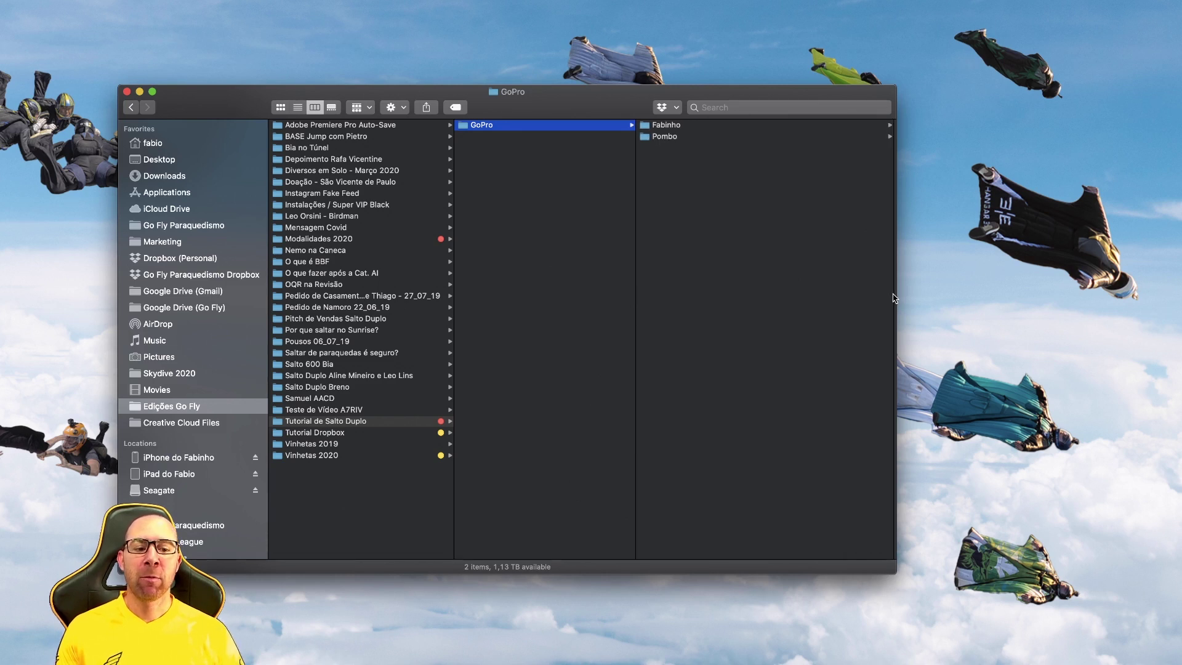
# - Examine the GoPro footage folder by opening its two subfolders and previewing several of the MP4 clips in the first one
pyautogui.moveTo(898, 294); pyautogui.dragTo(812, 299)
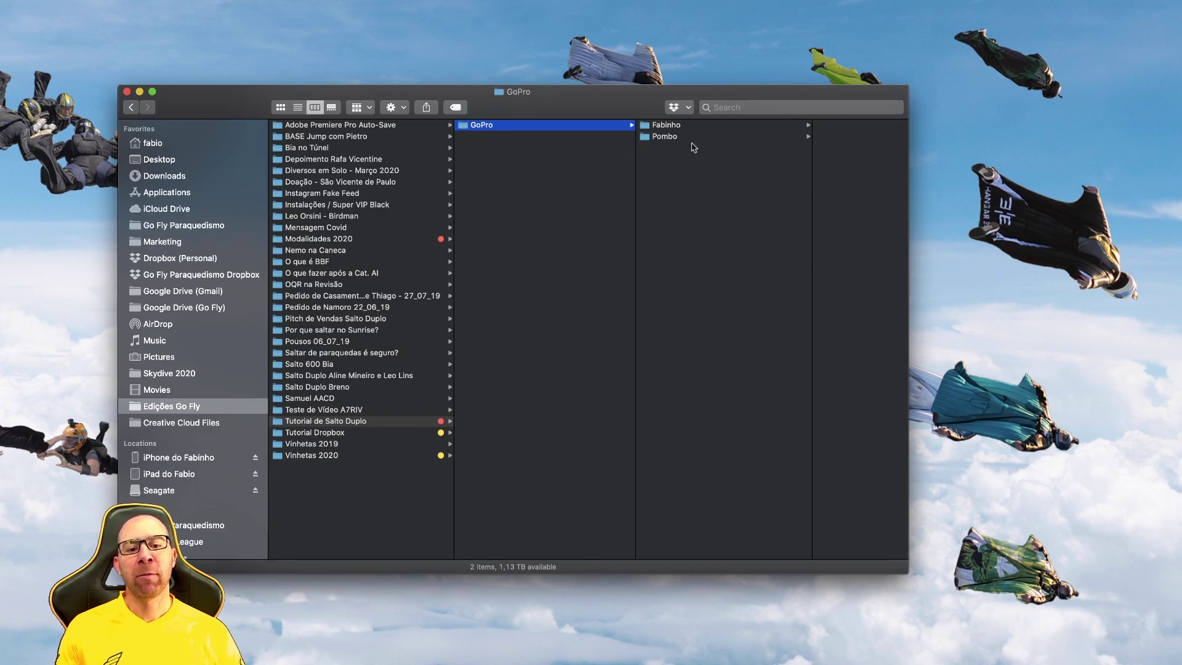
pyautogui.click(668, 127)
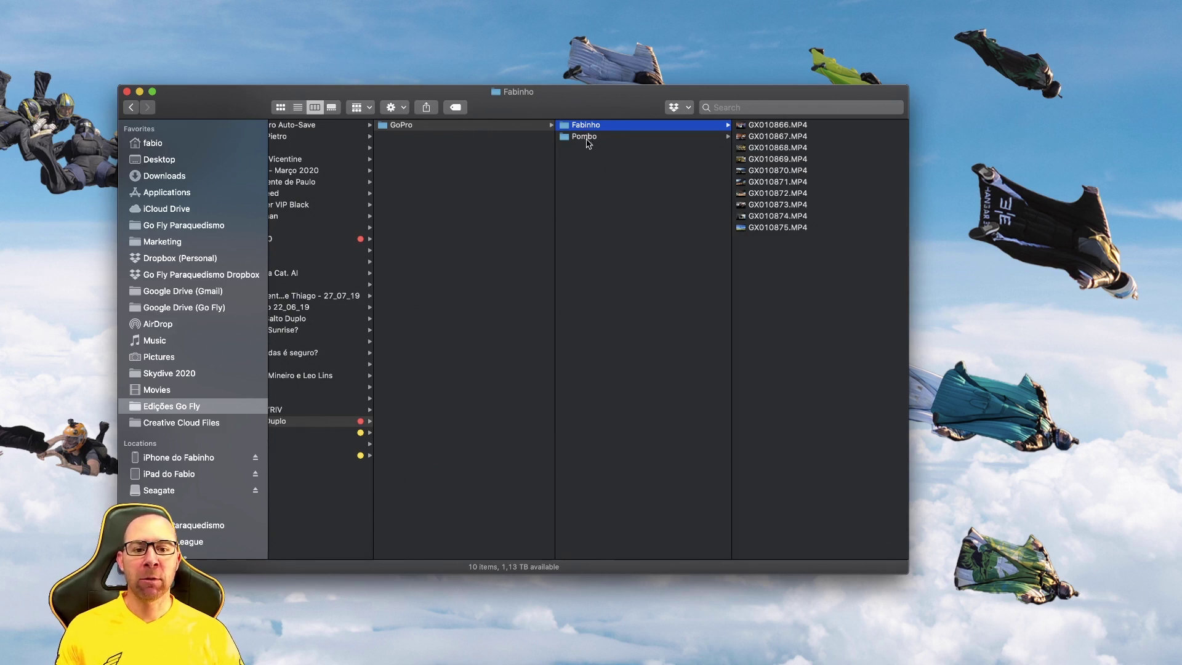
pyautogui.click(587, 138)
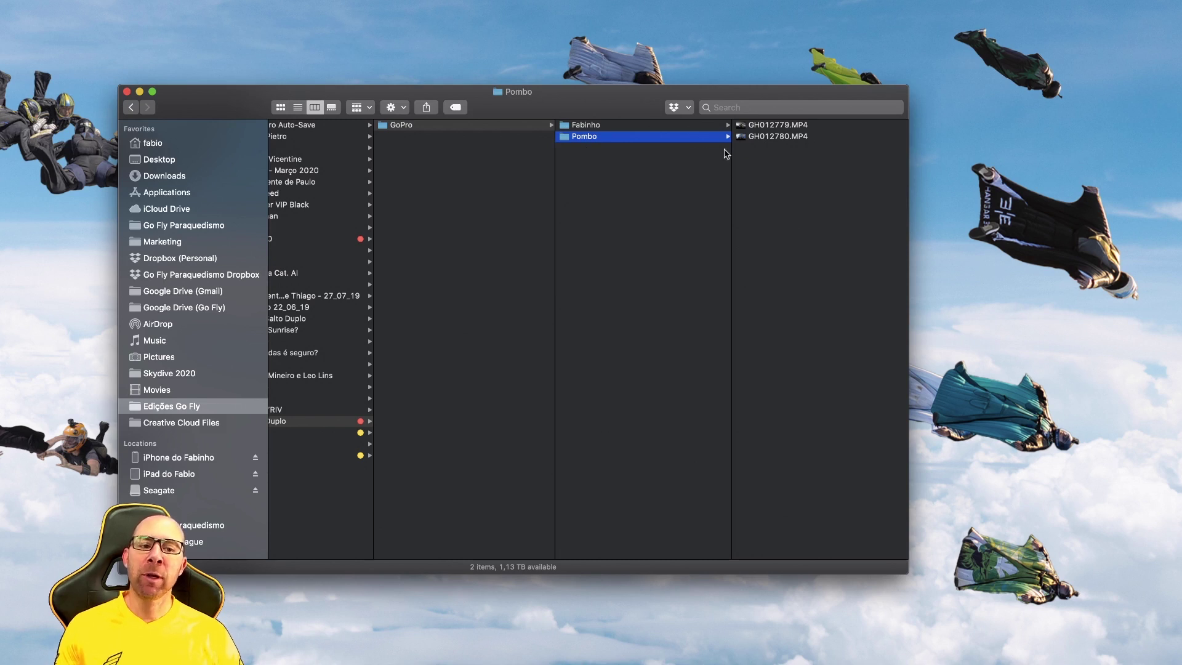
pyautogui.click(577, 127)
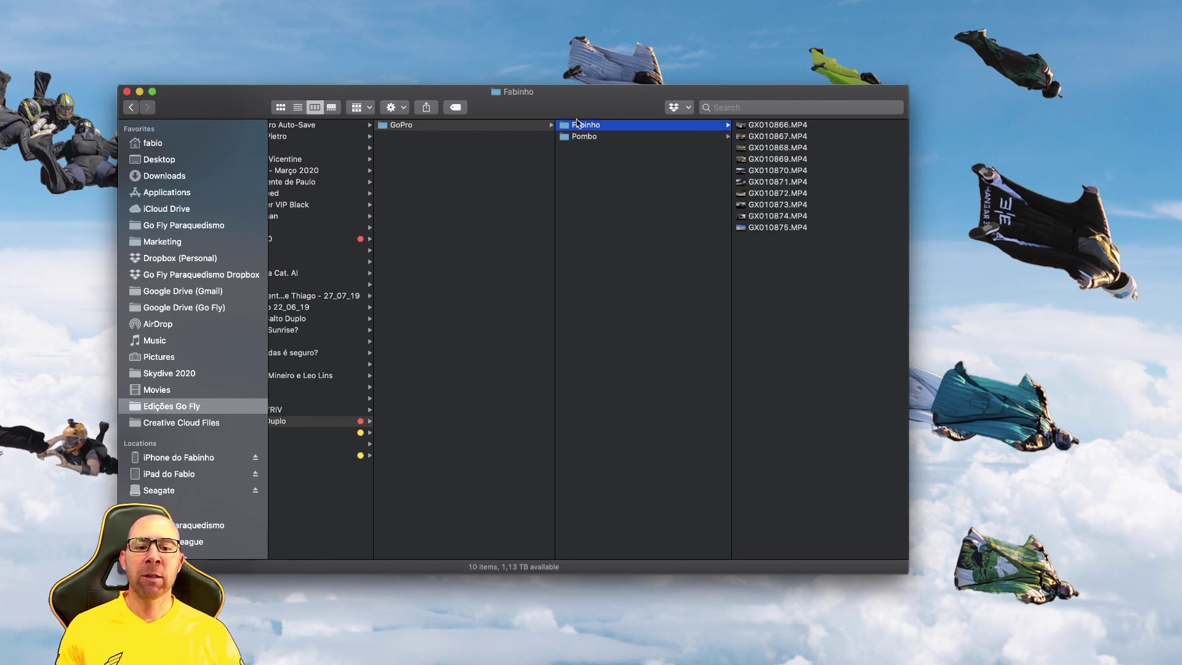
pyautogui.click(777, 138)
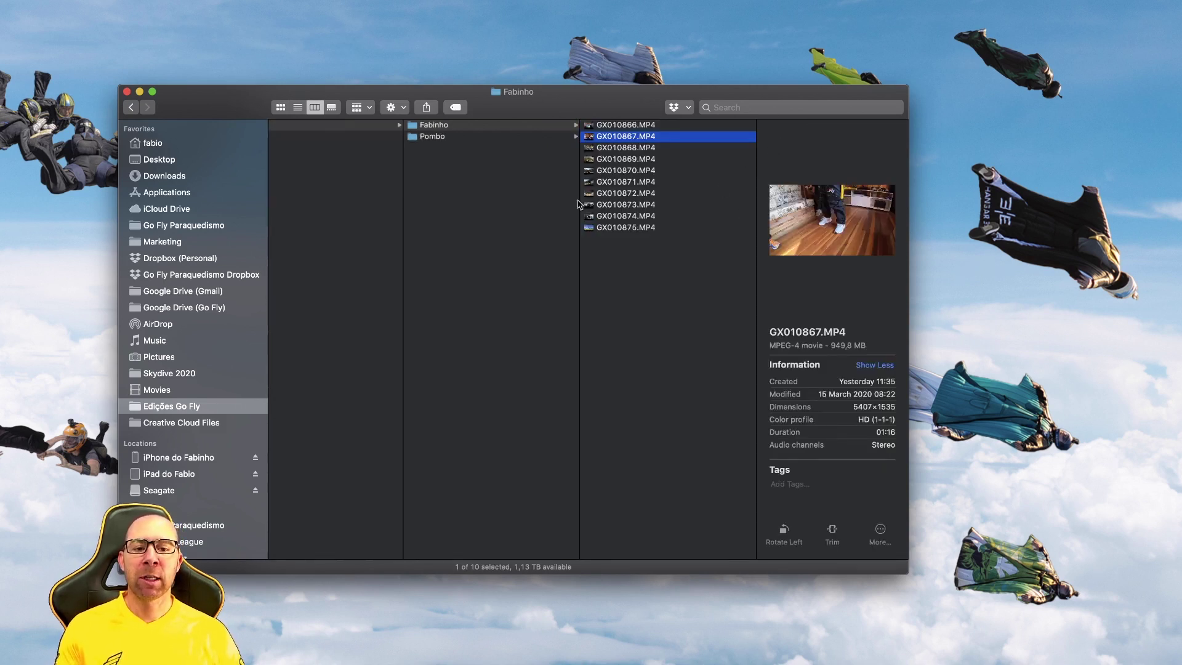
pyautogui.click(597, 172)
pyautogui.click(597, 192)
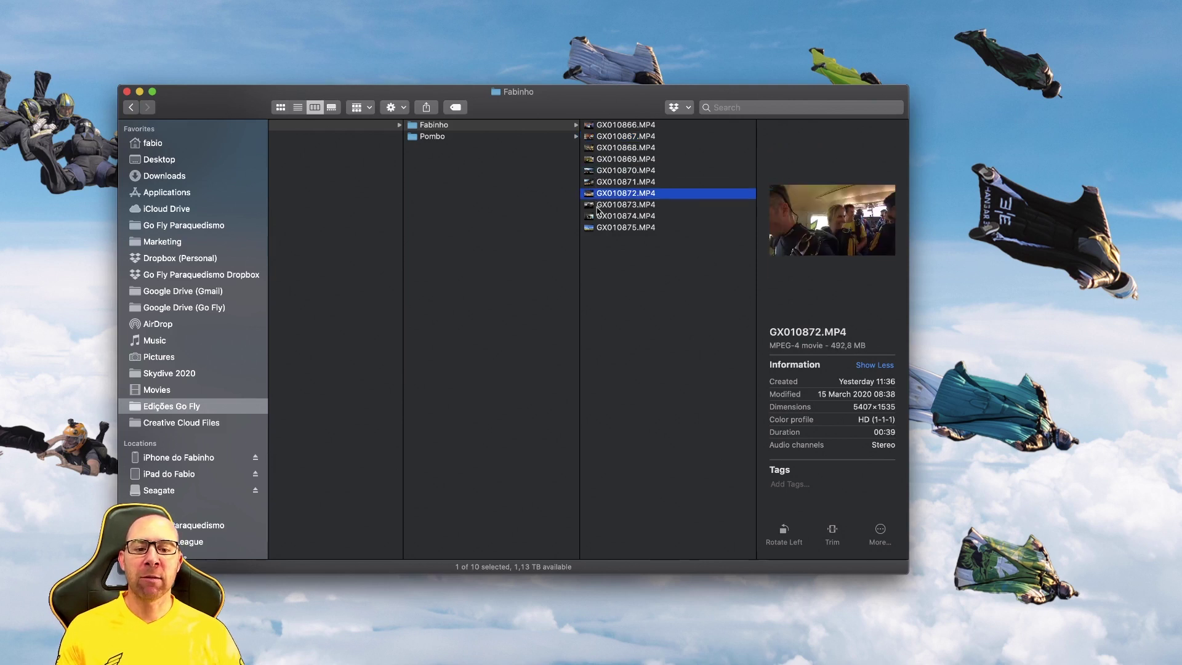
pyautogui.click(600, 206)
pyautogui.click(603, 173)
pyautogui.click(507, 202)
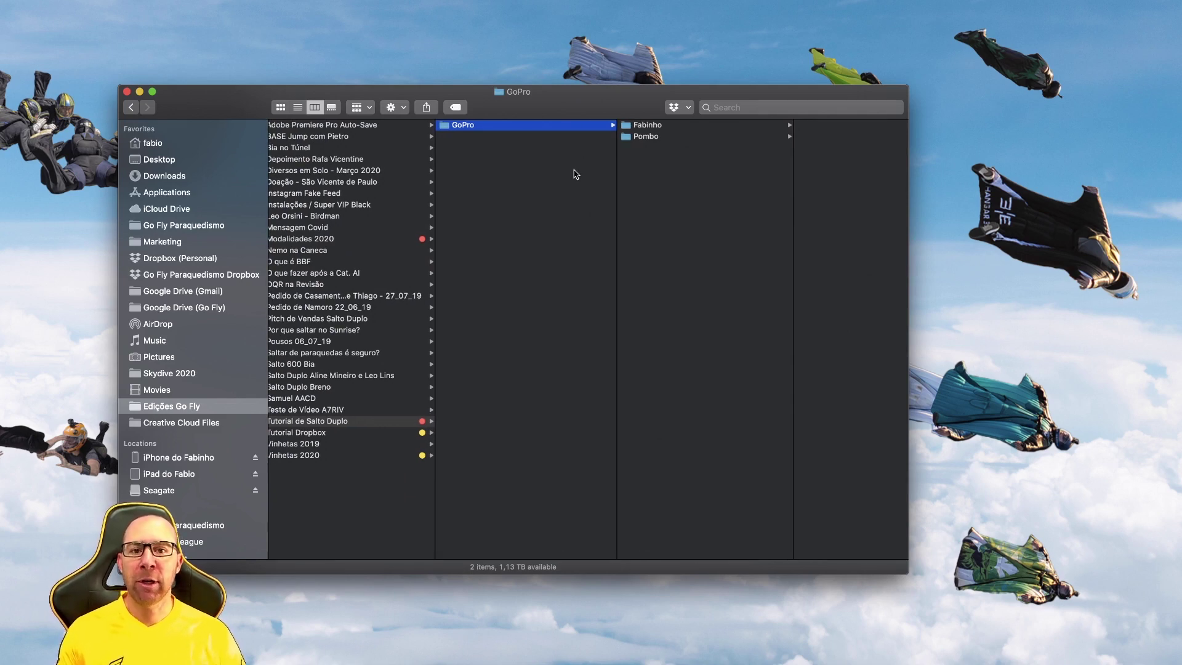
# - Switch to Premiere Pro and start a new project named "Tutorial de Edição"
pyautogui.press('super+Tab')
pyautogui.press('super+Tab')
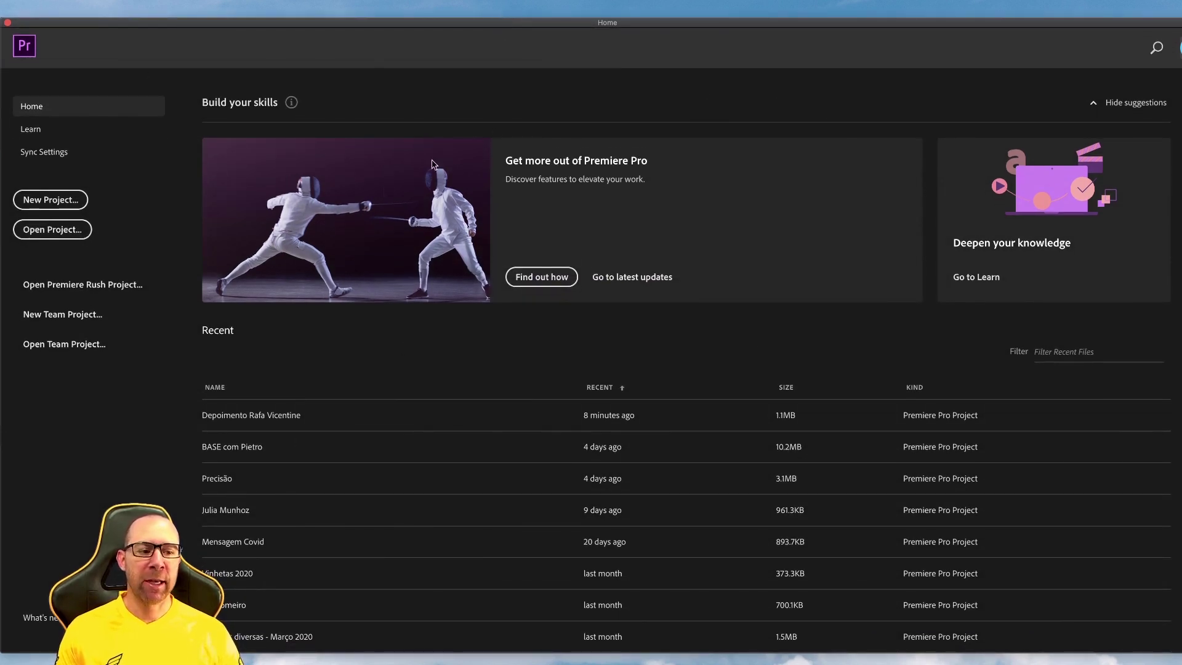
pyautogui.click(51, 199)
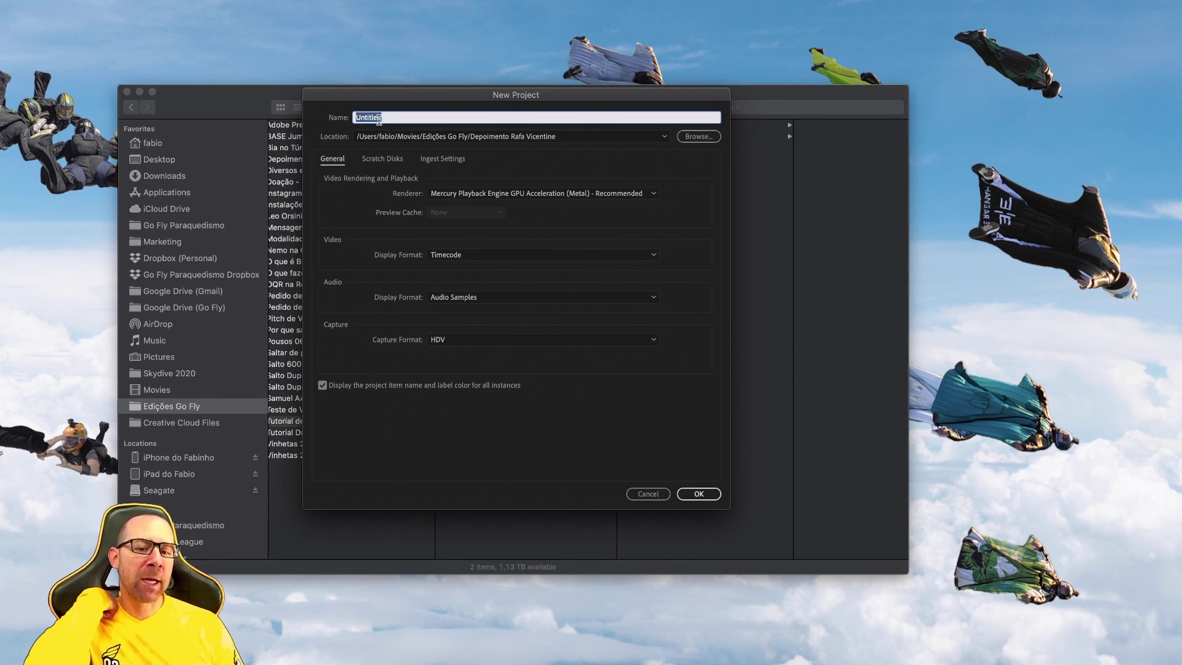
pyautogui.write('Tutorial de Edição')
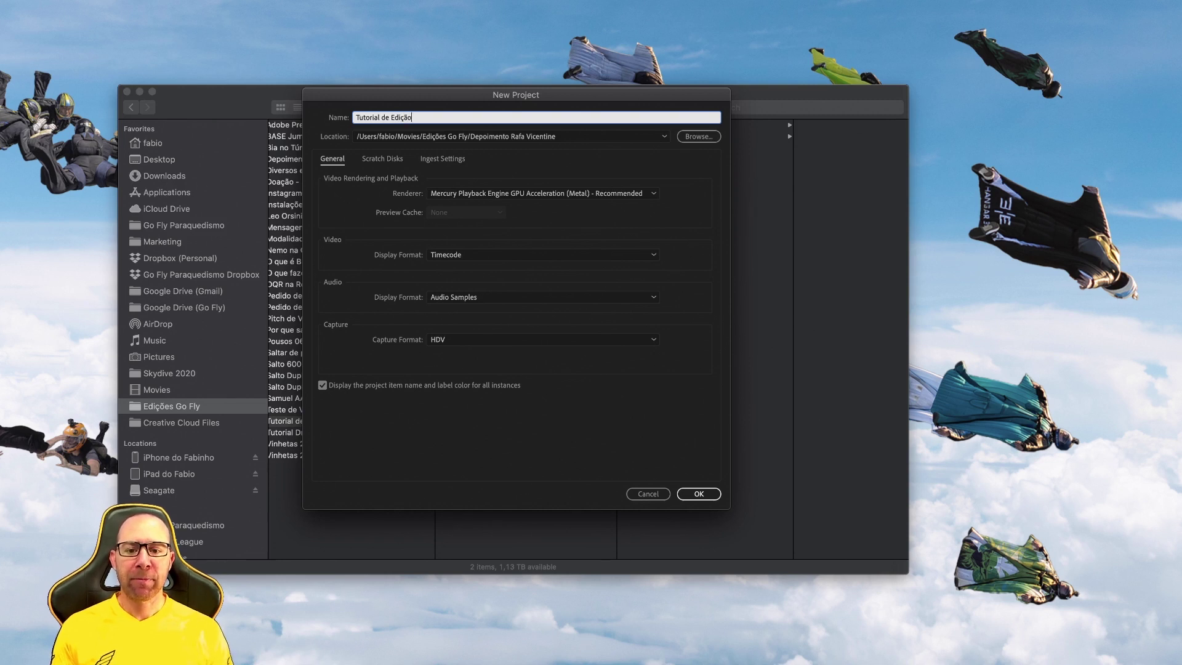
# - Set the project location to the "Tutorial de Salto Duplo" folder inside "Edições Go Fly" and create the project
pyautogui.click(699, 136)
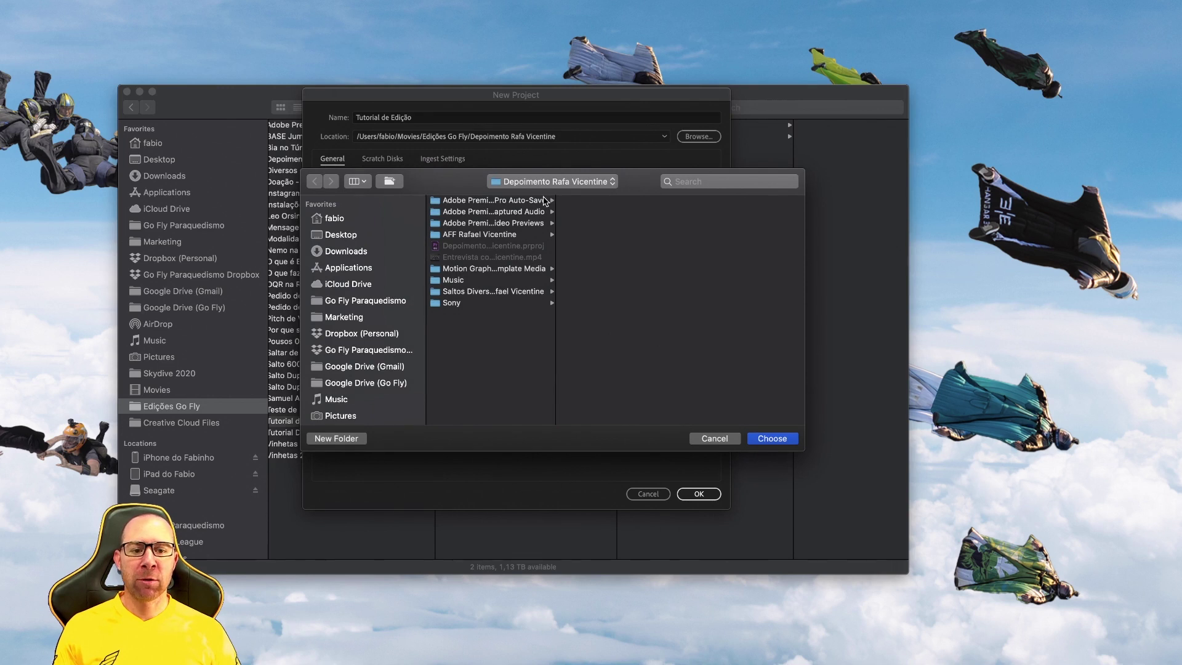
pyautogui.click(546, 181)
pyautogui.click(533, 194)
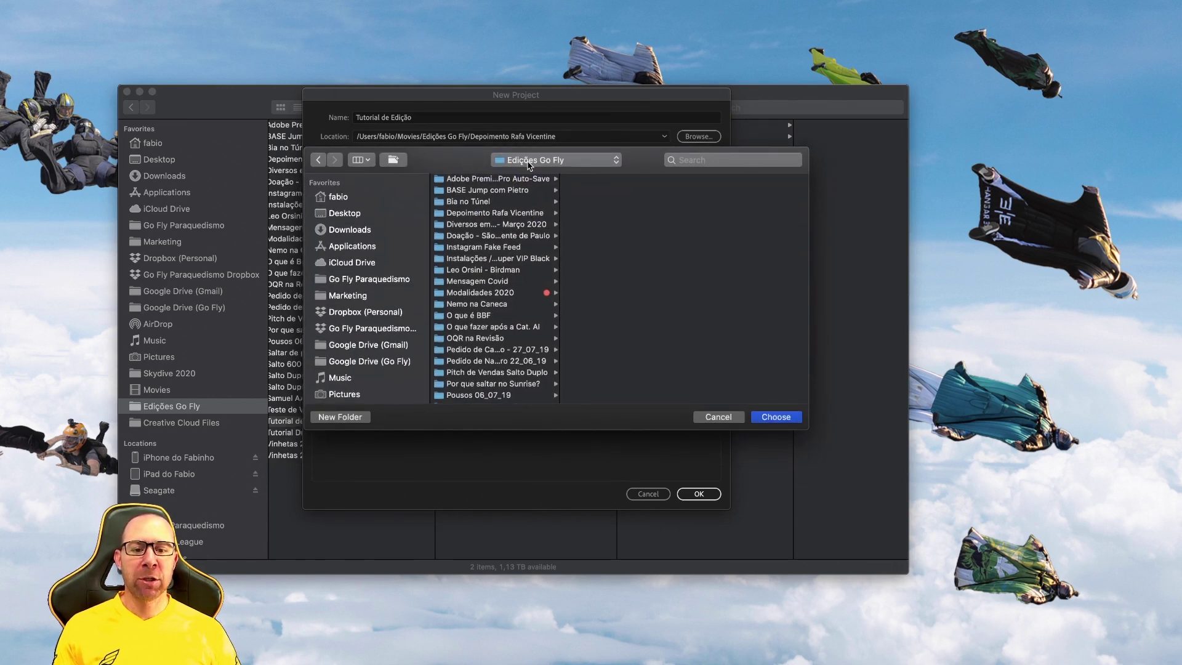
pyautogui.scroll(-5, 468, 354)
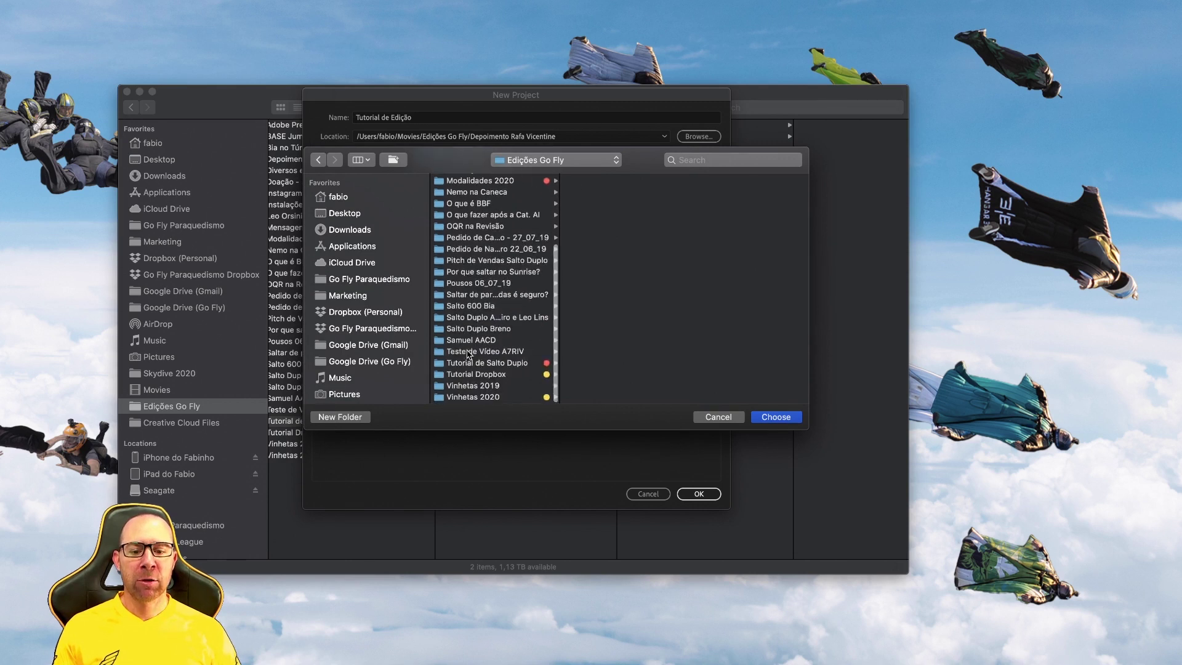
pyautogui.click(488, 366)
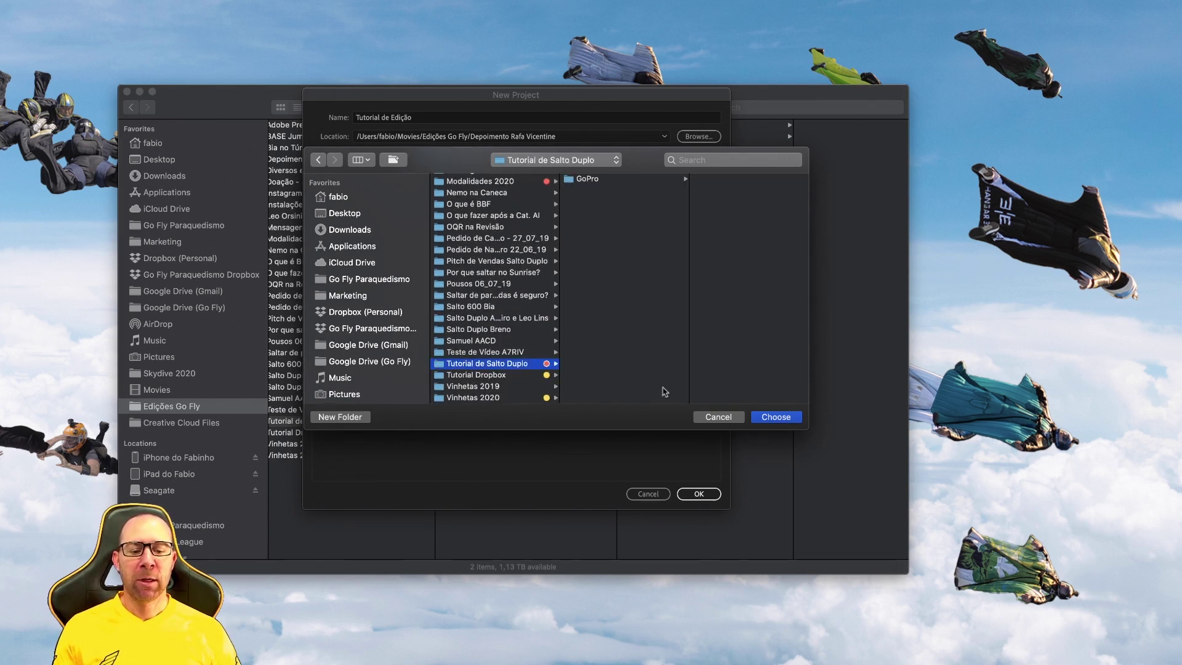
pyautogui.click(774, 417)
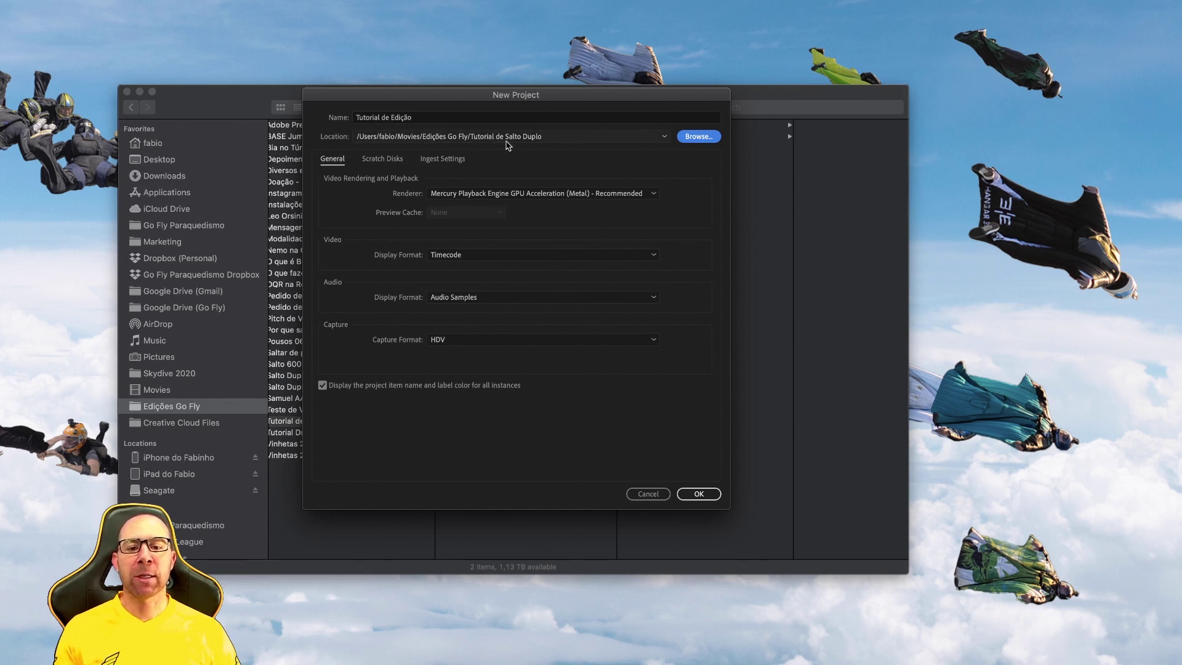
pyautogui.click(697, 495)
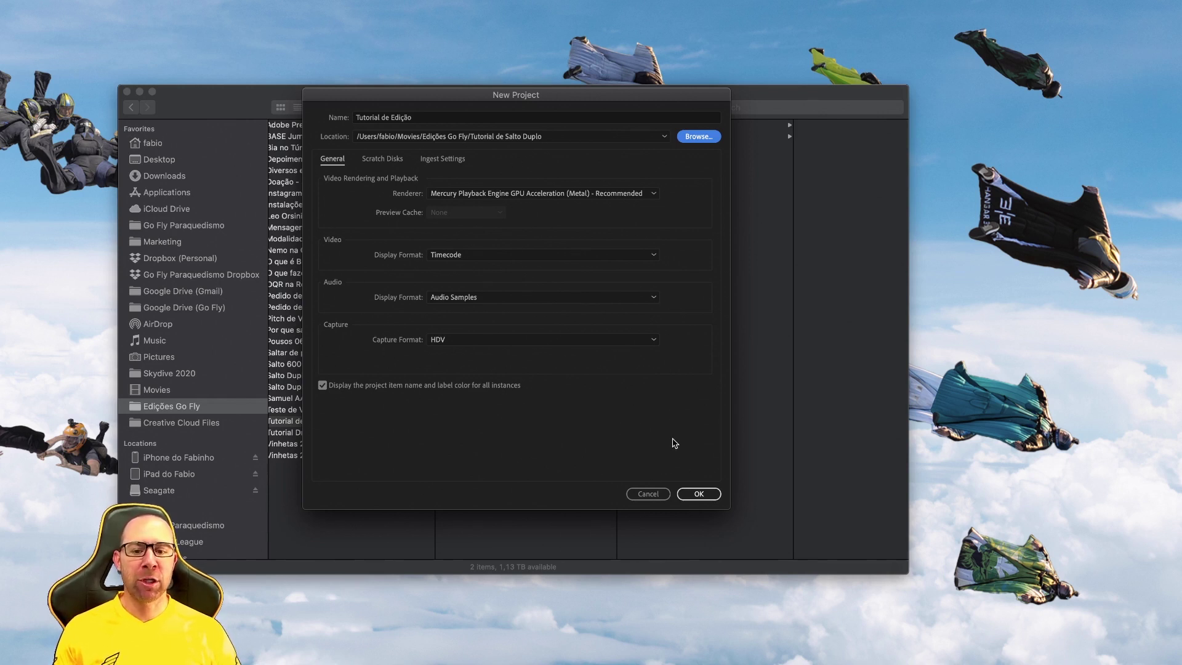
pyautogui.click(699, 494)
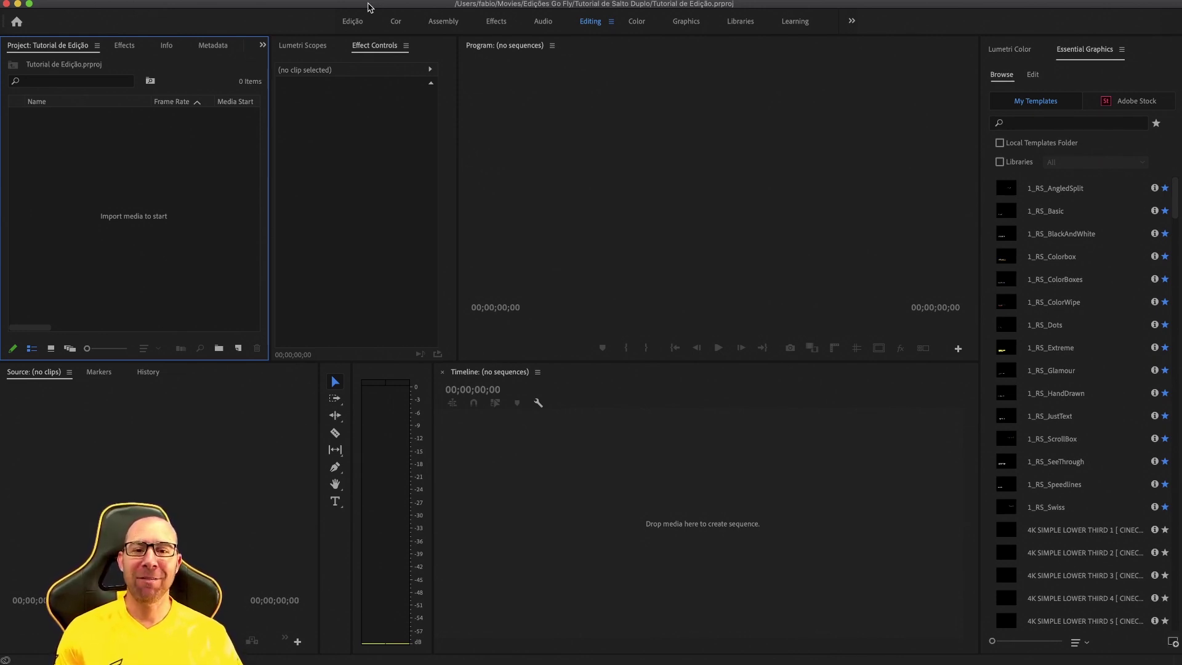
# - Import the whole GoPro folder from Finder into the empty project
pyautogui.press('super+i')
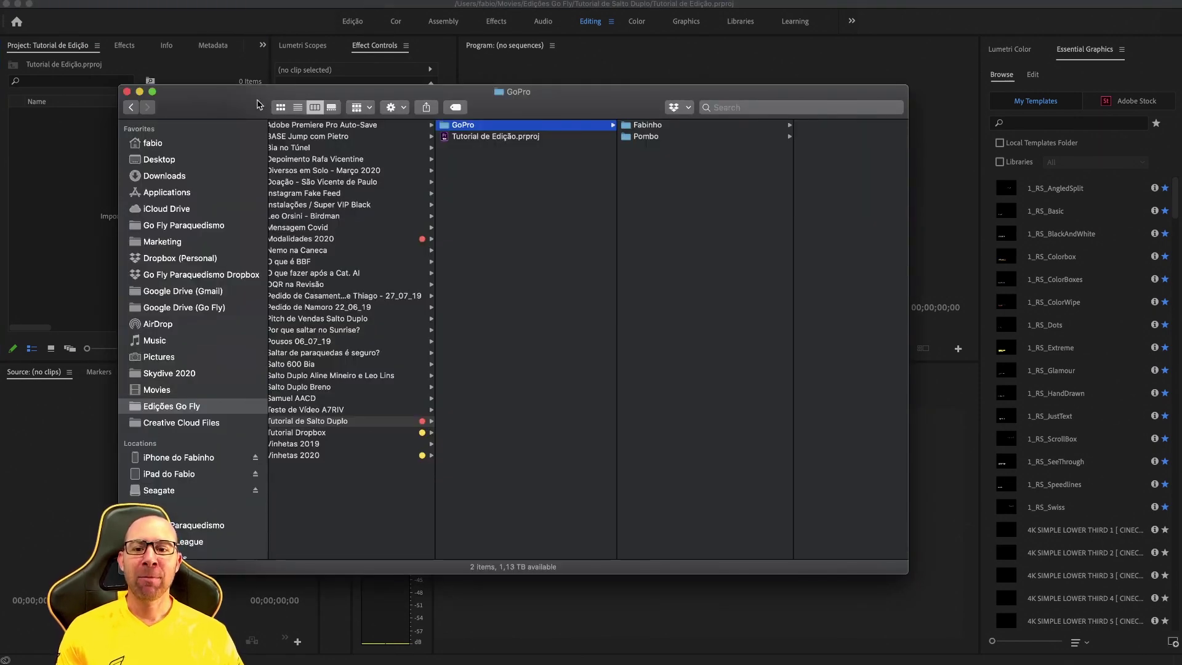
pyautogui.moveTo(259, 109); pyautogui.dragTo(482, 130)
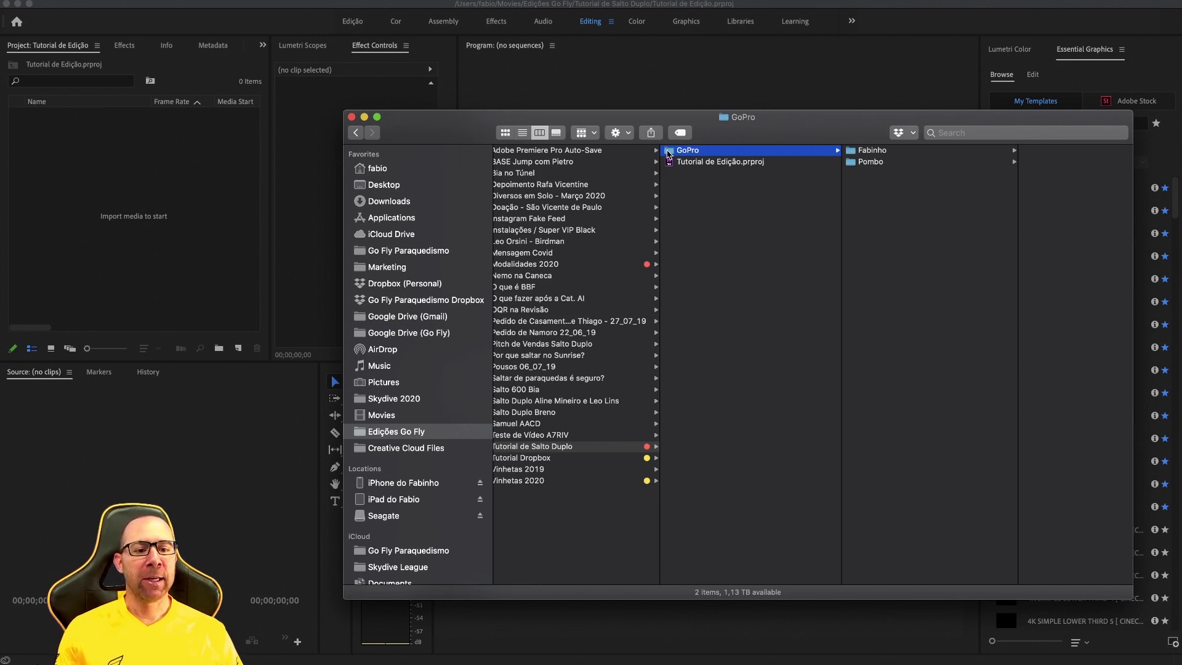
pyautogui.moveTo(669, 154); pyautogui.dragTo(137, 196)
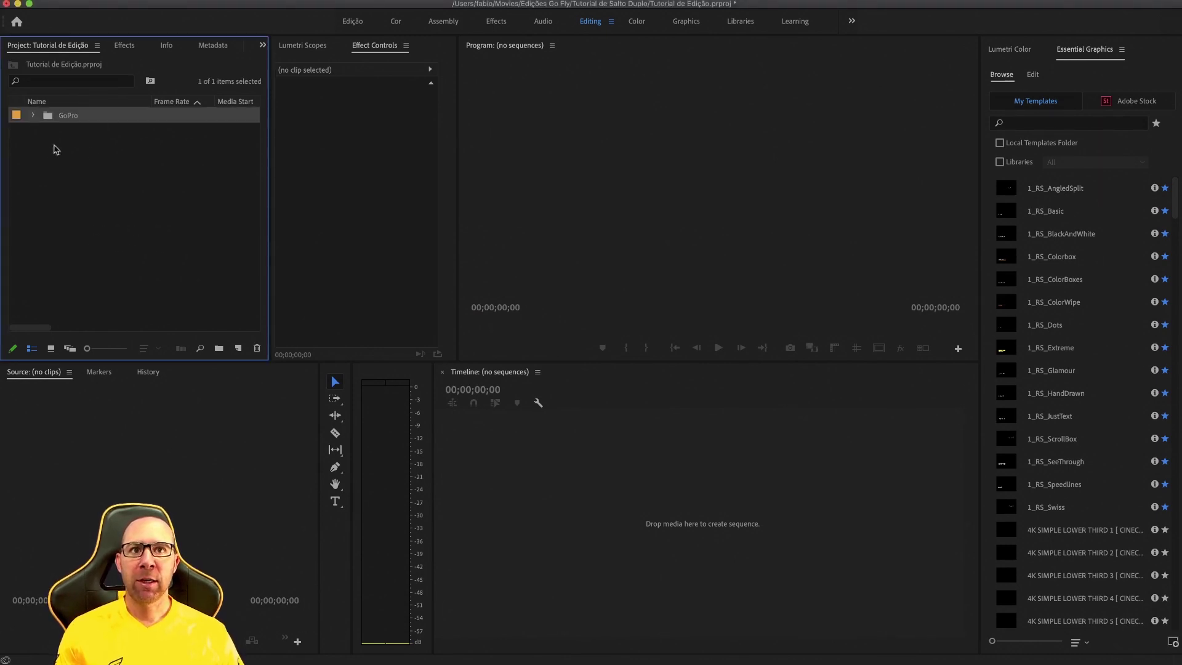
# - Expand the imported GoPro bin and look through the clips in its two sub-bins, collapsing the second one
pyautogui.click(33, 115)
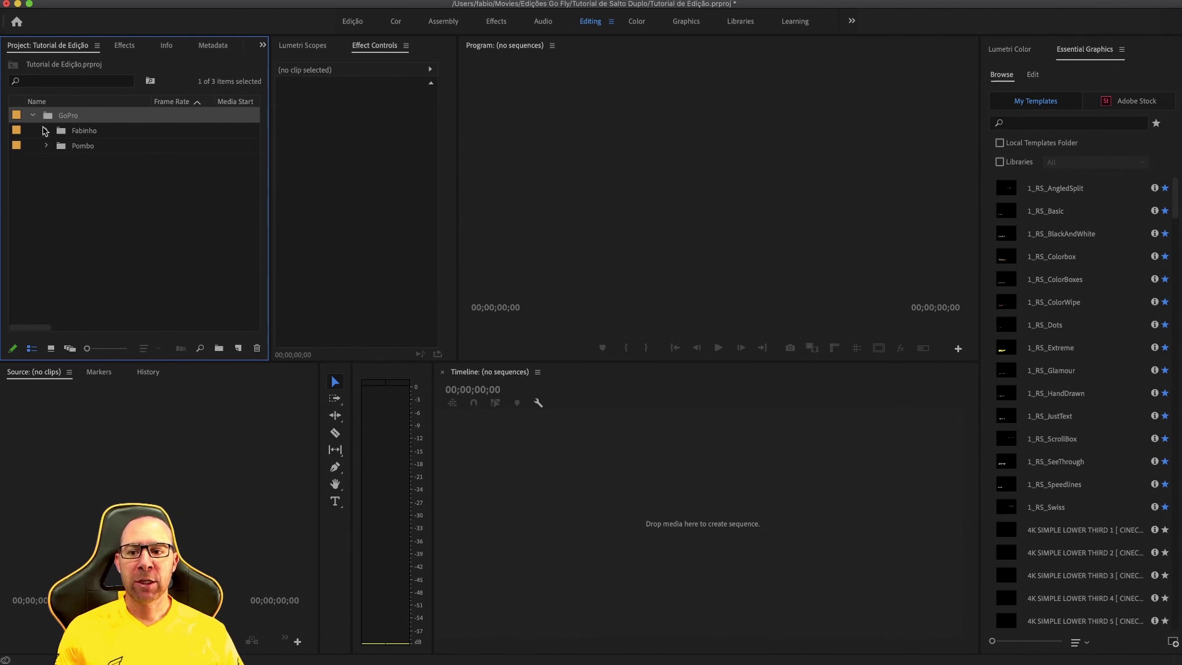
pyautogui.click(47, 131)
pyautogui.click(47, 297)
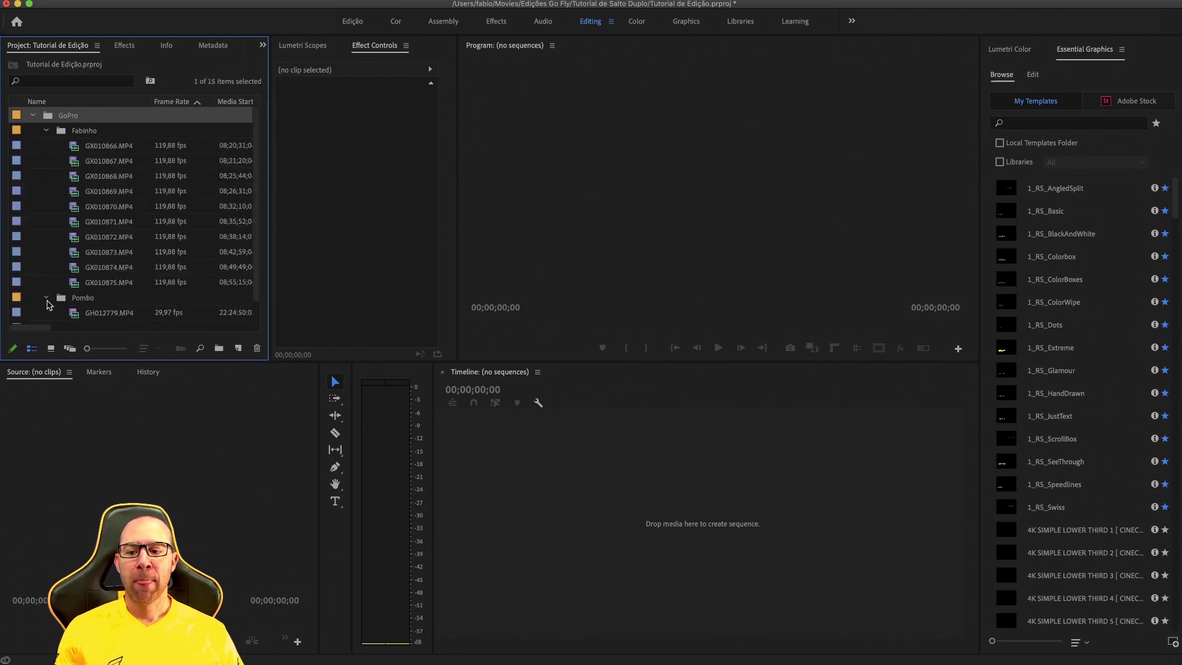
pyautogui.scroll(-1, 50, 296)
pyautogui.scroll(1, 84, 205)
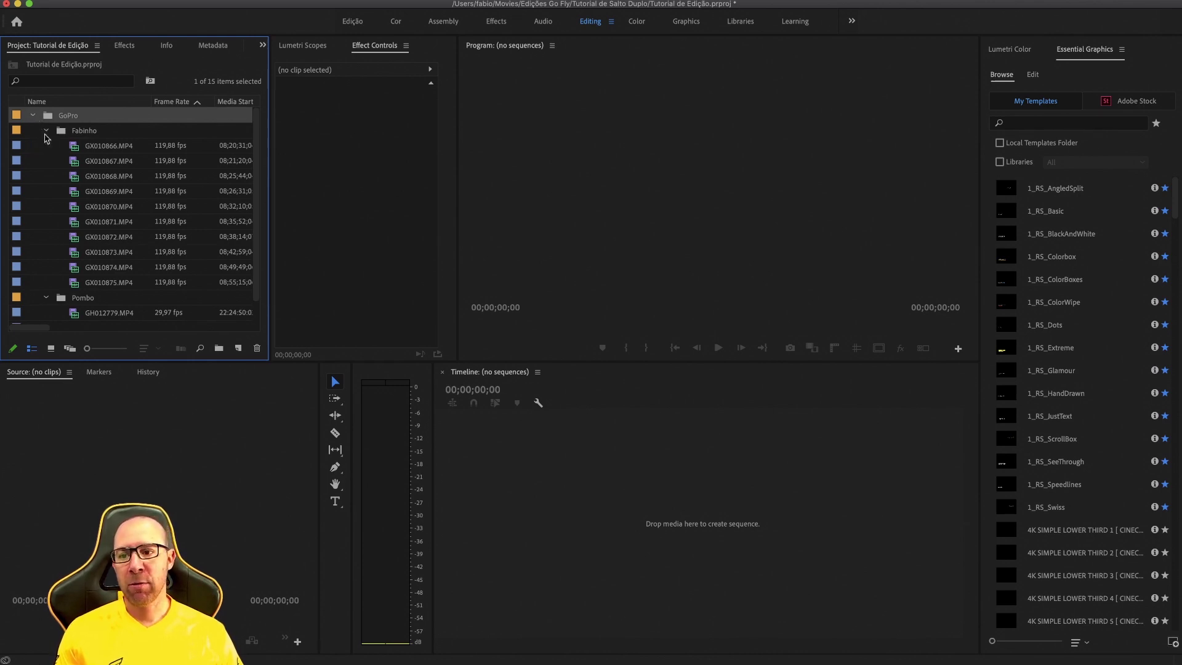
pyautogui.click(47, 300)
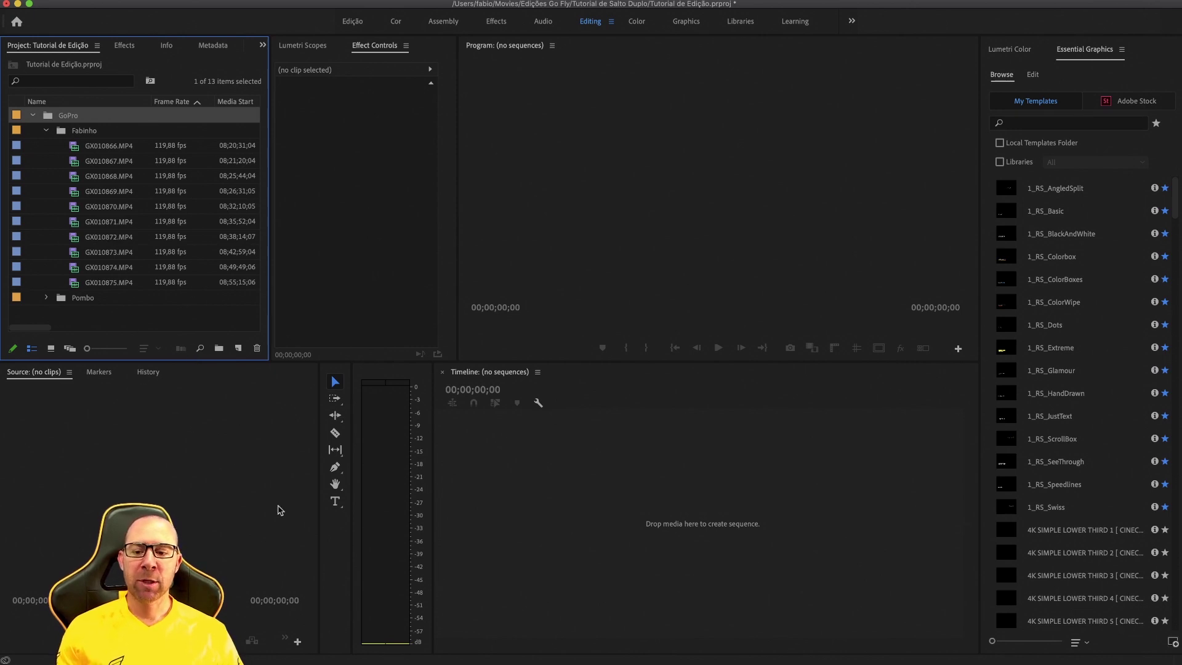
# - Start a new sequence in the project and bring its settings dialog fully into view
pyautogui.click(238, 349)
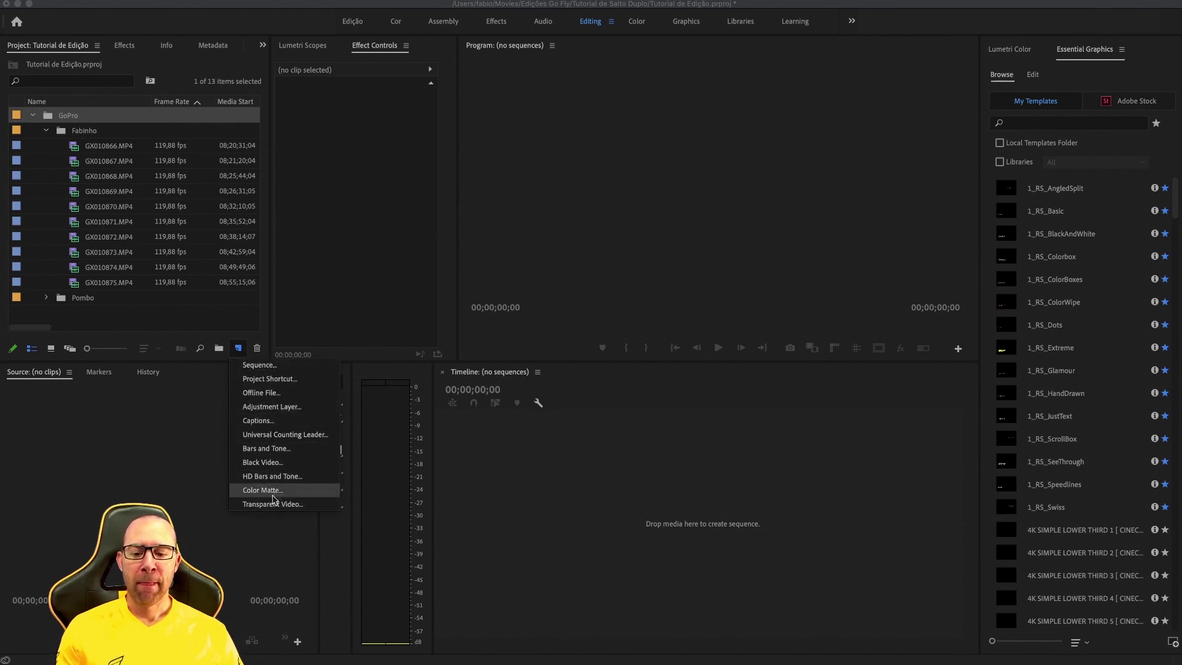
pyautogui.click(259, 366)
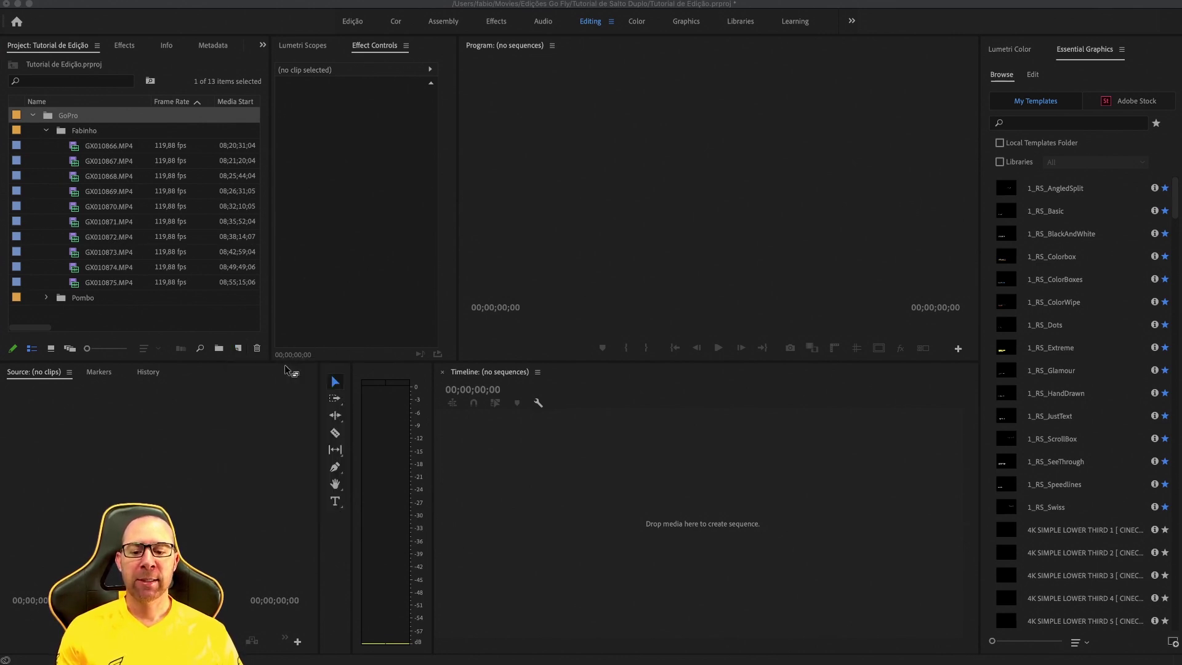
pyautogui.click(238, 349)
pyautogui.click(252, 366)
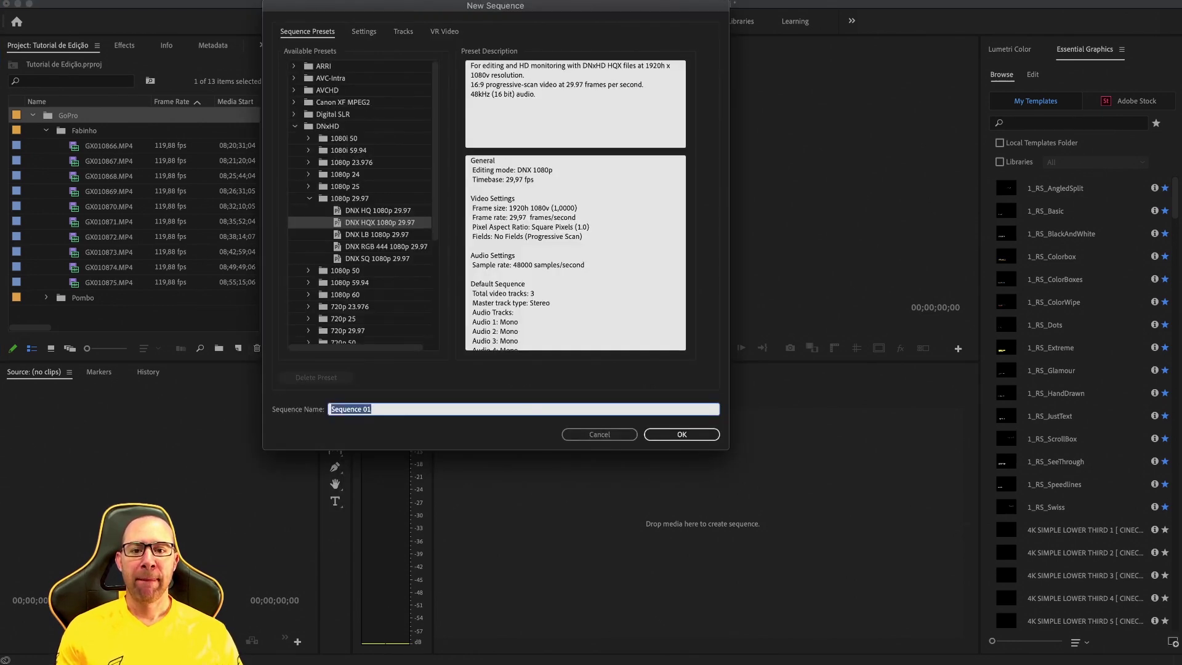
pyautogui.moveTo(425, 6); pyautogui.dragTo(422, 79)
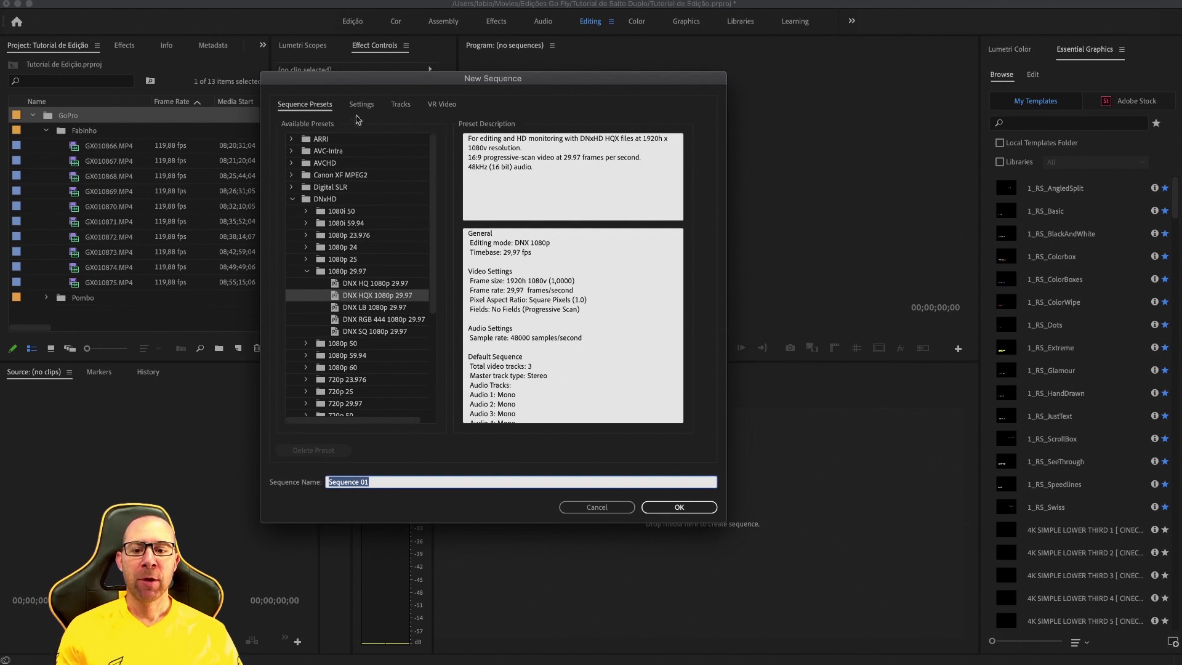
# - Choose the DNX HQX 1080p 29.97 preset from the DNxHD 1080p 29.97 group for the new sequence
pyautogui.scroll(-3, 327, 271)
pyautogui.scroll(3, 324, 279)
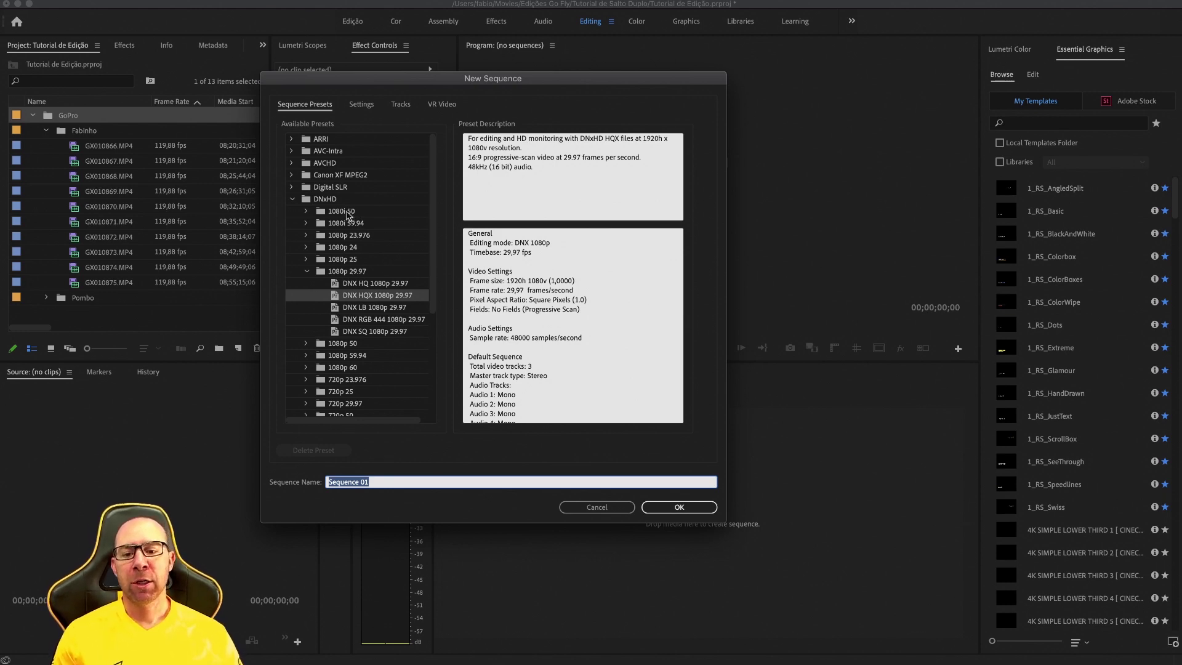
pyautogui.click(321, 203)
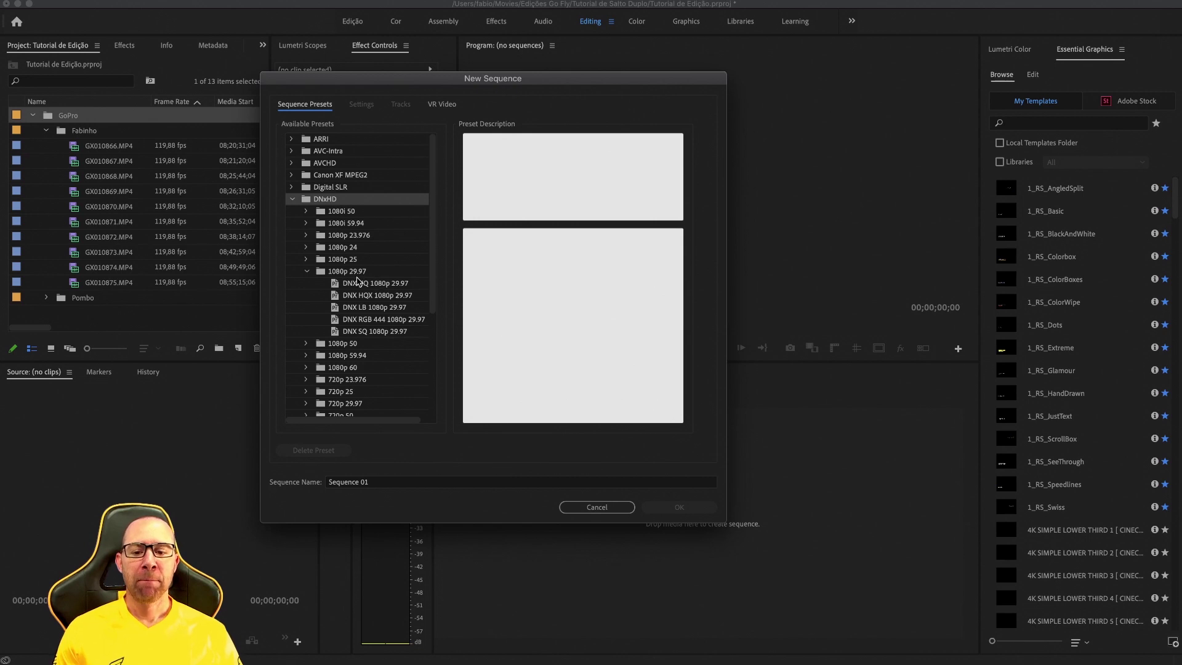
pyautogui.scroll(-2, 358, 282)
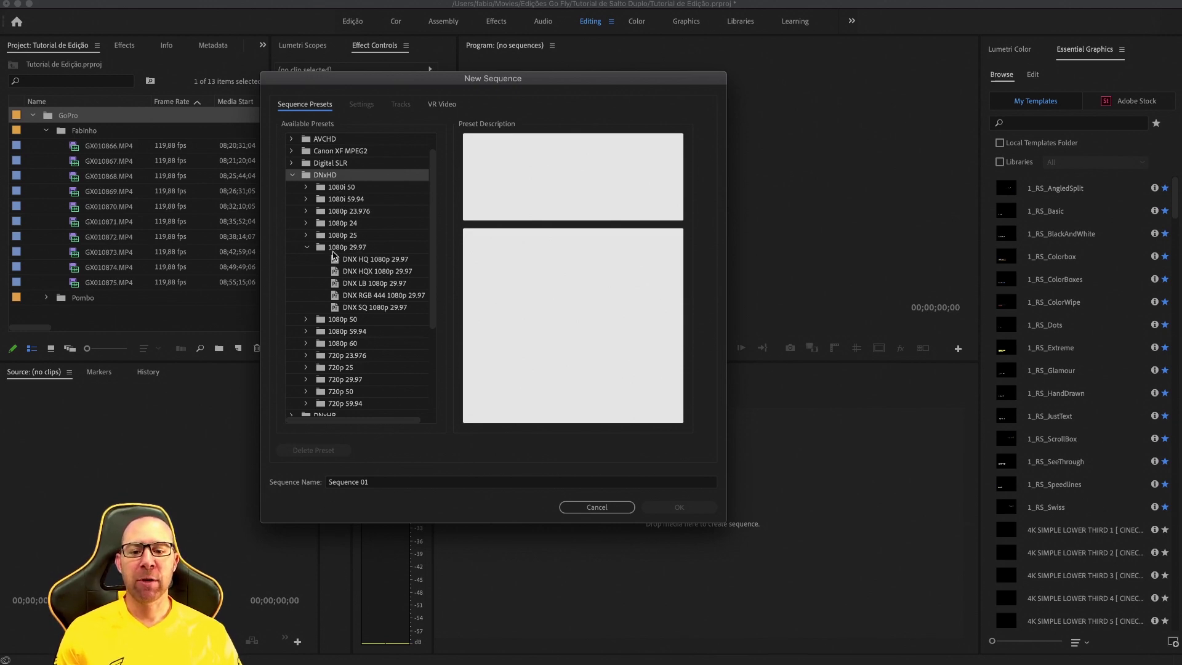
pyautogui.click(338, 248)
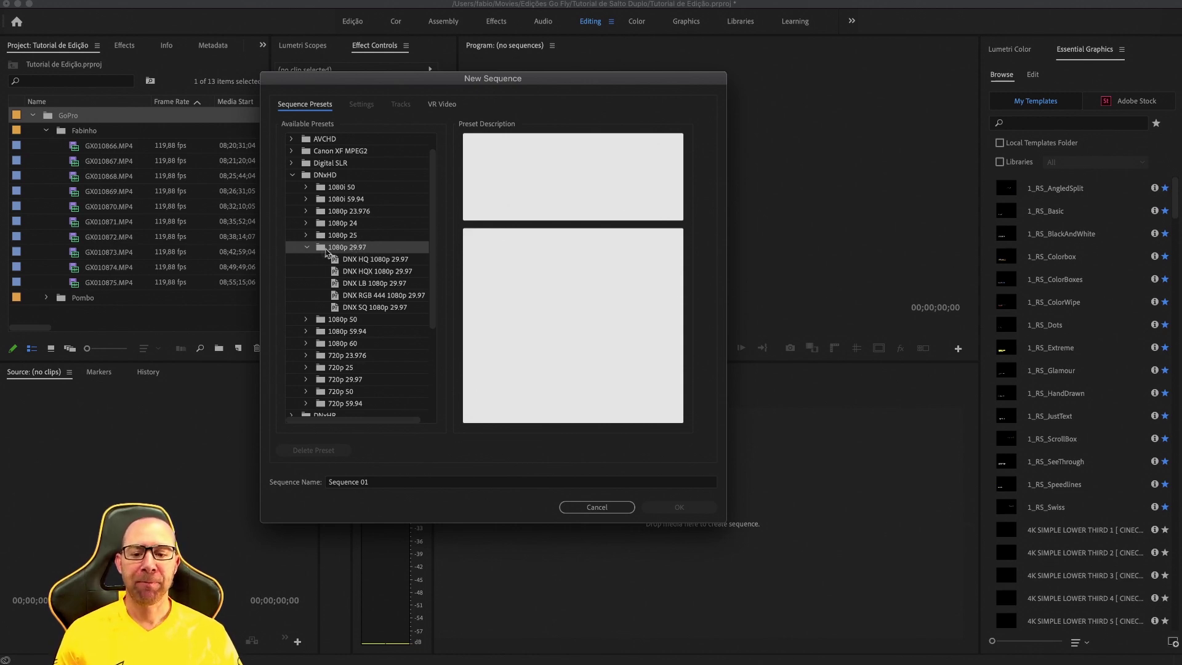
pyautogui.click(306, 248)
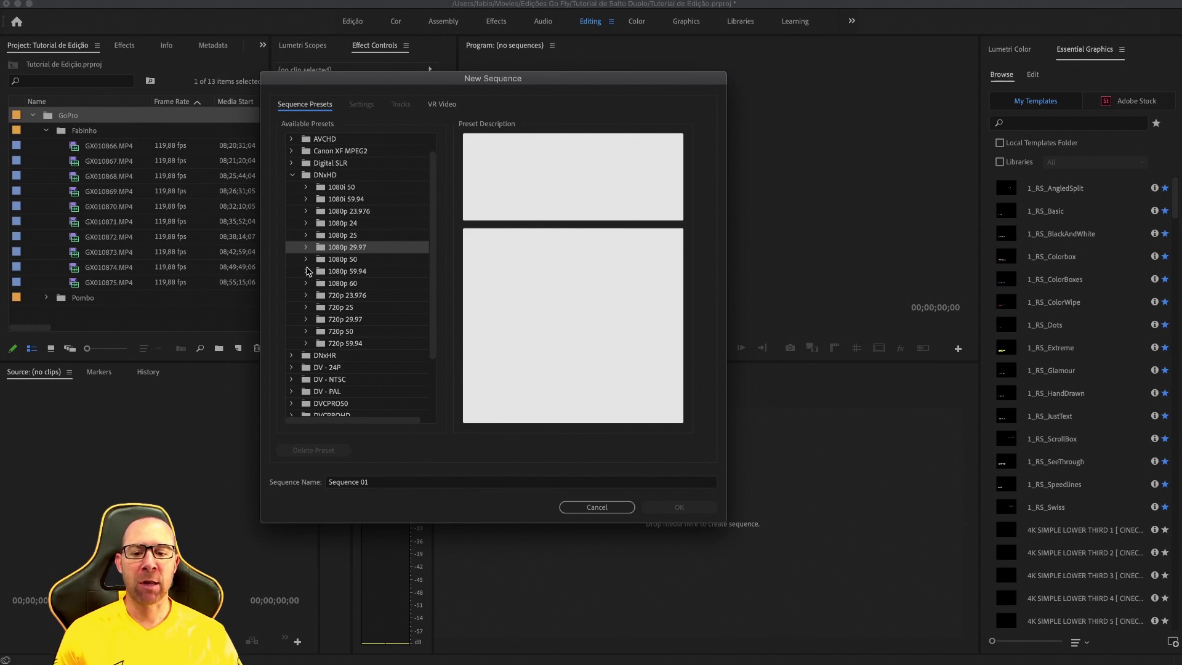
pyautogui.click(306, 248)
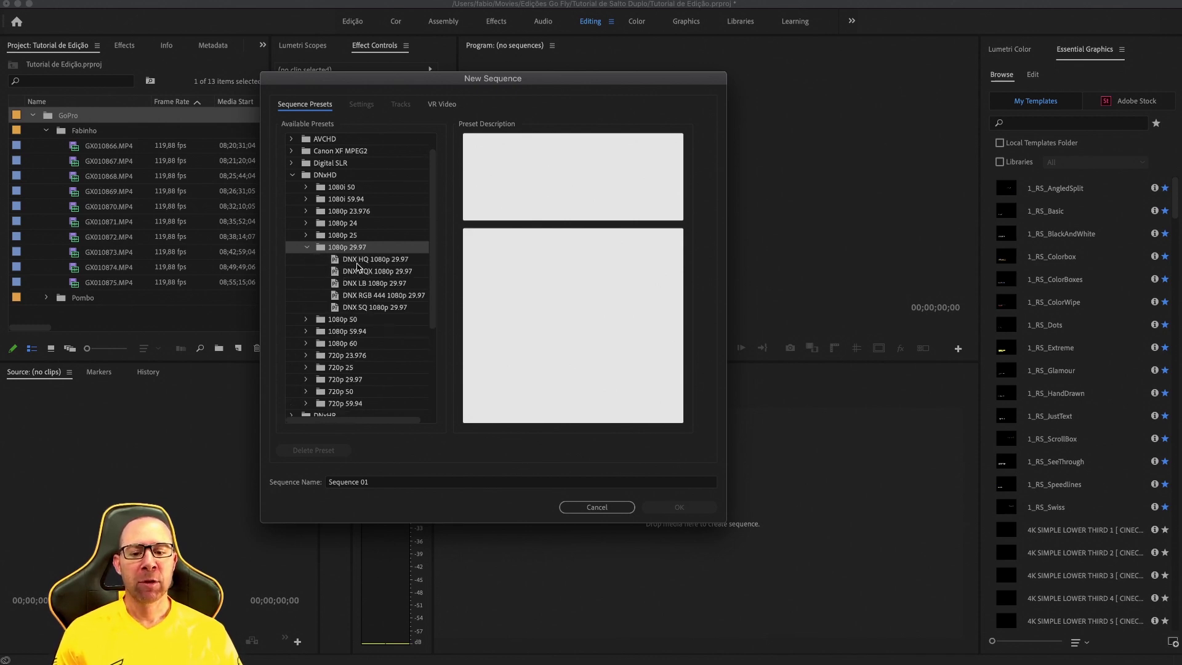
pyautogui.click(358, 262)
pyautogui.click(357, 273)
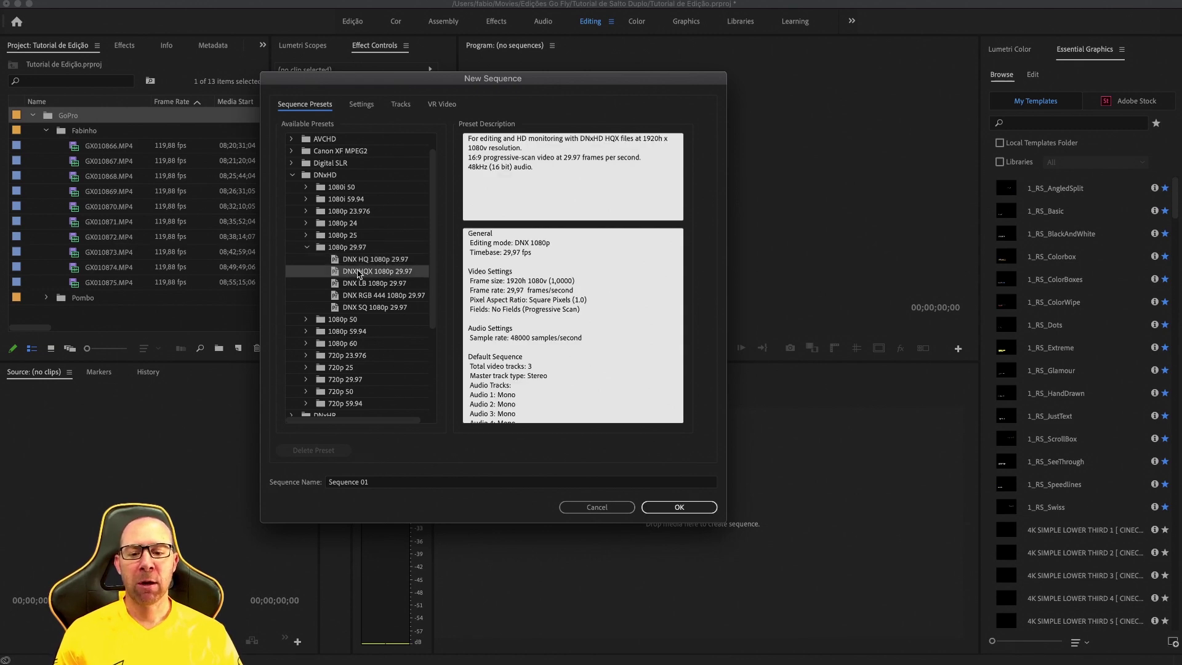
# - Try the DNxHR HQX UHD 29.97 preset as a 4K alternative for the sequence and collapse its preset group
pyautogui.click(369, 262)
pyautogui.click(367, 272)
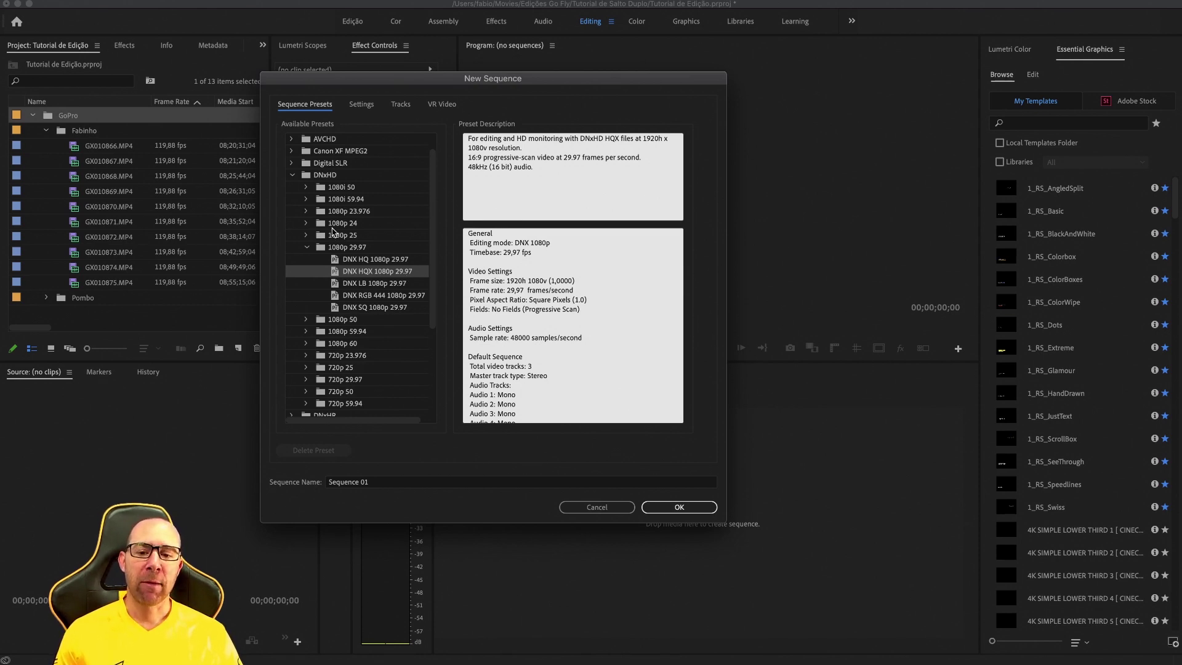
pyautogui.click(292, 177)
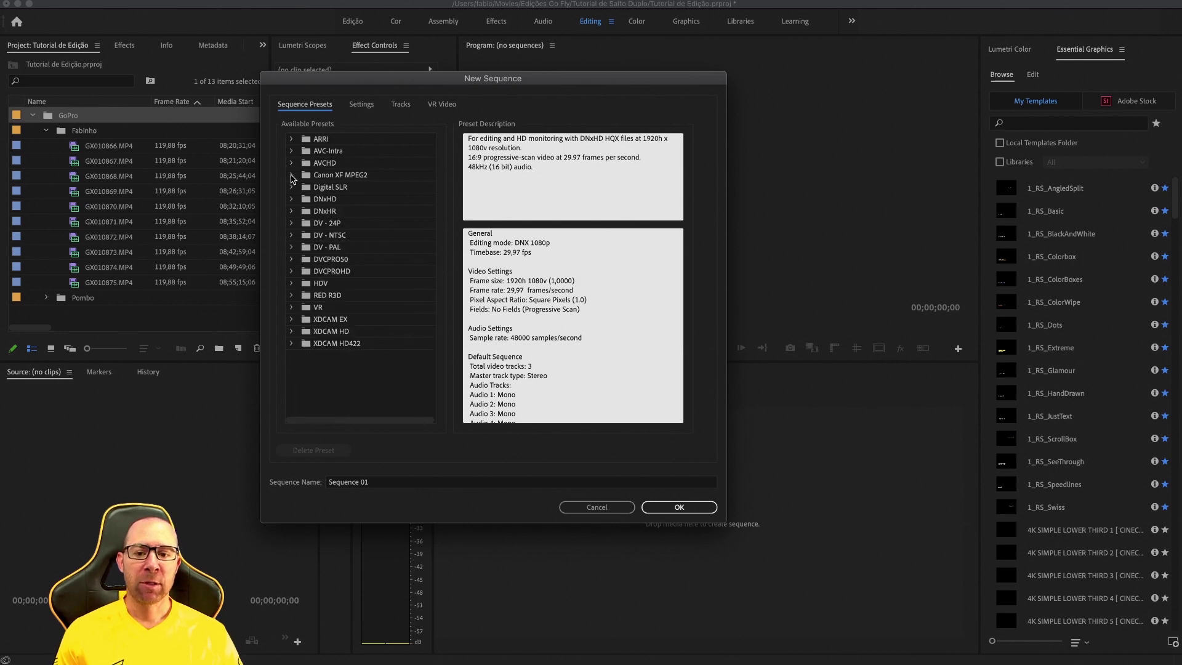
pyautogui.click(292, 212)
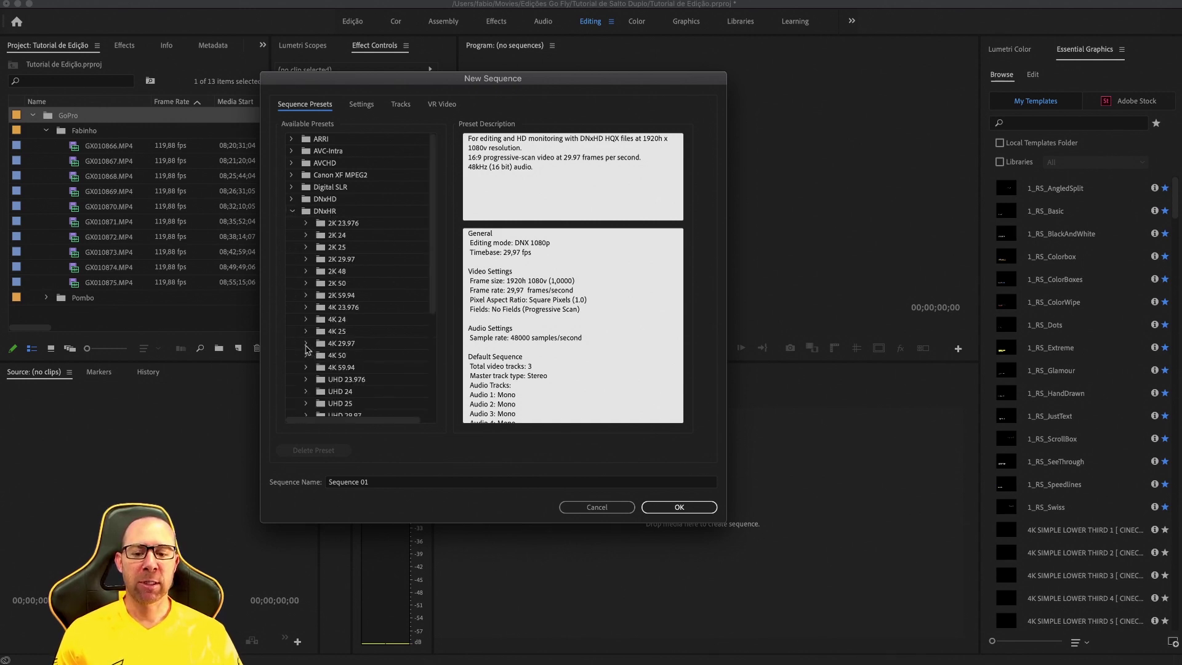
pyautogui.scroll(-2, 334, 285)
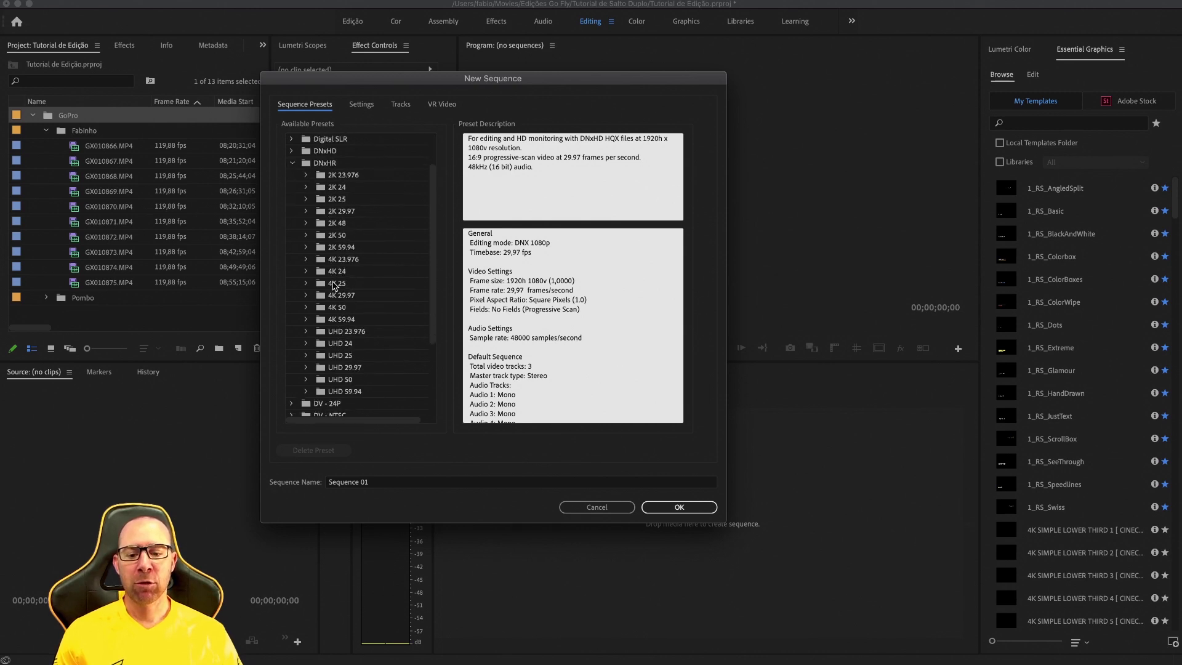
pyautogui.scroll(-2, 324, 320)
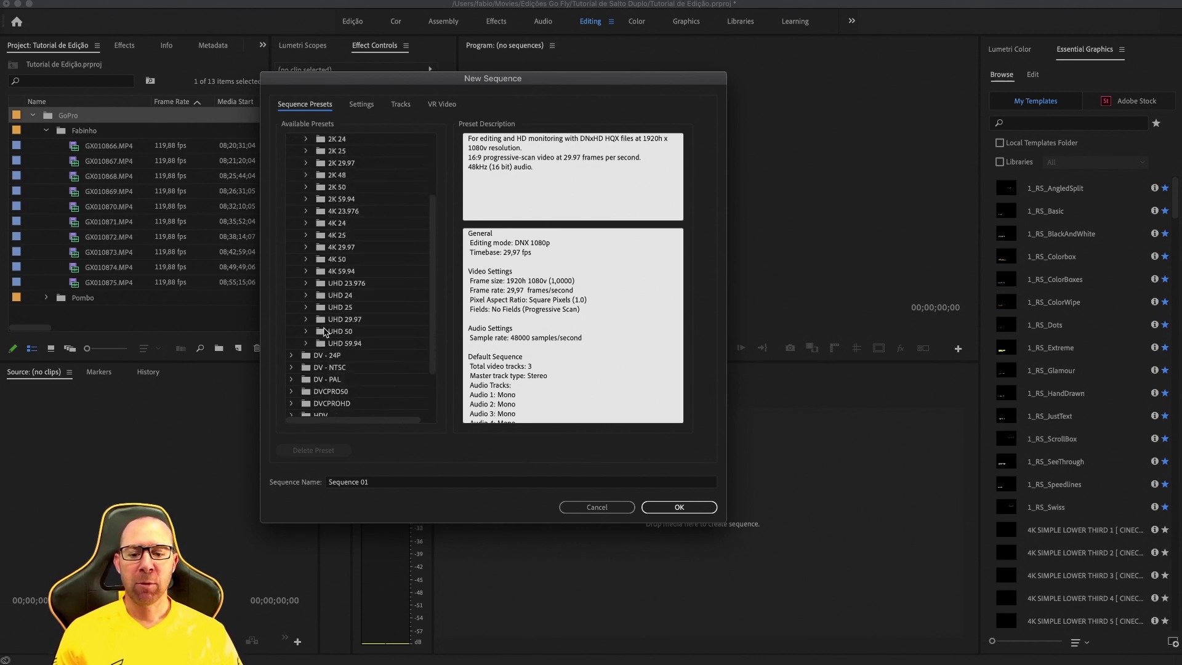
pyautogui.click(307, 319)
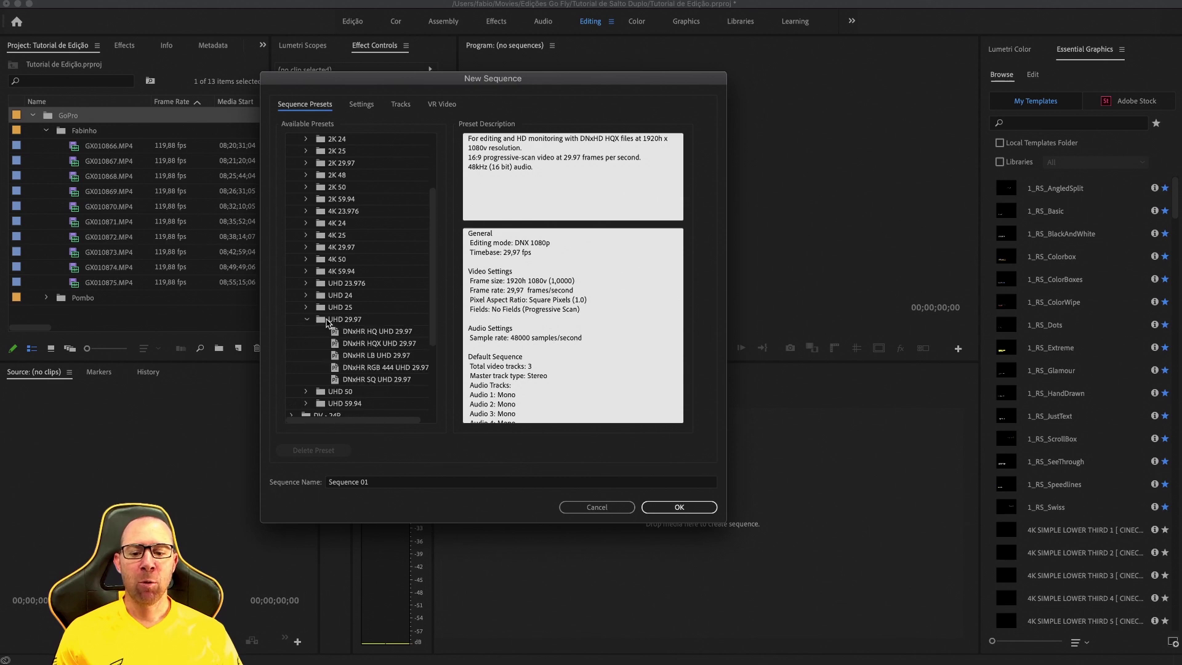
pyautogui.click(366, 347)
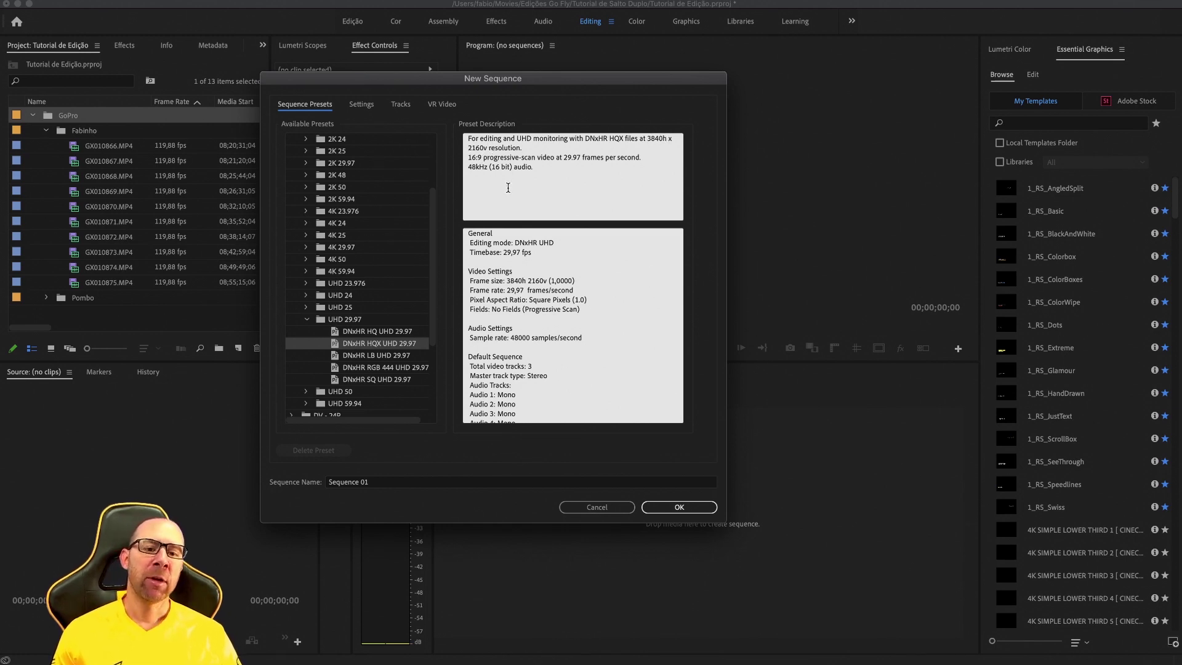
pyautogui.scroll(-1, 382, 302)
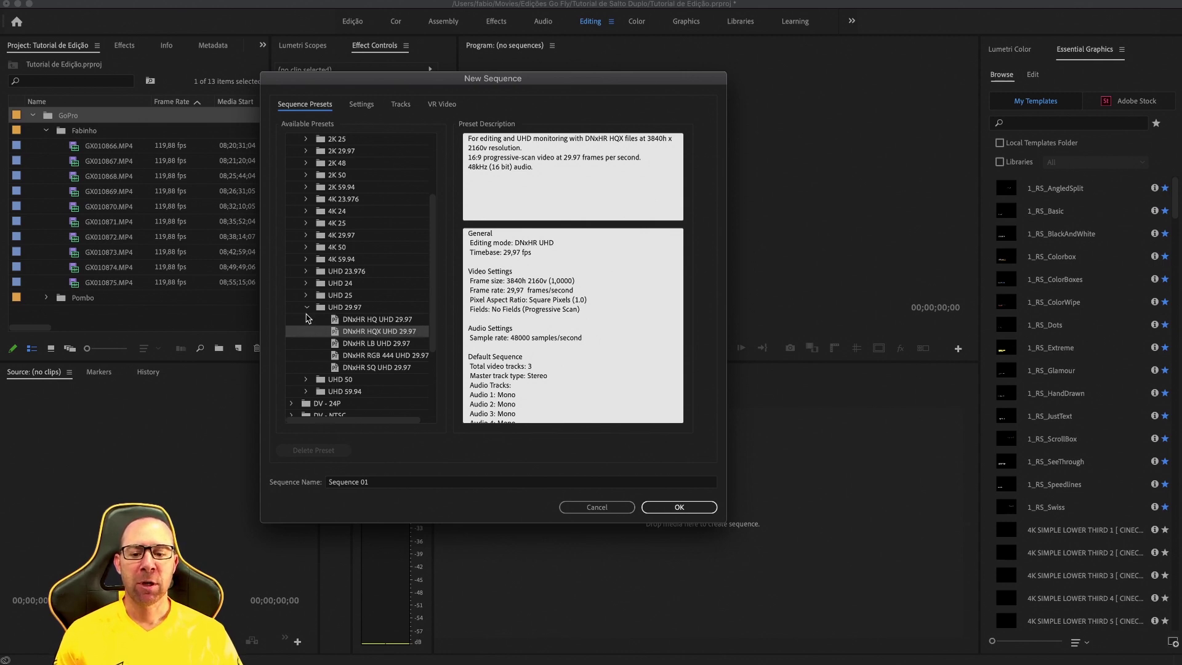
pyautogui.scroll(3, 308, 323)
pyautogui.click(293, 211)
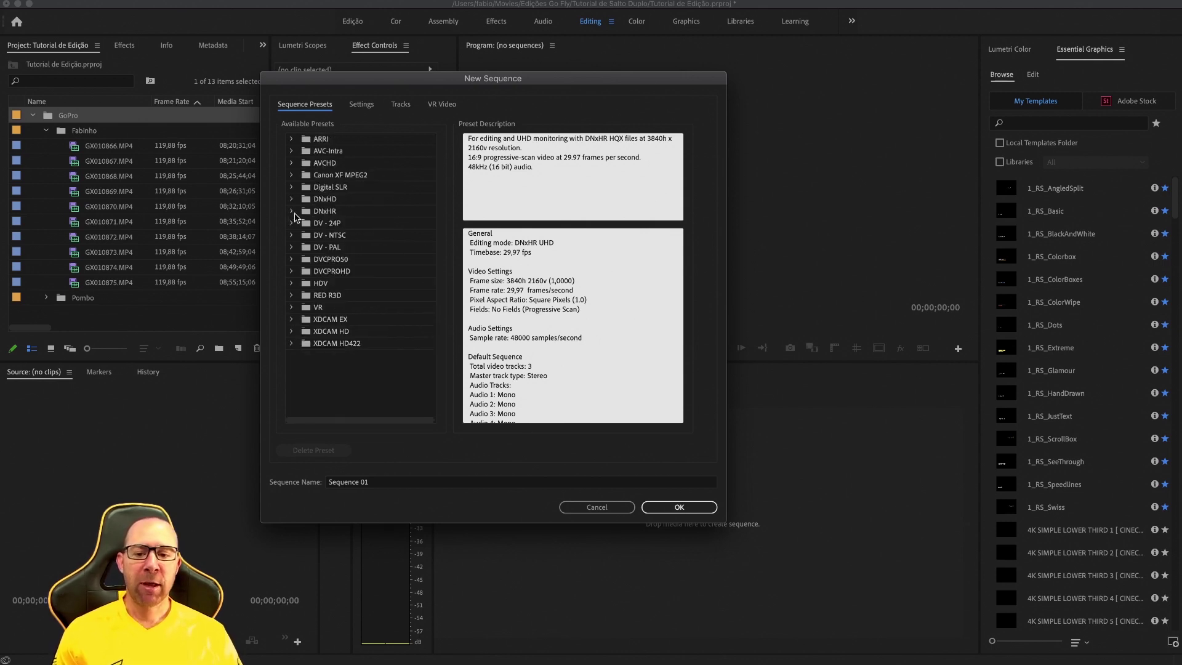
# - Create the sequence from the DNX HQ 1080p 29.97 preset in the DNxHD 1080p 29.97 group, keeping the default name
pyautogui.click(292, 200)
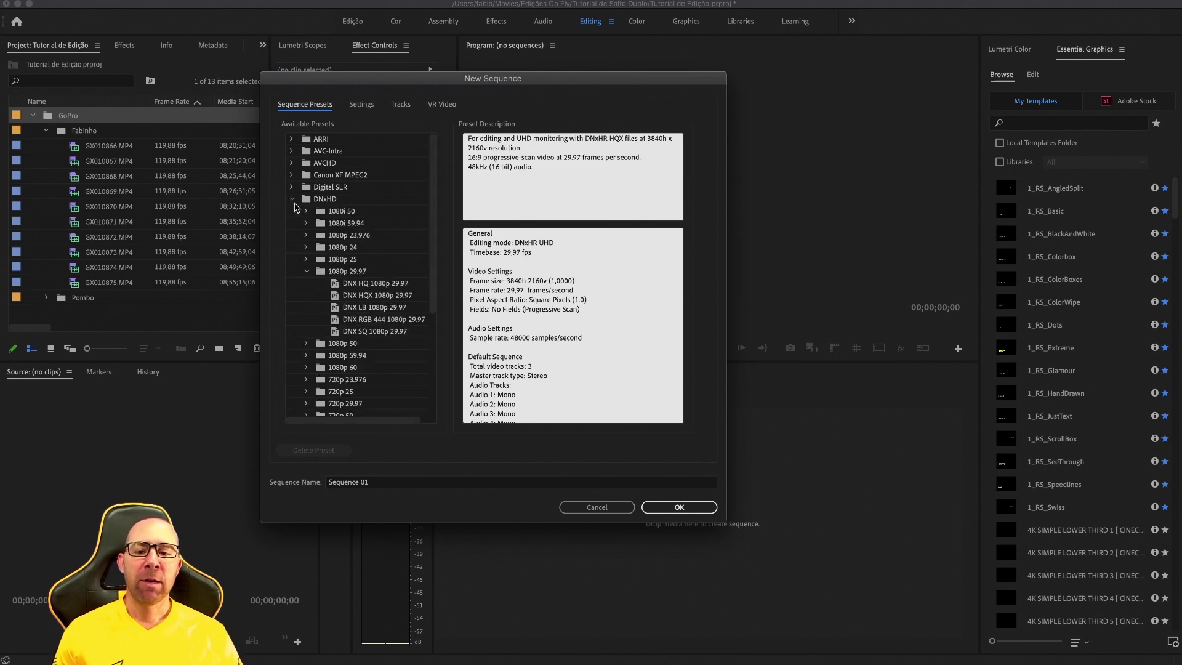
pyautogui.click(307, 236)
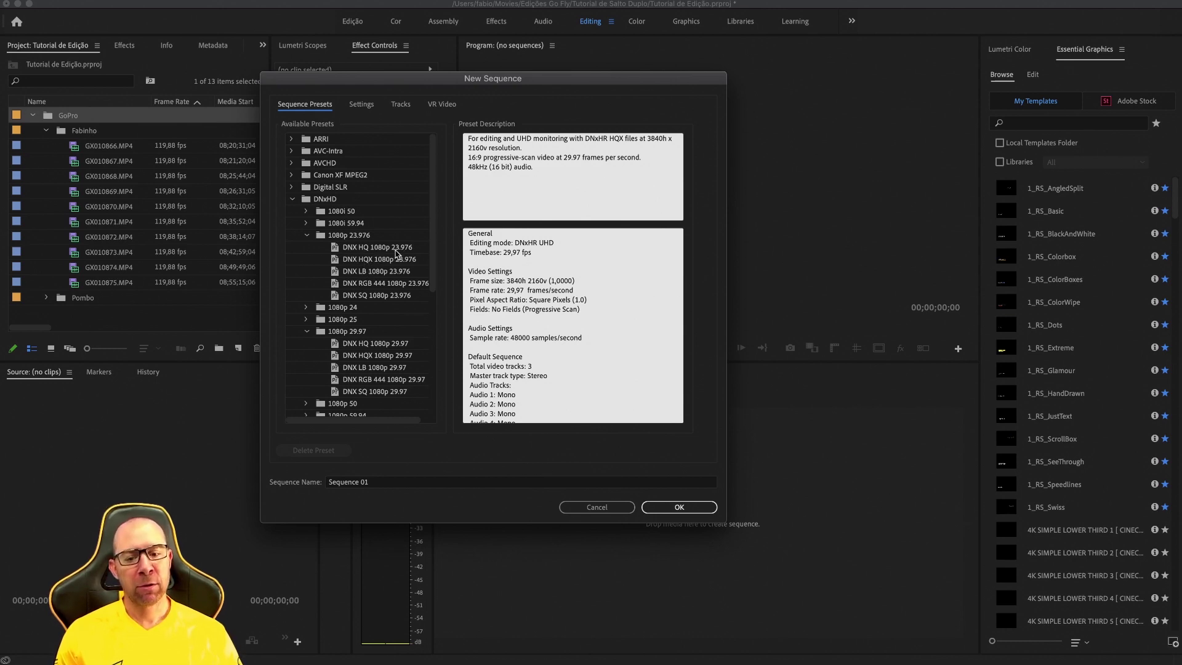
pyautogui.click(306, 237)
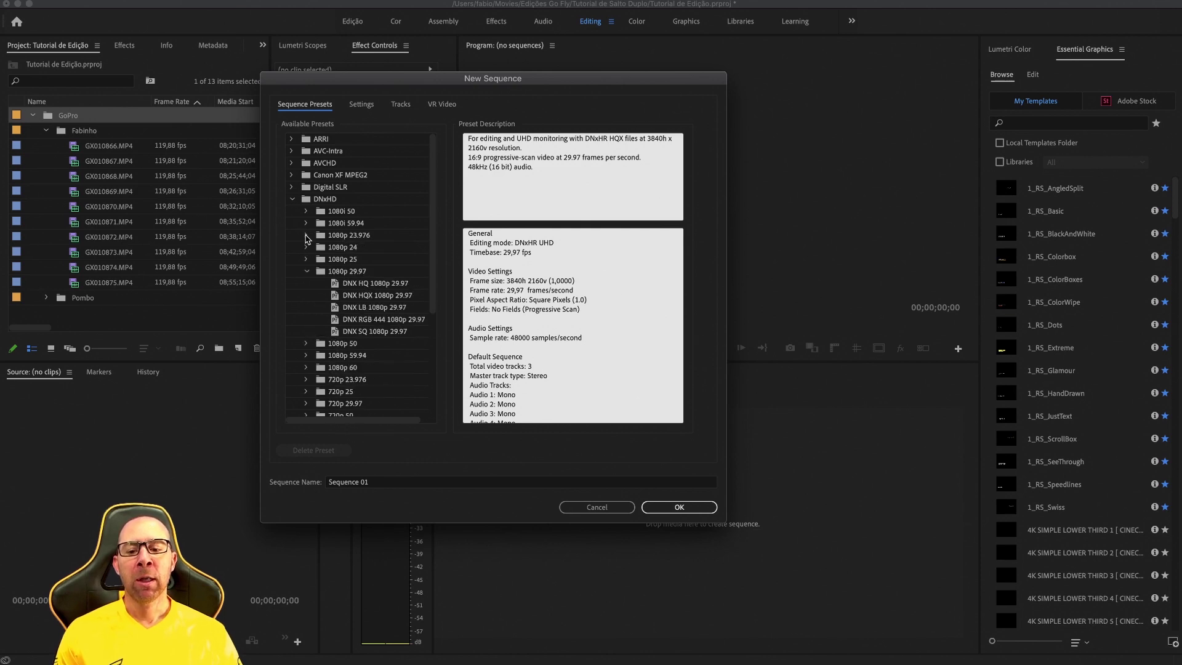
pyautogui.click(371, 286)
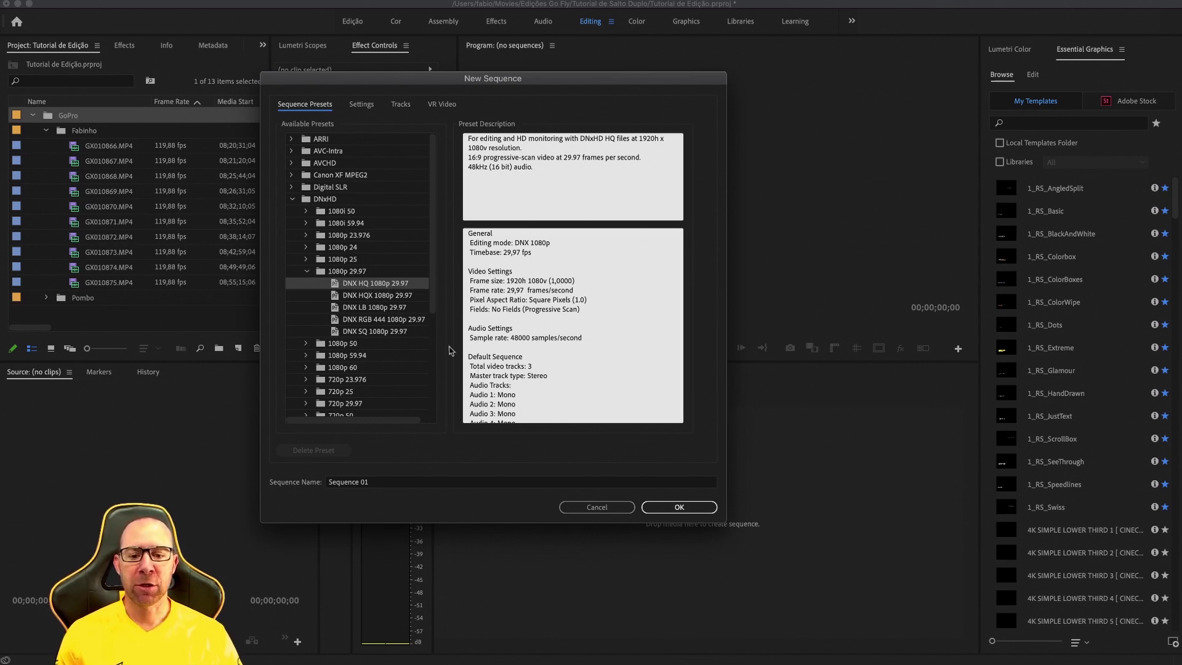
pyautogui.click(674, 508)
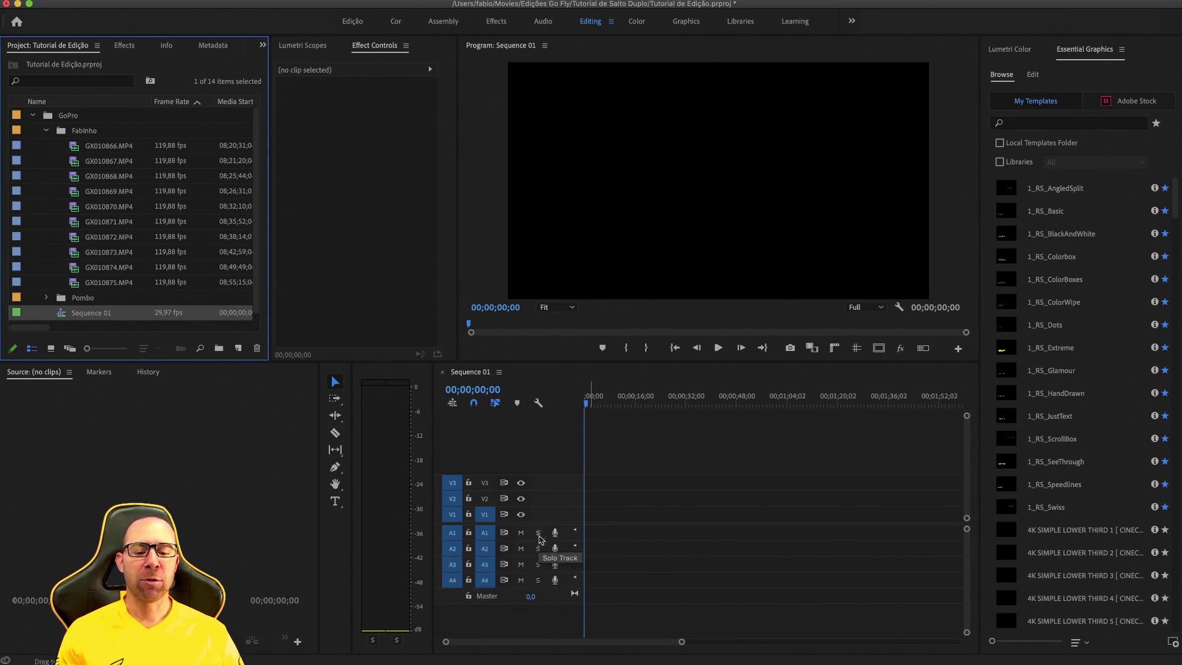
# - Expand the Video 1 and Audio 1 tracks in the timeline to a taller height
pyautogui.doubleClick(556, 518)
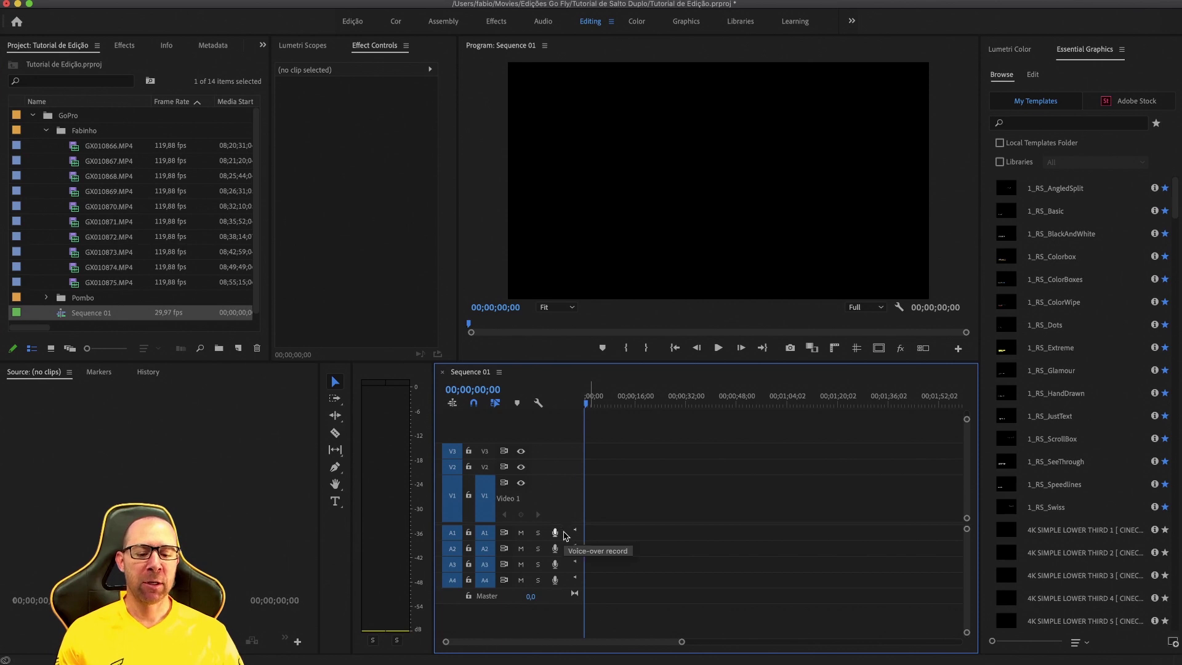
pyautogui.doubleClick(564, 536)
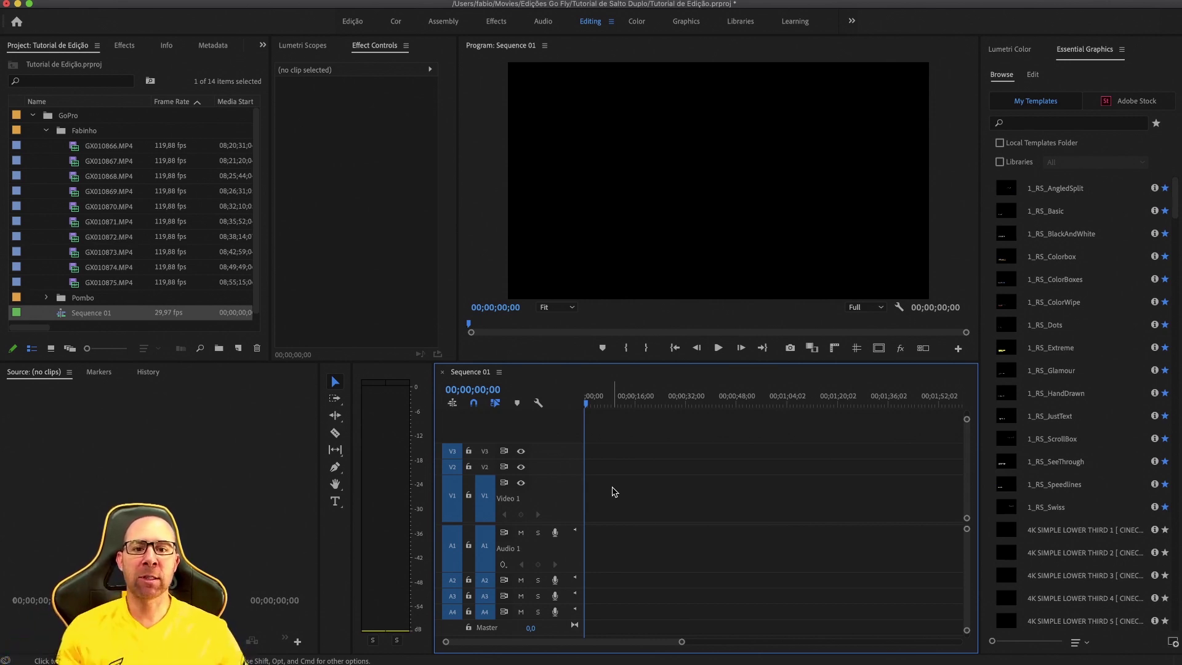
# - Load the clip GX010866.MP4 from the first GoPro sub-bin into the Source Monitor
pyautogui.click(95, 147)
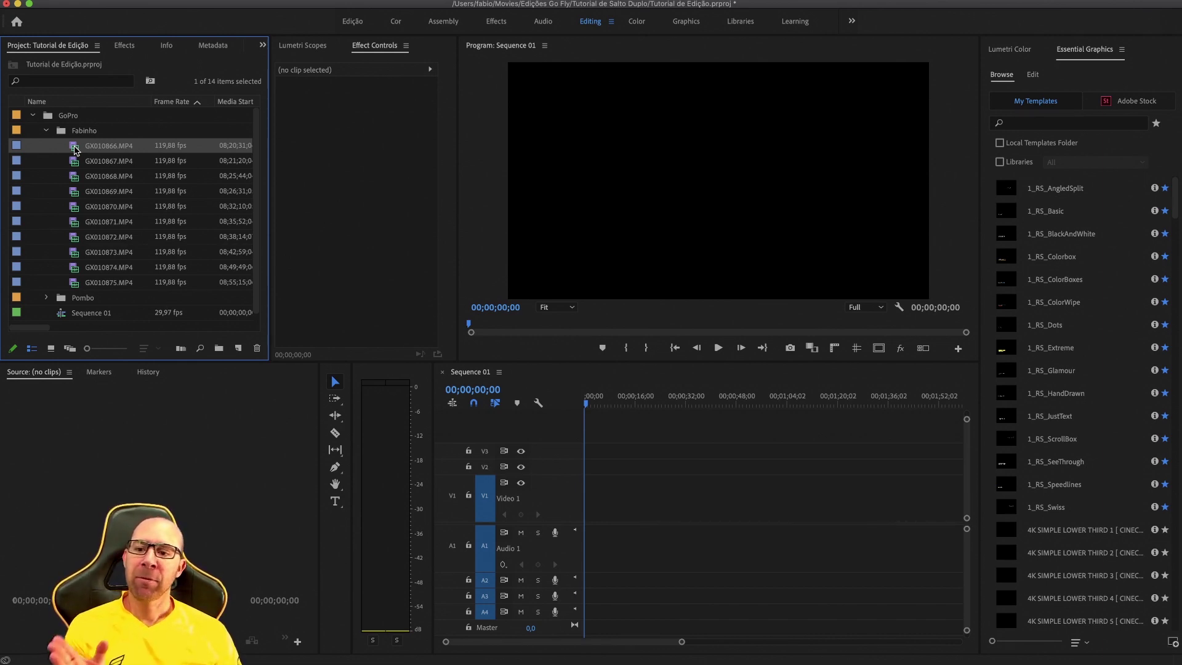
pyautogui.moveTo(84, 153)
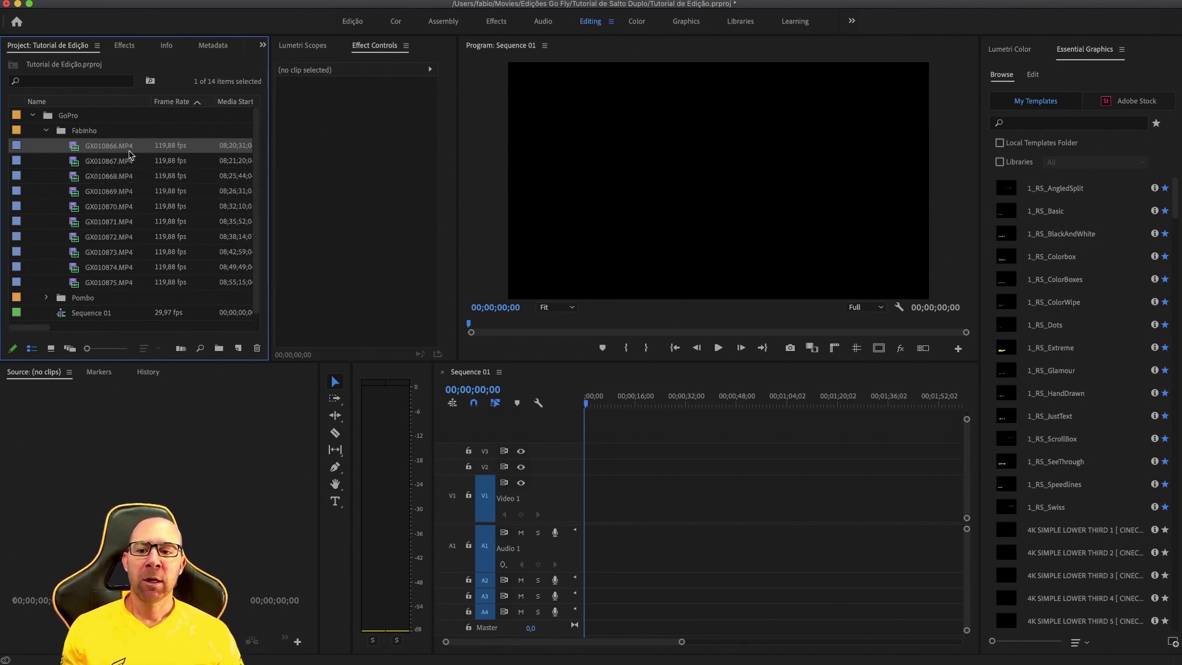
pyautogui.moveTo(140, 150)
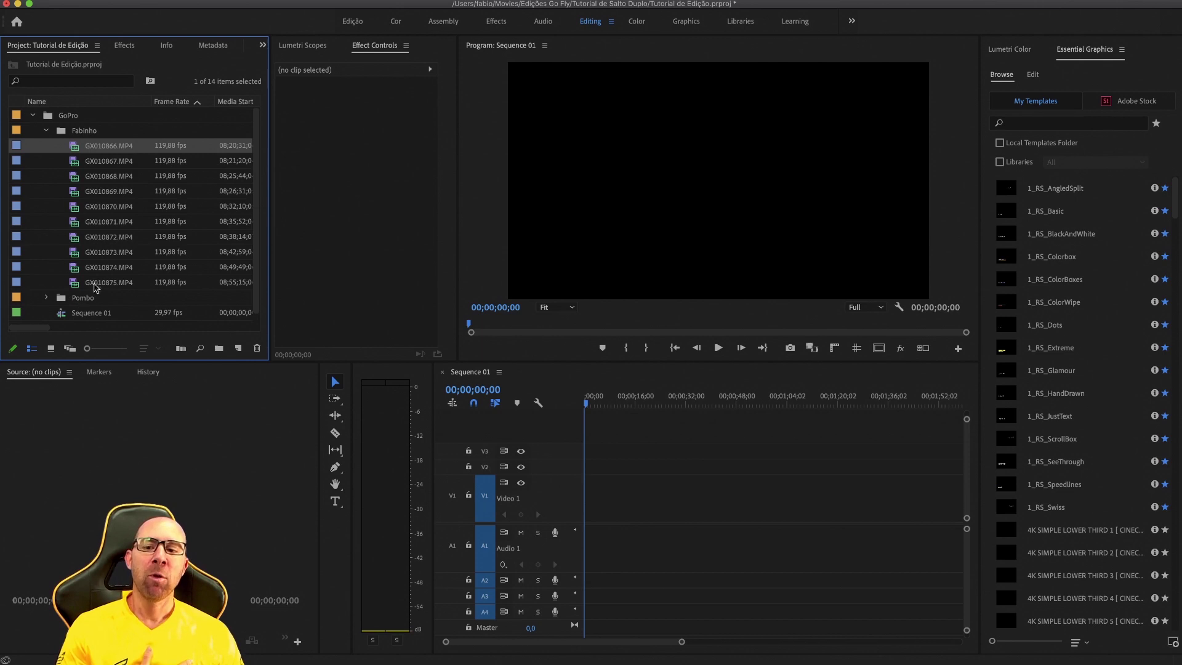
pyautogui.moveTo(112, 209)
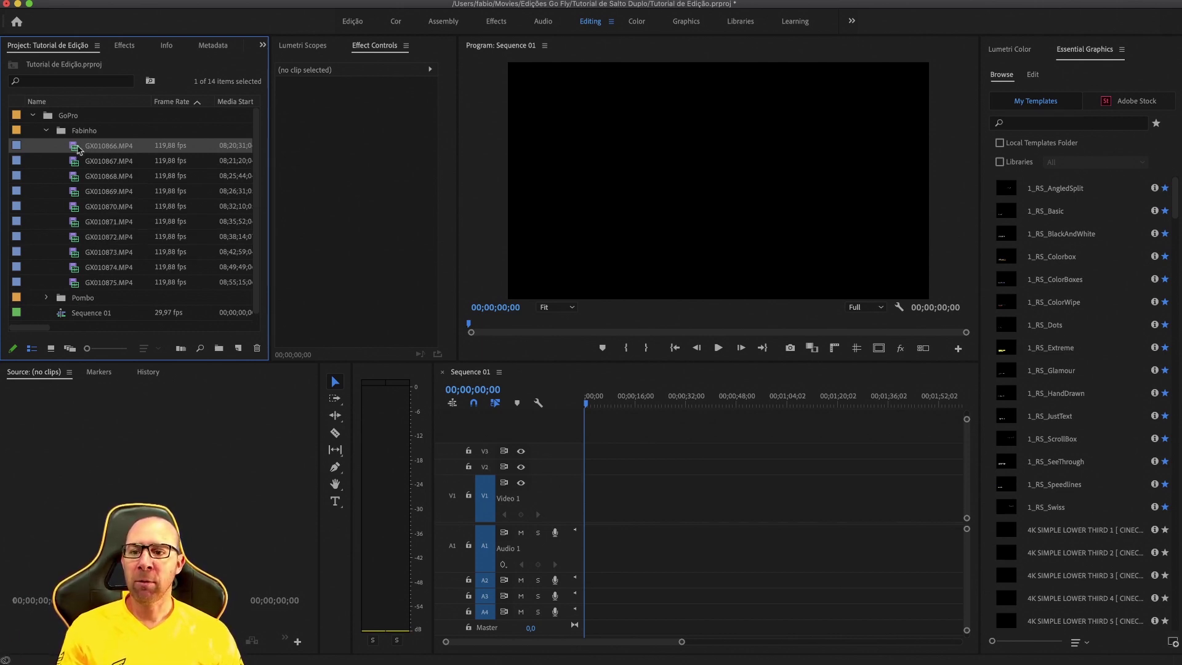
pyautogui.moveTo(74, 149); pyautogui.dragTo(104, 478)
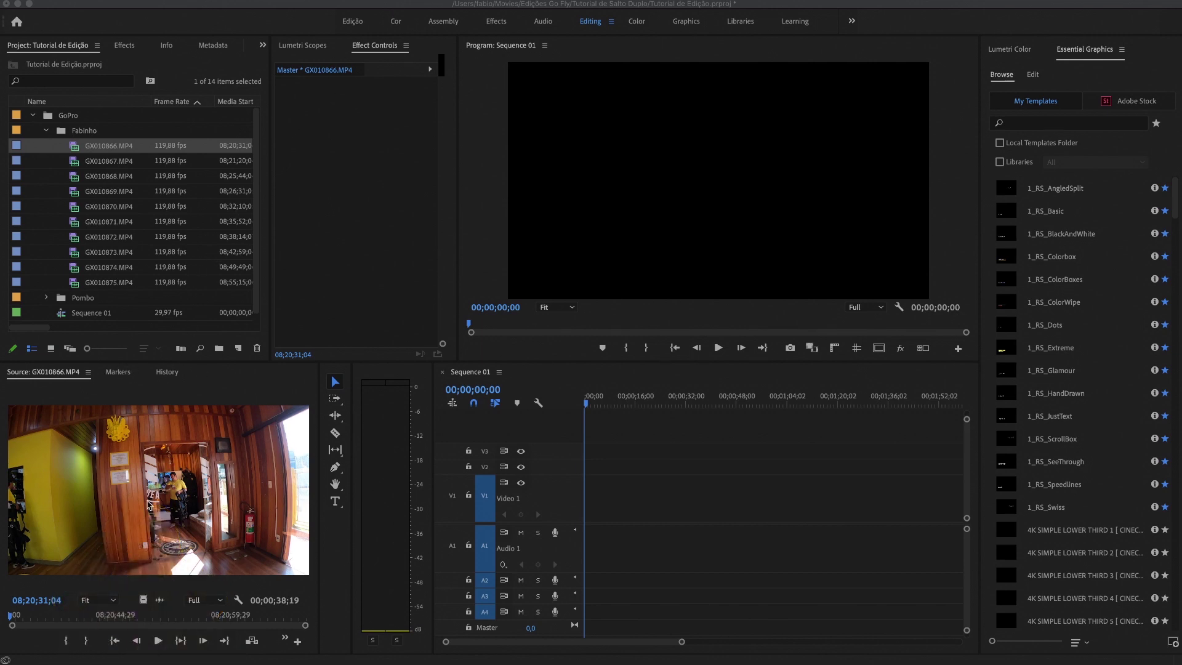
# - Play and pause the opening seconds of GX010866.MP4 in the Source Monitor to review the footage
pyautogui.click(11, 621)
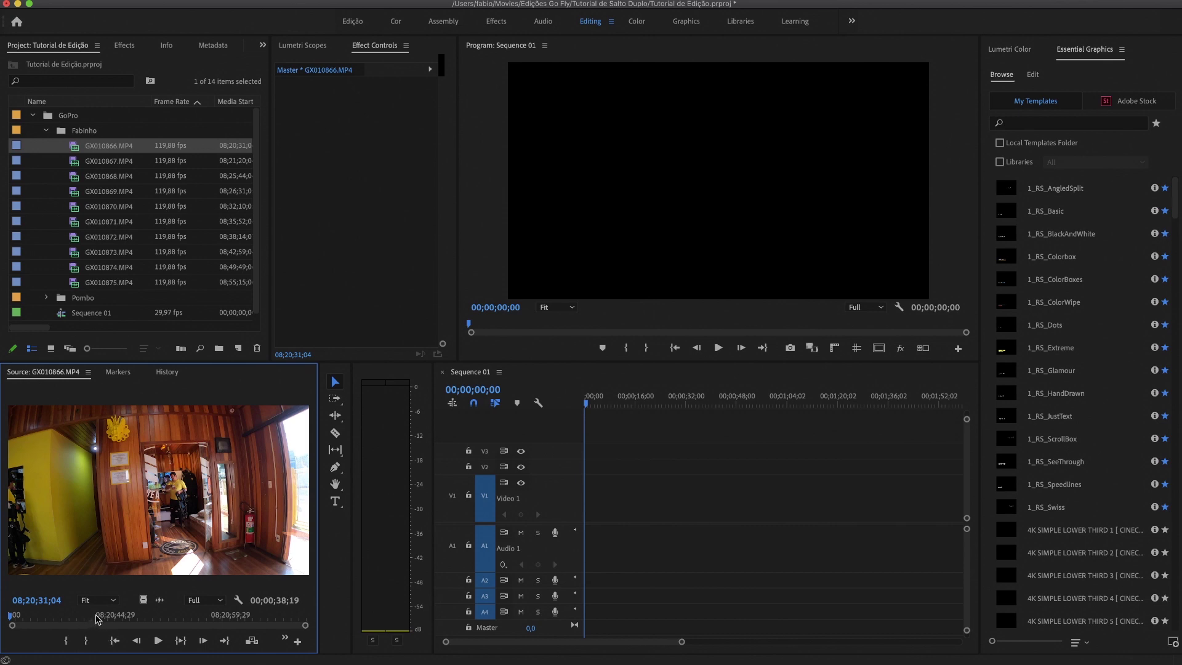
pyautogui.press('space')
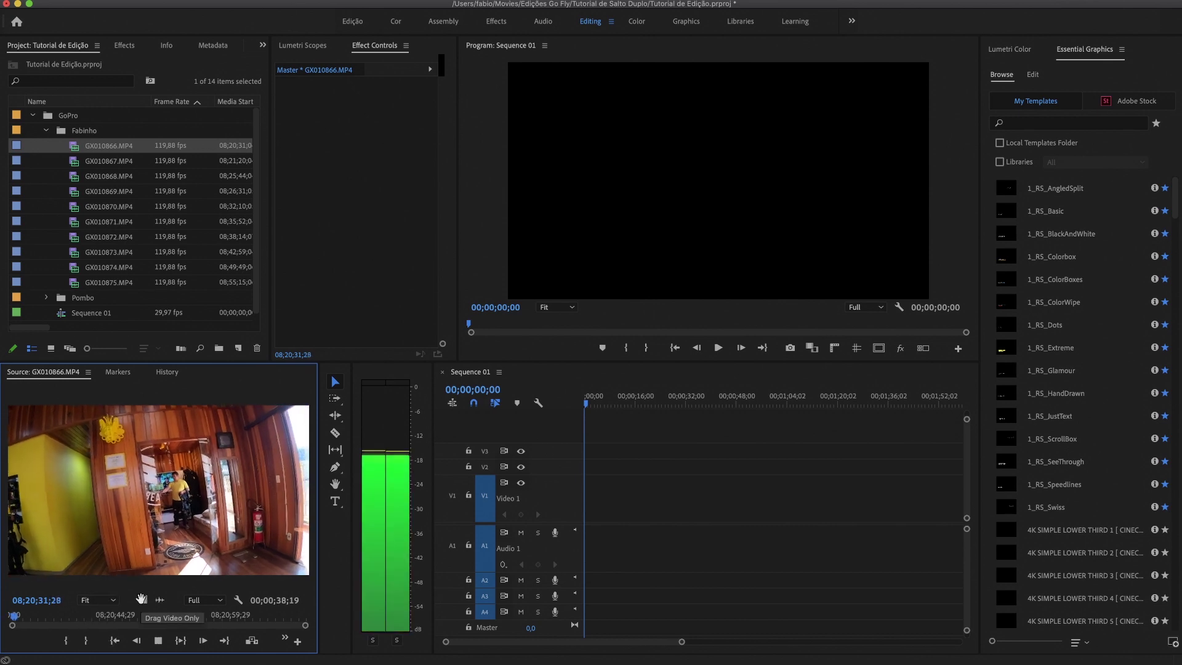
pyautogui.press('space')
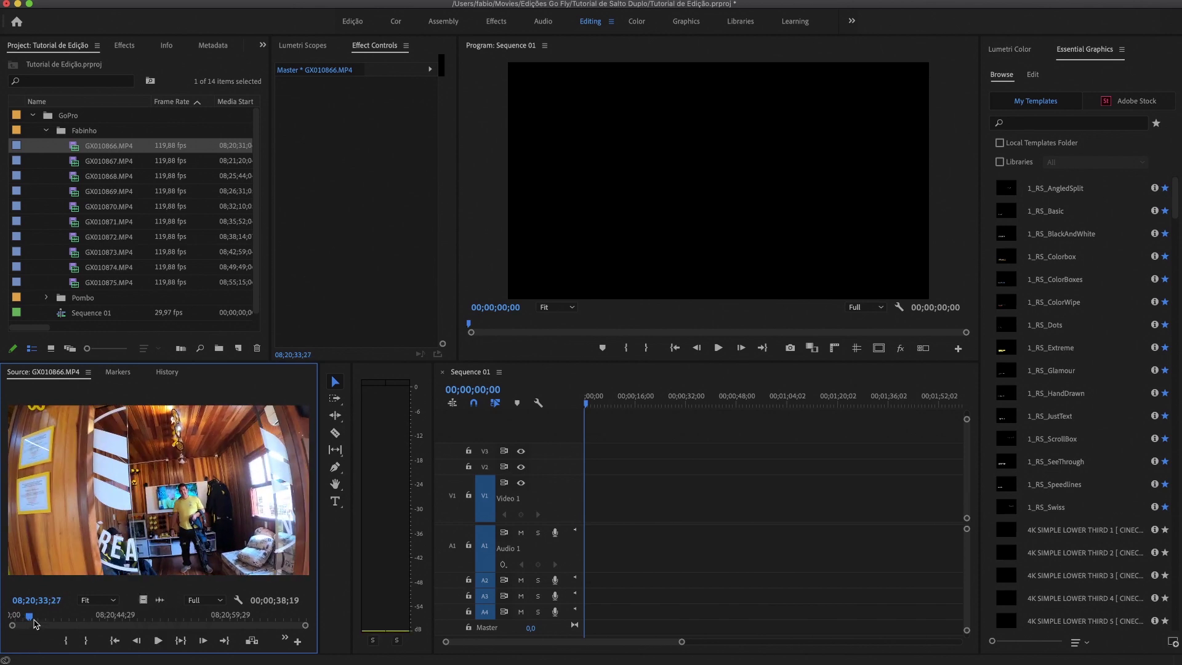
pyautogui.press('space')
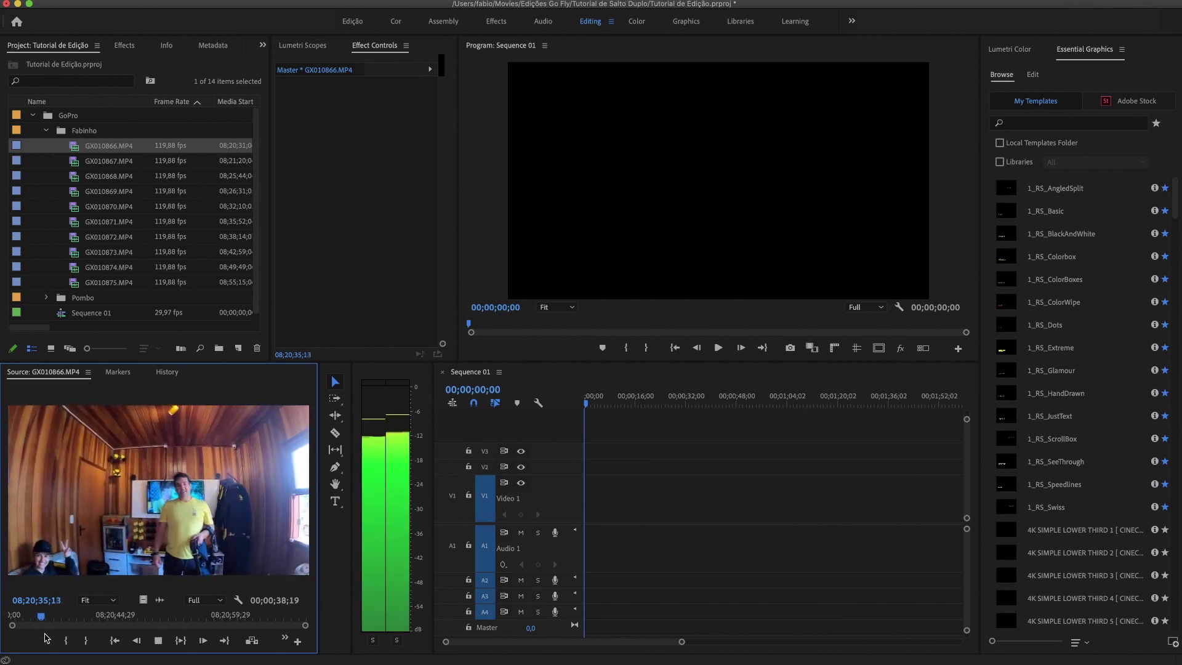
pyautogui.press('space')
pyautogui.press('space')
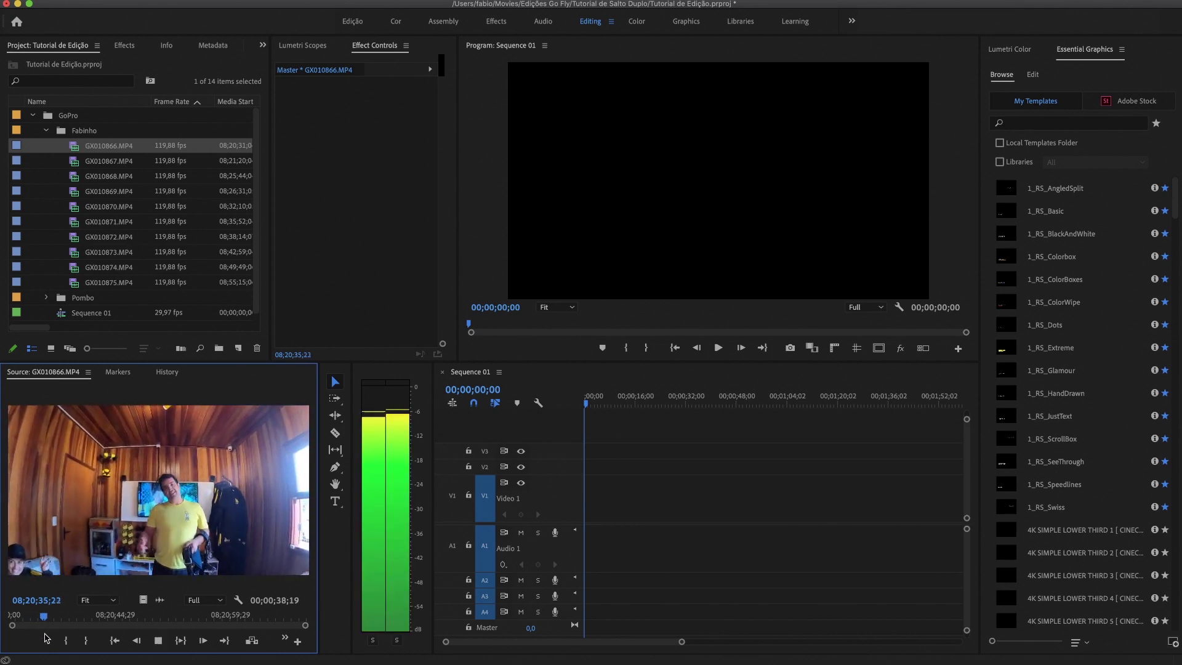
pyautogui.press('space')
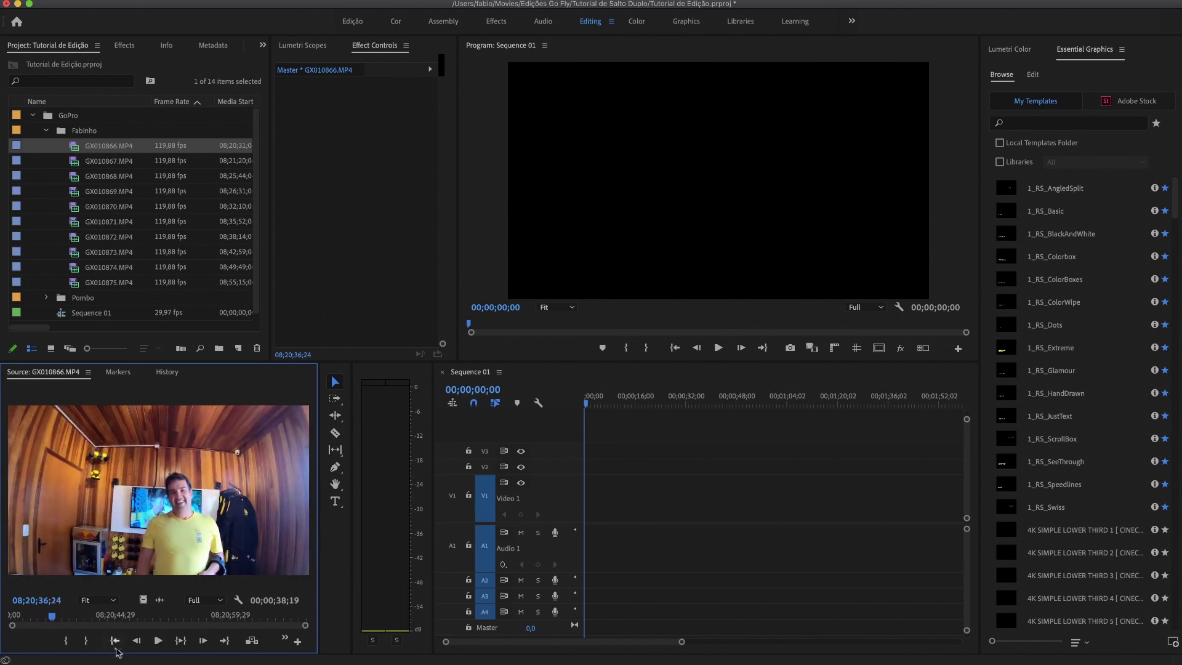
pyautogui.click(159, 644)
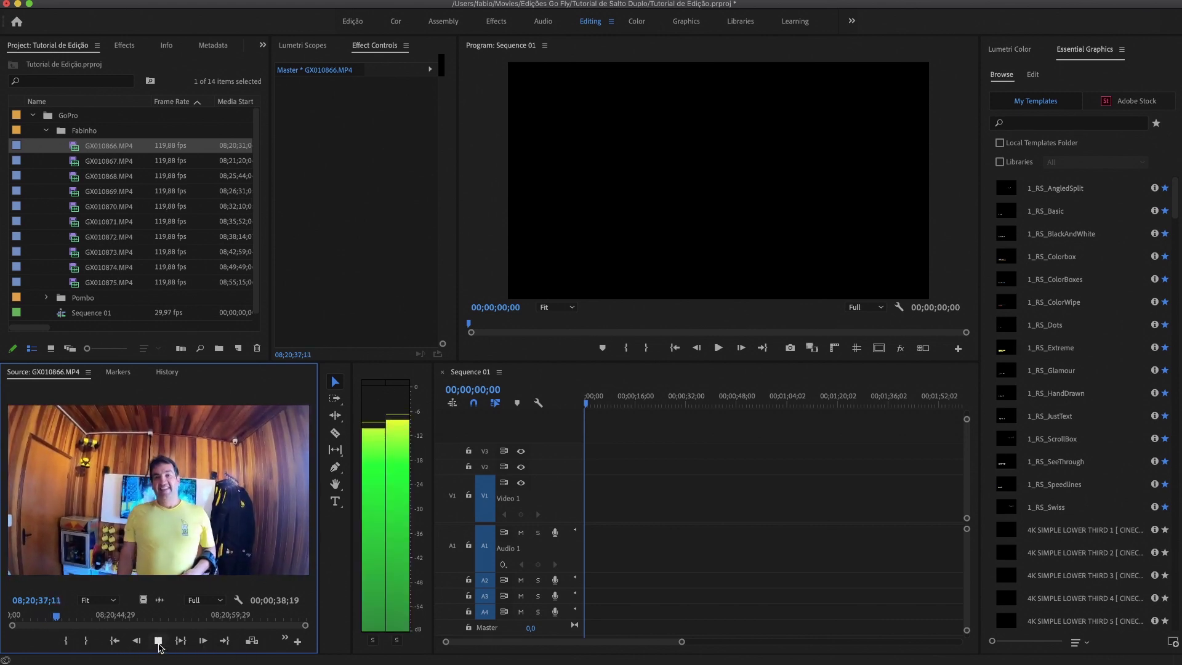
pyautogui.click(158, 644)
pyautogui.click(158, 644)
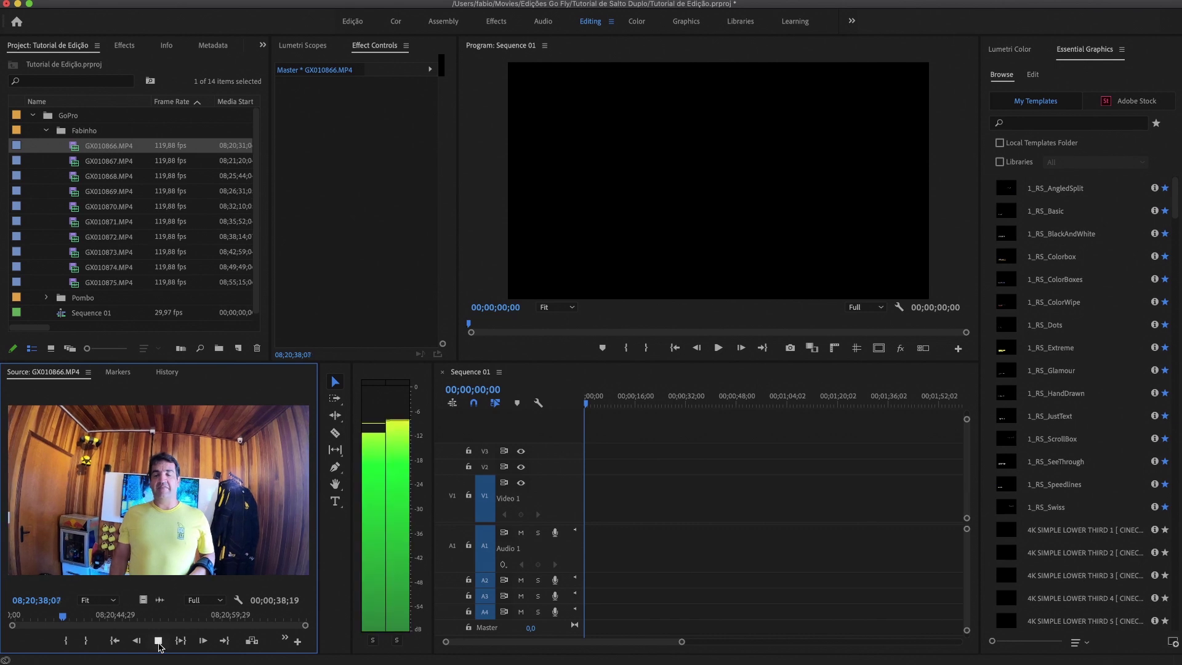
pyautogui.click(158, 645)
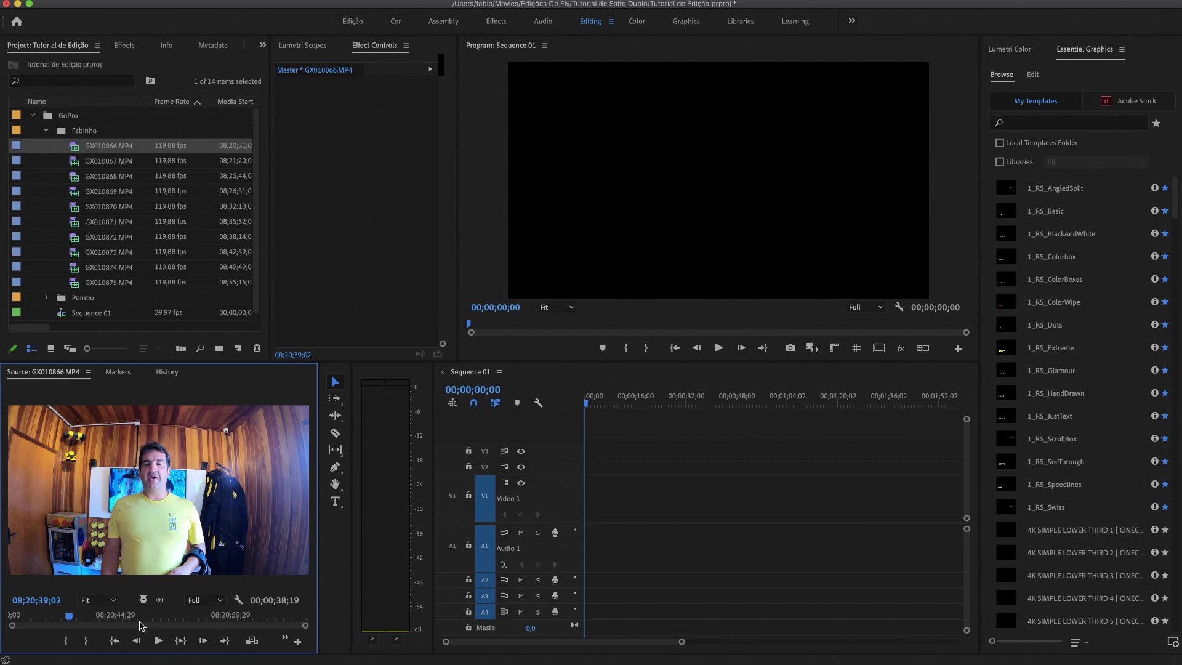
# - Return the Source Monitor playhead to the start of GX010866.MP4 and mark an In point there
pyautogui.moveTo(69, 618); pyautogui.dragTo(9, 618)
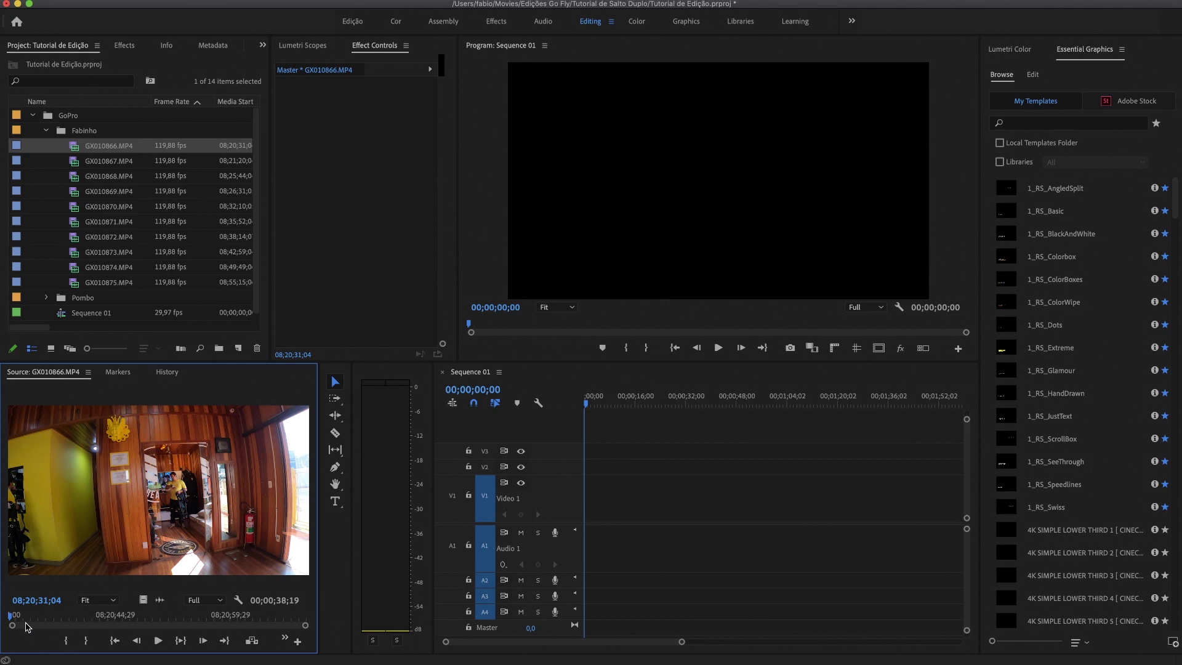
pyautogui.press('i')
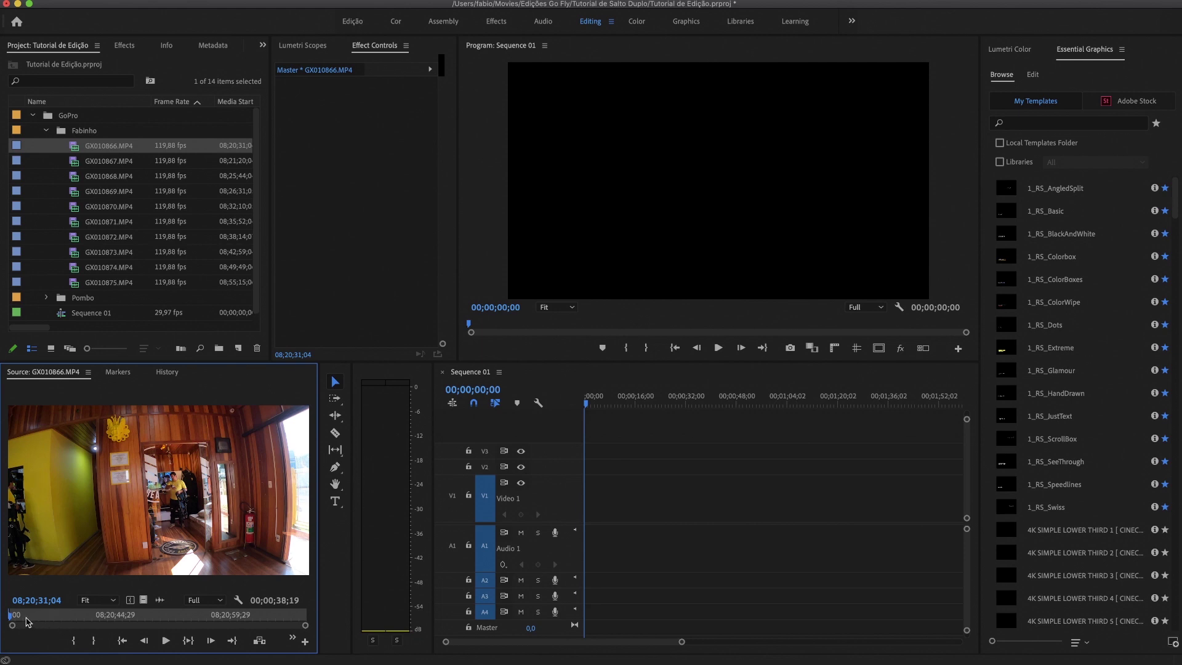
# - Play and scrub through GX010866.MP4 in the Source Monitor and mark an Out point near its end at 08;21;08;25
pyautogui.press('space')
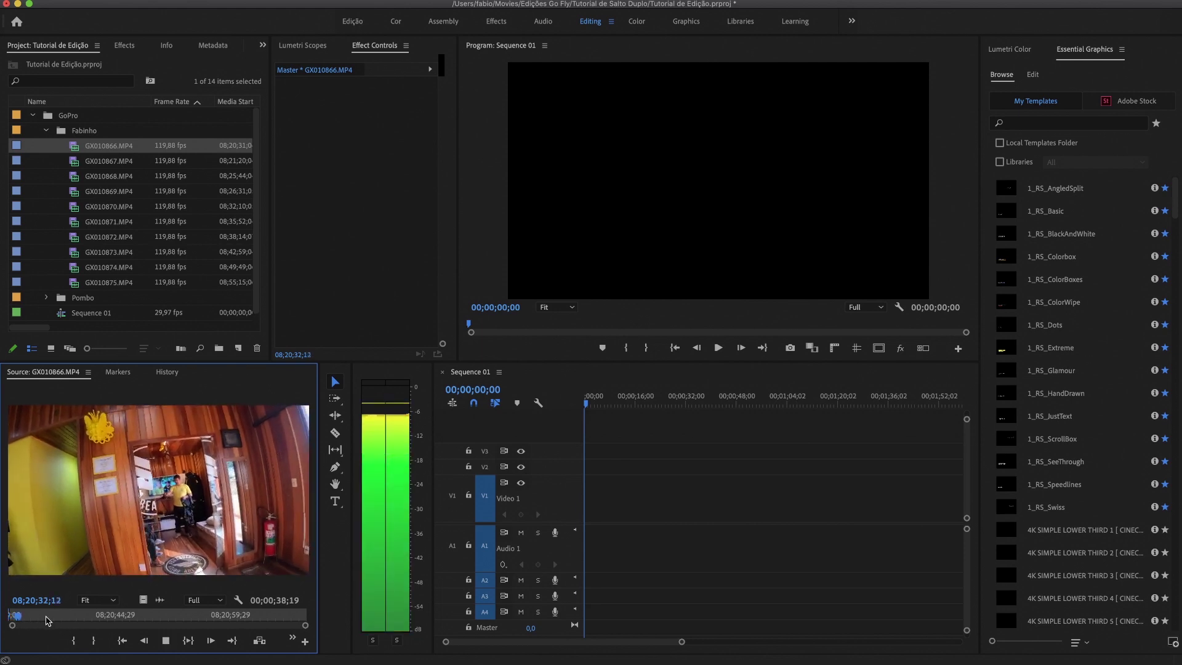
pyautogui.press('space')
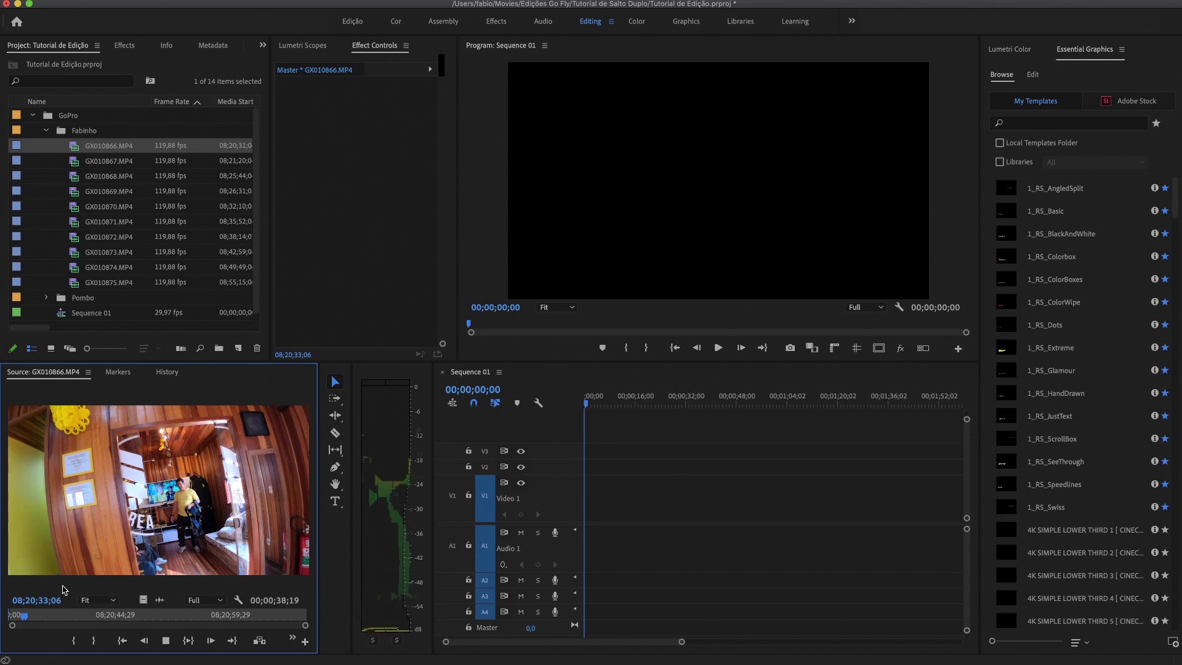
pyautogui.press('space')
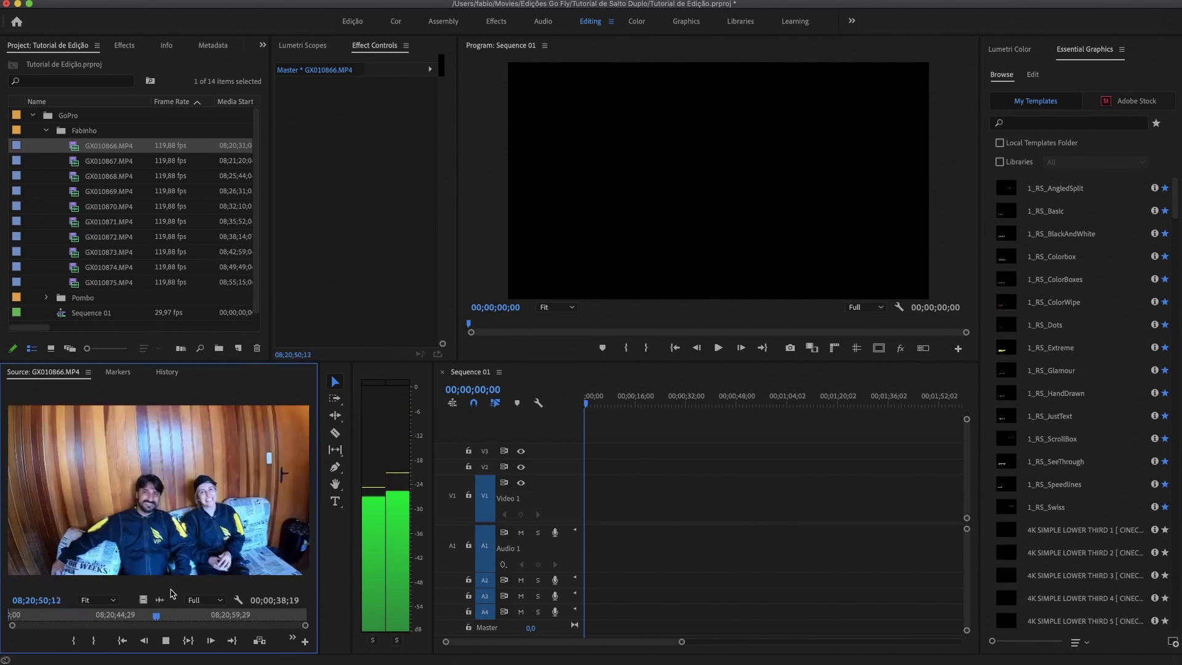
pyautogui.press('space')
pyautogui.moveTo(161, 616); pyautogui.dragTo(275, 619)
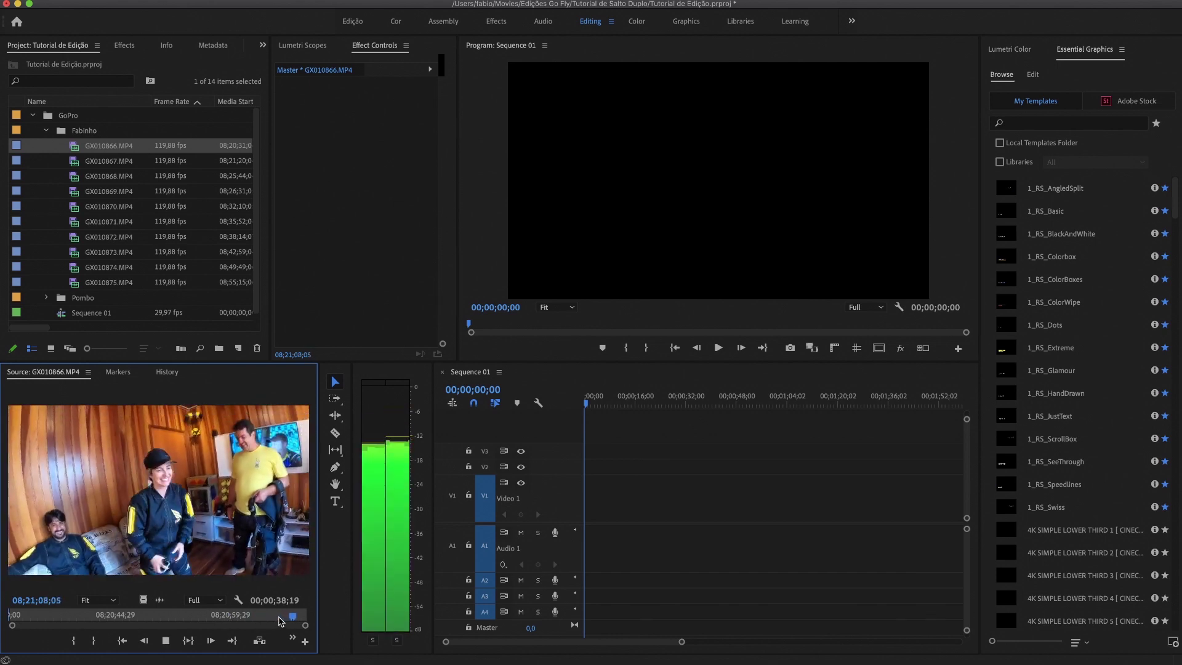
pyautogui.press('space')
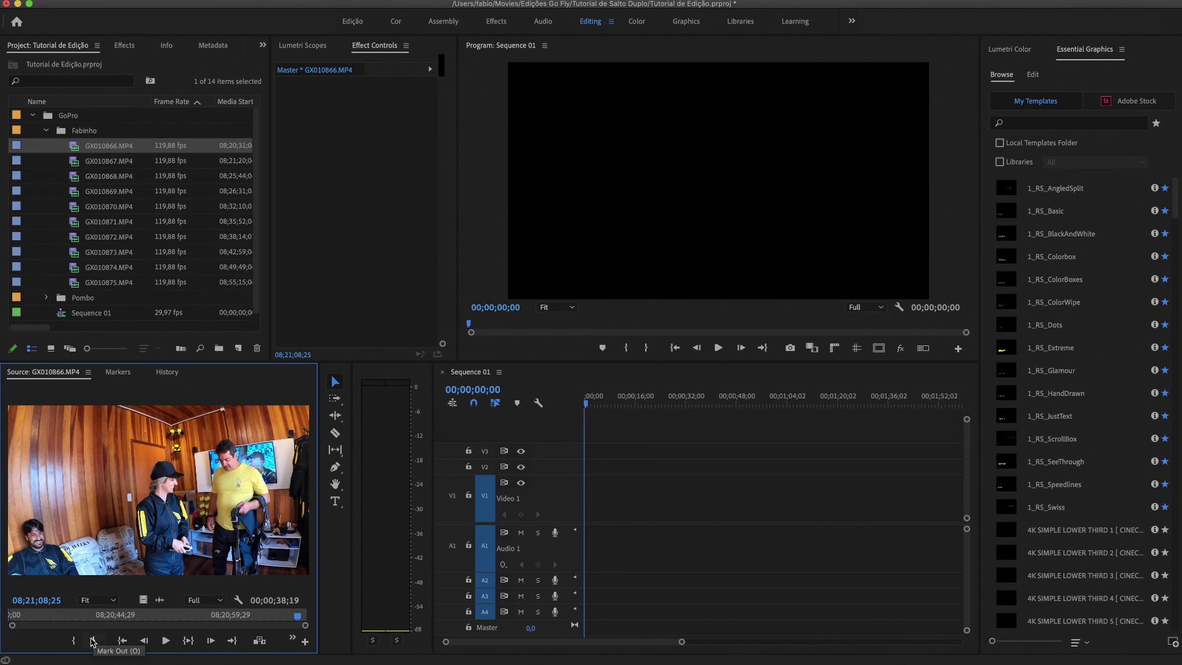
pyautogui.press('o')
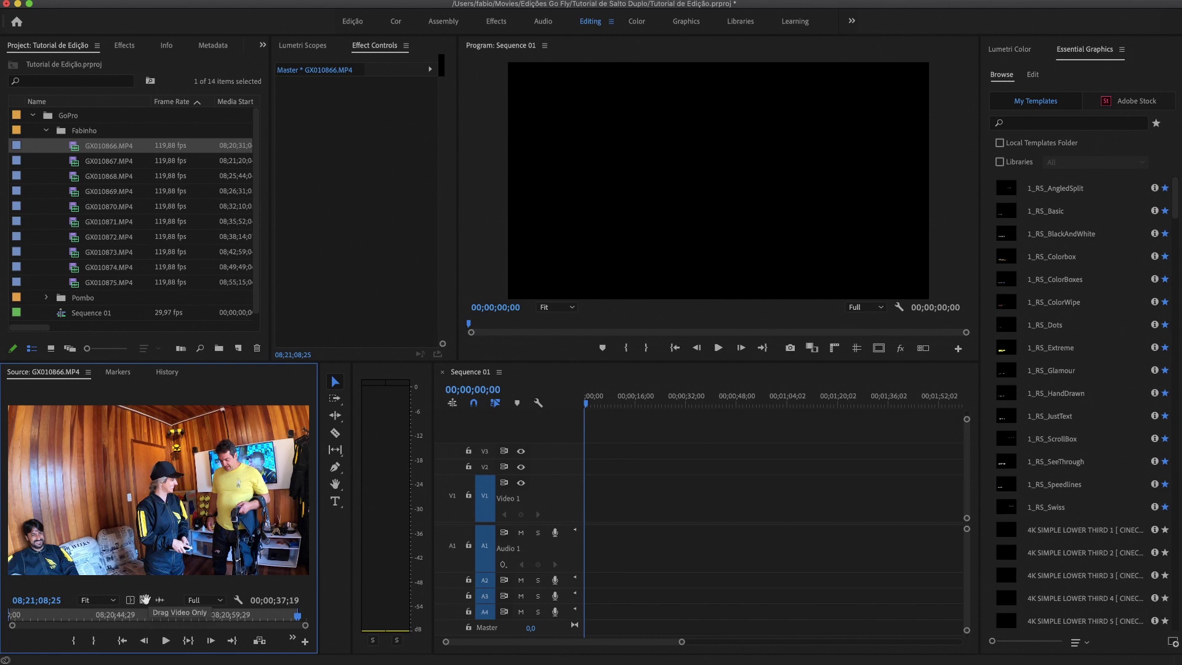
# - Place the marked part of GX010866.MP4 with video and audio at the start of Sequence 01 on V1 and A1, keeping the existing sequence settings
pyautogui.moveTo(143, 600); pyautogui.dragTo(156, 522)
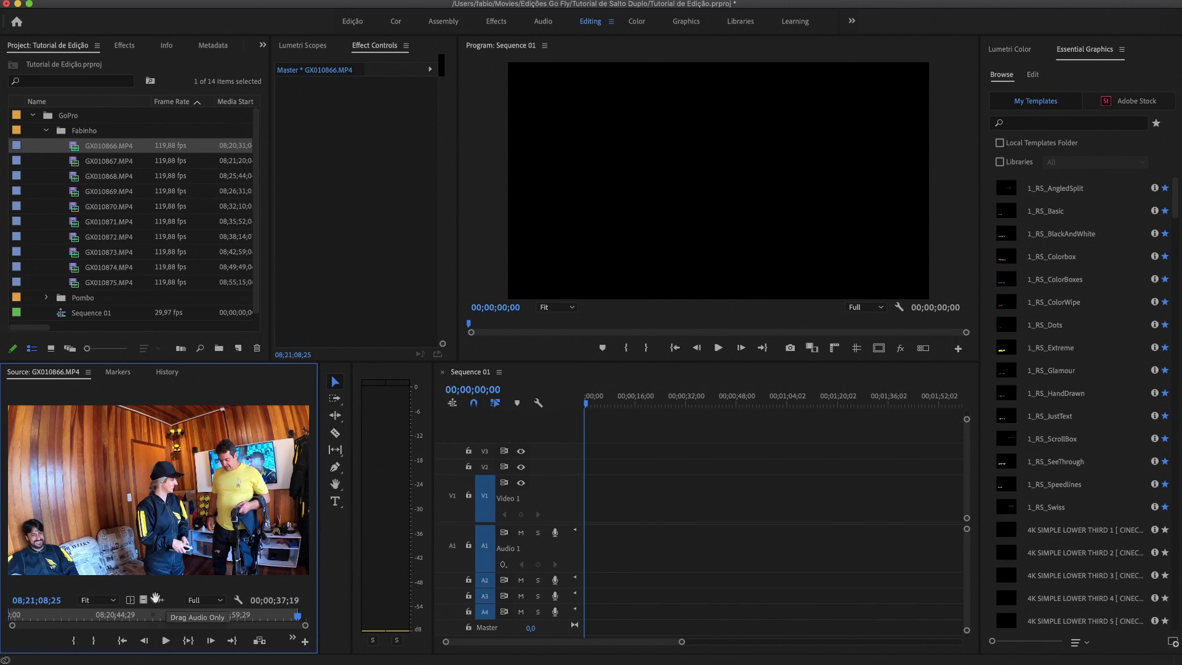
pyautogui.moveTo(159, 600); pyautogui.dragTo(126, 567)
pyautogui.moveTo(133, 488); pyautogui.dragTo(585, 509)
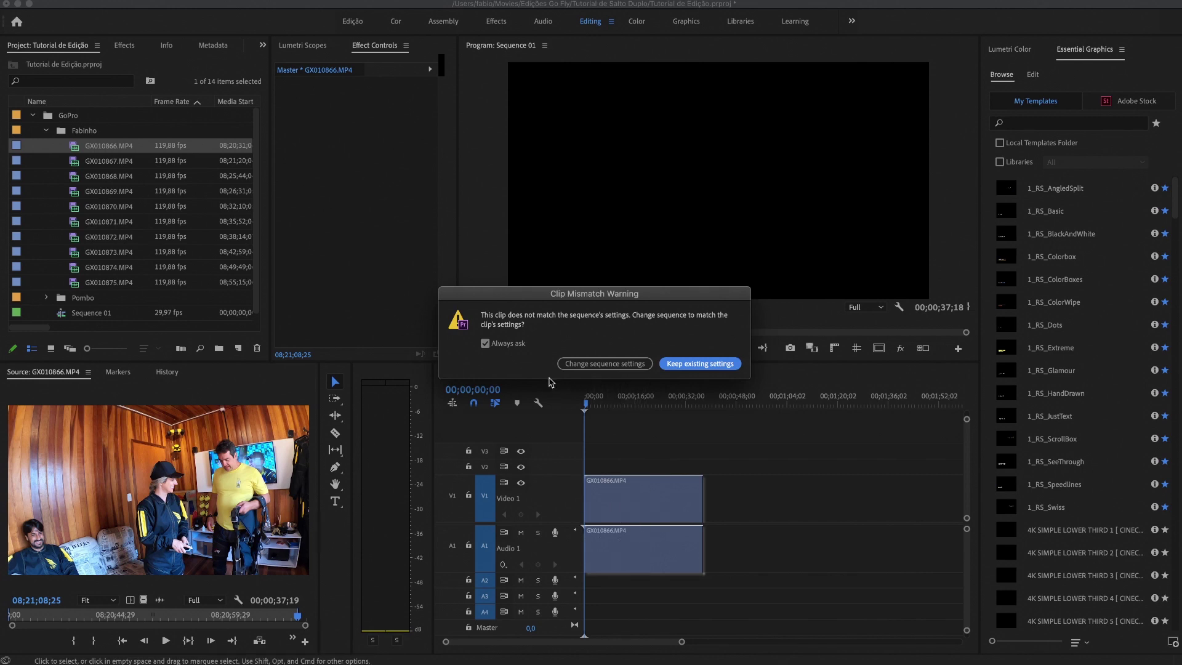
pyautogui.moveTo(522, 297); pyautogui.dragTo(446, 291)
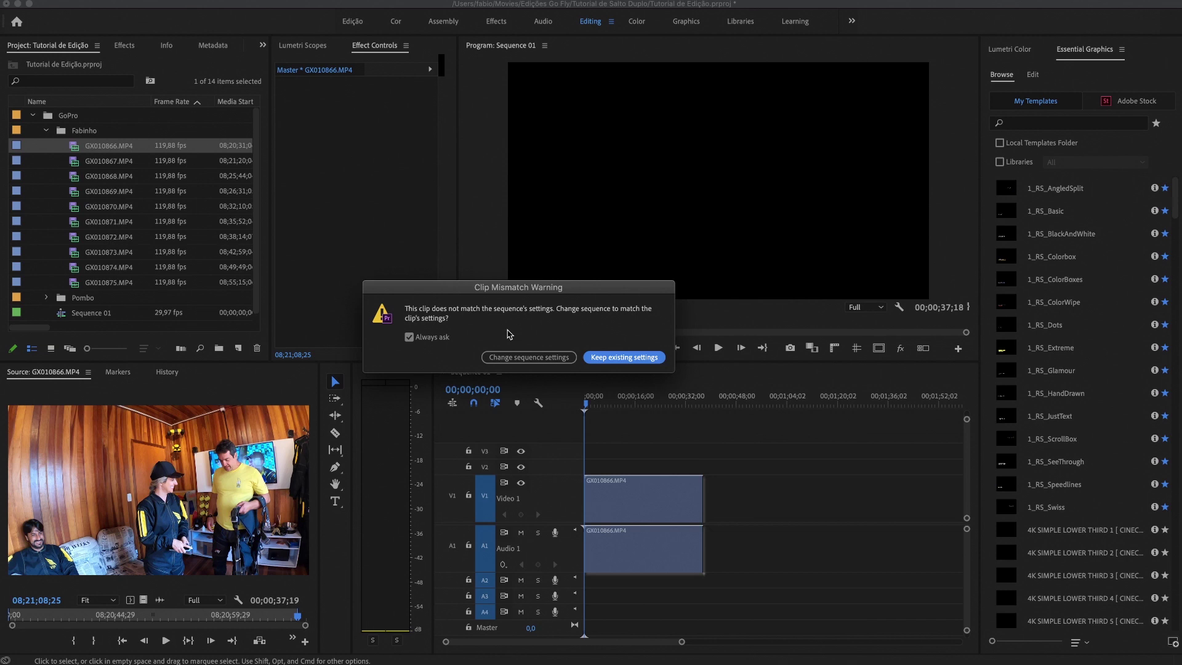
pyautogui.click(83, 315)
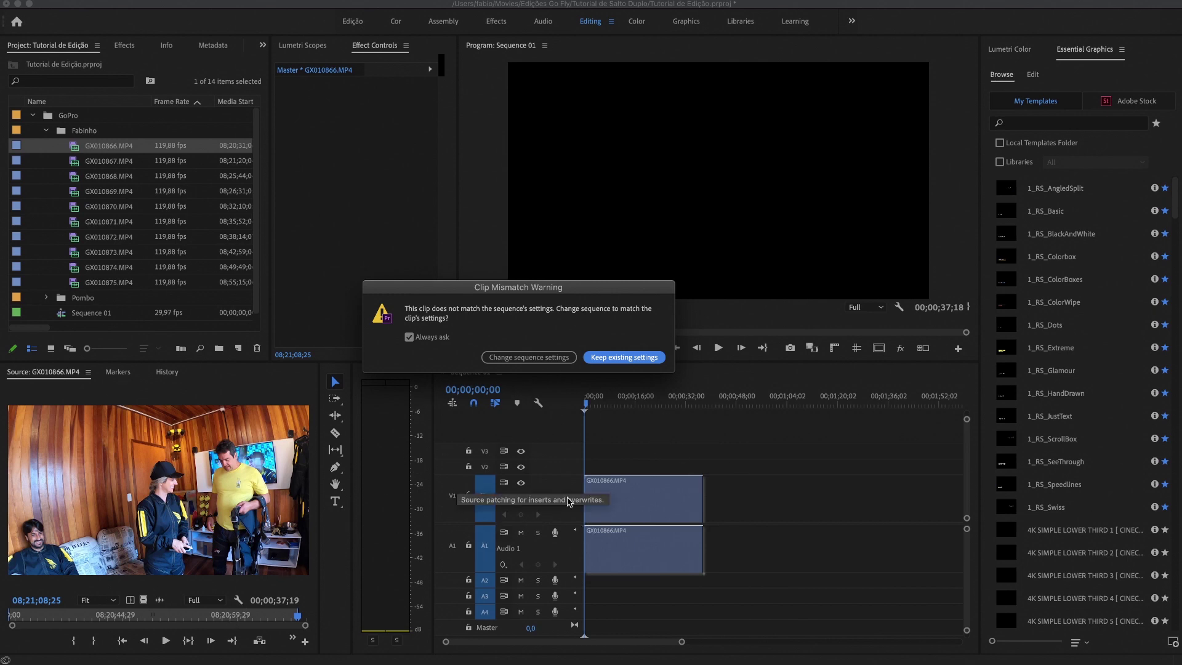
pyautogui.click(624, 358)
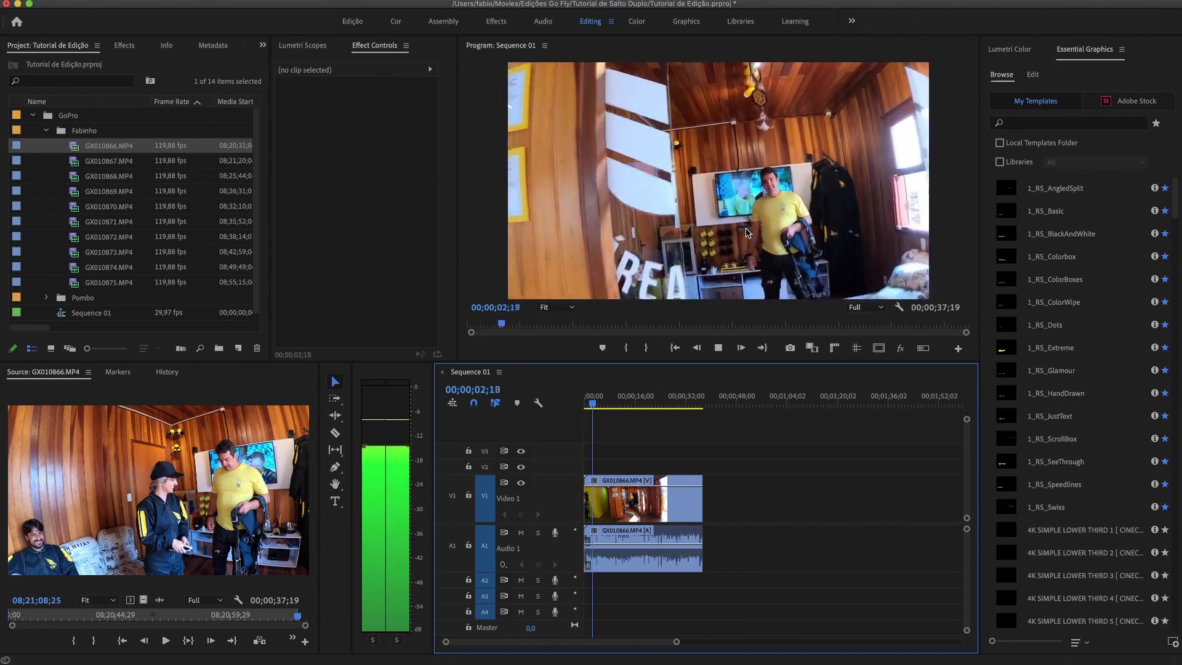
# - Stop playback at 00;00;04;02, try a scale of 132 on the timeline clip and reset its scale
pyautogui.press('space')
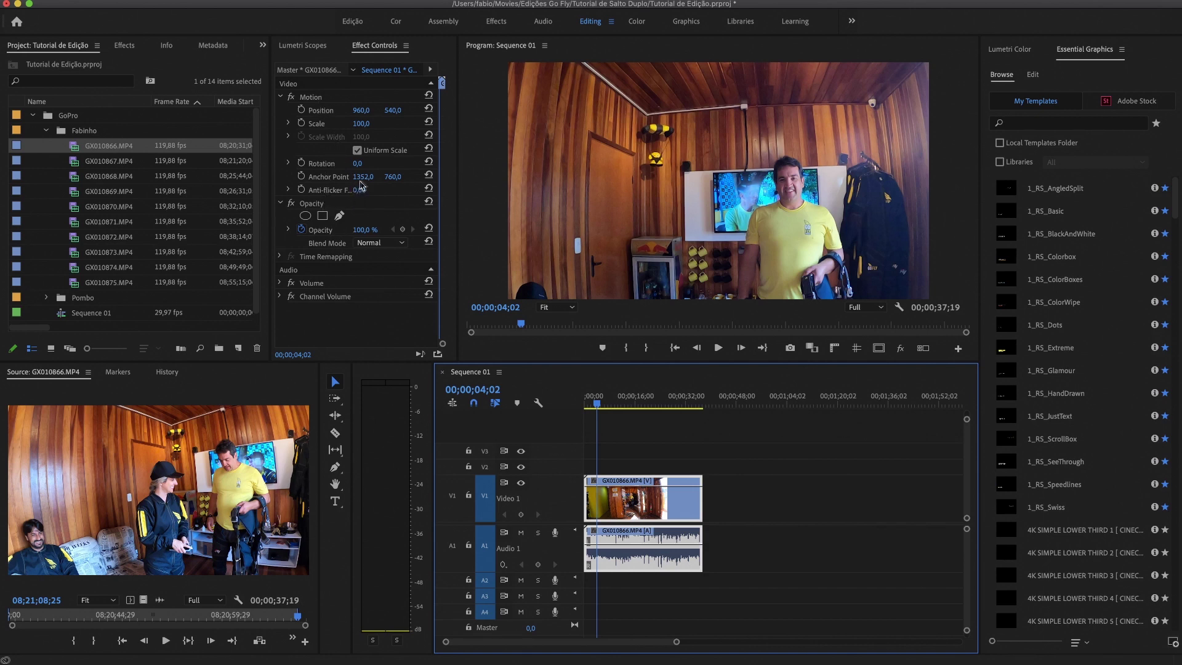
pyautogui.moveTo(366, 112); pyautogui.dragTo(401, 111)
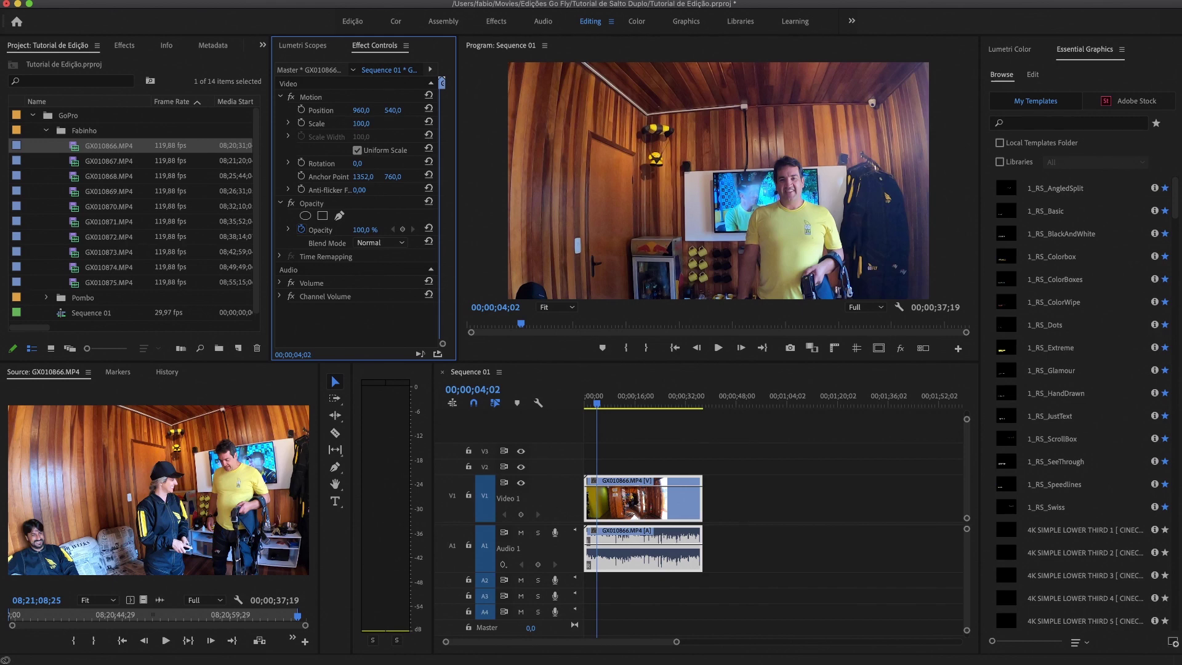
pyautogui.moveTo(361, 123); pyautogui.dragTo(391, 123)
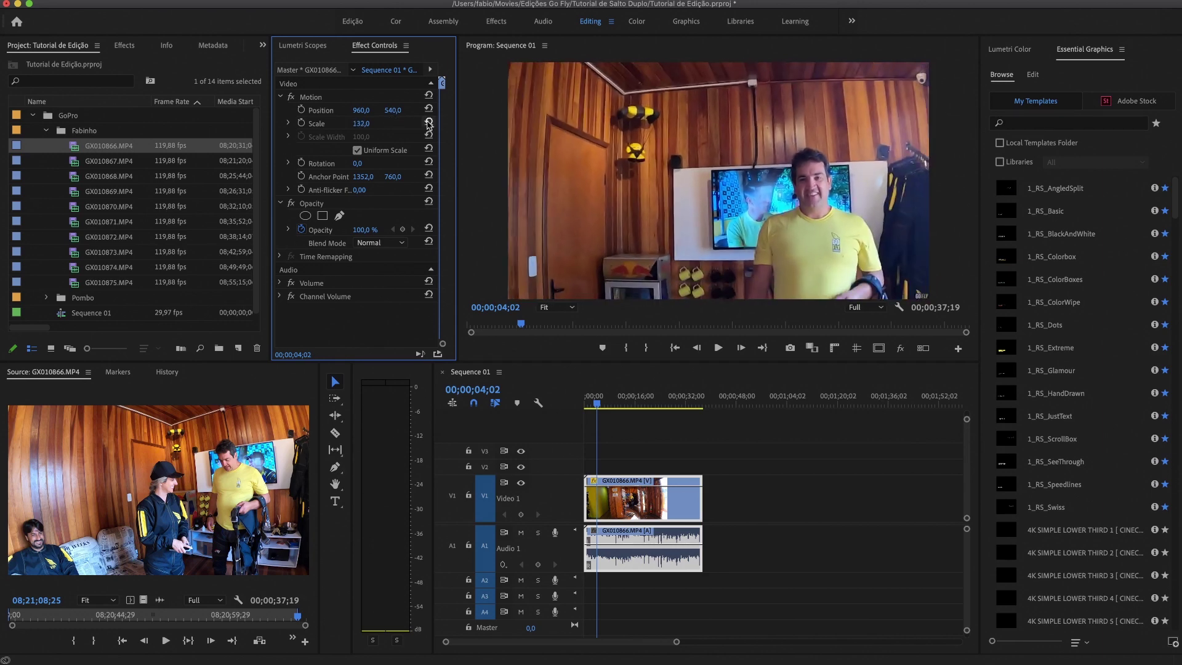
pyautogui.click(429, 122)
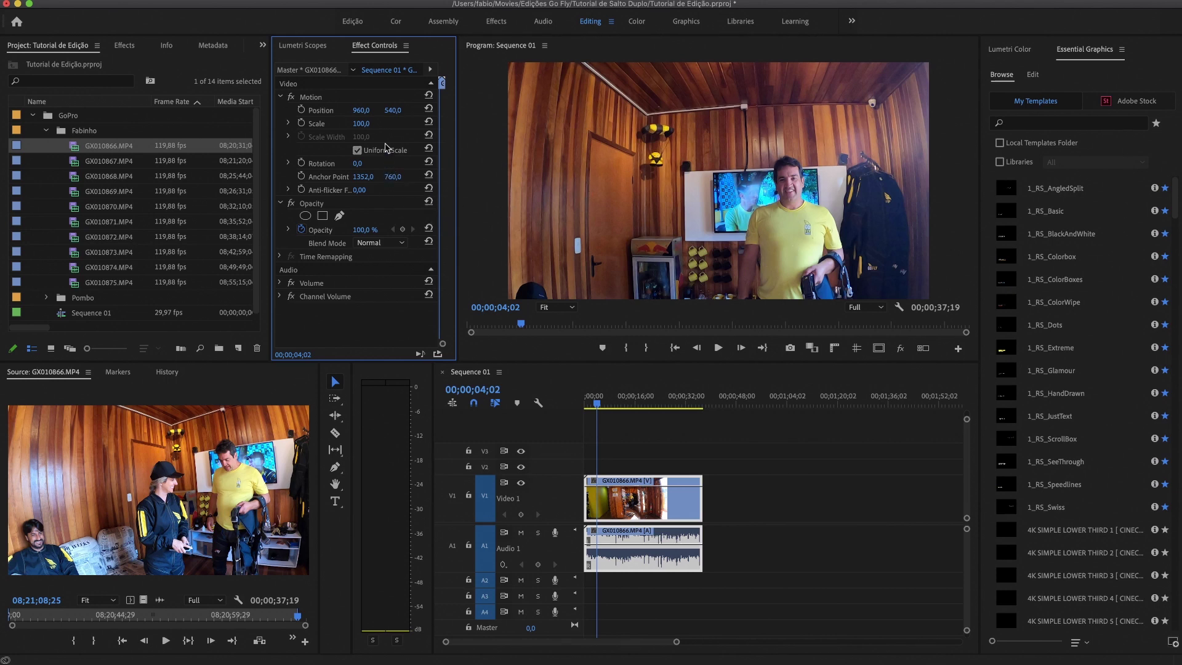
# - Set the timeline clip's scale to 71 and bring up the matching moment of GX010866.MP4 in the Source Monitor to compare the framing
pyautogui.click(364, 123)
pyautogui.write('7')
pyautogui.press('Return')
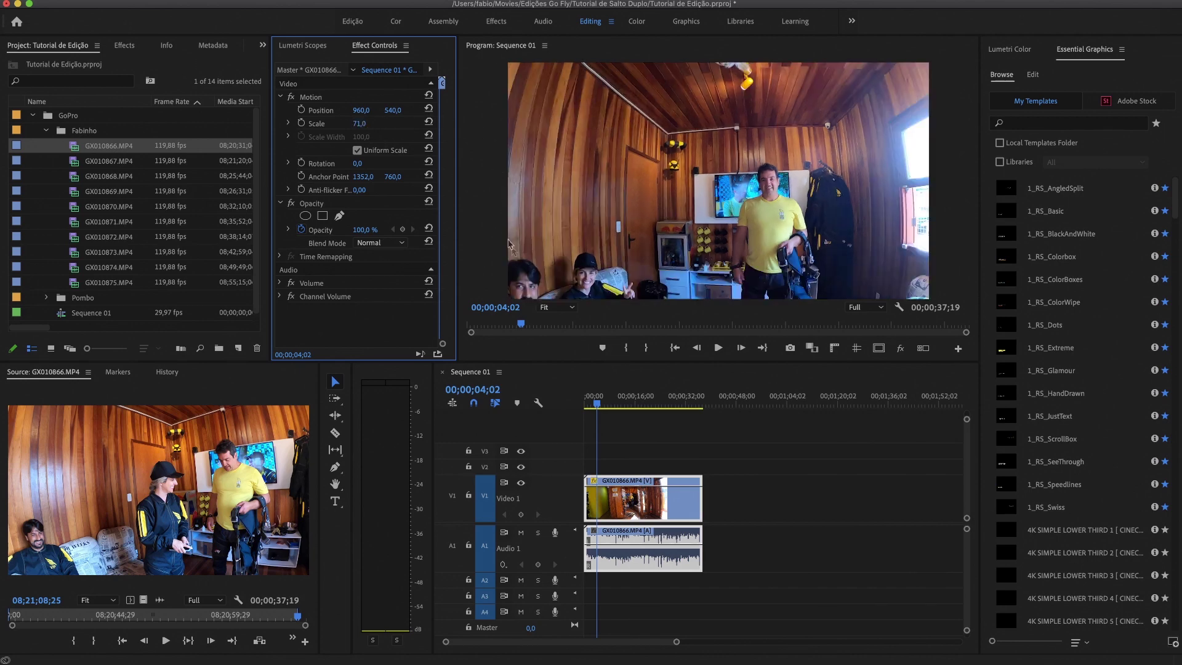
pyautogui.click(36, 614)
pyautogui.press('space')
pyautogui.press('space')
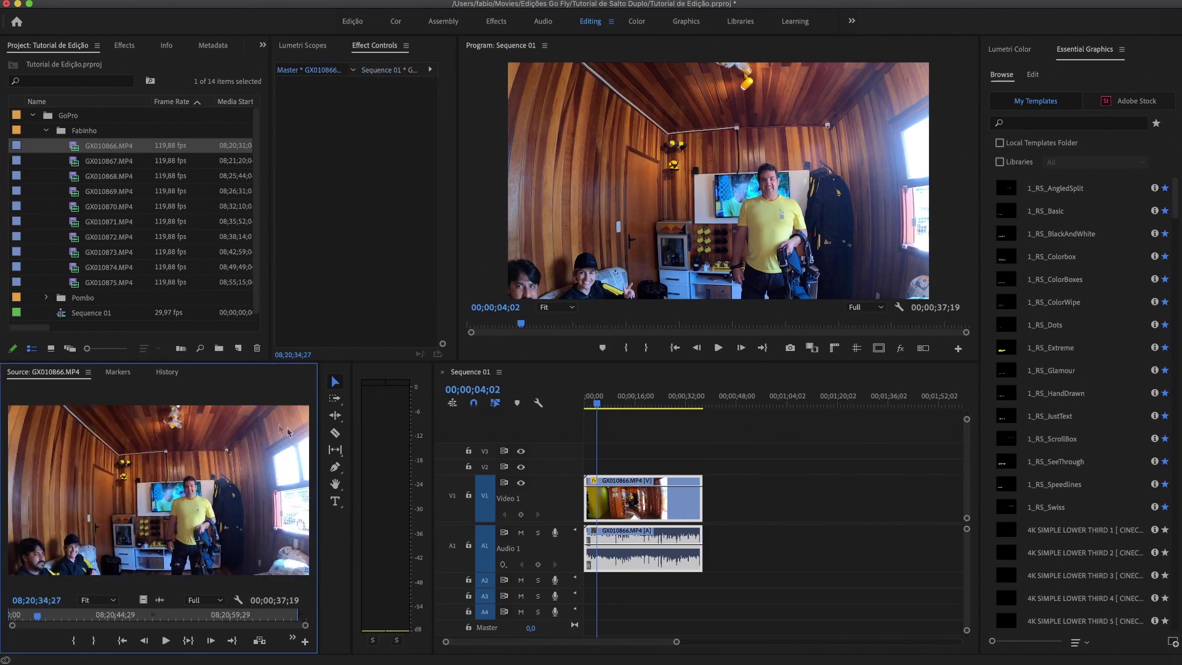
# - Reset the scale of the GX010866.MP4 timeline clip and fit it to the sequence with Set to Frame Size
pyautogui.click(627, 176)
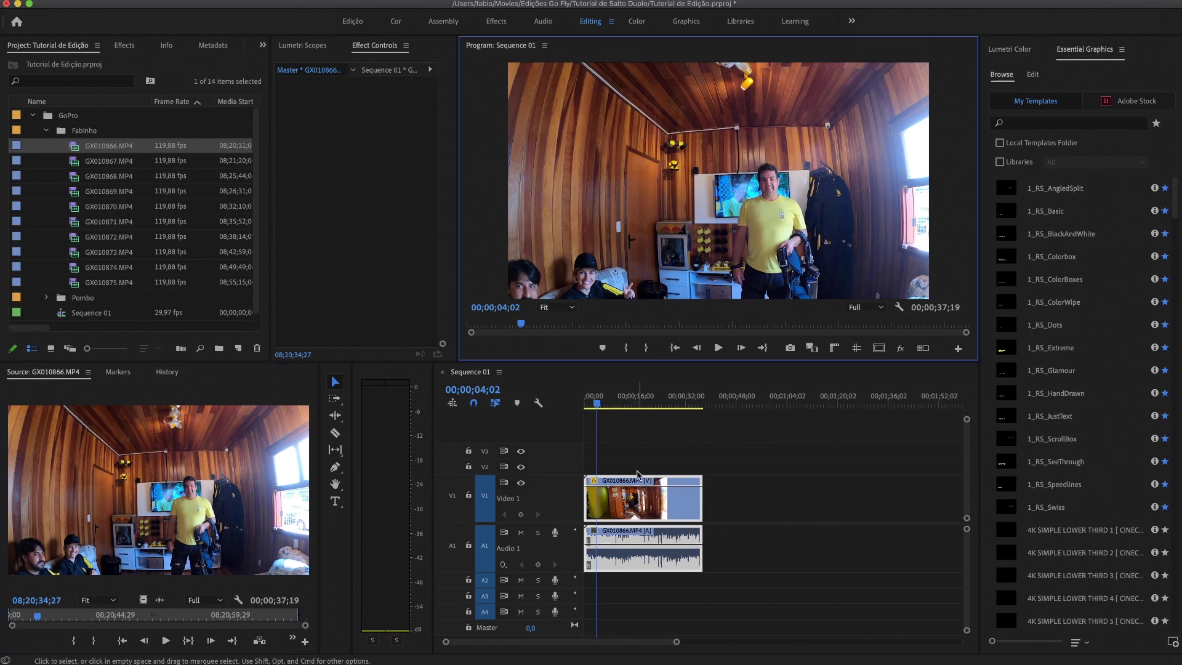
pyautogui.click(633, 500)
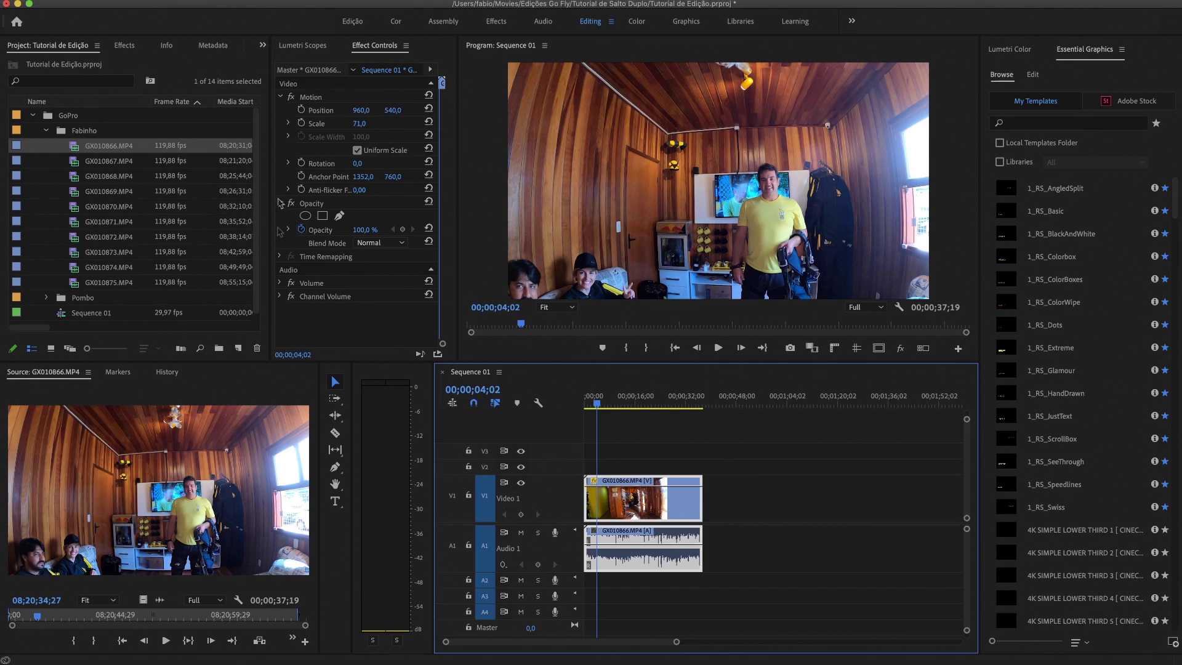
pyautogui.click(428, 122)
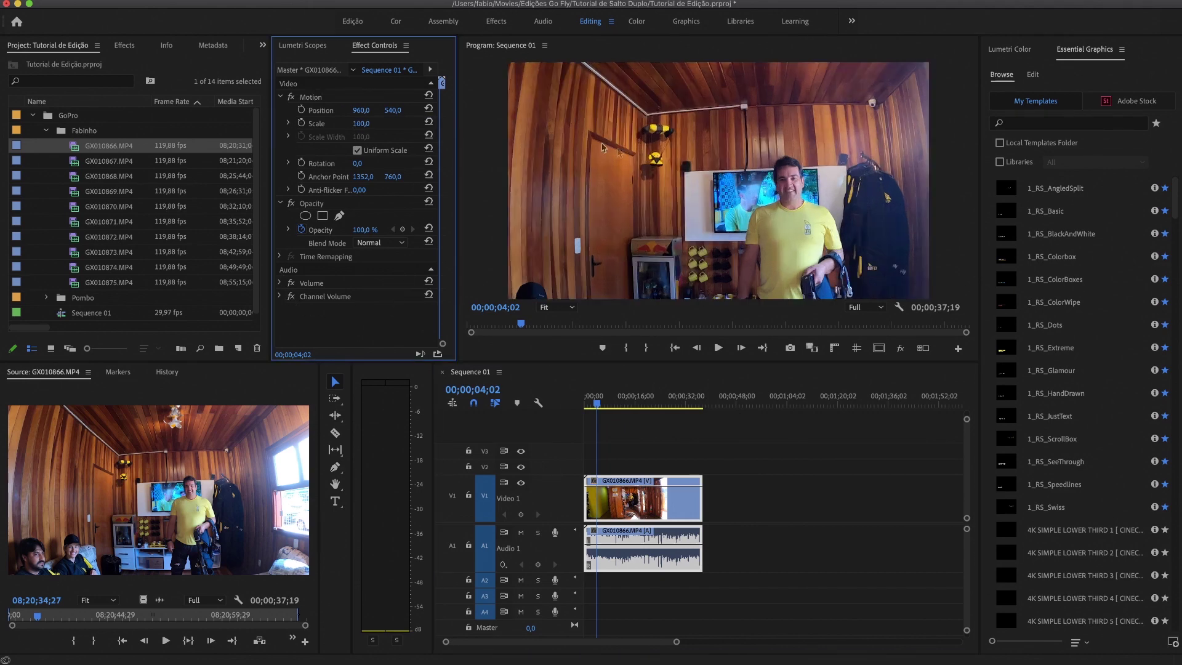
pyautogui.rightClick(645, 505)
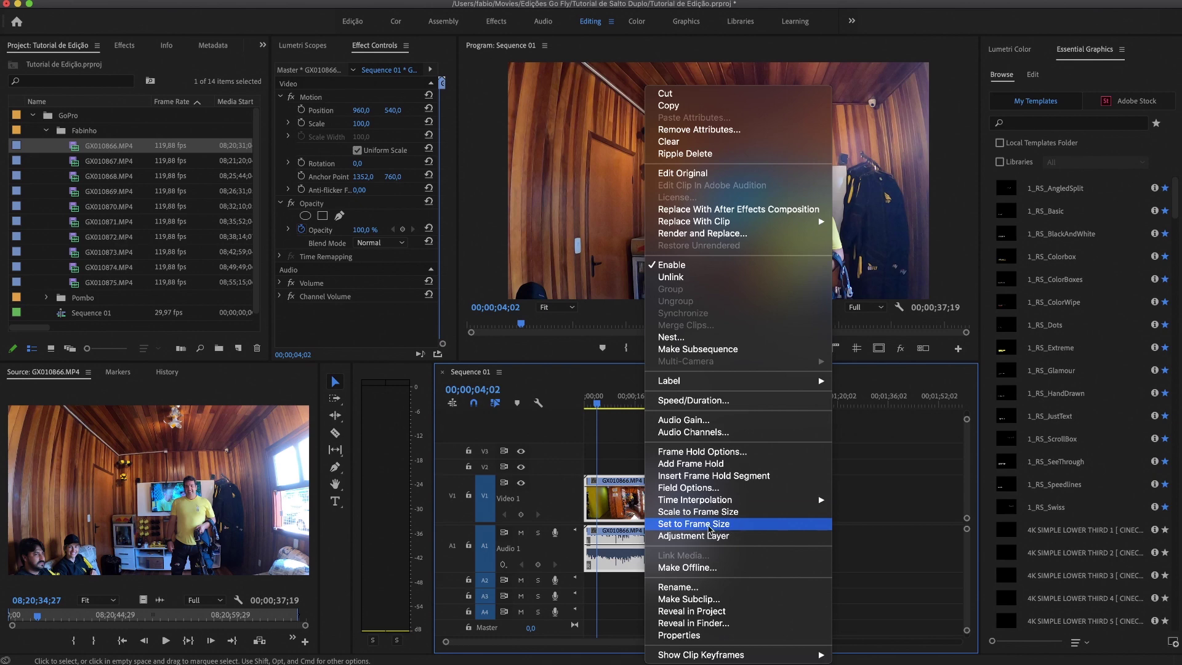
pyautogui.click(711, 525)
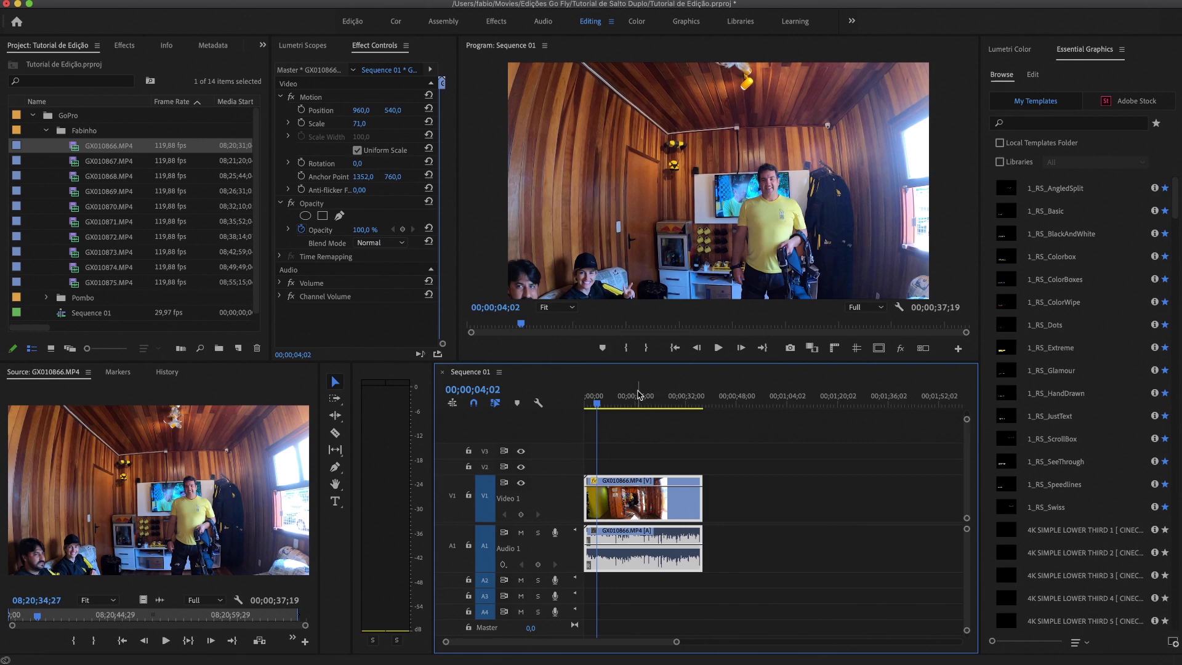
# - Play the sequence from the start and from near the clip's end to review the reframed GX010866.MP4 footage
pyautogui.moveTo(618, 399); pyautogui.dragTo(589, 402)
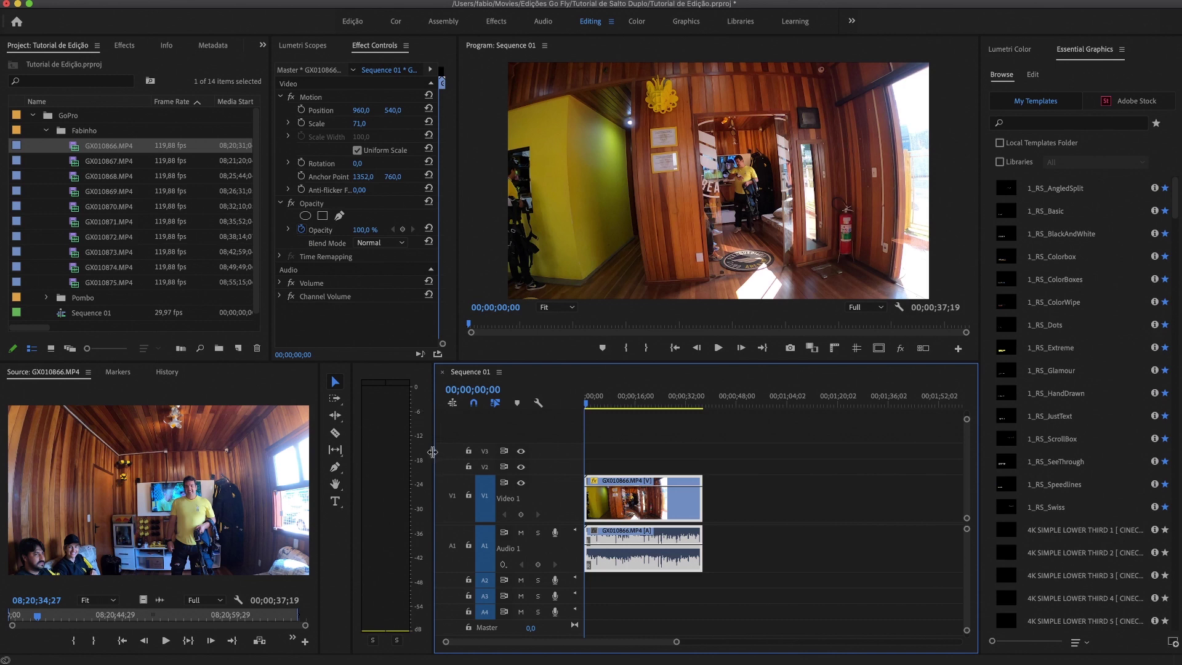
pyautogui.press('space')
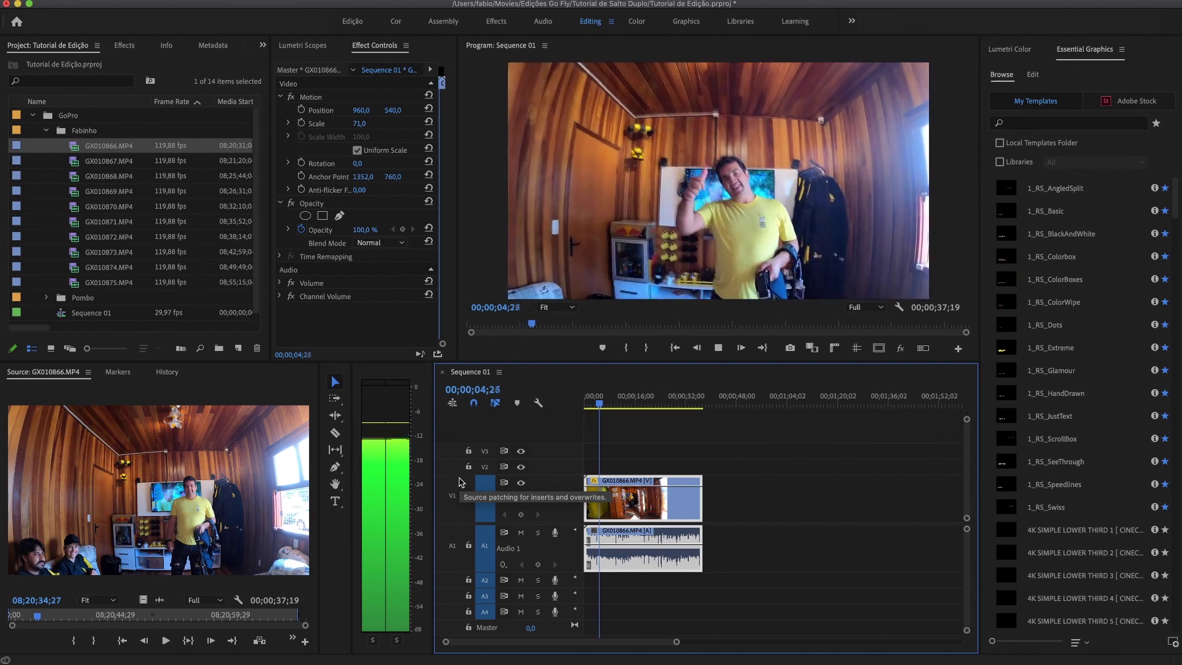
pyautogui.press('space')
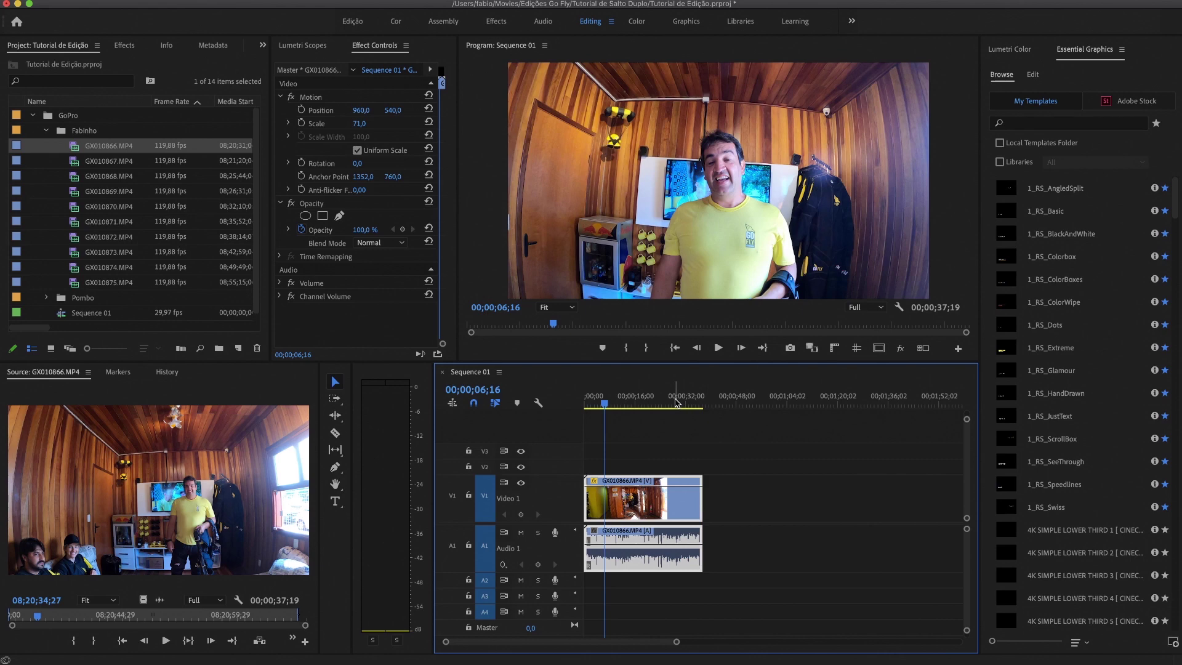
pyautogui.moveTo(657, 403); pyautogui.dragTo(694, 402)
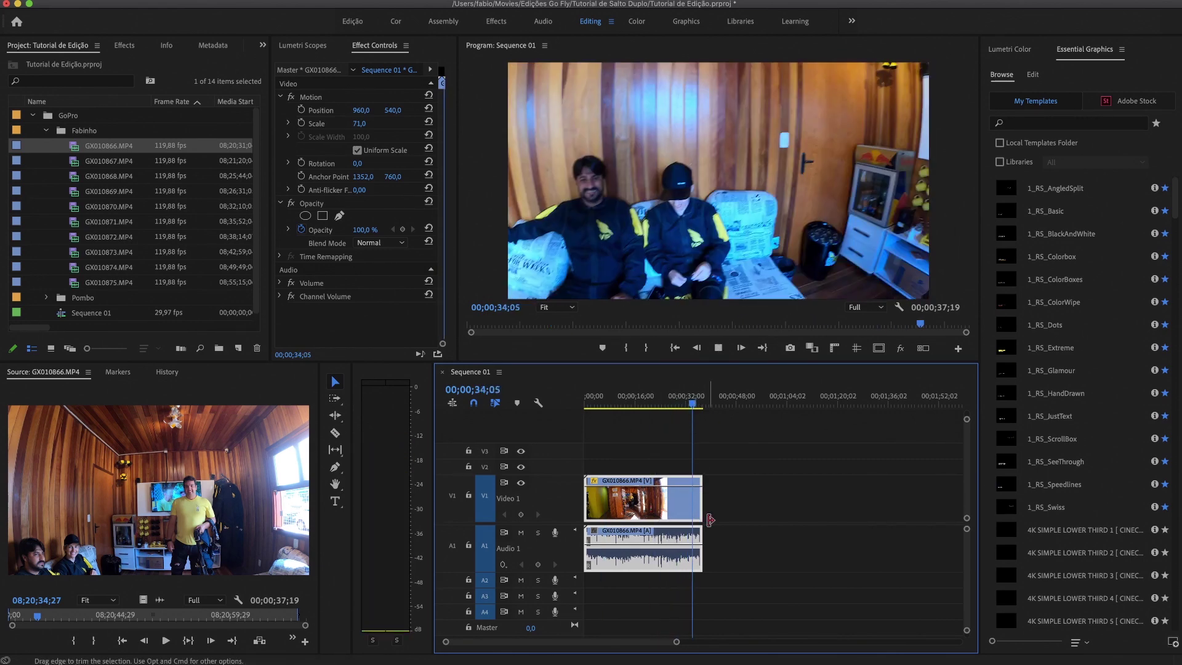
pyautogui.press('space')
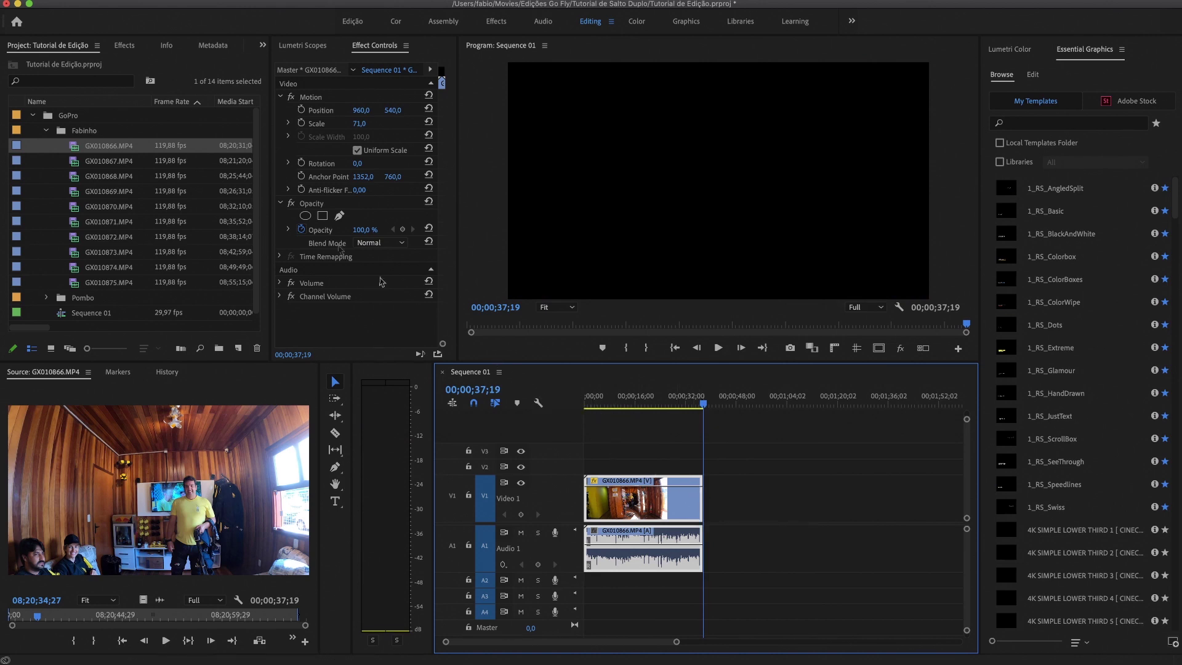
# - Load GX010867.MP4 into the Source Monitor and mark an In point near its start at 08;21;20;14
pyautogui.doubleClick(74, 161)
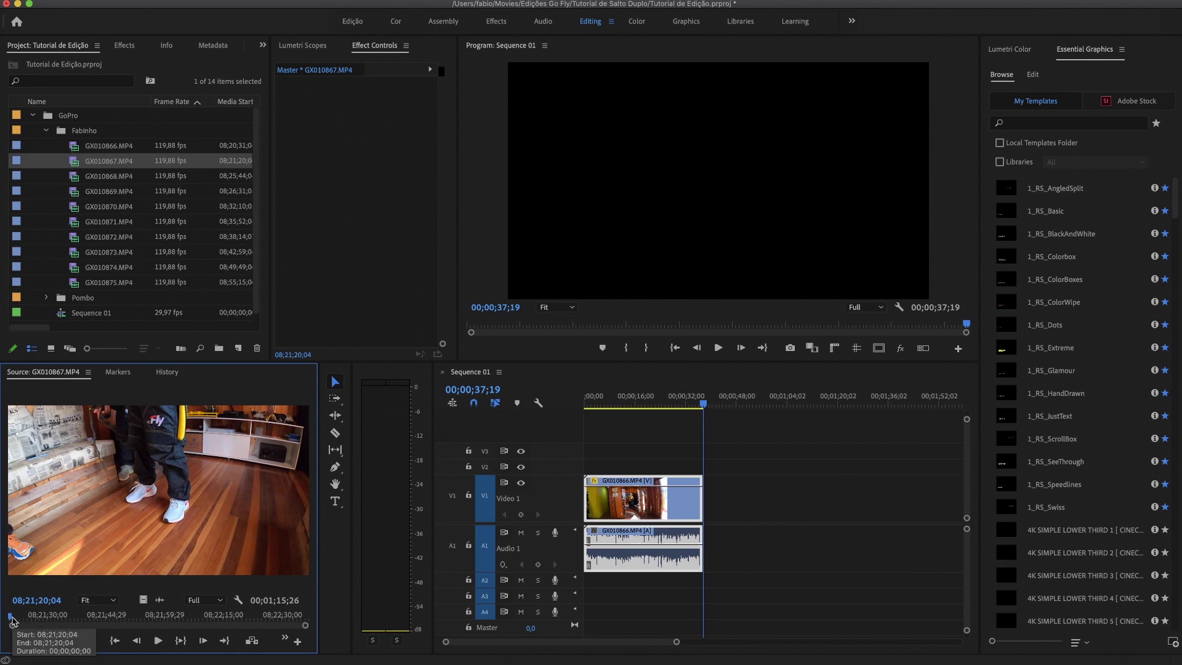
pyautogui.press('space')
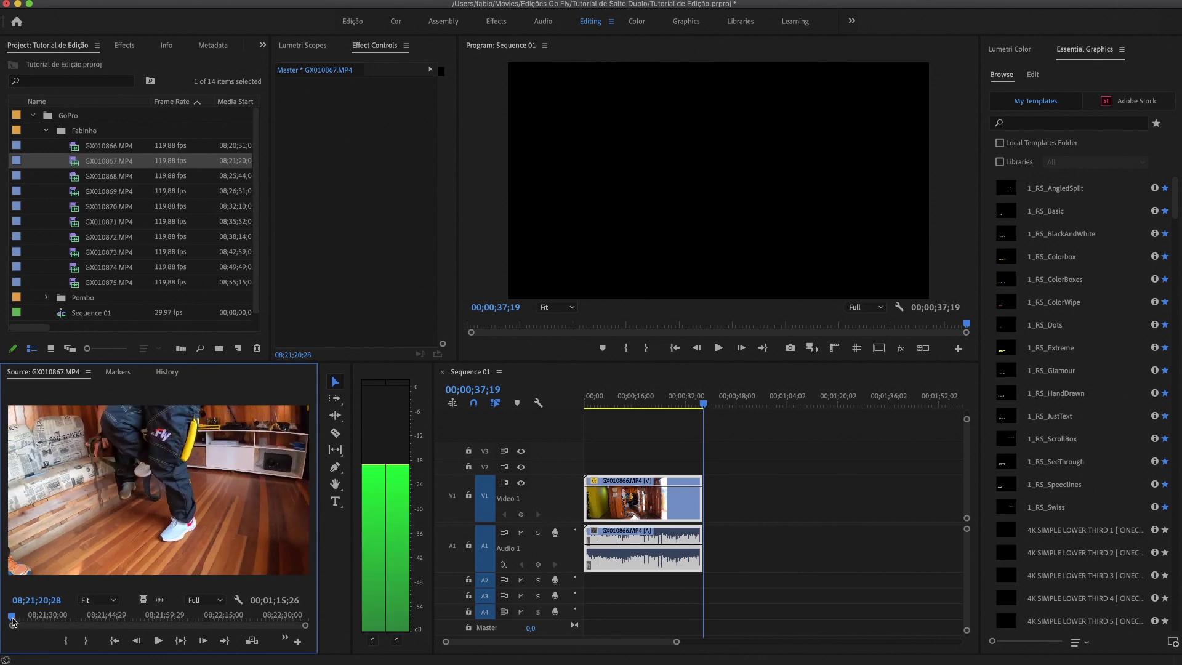
pyautogui.moveTo(14, 621); pyautogui.dragTo(10, 622)
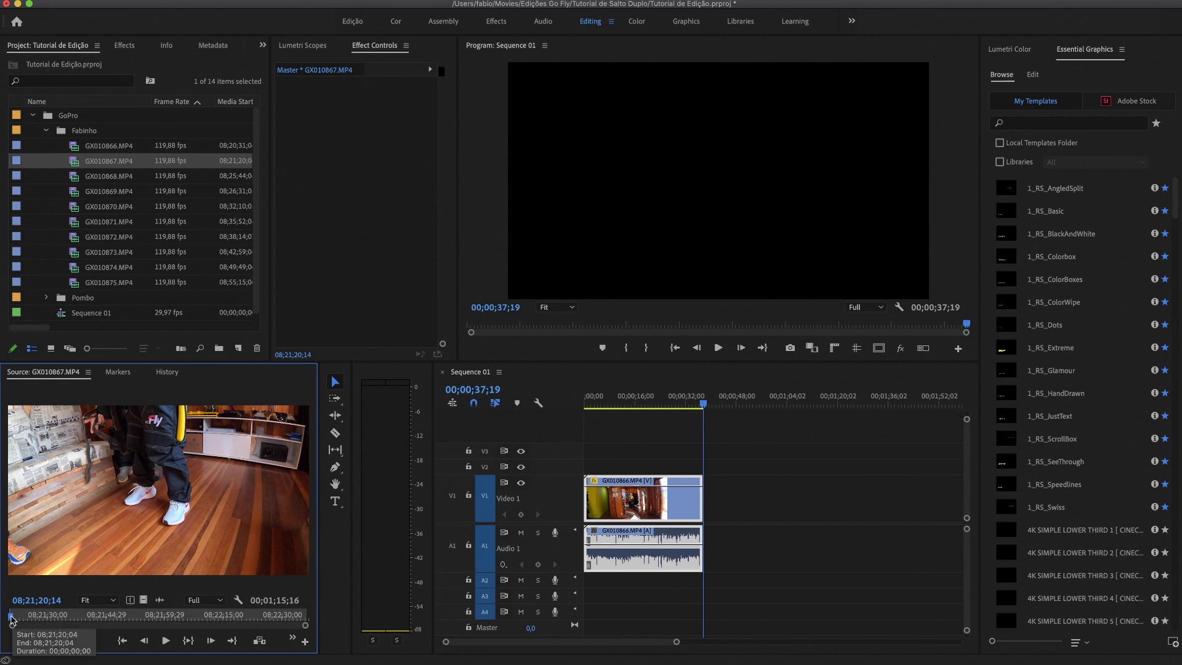
pyautogui.click(13, 620)
# - Mark an Out point at 08;21;33;03 in GX010867.MP4 and place the marked part directly after the first clip on V1 and A1
pyautogui.moveTo(13, 620); pyautogui.dragTo(43, 622)
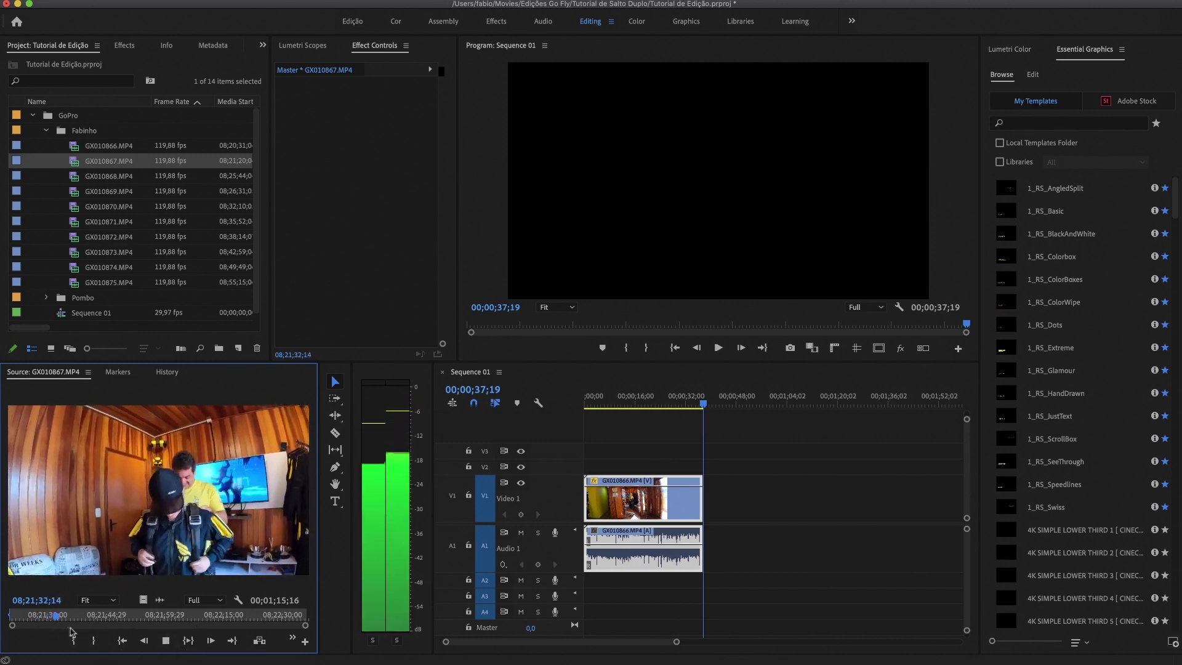
pyautogui.press('space')
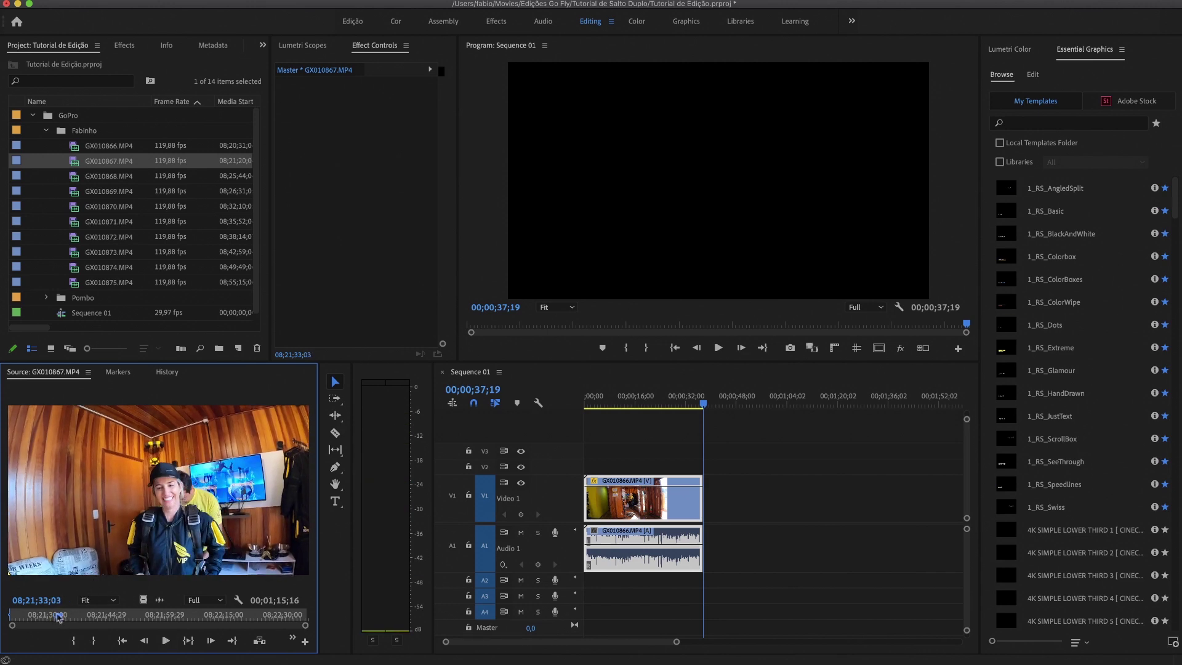
pyautogui.press('i')
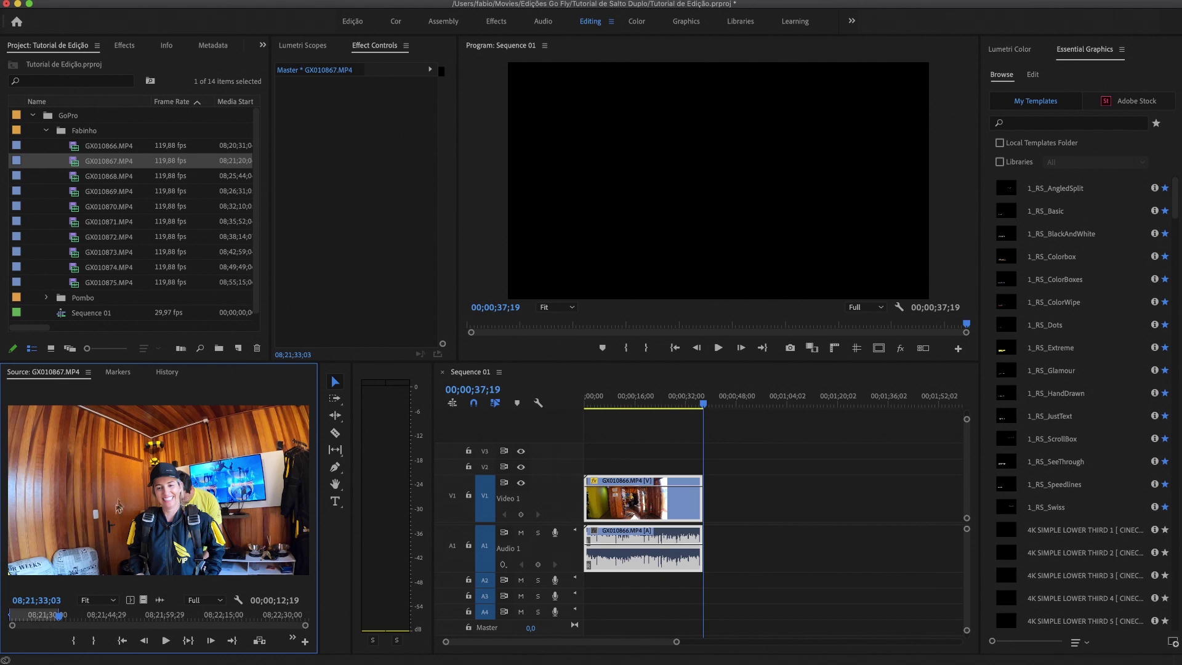
pyautogui.moveTo(172, 493); pyautogui.dragTo(707, 511)
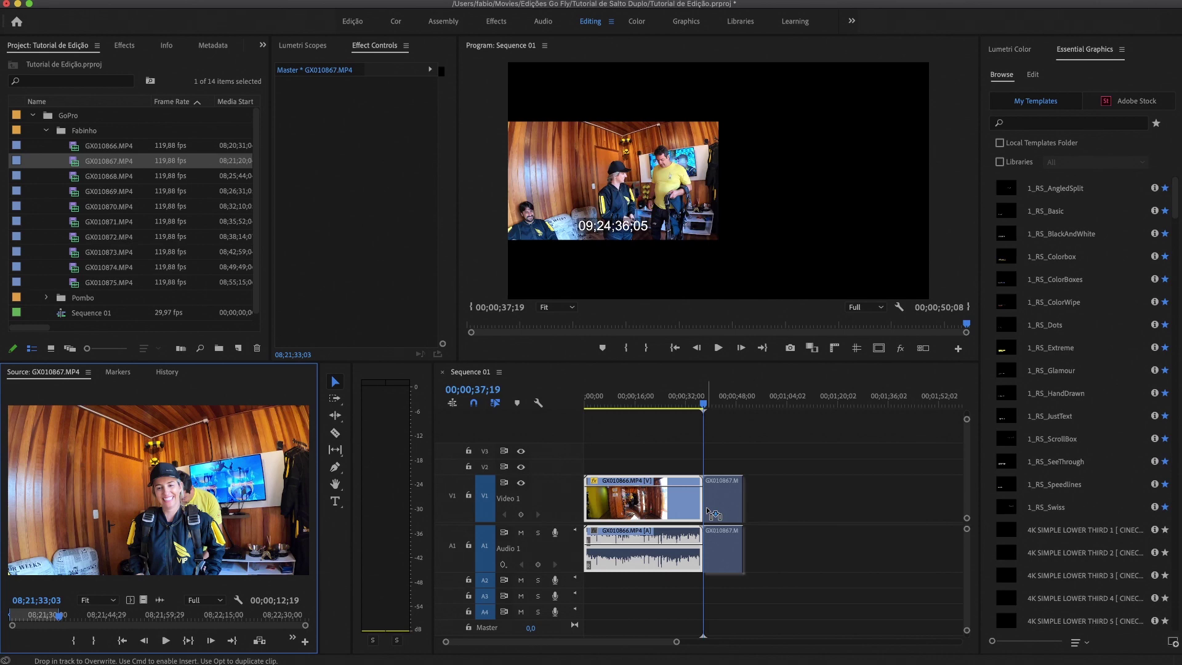
pyautogui.moveTo(708, 511); pyautogui.dragTo(708, 511)
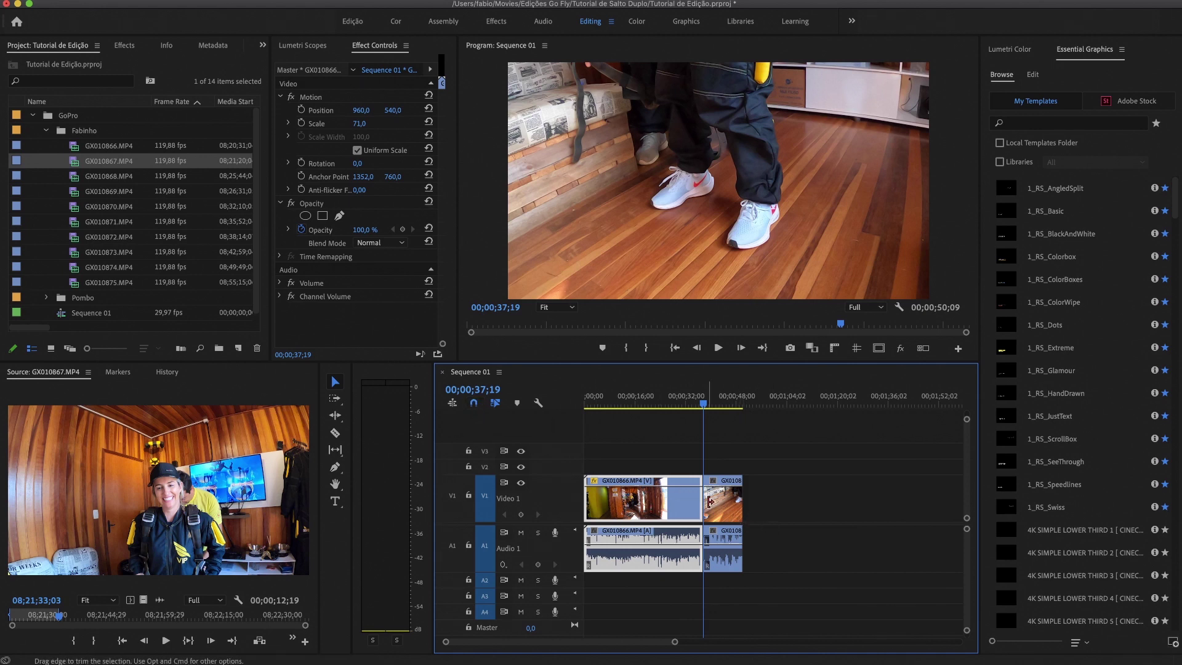
# - Move the GX010867.MP4 timeline clip to 00;00;50;07 to preview a gap, and return it directly after the first clip
pyautogui.moveTo(715, 502); pyautogui.dragTo(755, 512)
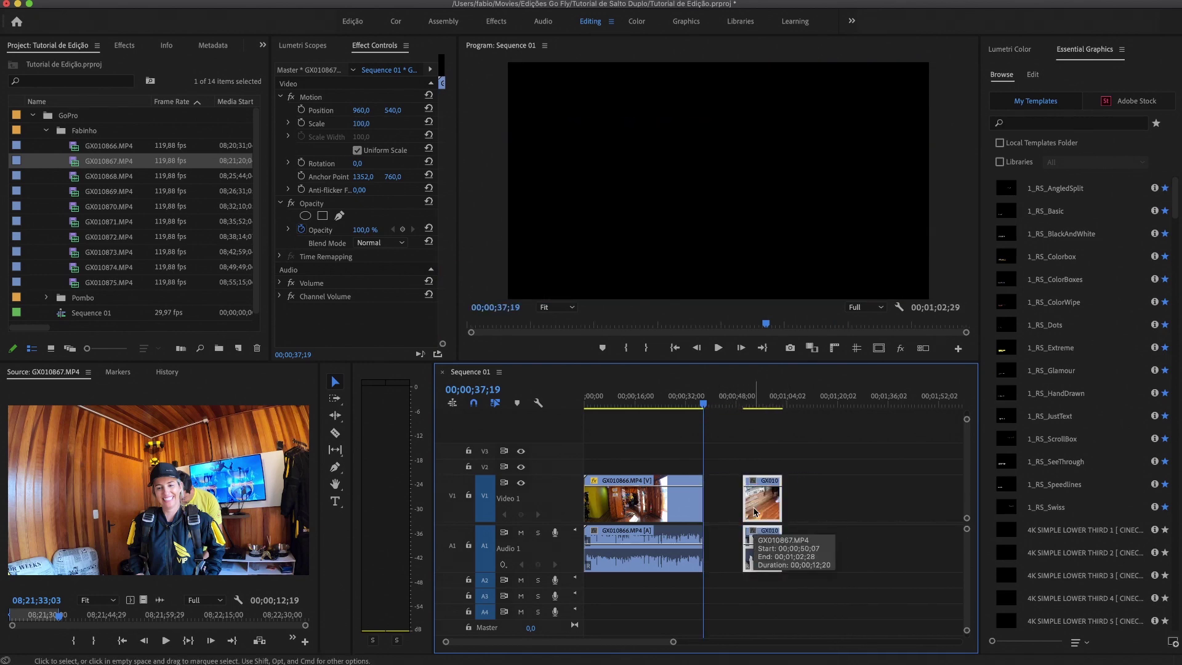
pyautogui.press('space')
pyautogui.press('space')
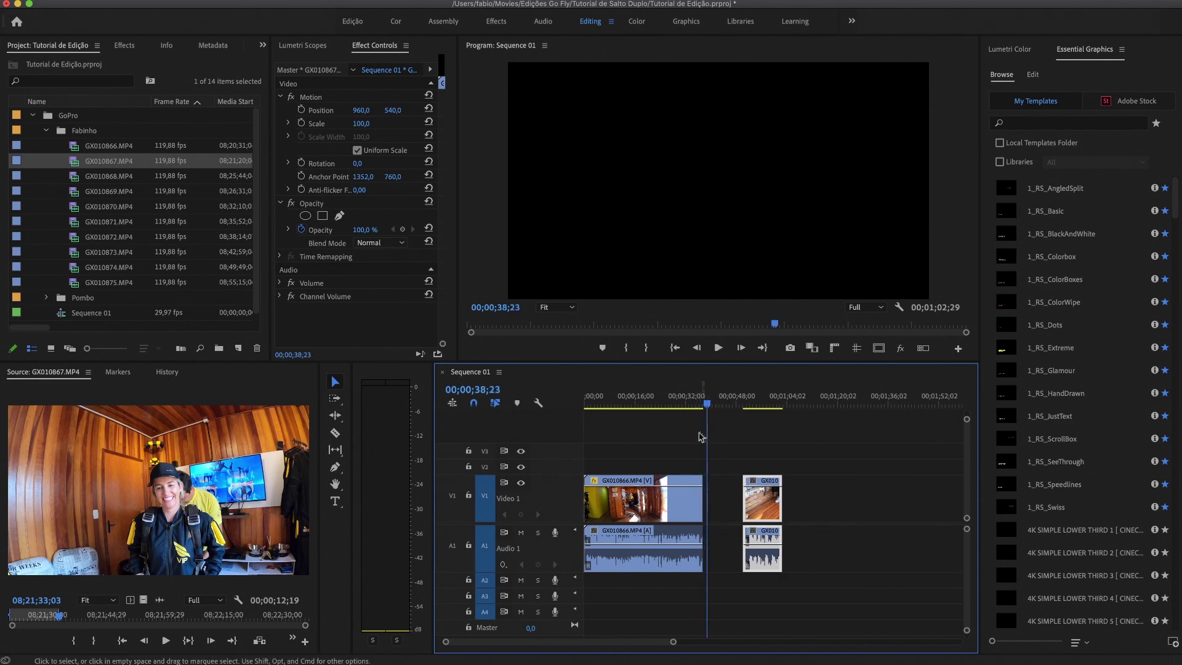
pyautogui.click(680, 399)
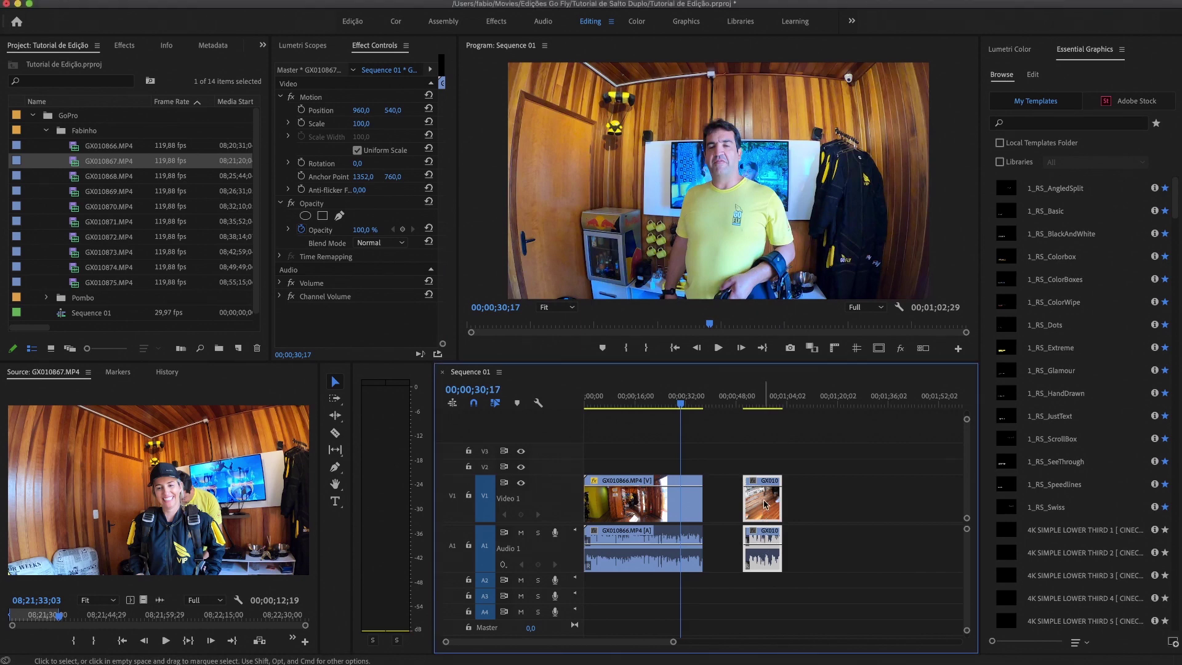
pyautogui.moveTo(764, 504); pyautogui.dragTo(725, 504)
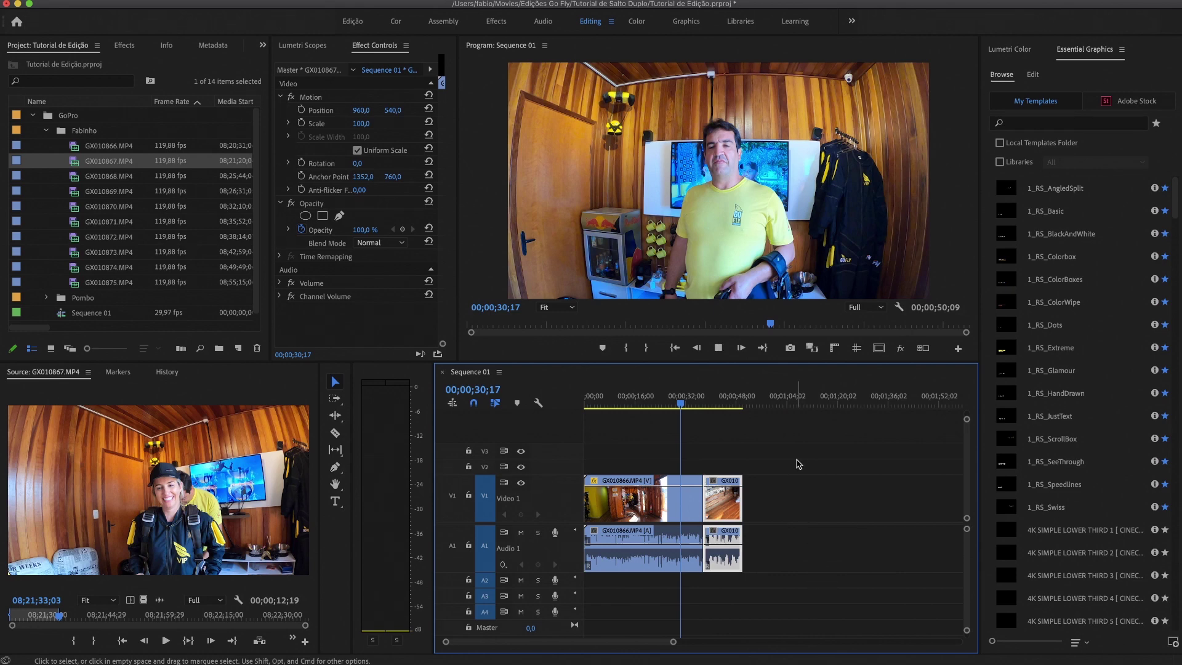
# - Play the sequence from 00;00;30;17 across the cut between GX010866.MP4 and GX010867.MP4
pyautogui.press('space')
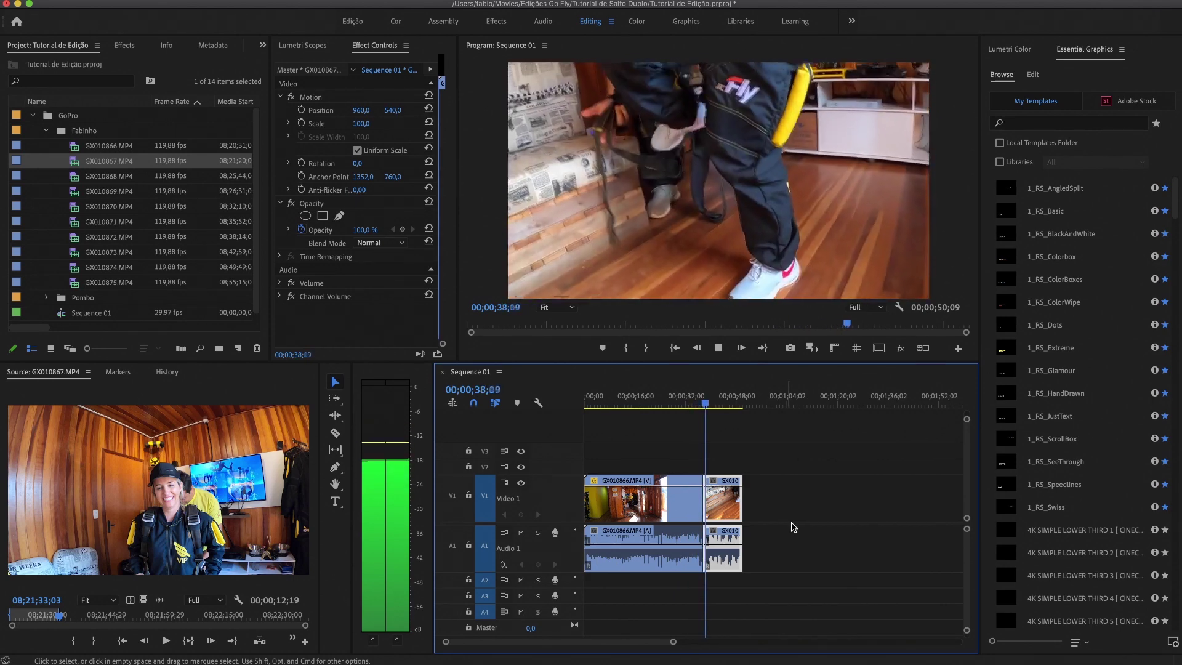
pyautogui.press('space')
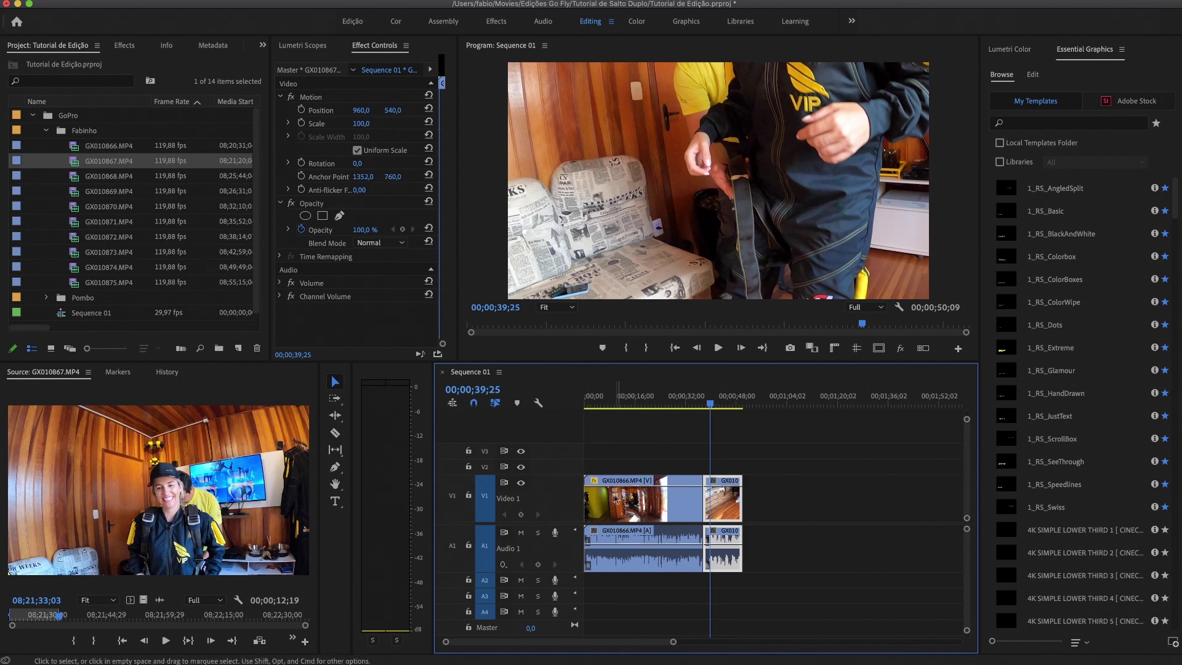
# - Load GX010868.MP4 into the Source Monitor, preview its beginning and mark an In point at 08;25;46;06
pyautogui.doubleClick(75, 177)
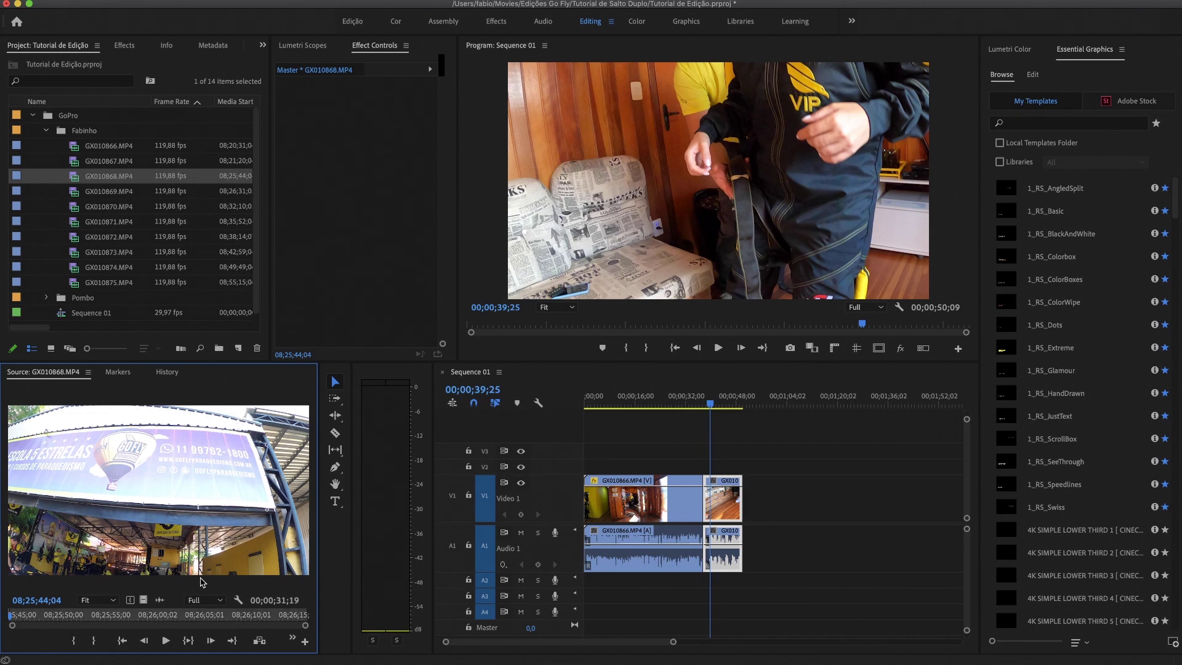
pyautogui.press('space')
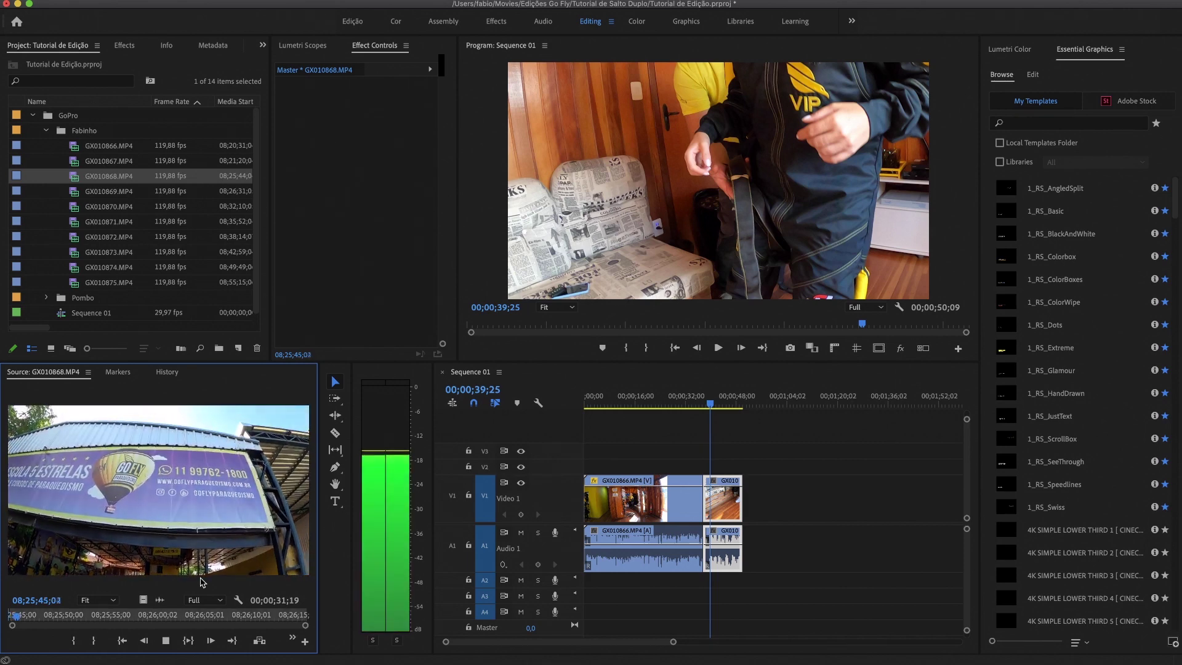
pyautogui.press('space')
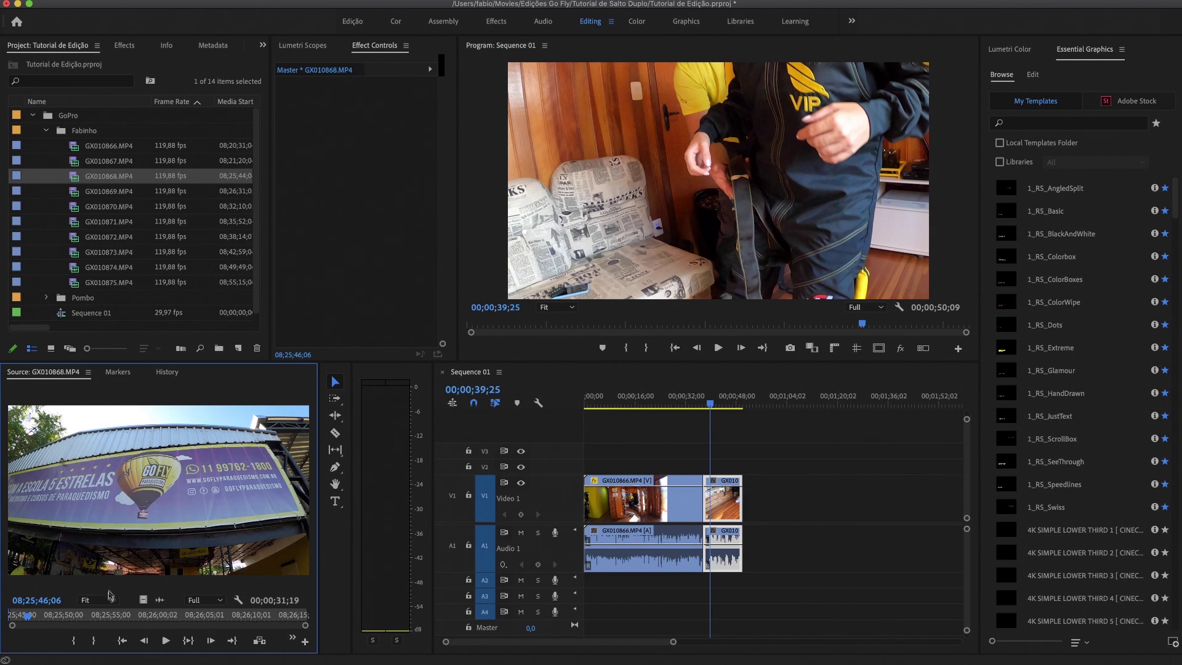
pyautogui.click(73, 642)
# - Mark an Out point at 08;26;10;28 in GX010868.MP4 and place the marked part directly after GX010867.MP4 on V1 and A1
pyautogui.press('space')
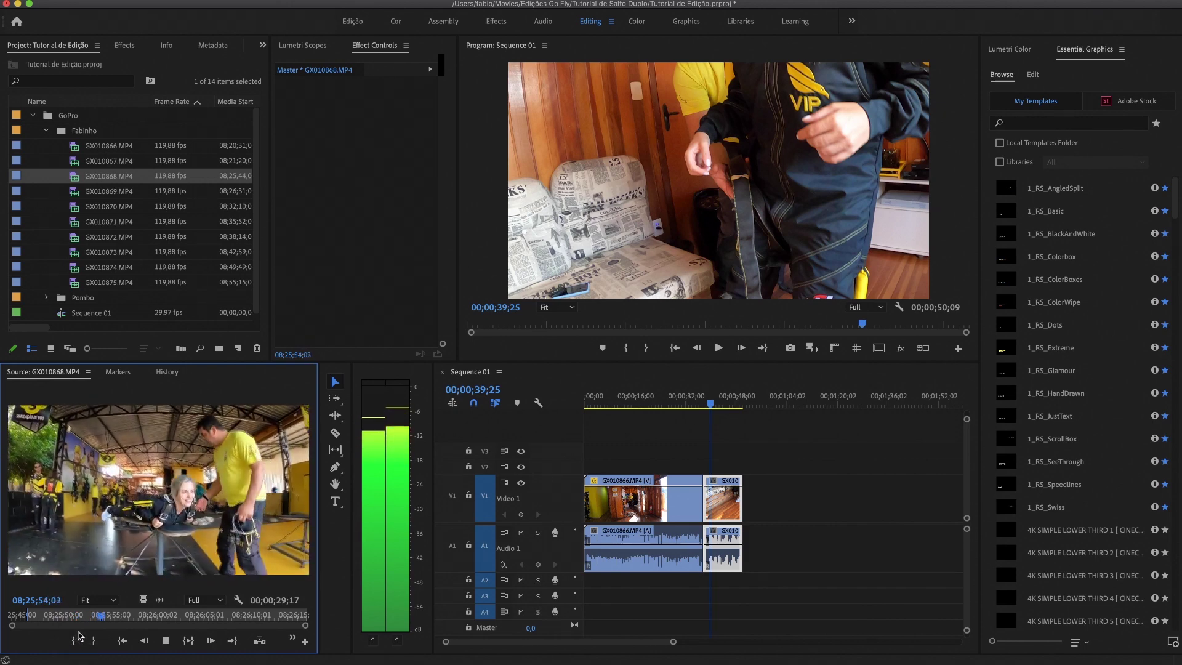
pyautogui.press('space')
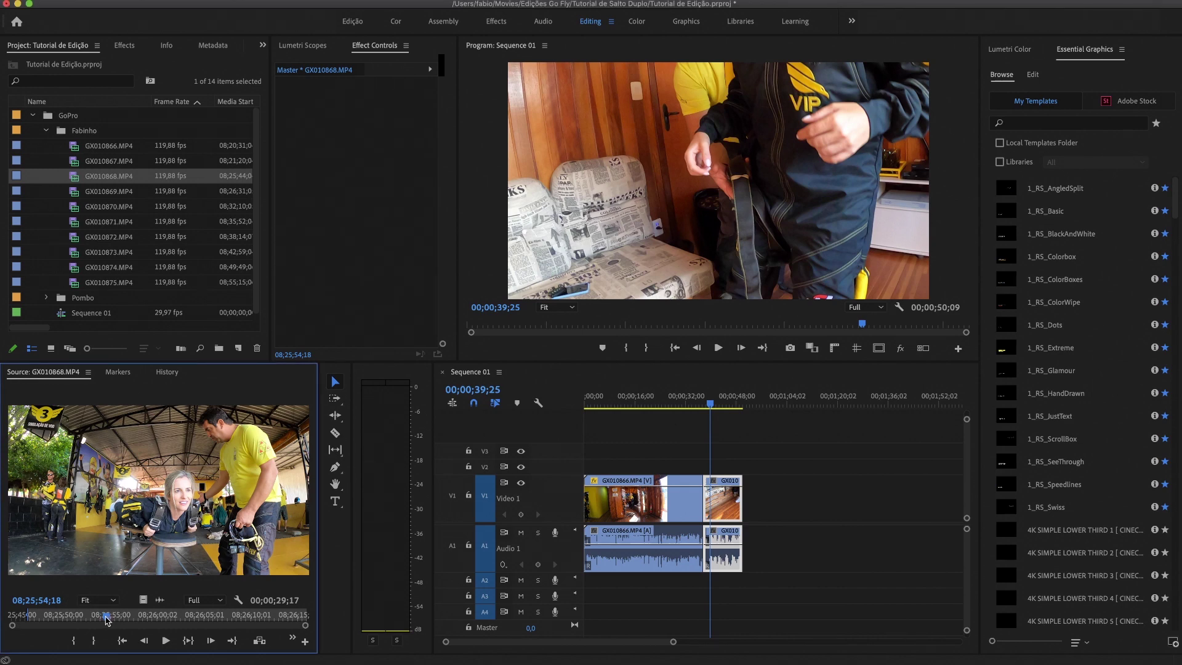
pyautogui.moveTo(107, 619); pyautogui.dragTo(260, 621)
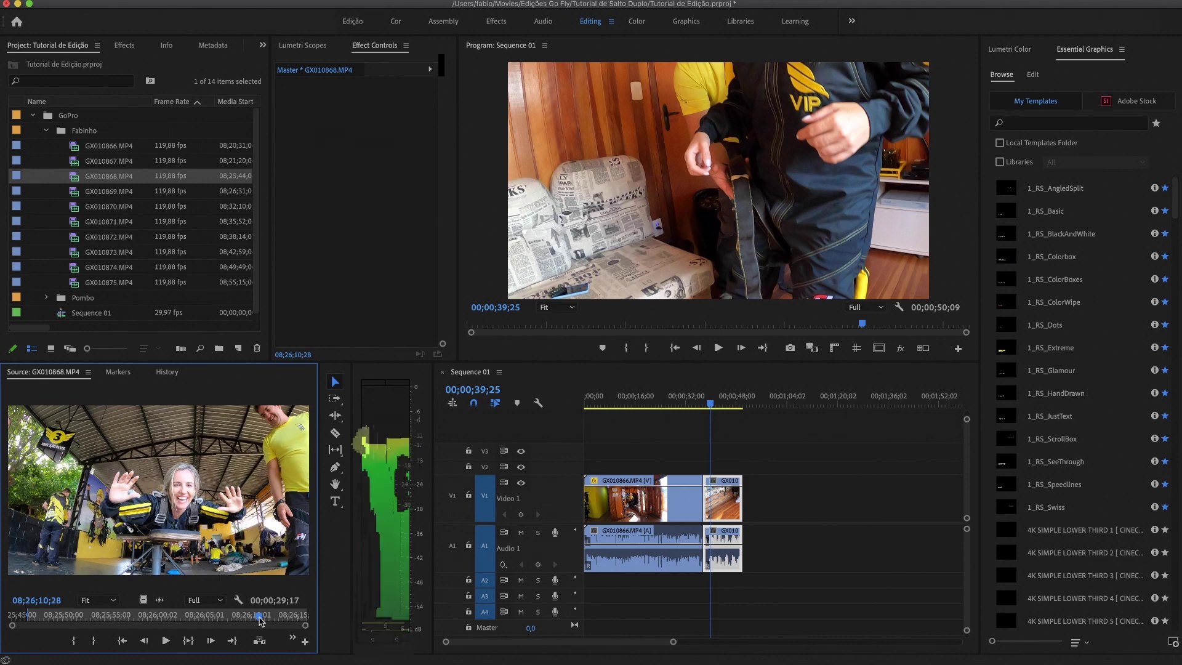
pyautogui.press('o')
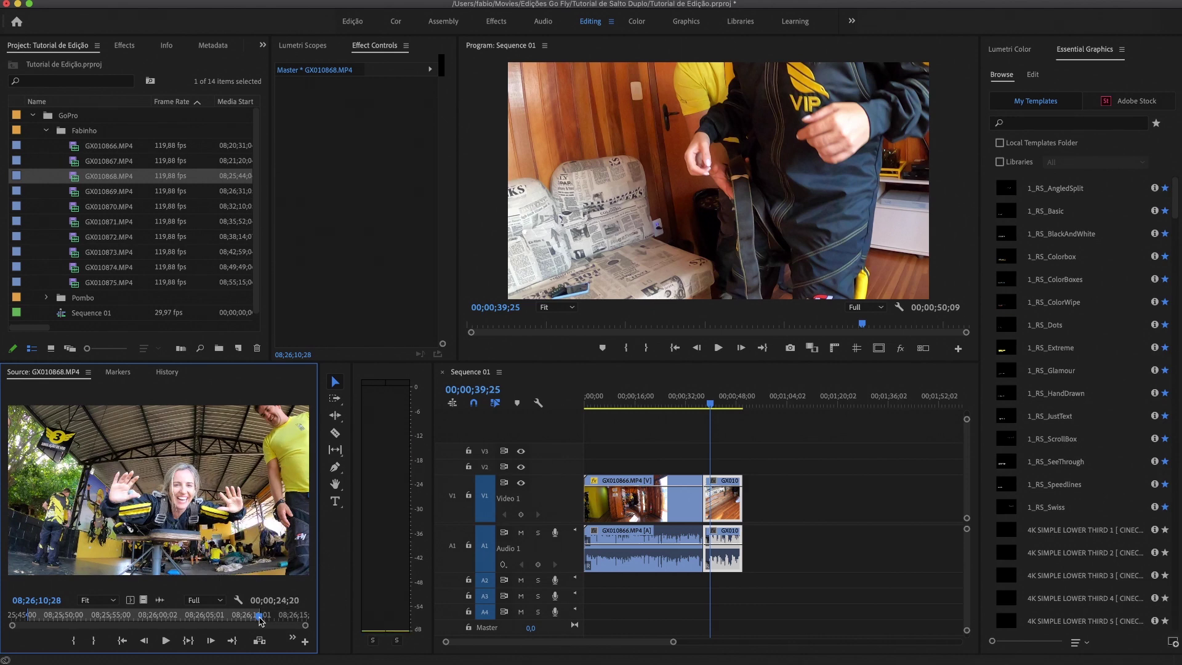
pyautogui.moveTo(203, 539); pyautogui.dragTo(744, 525)
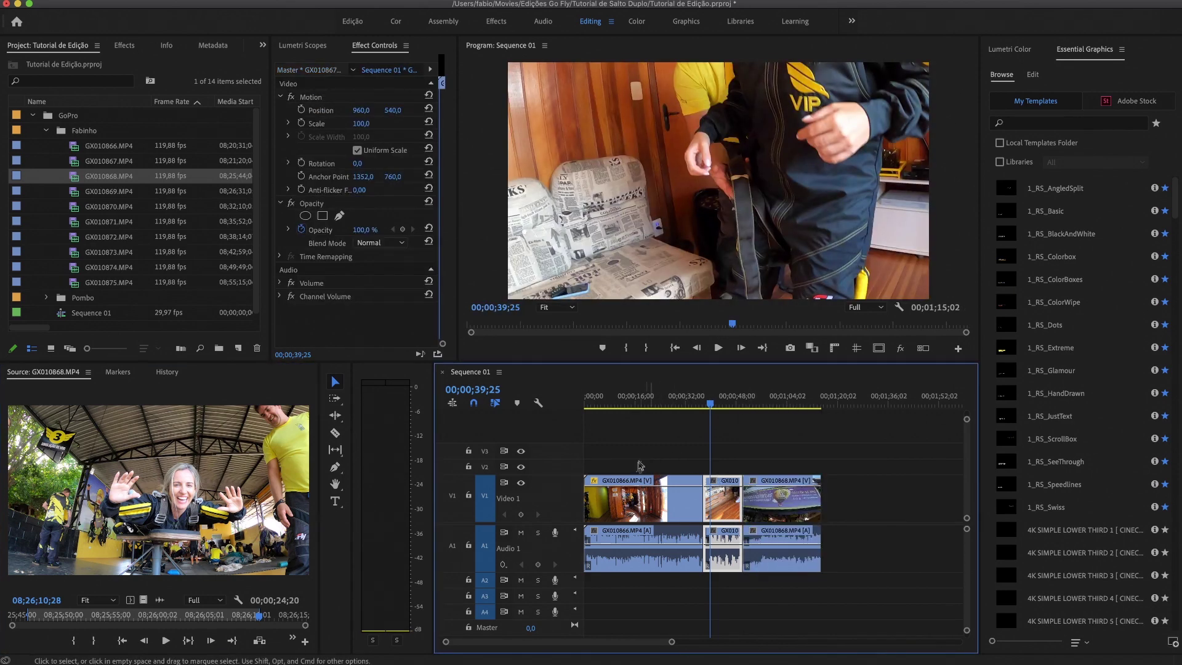
# - Play the sequence across the cut between GX010867.MP4 and GX010868.MP4 to review the transition
pyautogui.click(733, 402)
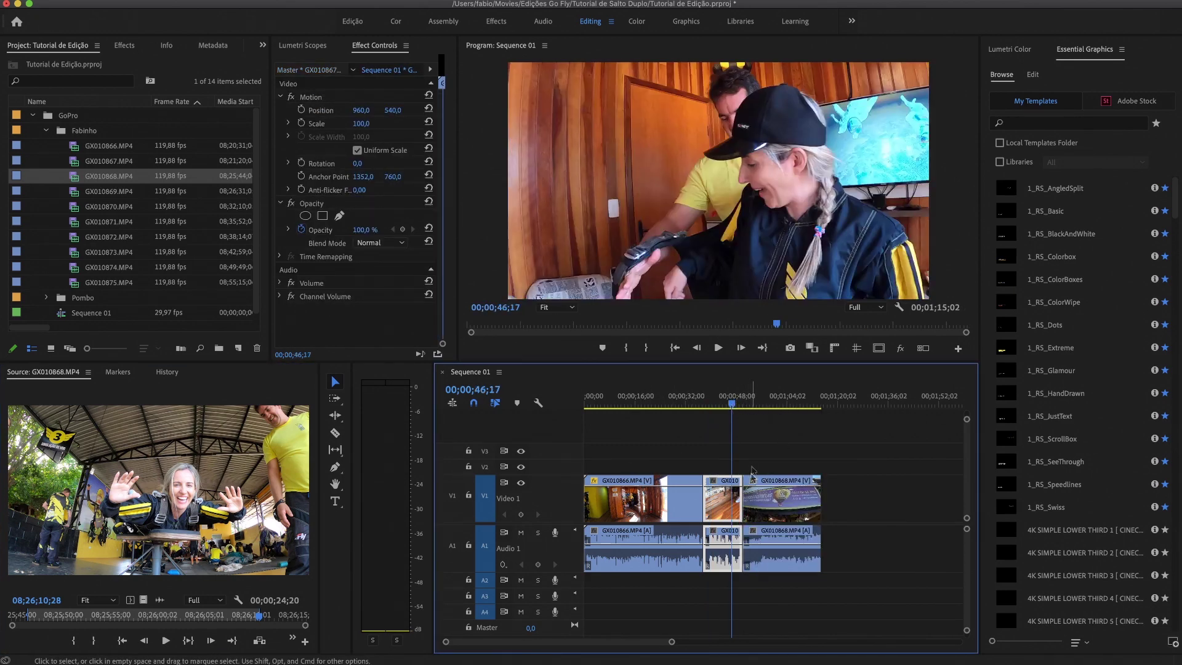
pyautogui.press('space')
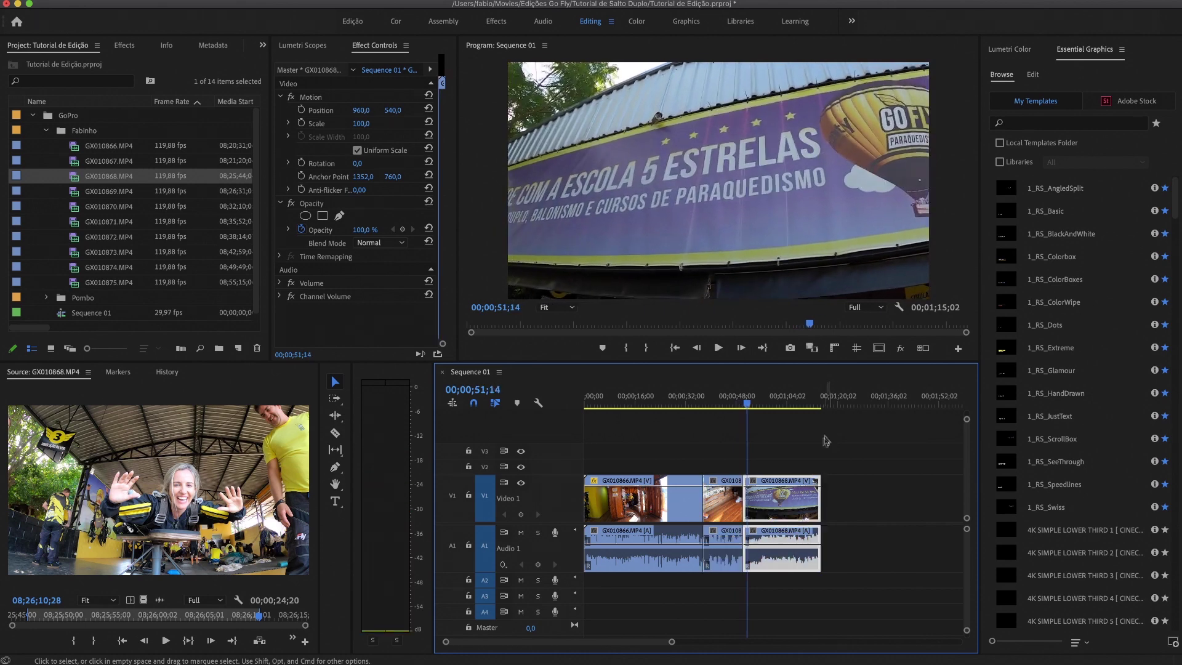
pyautogui.click(740, 407)
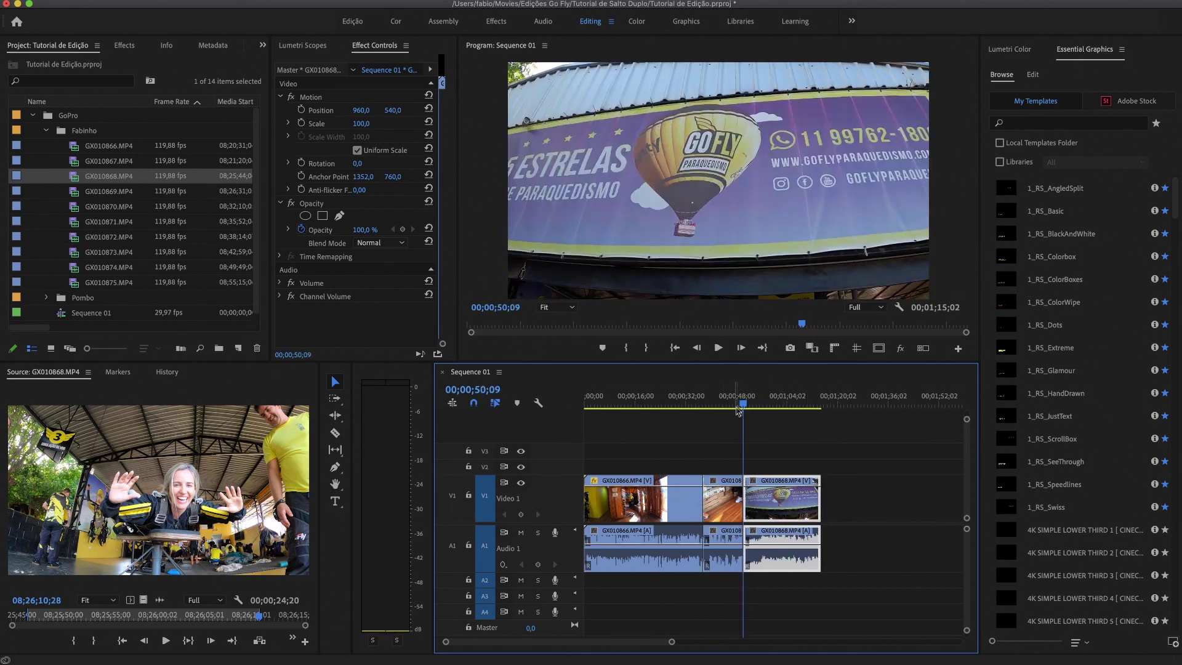
pyautogui.moveTo(740, 407); pyautogui.dragTo(734, 406)
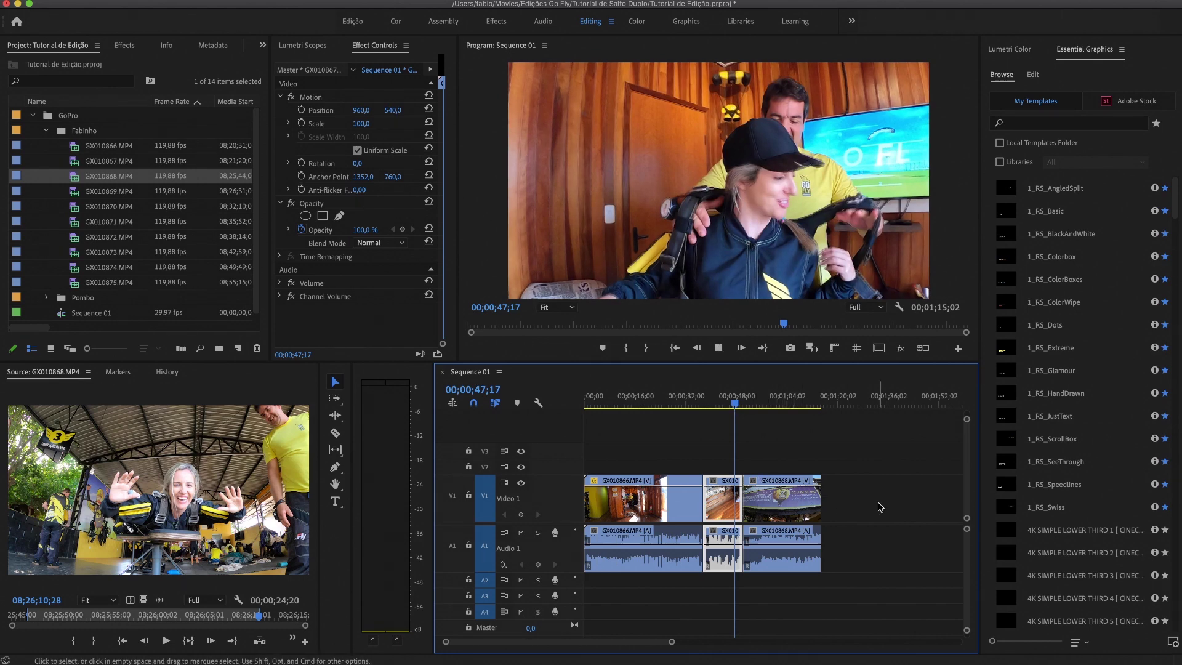
pyautogui.press('space')
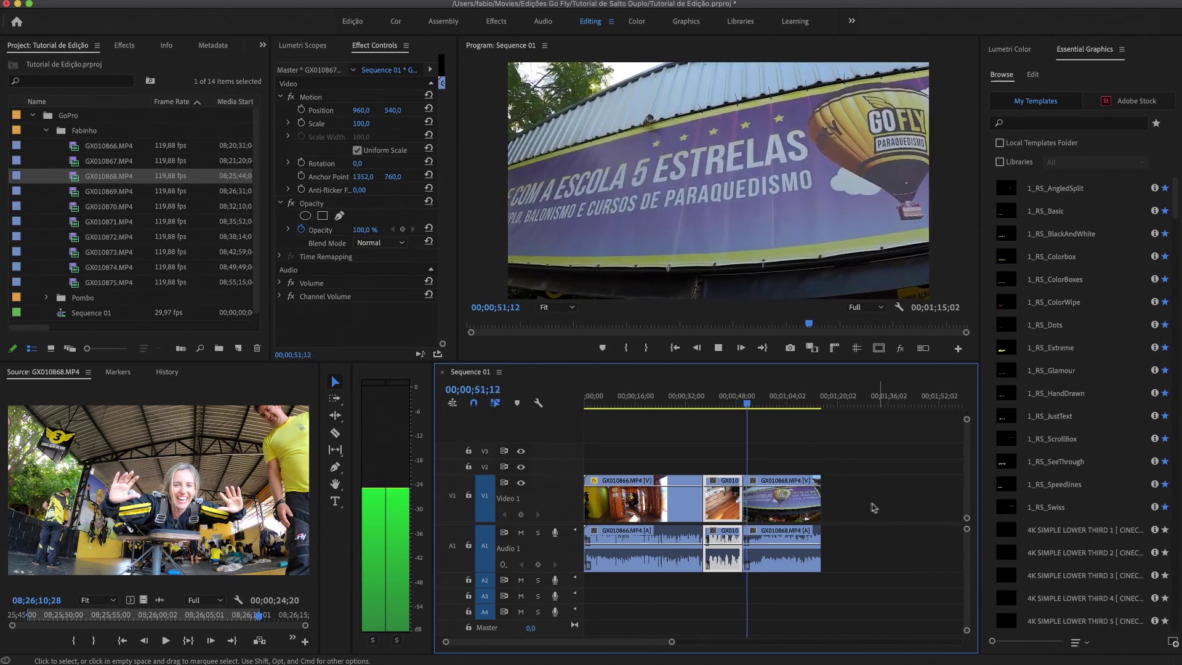
pyautogui.press('space')
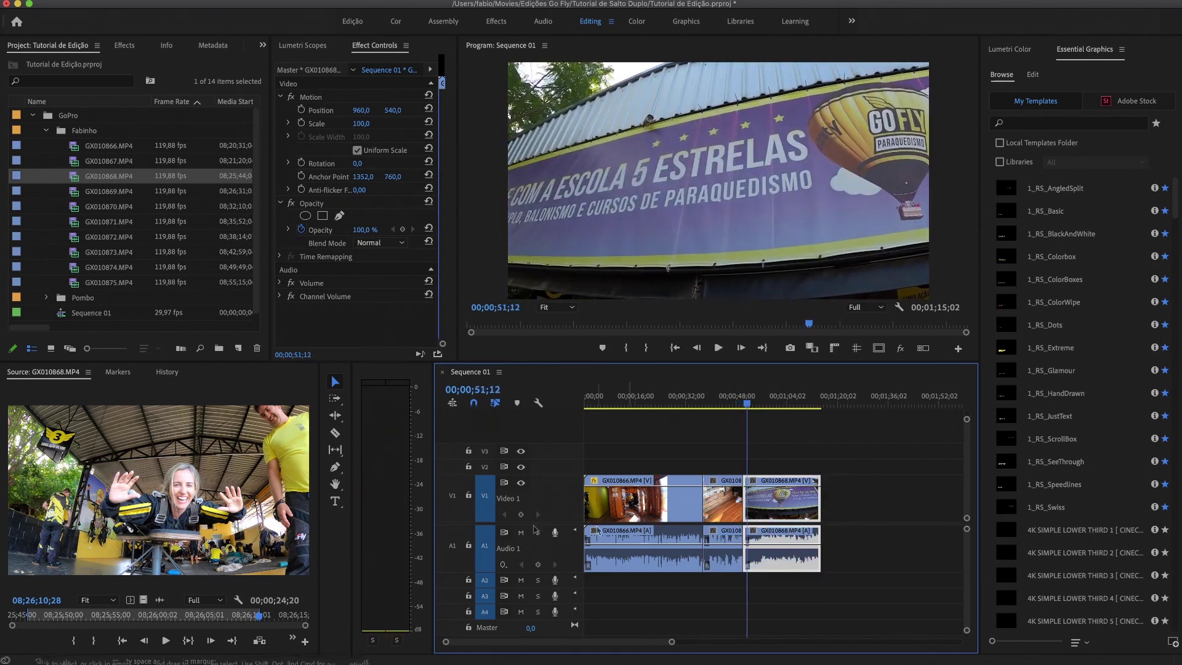
# - Mark GX010870.MP4 from near its start to 08;32;30;06 and place that part directly after GX010868.MP4 on V1 and A1
pyautogui.doubleClick(74, 194)
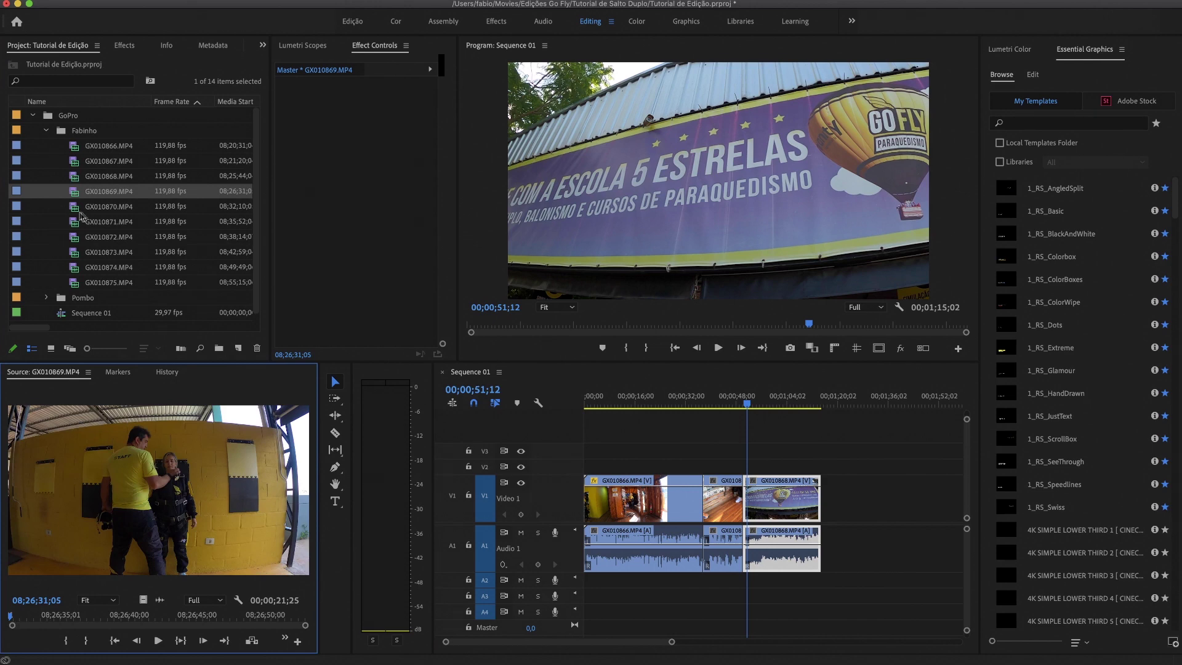
pyautogui.doubleClick(77, 208)
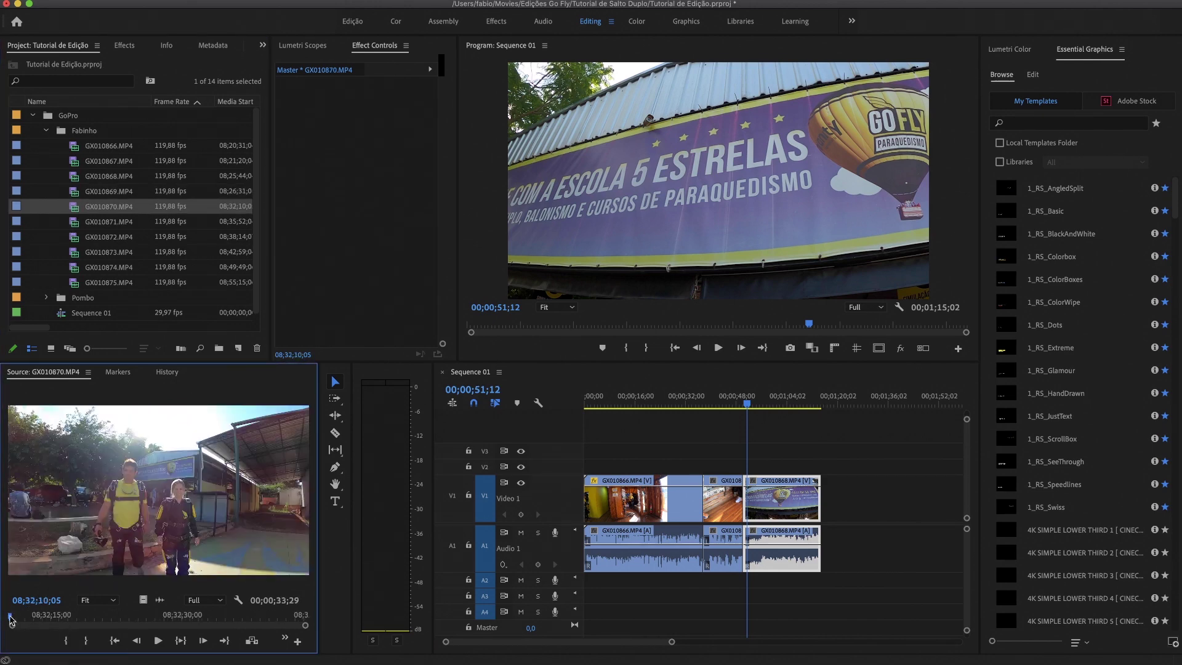
pyautogui.moveTo(11, 620); pyautogui.dragTo(187, 622)
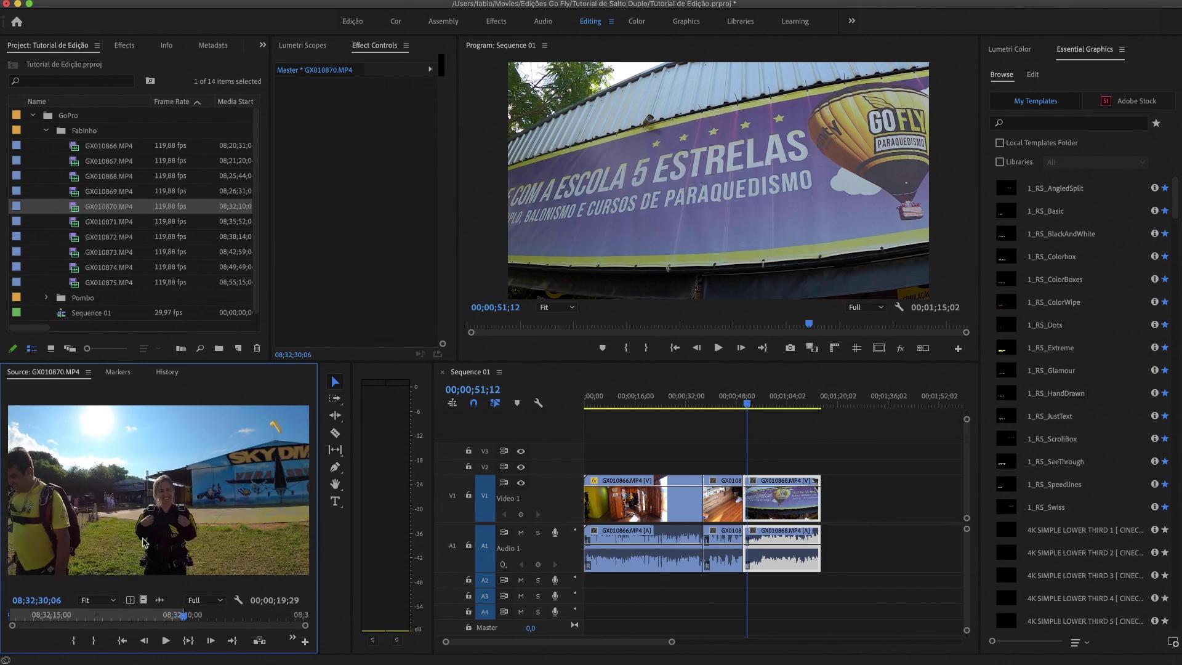
pyautogui.moveTo(505, 515); pyautogui.dragTo(830, 527)
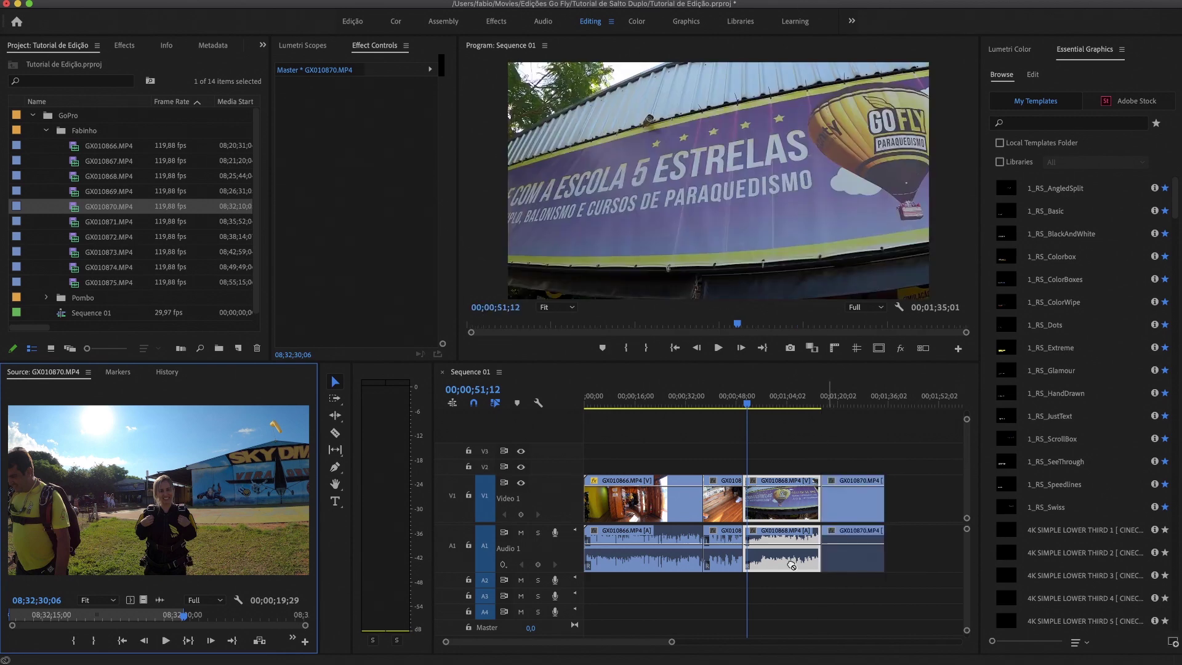
# - Mark the aircraft shot in GX010871.MP4 with an Out point at 08;36;02;01 and place it directly after GX010870.MP4
pyautogui.doubleClick(75, 226)
pyautogui.moveTo(12, 618); pyautogui.dragTo(91, 619)
pyautogui.press('i')
pyautogui.press('o')
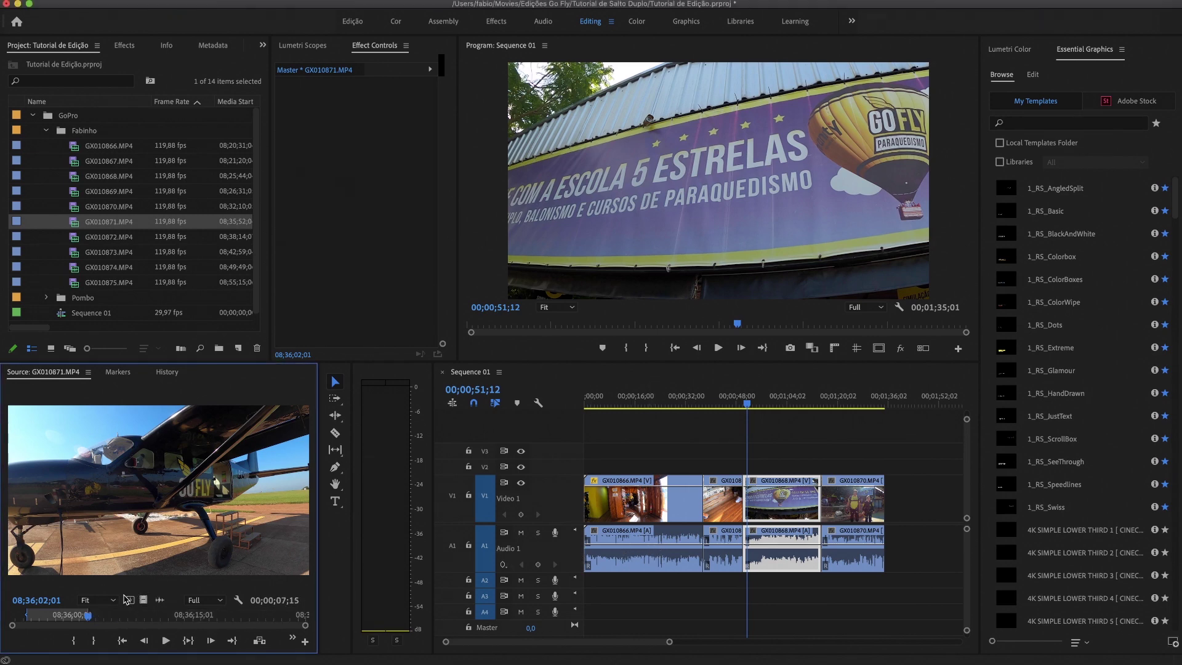
pyautogui.moveTo(137, 490); pyautogui.dragTo(885, 501)
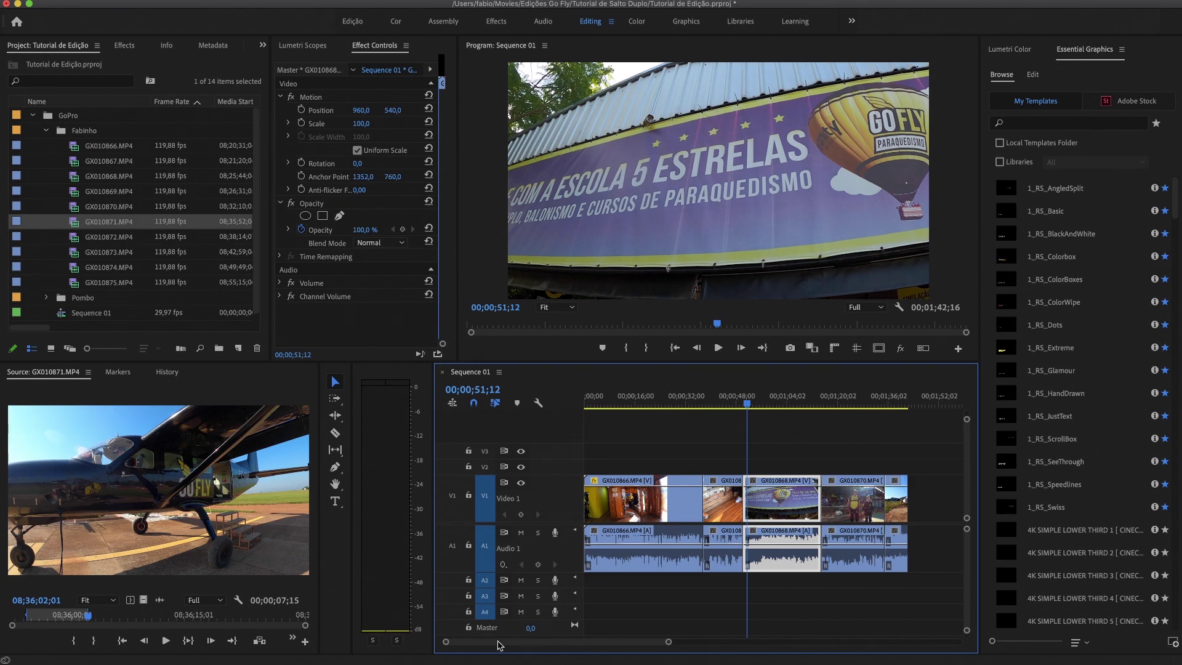
# - Move the sequence playhead to the end of the last timeline clip at 00;01;42;16
pyautogui.moveTo(499, 645)
pyautogui.mouseDown()
pyautogui.moveTo(542, 645)
pyautogui.moveTo(490, 645)
pyautogui.mouseUp()
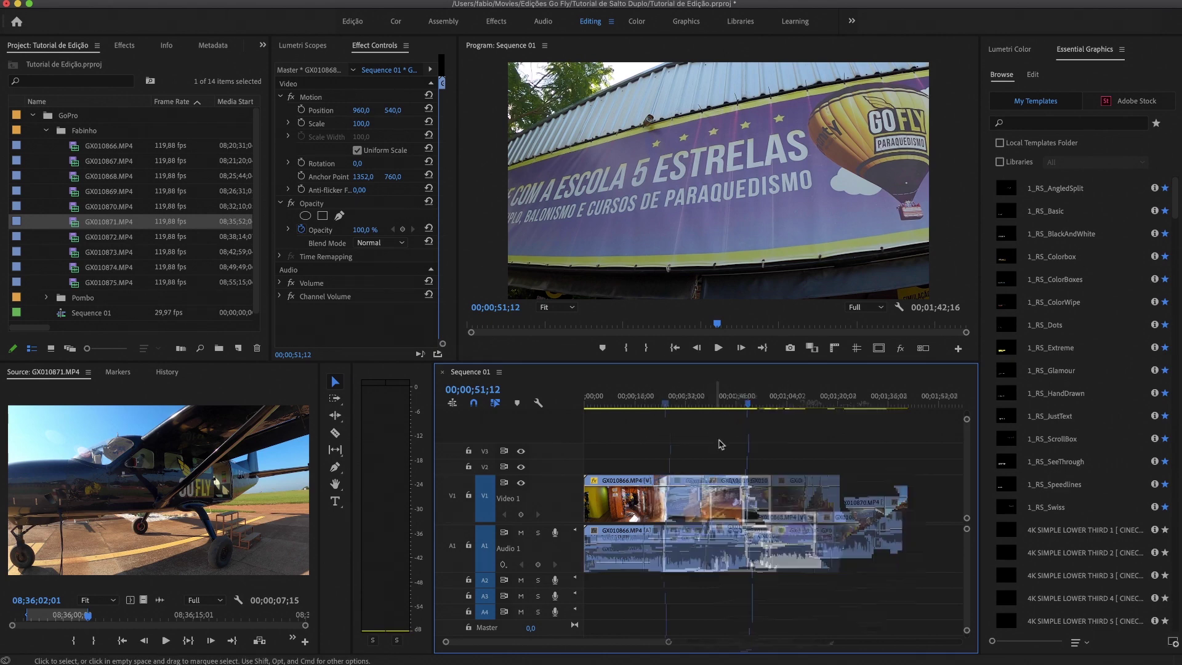
pyautogui.scroll(4, 739, 446)
pyautogui.scroll(-6, 781, 451)
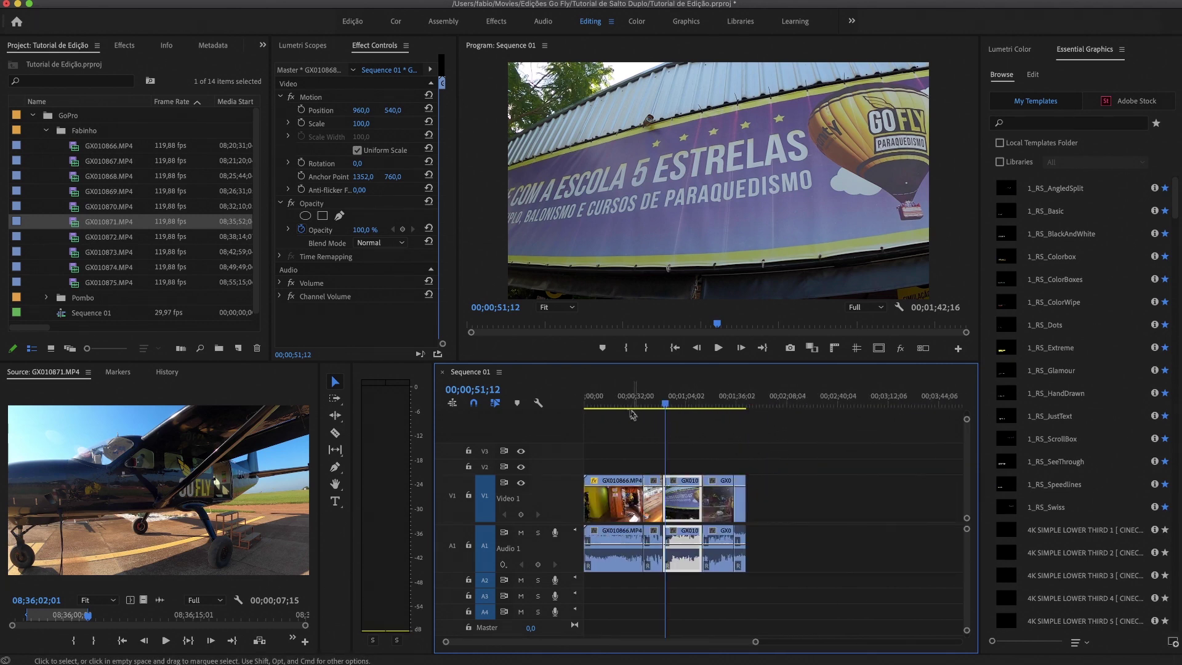
pyautogui.press('Home')
pyautogui.click(749, 405)
pyautogui.scroll(4, 751, 456)
pyautogui.hscroll(2, 750, 456)
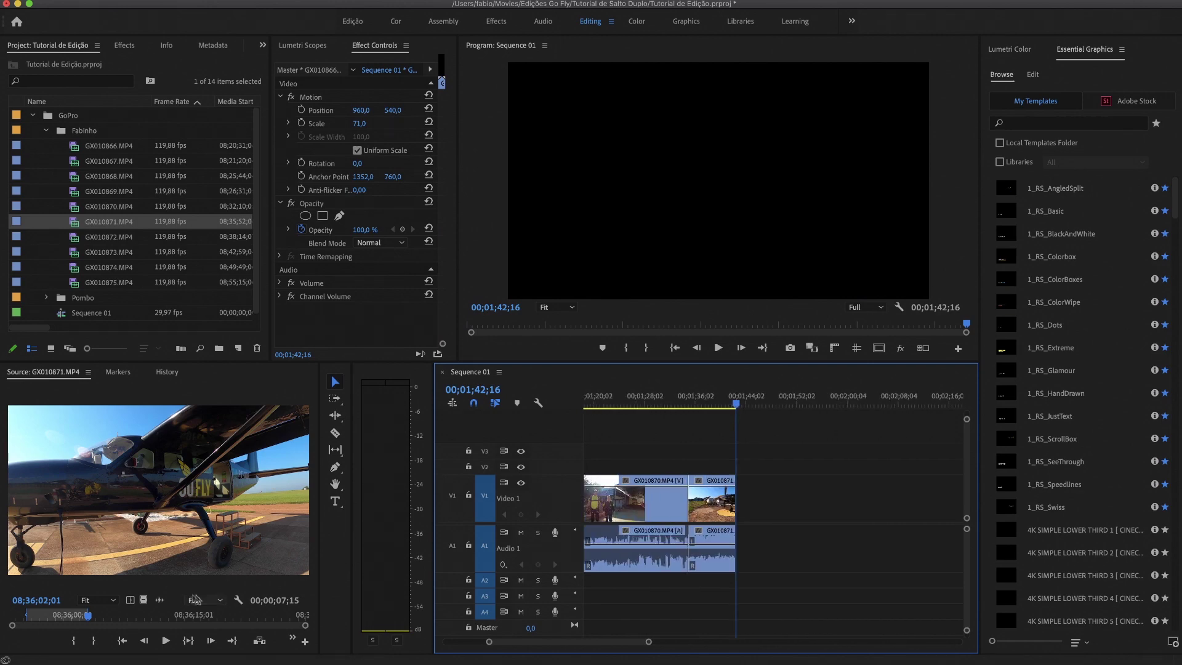
# - Look for a second usable part in GX010871.MP4 and mark its In point at 08;36;15;05, where the group walks forward
pyautogui.moveTo(192, 616); pyautogui.dragTo(183, 617)
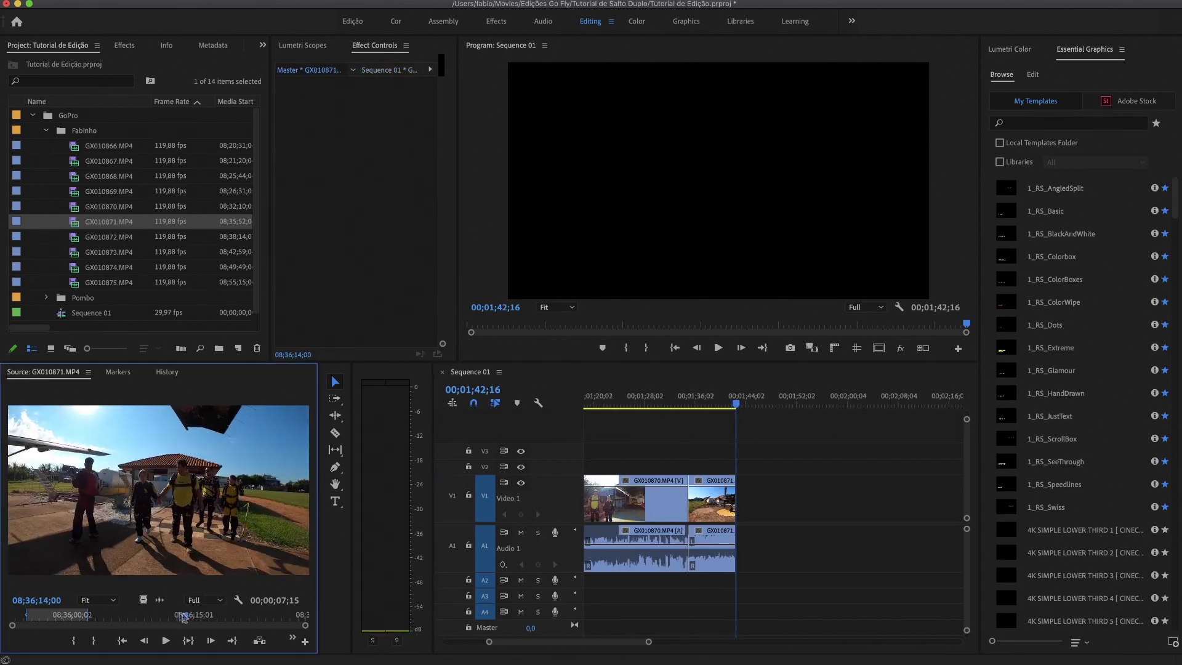
pyautogui.click(79, 617)
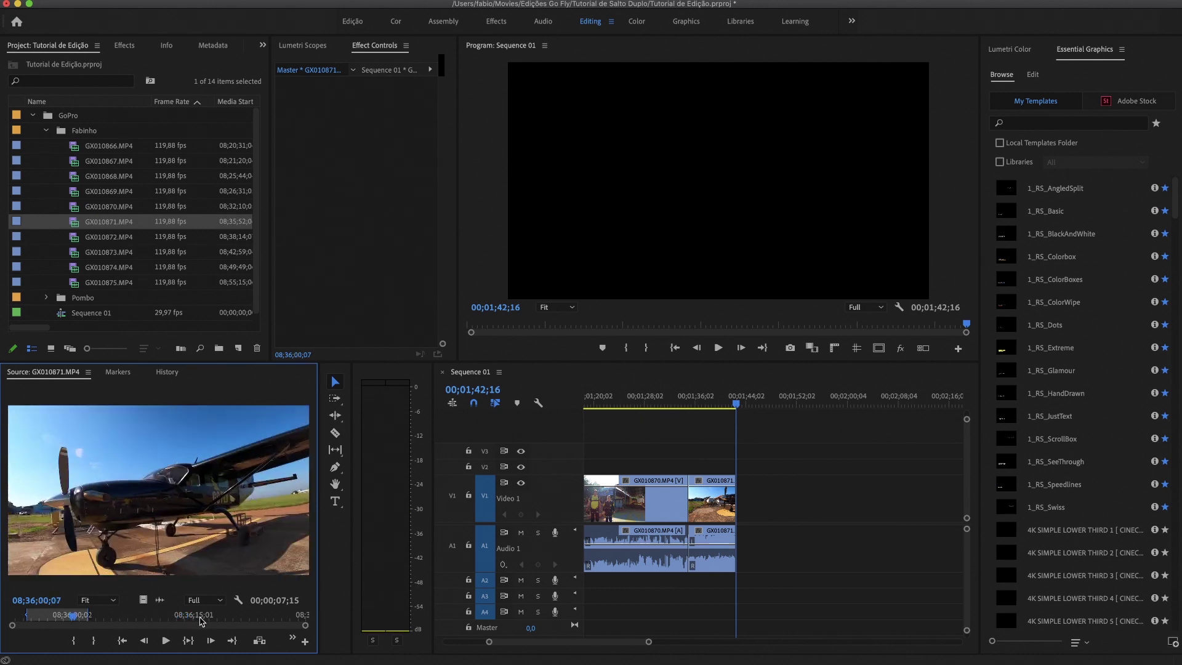
pyautogui.click(199, 617)
pyautogui.moveTo(200, 617); pyautogui.dragTo(196, 617)
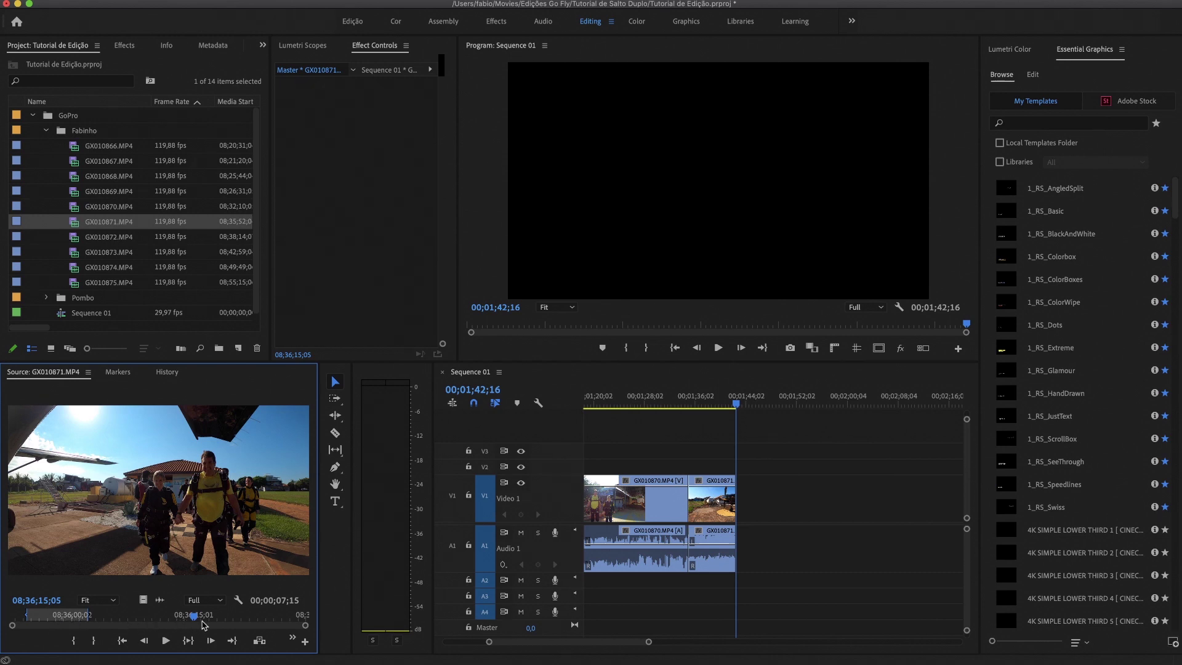
pyautogui.press('i')
# - Mark an Out point at 08;36;26;20 in GX010871.MP4 and place this second part at 00;01;42;16 on V1 and A1
pyautogui.moveTo(193, 617); pyautogui.dragTo(288, 617)
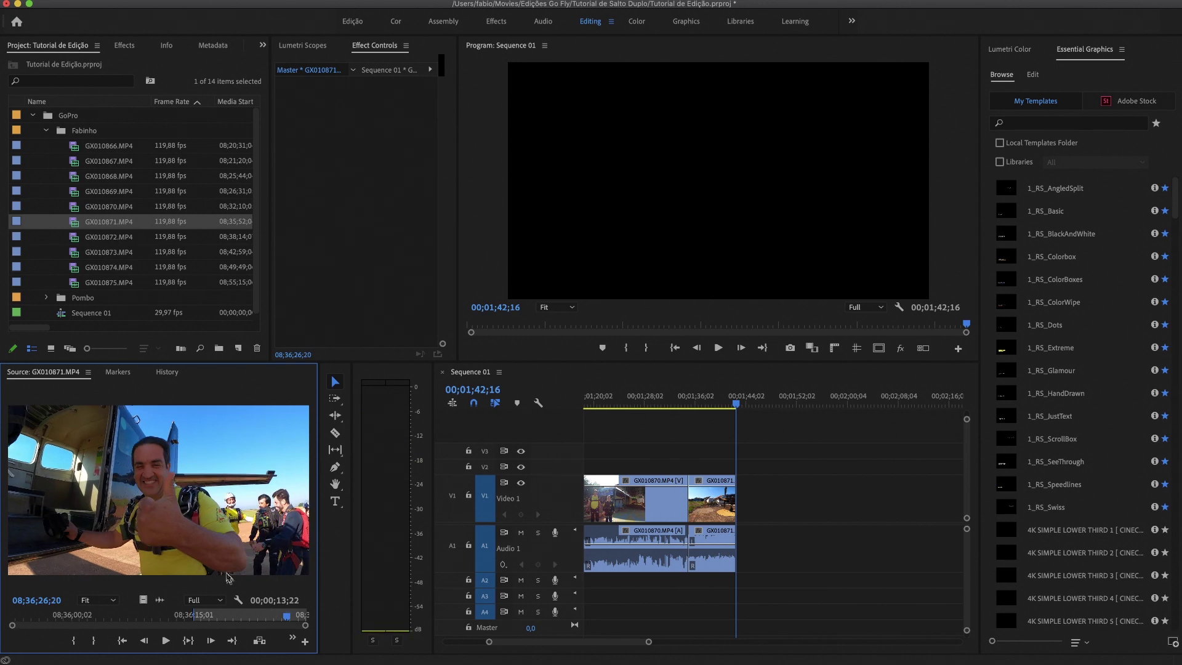
pyautogui.press('o')
pyautogui.moveTo(172, 491); pyautogui.dragTo(763, 499)
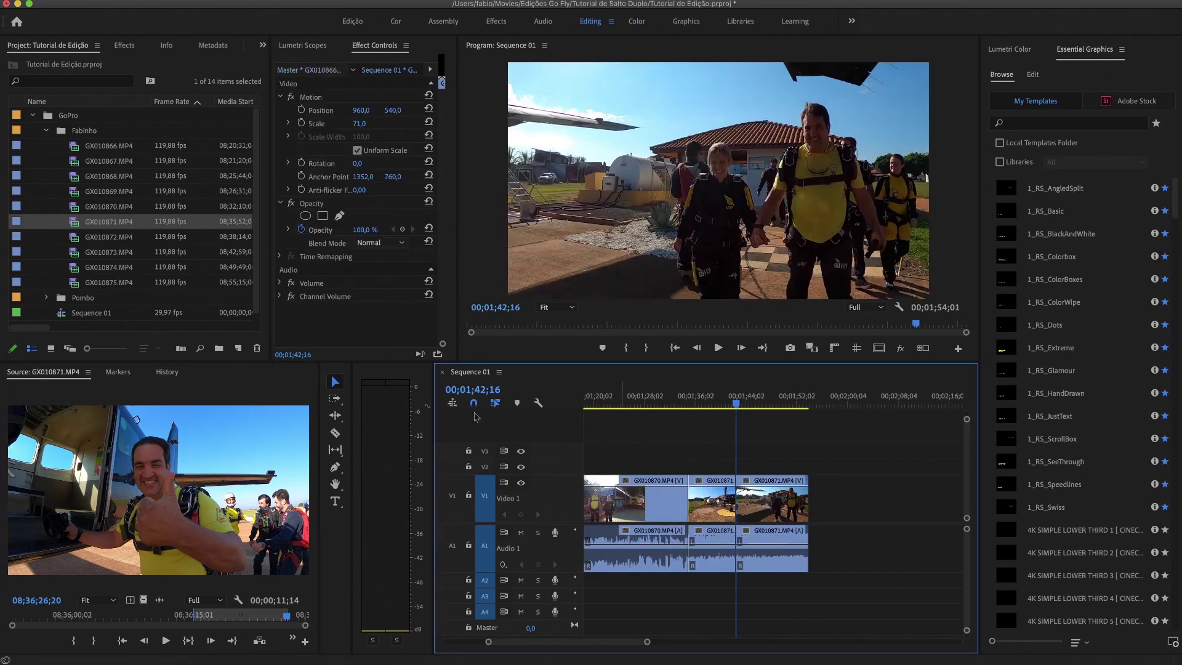
# - Mark the cabin shot in GX010872.MP4 with an Out point at 08;38;20;24 and place it directly after the last clip at 00;01;54;01
pyautogui.doubleClick(74, 242)
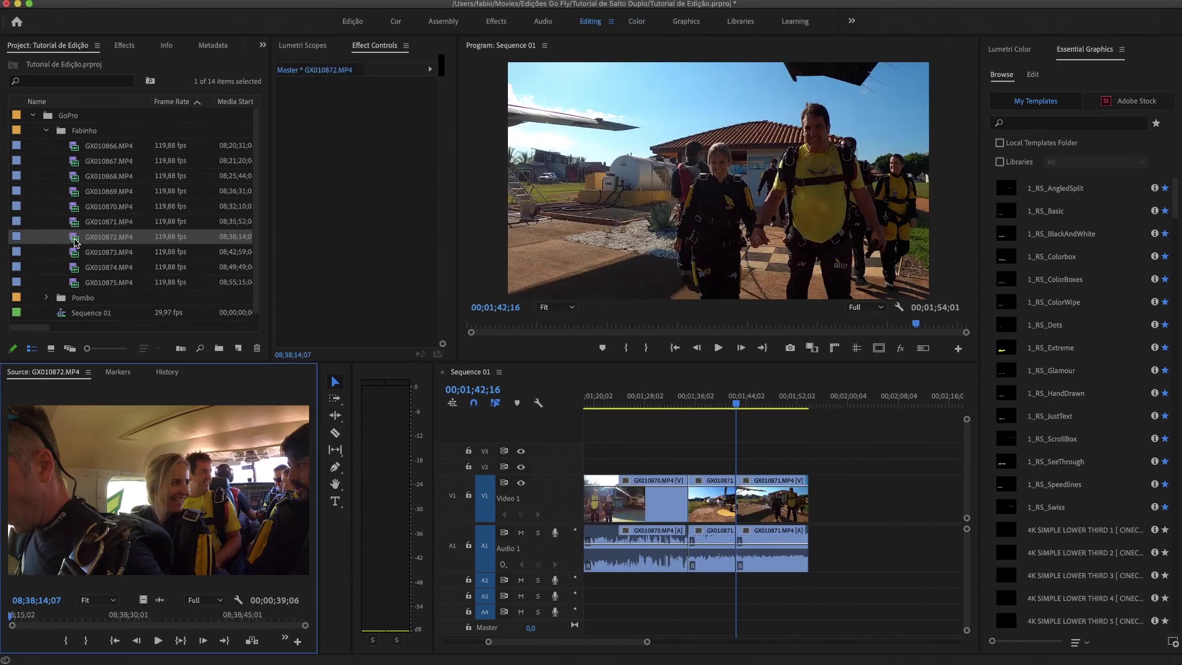
pyautogui.moveTo(18, 618); pyautogui.dragTo(59, 617)
pyautogui.press('i')
pyautogui.press('o')
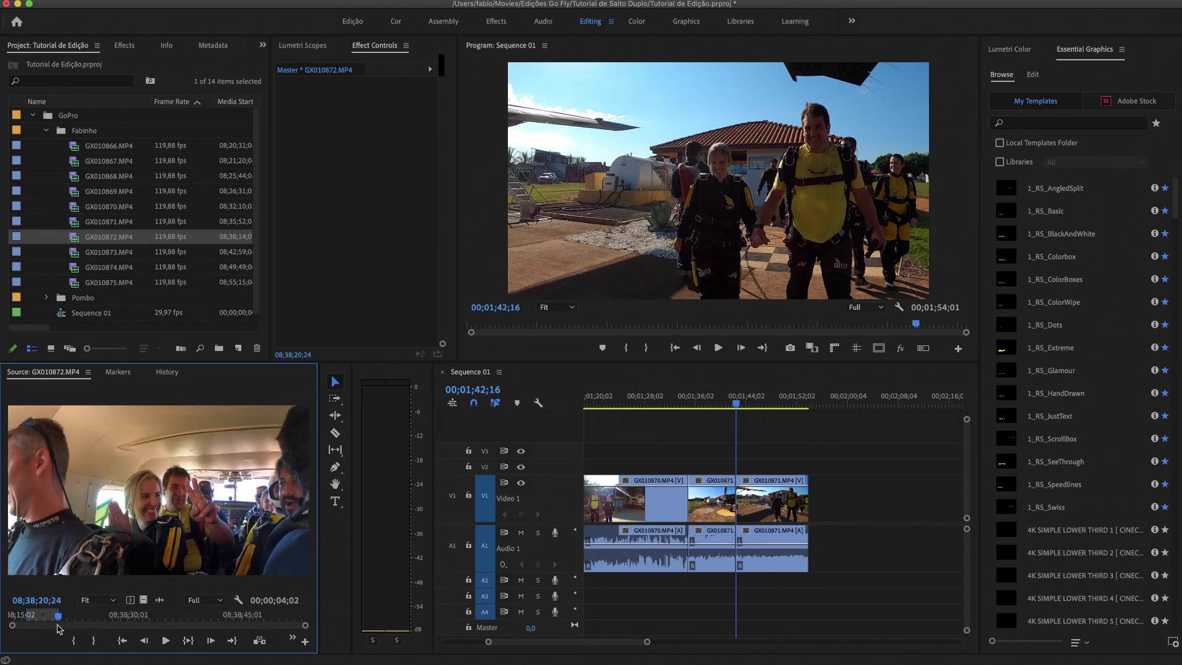
pyautogui.press('.')
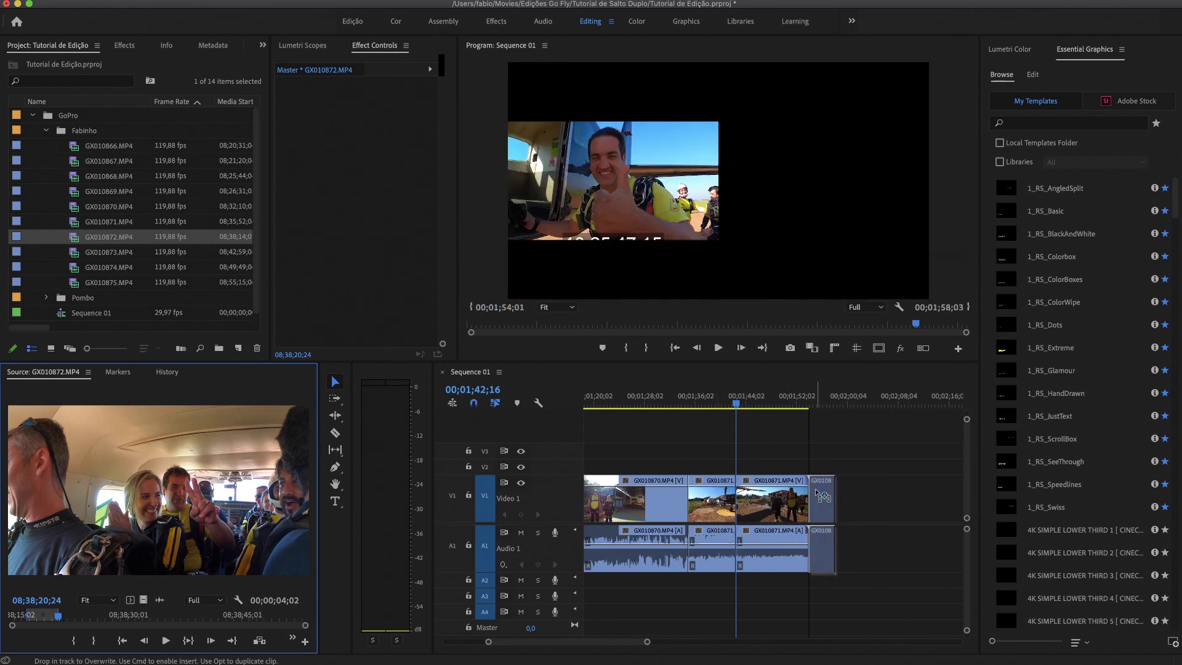
# - Mark a second part of GX010872.MP4, the takeoff, with an Out point at 08;38;51;15 and place it directly after the first part
pyautogui.click(183, 617)
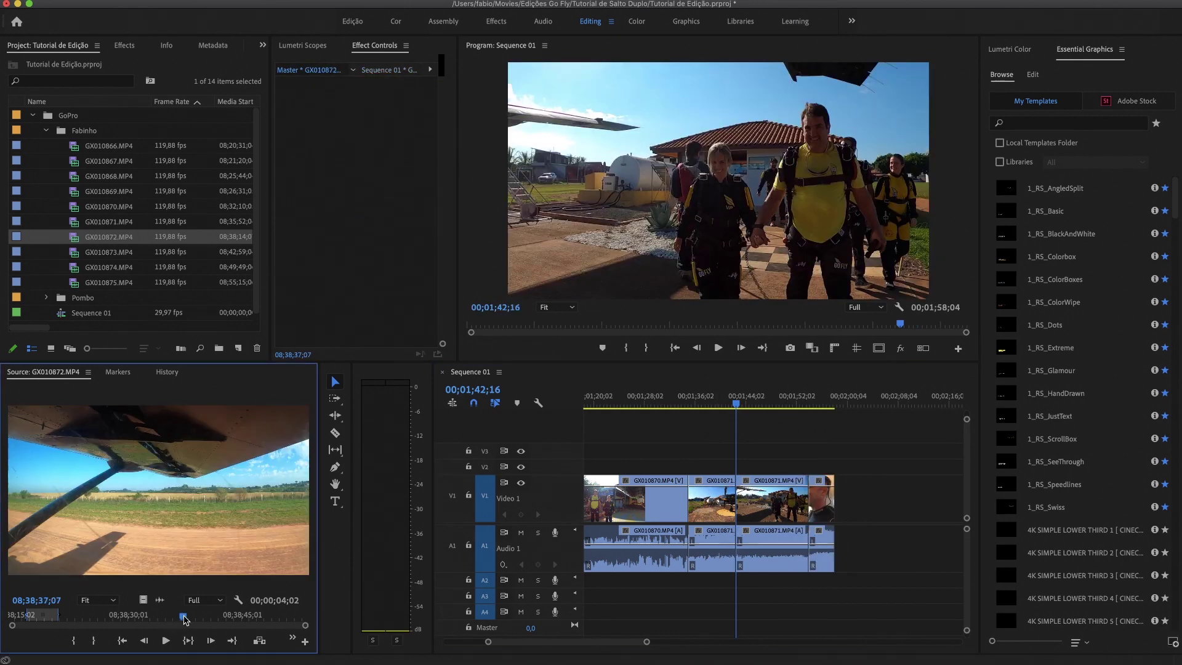
pyautogui.moveTo(184, 617); pyautogui.dragTo(293, 622)
pyautogui.press('i')
pyautogui.press('o')
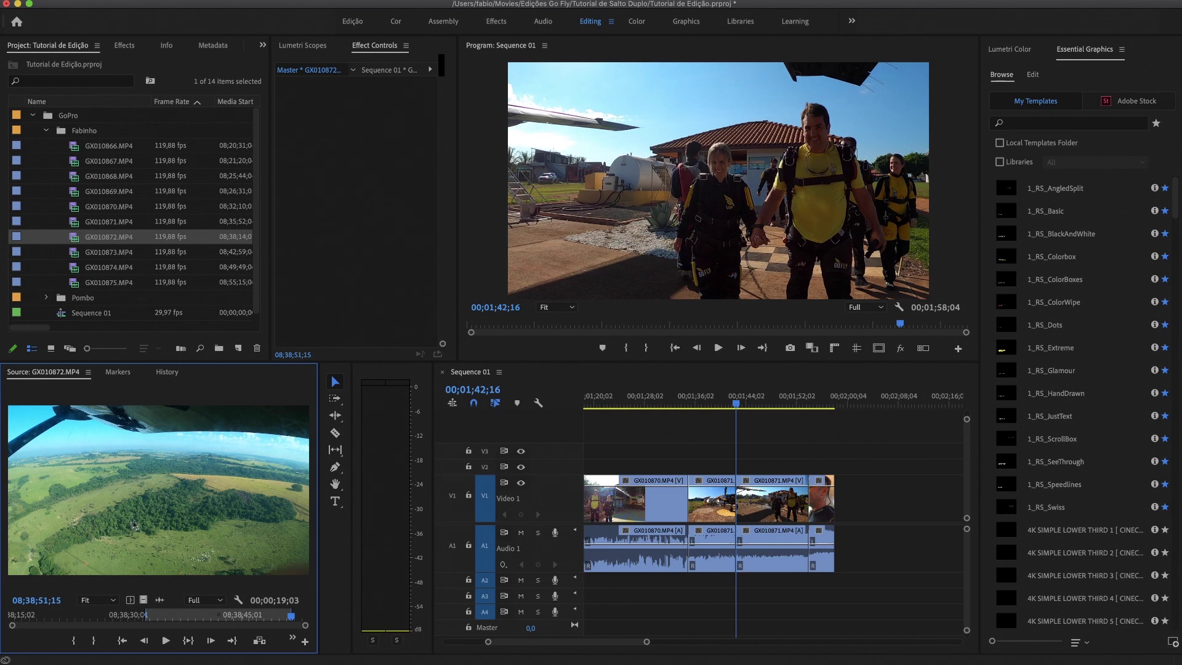
pyautogui.moveTo(133, 499); pyautogui.dragTo(848, 534)
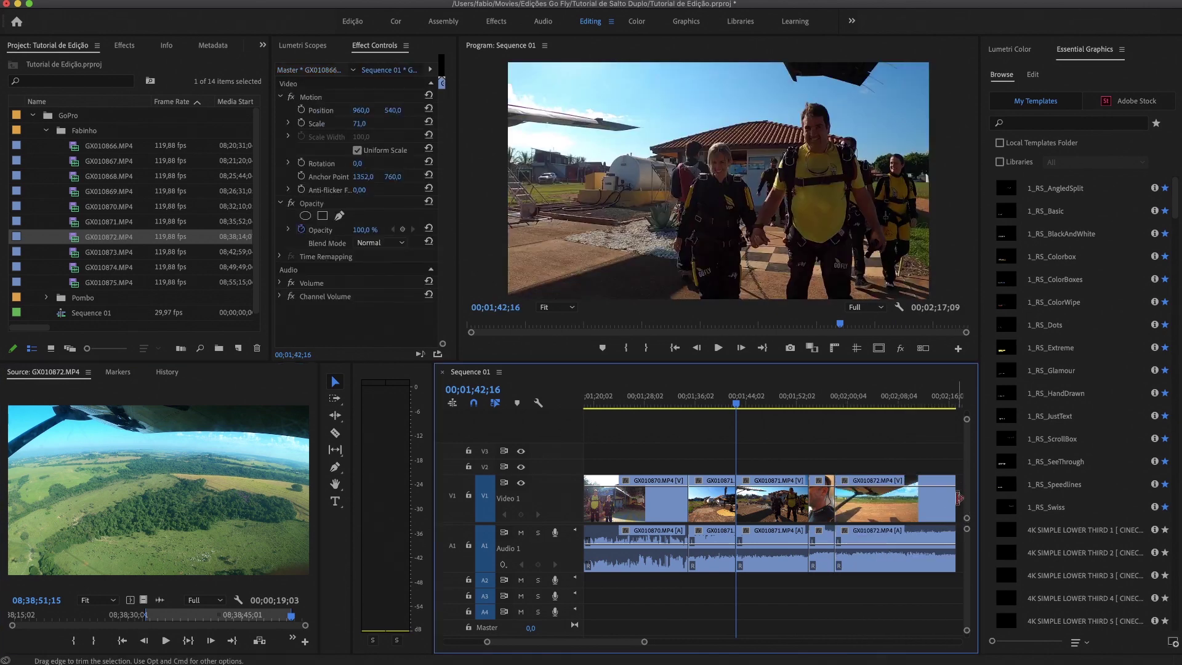
# - Move the sequence playhead to the end of the last timeline clip at 00;02;17;09
pyautogui.moveTo(577, 644); pyautogui.dragTo(589, 645)
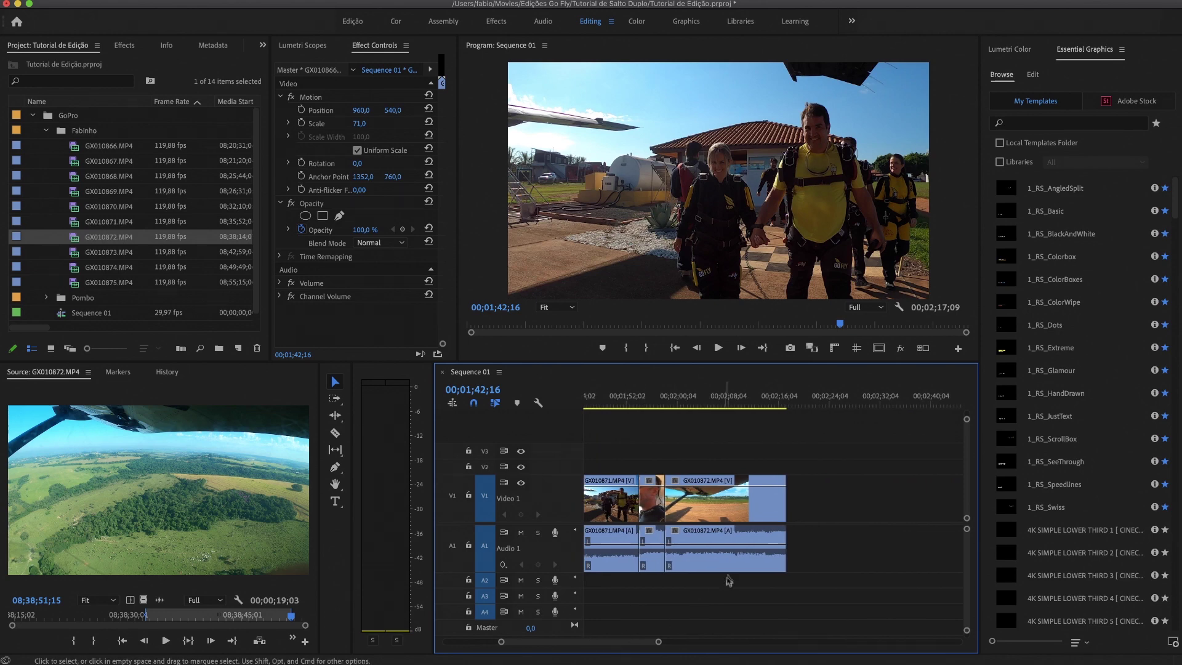
pyautogui.click(749, 400)
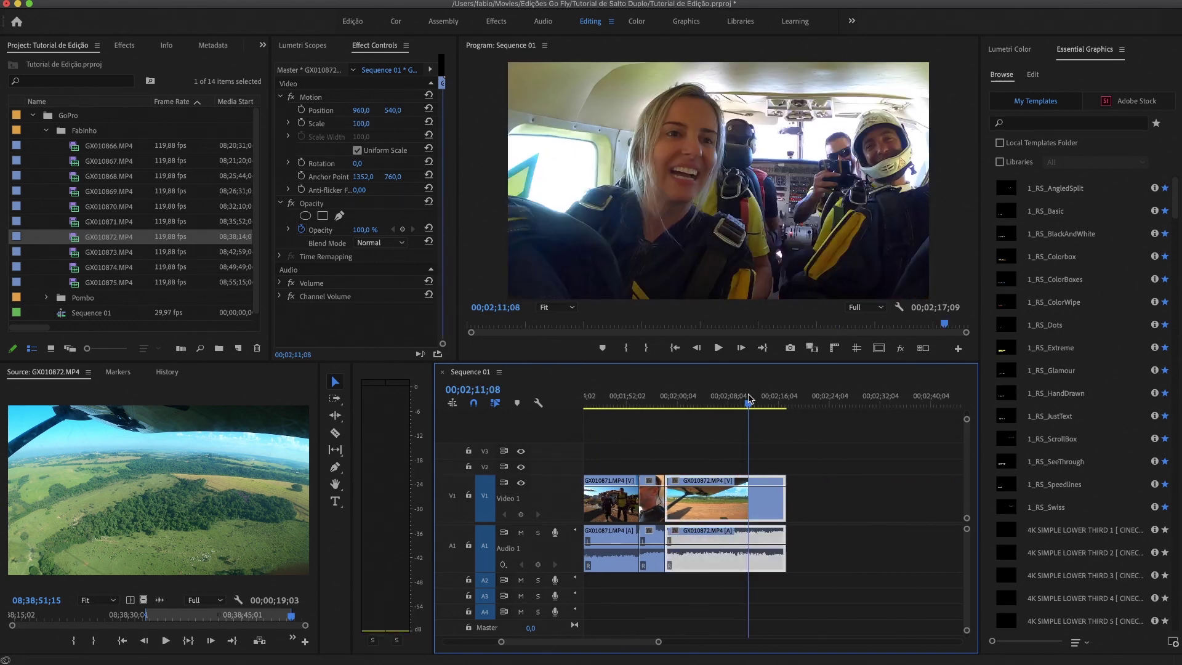
pyautogui.press('-')
pyautogui.press('-')
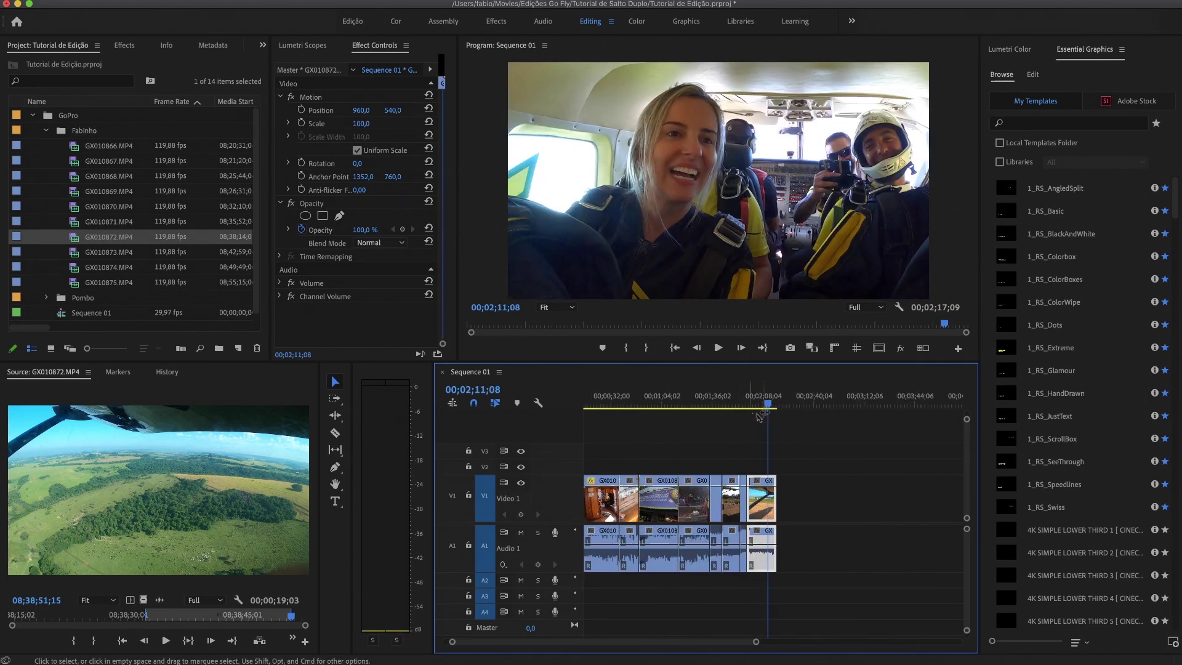
pyautogui.press('=')
pyautogui.press('=')
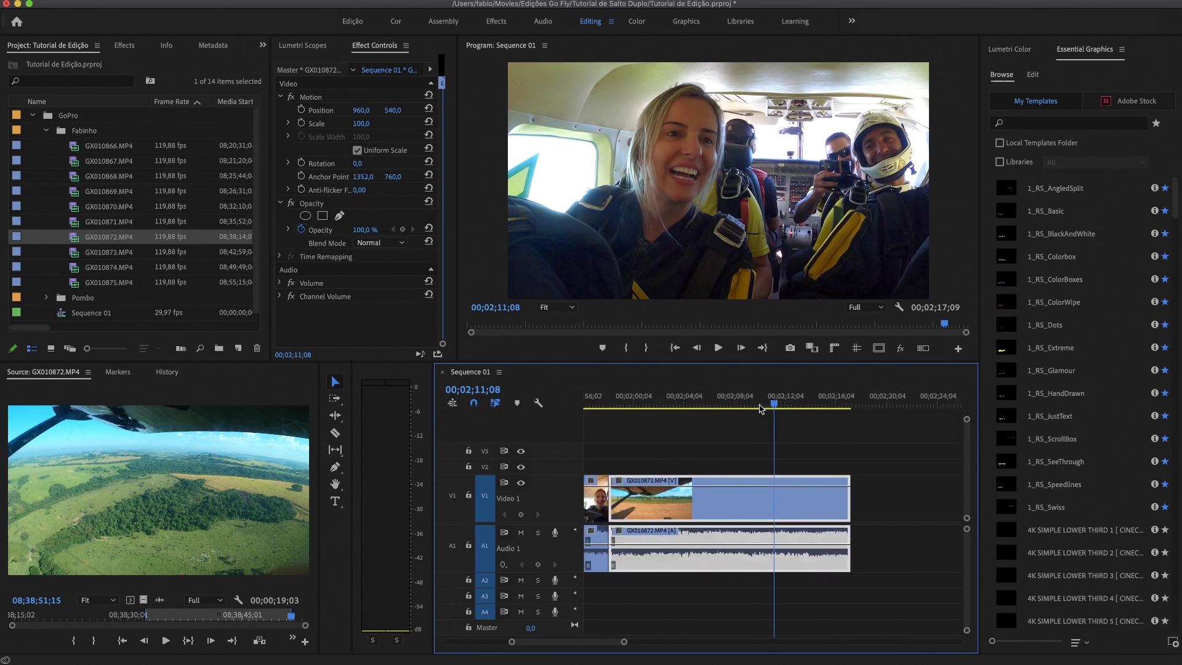
pyautogui.press('-')
pyautogui.click(790, 404)
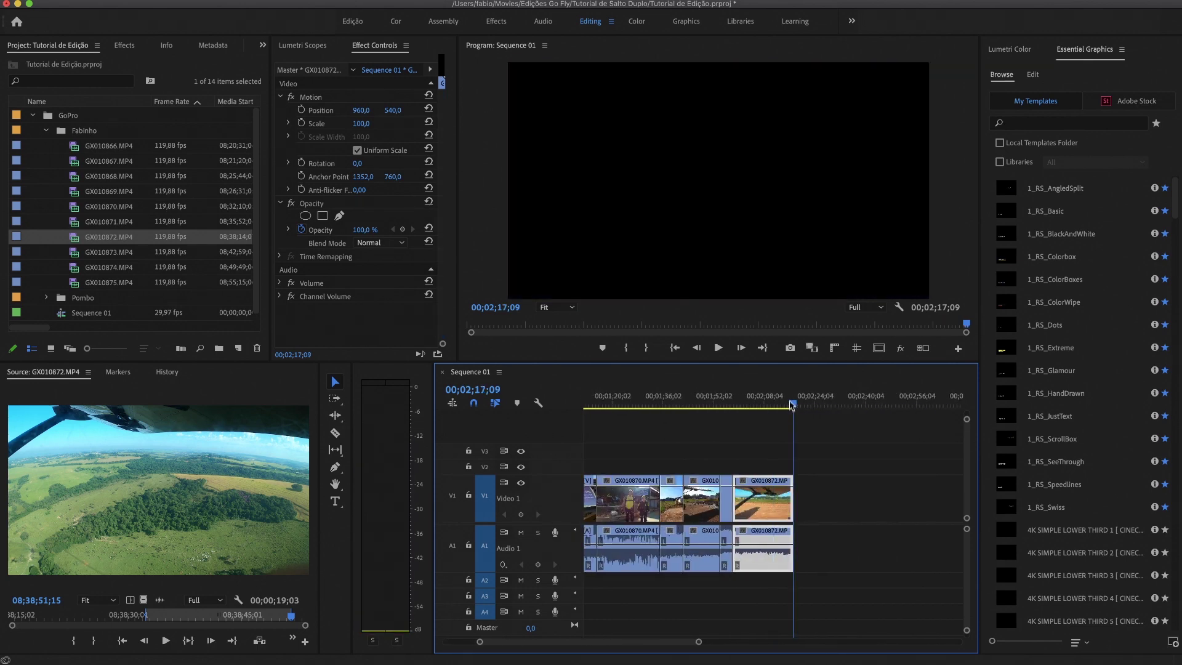
# - Open GX010873.MP4 in the source view and mark its In point at 08;43;04;26
pyautogui.doubleClick(72, 253)
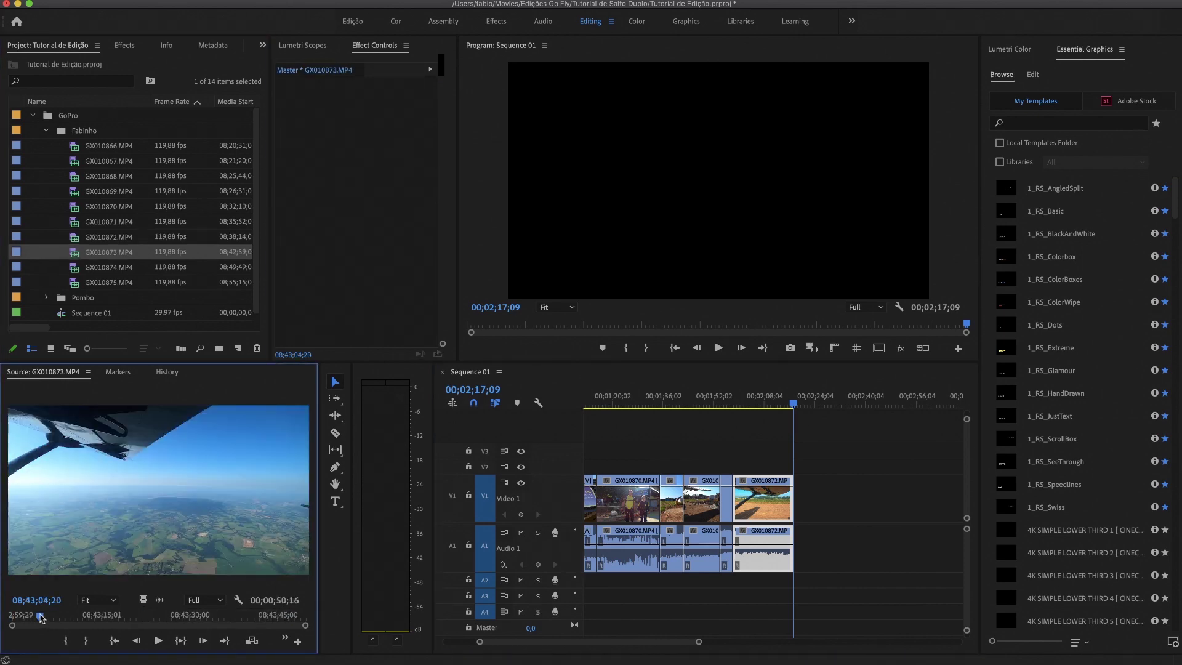
pyautogui.moveTo(40, 618); pyautogui.dragTo(42, 620)
pyautogui.press('i')
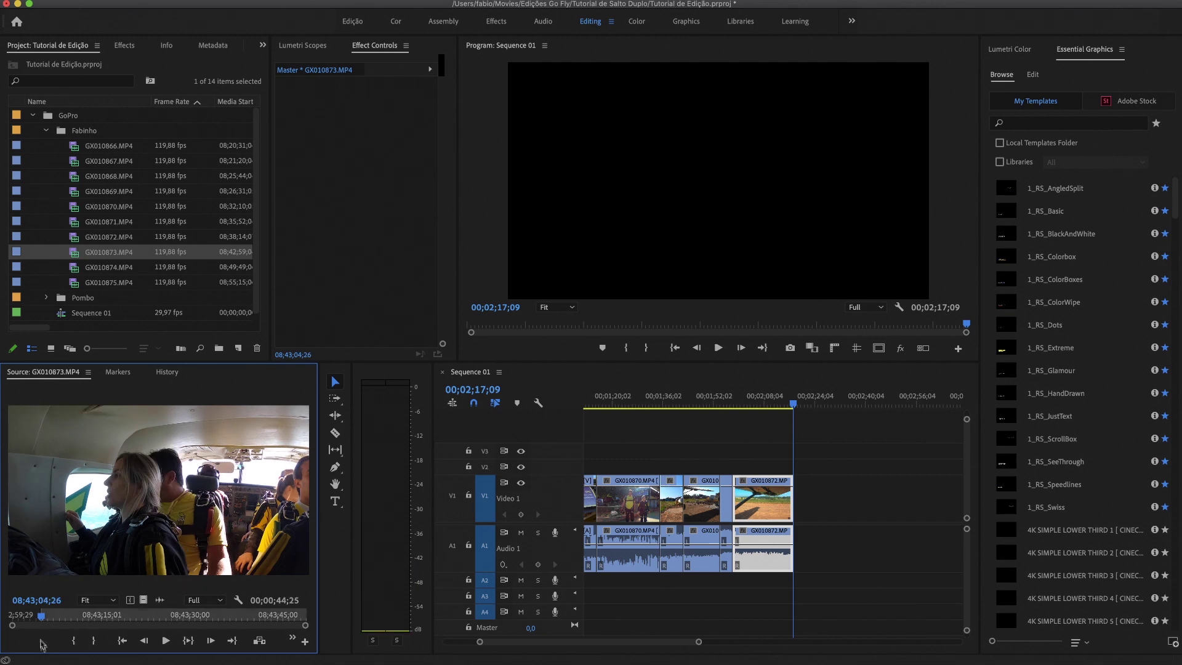
# - Review GX010873.MP4, mark its Out point at 08;43;47;08 and place the part at 00;02;17;09 on V1 and A1
pyautogui.press('space')
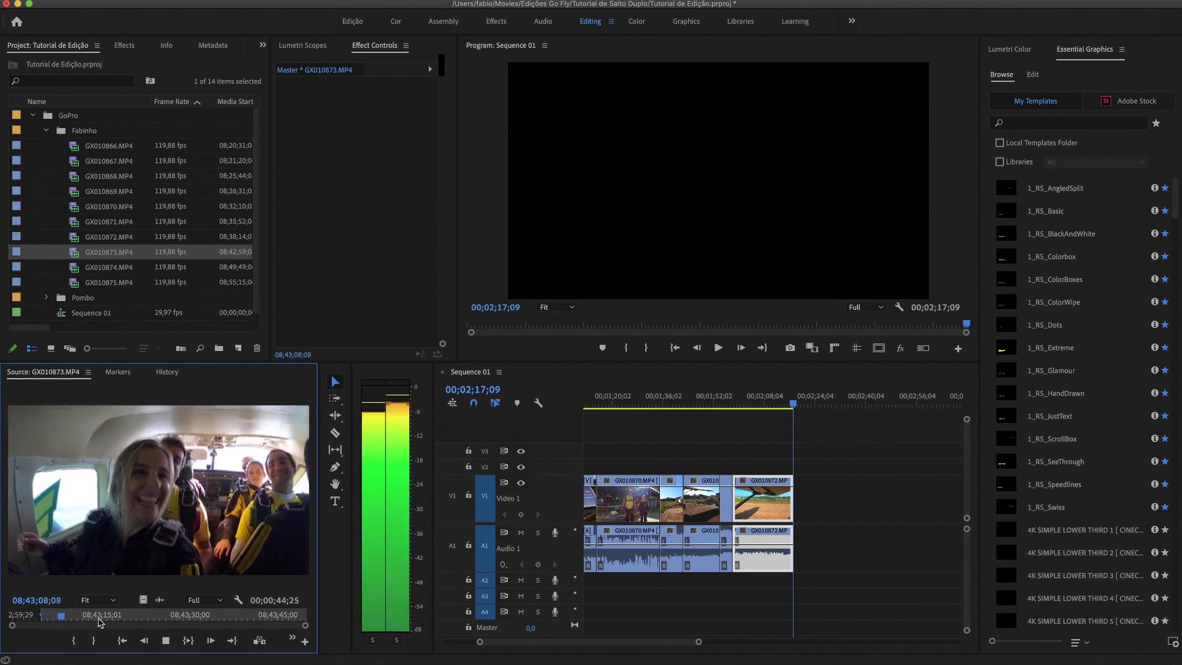
pyautogui.press('space')
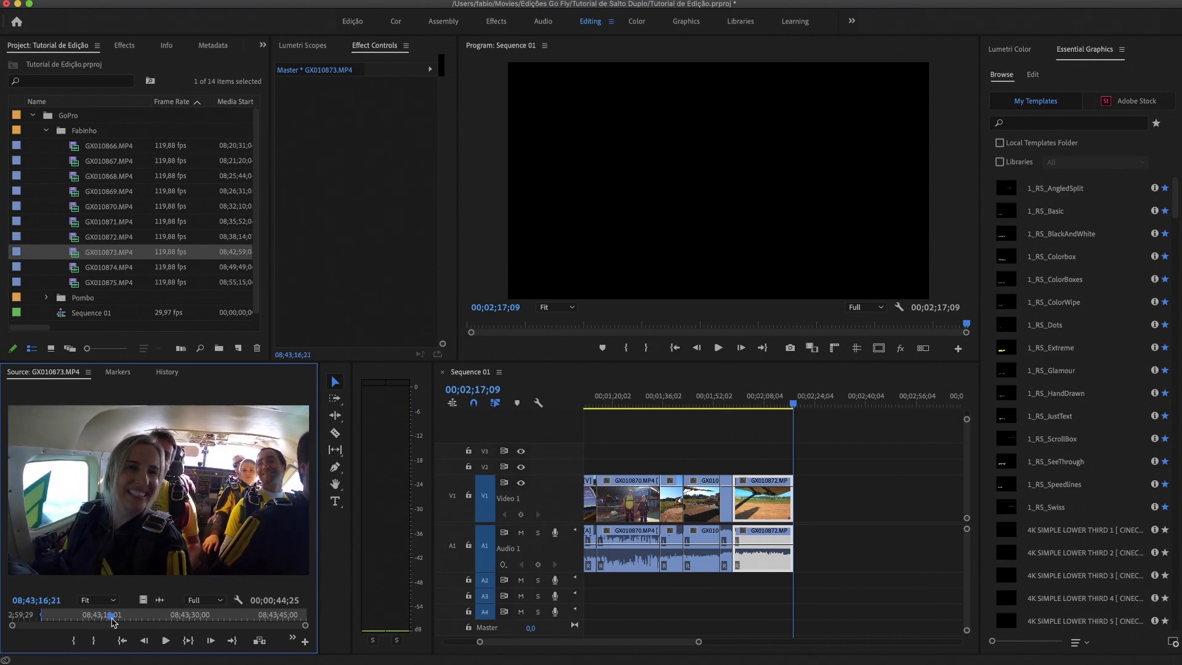
pyautogui.moveTo(112, 620); pyautogui.dragTo(112, 620)
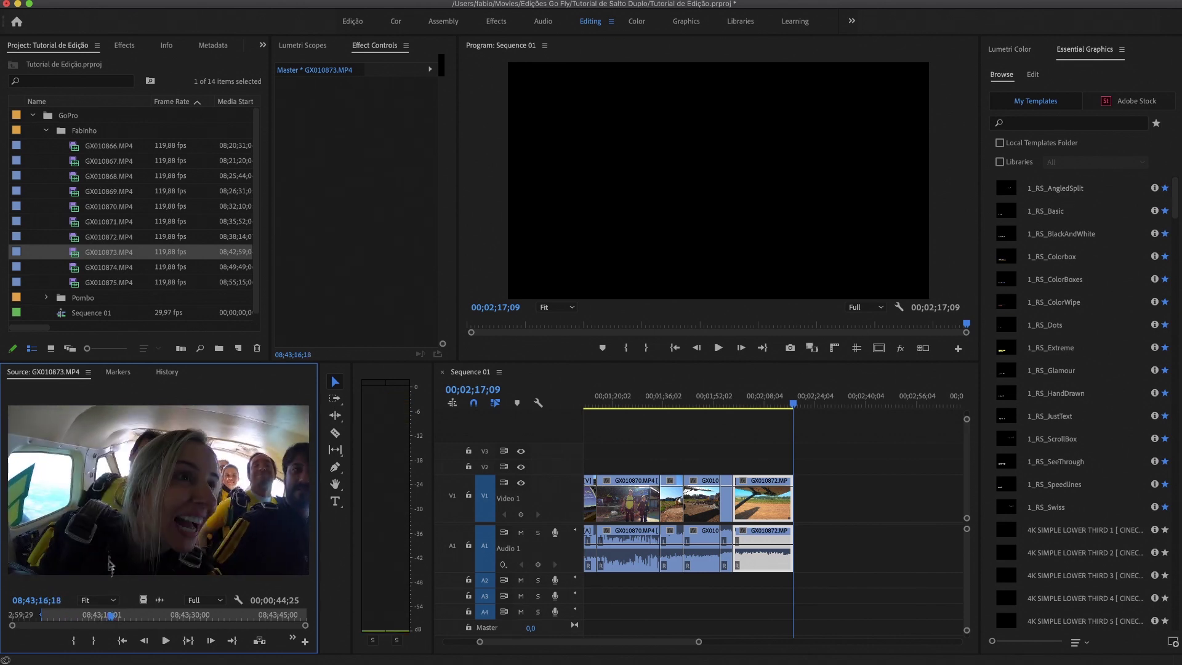
pyautogui.click(165, 615)
pyautogui.moveTo(189, 618); pyautogui.dragTo(286, 617)
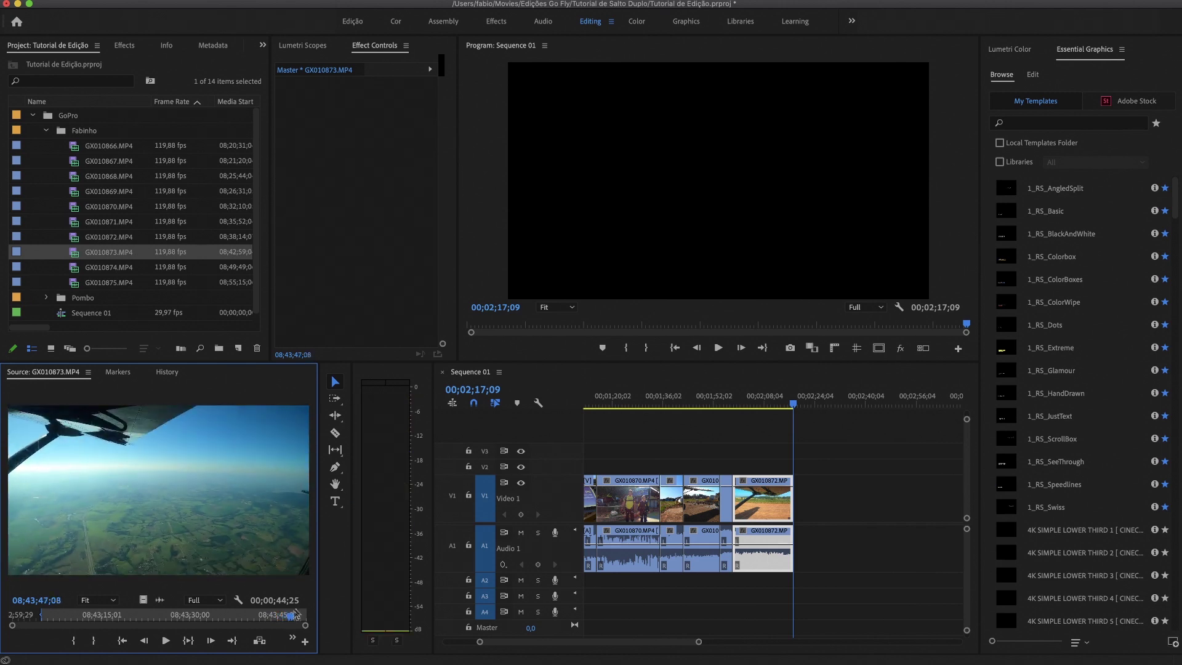
pyautogui.moveTo(170, 513); pyautogui.dragTo(801, 514)
# - Open GX010874.MP4 in the source view and mark its In point at 08;50;26;09, before the exit from the aircraft
pyautogui.click(74, 269)
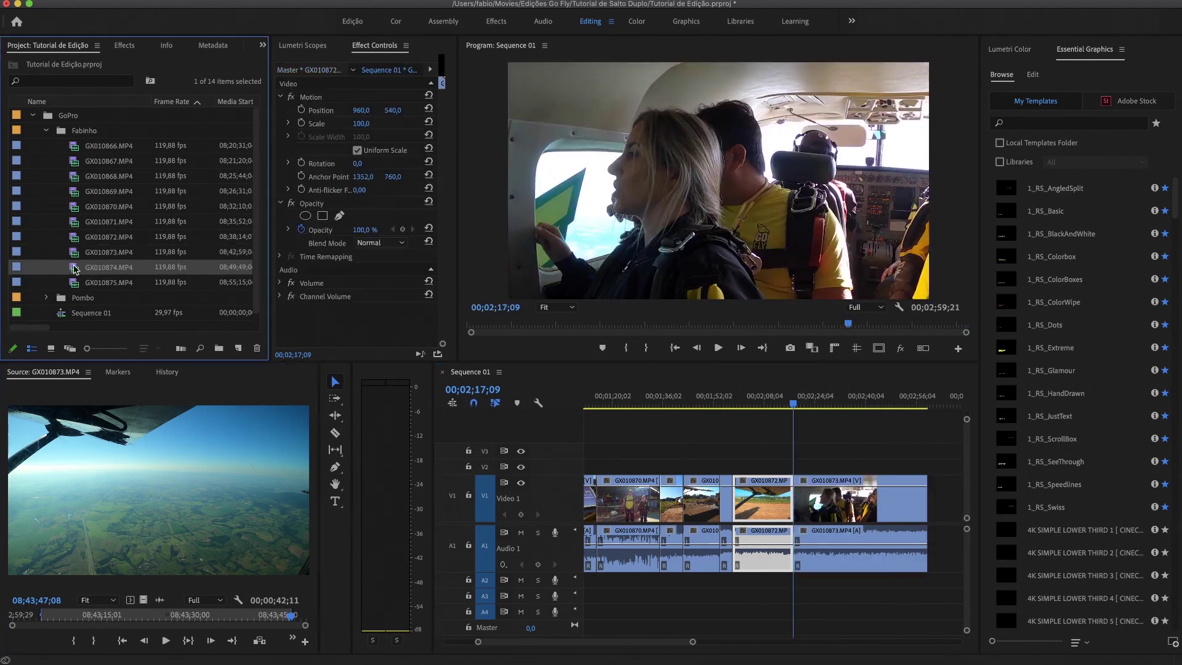
pyautogui.doubleClick(74, 269)
pyautogui.click(43, 619)
pyautogui.moveTo(43, 619); pyautogui.dragTo(103, 621)
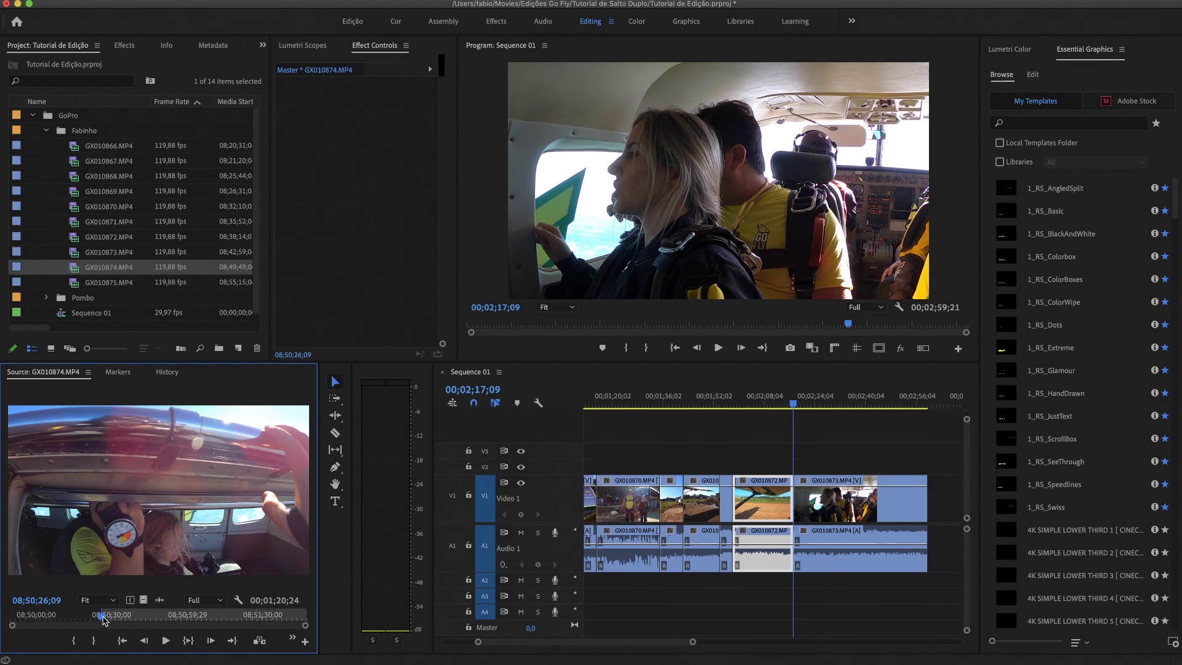
# - Mark an Out point at 08;50;45;17 in GX010874.MP4, after the jump, and place the part directly after GX010873.MP4
pyautogui.click(107, 619)
pyautogui.moveTo(108, 619); pyautogui.dragTo(129, 619)
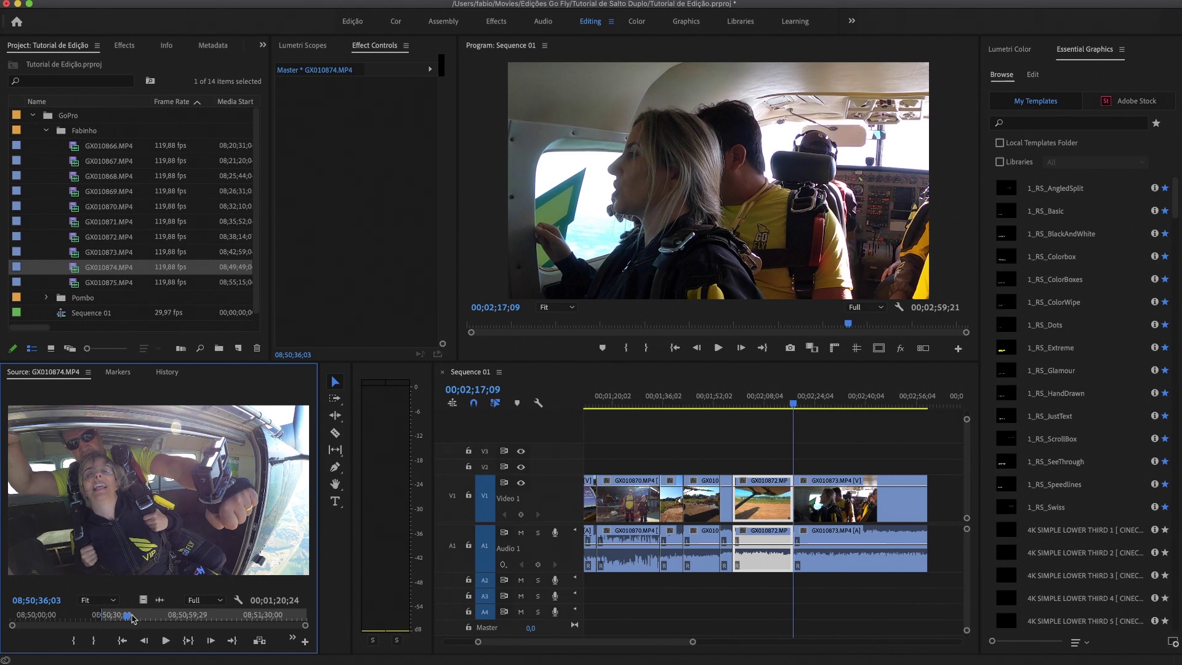
pyautogui.moveTo(129, 619); pyautogui.dragTo(139, 618)
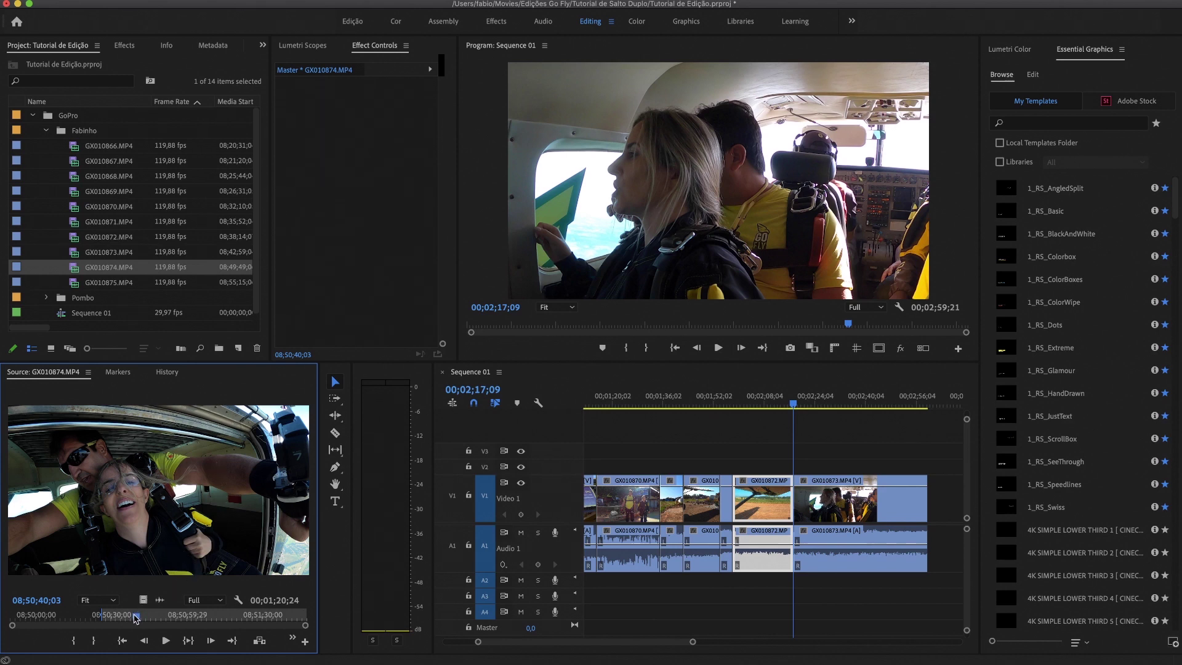
pyautogui.hscroll(5, 604, 549)
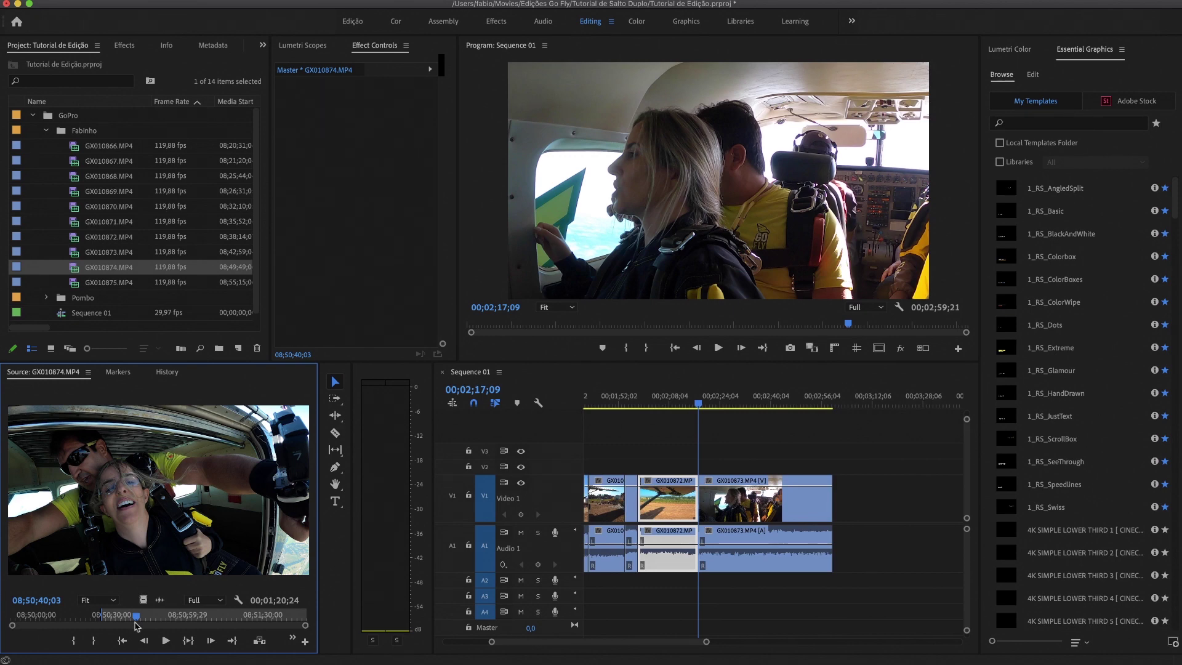
pyautogui.press('space')
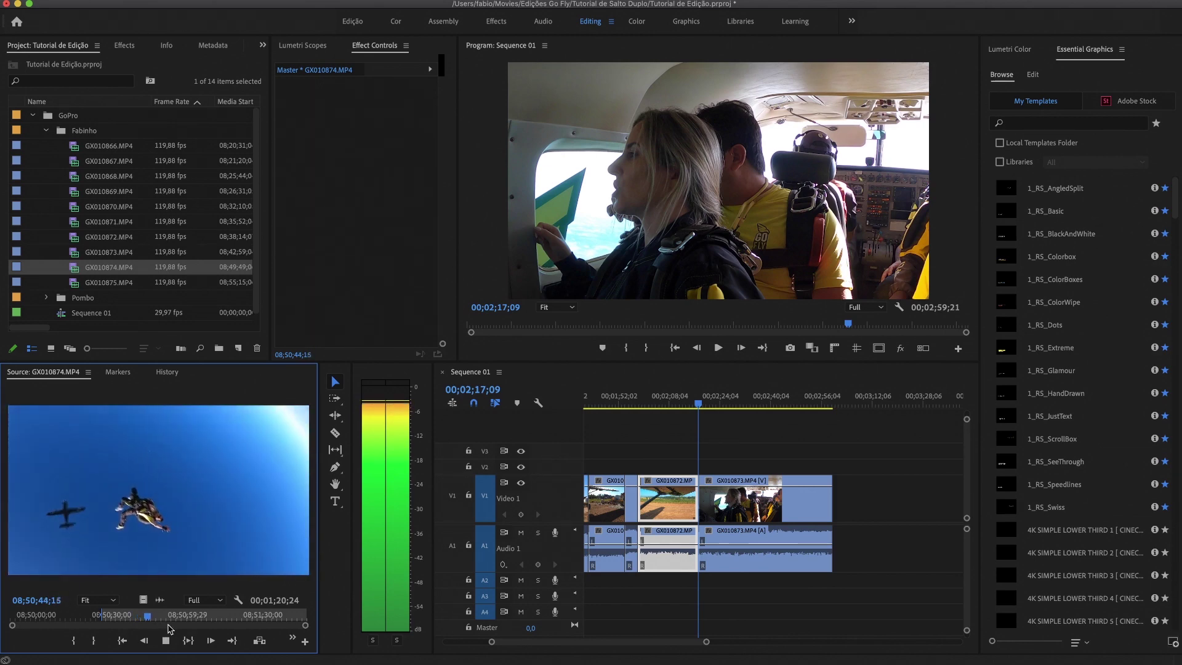
pyautogui.press('space')
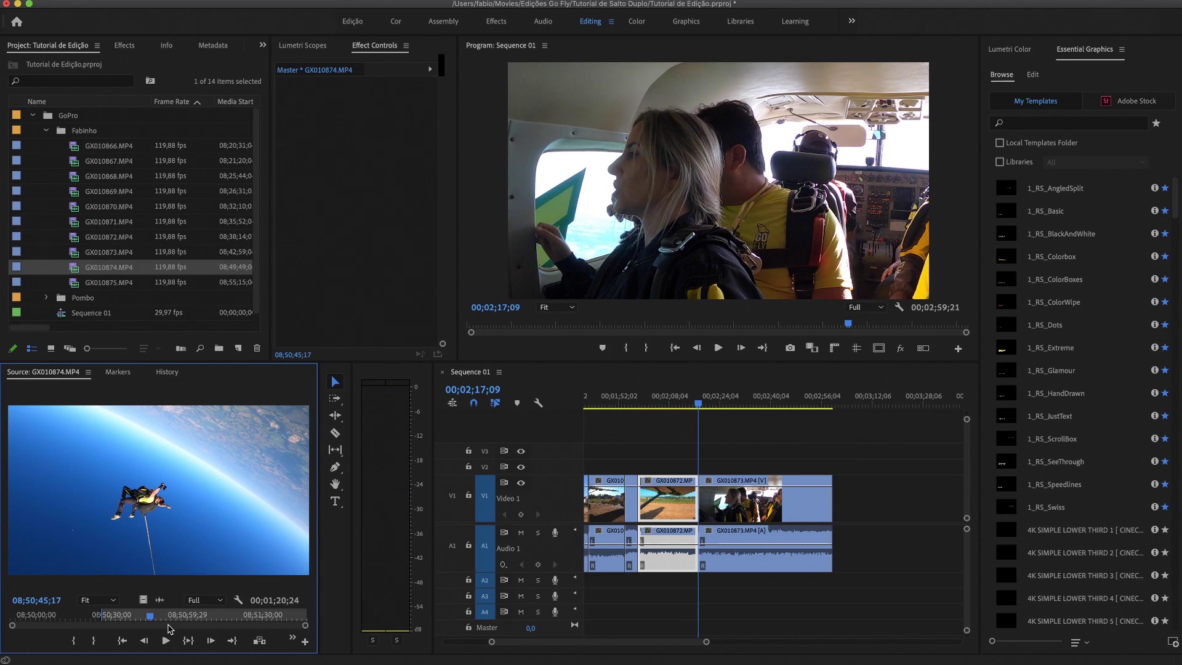
pyautogui.press('o')
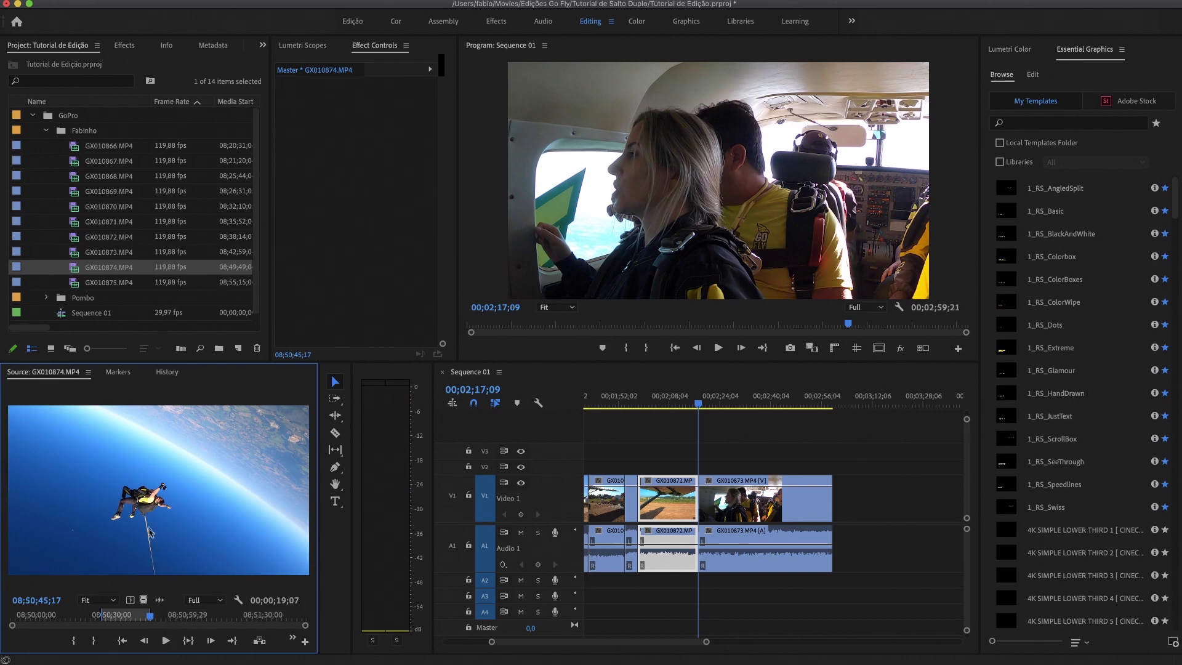
pyautogui.moveTo(131, 524); pyautogui.dragTo(829, 518)
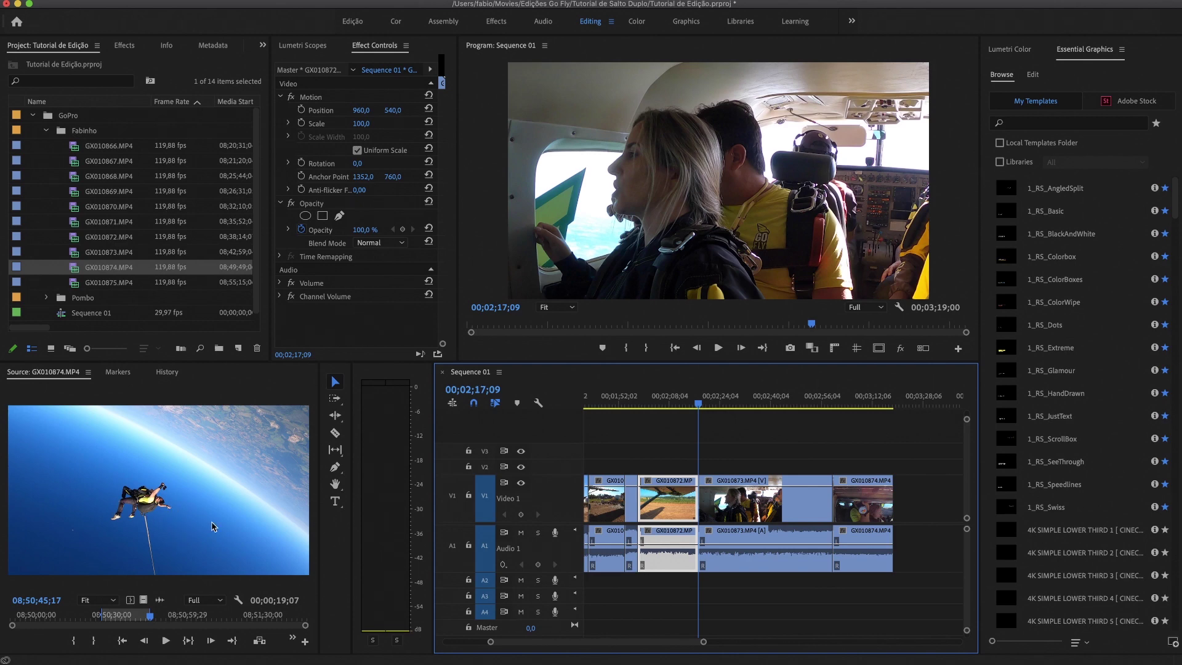
# - Play through the exit in GX010874.MP4 again and mark a new In point at 08;50;41;00
pyautogui.click(852, 401)
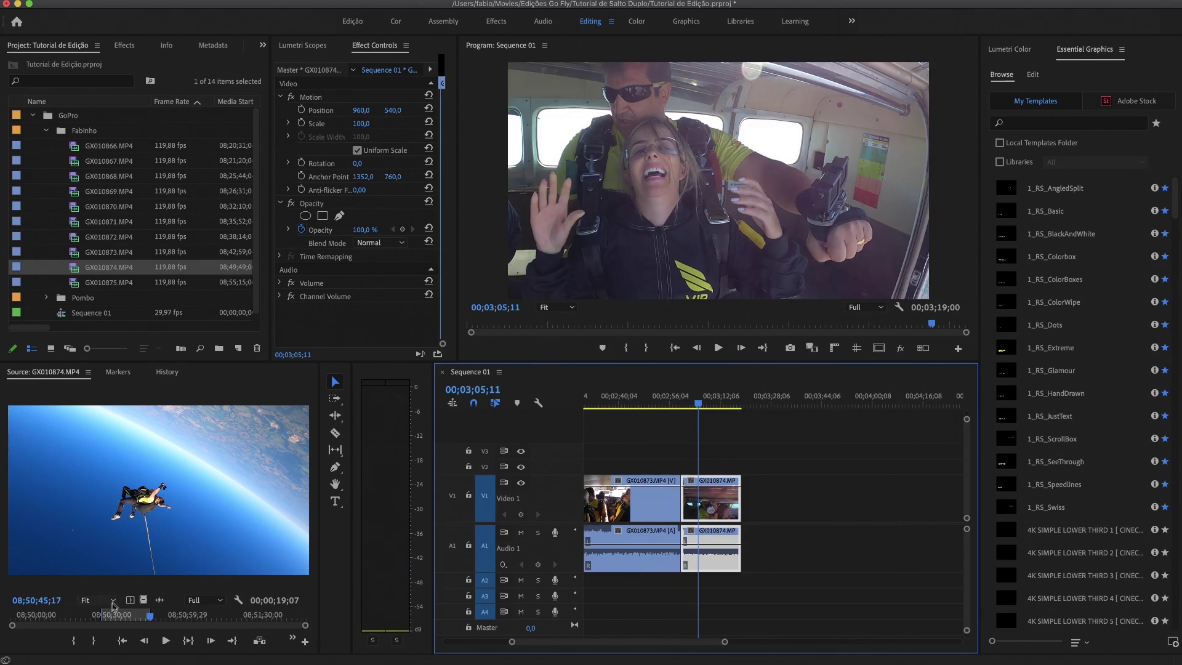
pyautogui.click(110, 620)
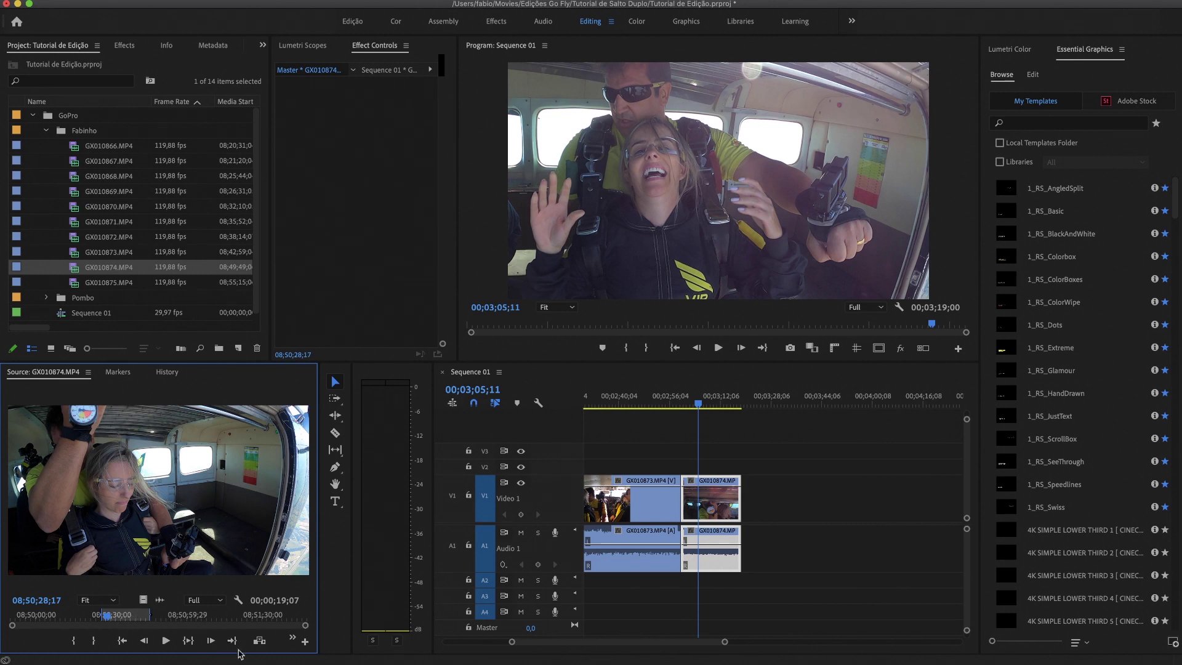
pyautogui.press('space')
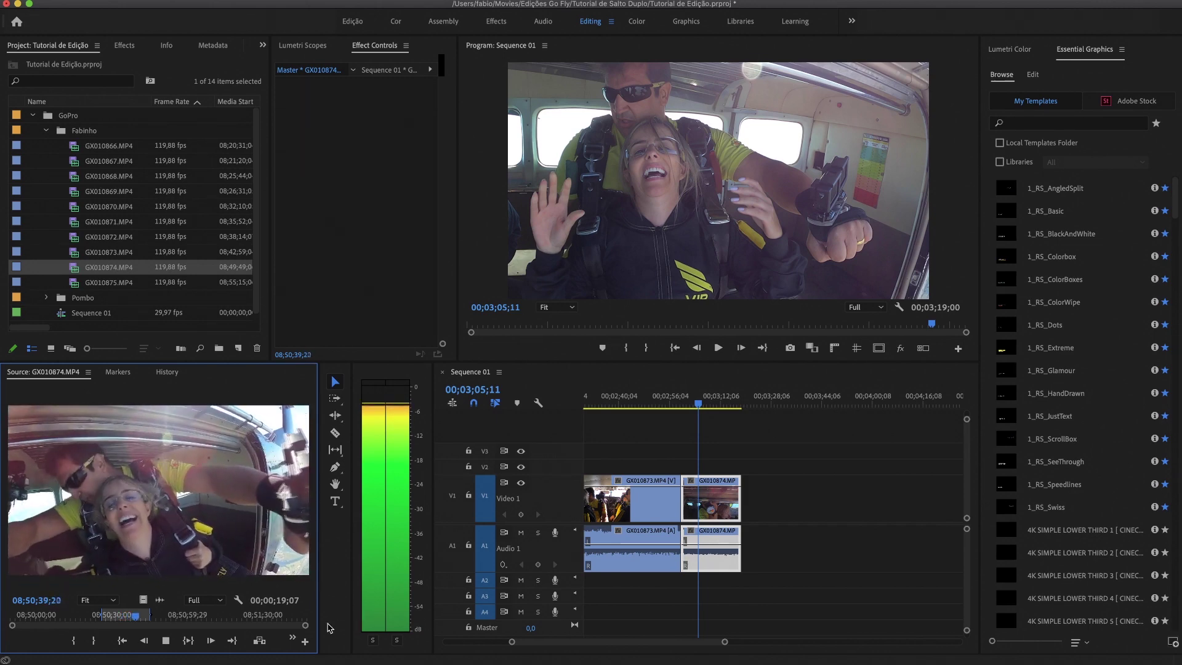
pyautogui.press('space')
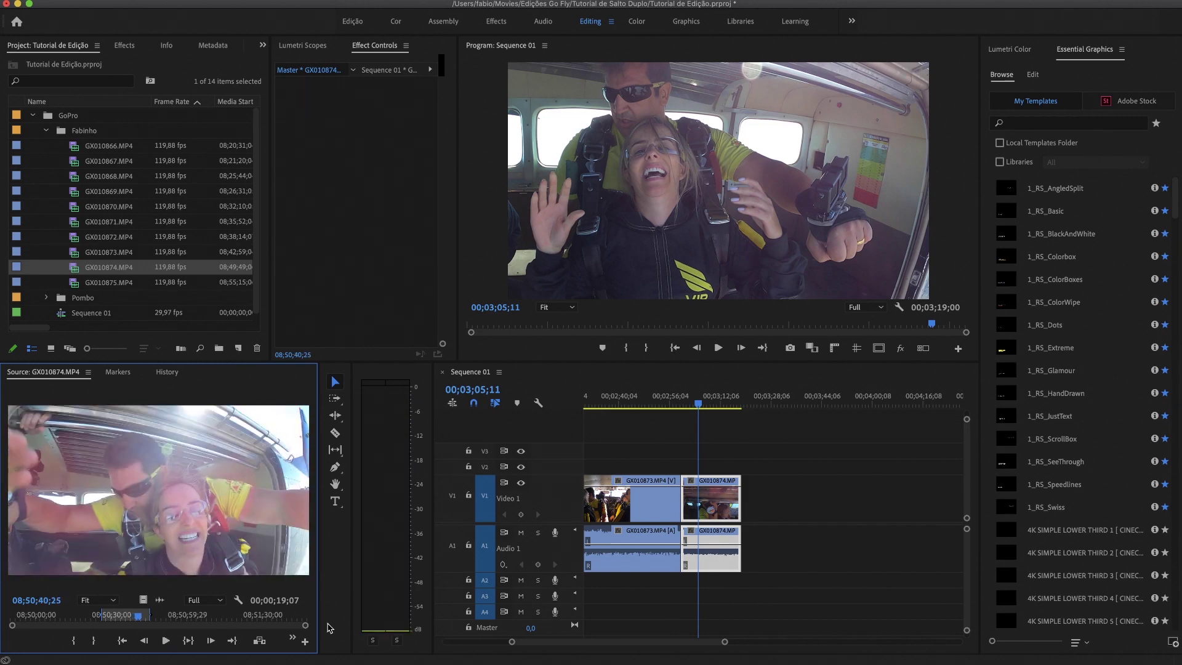
pyautogui.hotkey('shift', 'Right')
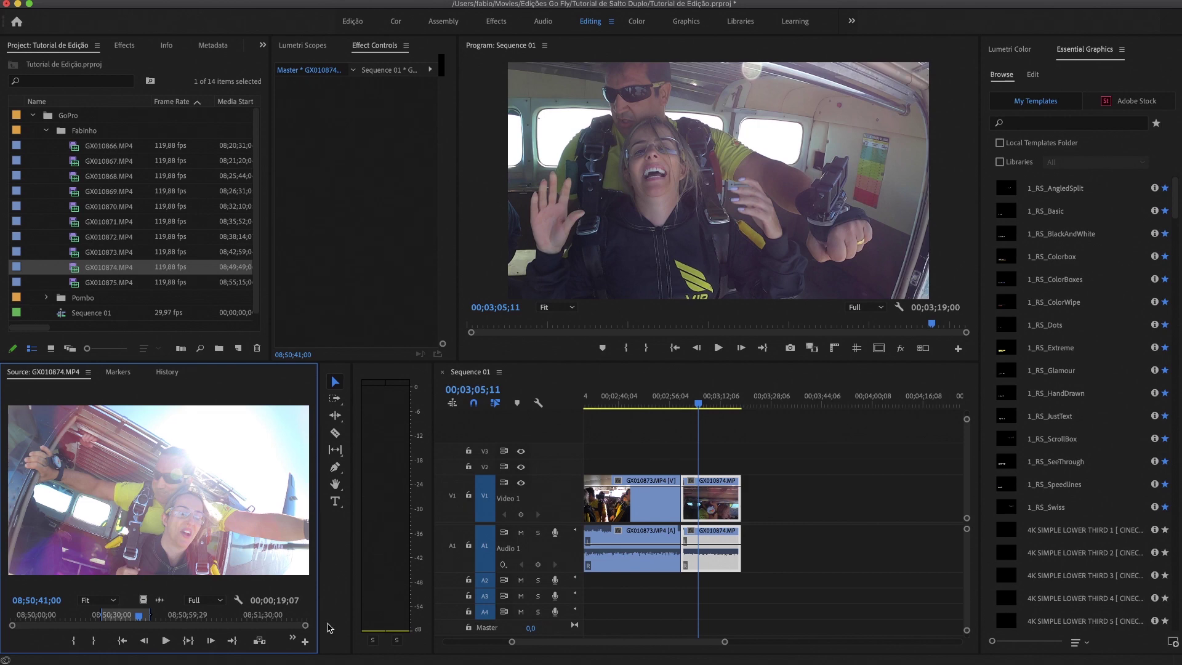
pyautogui.press('i')
# - Mark an Out point at 08;50;43;18, place only the video of this exit part at the end of V1, and move the playhead to 00;03;19;00
pyautogui.press('space')
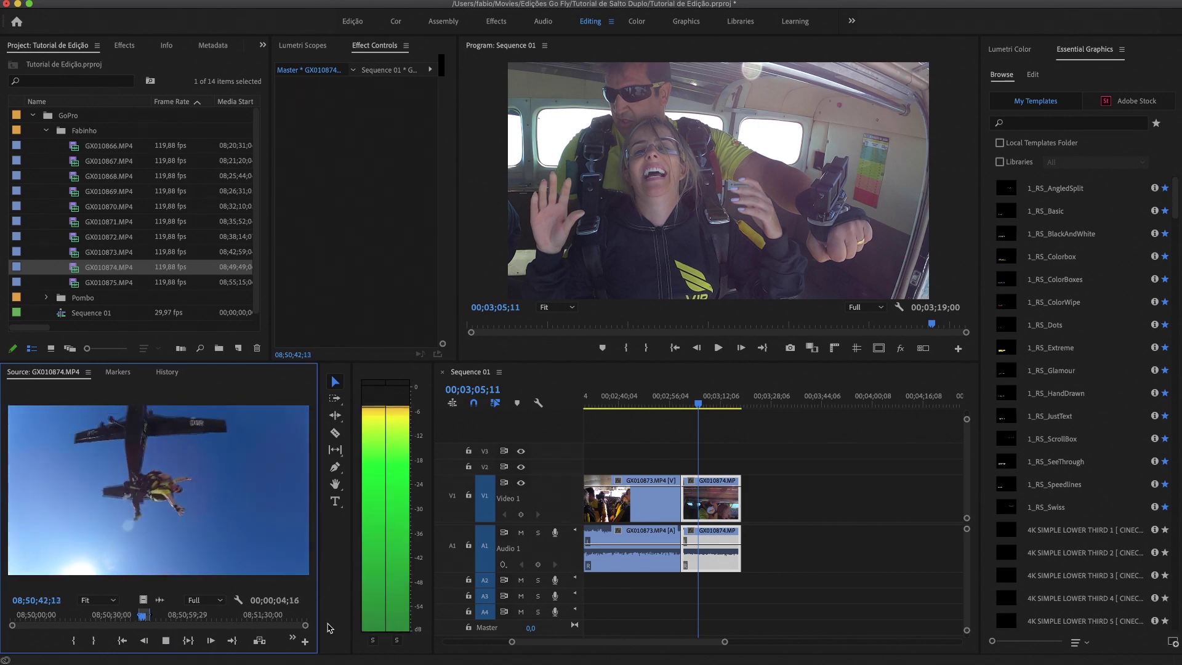
pyautogui.press('space')
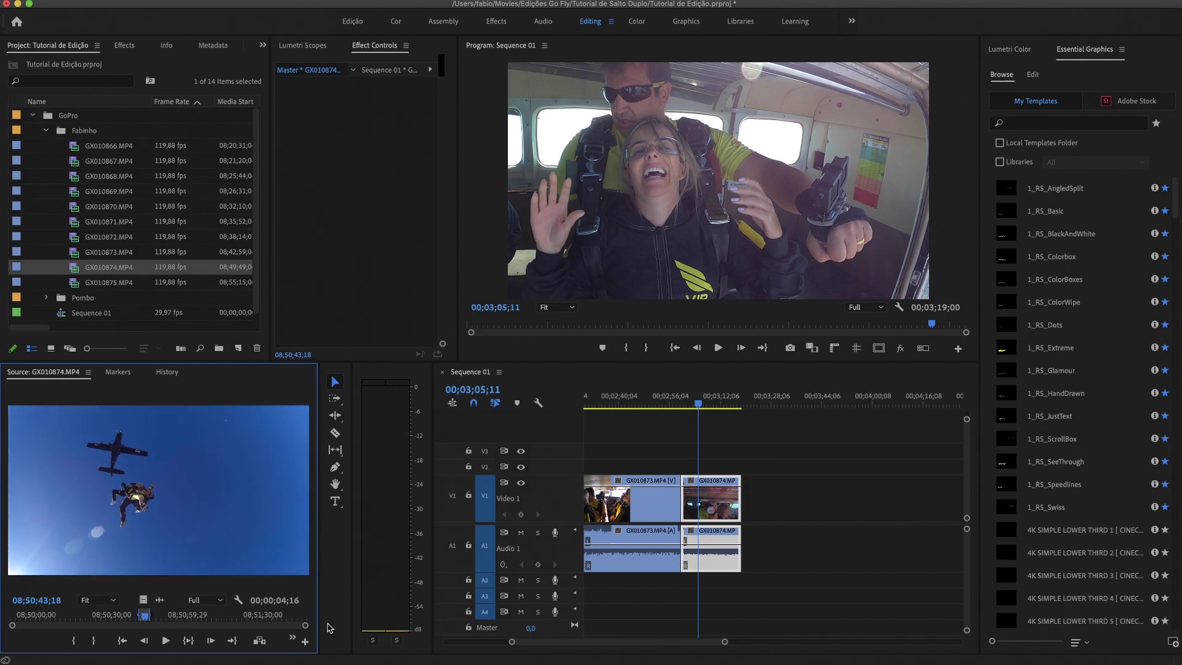
pyautogui.press('o')
pyautogui.moveTo(142, 600); pyautogui.dragTo(747, 519)
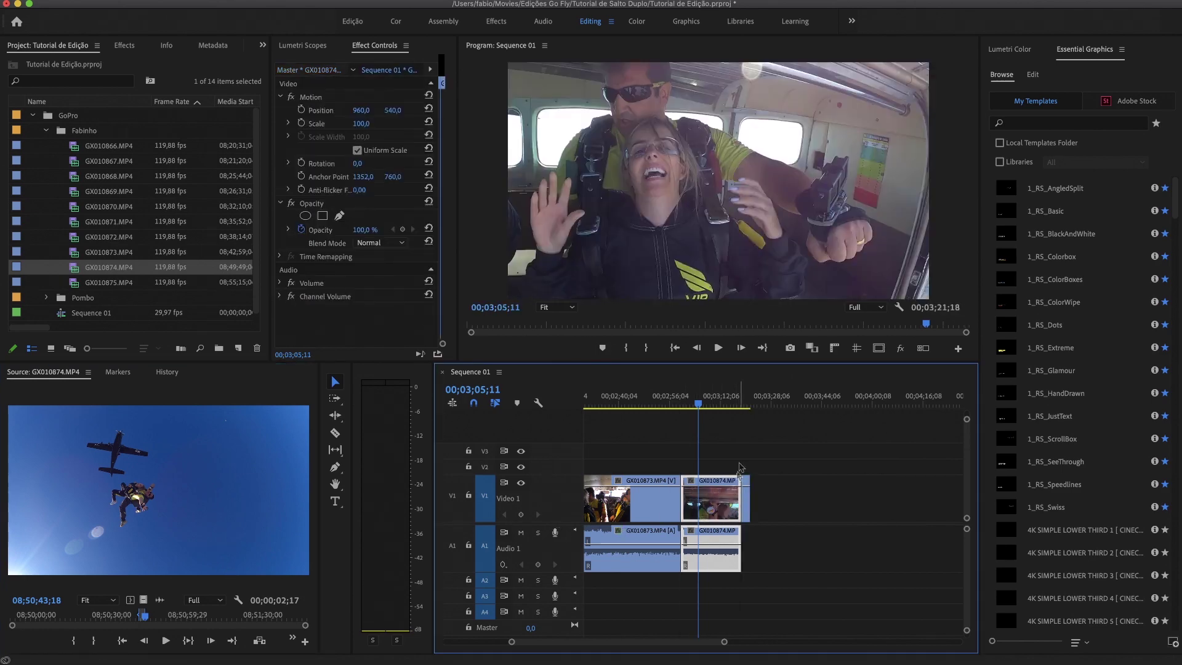
pyautogui.click(746, 399)
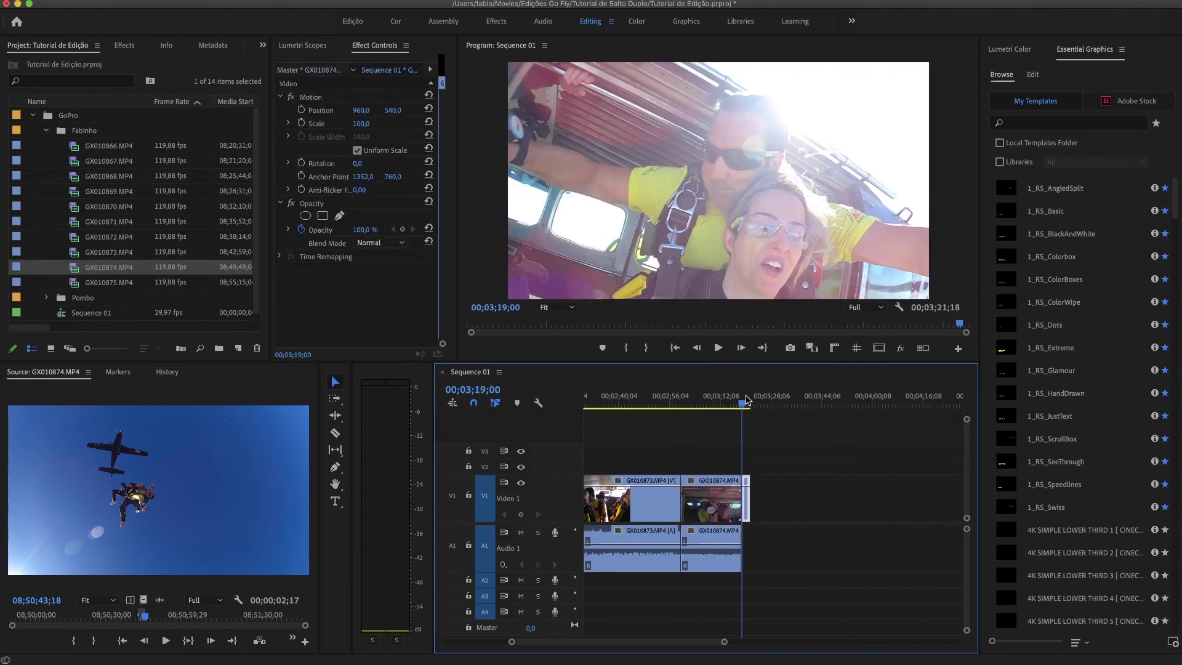
# - Slow the repeated exit clip at the end of V1 to a speed of 25%
pyautogui.press('=')
pyautogui.press('=')
pyautogui.press('=')
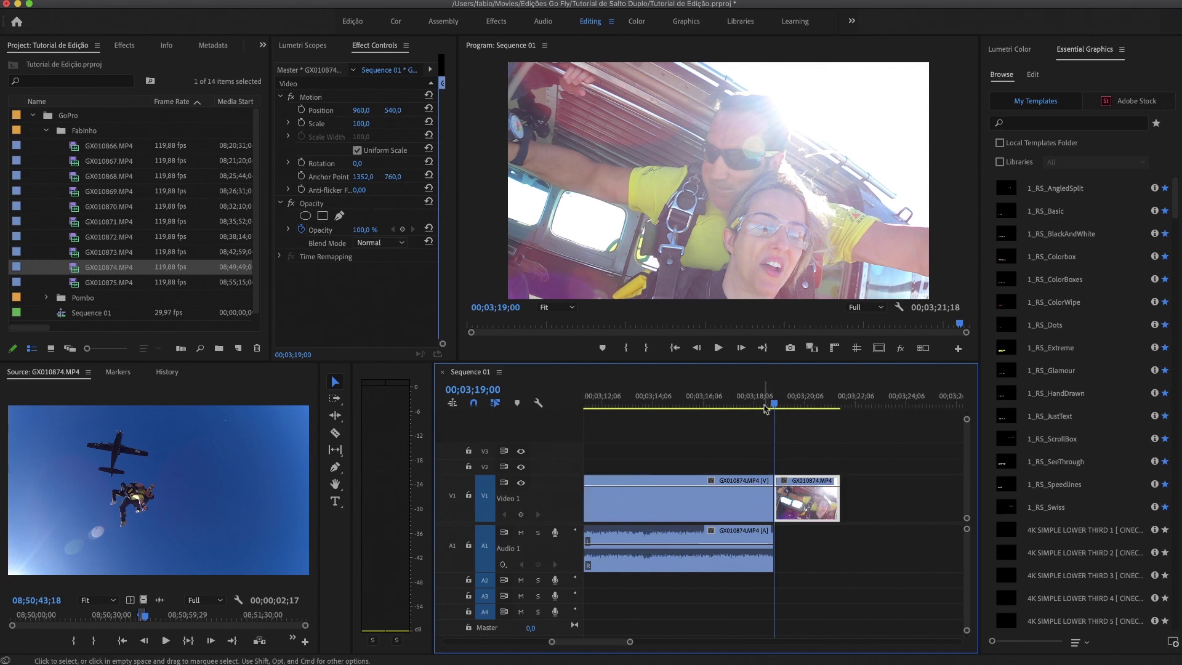
pyautogui.press('-')
pyautogui.press('-')
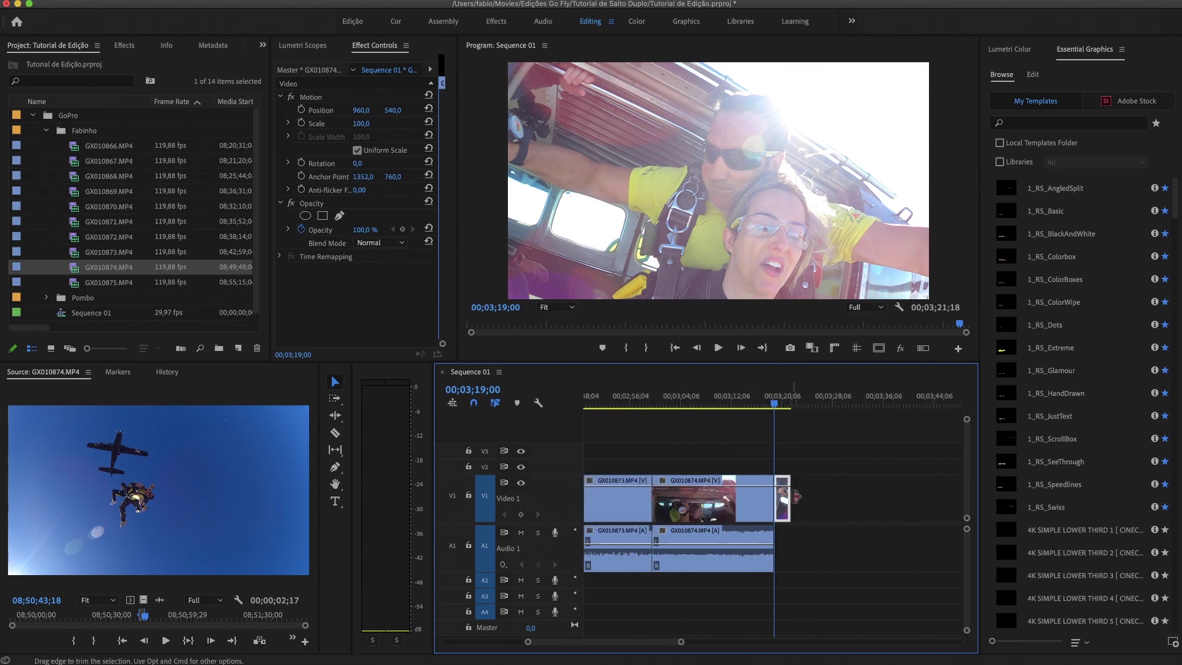
pyautogui.press('=')
pyautogui.press('=')
pyautogui.hscroll(1, 805, 498)
pyautogui.press('=')
pyautogui.press('-')
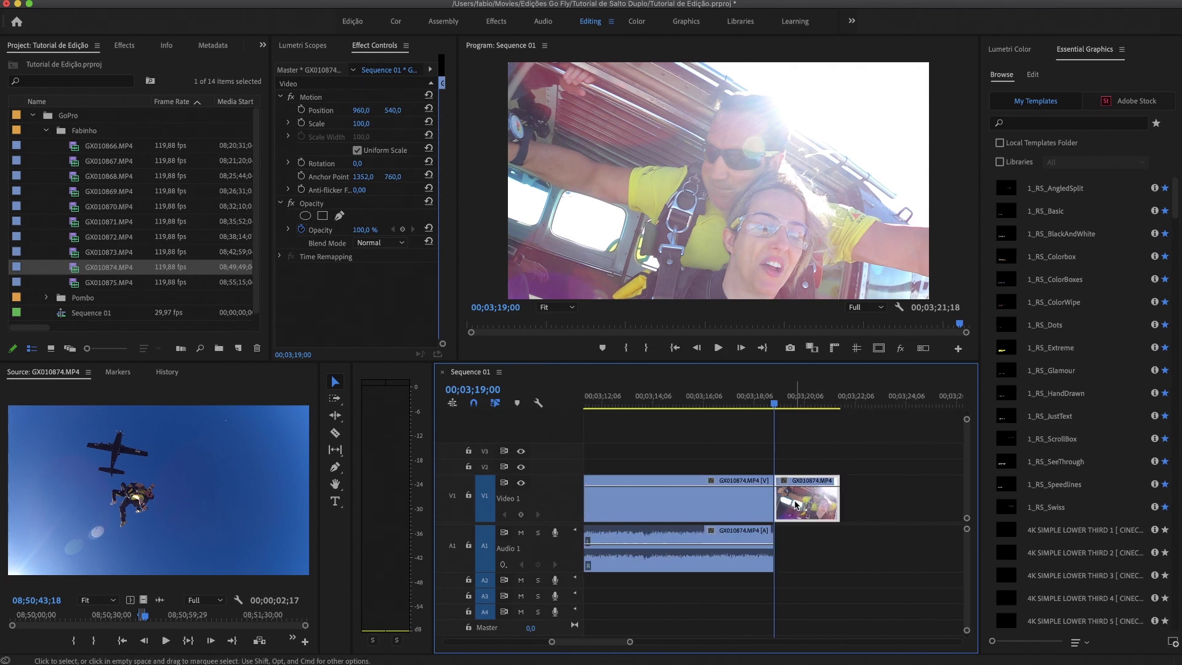
pyautogui.rightClick(795, 505)
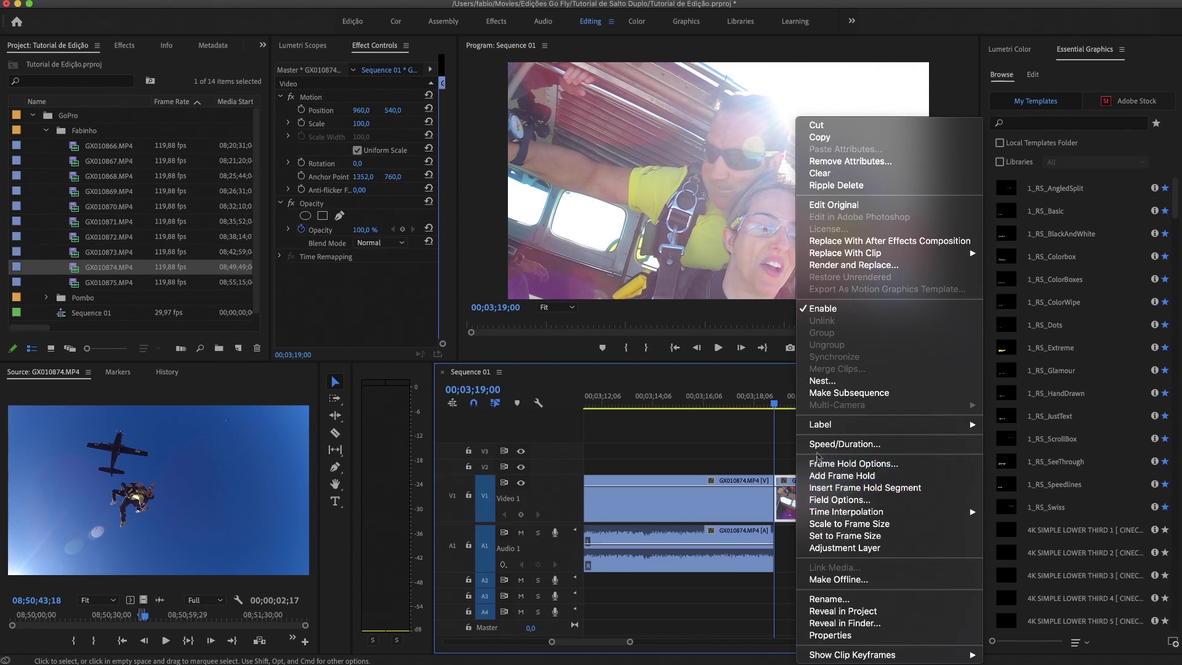
pyautogui.click(820, 453)
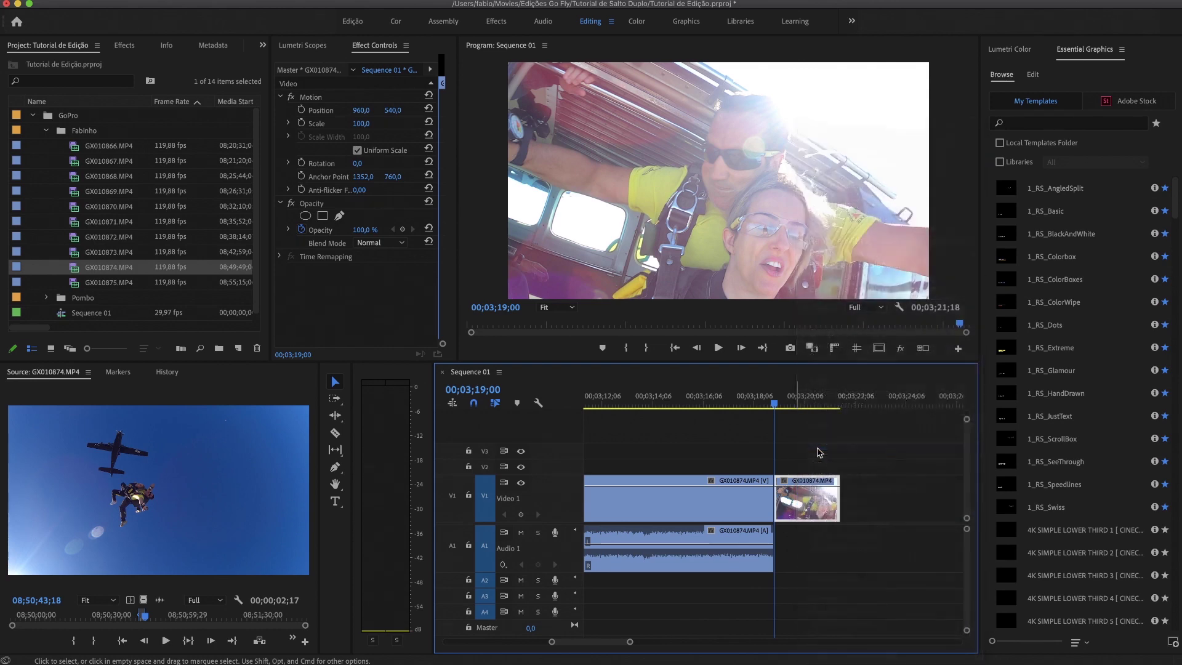
pyautogui.moveTo(405, 53); pyautogui.dragTo(537, 232)
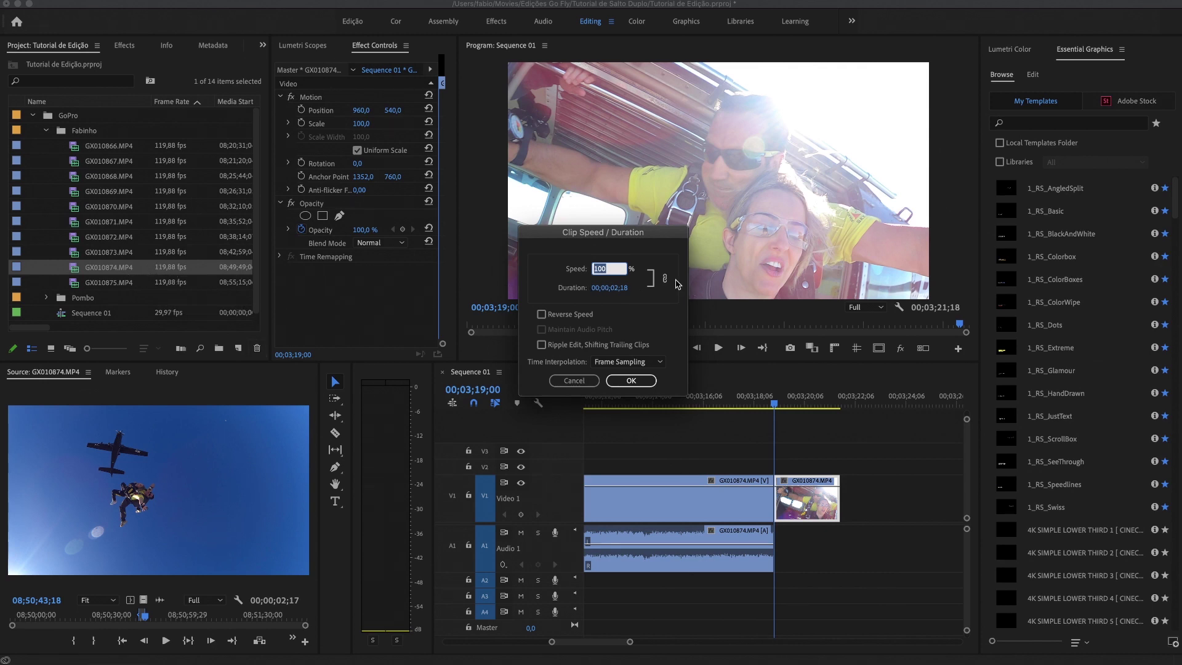
pyautogui.write('25')
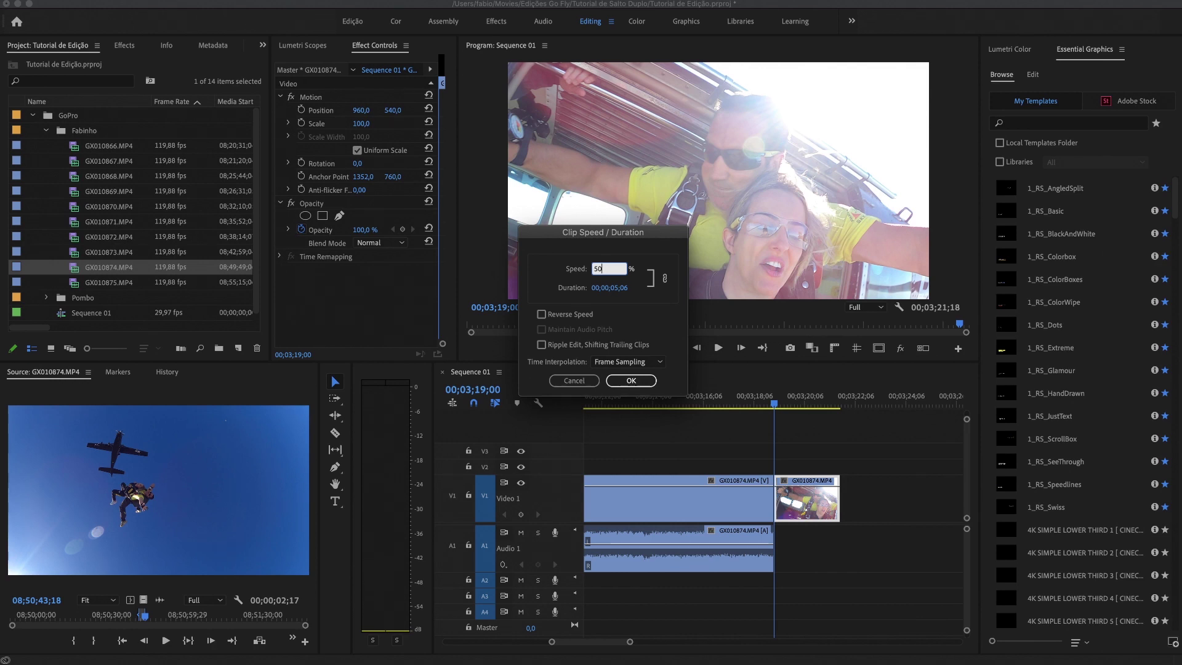
pyautogui.write('25')
pyautogui.click(632, 380)
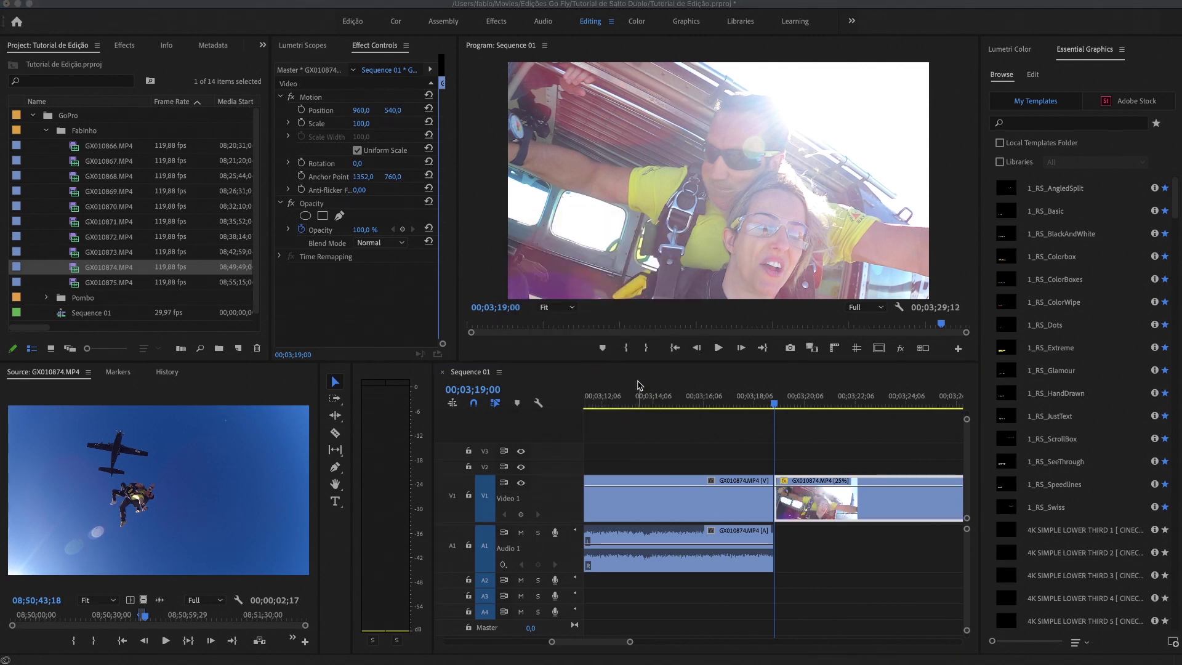
# - Play the slowed exit clip from 00;03;19;00 to near its end to check the slow motion
pyautogui.press('-')
pyautogui.press('-')
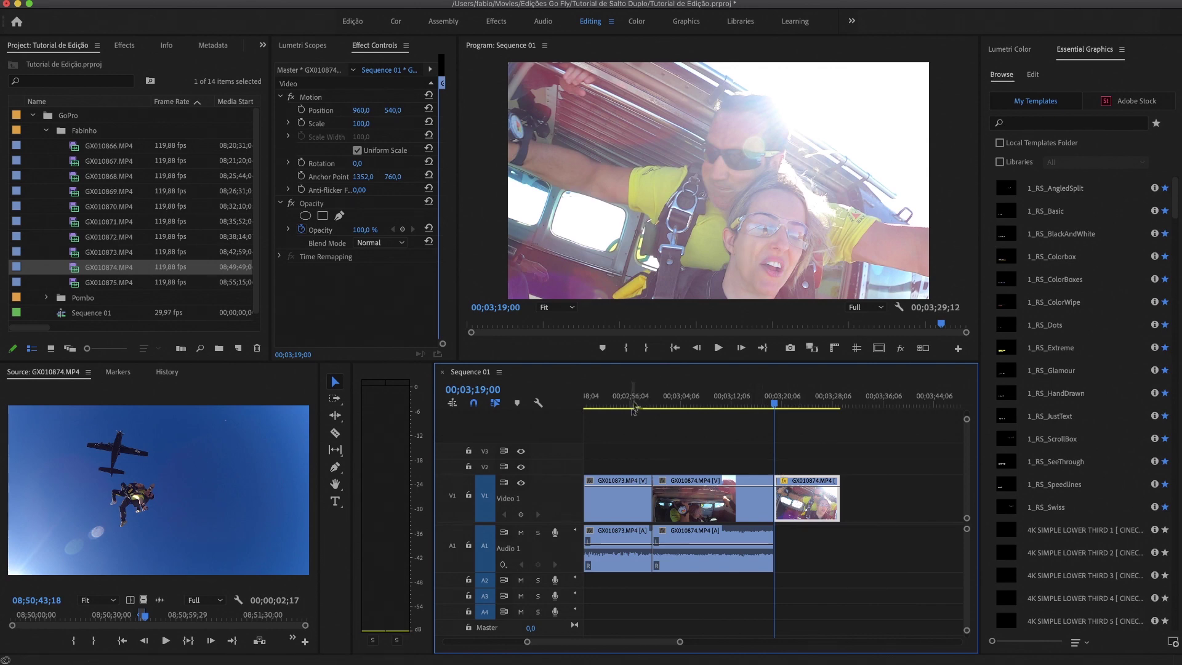
pyautogui.press('space')
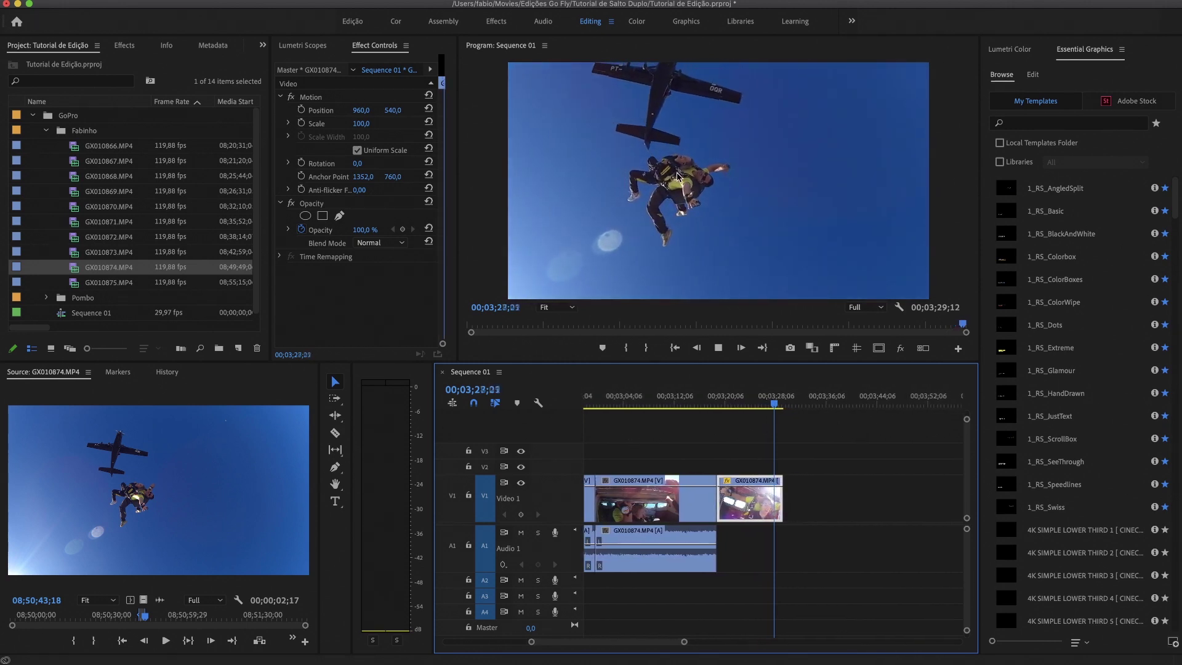
pyautogui.press('space')
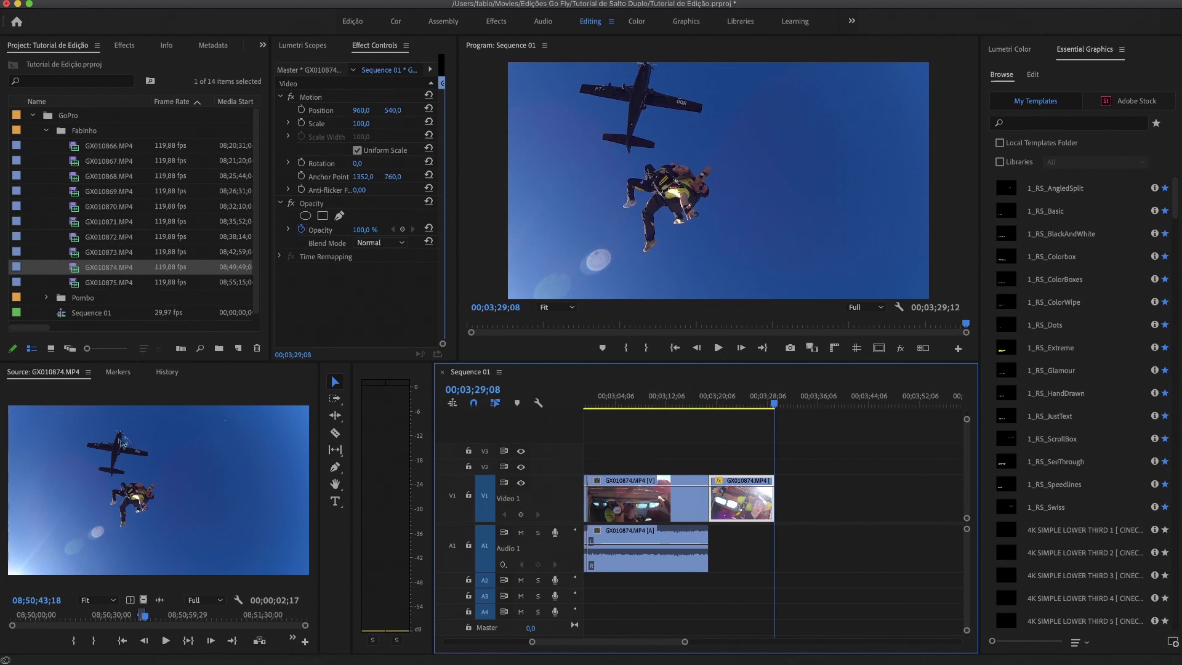
# - Mark 08;50;52;12 to 08;50;55;22 in GX010874.MP4 and place only the video of this freefall part after the slowed exit clip on V1
pyautogui.moveTo(145, 616); pyautogui.dragTo(176, 625)
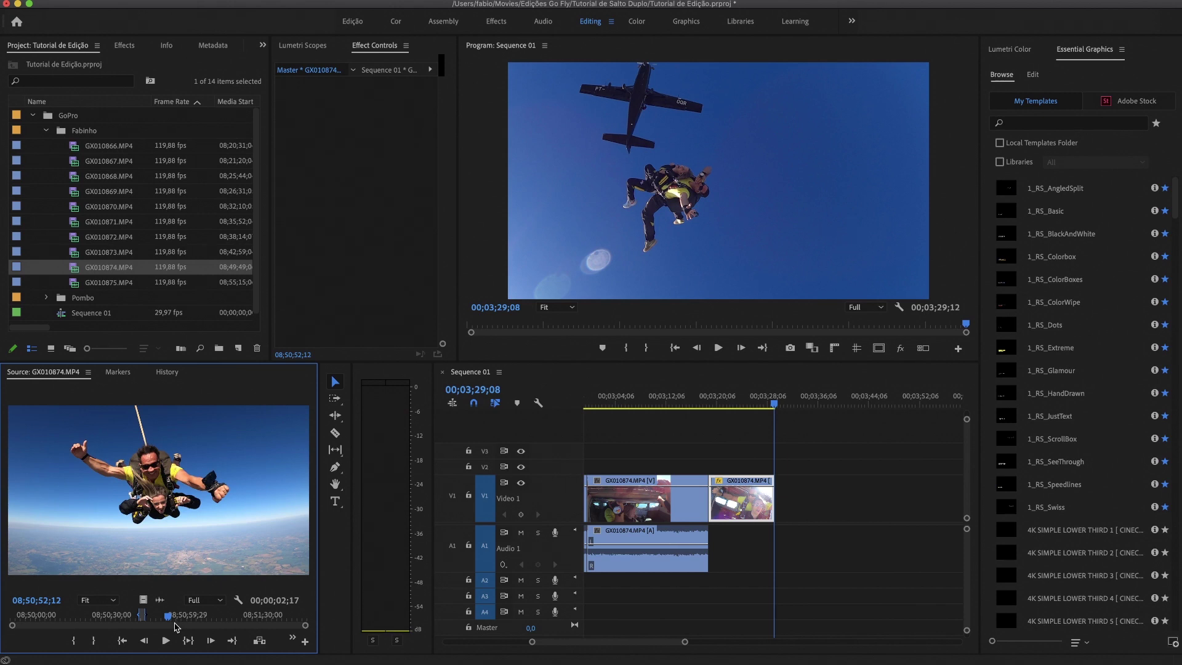
pyautogui.press('i')
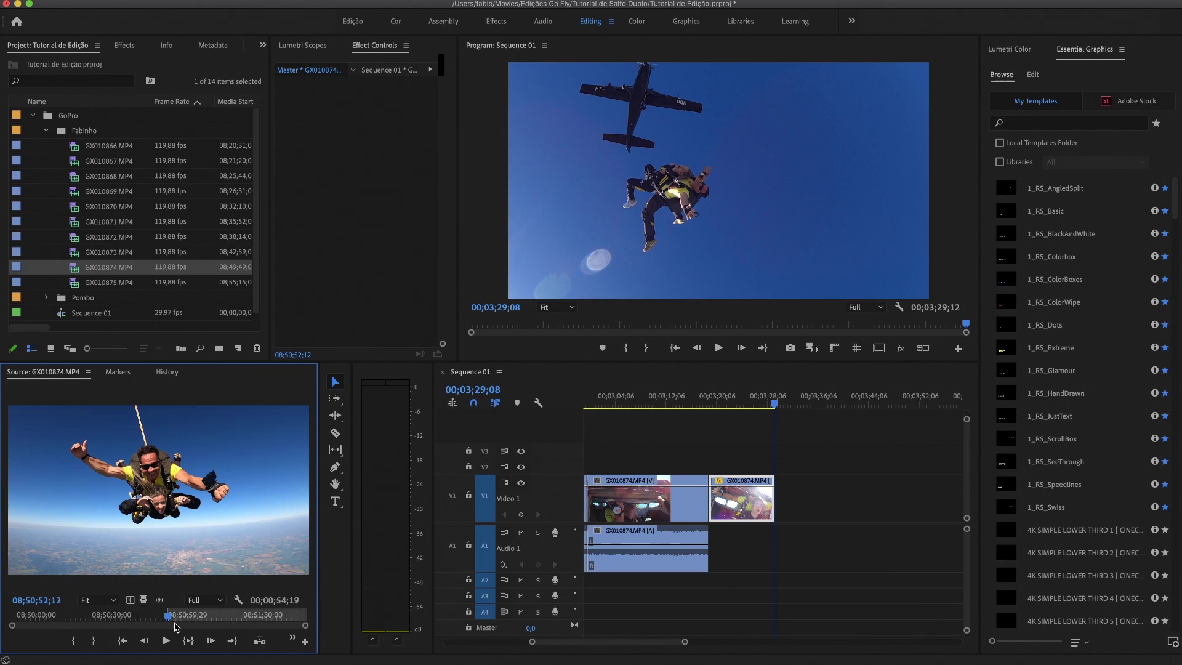
pyautogui.press('space')
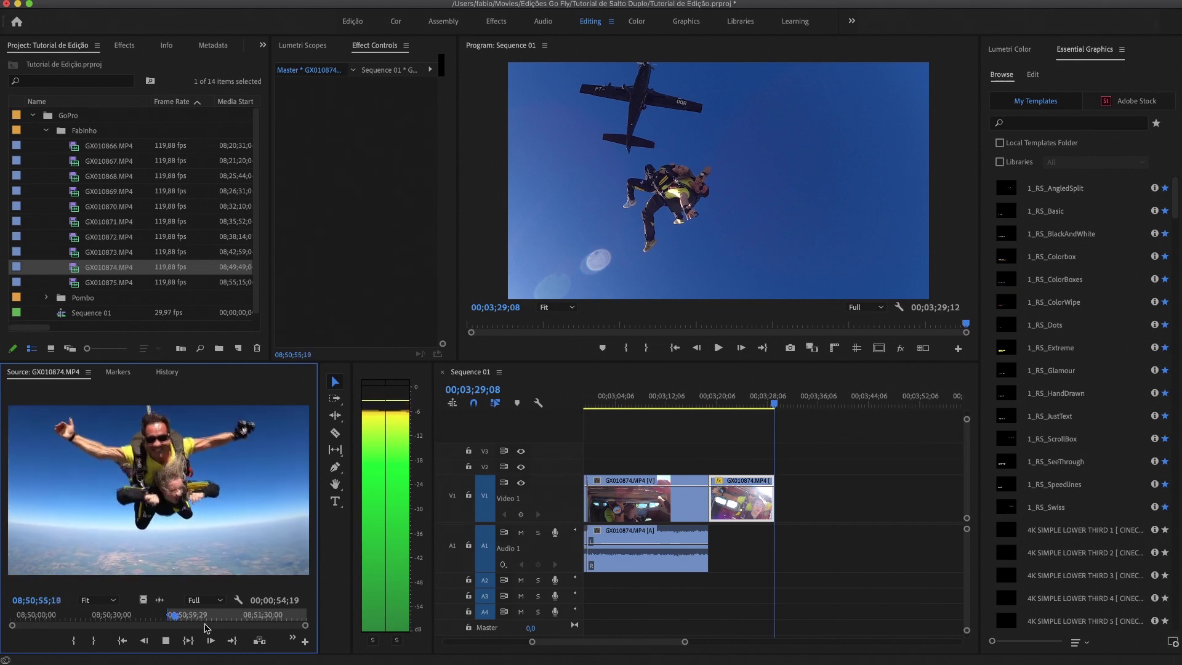
pyautogui.press('space')
pyautogui.press('o')
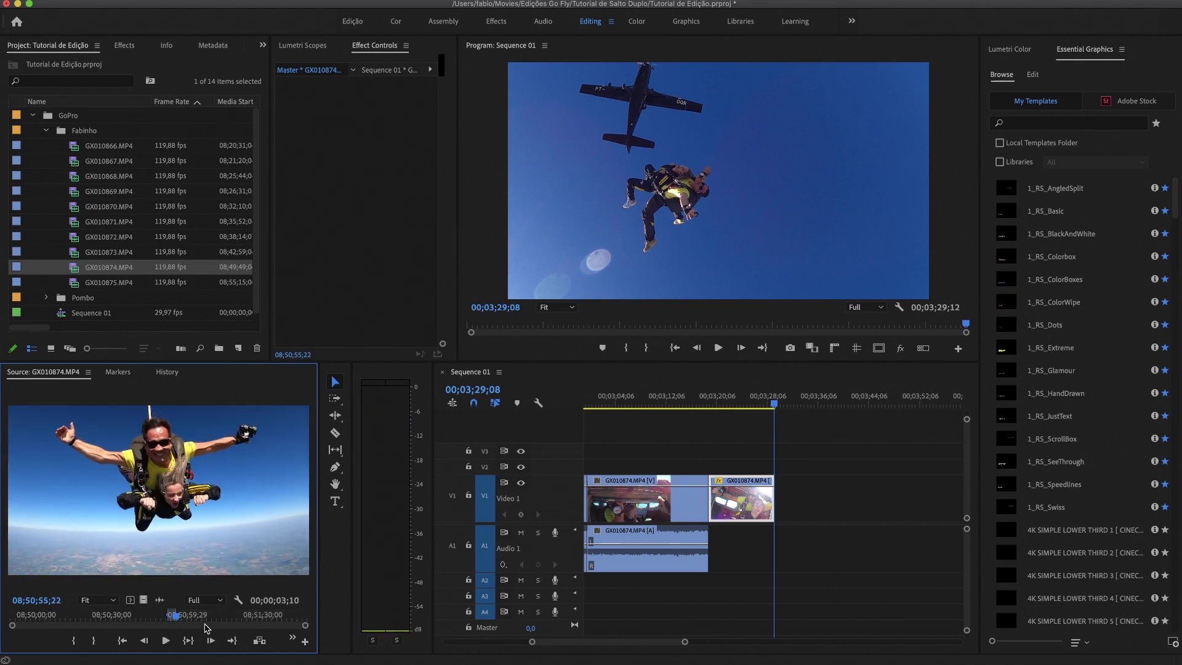
pyautogui.moveTo(144, 599); pyautogui.dragTo(786, 509)
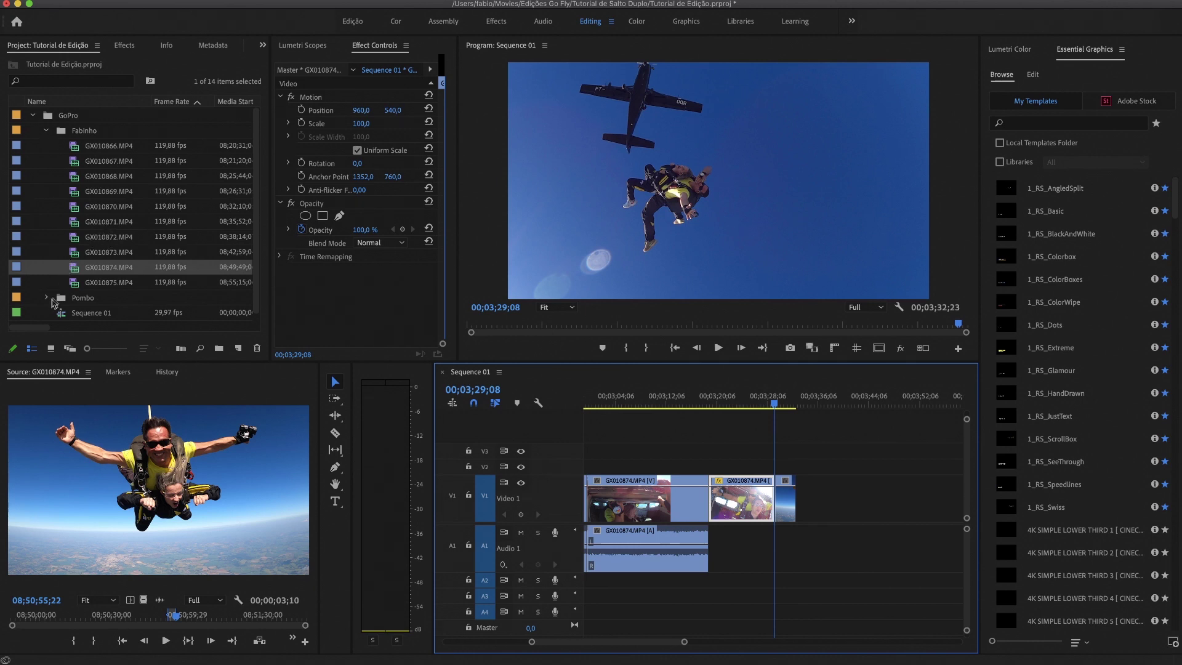
# - Open GH012779.MP4 from the second camera's bin in the source view and mark its In point at 22:25:27:26, at the aircraft door
pyautogui.click(93, 299)
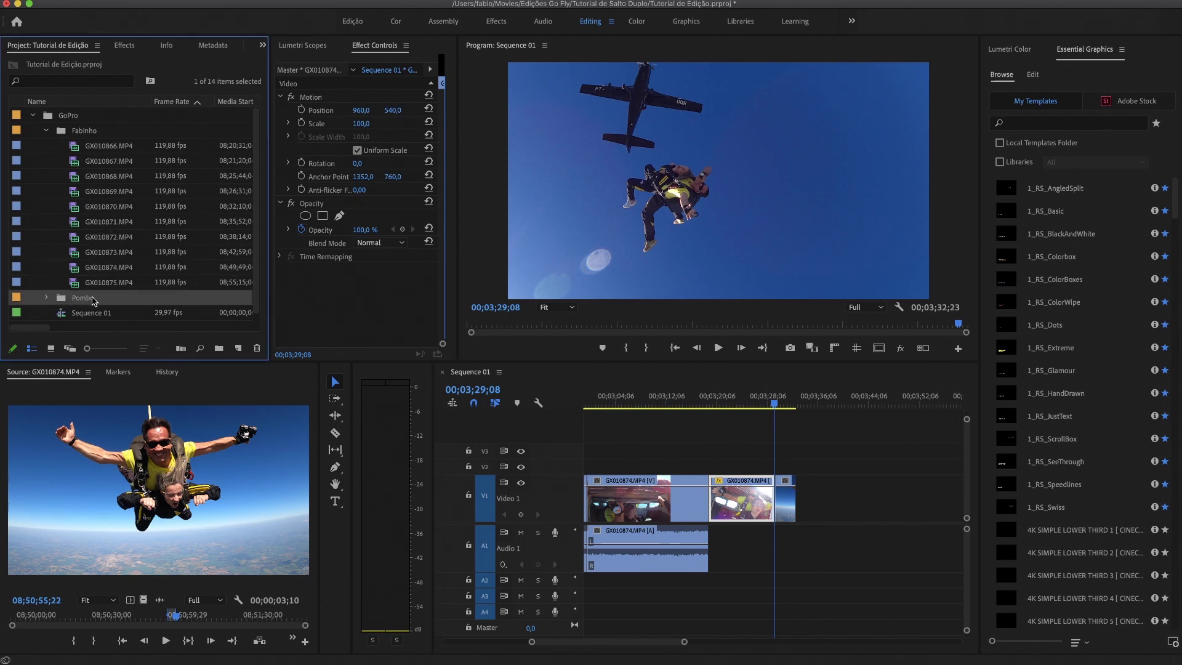
pyautogui.click(47, 298)
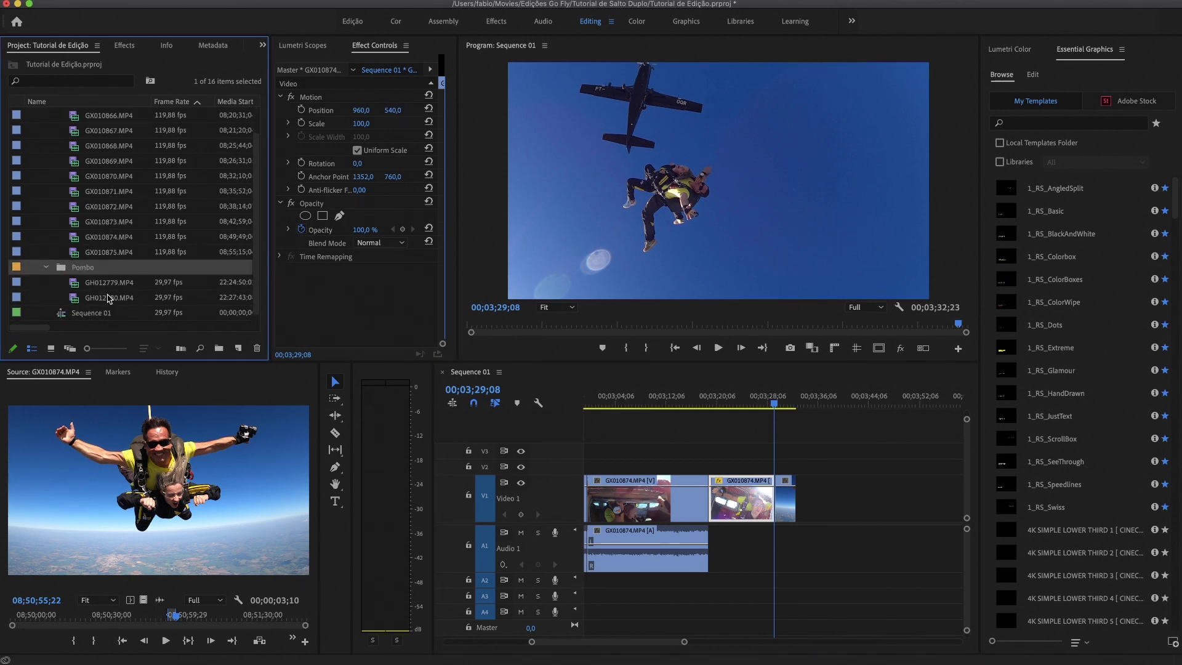
pyautogui.doubleClick(72, 285)
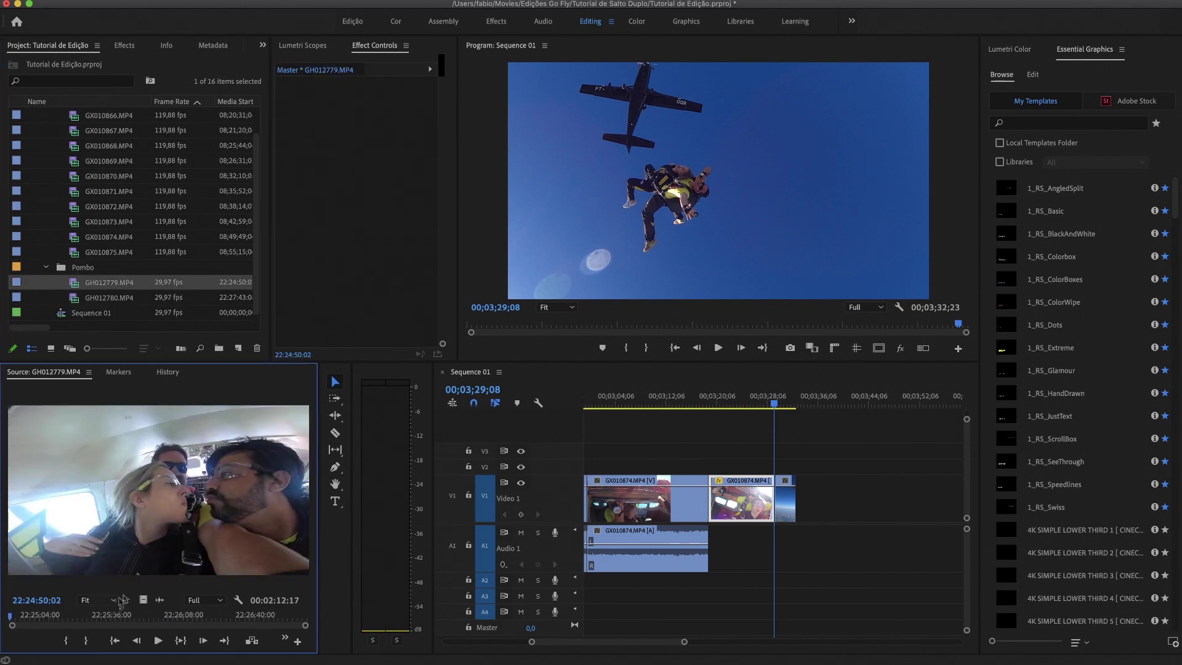
pyautogui.press('space')
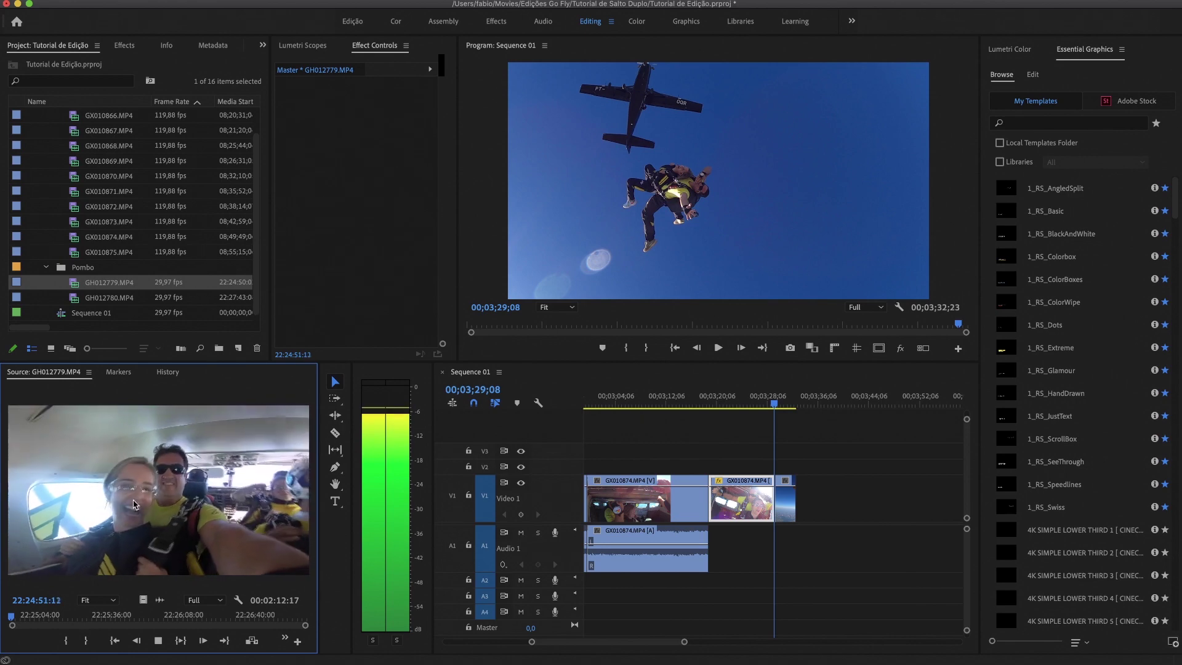
pyautogui.press('space')
pyautogui.moveTo(52, 619); pyautogui.dragTo(80, 618)
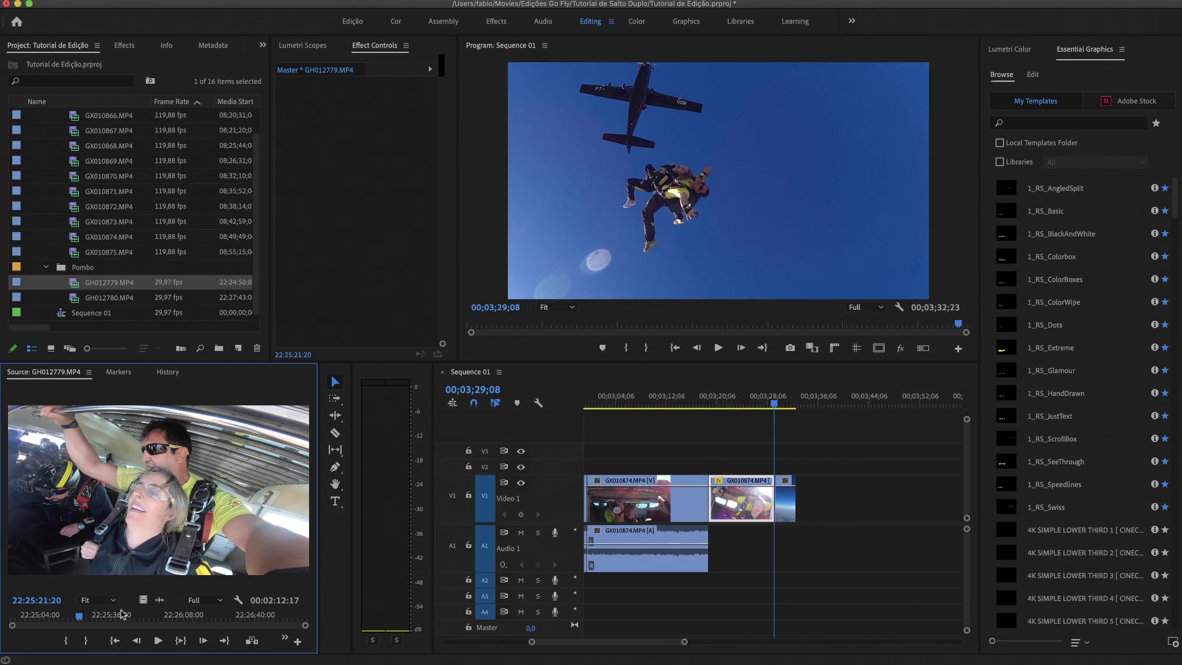
pyautogui.moveTo(108, 618); pyautogui.dragTo(95, 617)
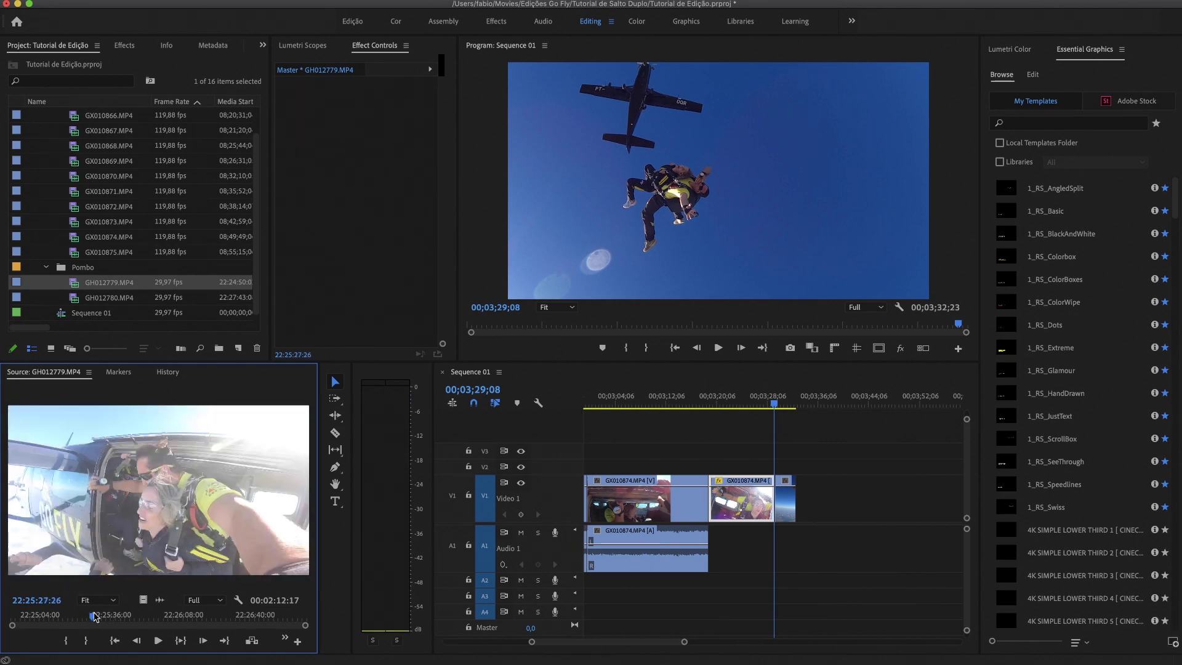
pyautogui.press('i')
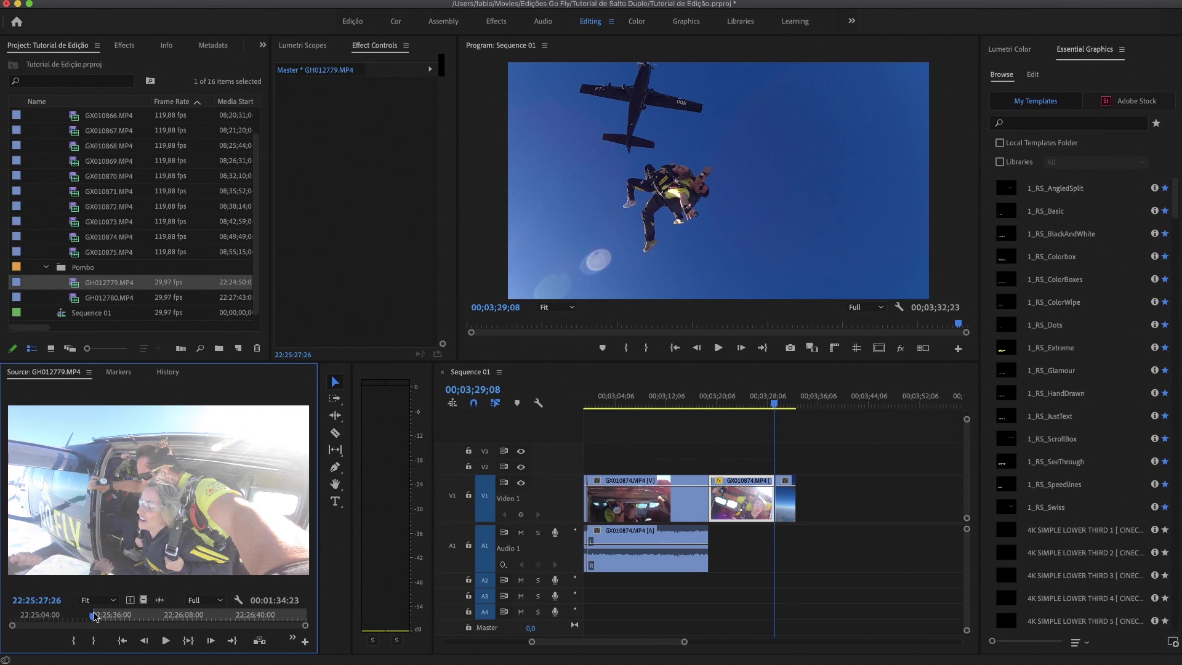
# - Play through the jump in GH012779.MP4 and mark its Out point at 22:25:31:15
pyautogui.press('space')
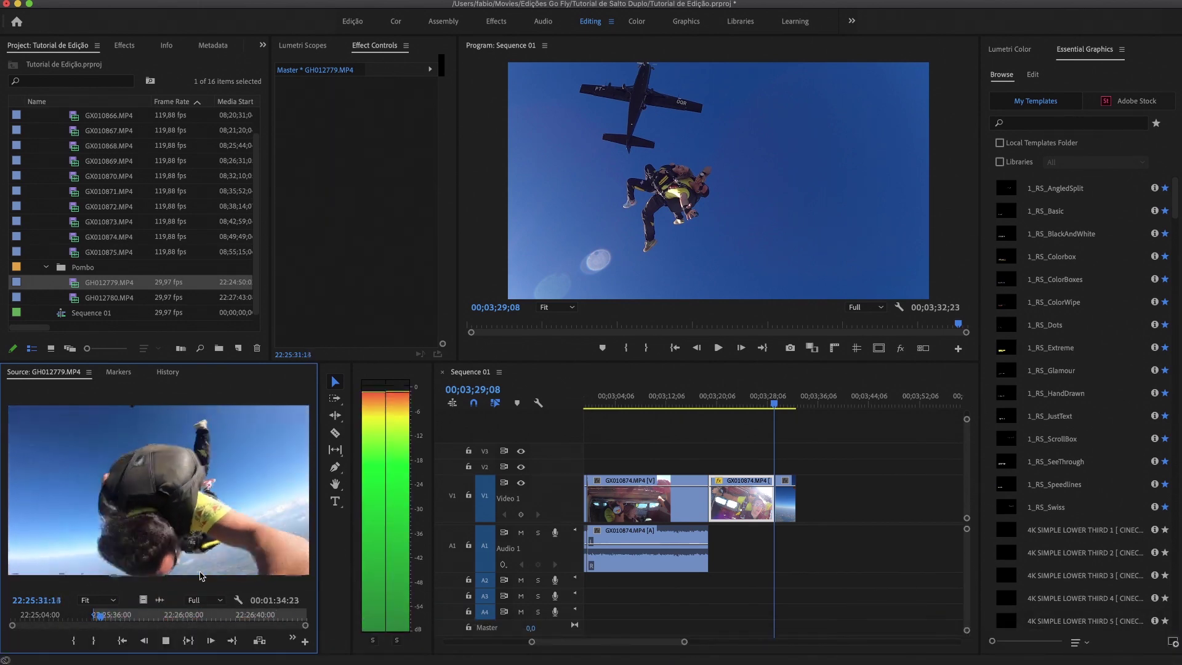
pyautogui.press('space')
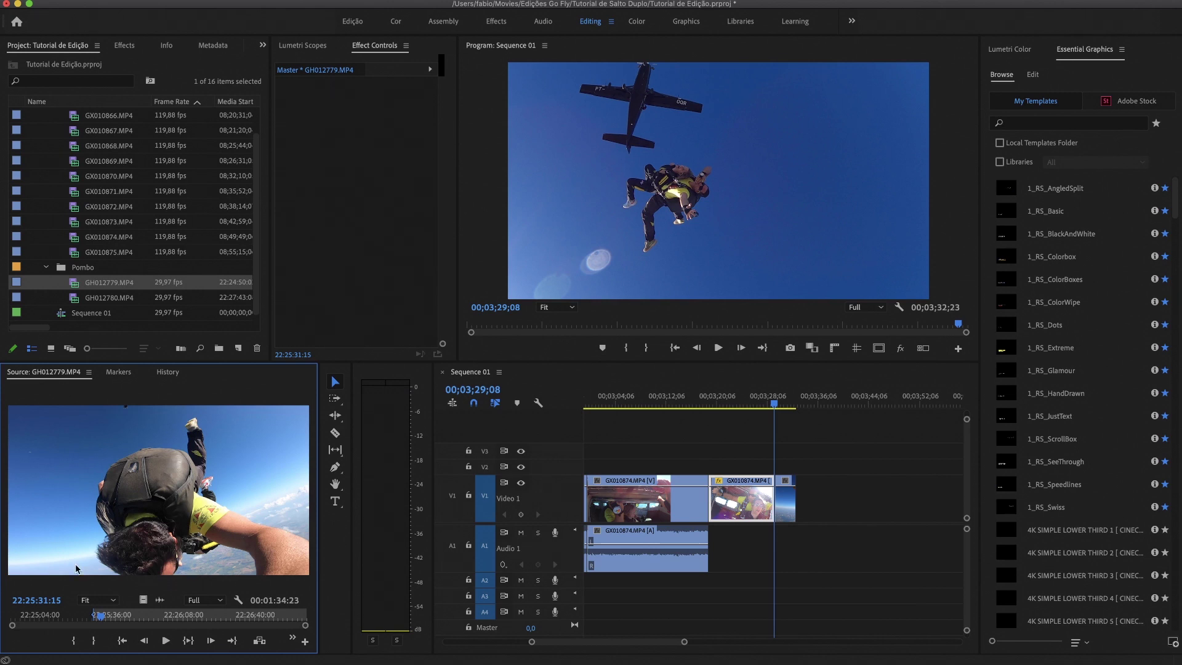
pyautogui.press('o')
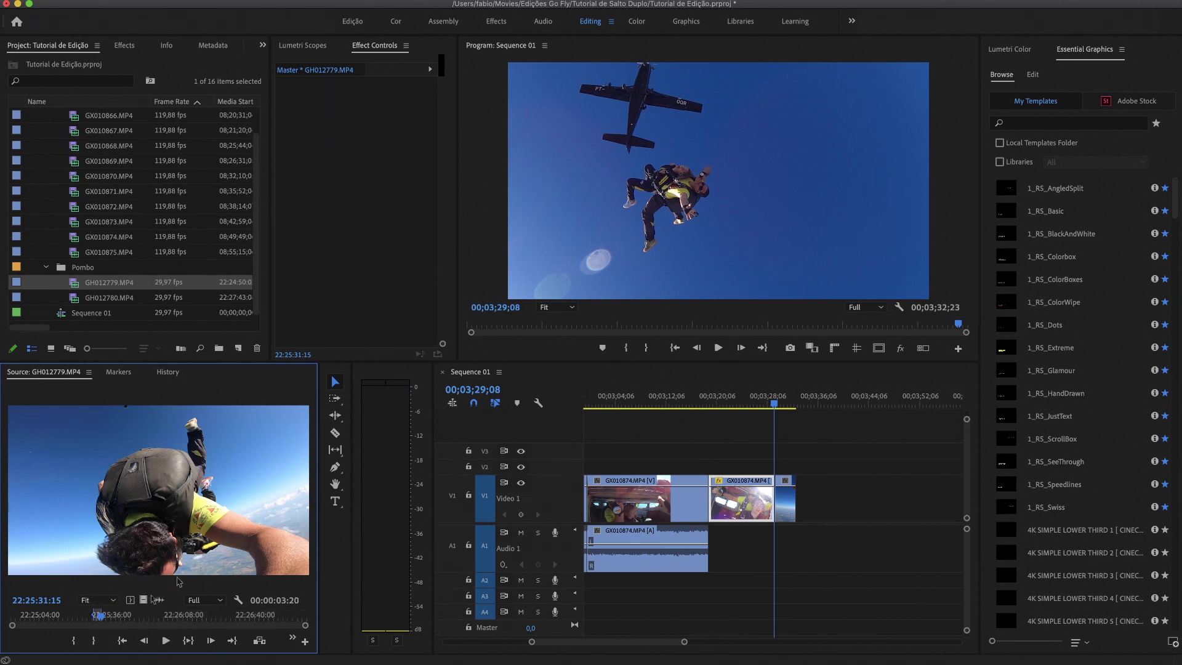
# - Review the exit in the sequence from 00;03;08;00 into the slow-motion clip, and replay the normal-speed jump up to 00;03;17;09
pyautogui.hscroll(-4, 662, 425)
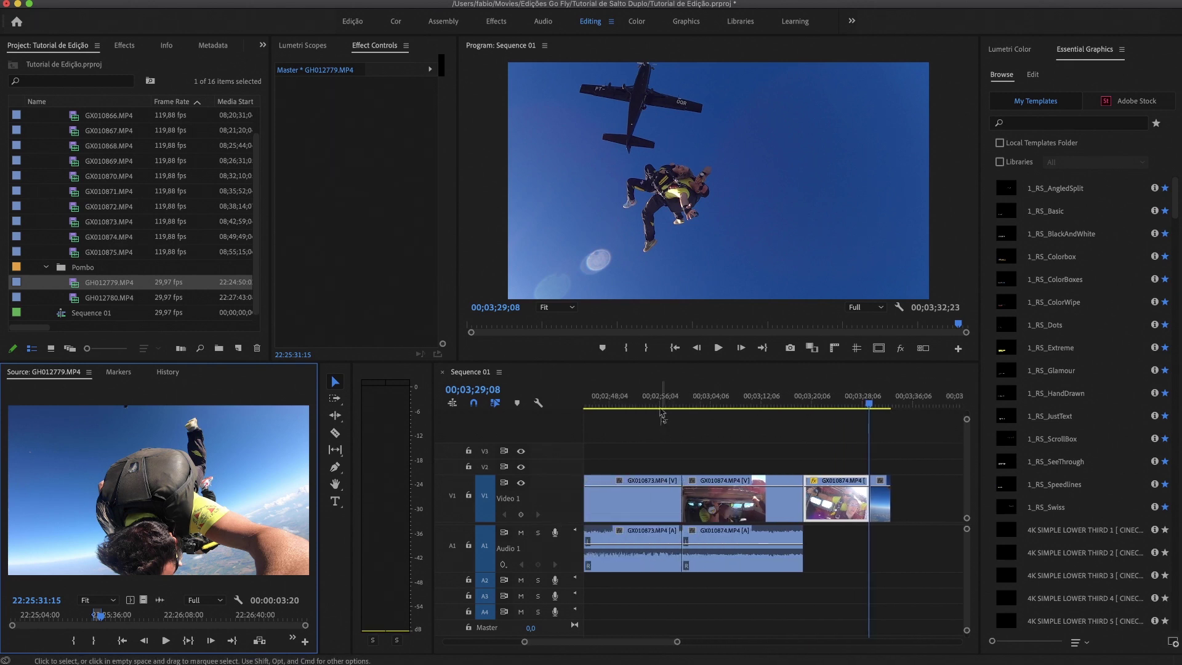
pyautogui.click(684, 406)
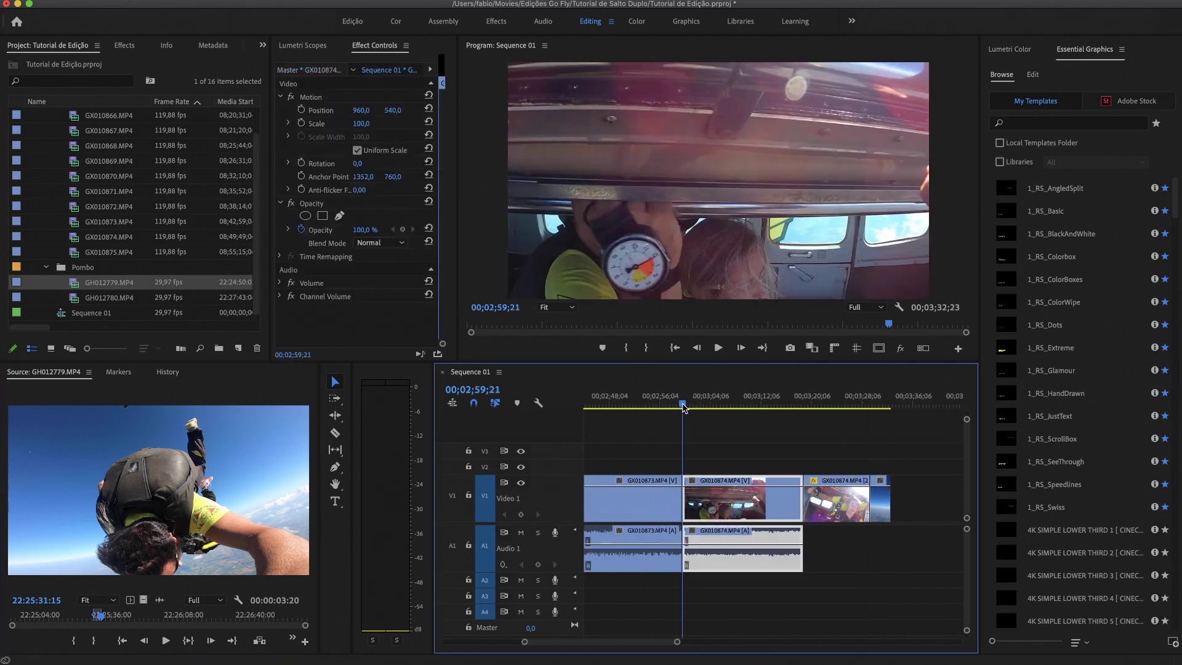
pyautogui.scroll(-3, 663, 412)
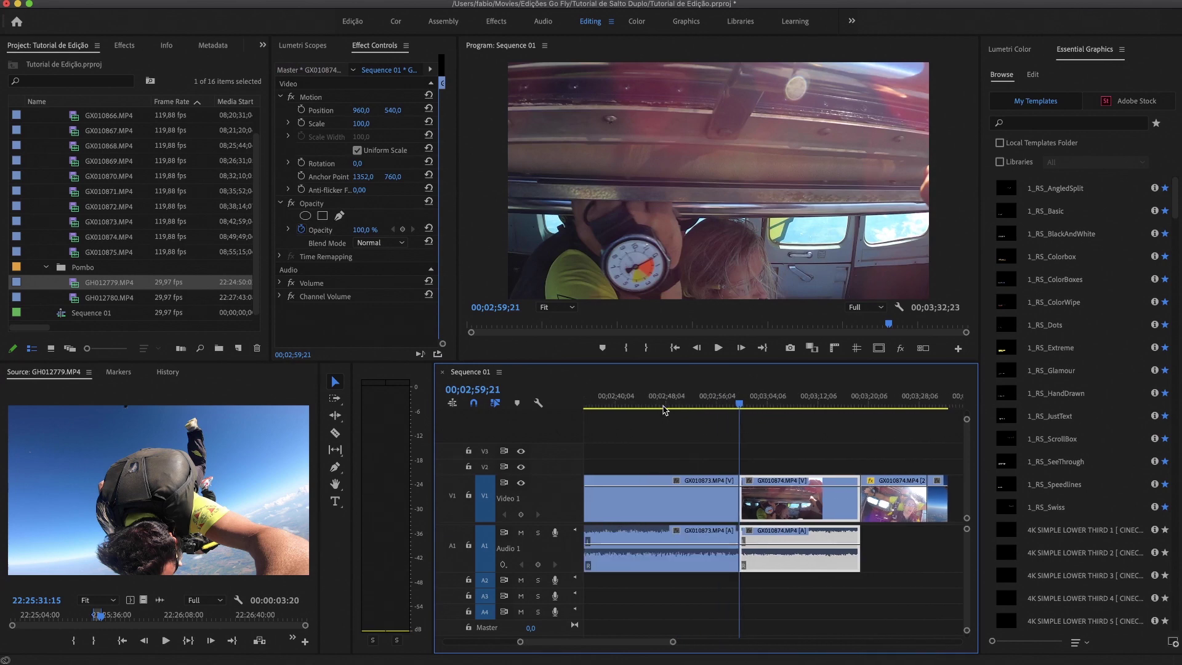
pyautogui.moveTo(733, 397); pyautogui.dragTo(757, 401)
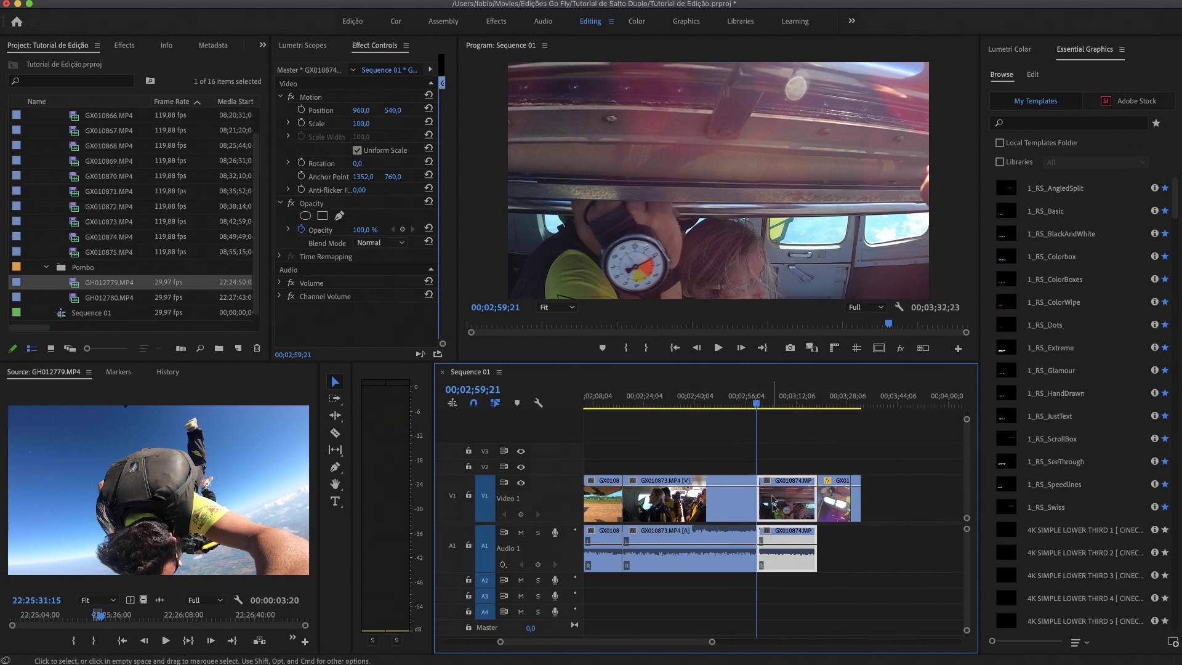
pyautogui.click(785, 405)
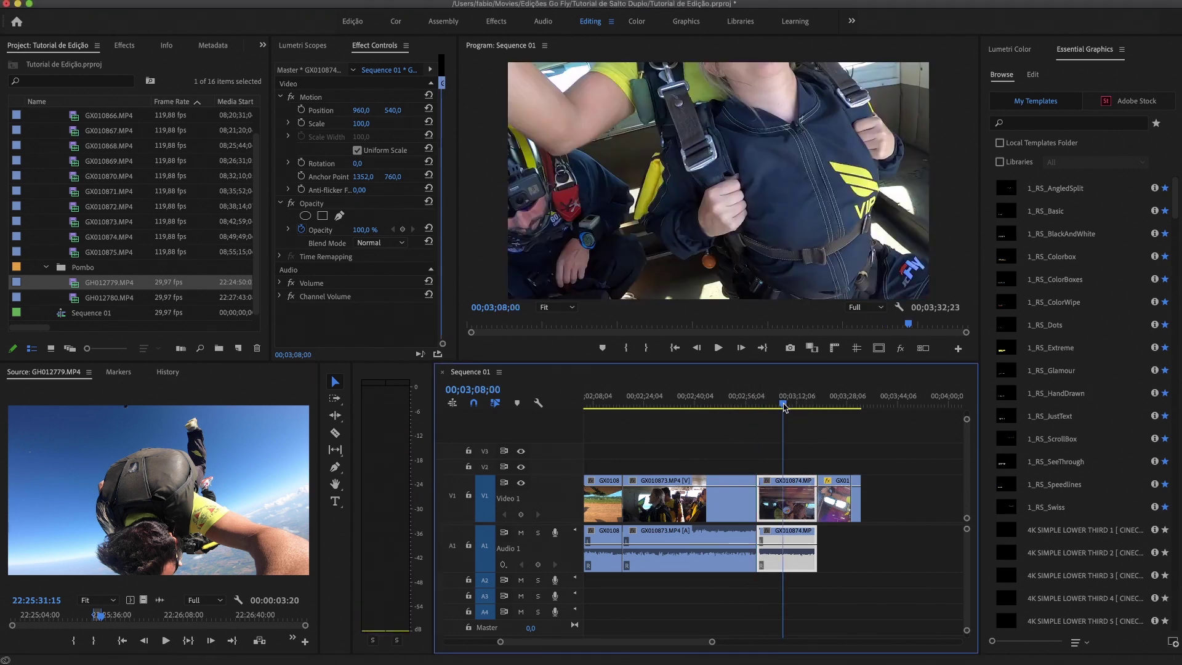
pyautogui.press('space')
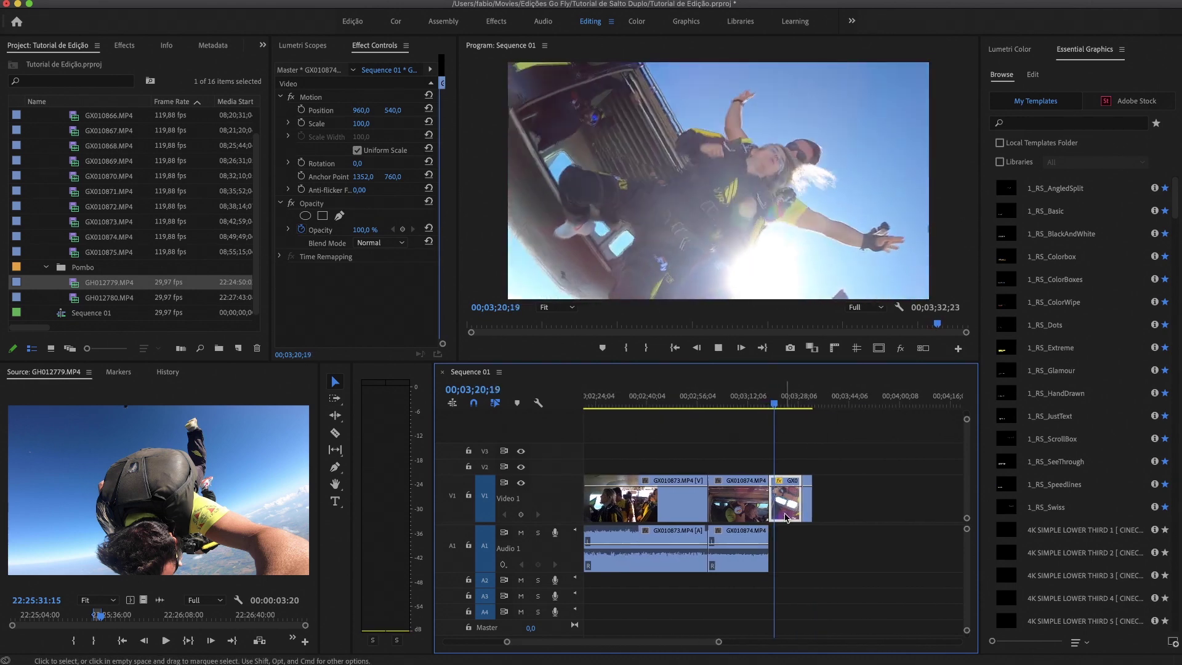
pyautogui.press('space')
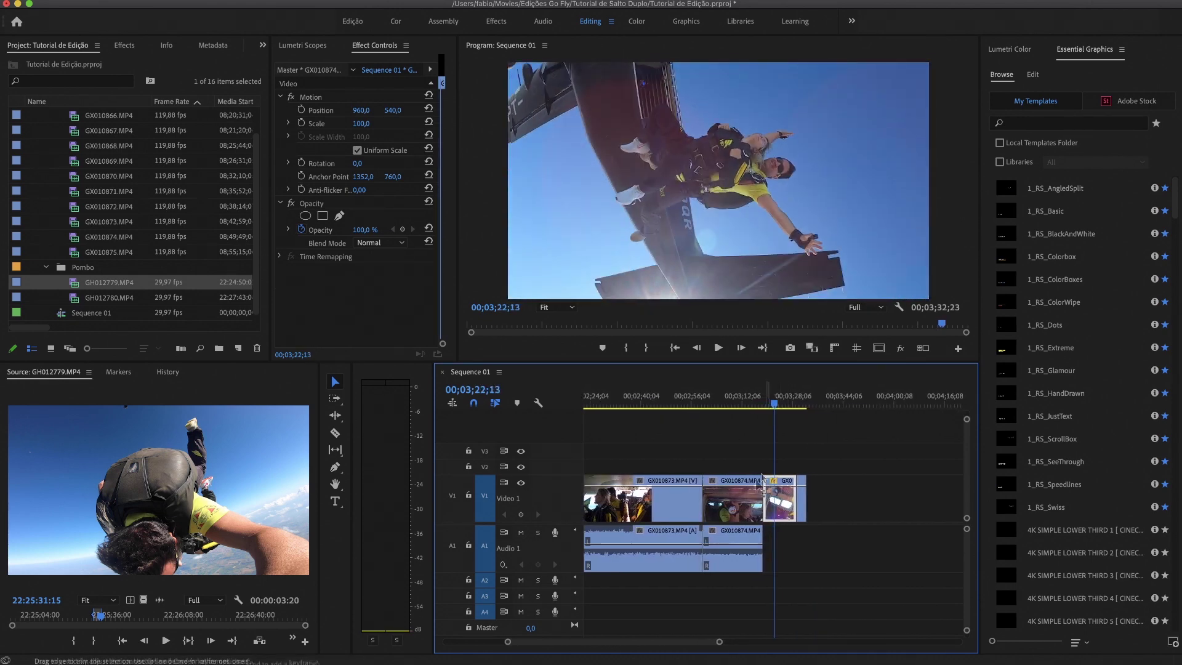
pyautogui.click(754, 399)
pyautogui.press('space')
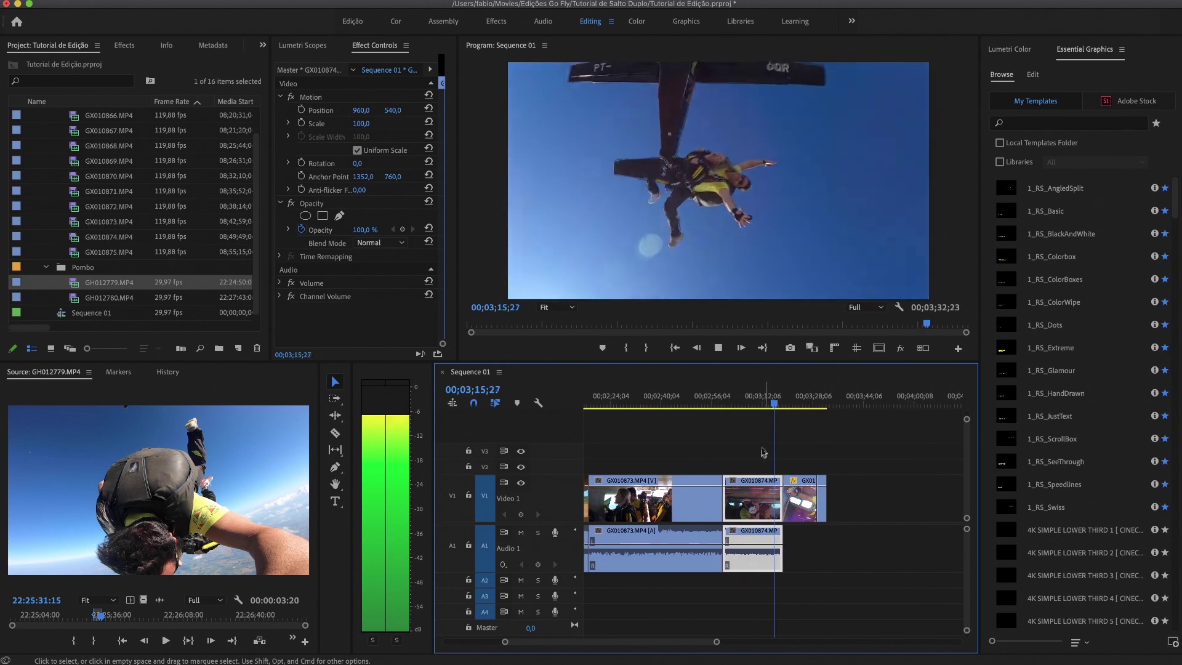
pyautogui.press('space')
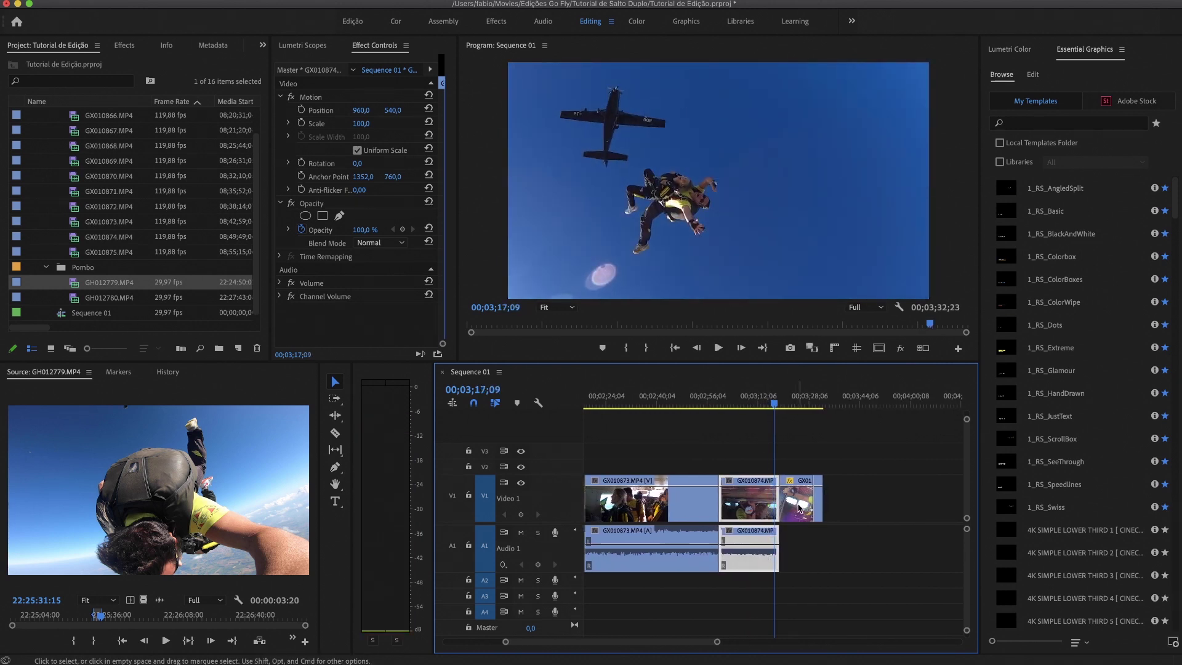
# - Move the slow-motion exit clip and the following freefall clip together further along V1, opening a gap after the normal-speed exit
pyautogui.scroll(4, 798, 509)
pyautogui.scroll(-1, 810, 506)
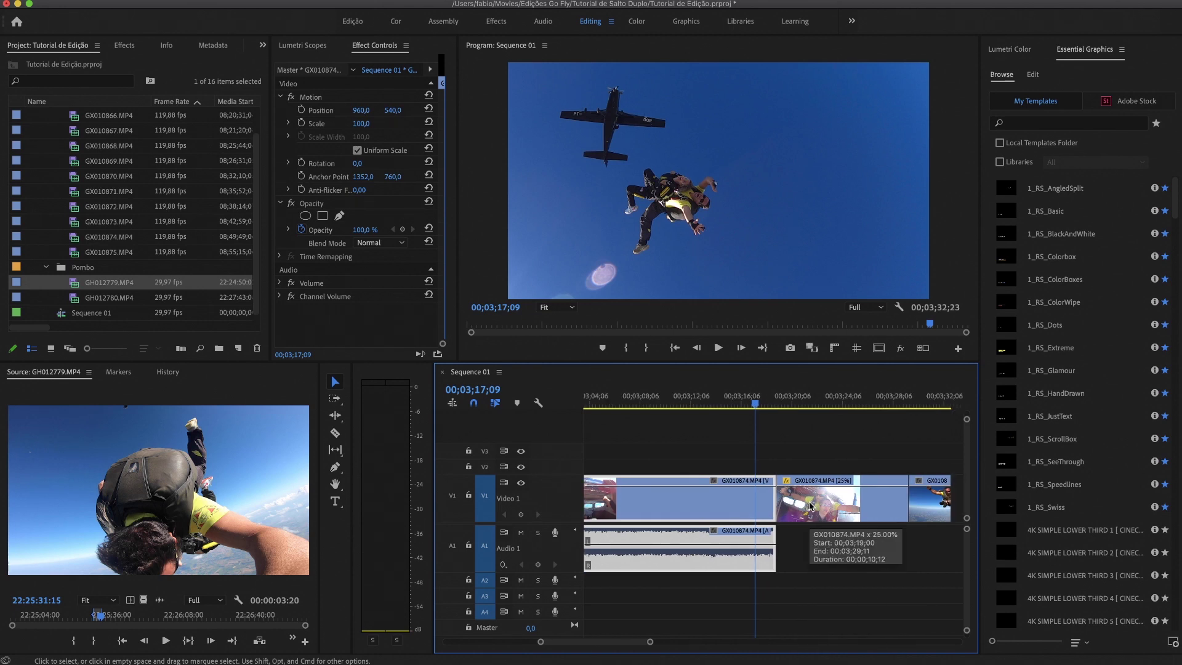
pyautogui.scroll(-2, 810, 506)
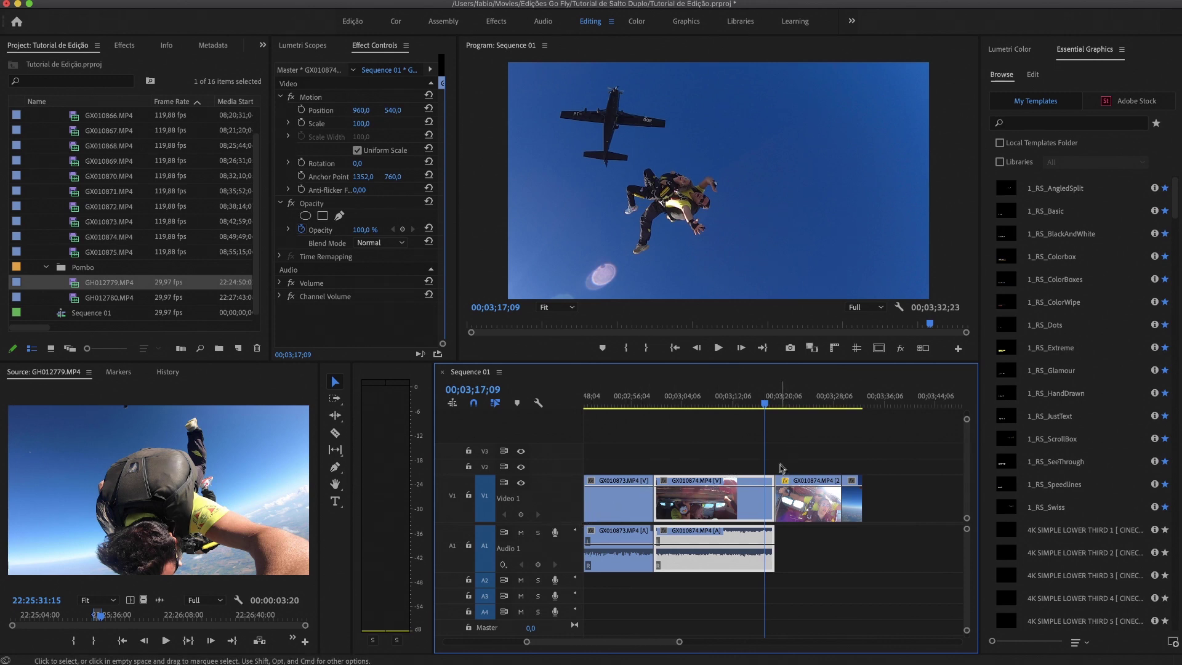
pyautogui.scroll(1, 779, 473)
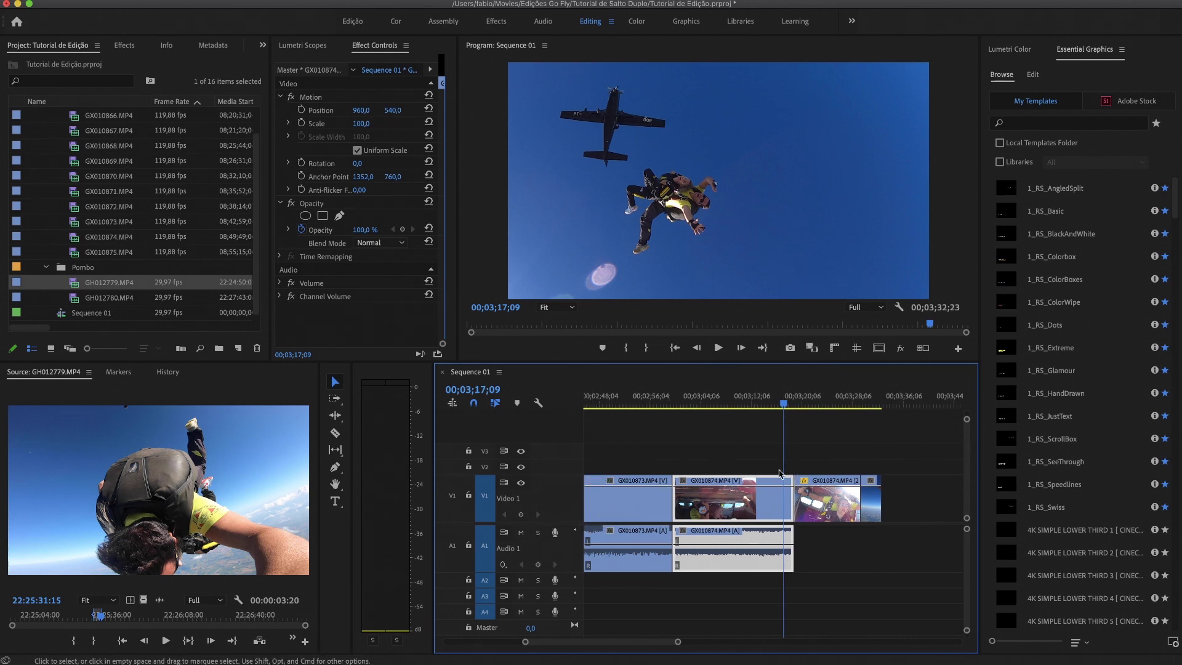
pyautogui.scroll(-2, 779, 473)
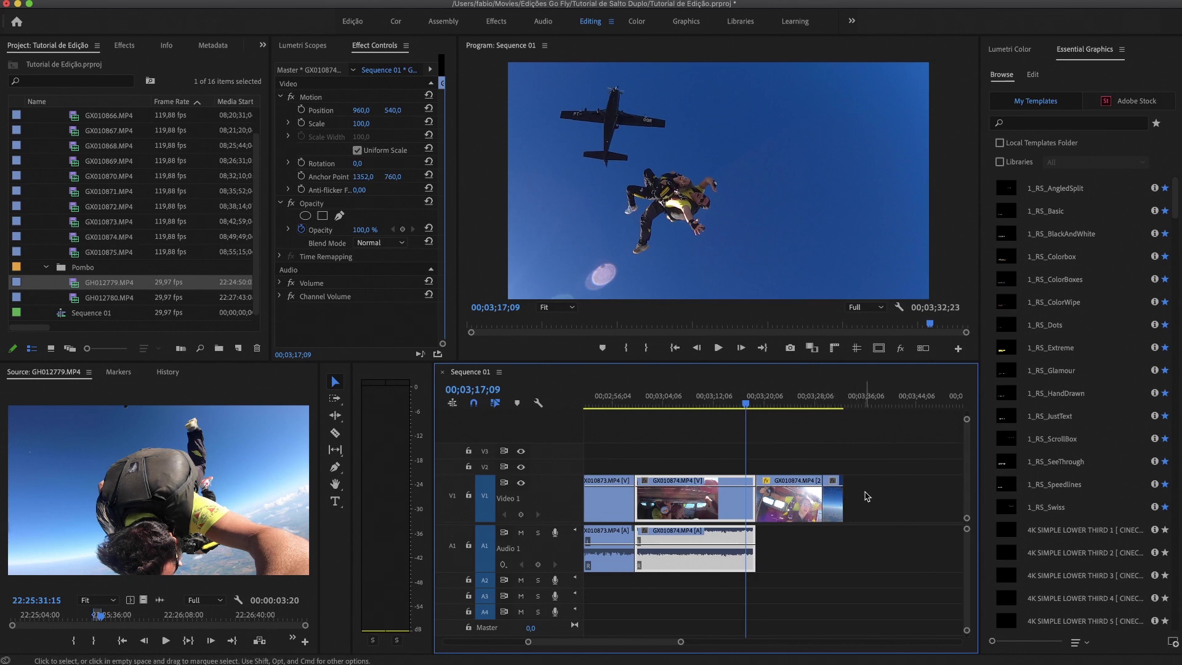
pyautogui.moveTo(885, 511); pyautogui.dragTo(772, 563)
pyautogui.moveTo(771, 510); pyautogui.dragTo(882, 527)
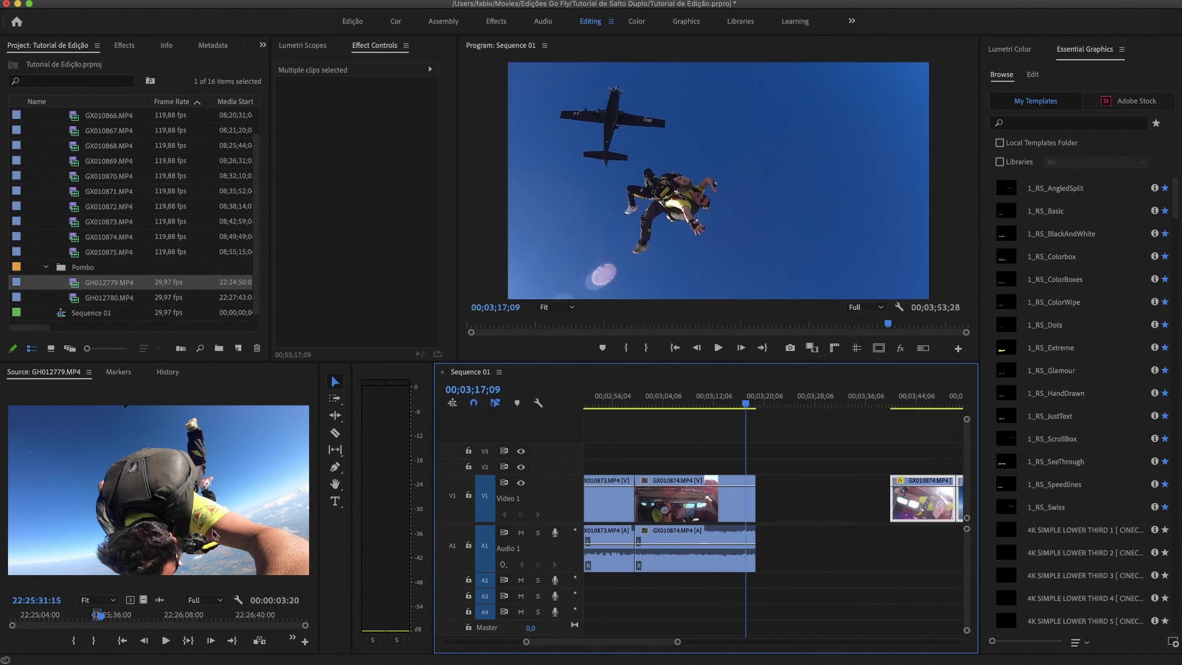
# - Place only the video of the marked GH012779.MP4 exit after the normal-speed exit on V1 and move the slow-motion and freefall clips back against it
pyautogui.moveTo(144, 600); pyautogui.dragTo(771, 506)
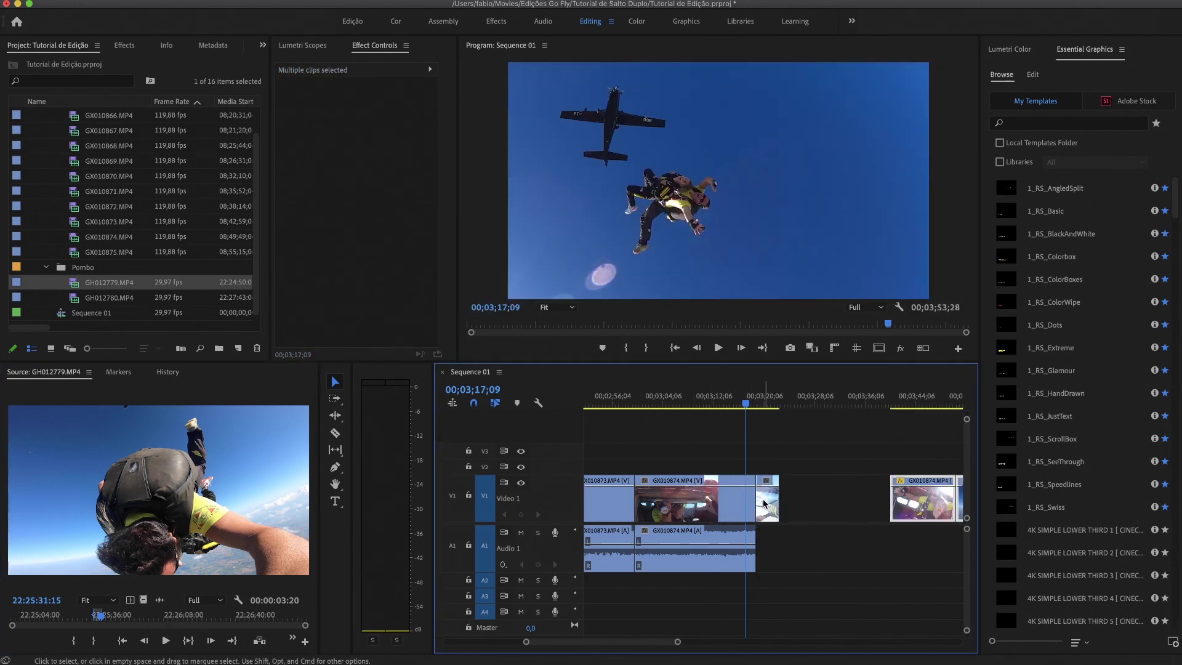
pyautogui.hscroll(3, 813, 510)
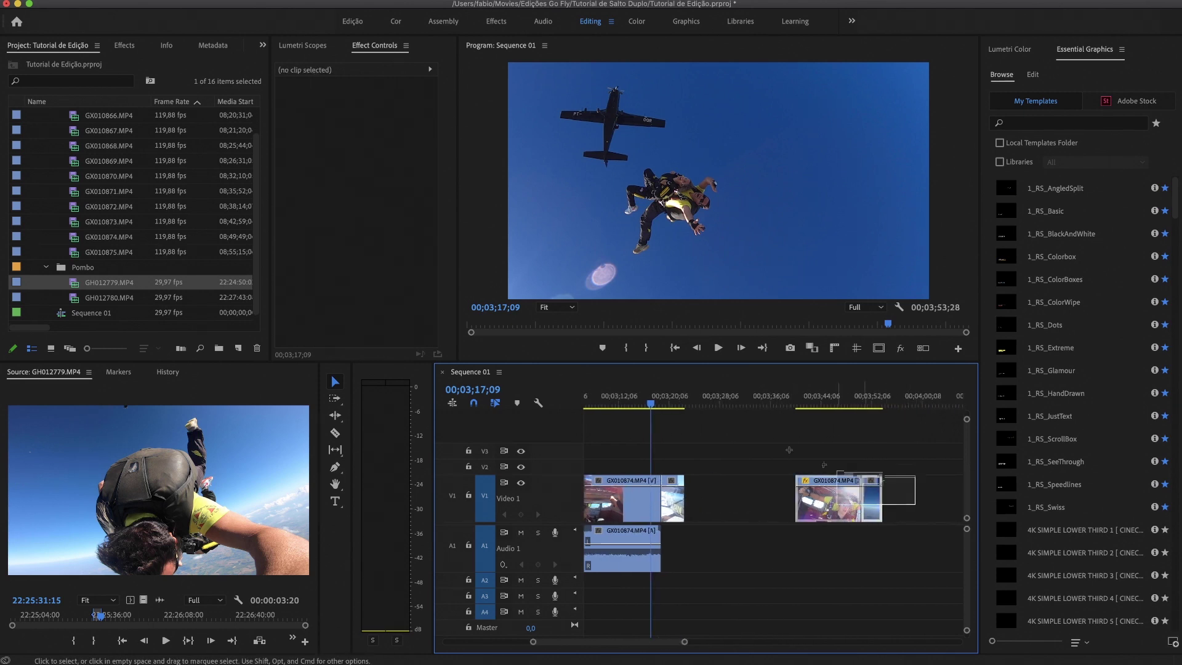
pyautogui.moveTo(828, 508); pyautogui.dragTo(741, 485)
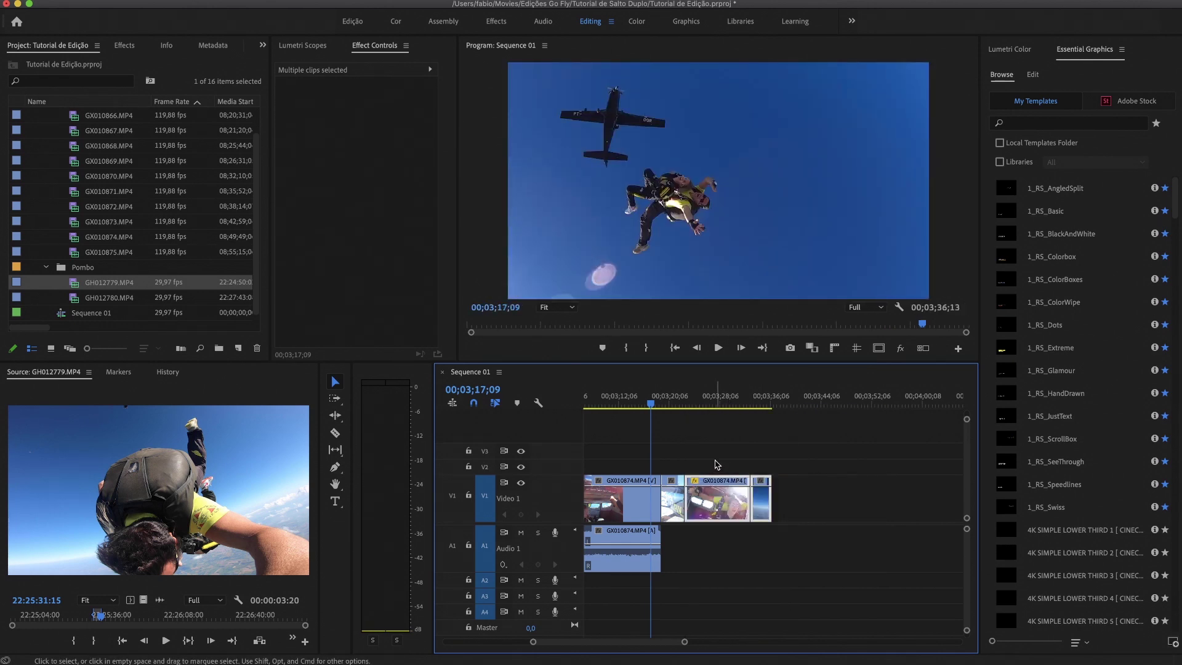
# - Review the sequence from 00;03;14;11 through the second-camera exit and into the slow-motion clip, up to 00;03;26;22
pyautogui.hscroll(-1, 718, 465)
pyautogui.click(651, 404)
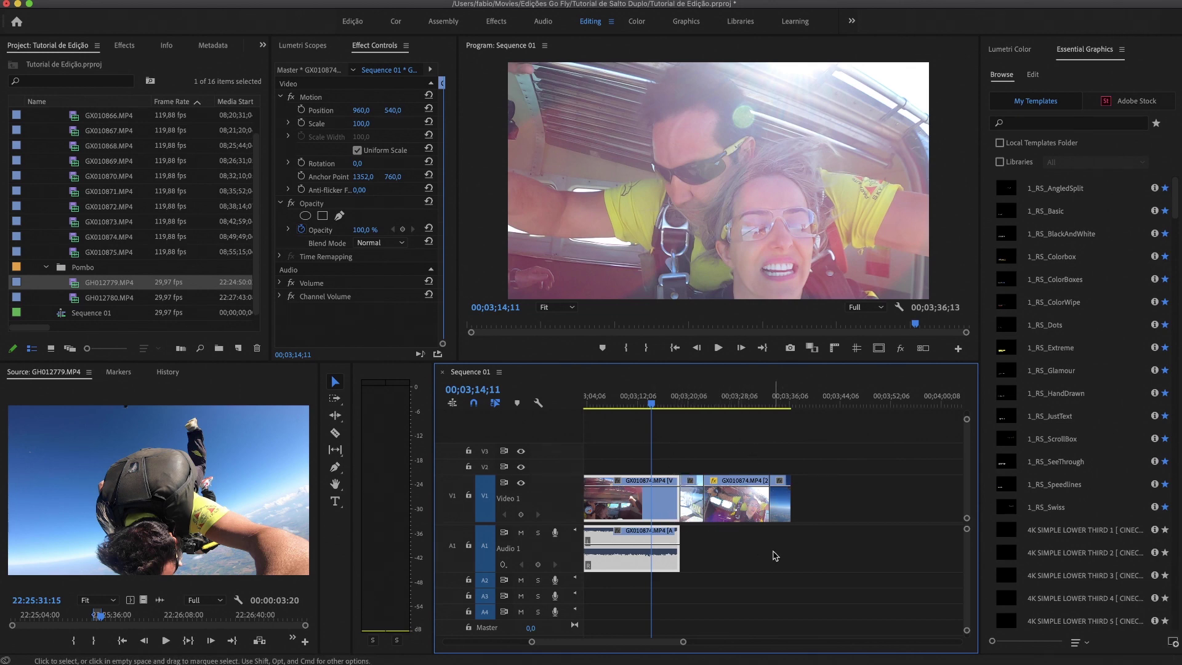
pyautogui.press('space')
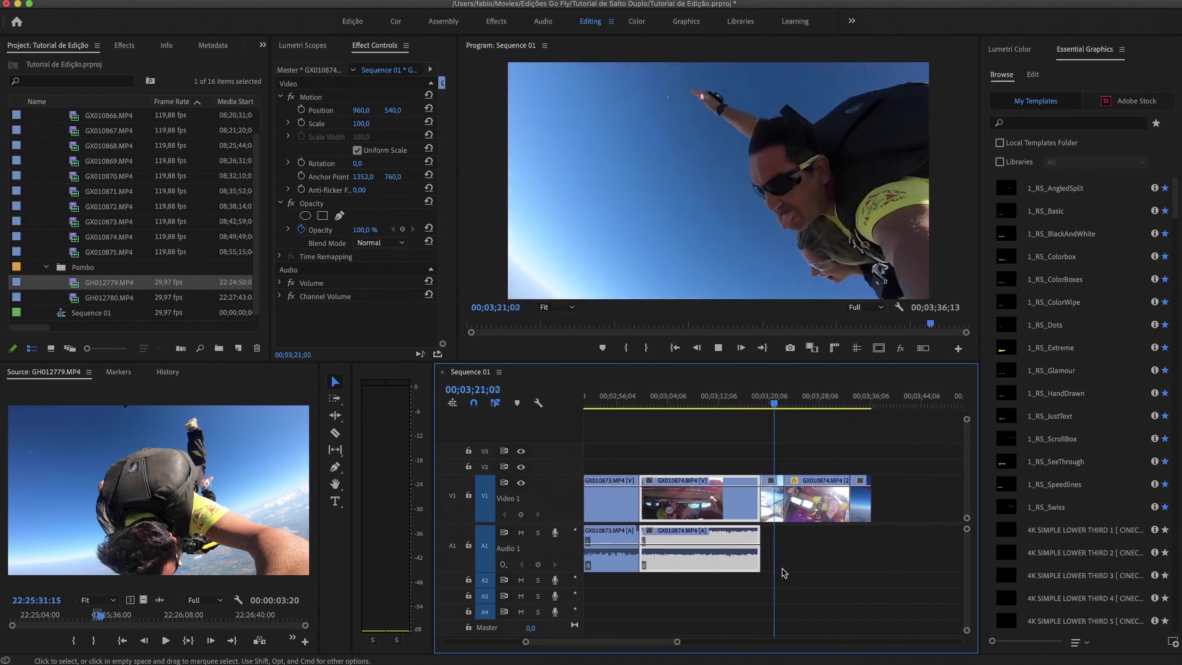
pyautogui.press('space')
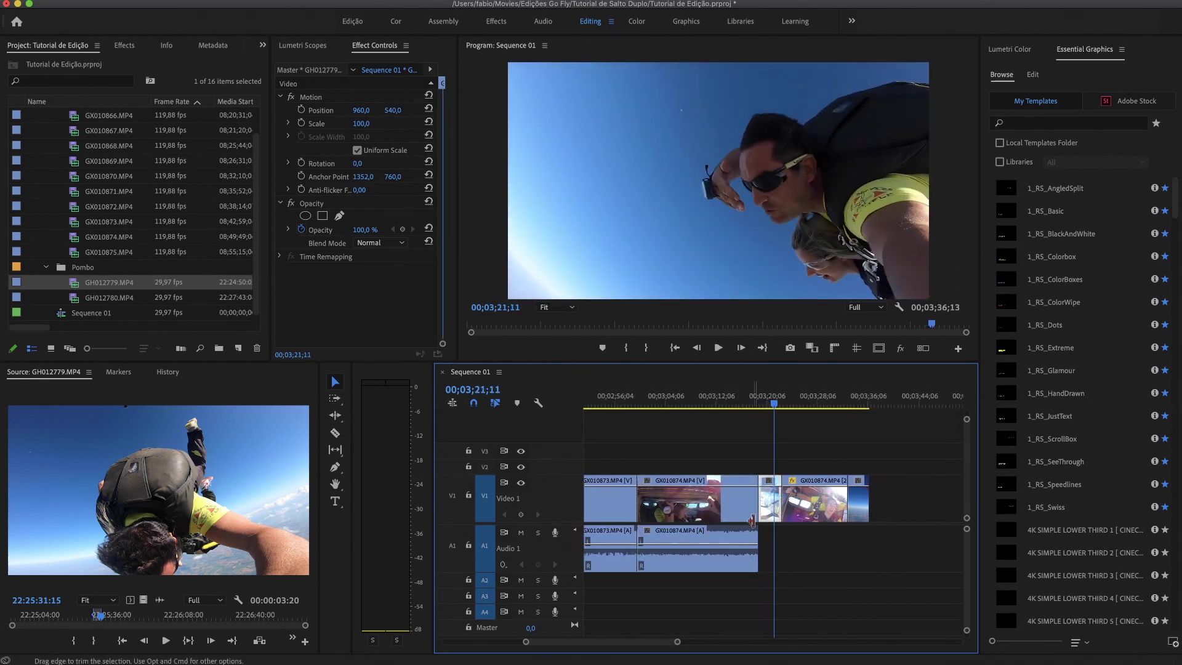
pyautogui.click(749, 402)
pyautogui.press('space')
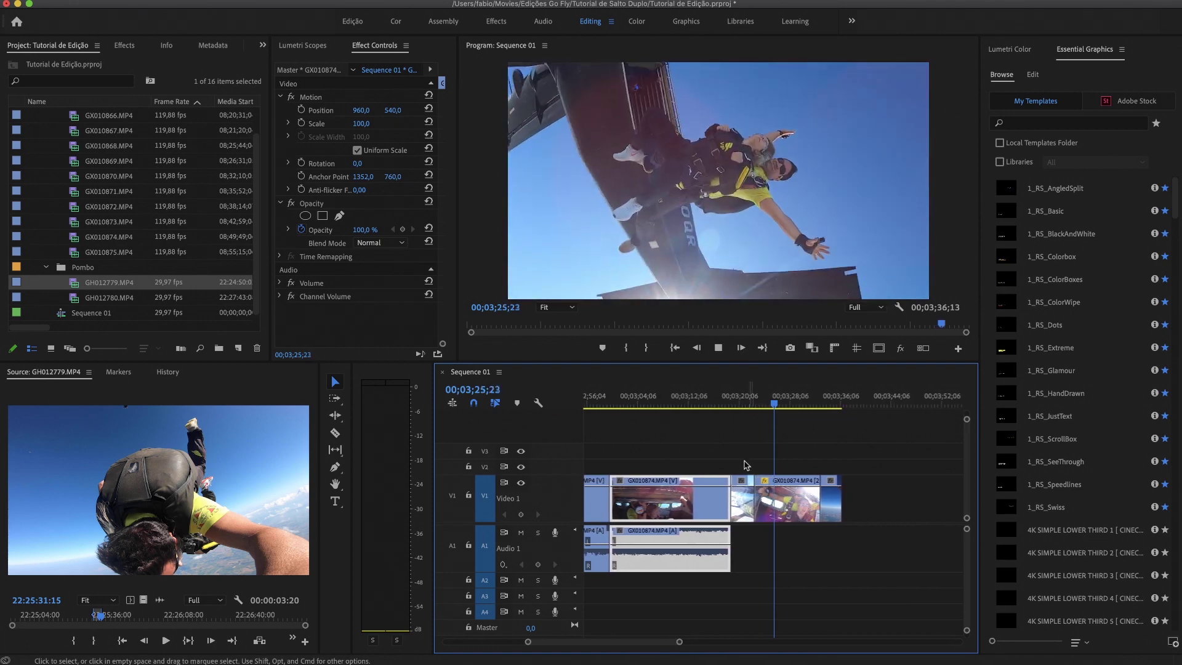
pyautogui.press('space')
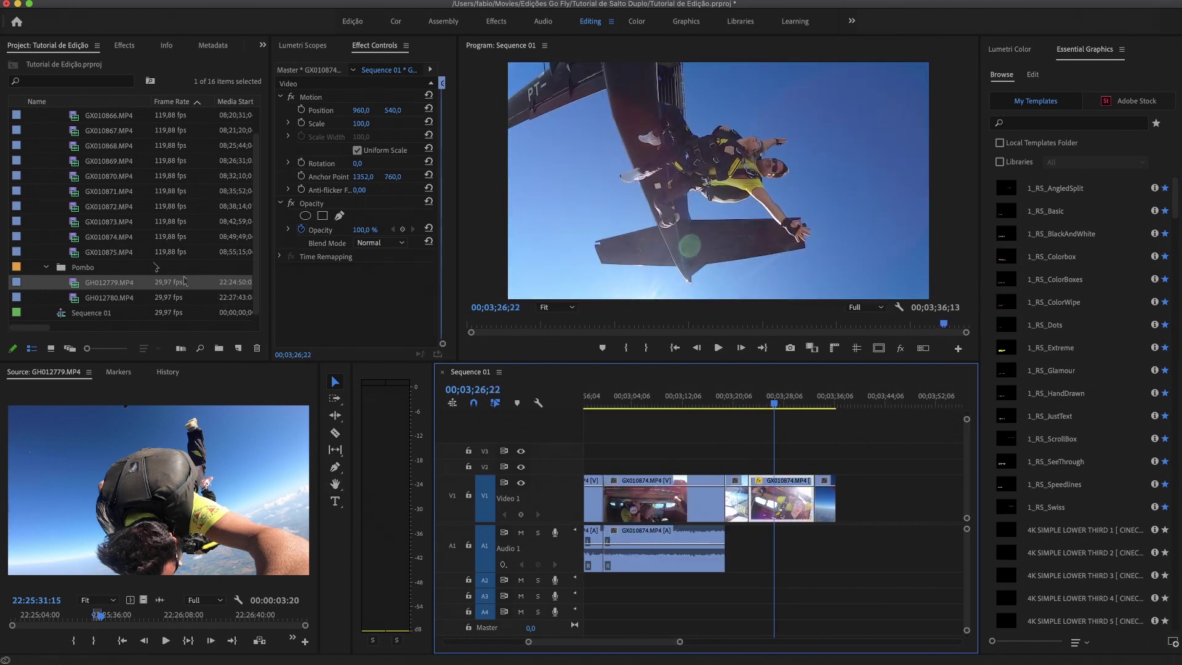
# - Reopen GH012779.MP4 in the source view and mark a new In point at 22:25:35:23, in the freefall
pyautogui.doubleClick(103, 237)
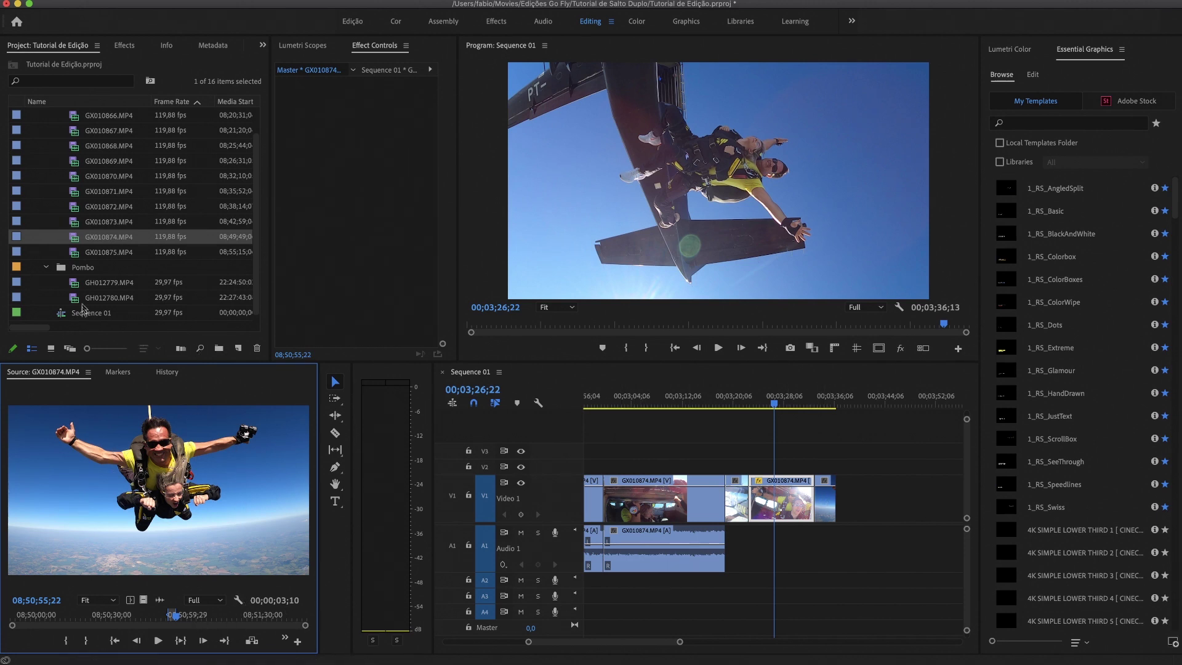
pyautogui.doubleClick(80, 283)
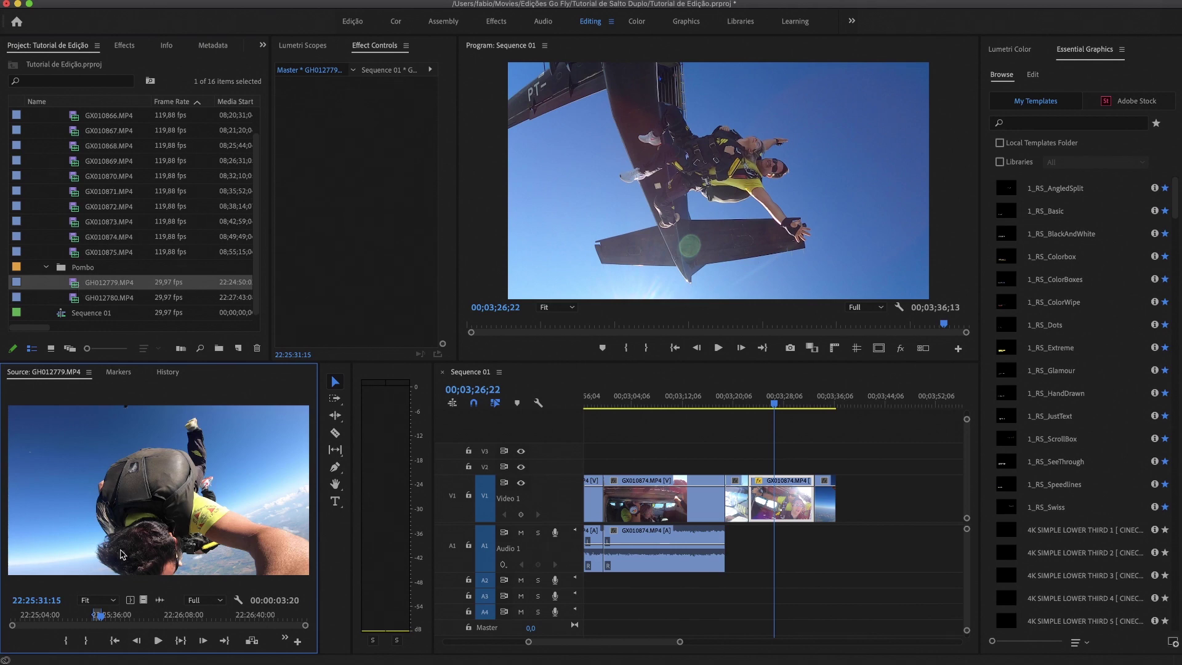
pyautogui.click(112, 617)
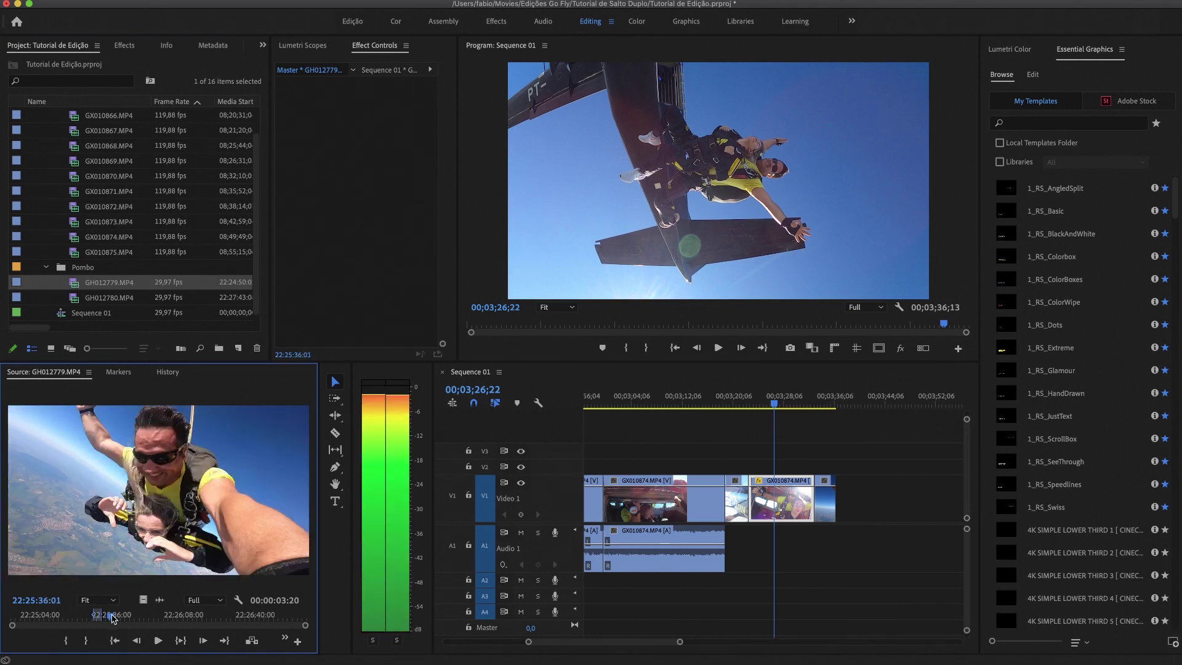
pyautogui.moveTo(112, 615); pyautogui.dragTo(112, 616)
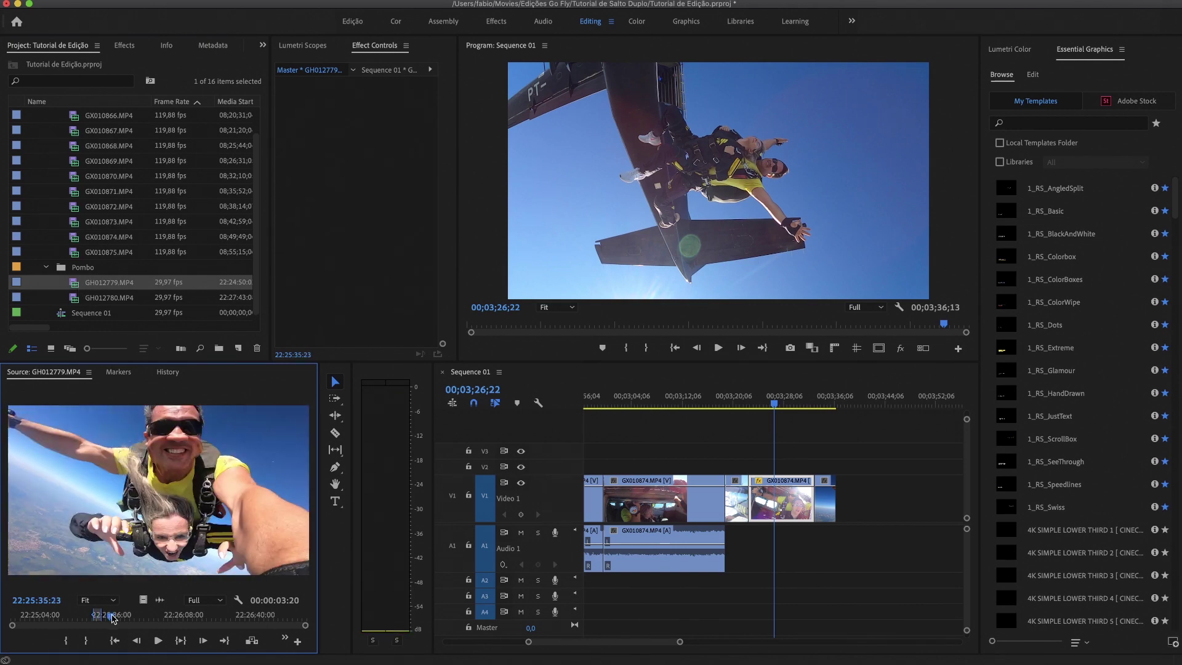
pyautogui.press('i')
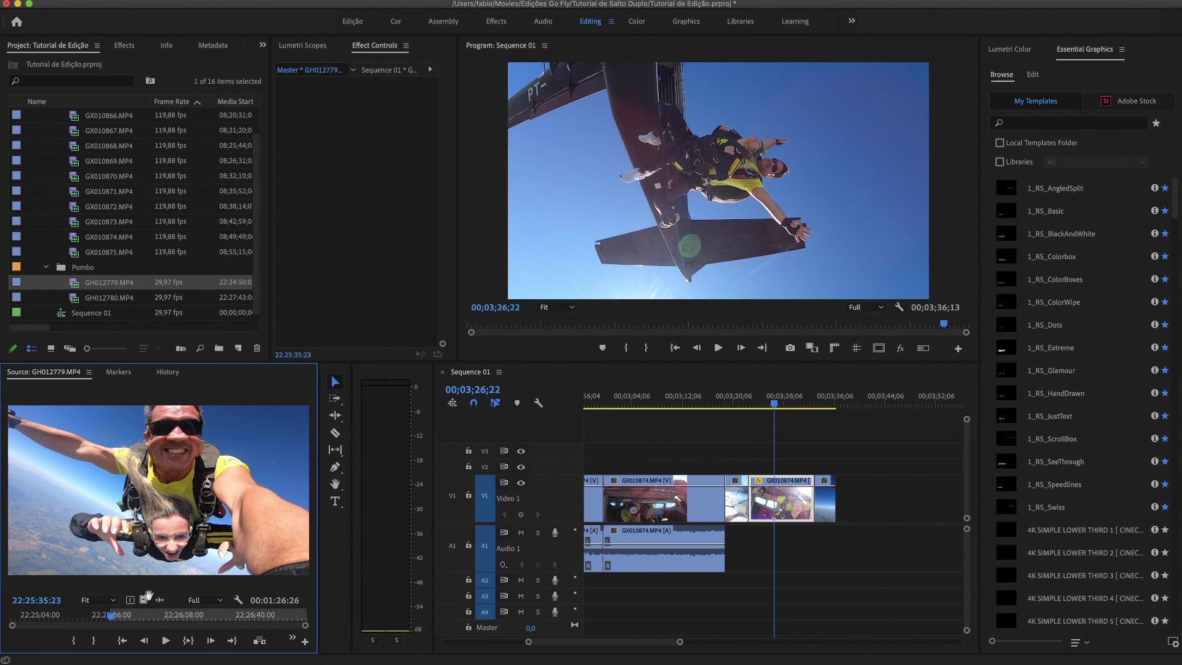
# - Mark the Out point of GH012779.MP4 at 22:25:39:09 and place only this part's video after the last freefall clip on V1
pyautogui.press('space')
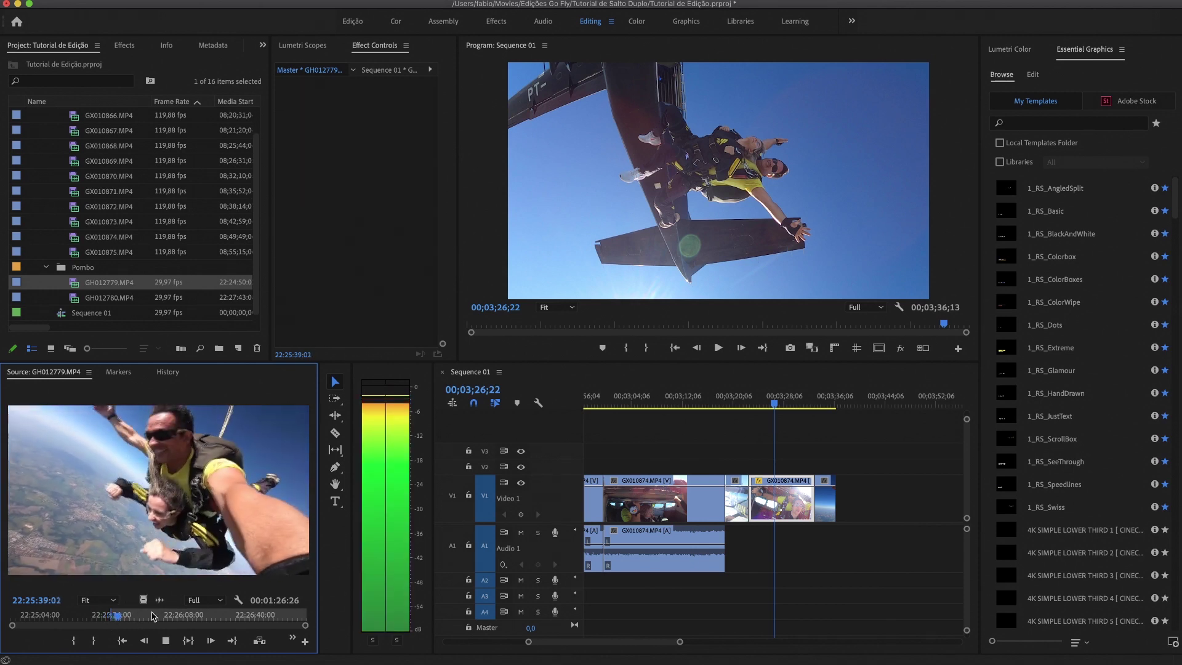
pyautogui.press('space')
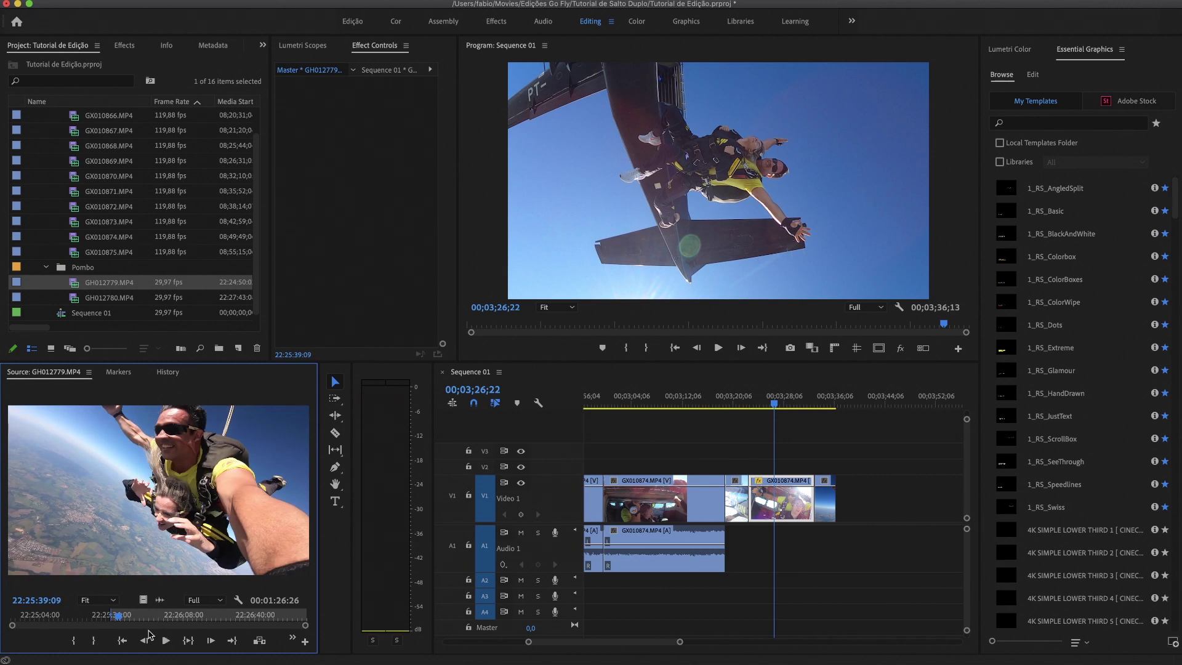
pyautogui.press('o')
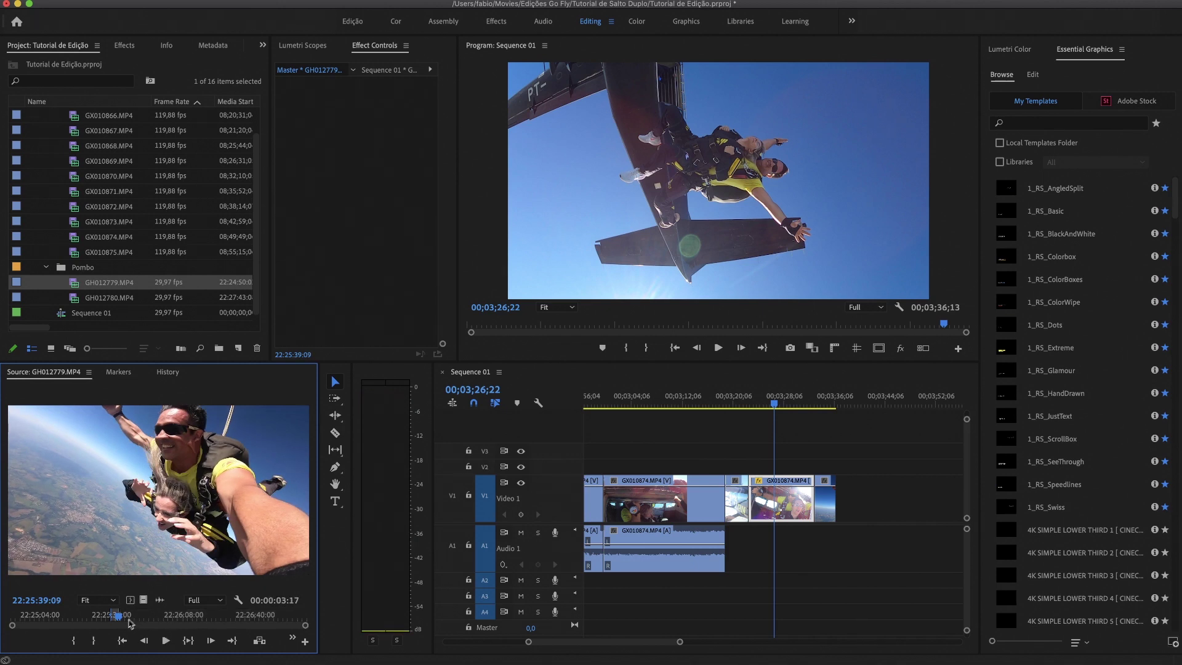
pyautogui.moveTo(145, 599); pyautogui.dragTo(845, 499)
# - Review the end of the sequence from 00;03;30;11 through both freefall clips up to 00;03;39;25
pyautogui.hscroll(3, 816, 460)
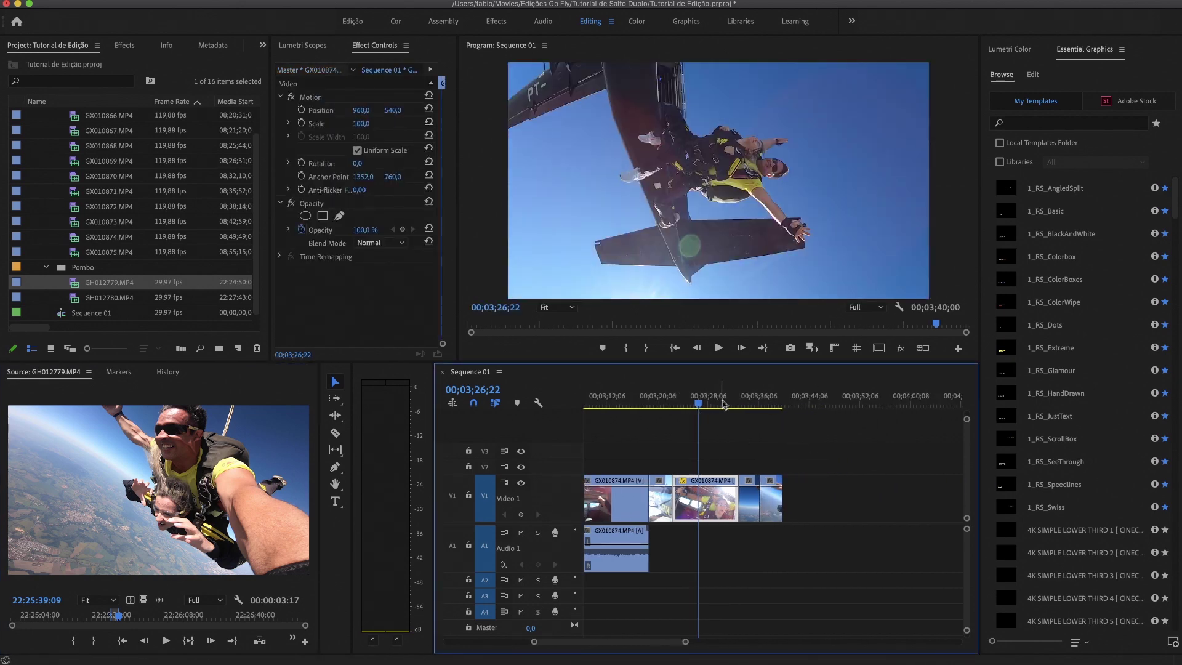
pyautogui.click(722, 401)
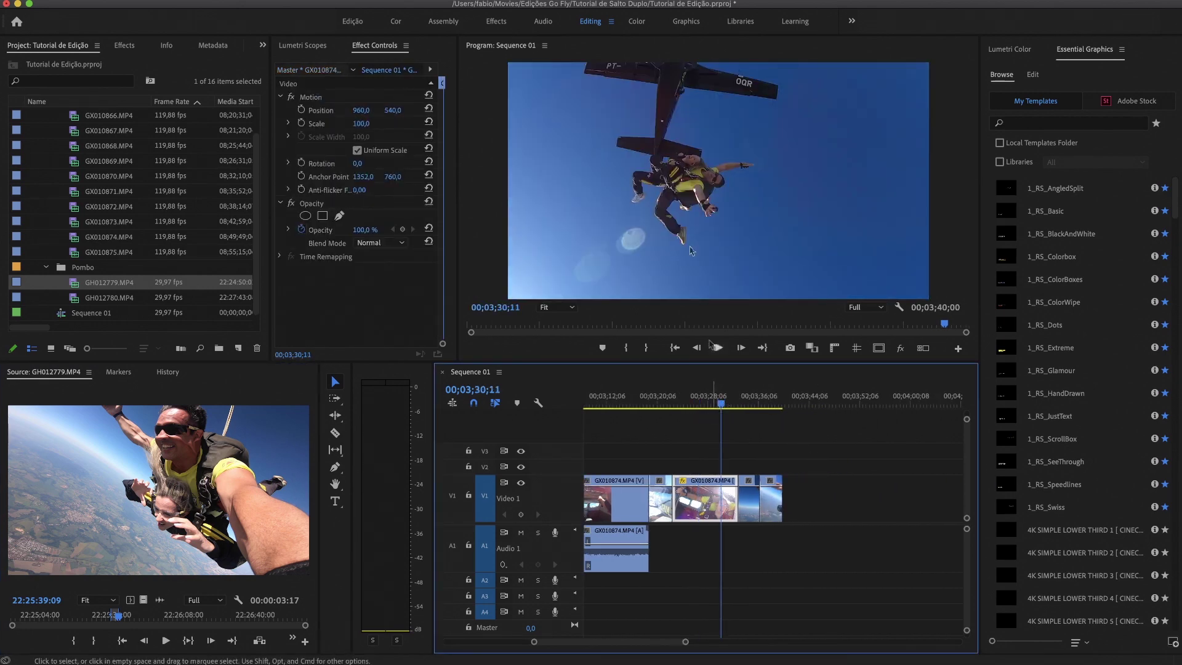
pyautogui.press('space')
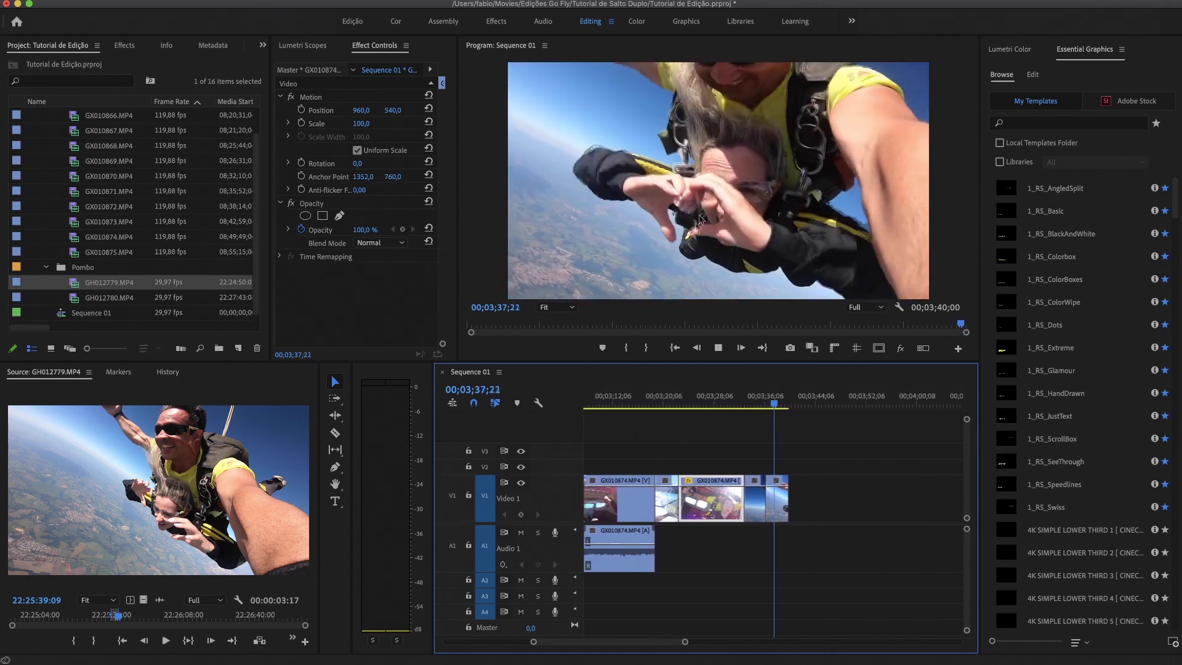
pyautogui.press('space')
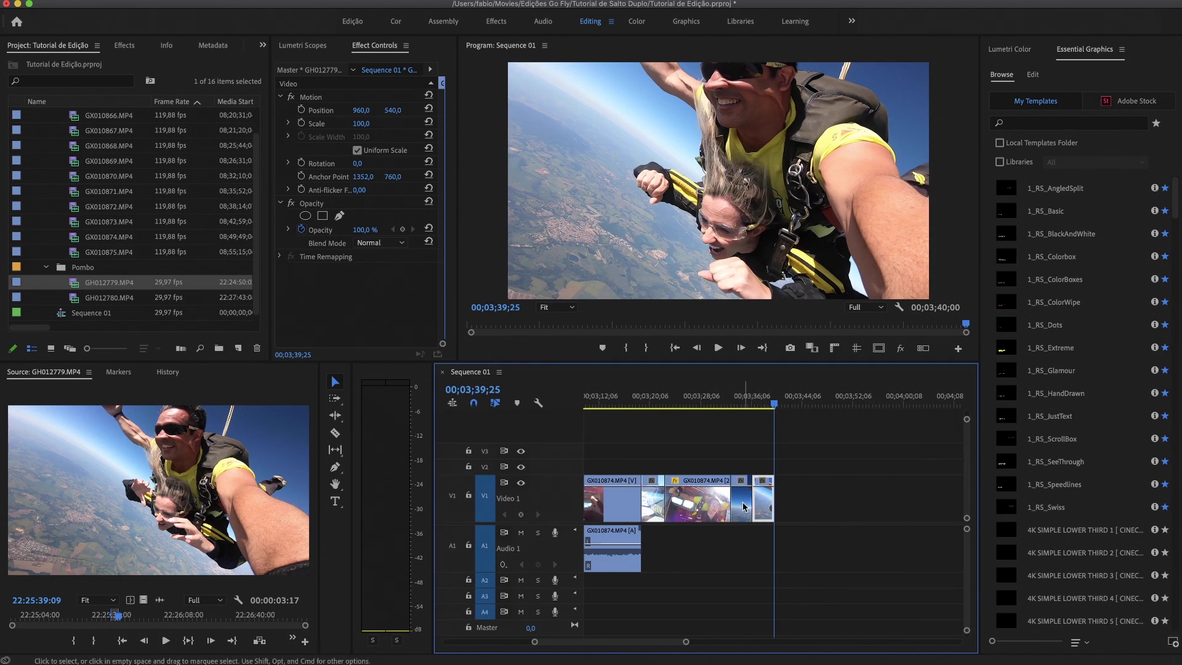
# - Swap the last two freefall clips on V1 so the GH012779.MP4 part directly follows the slow-motion exit and the GX010874.MP4 part comes last
pyautogui.moveTo(745, 503); pyautogui.dragTo(813, 505)
pyautogui.click(765, 405)
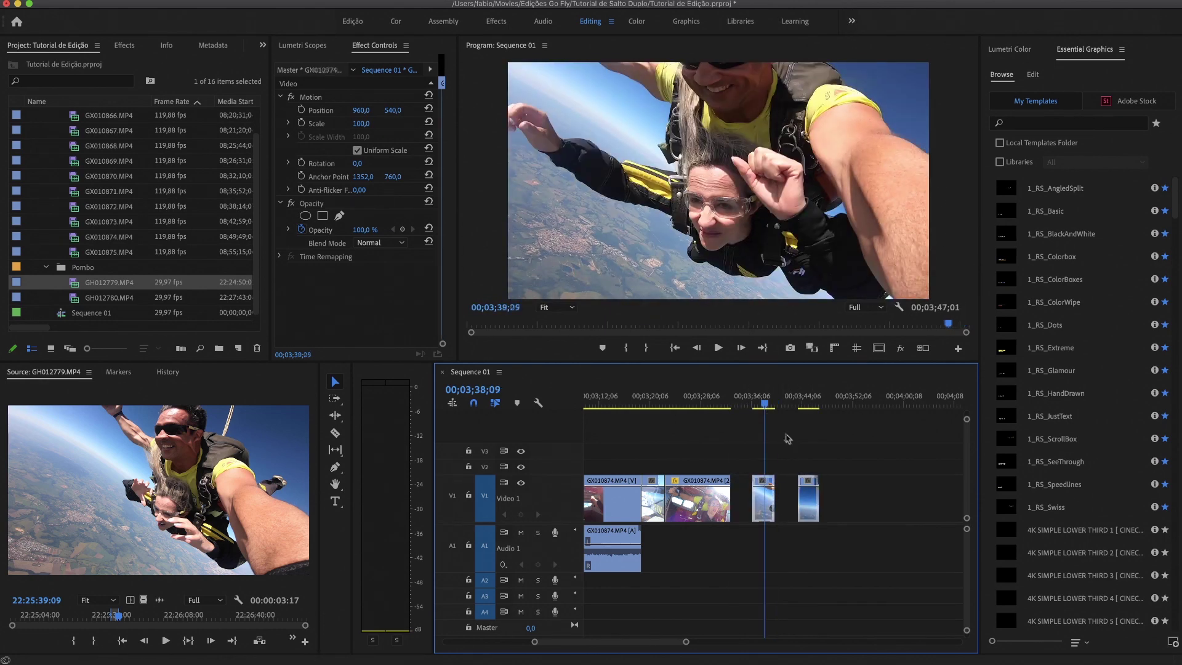
pyautogui.moveTo(802, 504); pyautogui.dragTo(738, 450)
pyautogui.moveTo(762, 506); pyautogui.dragTo(745, 508)
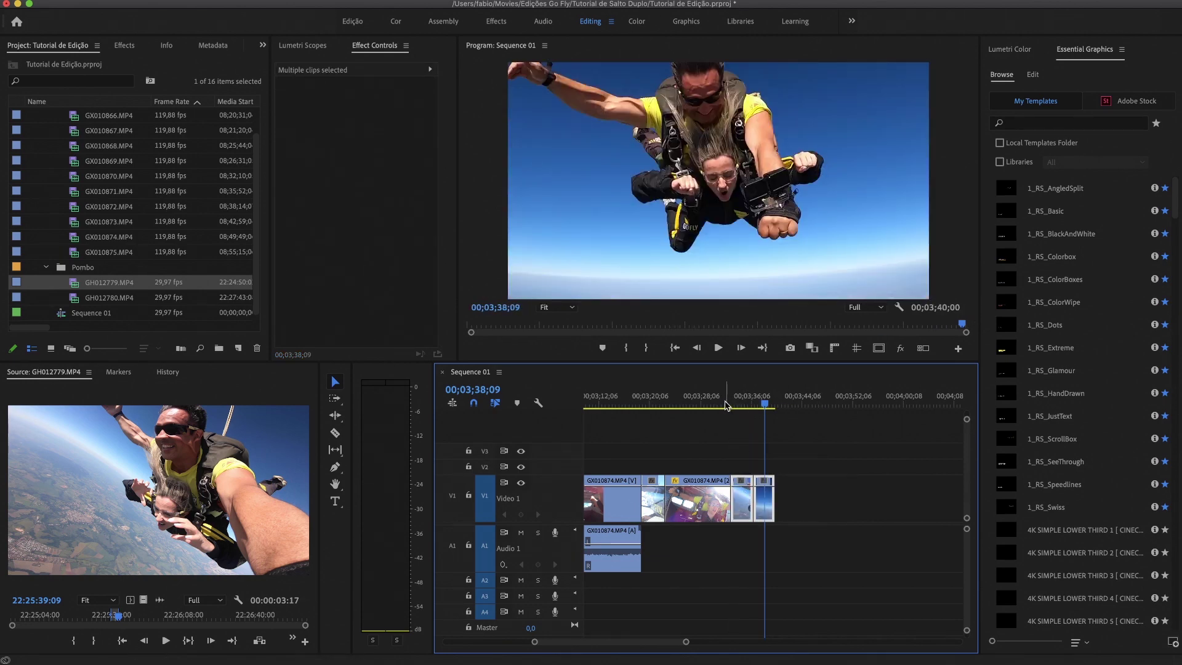
# - Play the reordered freefall clips from 00;03;31;12 to the end of the sequence
pyautogui.click(730, 405)
pyautogui.click(721, 404)
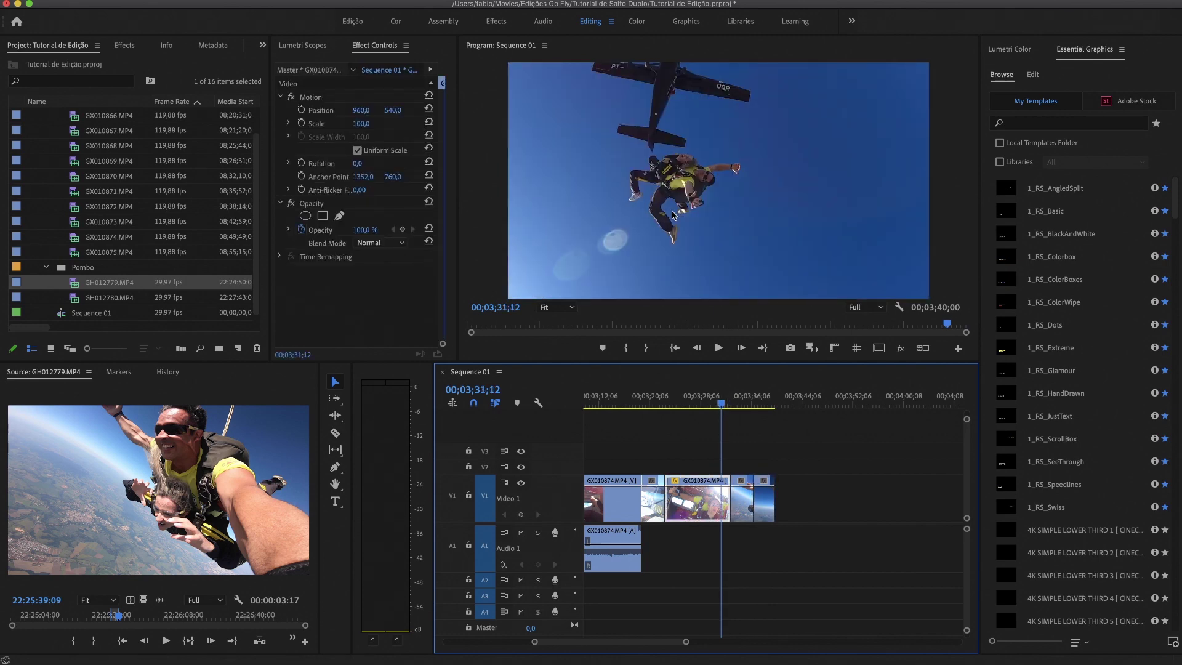
pyautogui.scroll(2, 700, 434)
pyautogui.press('space')
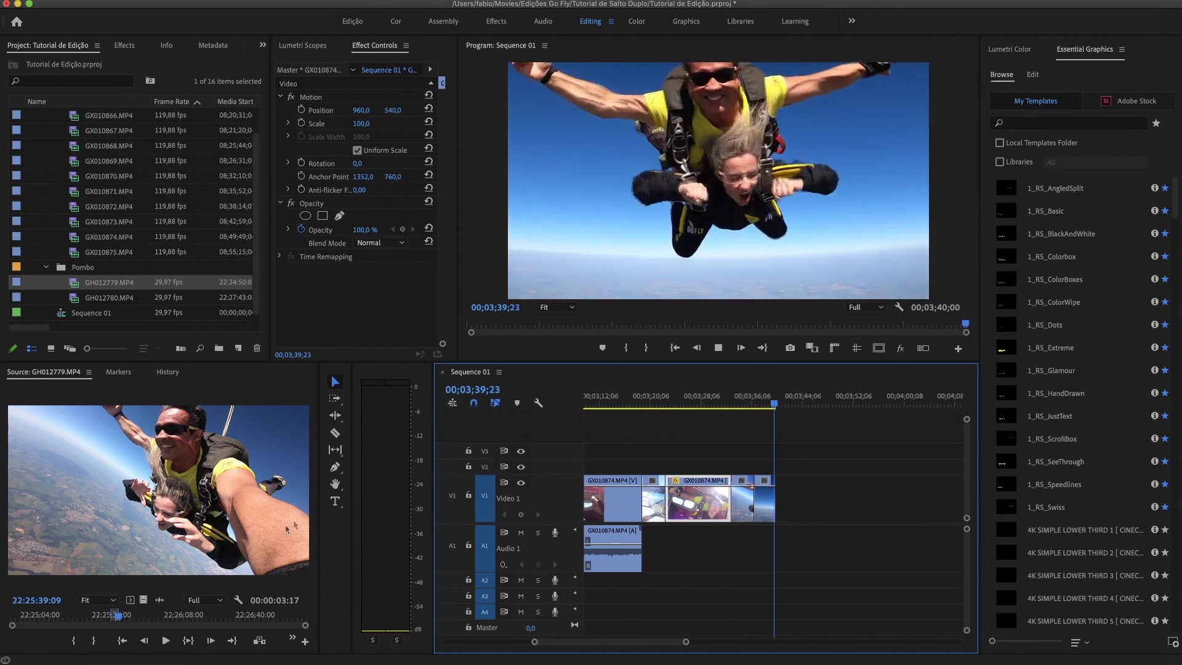
# - Find the next freefall moment in GH012779.MP4 and mark its In point at 22:25:46:23
pyautogui.click(131, 618)
pyautogui.press('Left')
pyautogui.press('Left')
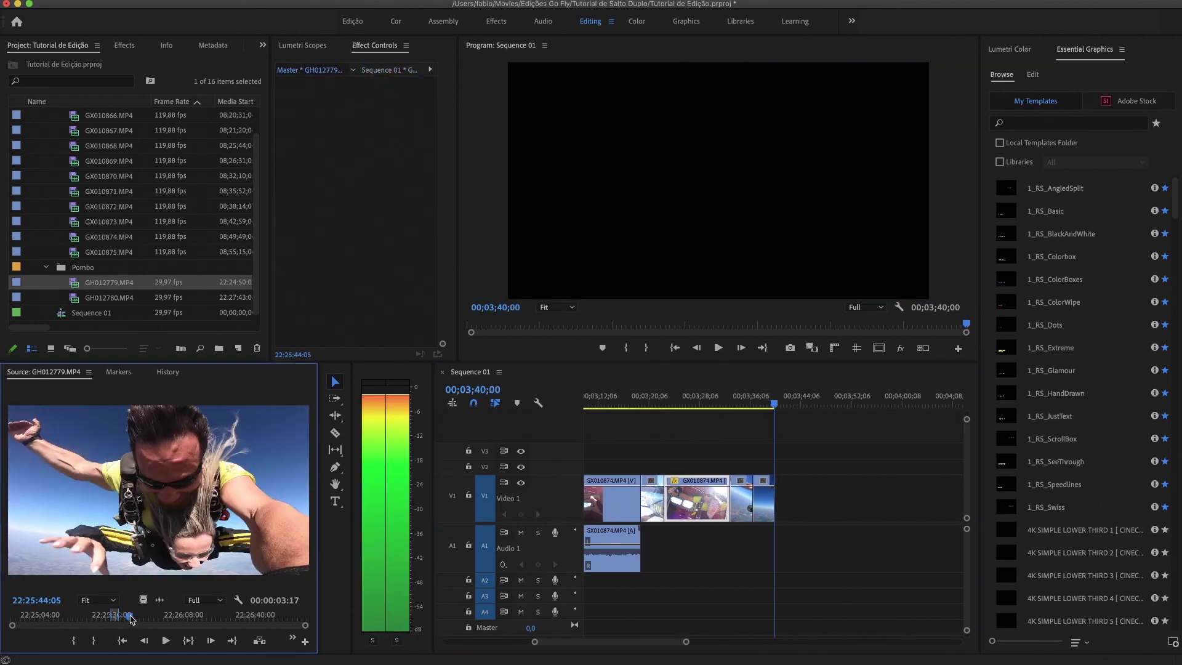
pyautogui.moveTo(130, 617); pyautogui.dragTo(140, 620)
pyautogui.press('i')
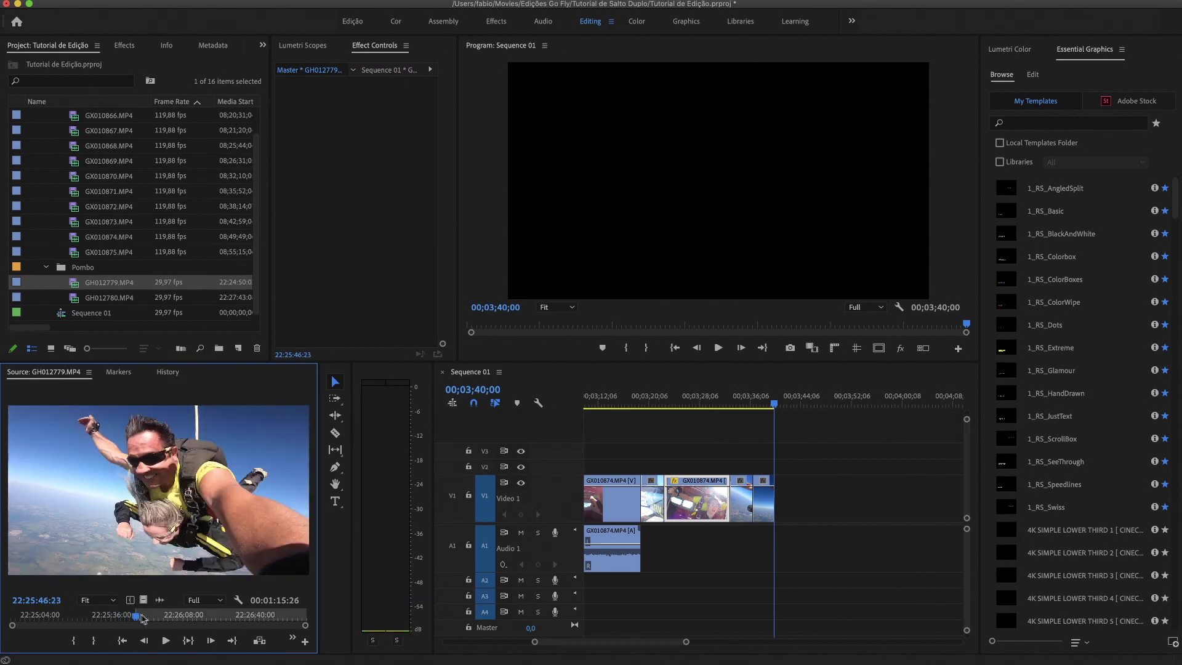
# - Mark the Out point of GH012779.MP4 at 22:25:50:25 and place only the video of this part at the end of V1
pyautogui.press('space')
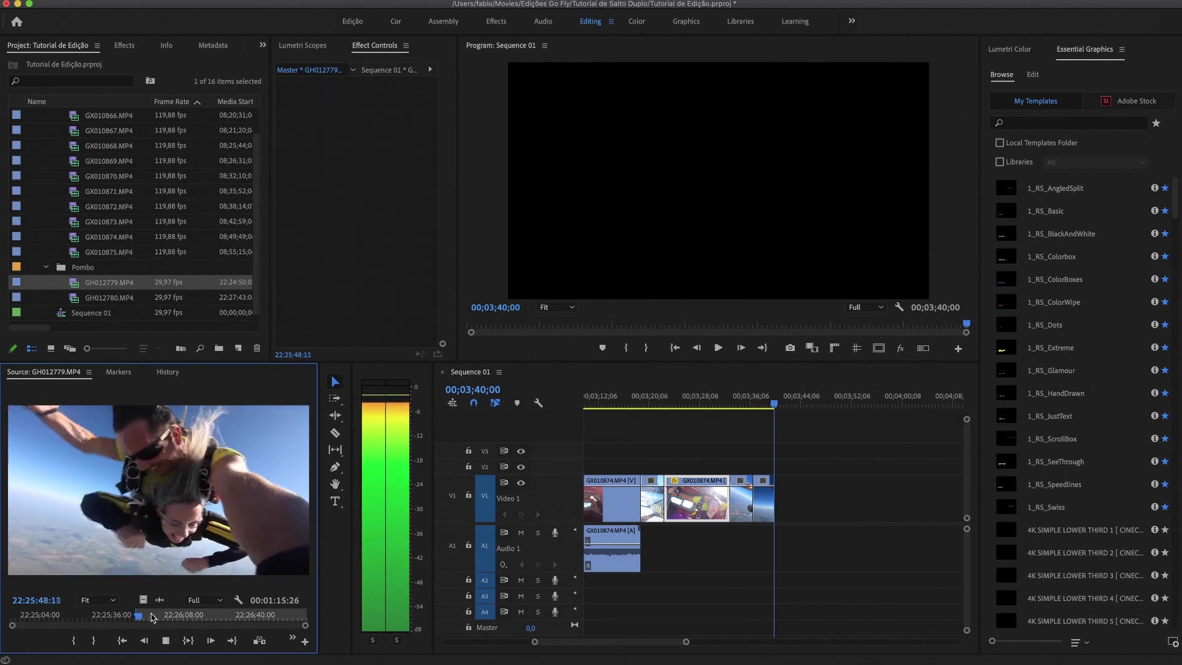
pyautogui.press('space')
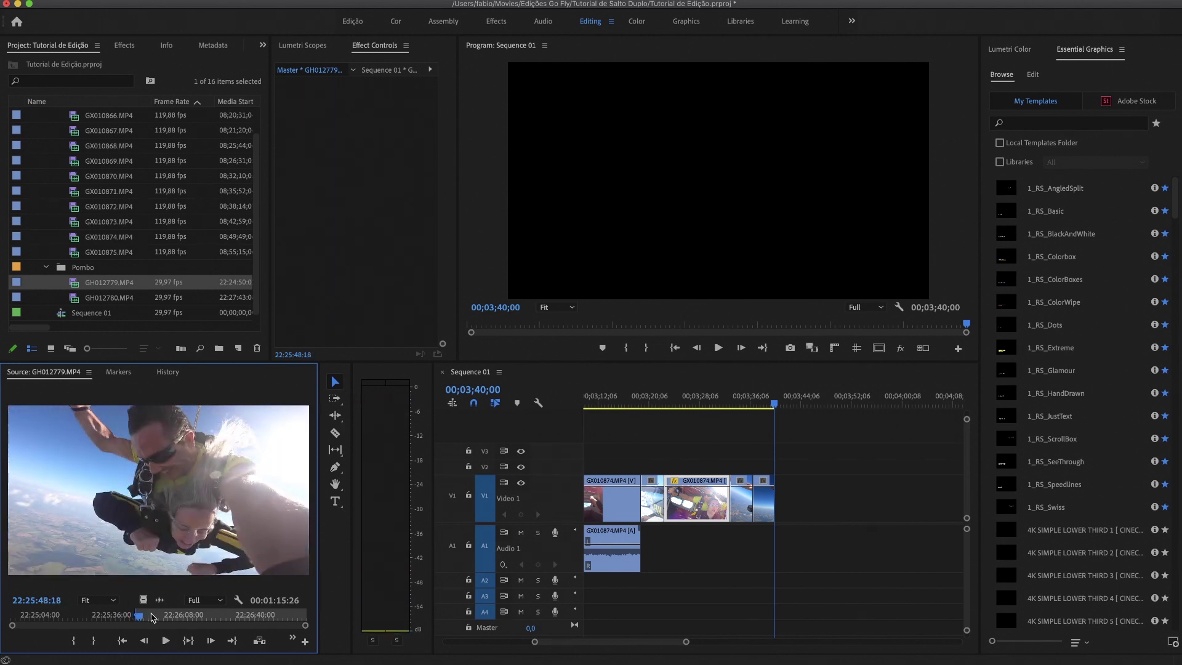
pyautogui.press('space')
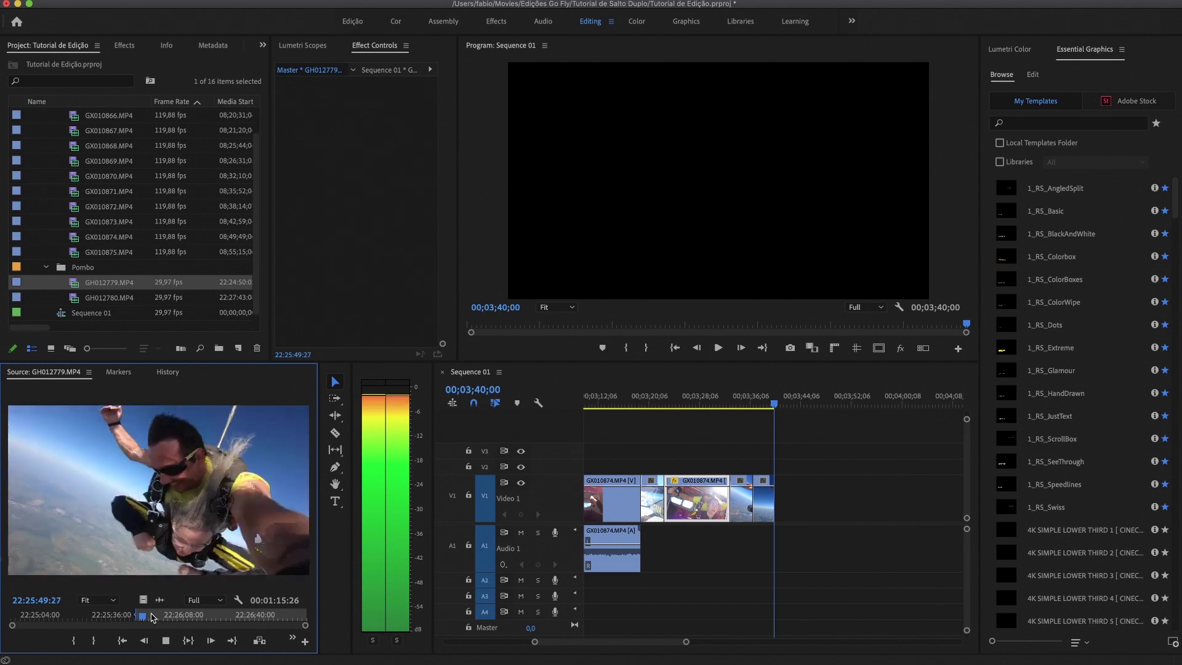
pyautogui.press('space')
pyautogui.press('o')
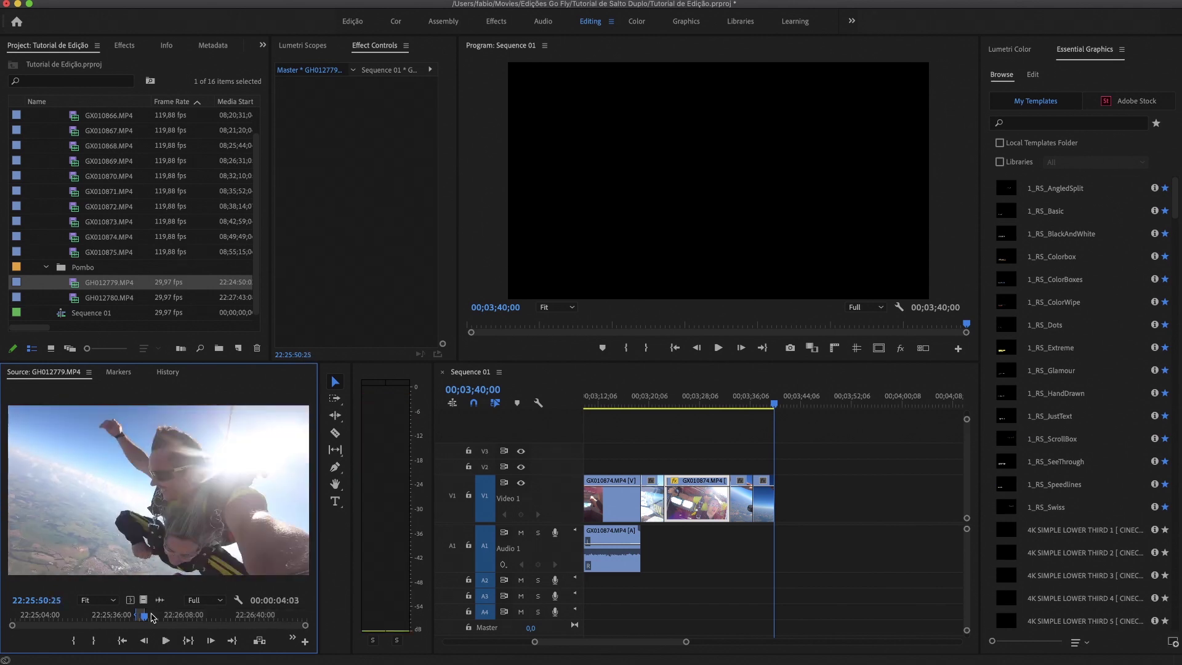
pyautogui.moveTo(143, 601); pyautogui.dragTo(774, 491)
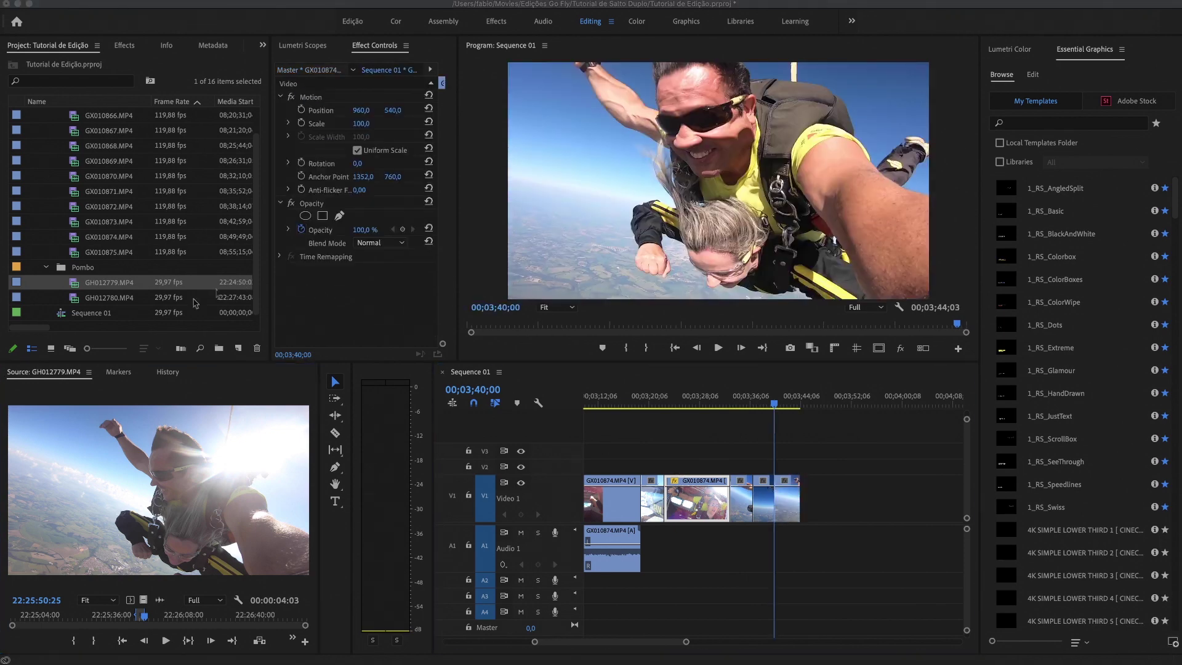
# - Open GX010874.MP4 in the source view
pyautogui.doubleClick(79, 238)
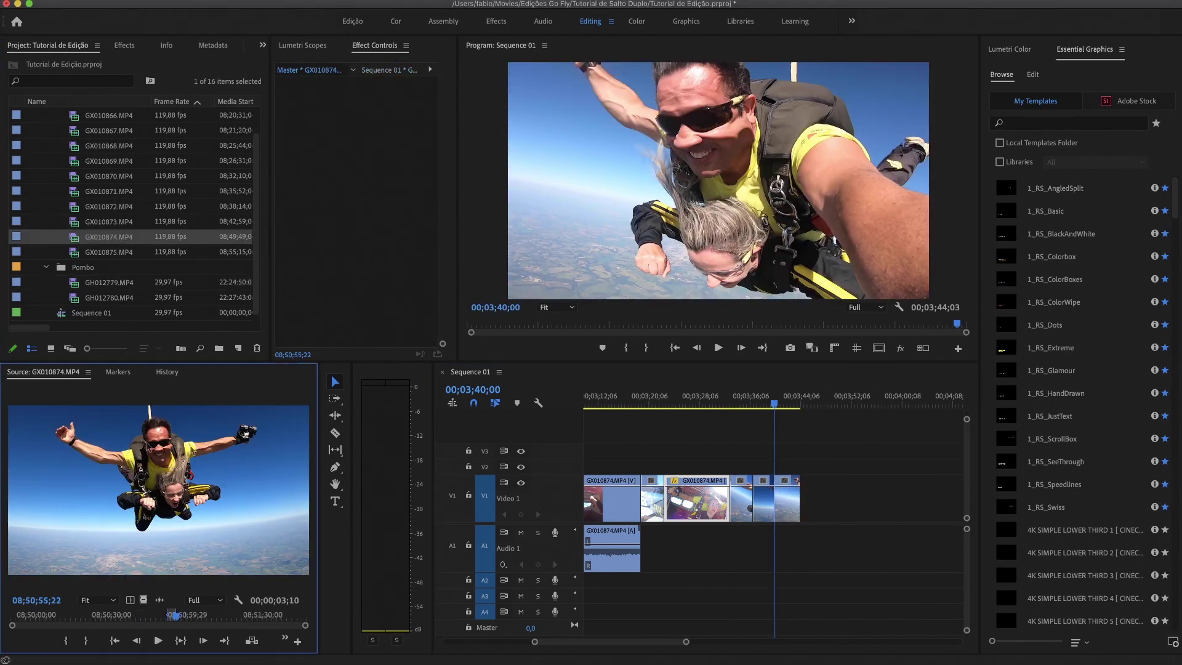
# - Mark a new In point at 08;51;21;01 in source clip GX010874.MP4
pyautogui.click(222, 616)
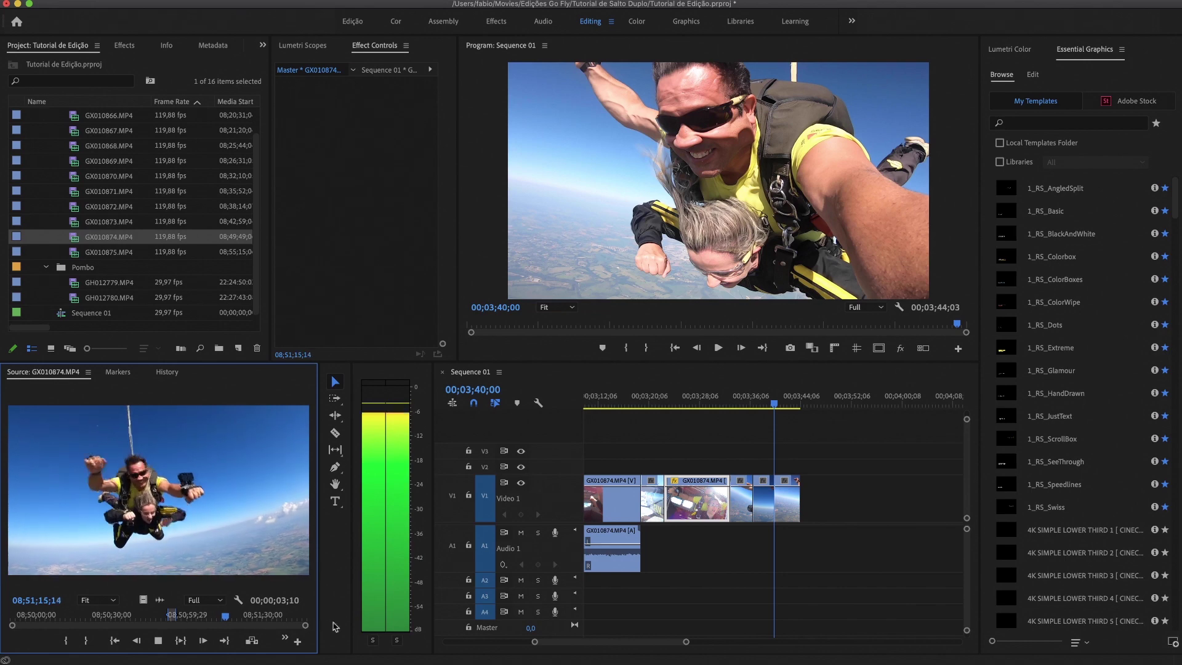
pyautogui.press('space')
pyautogui.click(240, 617)
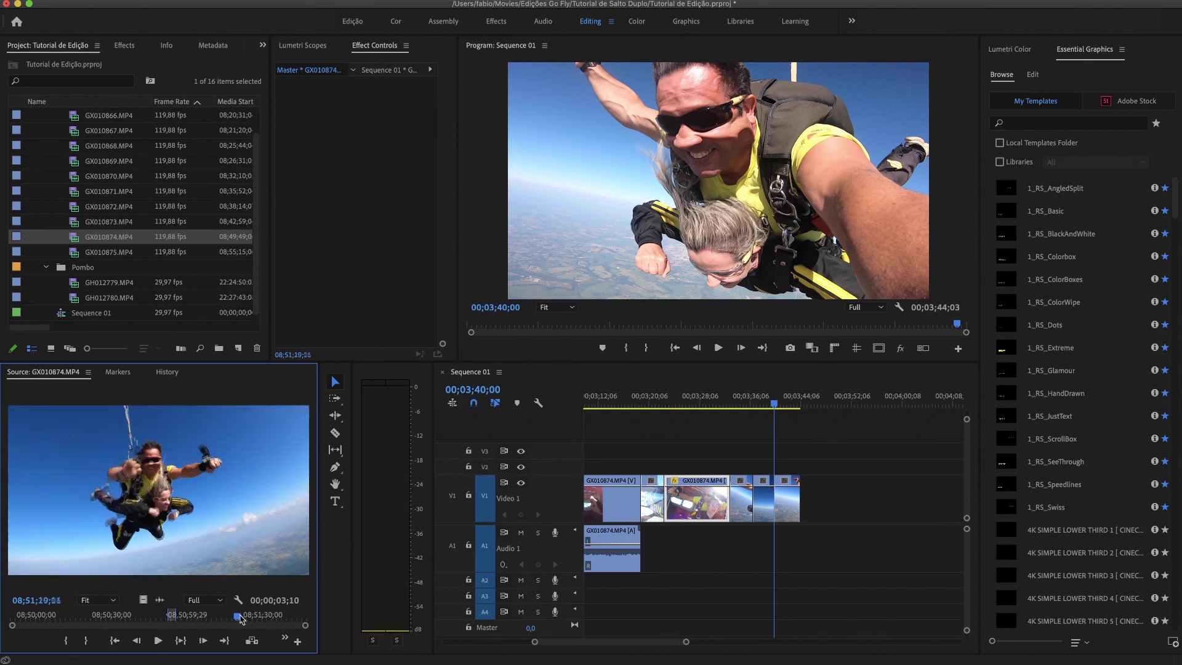
pyautogui.press('space')
pyautogui.press('space')
pyautogui.press('i')
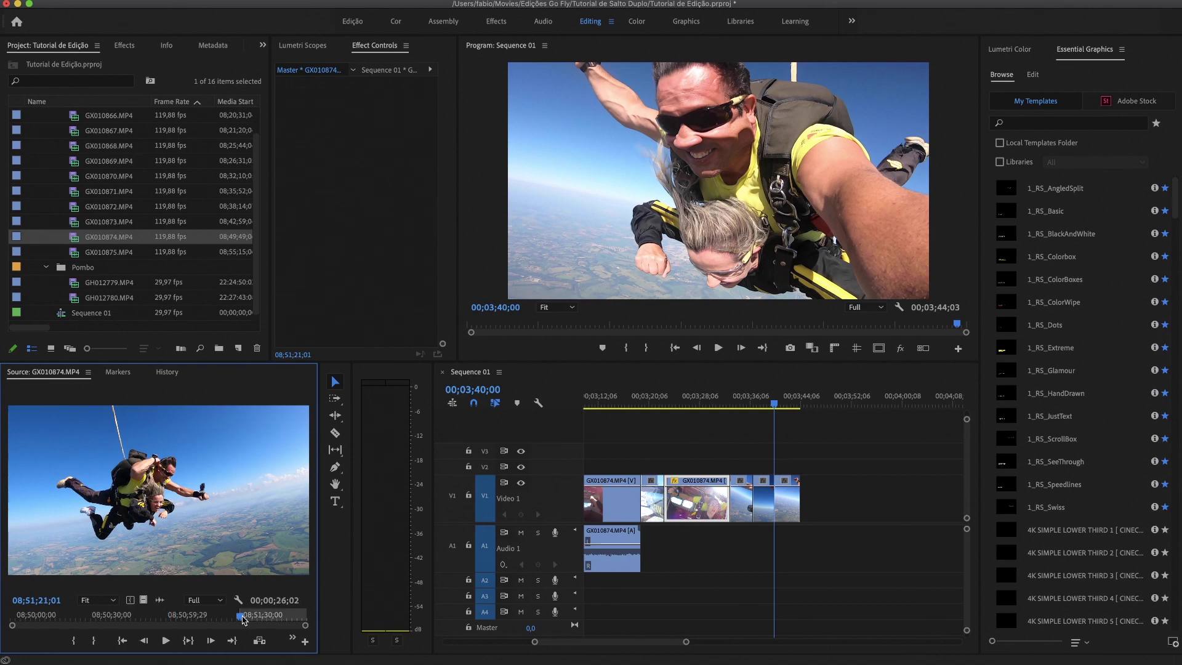
# - Mark the Out point at about 08;51;26;19 and append only the video of this range to the end of V1
pyautogui.press('space')
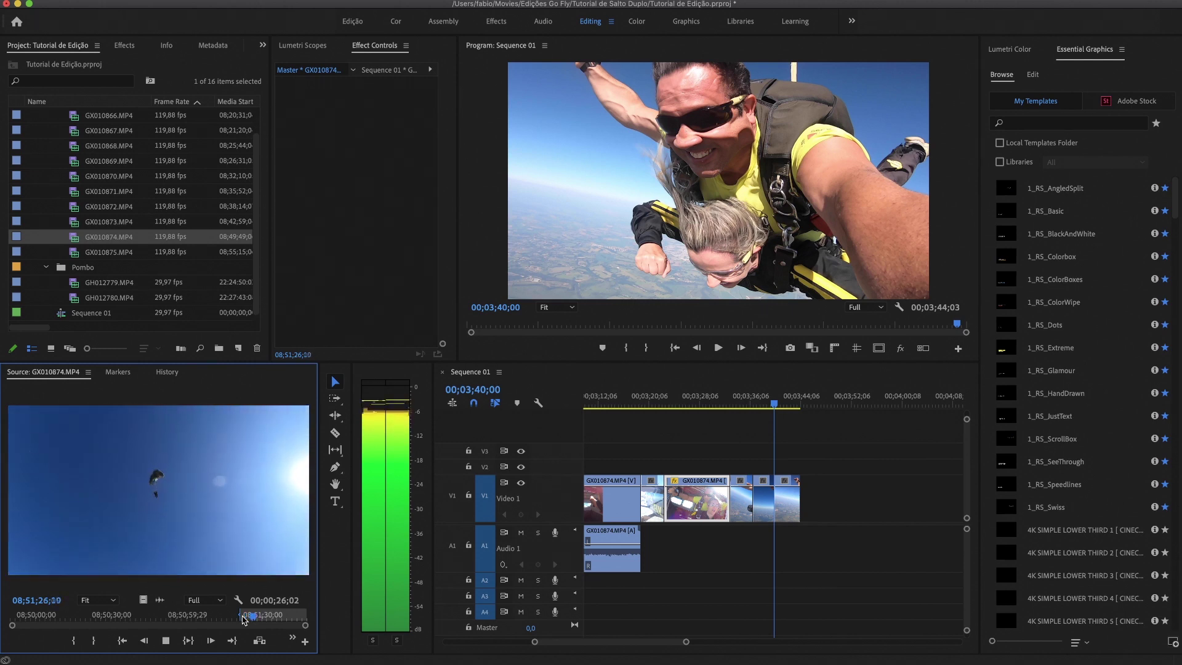
pyautogui.press('space')
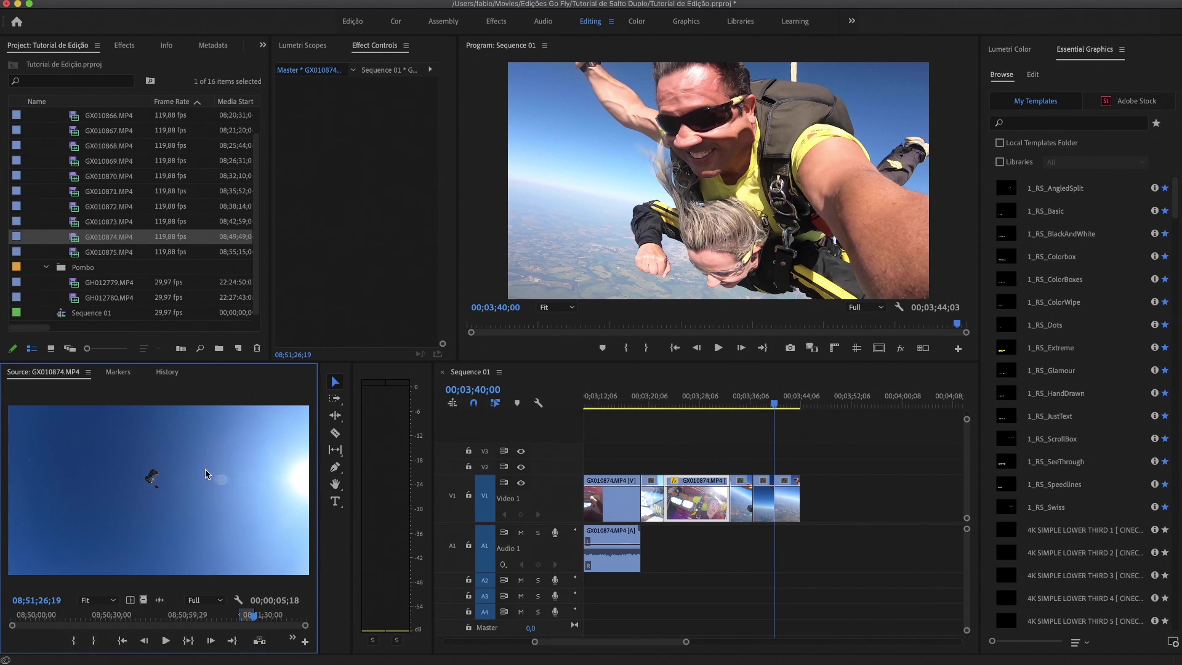
pyautogui.moveTo(142, 598); pyautogui.dragTo(800, 474)
pyautogui.click(813, 400)
pyautogui.scroll(-2, 749, 482)
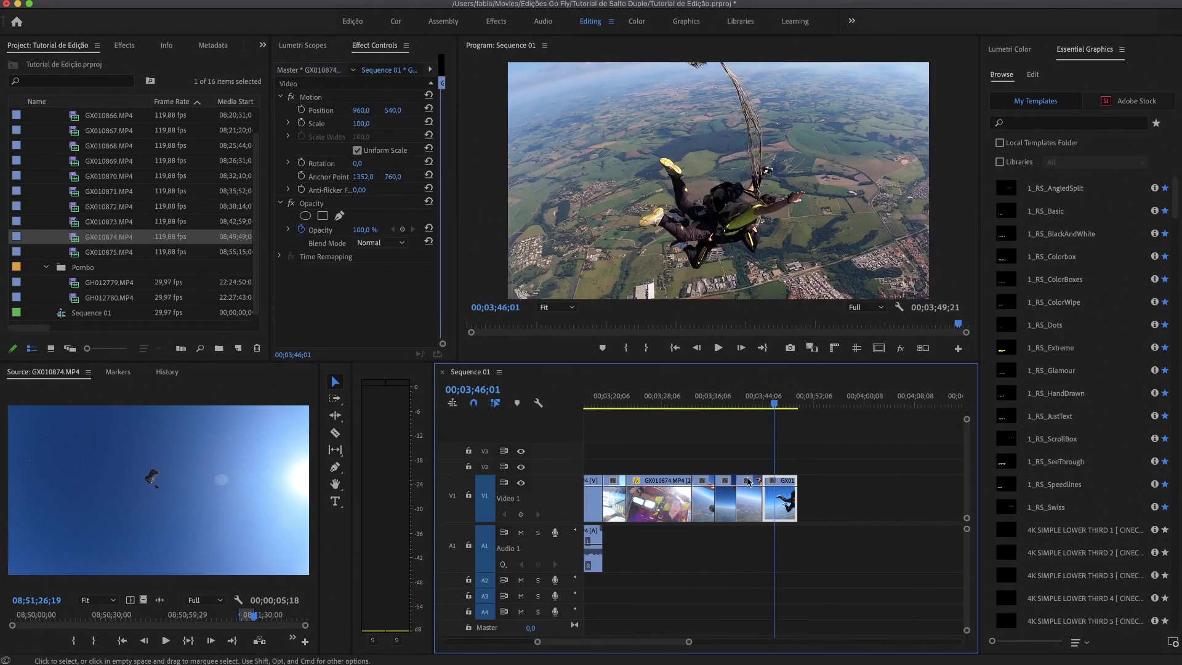
# - Slow the last clip on V1 to 50% speed and play it back to check the motion
pyautogui.rightClick(775, 501)
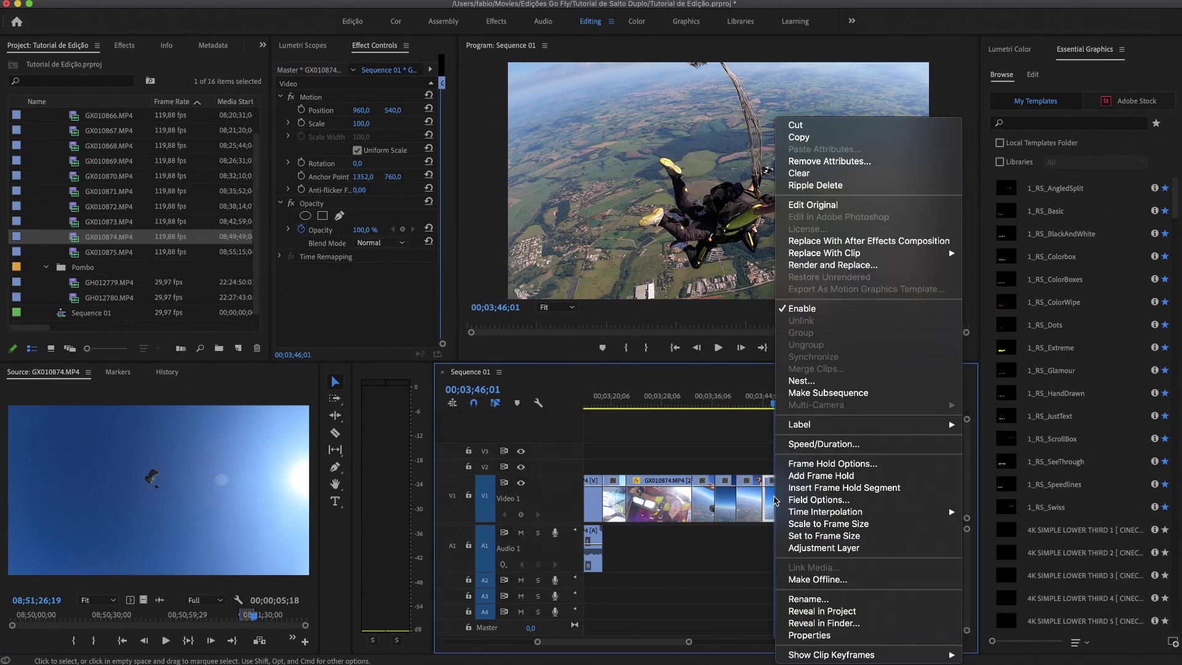
pyautogui.click(802, 445)
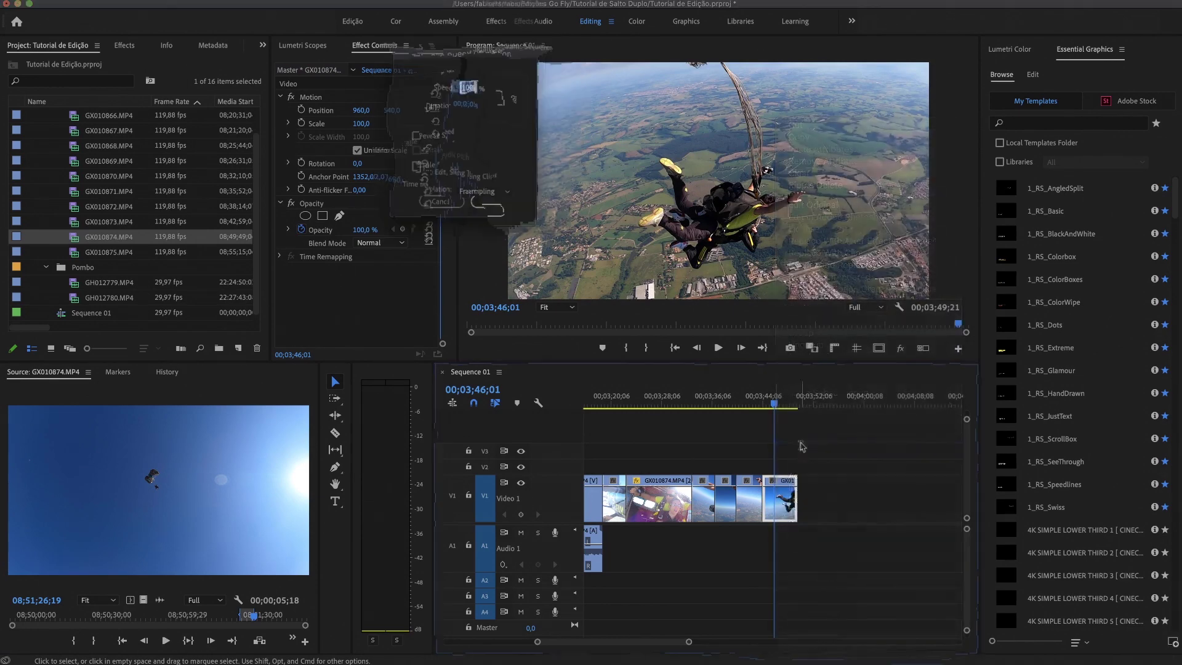
pyautogui.moveTo(398, 52); pyautogui.dragTo(486, 246)
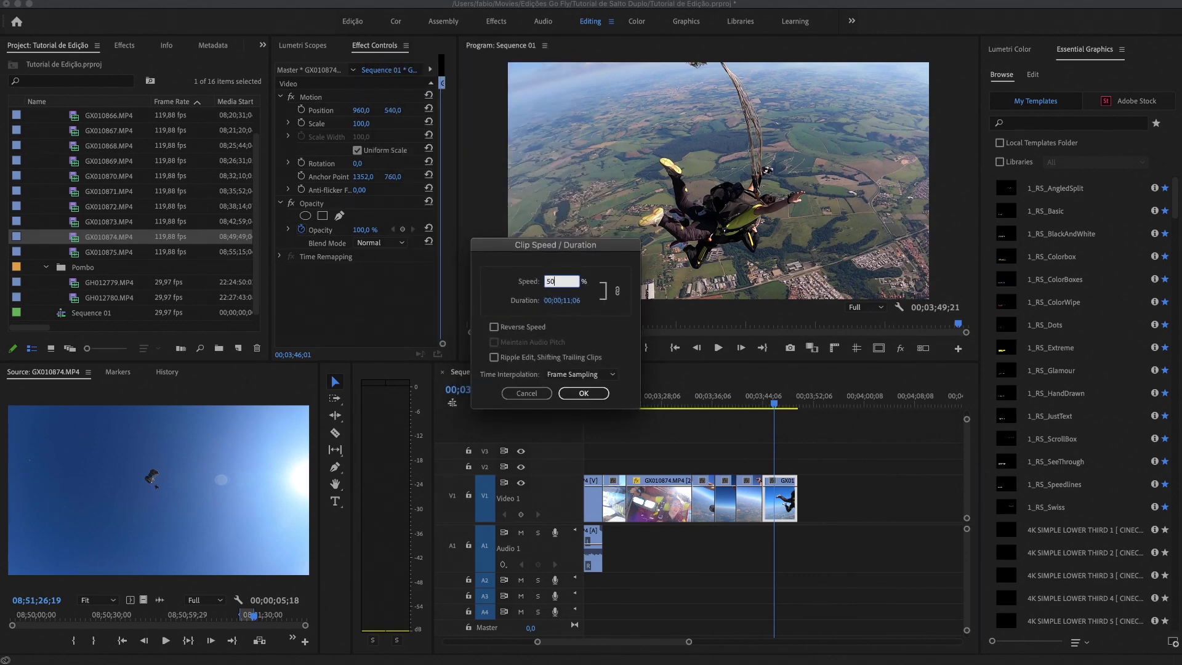
pyautogui.write('50')
pyautogui.press('Return')
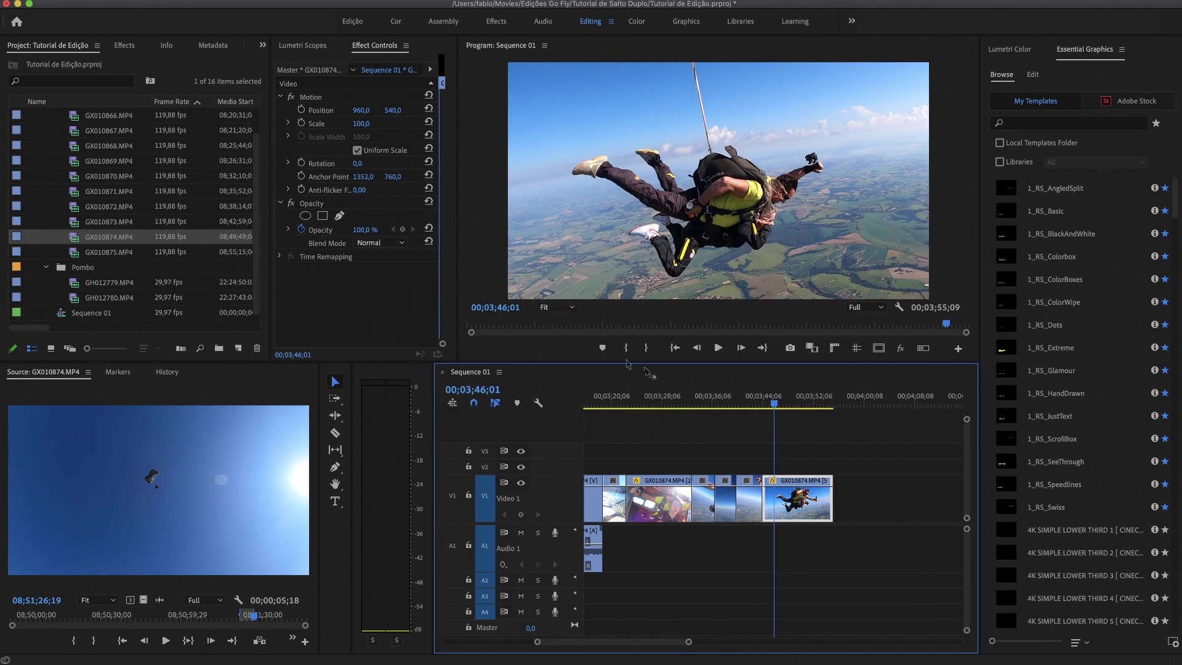
pyautogui.click(762, 404)
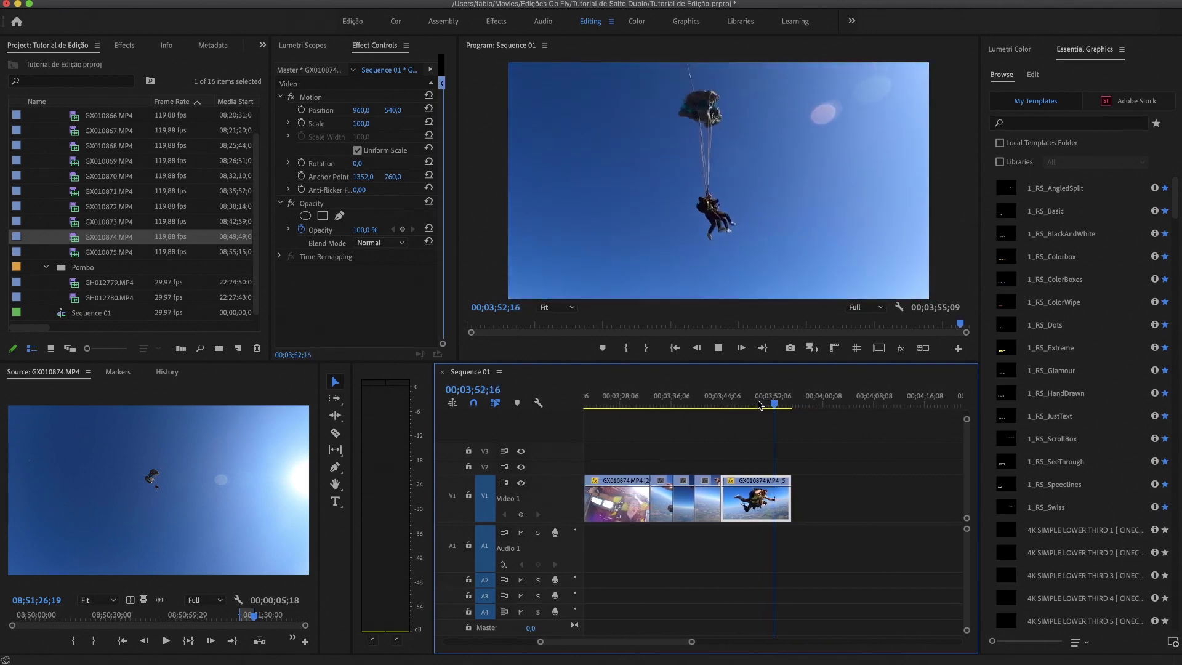
pyautogui.press('space')
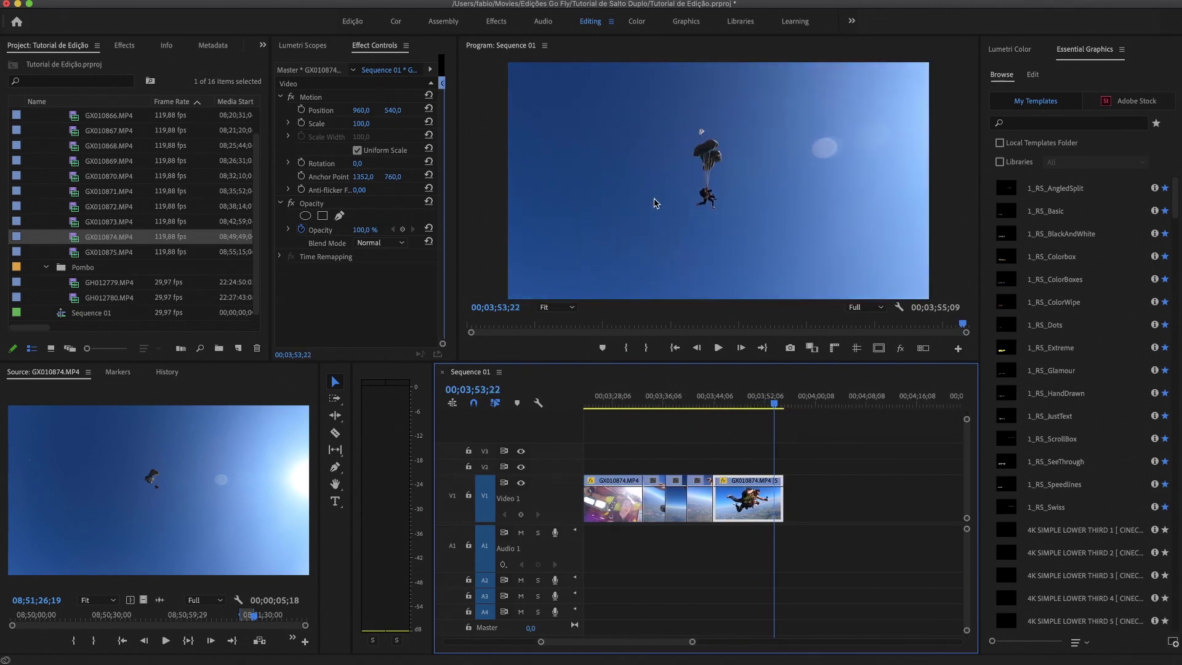
# - Append the opening of GH012780.MP4, up to an Out point at 22;27;53;08, with its audio to the end of the sequence
pyautogui.doubleClick(74, 252)
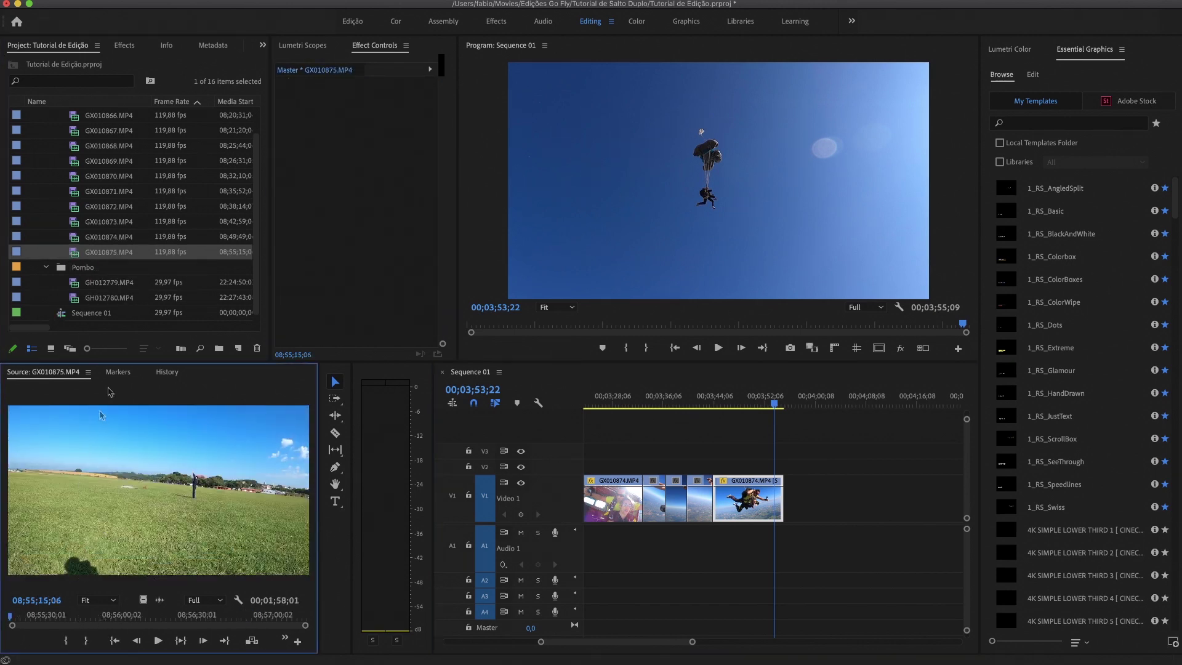
pyautogui.doubleClick(94, 300)
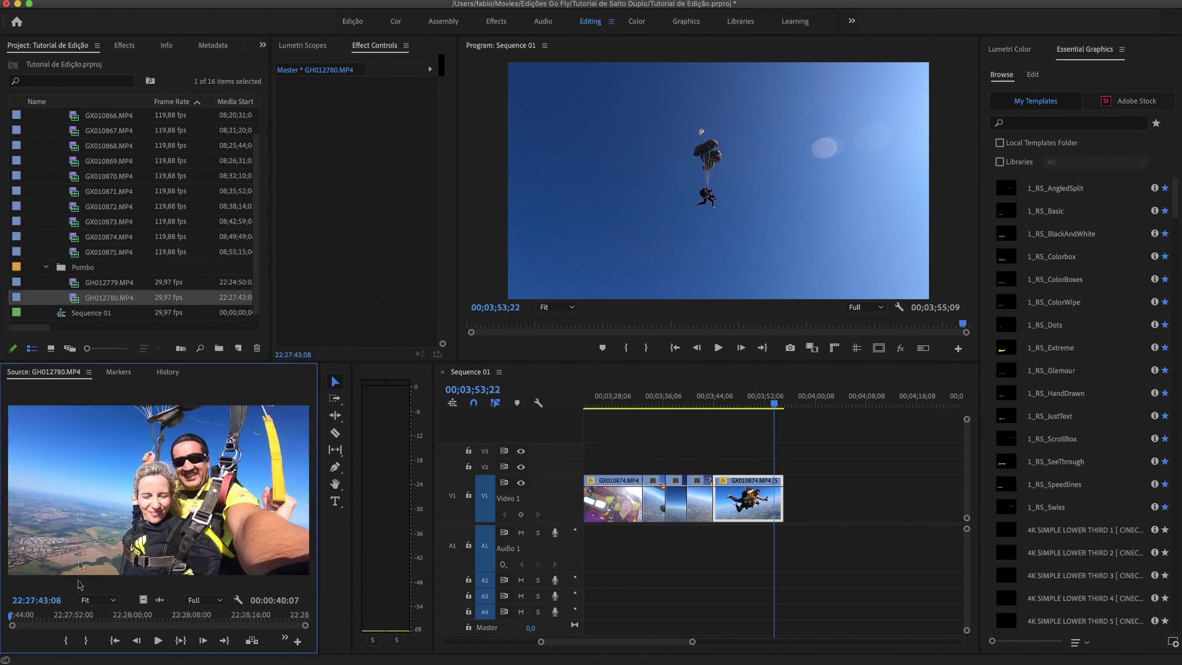
pyautogui.click(61, 624)
pyautogui.moveTo(16, 619); pyautogui.dragTo(84, 622)
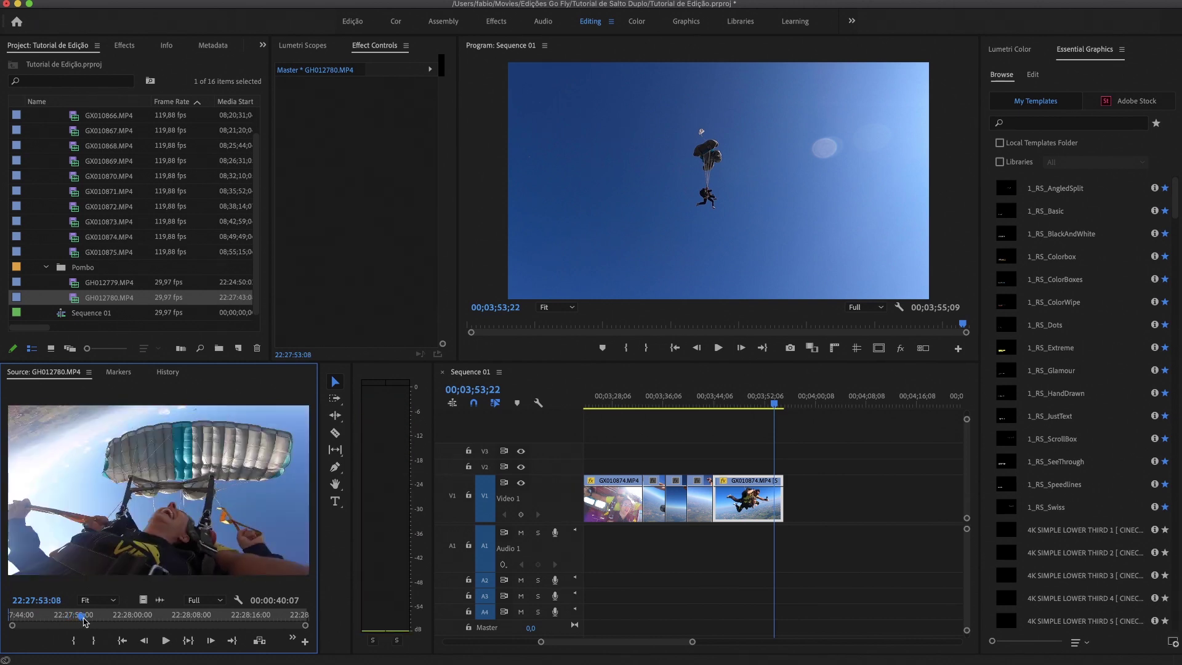
pyautogui.press('o')
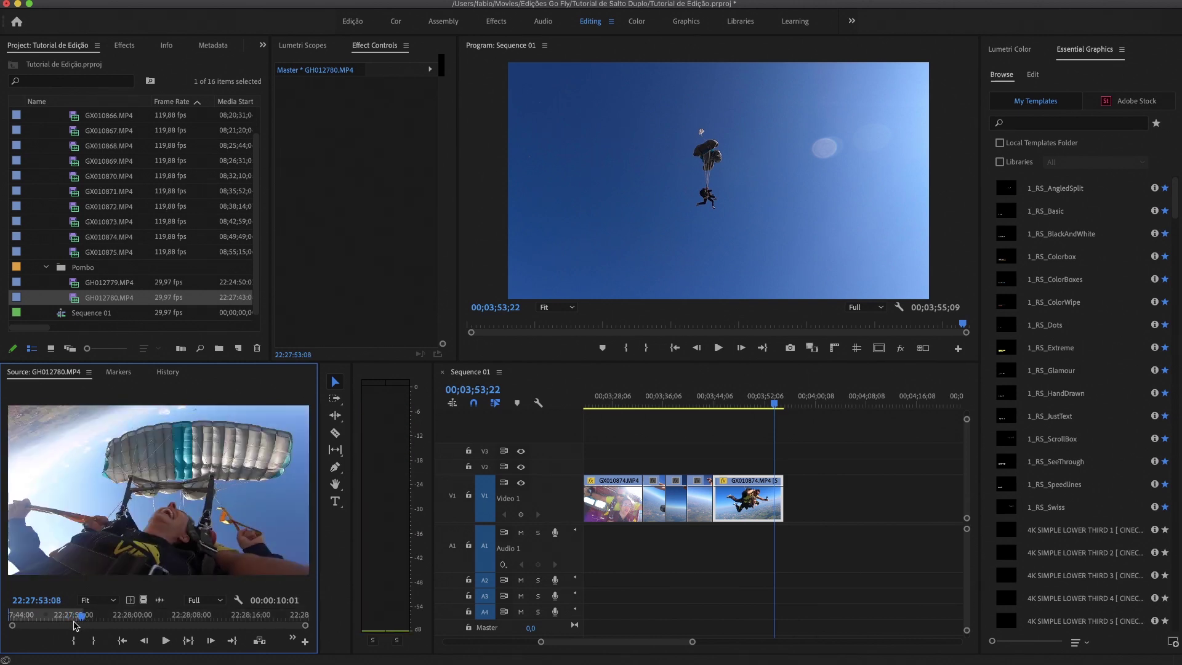
pyautogui.moveTo(554, 490); pyautogui.dragTo(786, 510)
pyautogui.hscroll(1, 786, 510)
pyautogui.hscroll(3, 796, 510)
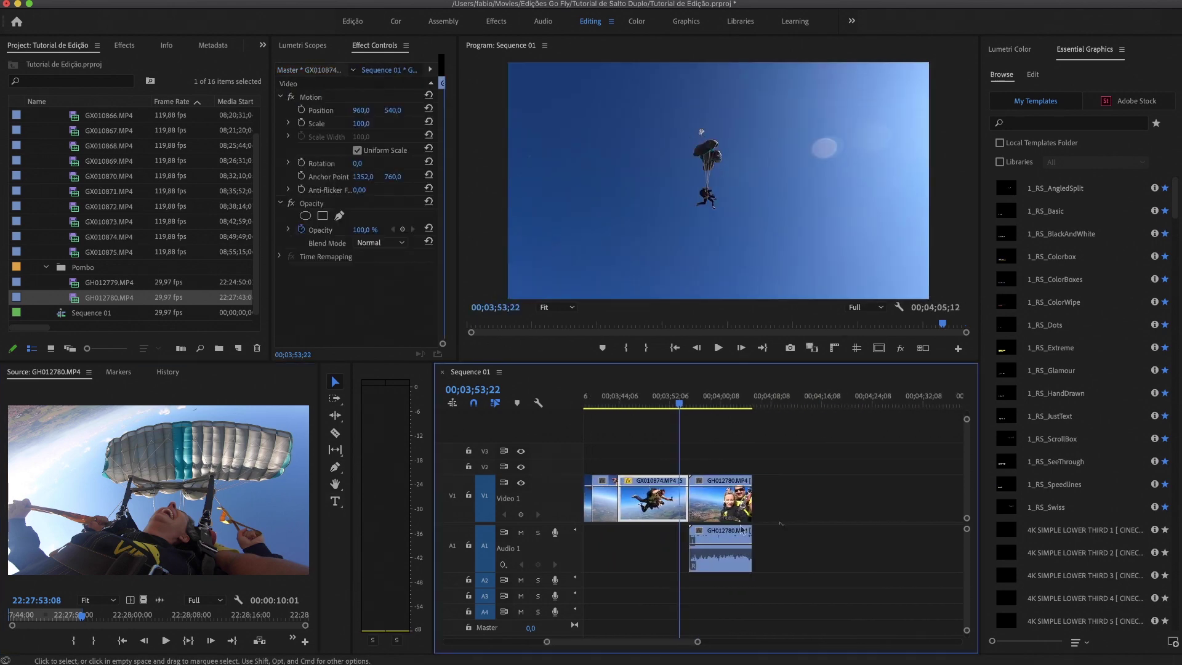
# - Append the range of GX010875.MP4 from 08;55;52;11 to about 08;56;12;23 with its audio after the last clip
pyautogui.doubleClick(92, 253)
pyautogui.moveTo(84, 618)
pyautogui.mouseDown()
pyautogui.moveTo(130, 618)
pyautogui.moveTo(103, 620)
pyautogui.mouseUp()
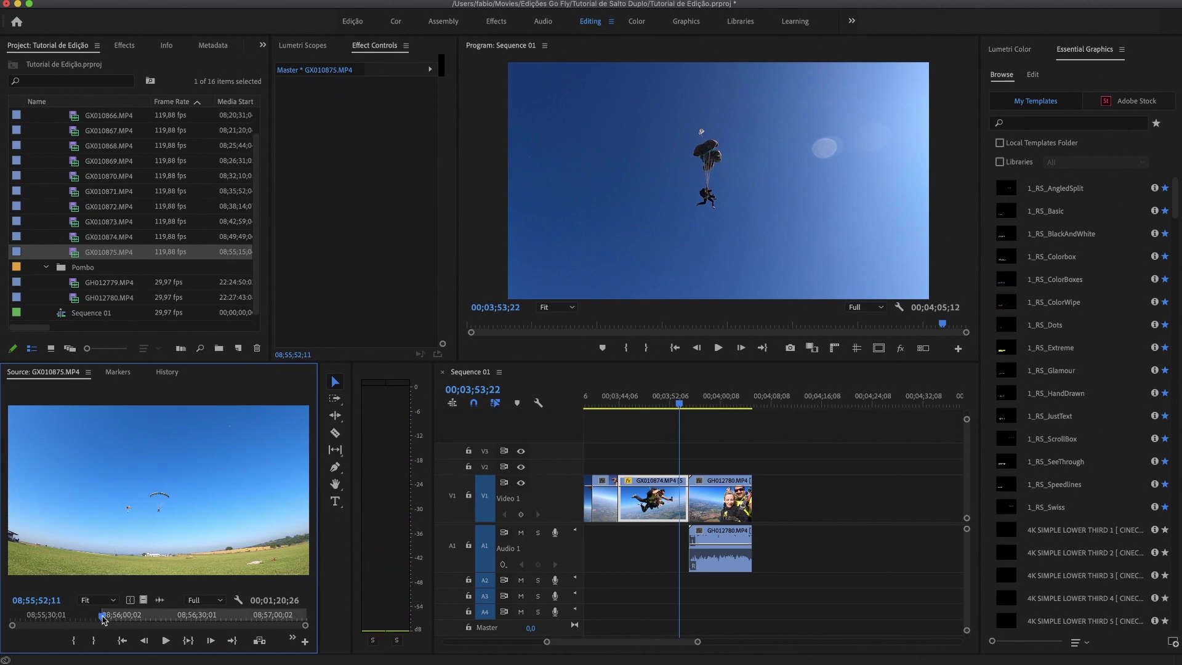
pyautogui.press('space')
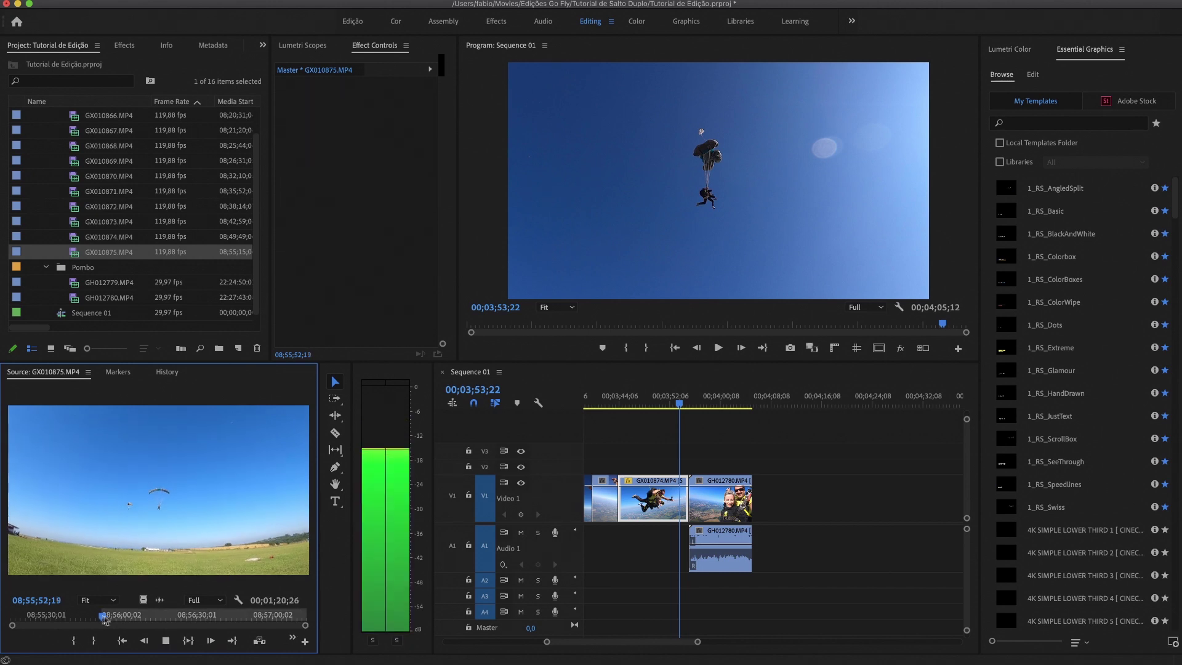
pyautogui.press('space')
pyautogui.click(135, 617)
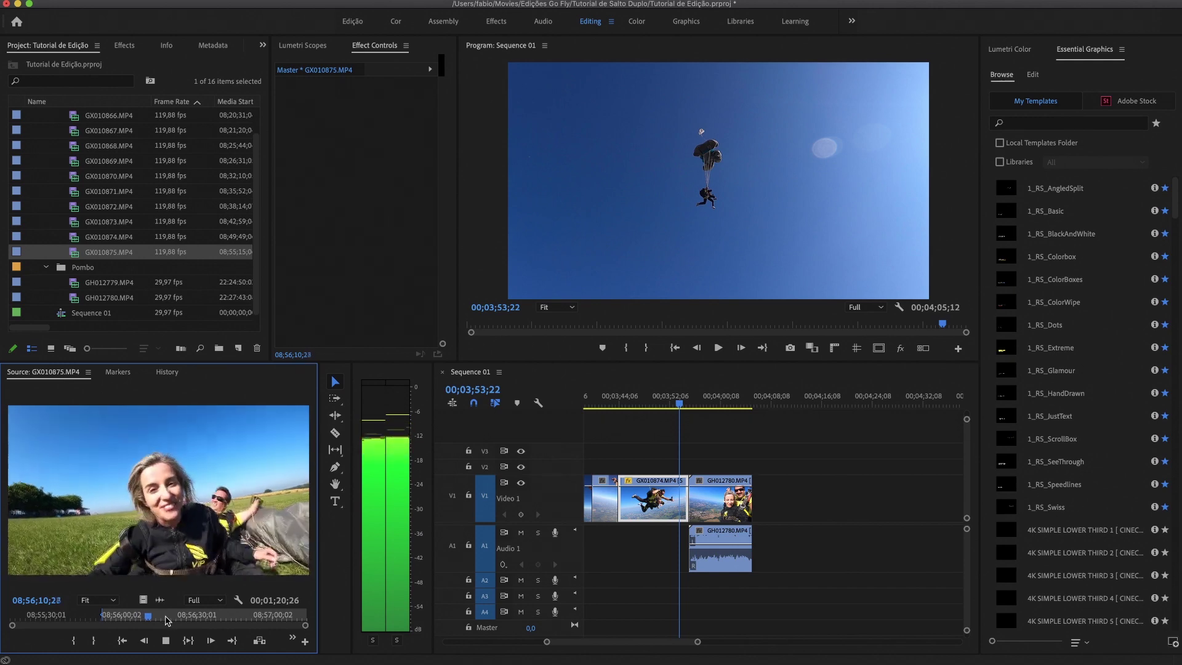
pyautogui.press('space')
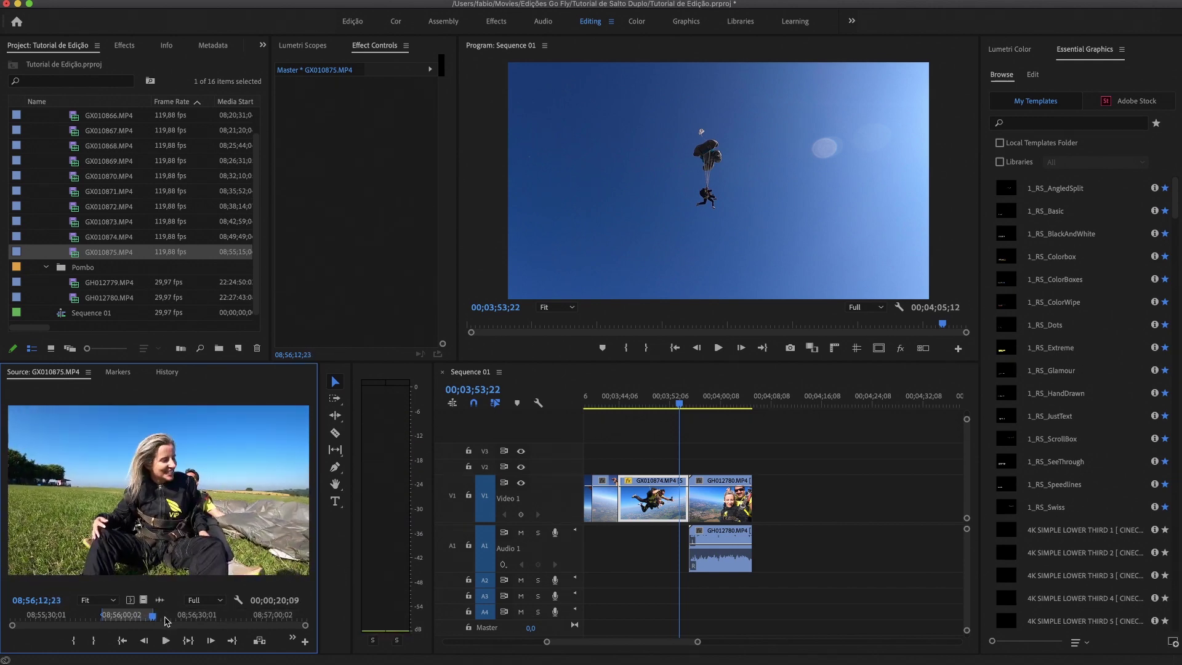
pyautogui.moveTo(162, 542); pyautogui.dragTo(762, 510)
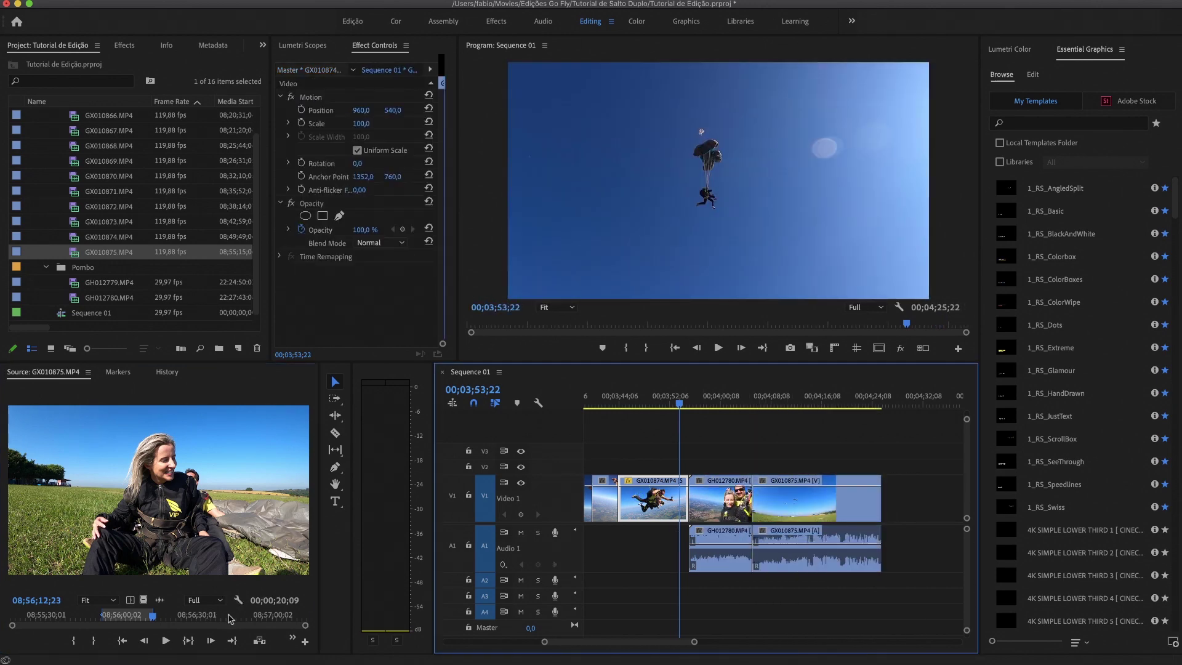
# - Append a second range of GX010875.MP4, from 08;56;47;05 to about 08;56;59;13, with its audio to the sequence end
pyautogui.click(234, 616)
pyautogui.moveTo(233, 615); pyautogui.dragTo(243, 617)
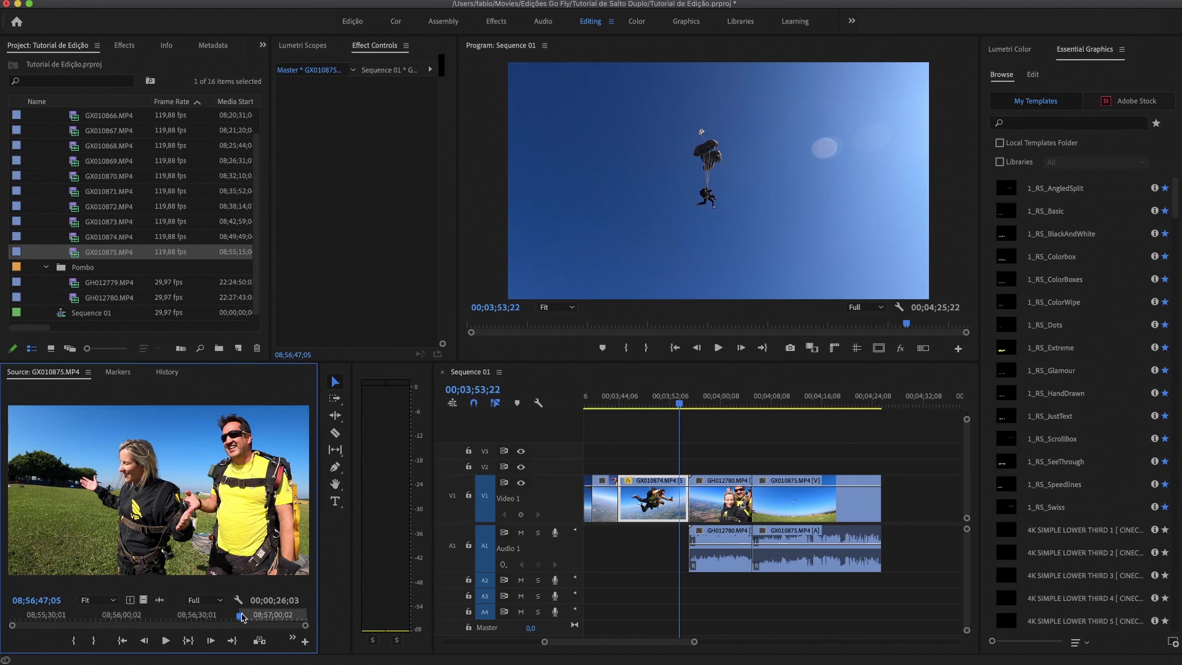
pyautogui.press('space')
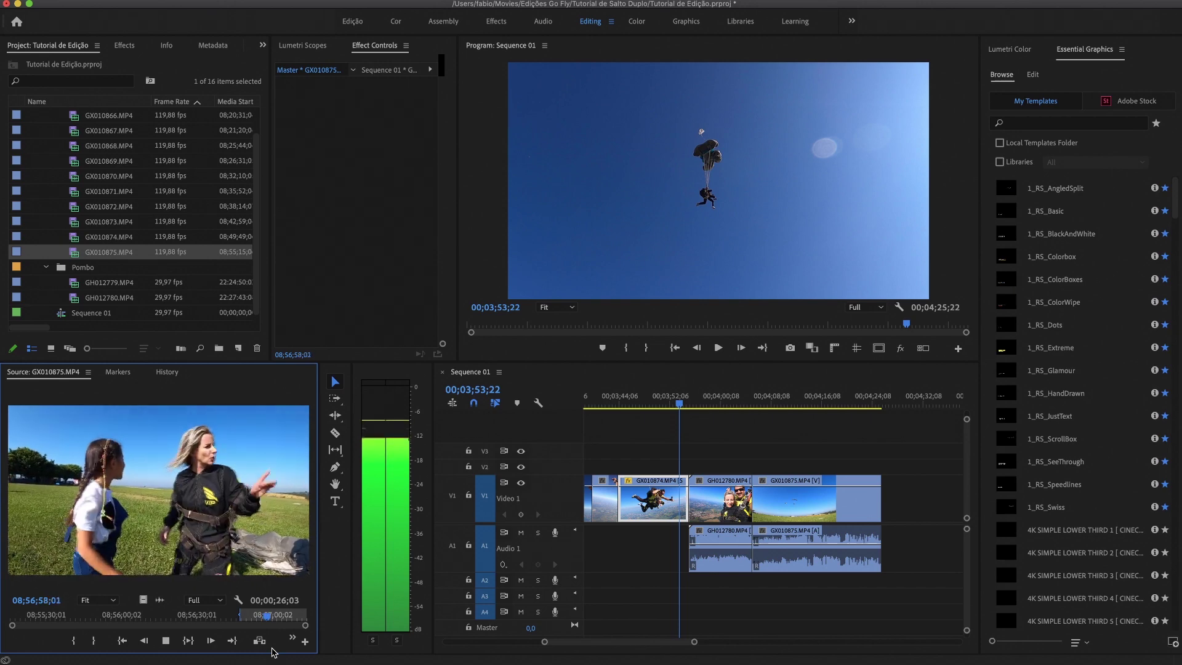
pyautogui.press('space')
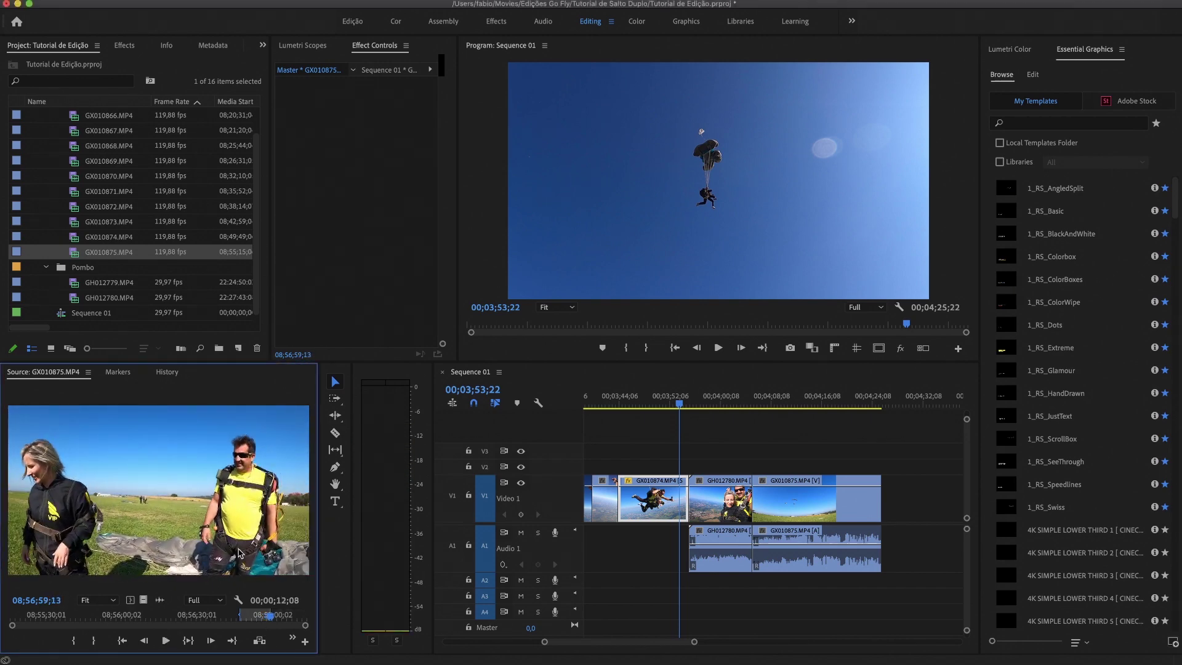
pyautogui.moveTo(166, 548); pyautogui.dragTo(885, 529)
# - Move the playhead to the end of the sequence at 00;04;38;00 and deselect the clip
pyautogui.press('-')
pyautogui.press('-')
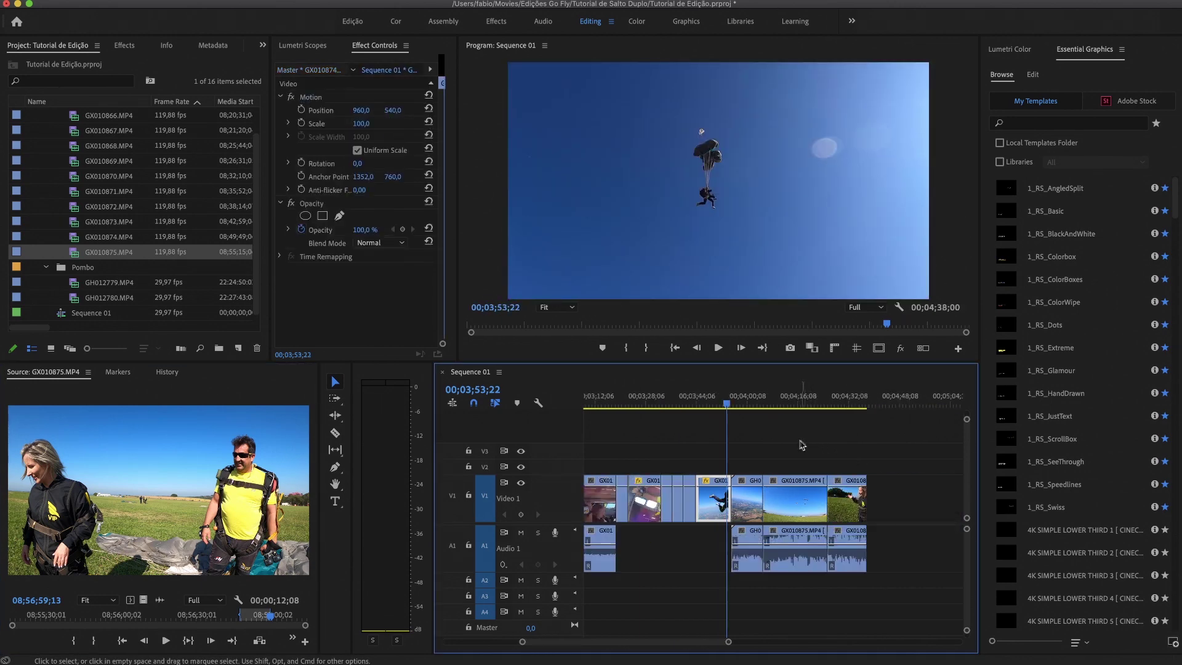
pyautogui.press('-')
pyautogui.press('-')
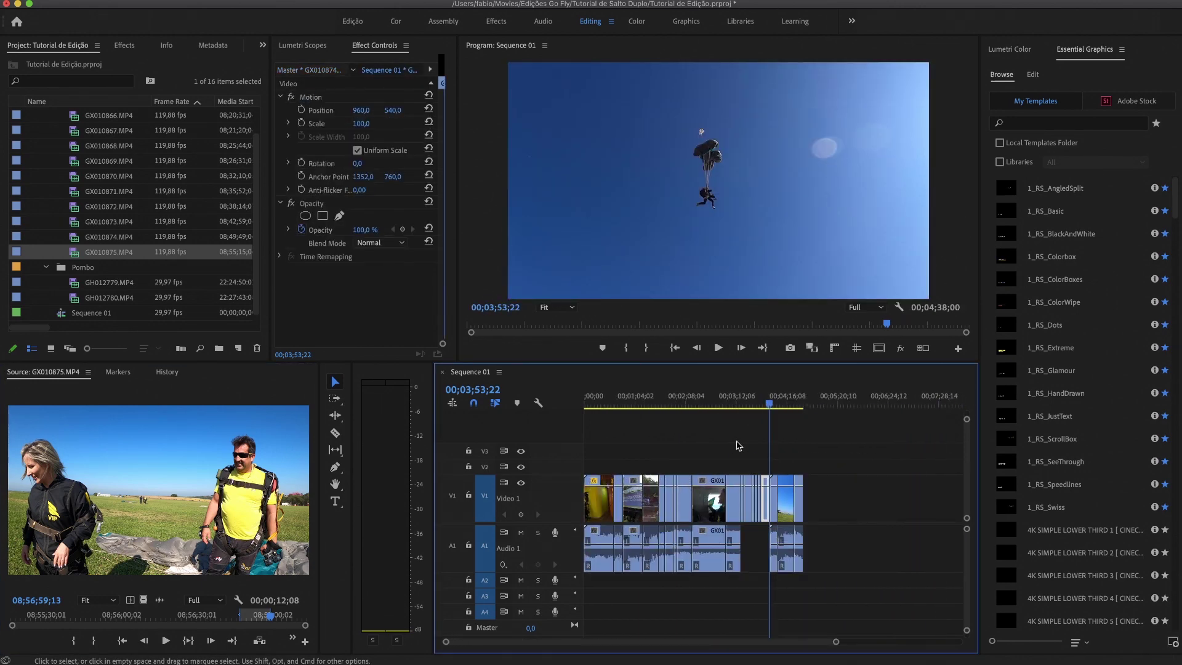
pyautogui.press('-')
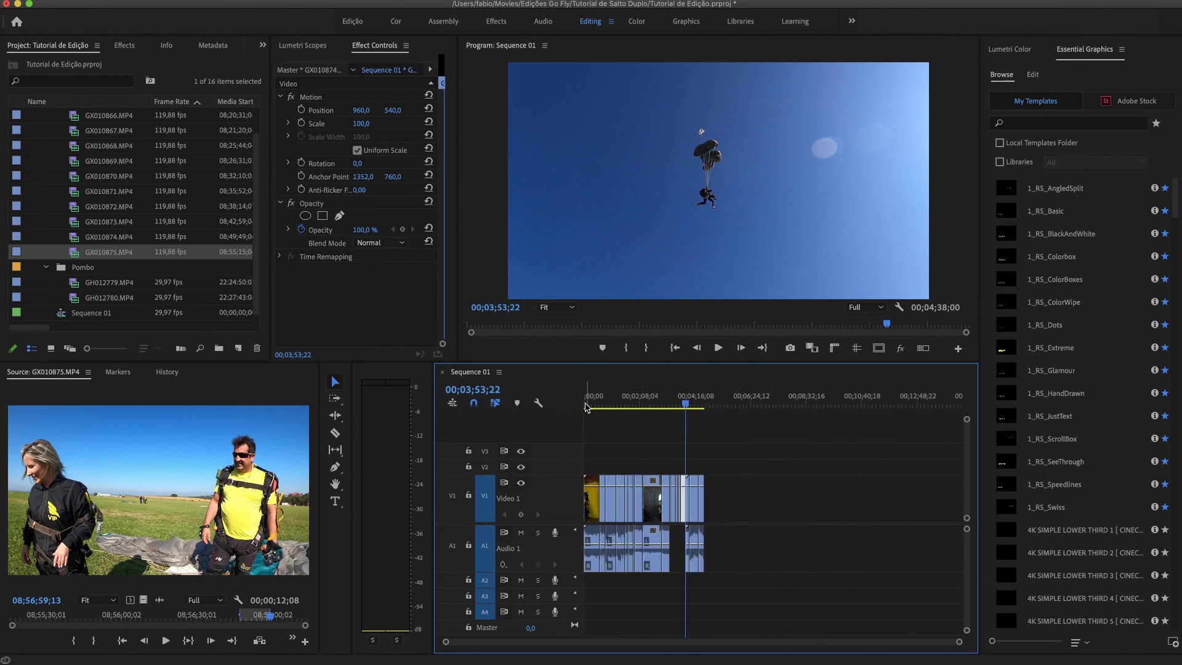
pyautogui.click(705, 406)
pyautogui.press('=')
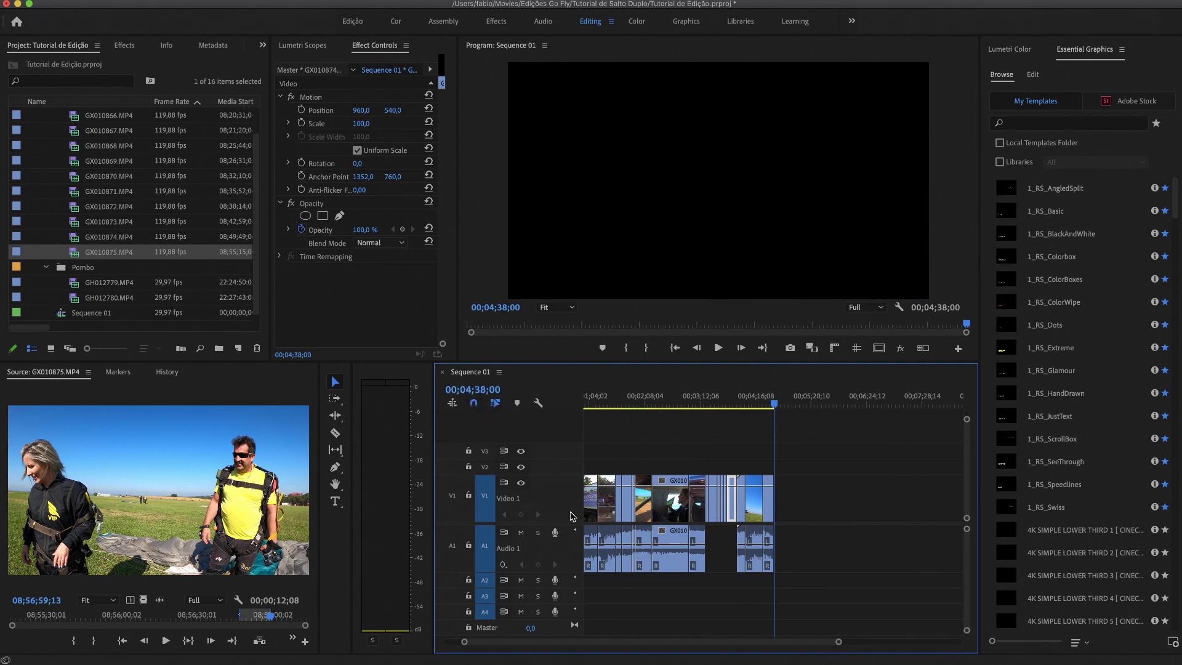
pyautogui.click(596, 420)
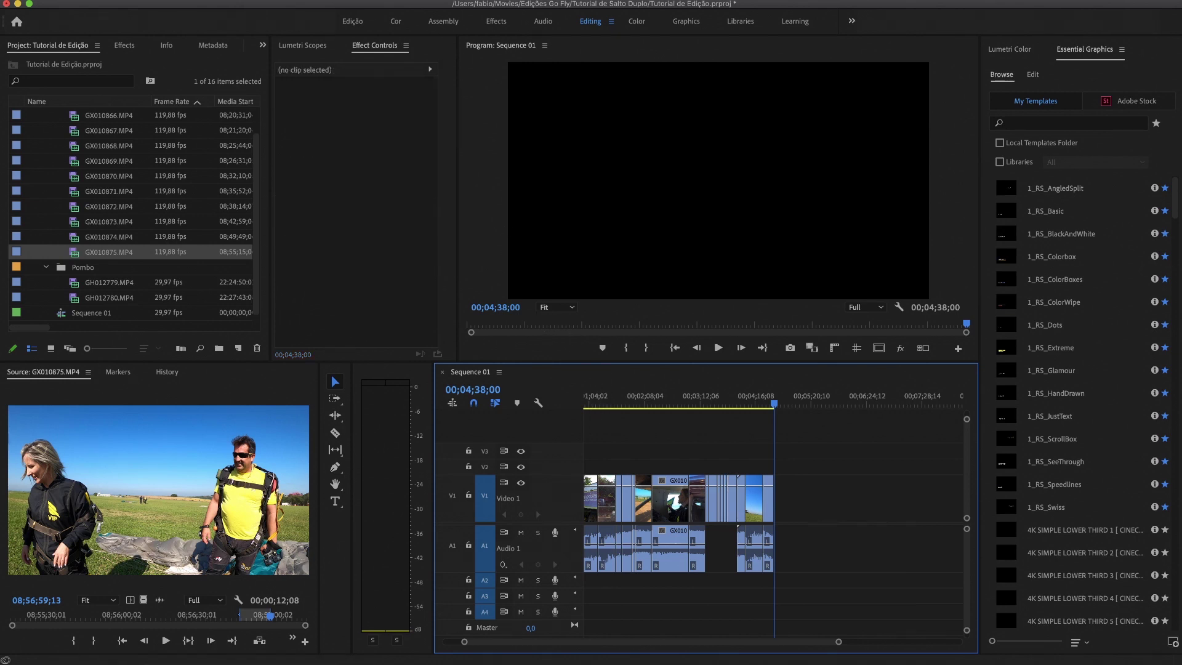
# - Collapse the GoPro bin and create a new top-level bin named Músicas
pyautogui.press('super+Tab')
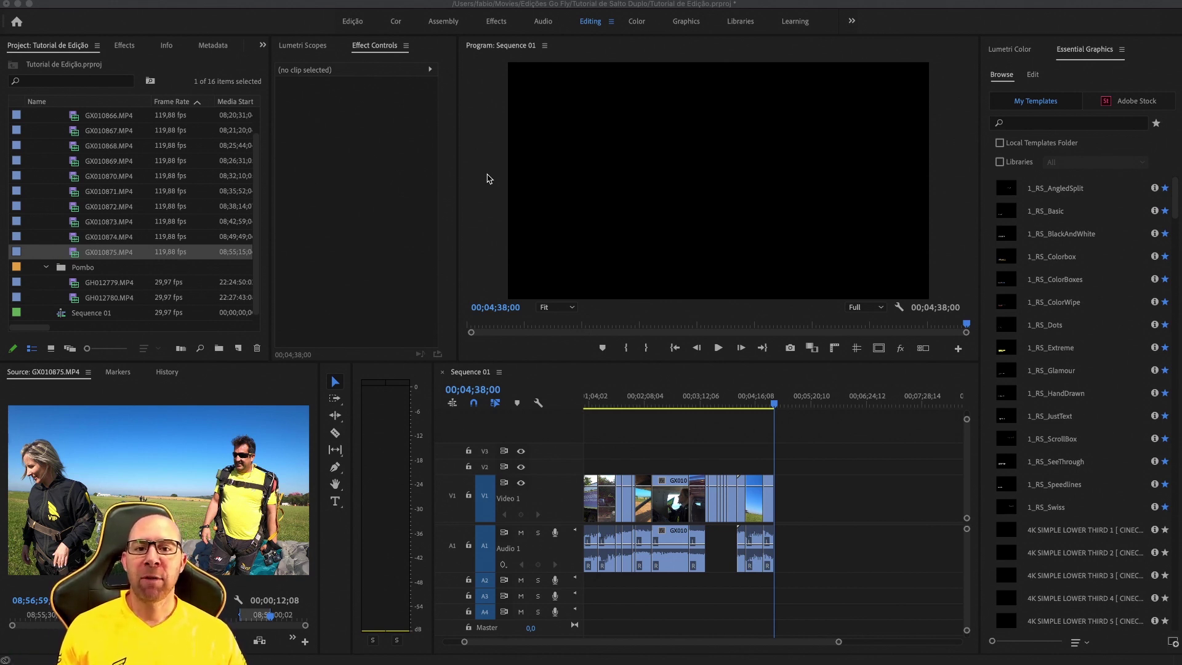
pyautogui.scroll(2, 133, 215)
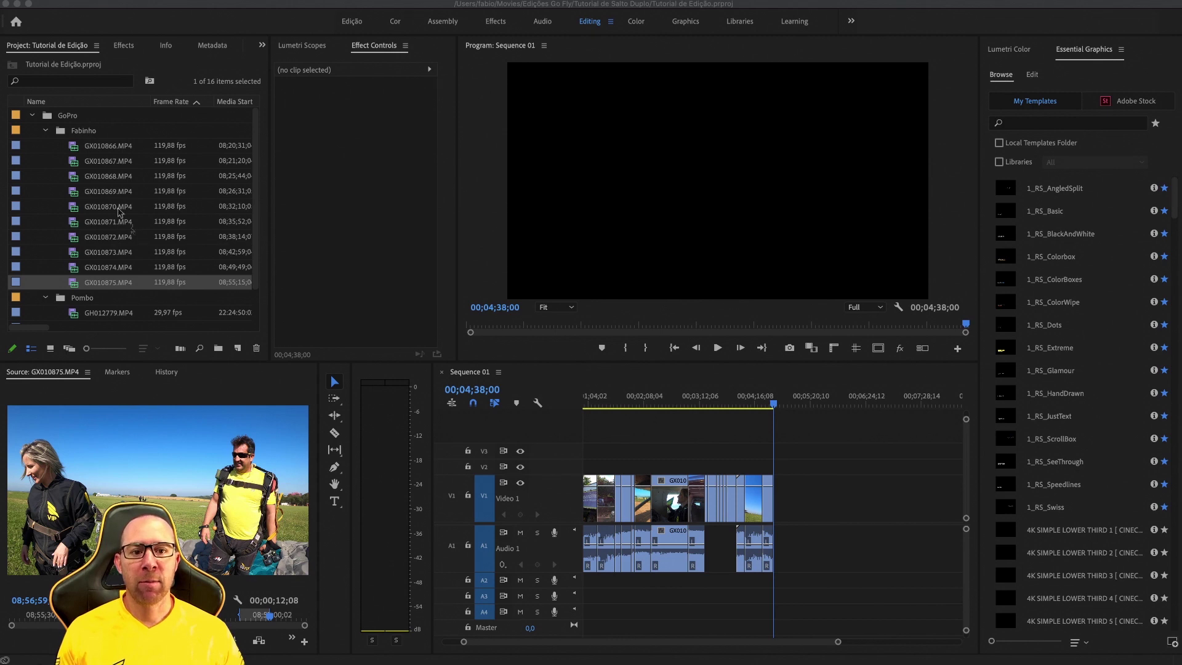
pyautogui.click(34, 119)
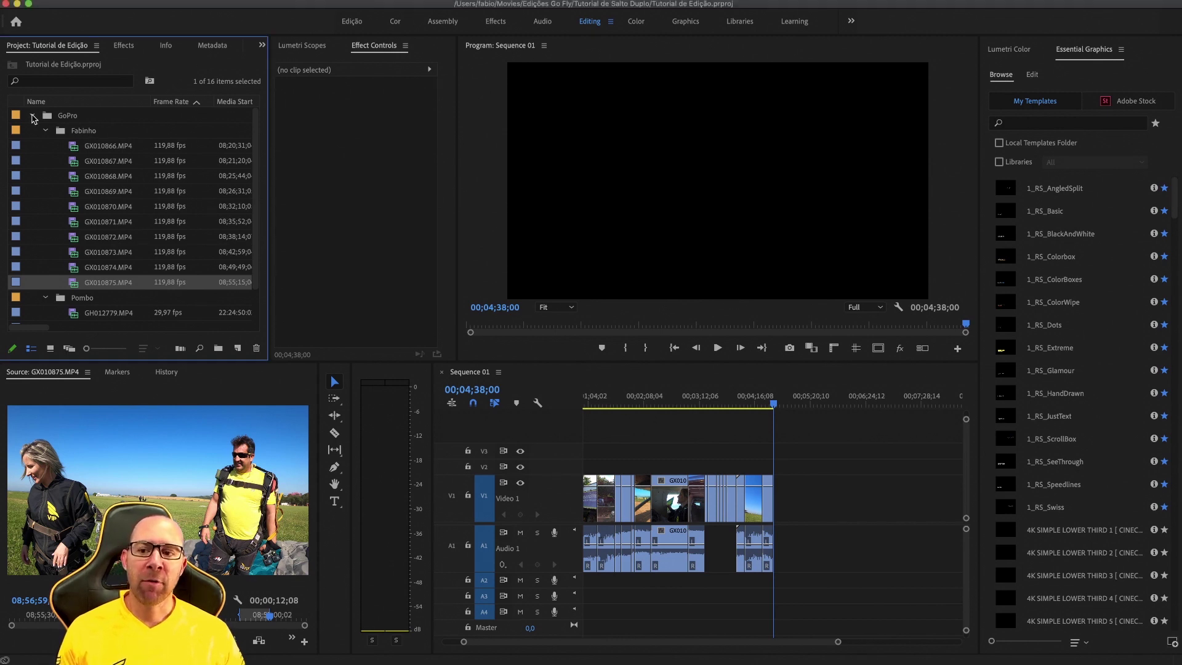
pyautogui.click(34, 119)
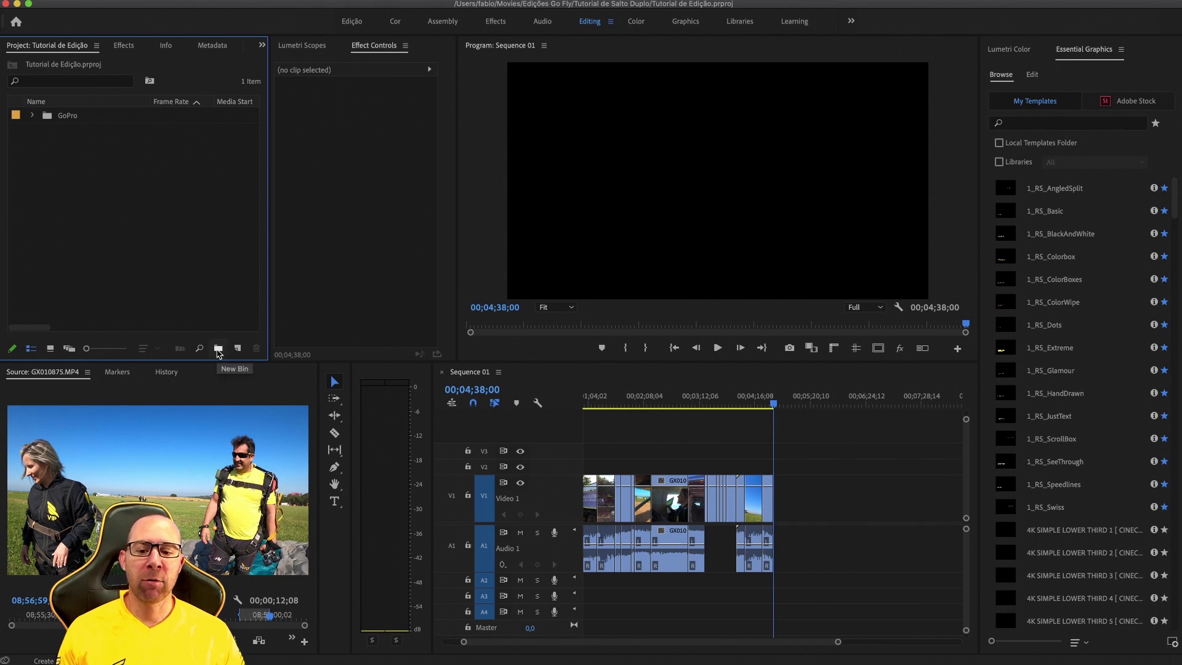
pyautogui.click(217, 350)
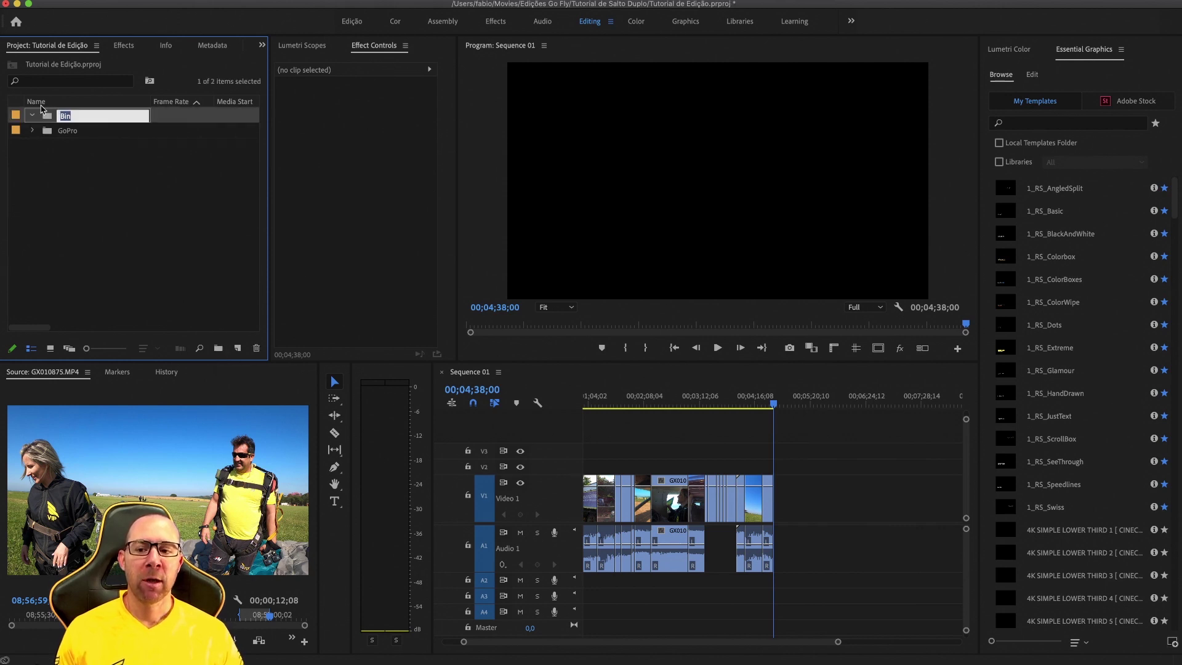
pyautogui.write('Núsicas')
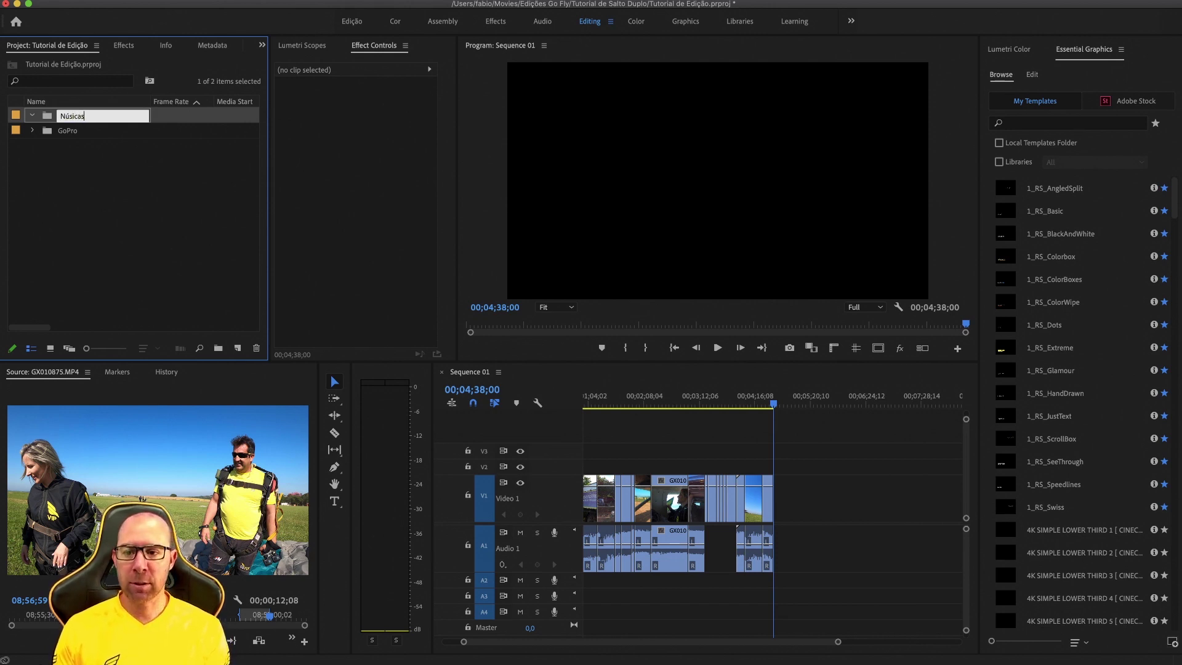
pyautogui.click(135, 234)
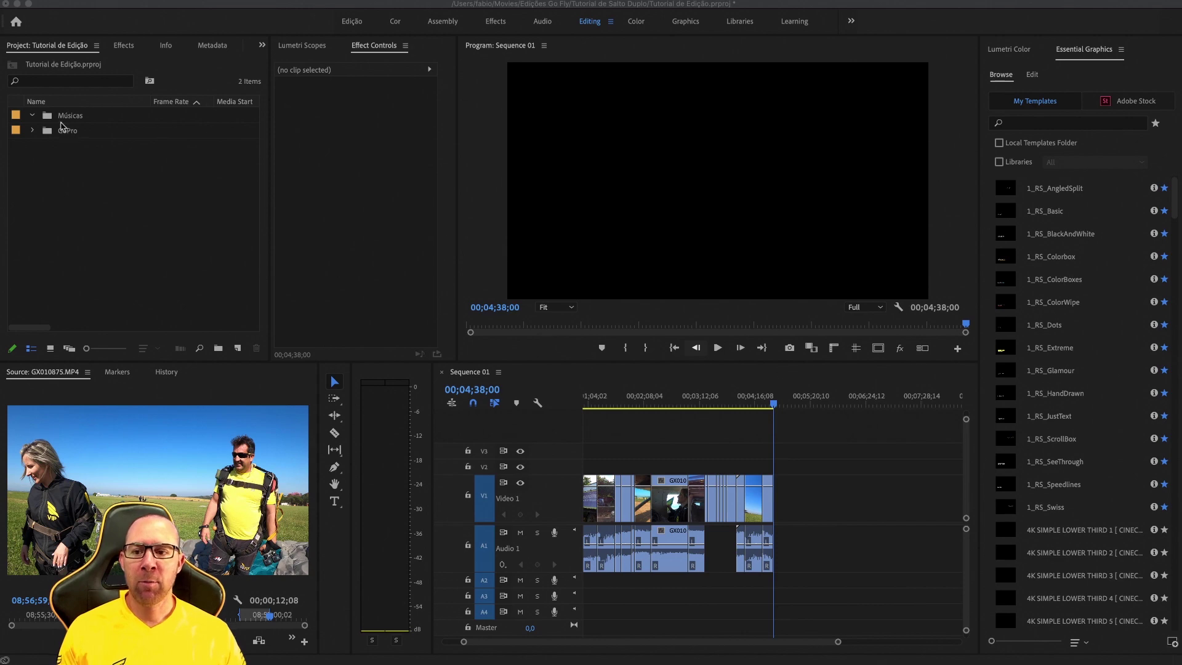
# - Import ES_Beach Memories - Sum Wave.mp3 from the Finder's Downloads folder into the Músicas bin
pyautogui.press('super+Tab')
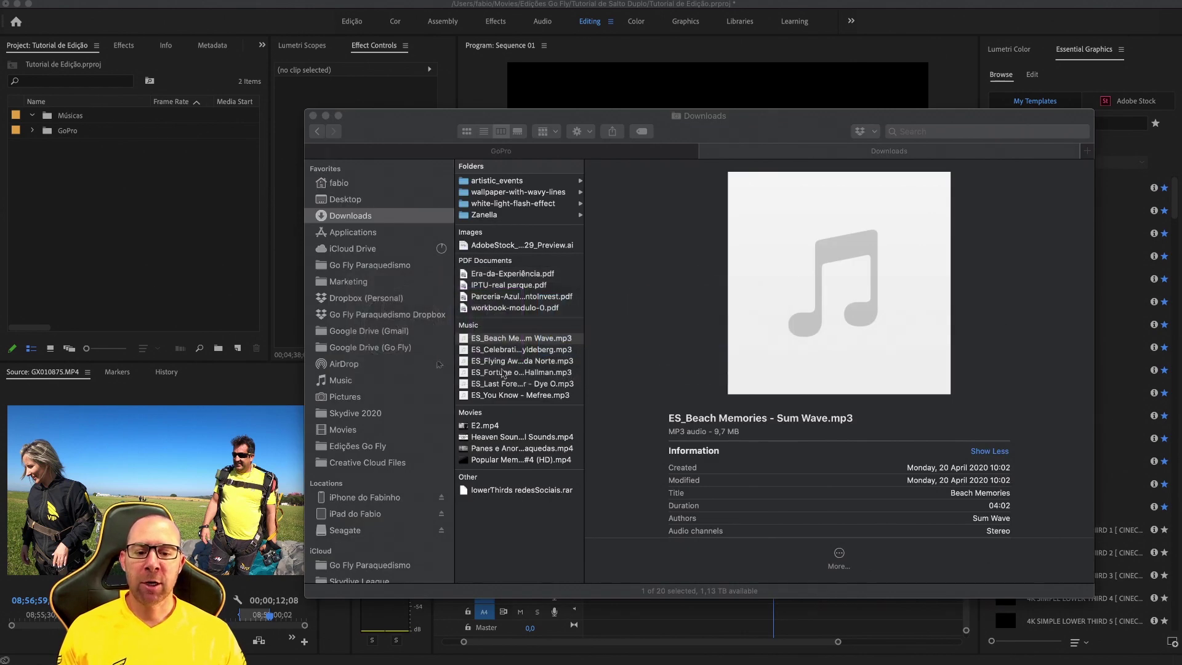
pyautogui.moveTo(473, 339); pyautogui.dragTo(89, 117)
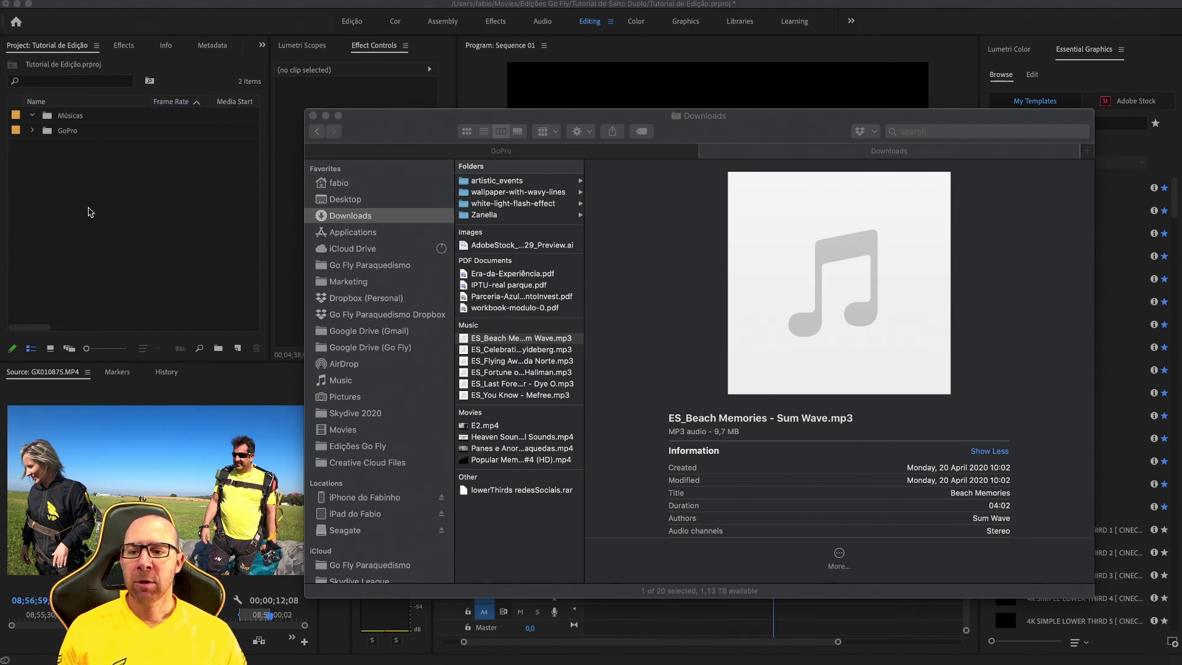
pyautogui.click(77, 178)
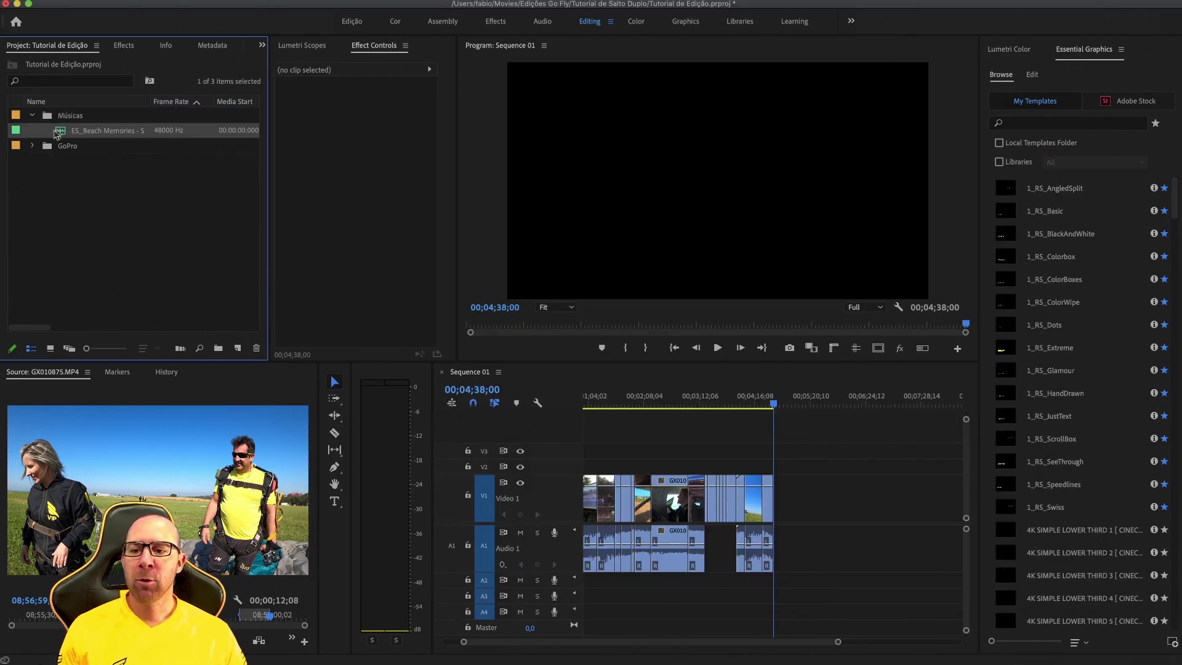
# - Open the Beach Memories track in the Source monitor and listen to its opening, a middle passage and a passage near the end
pyautogui.doubleClick(61, 131)
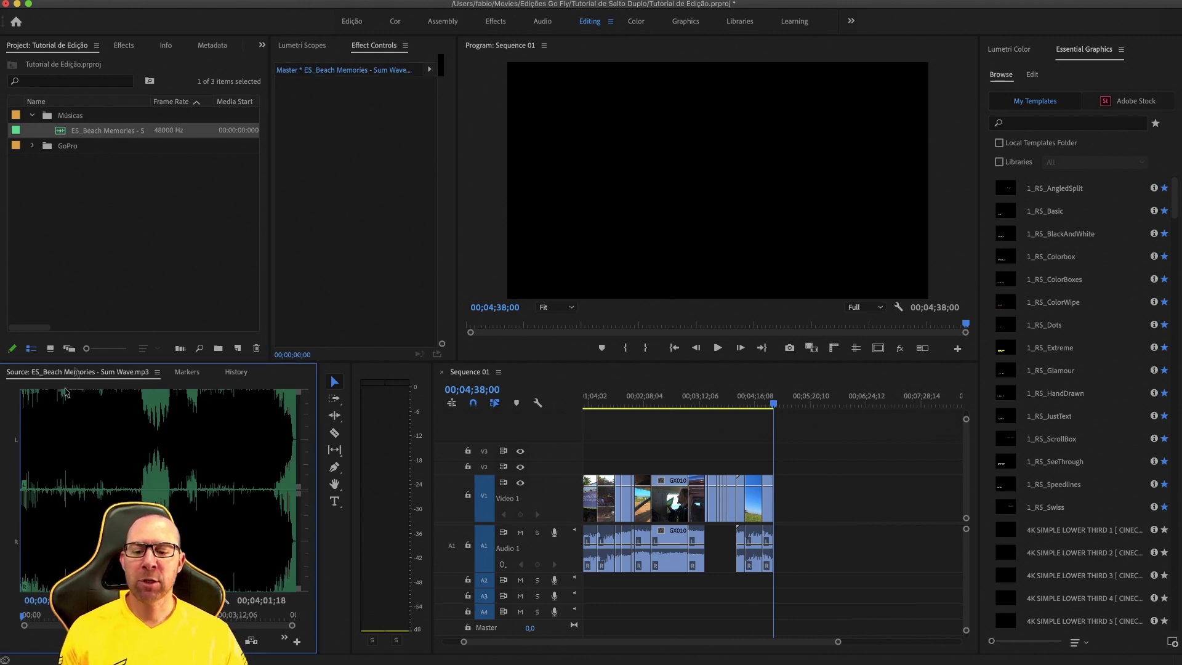
pyautogui.press('space')
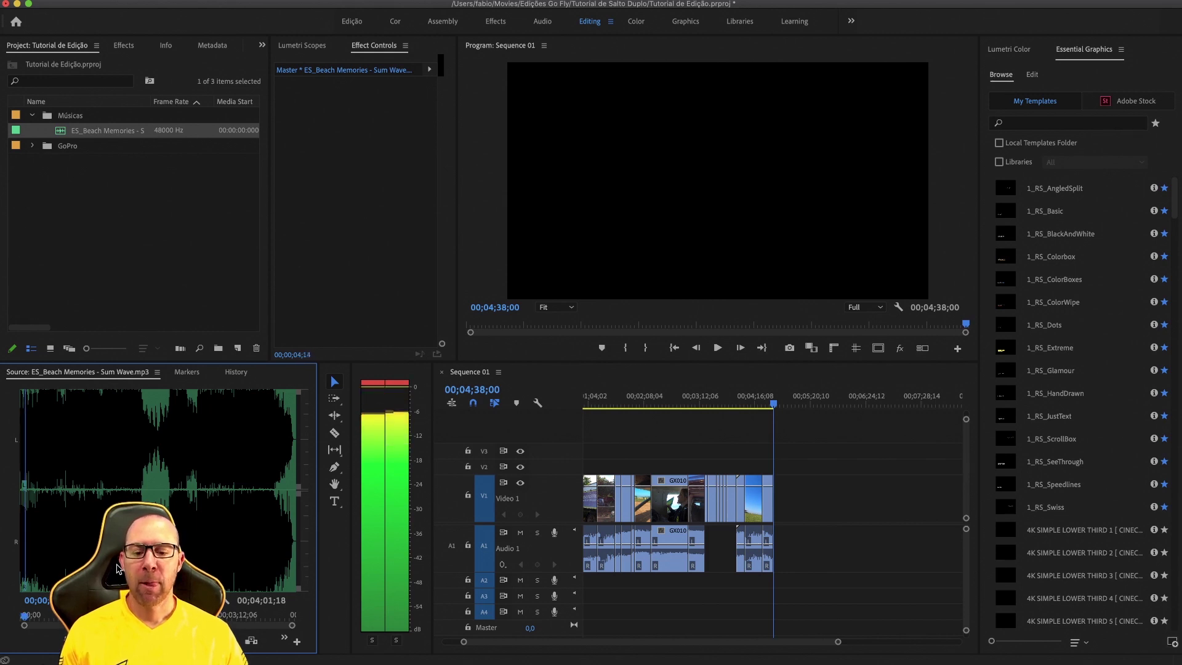
pyautogui.press('space')
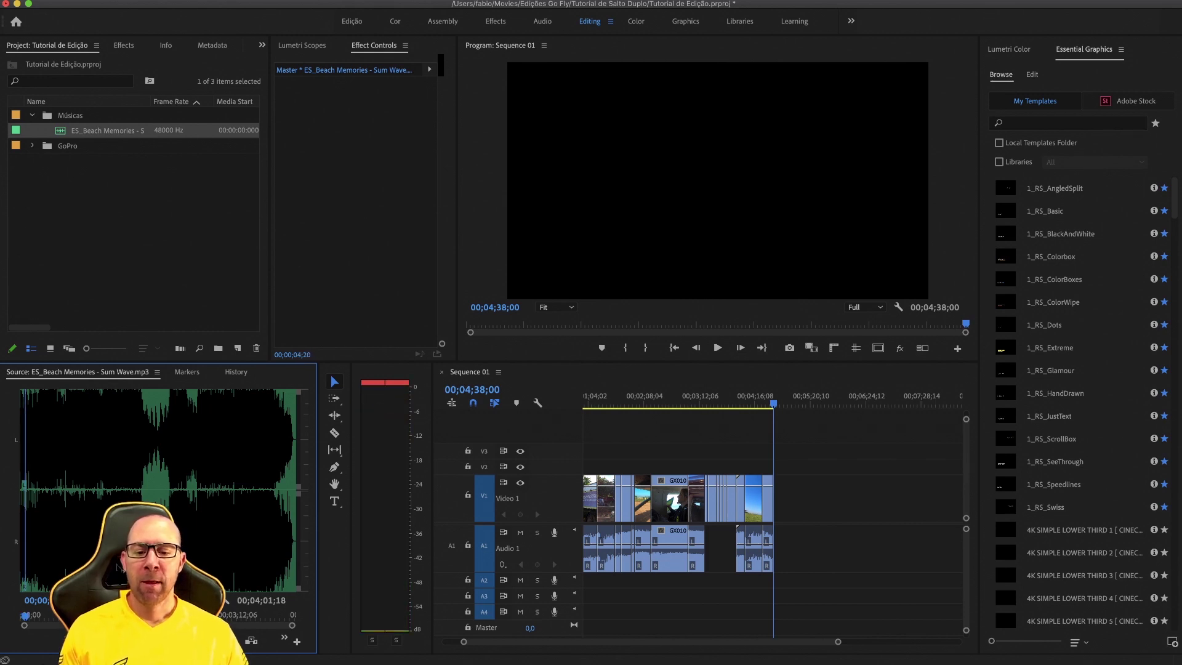
pyautogui.click(381, 384)
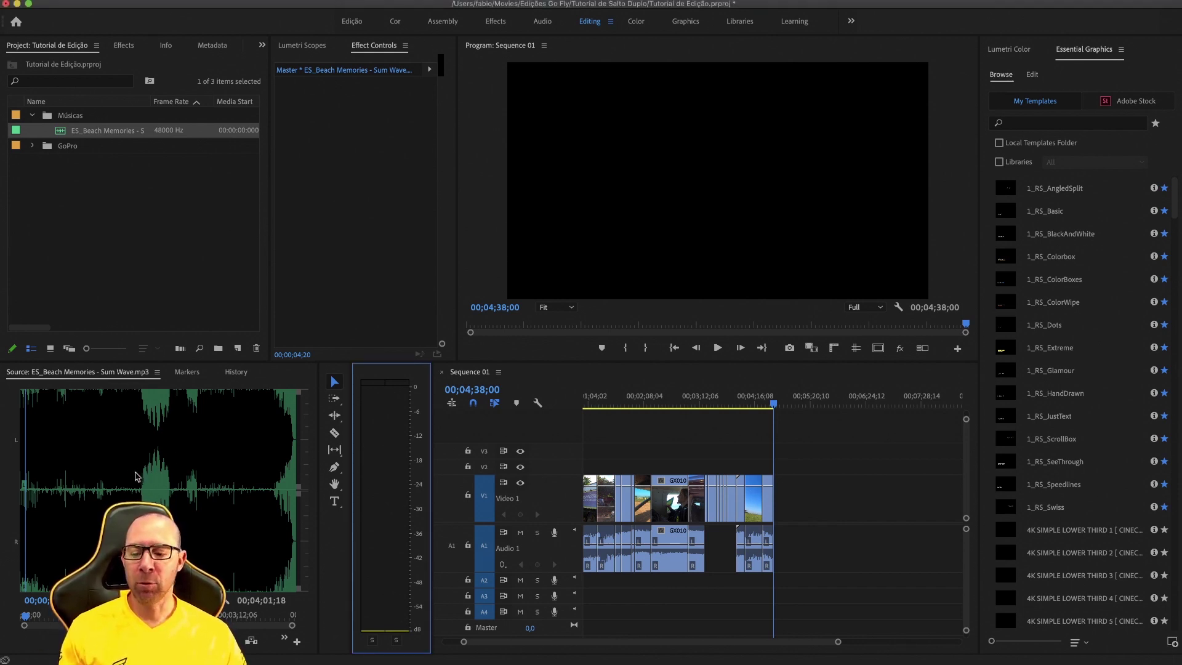
pyautogui.click(77, 441)
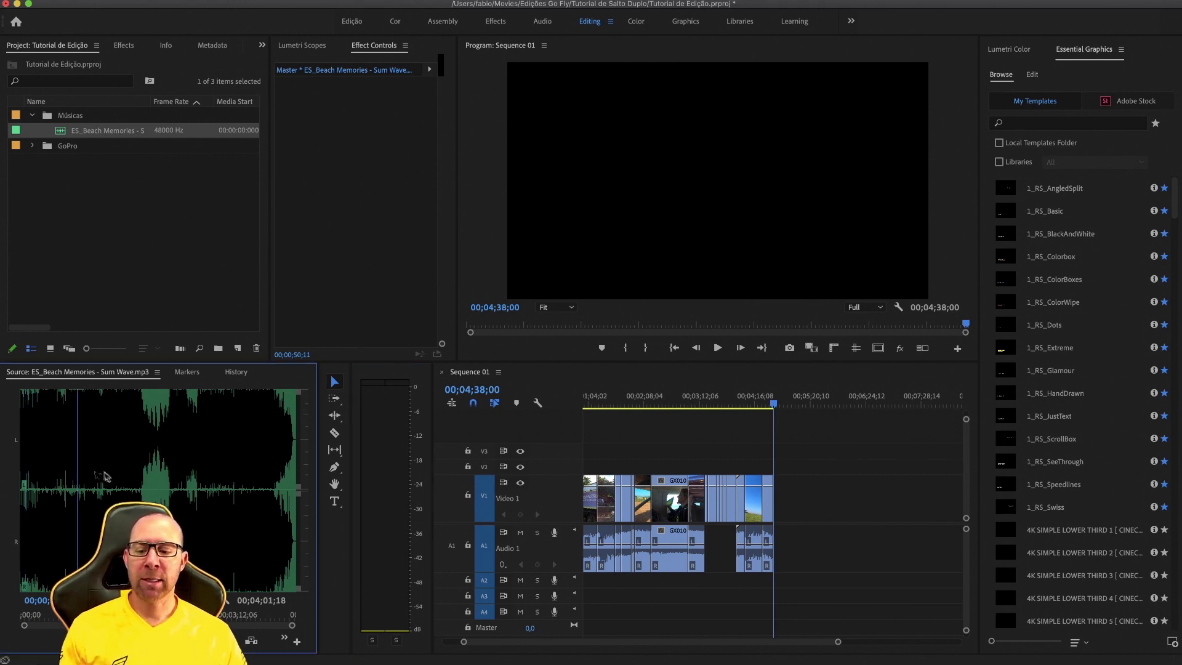
pyautogui.press('space')
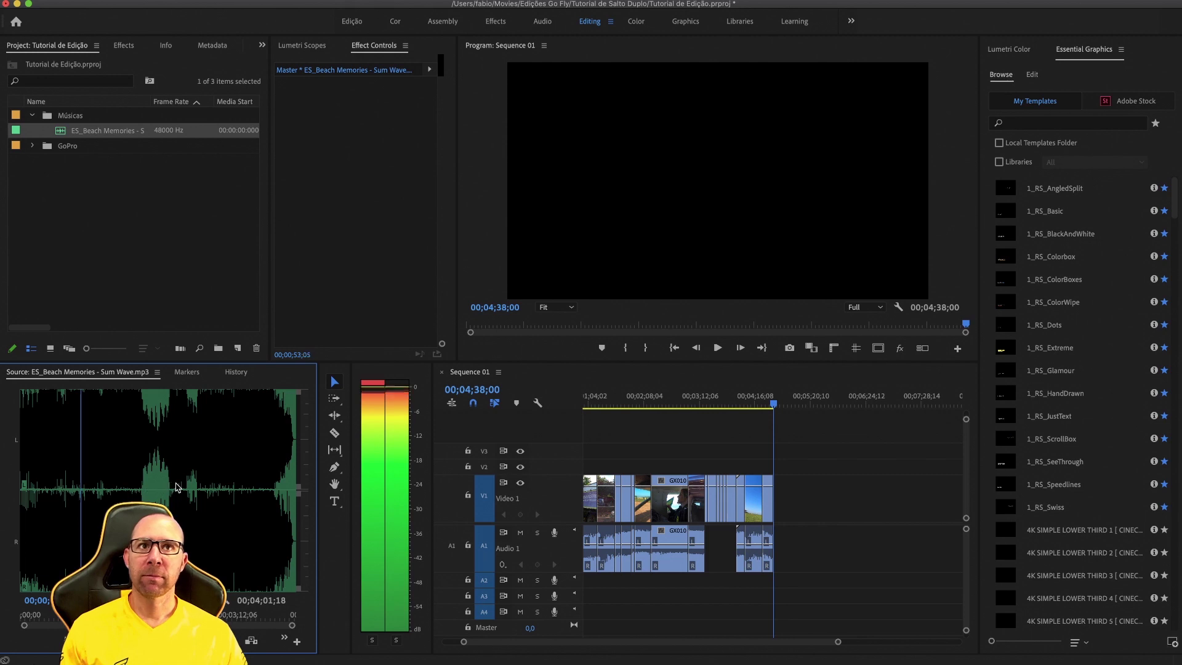
pyautogui.press('space')
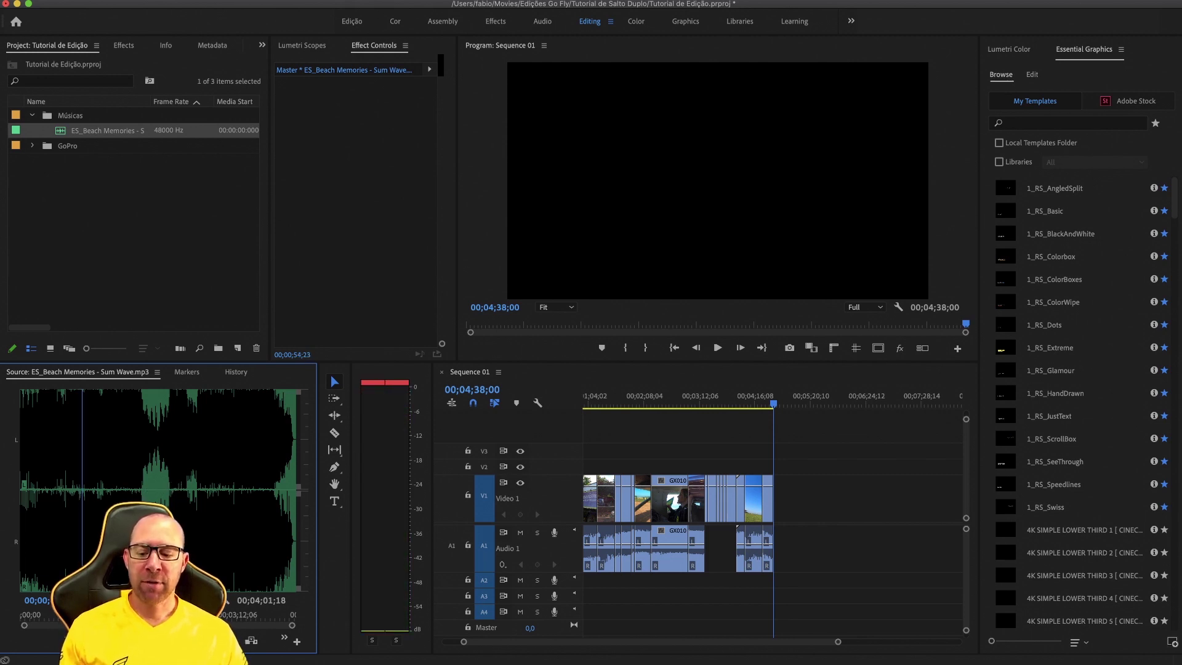
pyautogui.press('space')
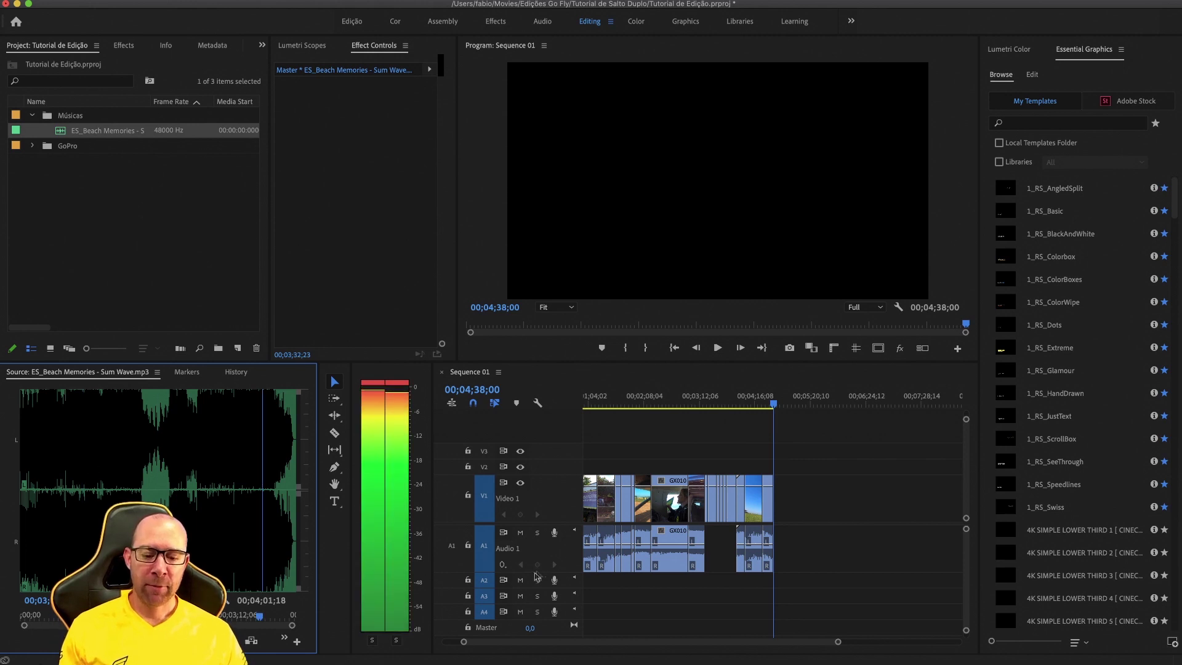
pyautogui.press('space')
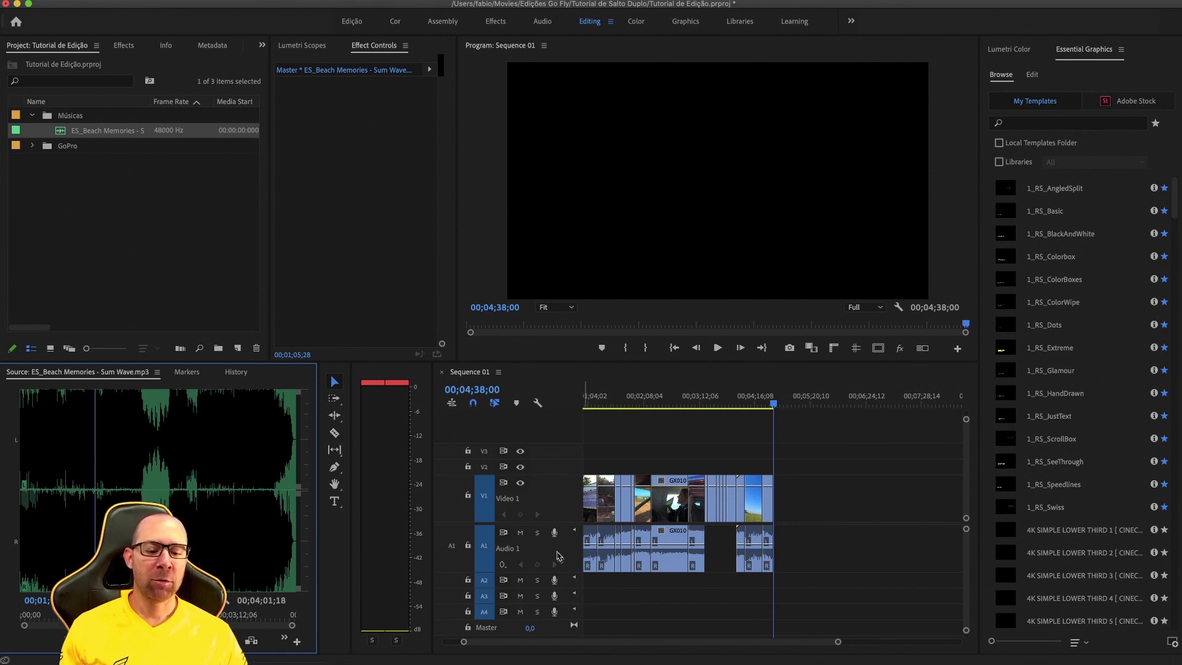
pyautogui.click(365, 386)
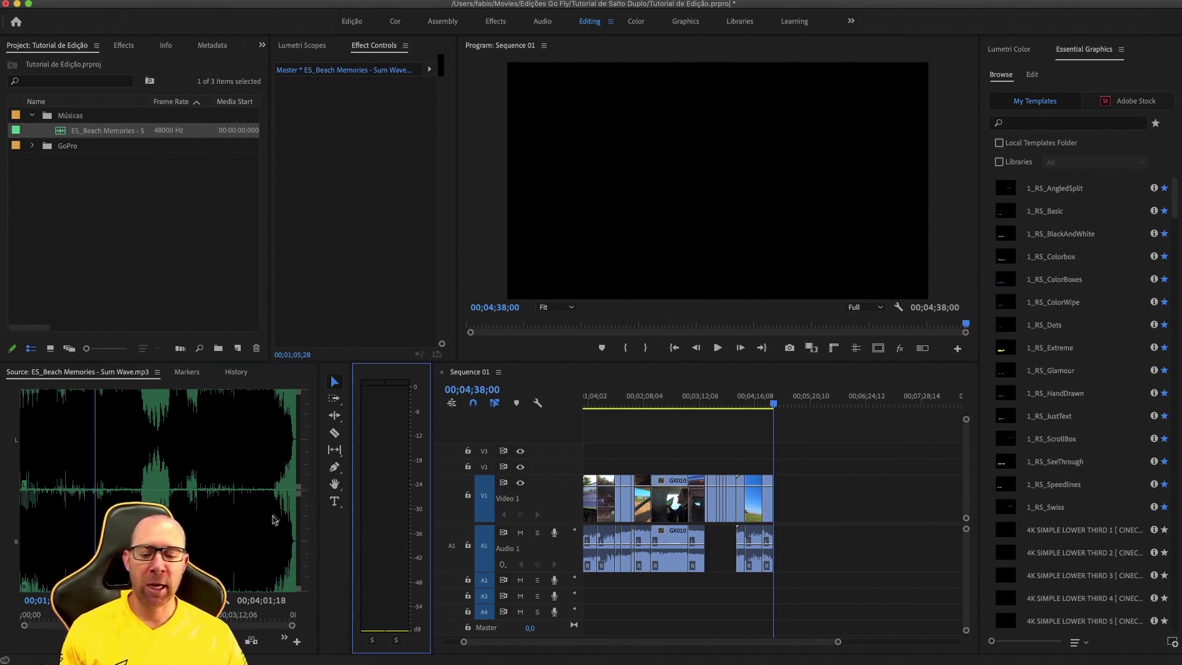
# - Place the whole Beach Memories track on audio track A2 from the start of the sequence and expand A2
pyautogui.moveTo(160, 431); pyautogui.dragTo(587, 588)
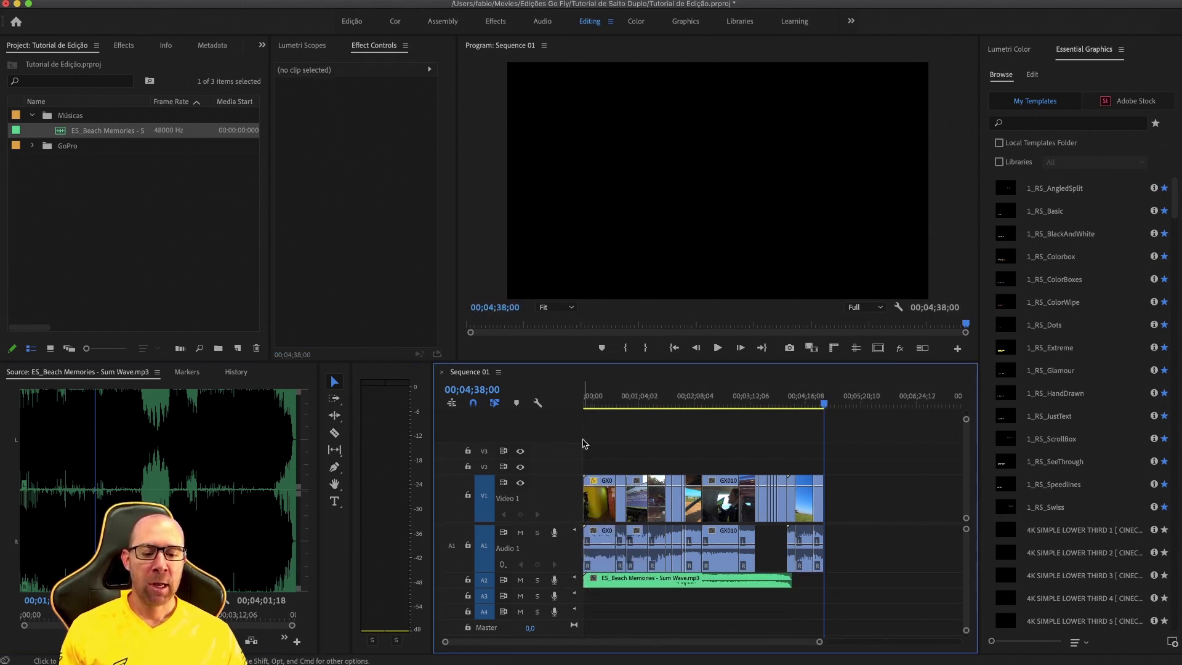
pyautogui.doubleClick(567, 583)
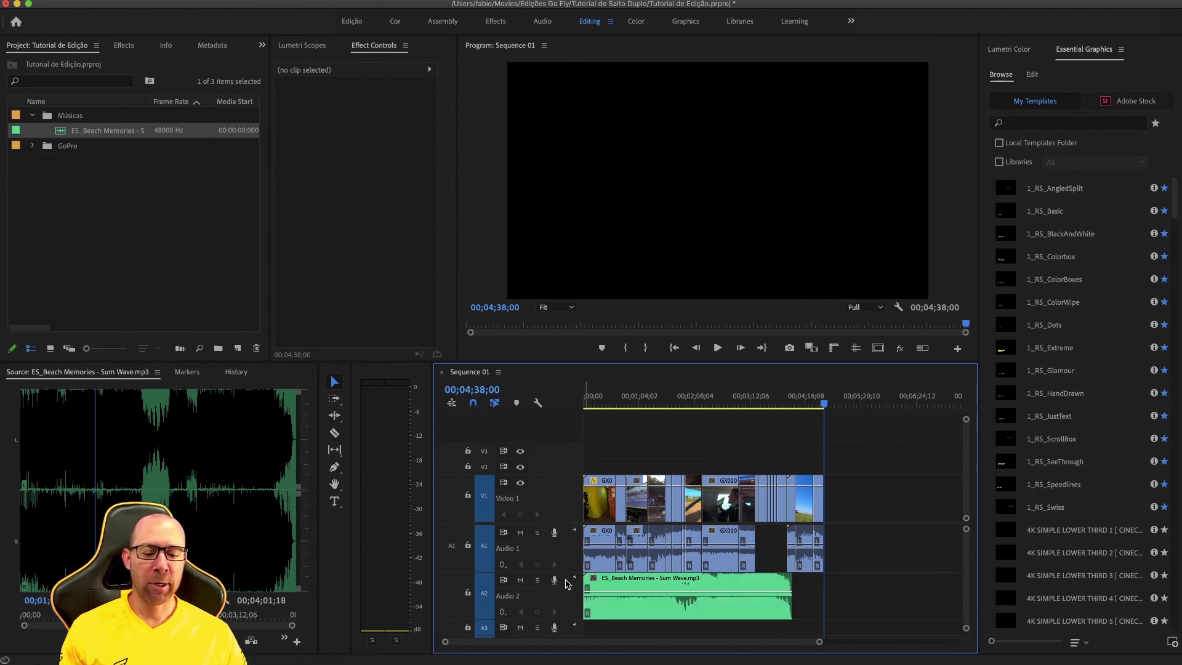
# - Play the sequence opening with the music, and lower the volume level of the music clip on A2
pyautogui.click(590, 401)
pyautogui.press('space')
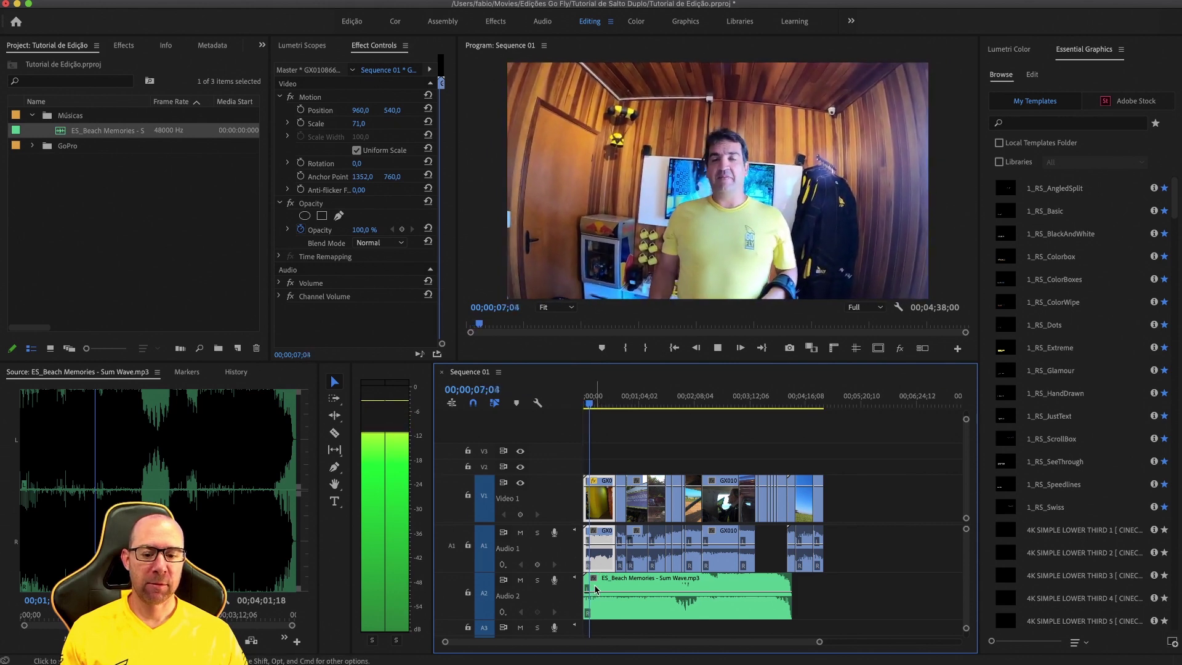
pyautogui.press('space')
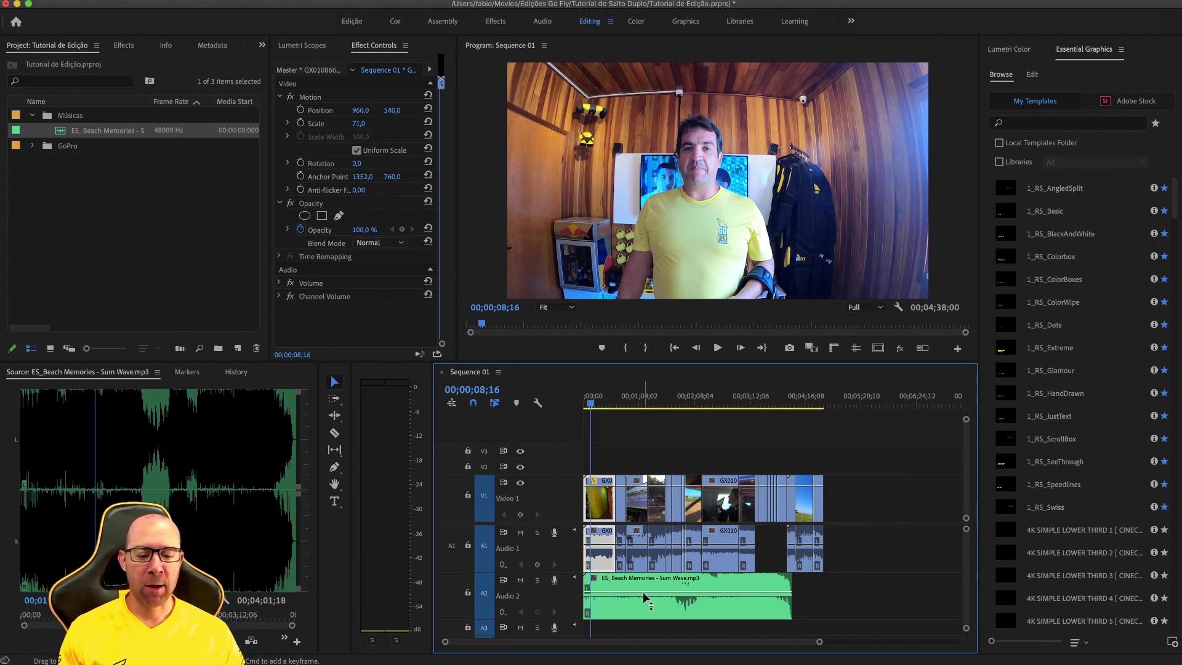
pyautogui.moveTo(627, 591)
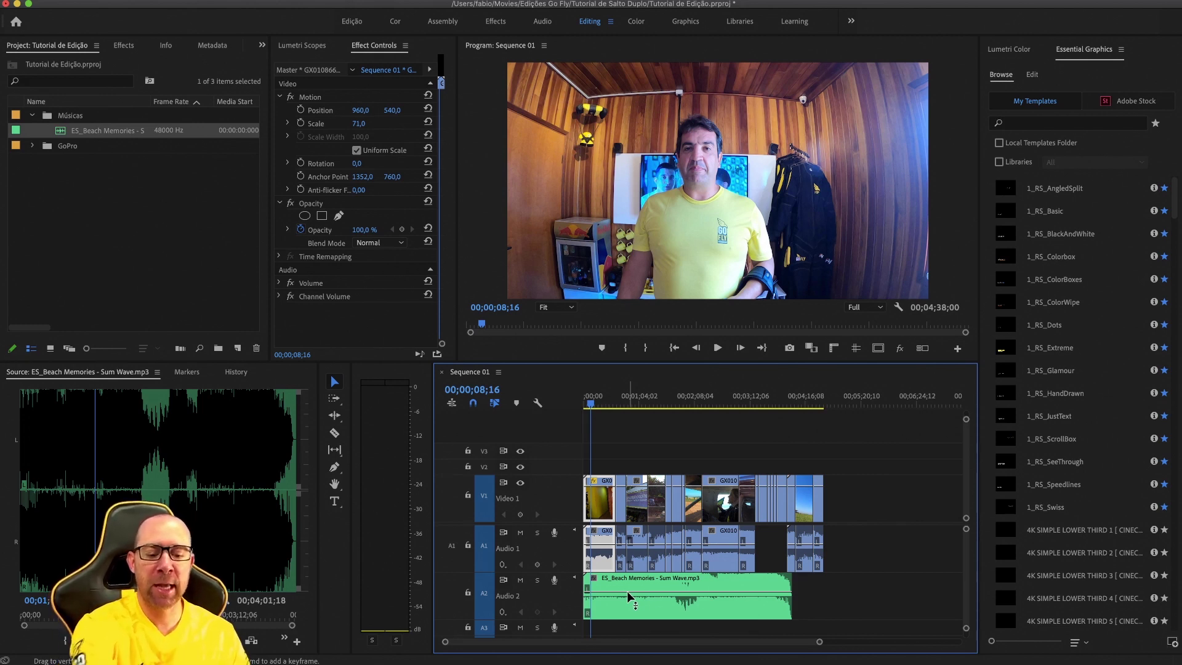
pyautogui.moveTo(619, 596); pyautogui.dragTo(619, 609)
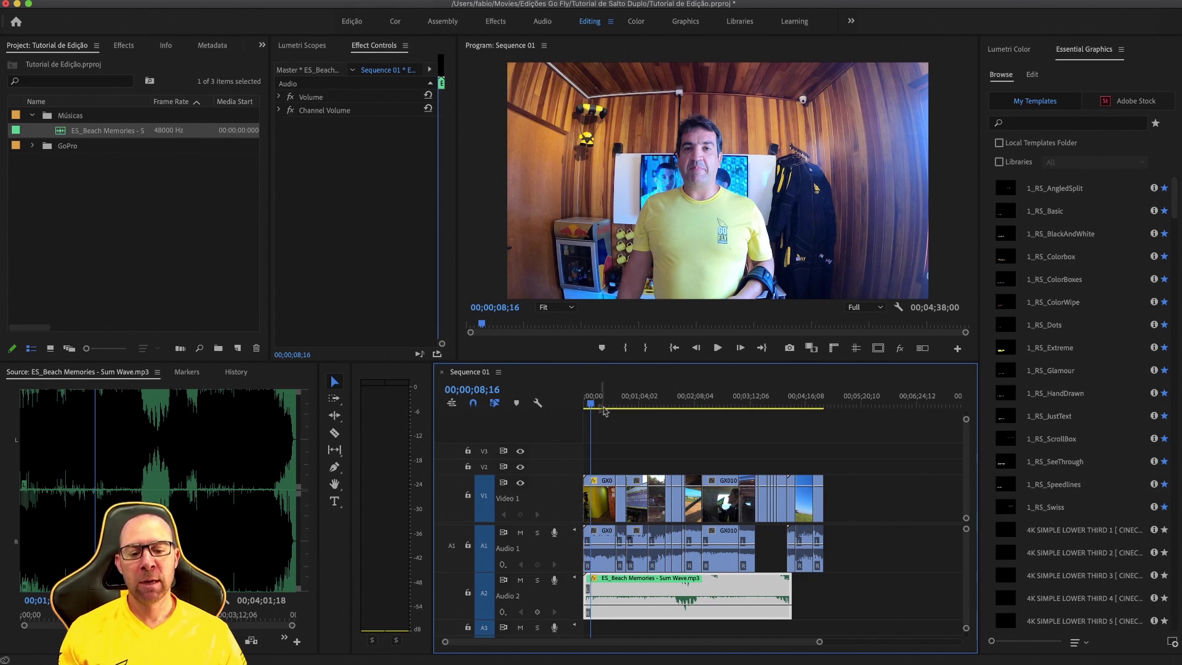
# - Play the sequence from 00;00;08;16 and again from 00;00;50;09 to check the music level against the clips' audio
pyautogui.press('space')
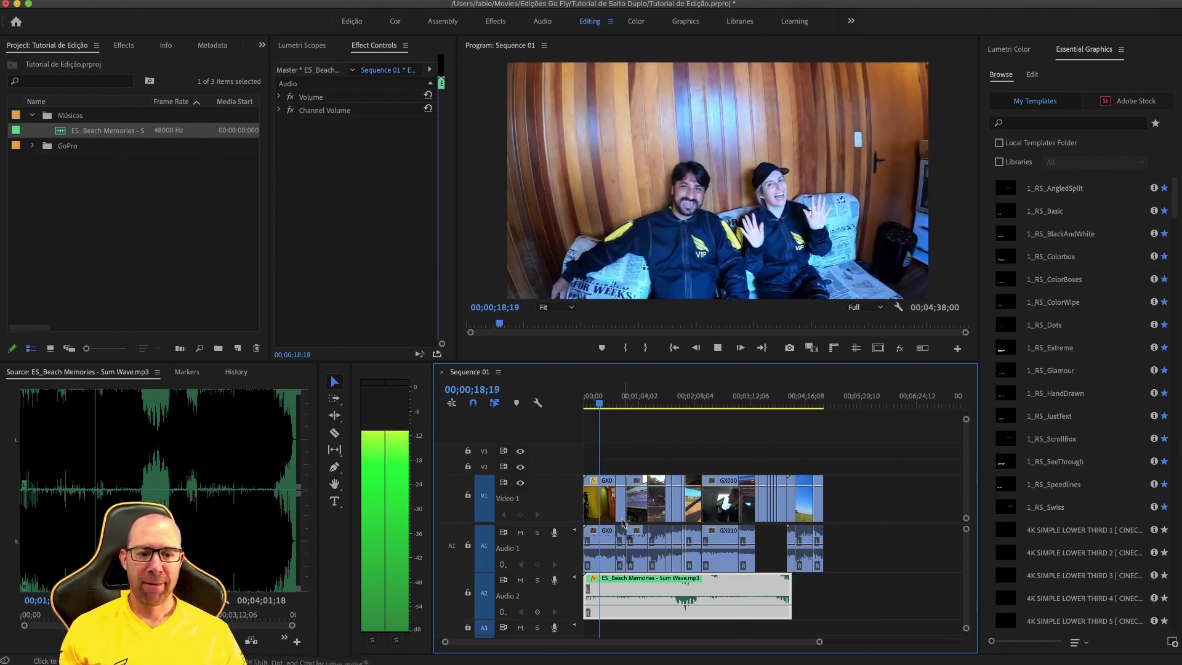
pyautogui.press('space')
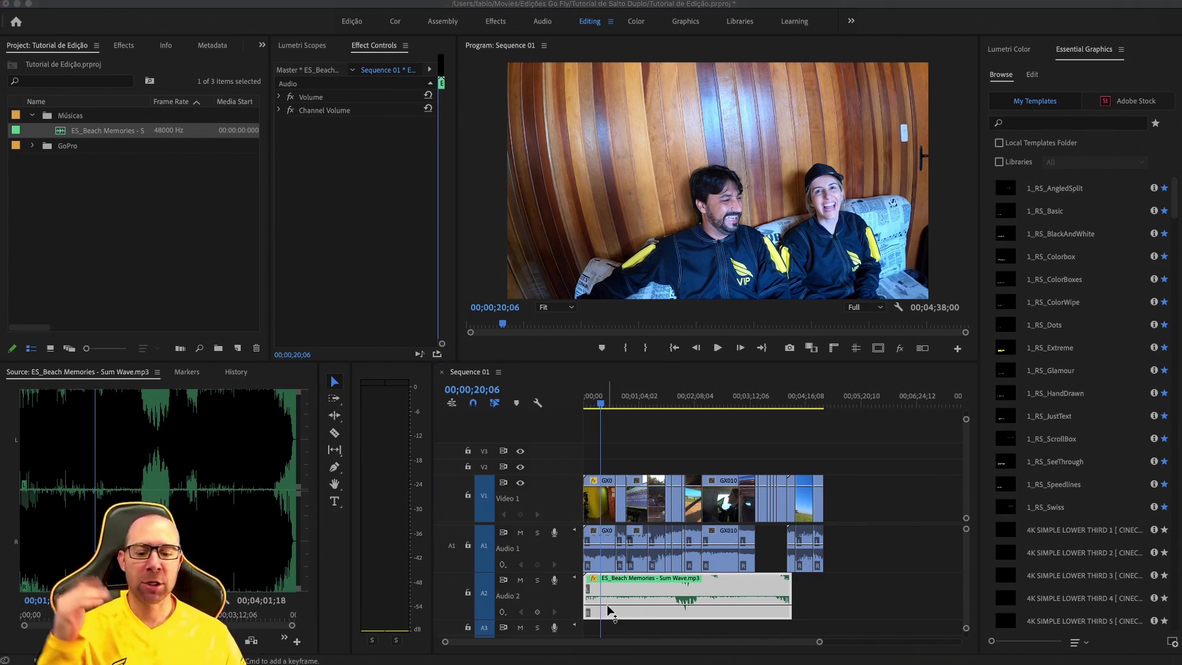
pyautogui.click(607, 609)
pyautogui.moveTo(607, 609)
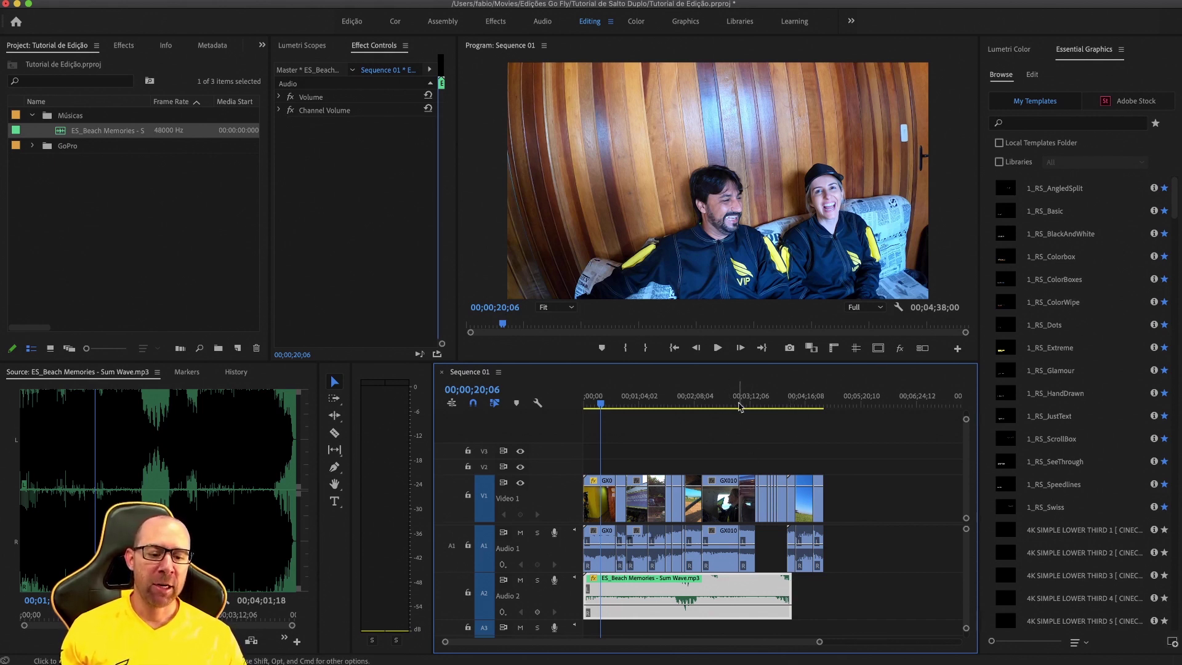
pyautogui.moveTo(610, 408)
pyautogui.mouseDown()
pyautogui.moveTo(646, 406)
pyautogui.moveTo(627, 406)
pyautogui.mouseUp()
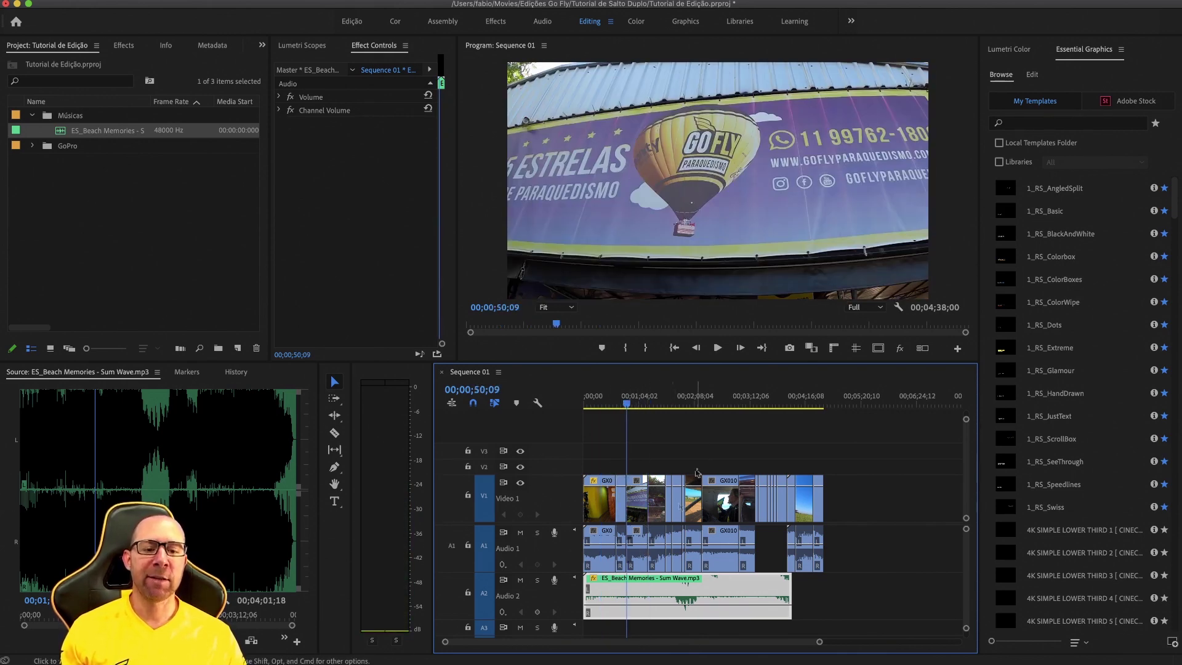
pyautogui.press('space')
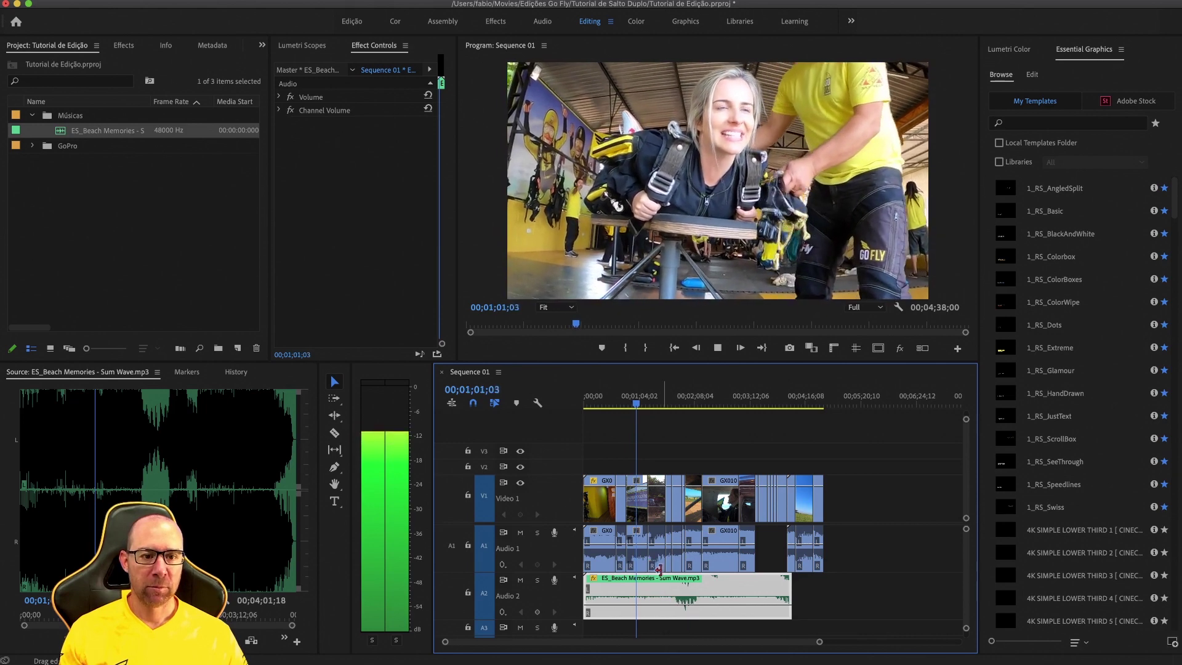
pyautogui.press('space')
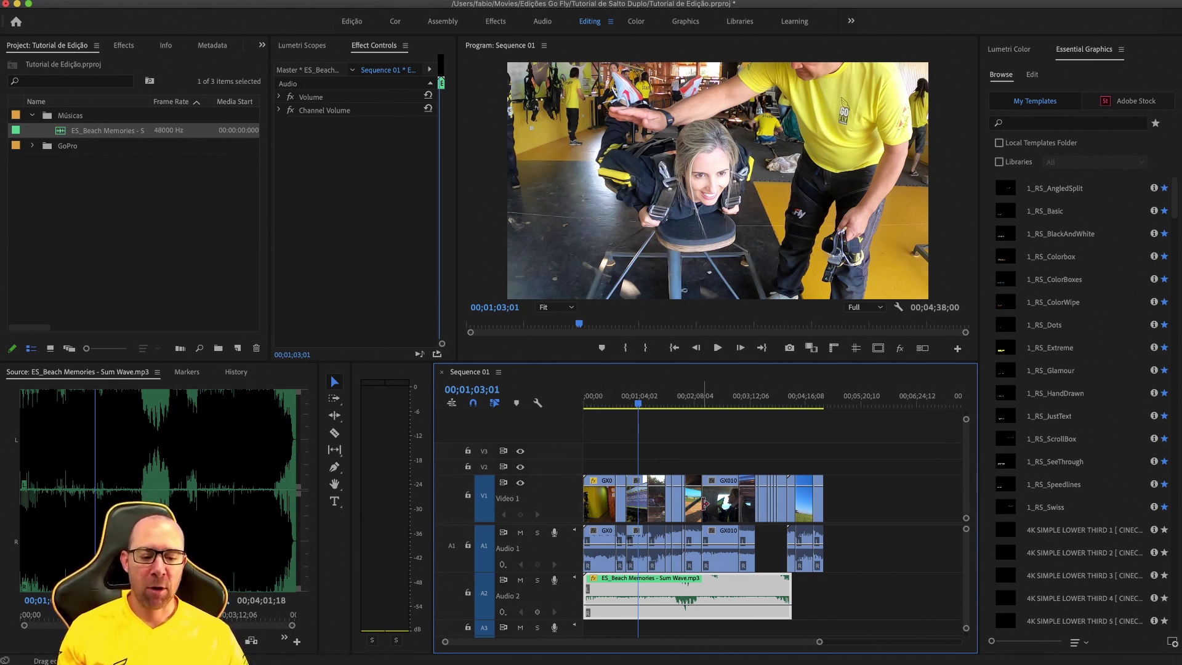
# - Shorten the Beach Memories music clip on A2 so that it ends at 00;03;12;19, during the GX010874 clip
pyautogui.click(720, 401)
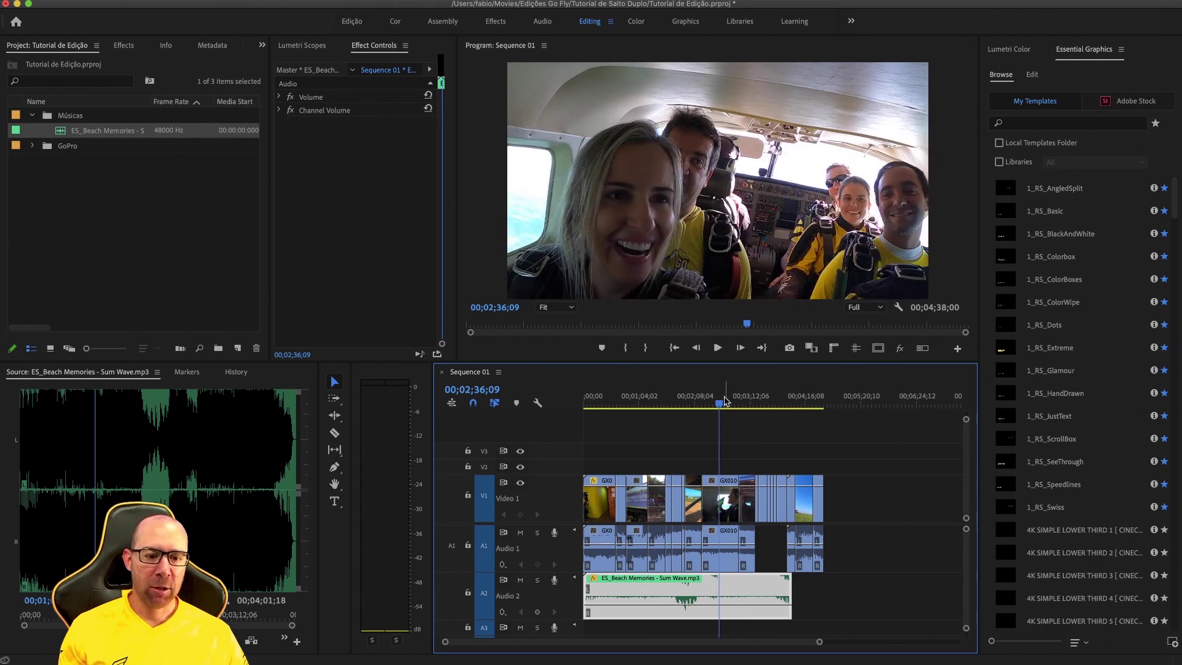
pyautogui.click(737, 402)
pyautogui.press('=')
pyautogui.press('=')
pyautogui.press('=')
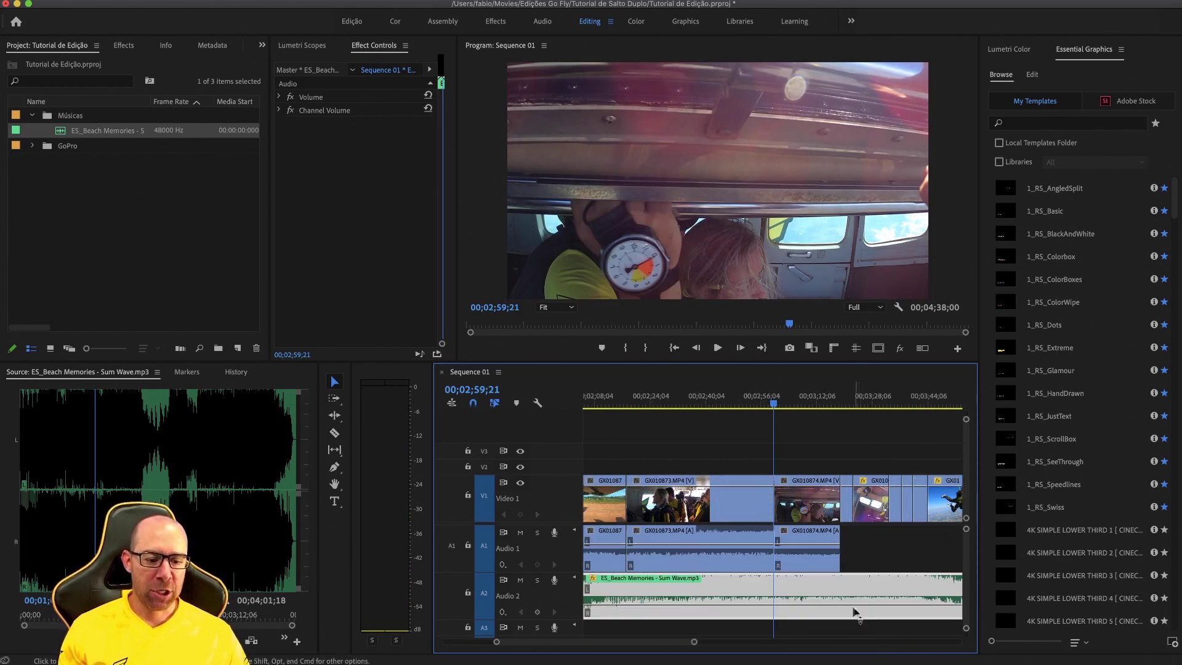
pyautogui.hscroll(2, 841, 585)
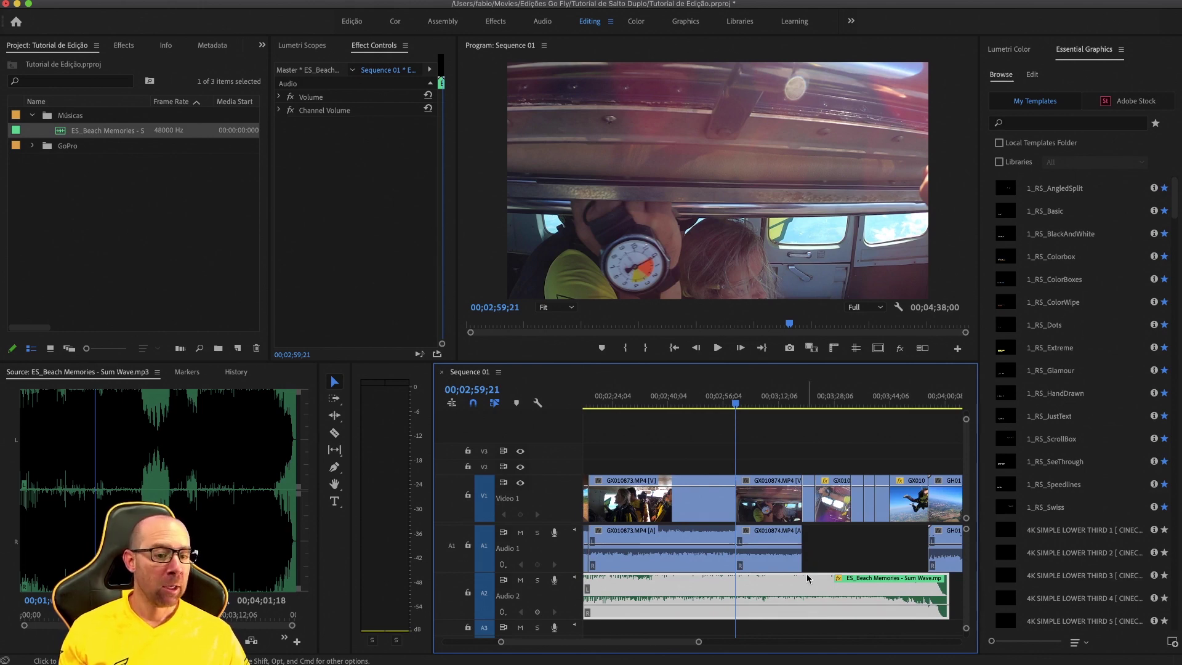
pyautogui.click(774, 403)
pyautogui.moveTo(775, 401); pyautogui.dragTo(780, 403)
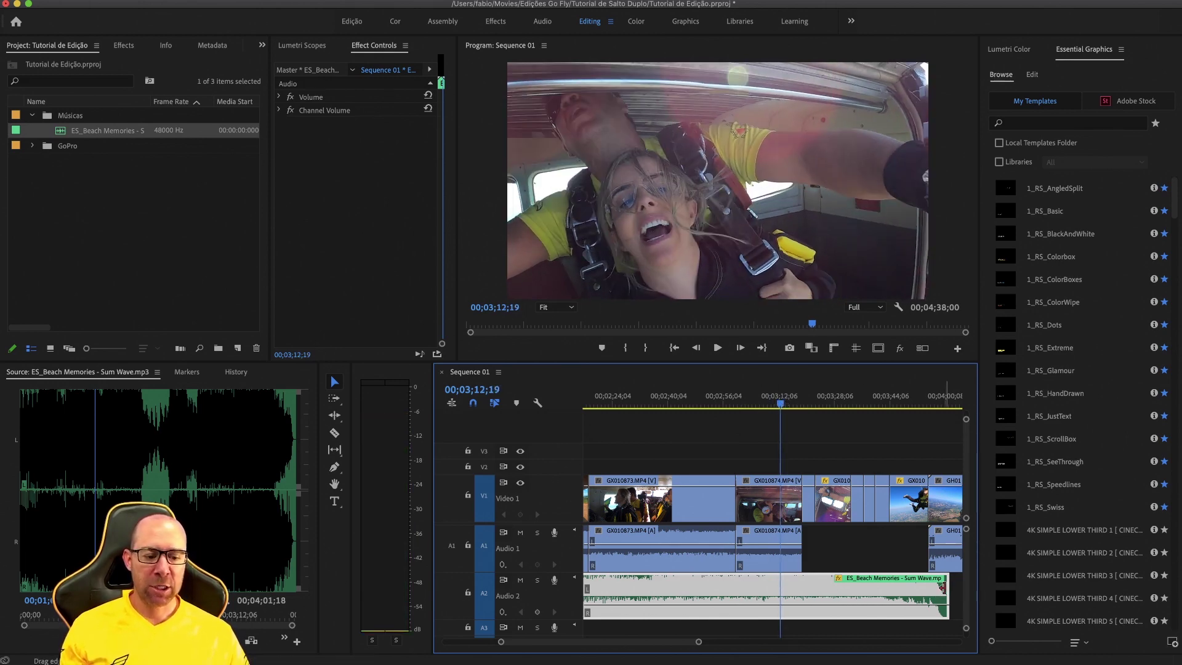
pyautogui.moveTo(943, 588); pyautogui.dragTo(780, 590)
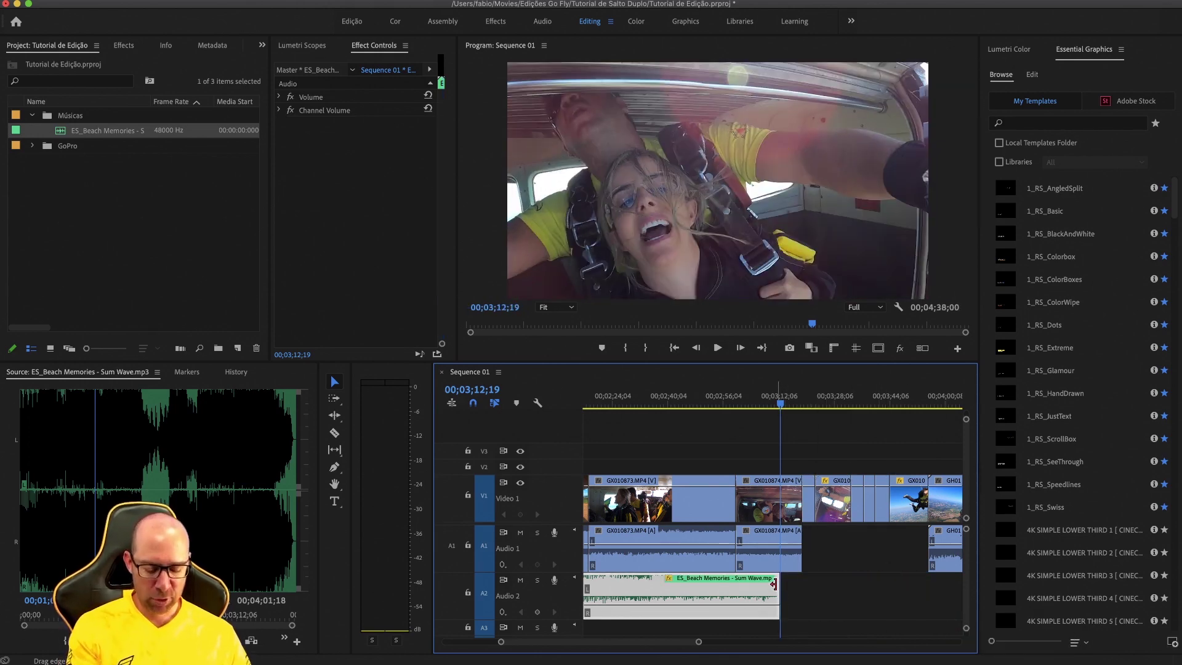
# - Apply a Constant Power audio crossfade to the end of the Beach Memories clip on A2
pyautogui.press('=')
pyautogui.press('=')
pyautogui.press('=')
pyautogui.hscroll(-3, 768, 588)
pyautogui.hscroll(1, 767, 586)
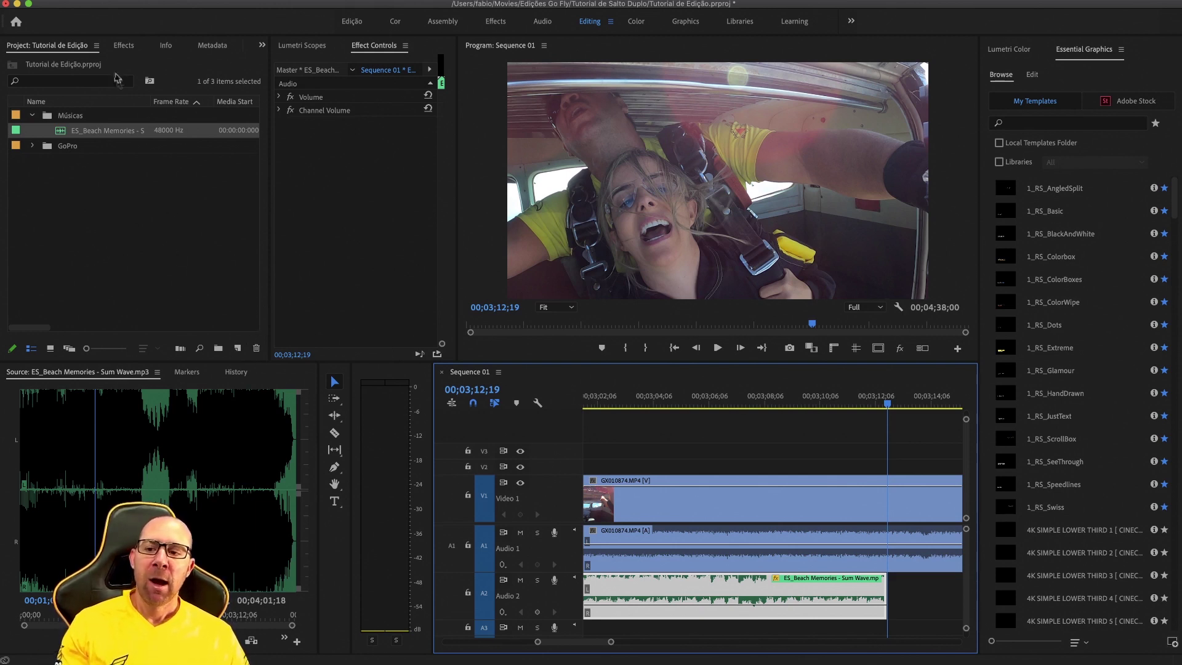
pyautogui.click(120, 47)
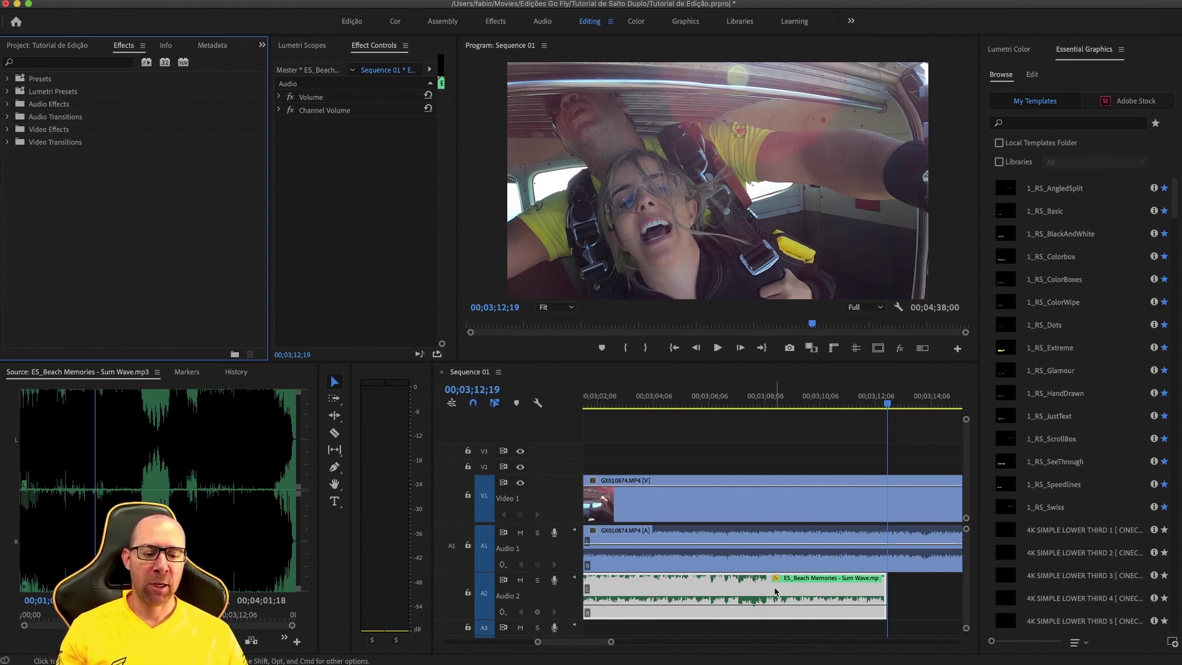
pyautogui.click(7, 117)
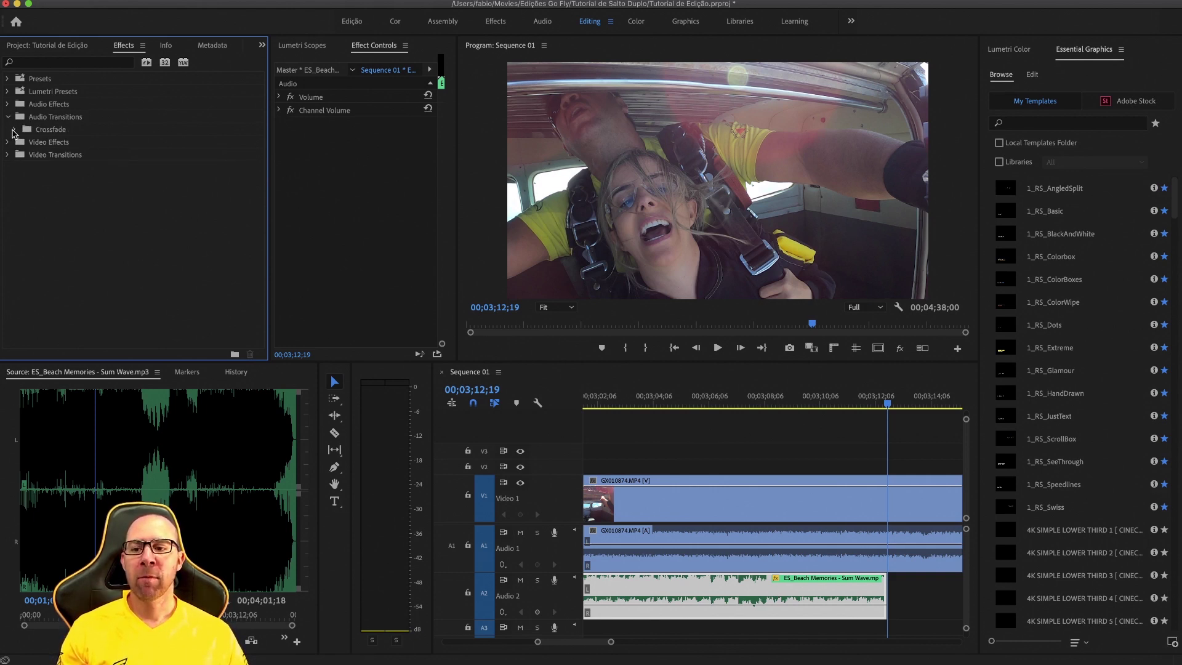
pyautogui.click(13, 130)
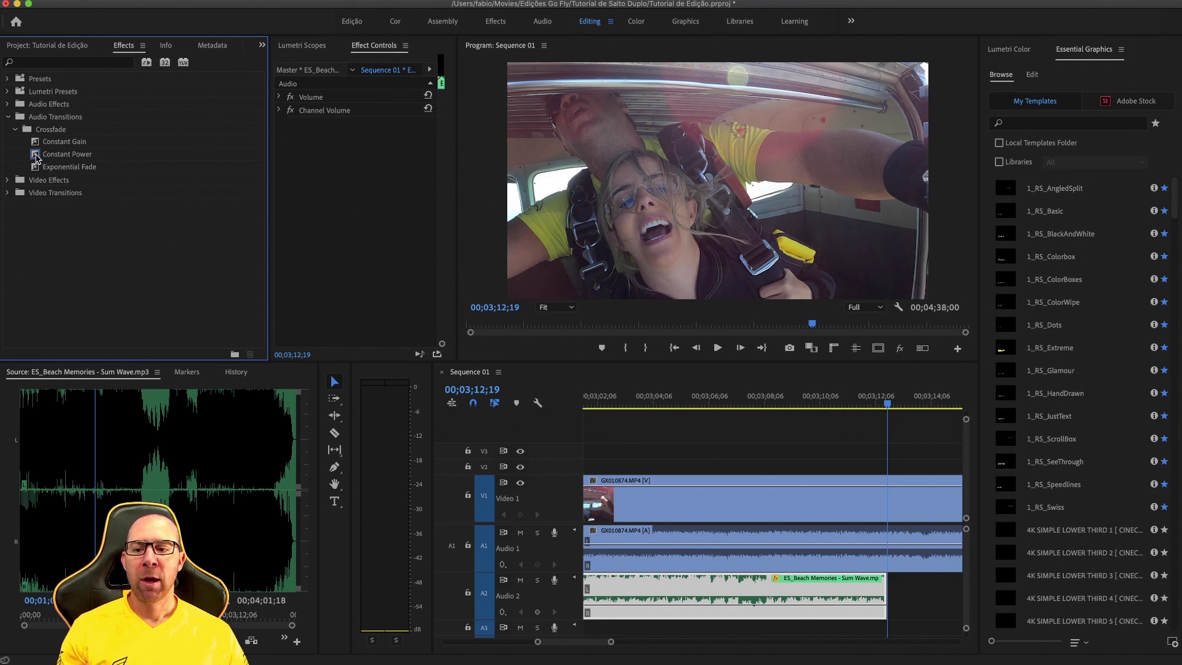
pyautogui.moveTo(35, 157); pyautogui.dragTo(883, 600)
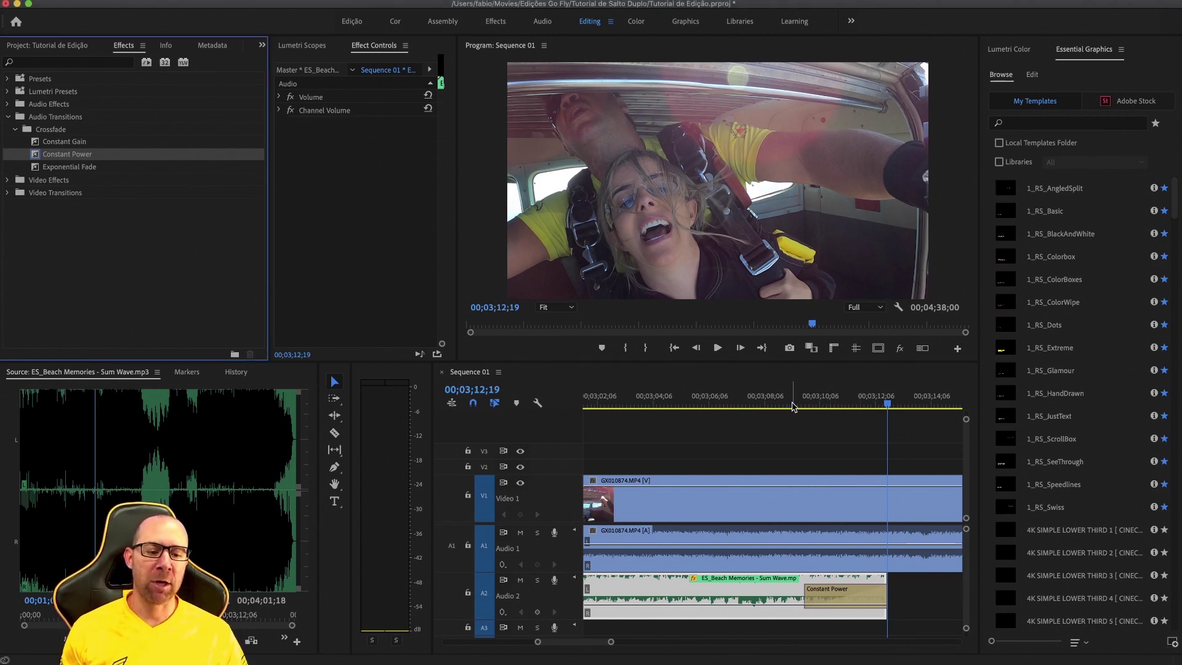
# - Play the sequence through the end of the Beach Memories clip to check the music's fade-out
pyautogui.click(793, 406)
pyautogui.press('space')
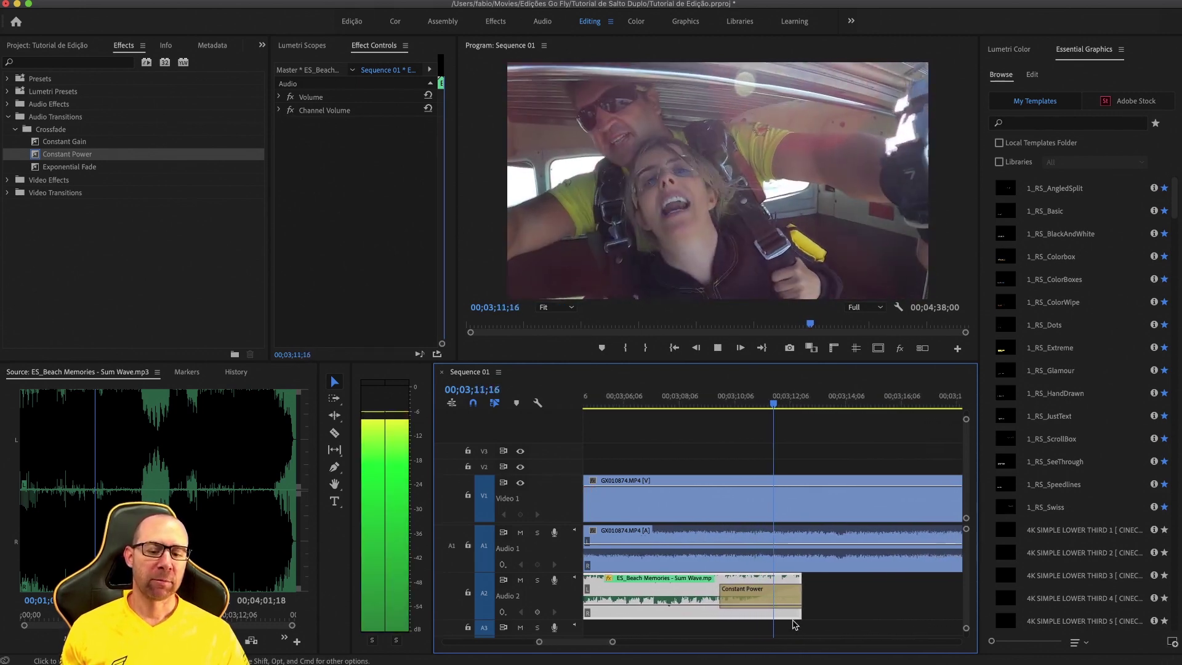
pyautogui.press('space')
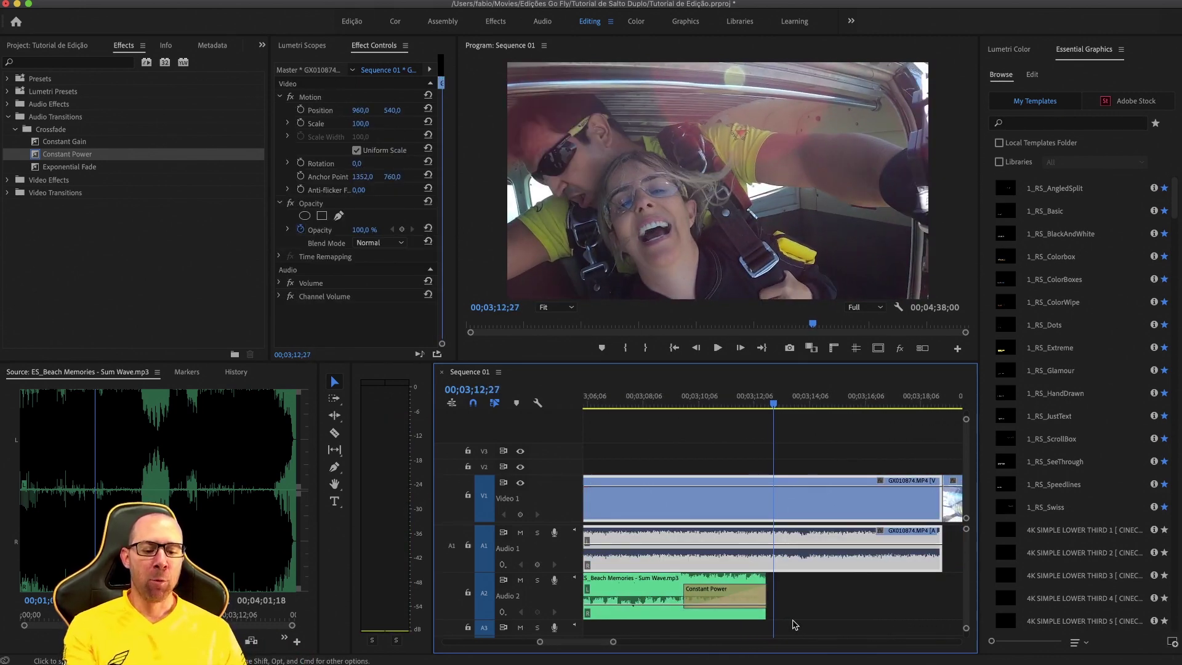
# - Lower the audio volume level of the GX010874 clip on A1 to about -23 dB and play the clip's opening with the music
pyautogui.scroll(2, 728, 614)
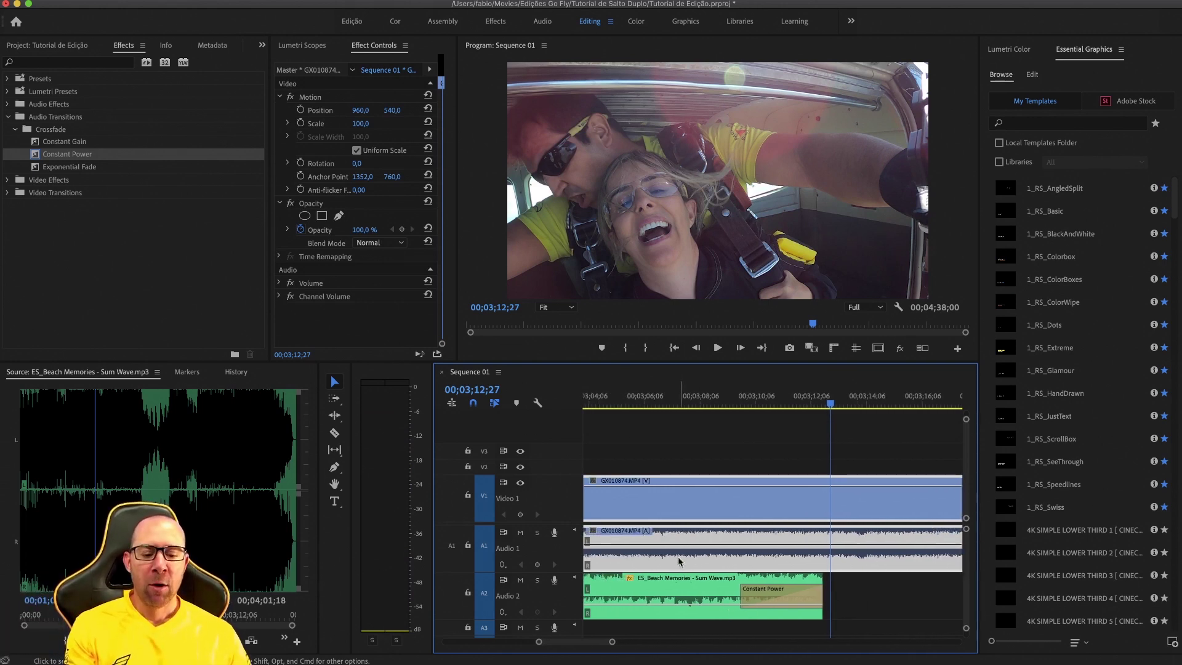
pyautogui.press('-')
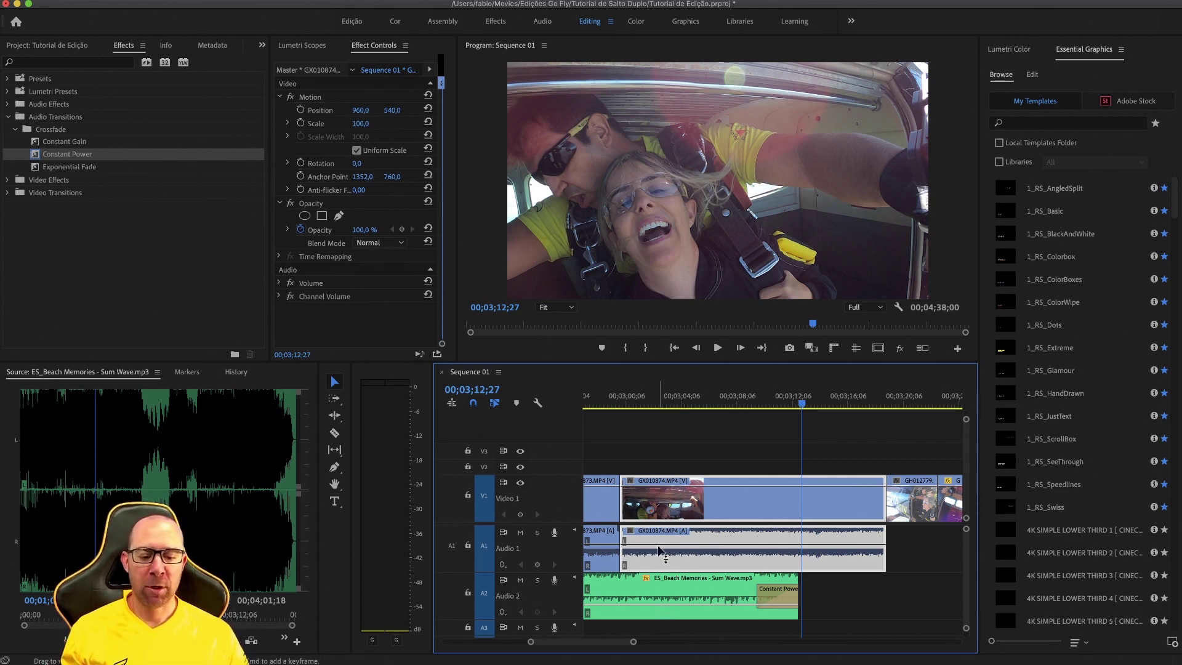
pyautogui.moveTo(662, 551)
pyautogui.mouseDown()
pyautogui.moveTo(665, 590)
pyautogui.moveTo(659, 564)
pyautogui.mouseUp()
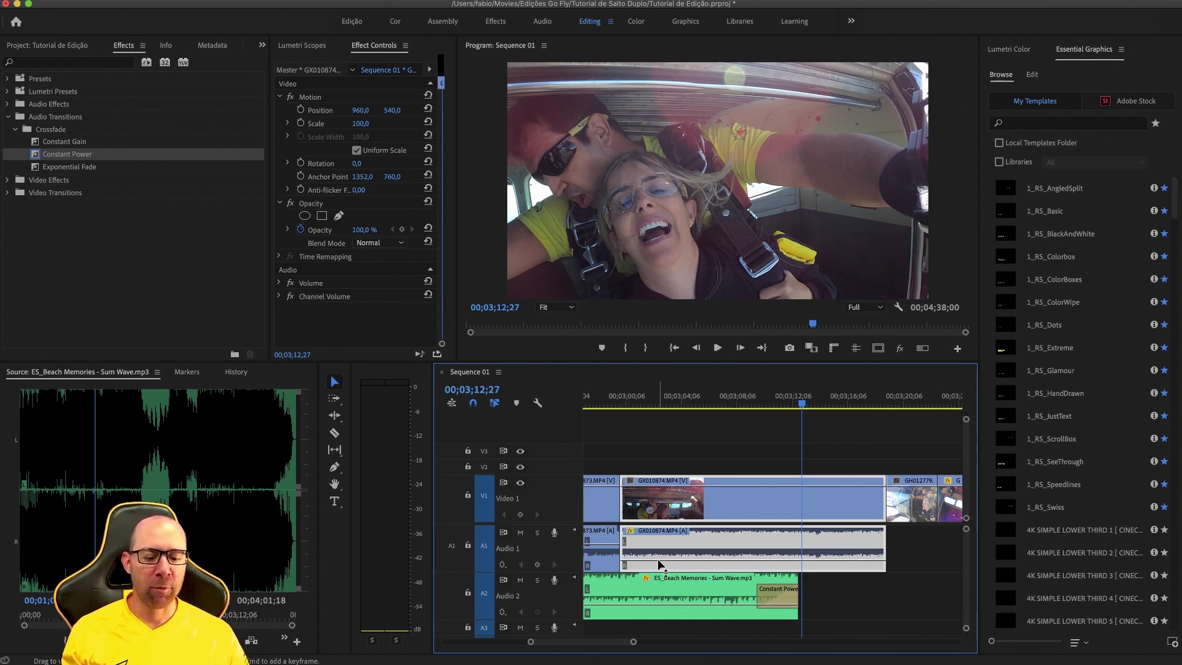
pyautogui.click(623, 414)
pyautogui.press('space')
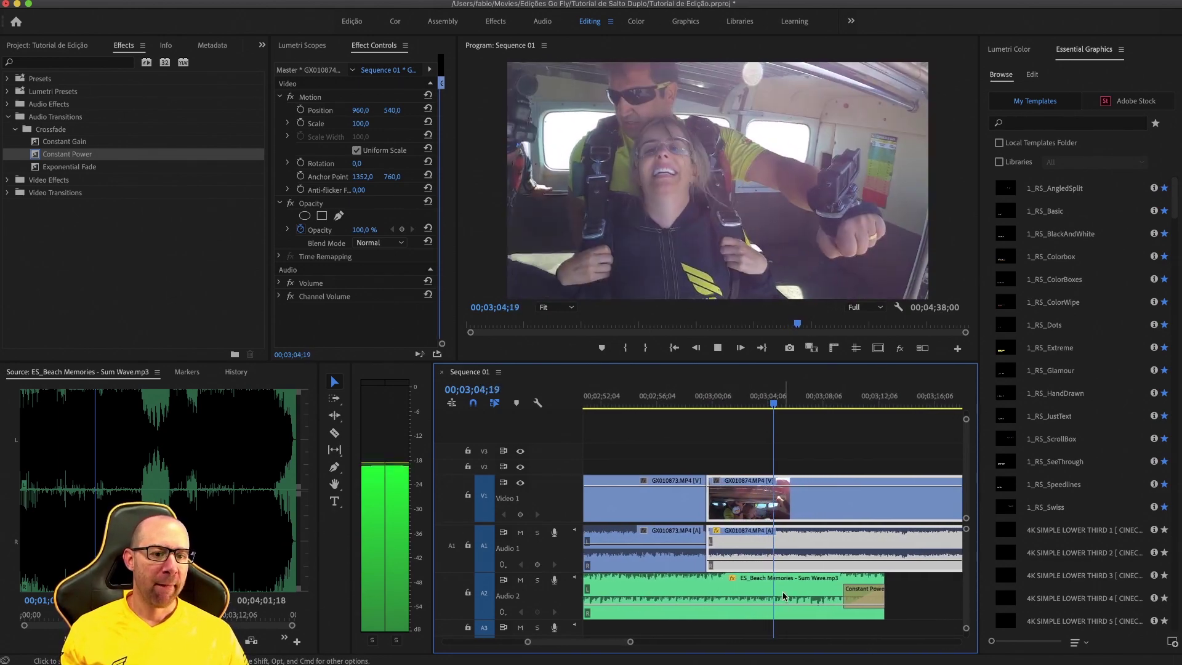
pyautogui.press('space')
# - Play the sequence from 00;02;37;05 and from 00;02;56;02 to compare the audio levels of the GX010873 and GX010874 clips
pyautogui.press('-')
pyautogui.press('-')
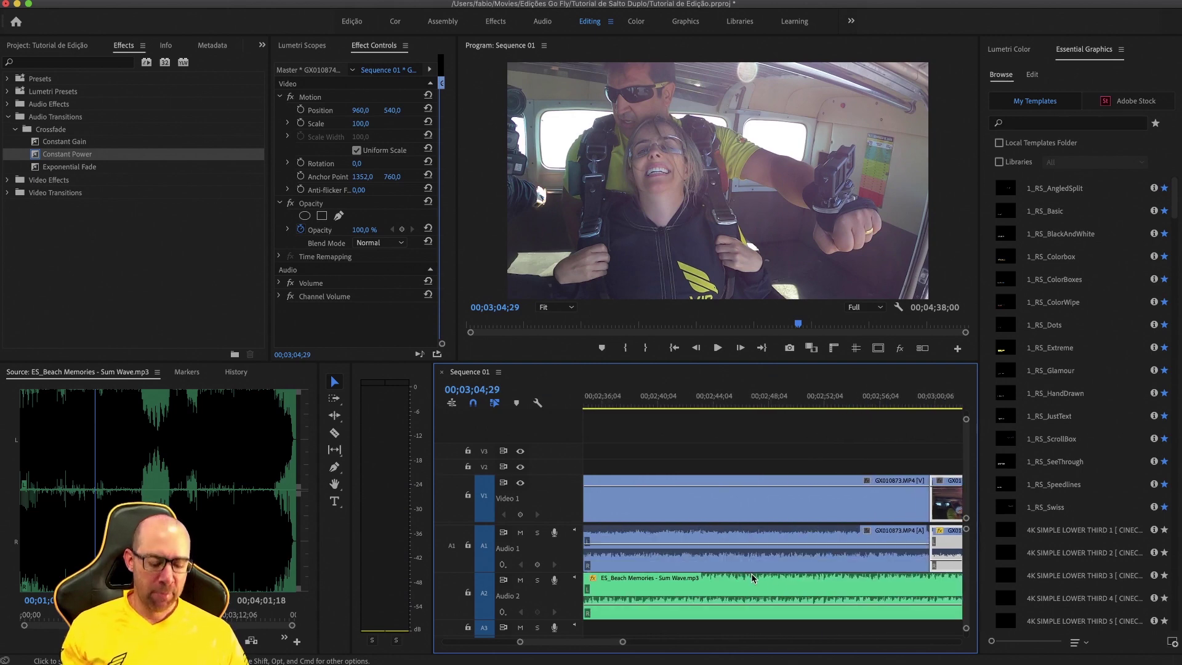
pyautogui.press('-')
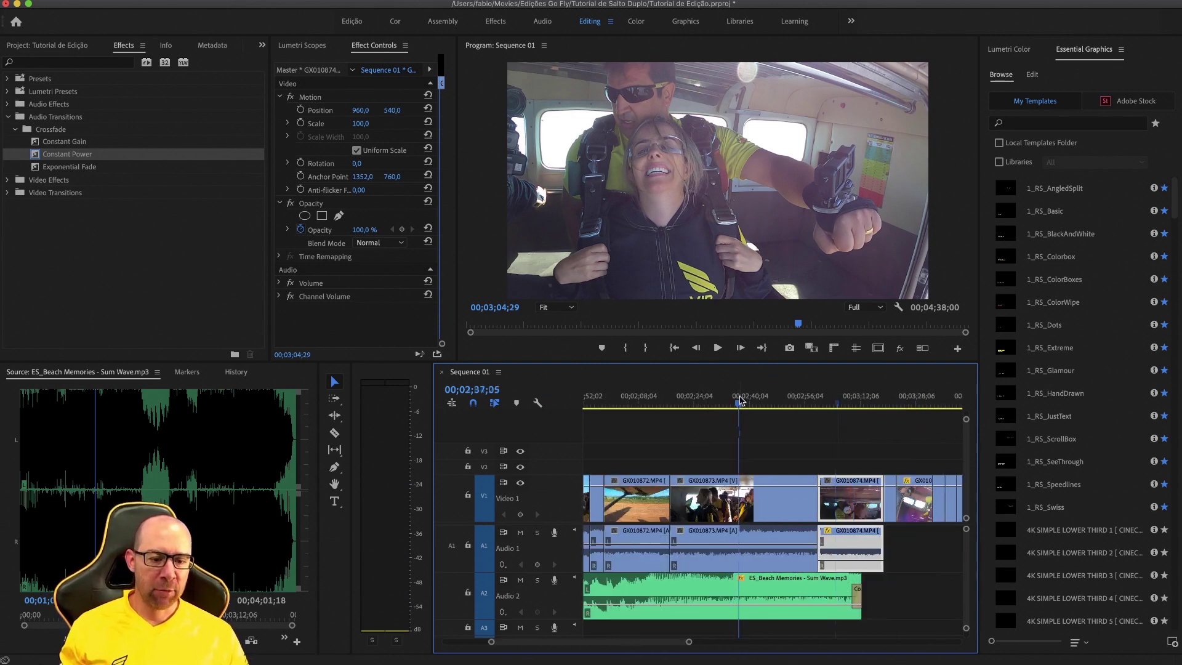
pyautogui.click(741, 401)
pyautogui.press('space')
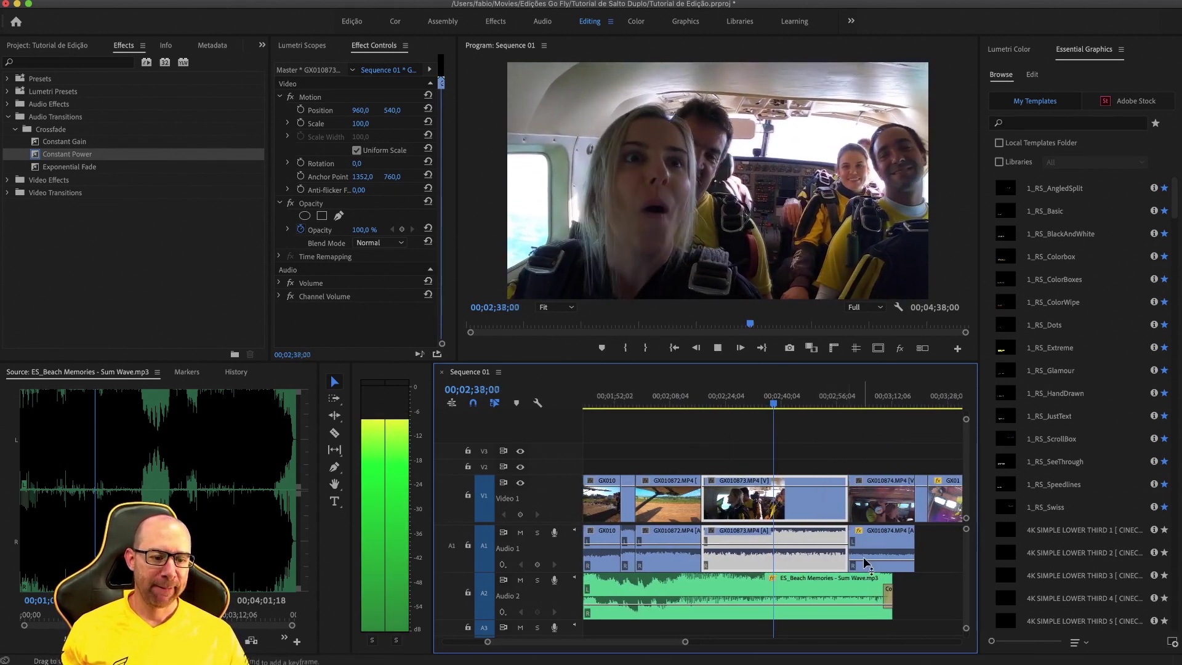
pyautogui.press('space')
pyautogui.click(835, 402)
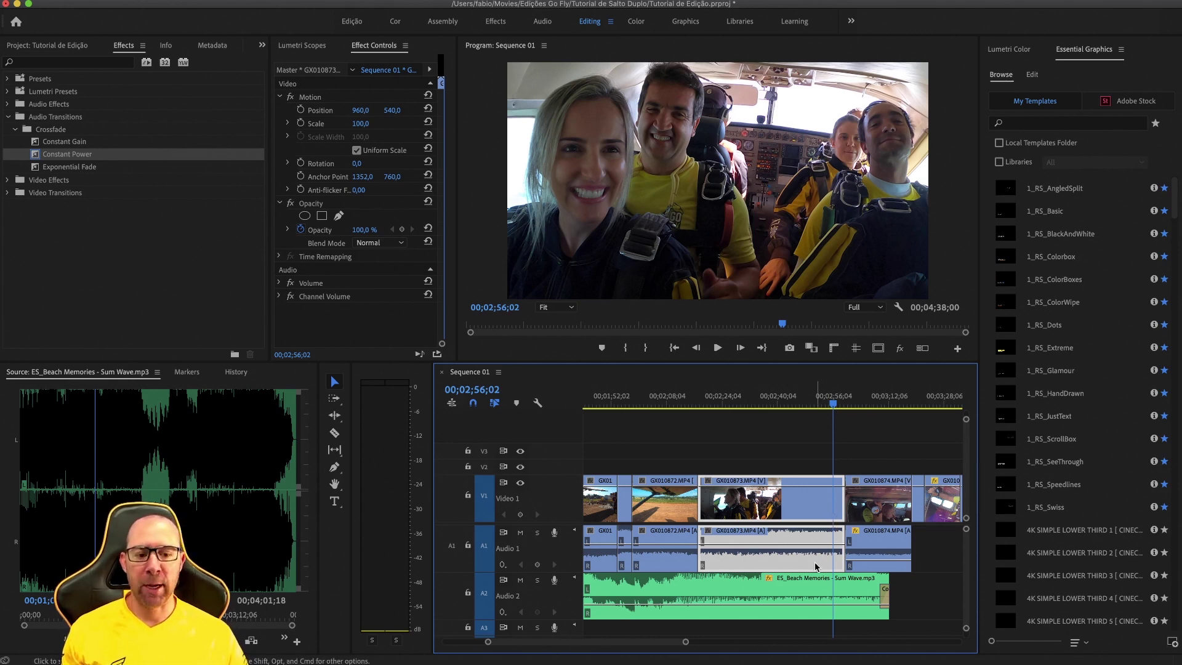
pyautogui.press('space')
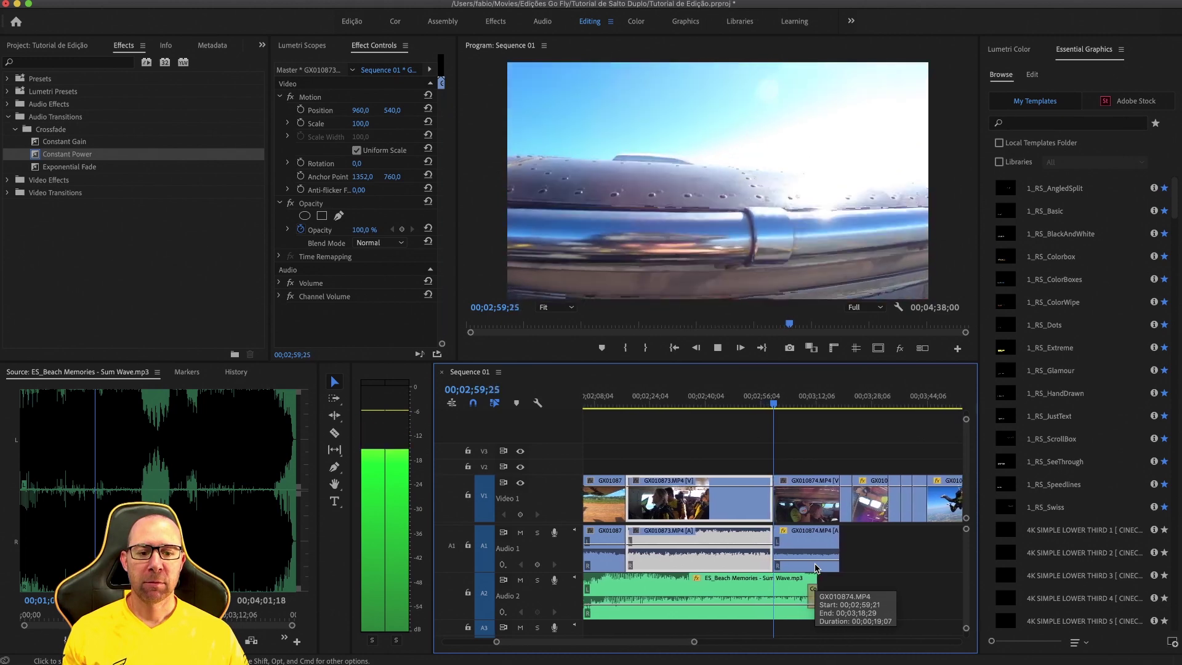
pyautogui.click(816, 567)
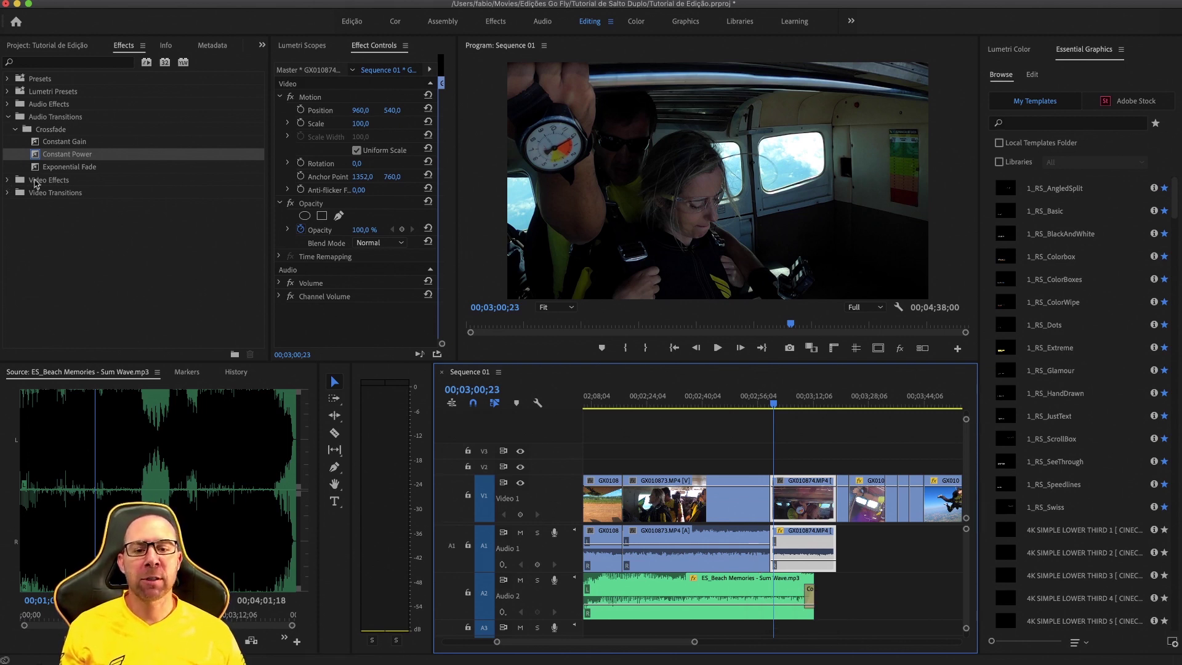
# - Add a Constant Power crossfade between the GX010873 and GX010874 audio on A1 and play across the cut
pyautogui.moveTo(35, 156); pyautogui.dragTo(775, 561)
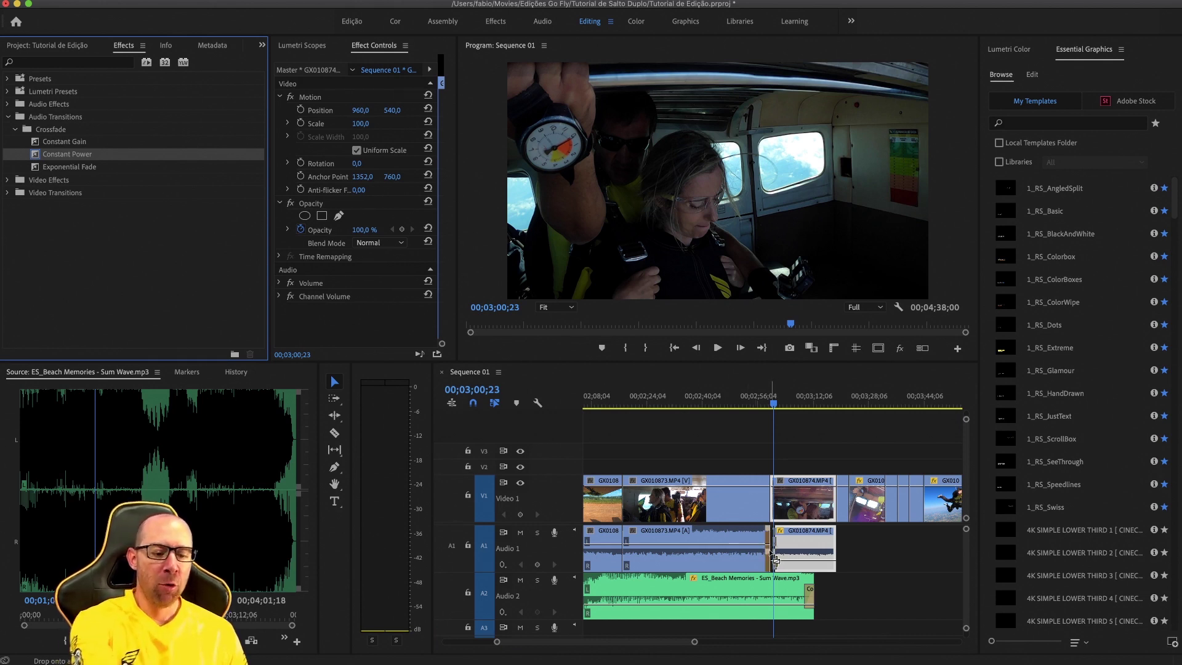
pyautogui.moveTo(772, 553); pyautogui.dragTo(771, 551)
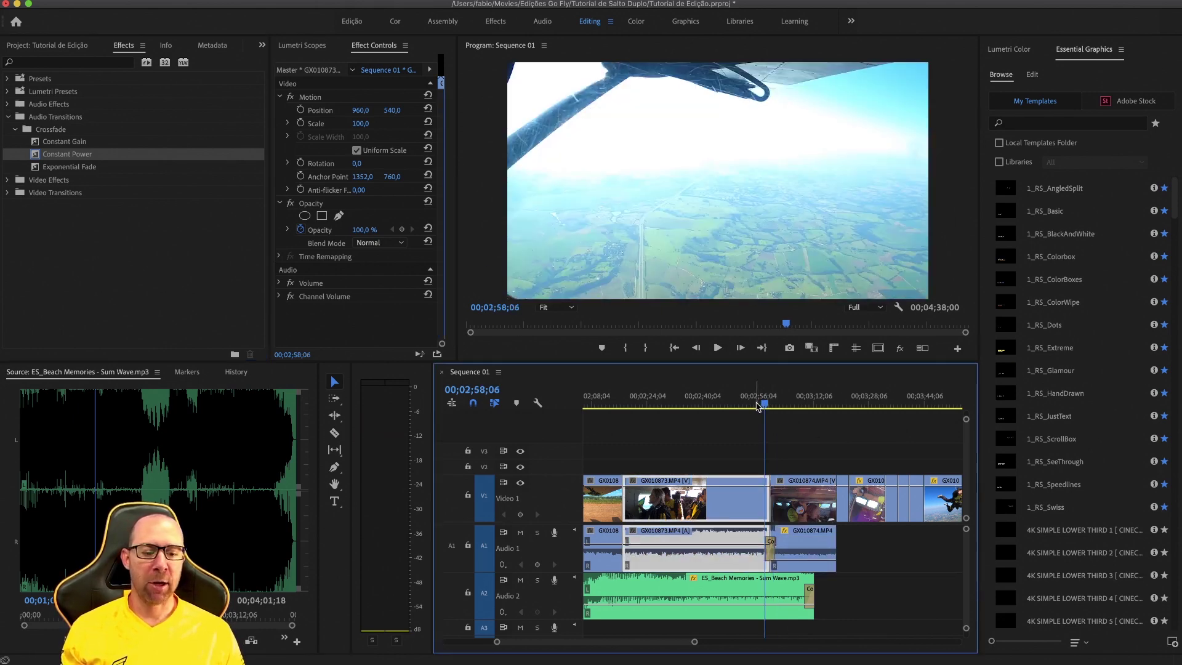
pyautogui.press('space')
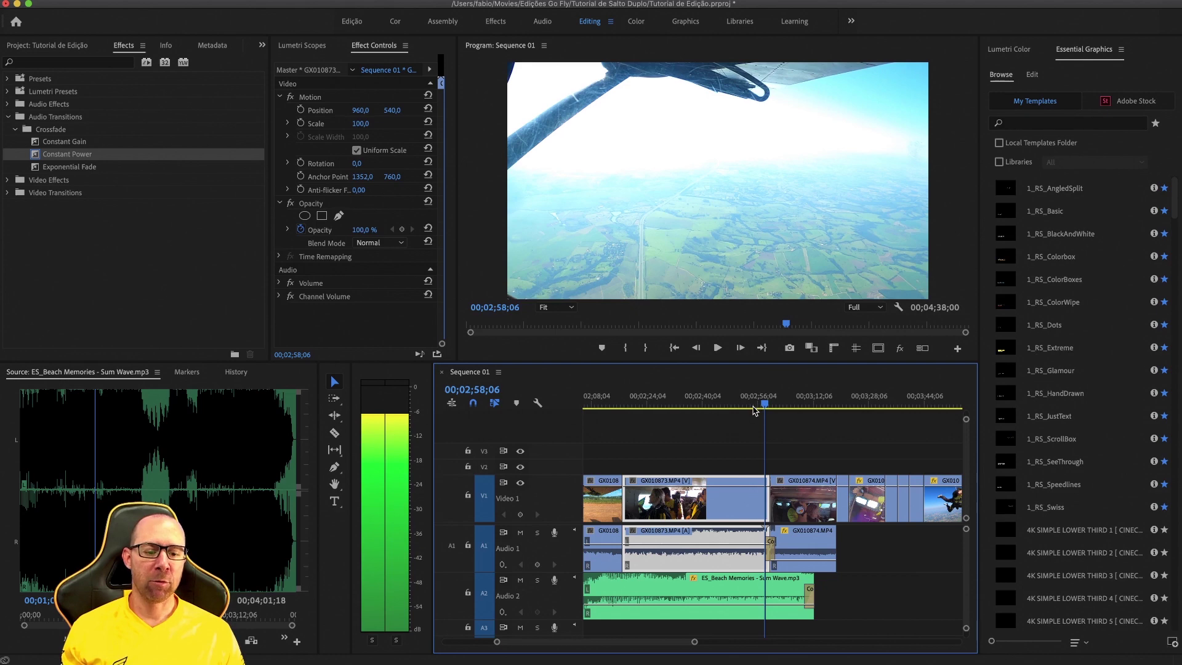
pyautogui.click(756, 408)
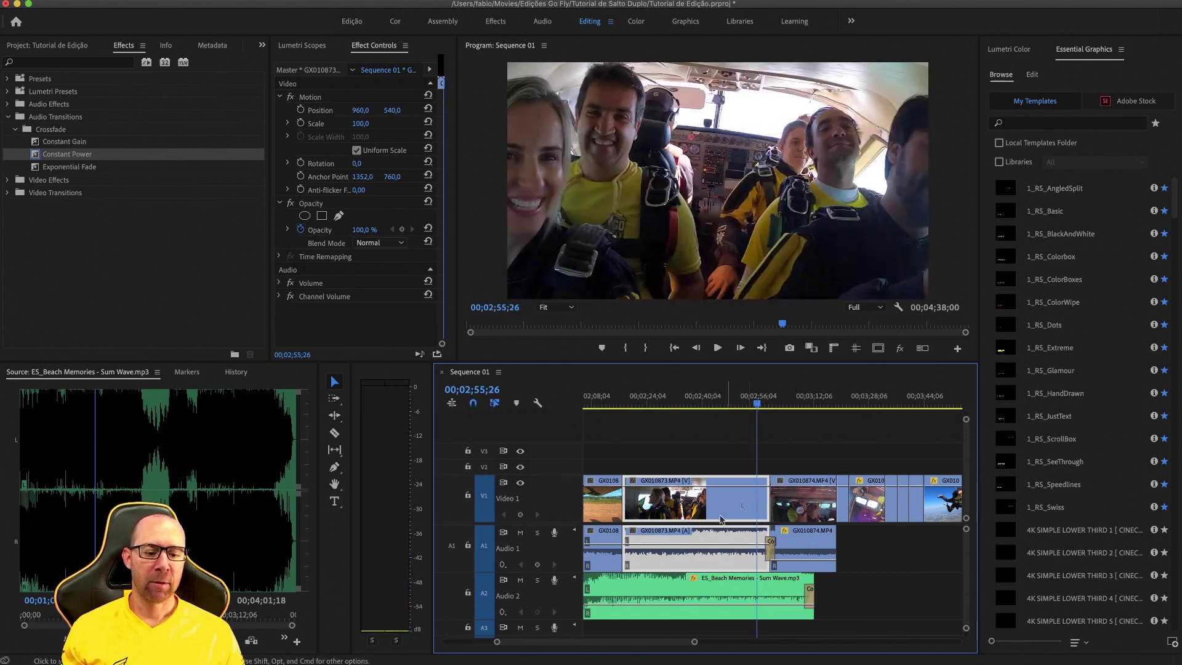
pyautogui.press('space')
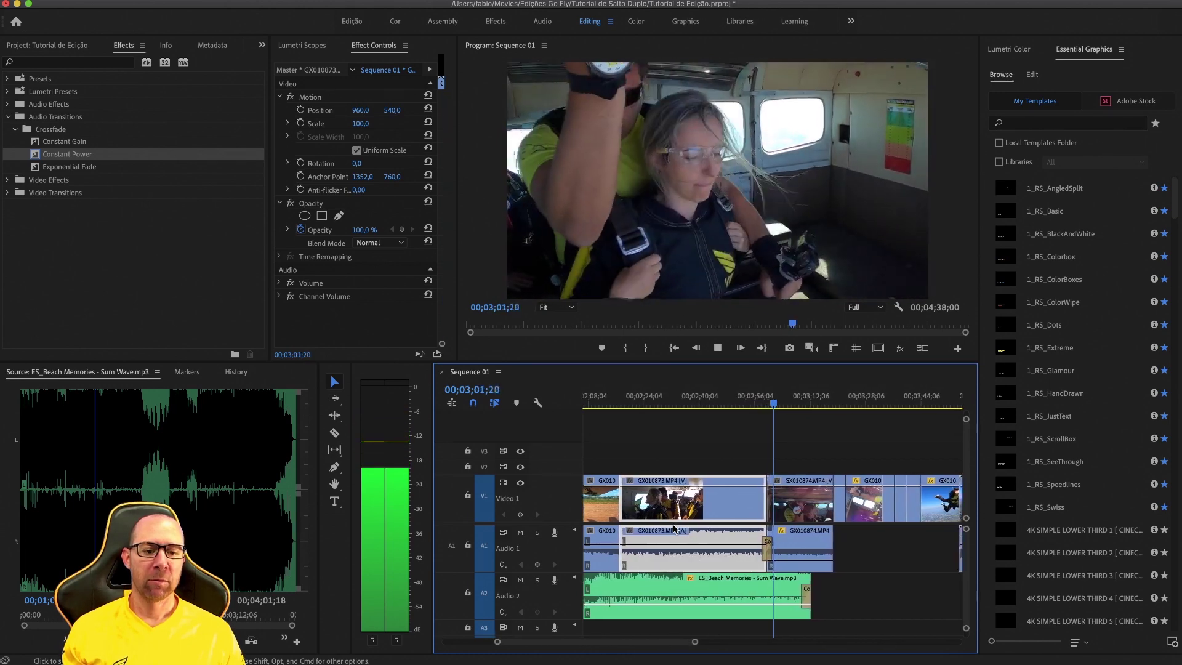
pyautogui.press('space')
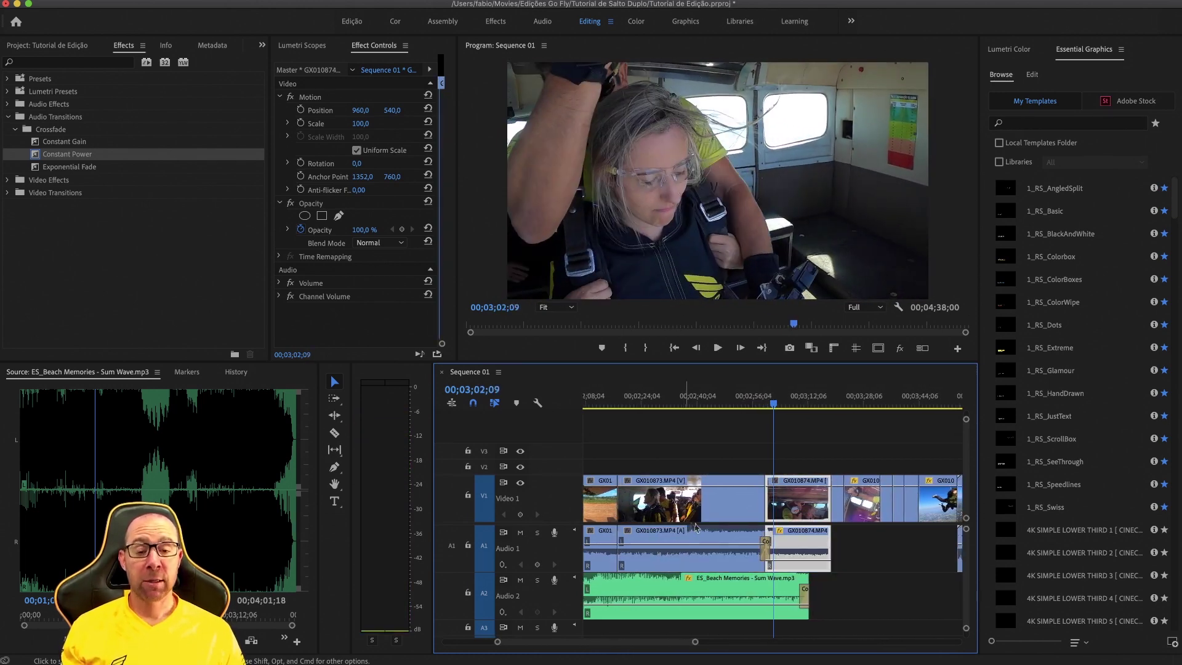
pyautogui.click(698, 527)
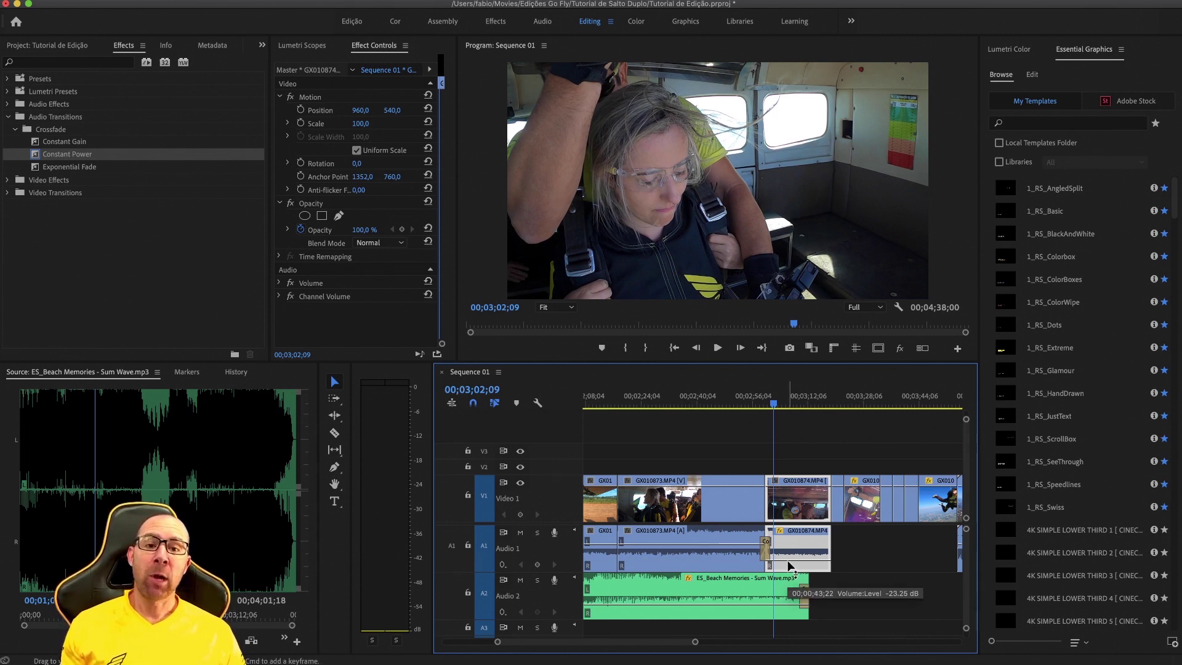
# - Switch to Finder and import the ES_Celebration of Life track from Downloads into the project's Músicas bin
pyautogui.press('super+Tab')
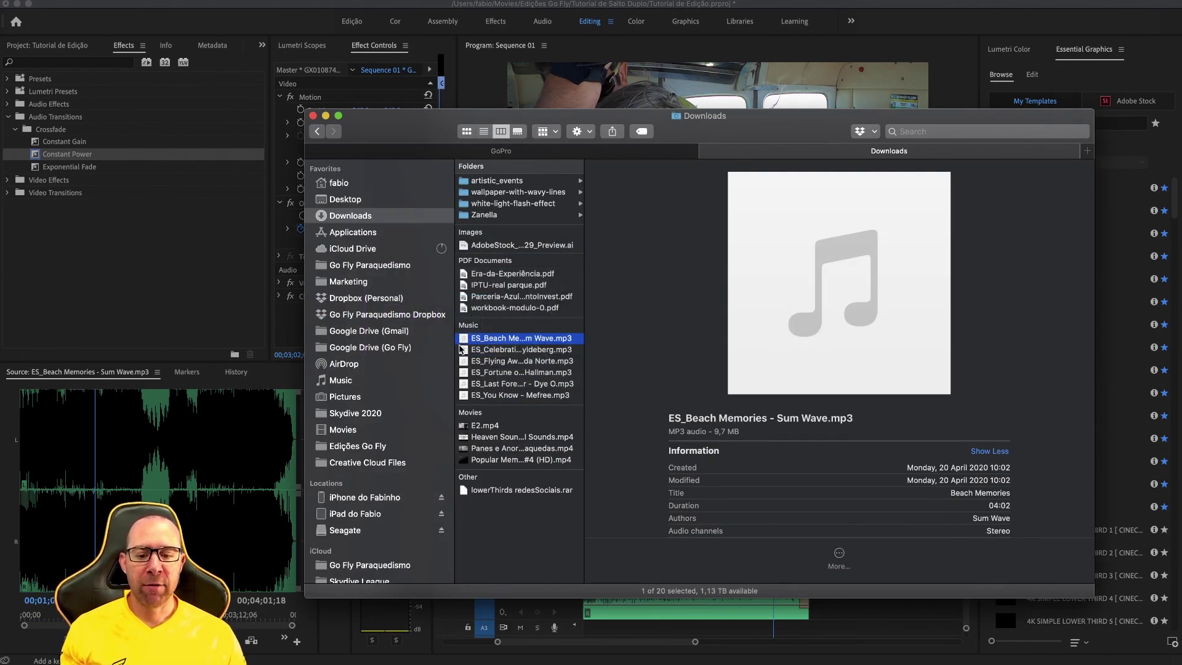
pyautogui.click(467, 350)
pyautogui.moveTo(466, 354); pyautogui.dragTo(68, 132)
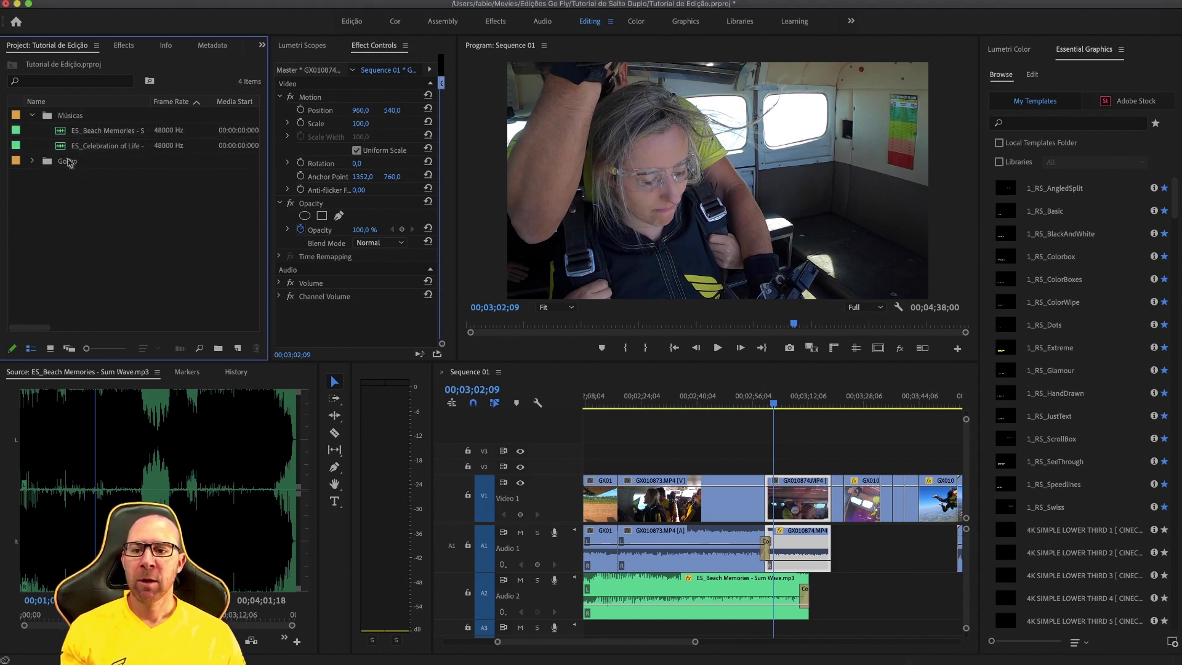
# - Open the ES_Celebration of Life track in the source monitor and play it from the beginning and from 00;00;22;23
pyautogui.click(61, 148)
pyautogui.doubleClick(60, 148)
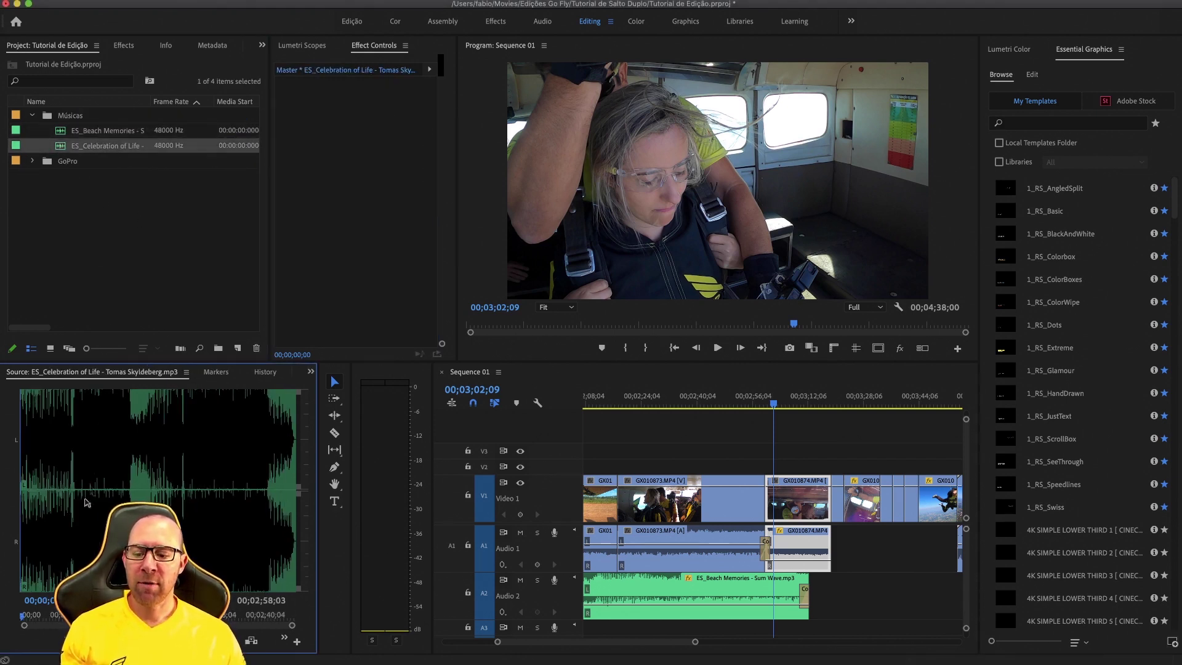
pyautogui.press('space')
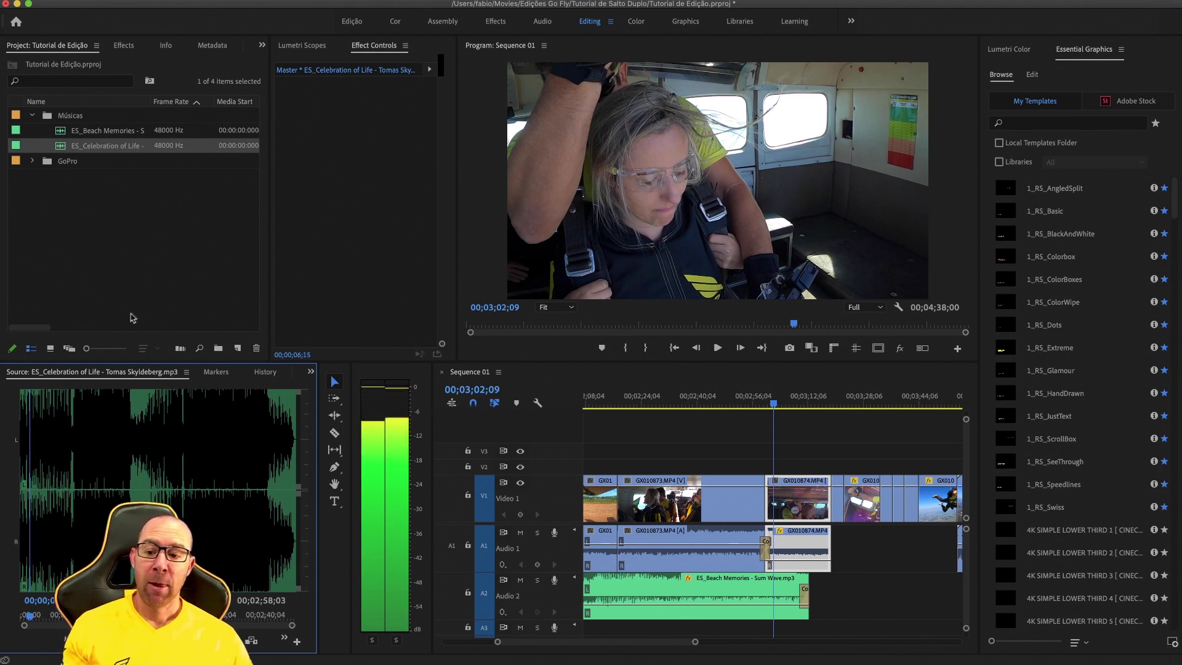
pyautogui.press('space')
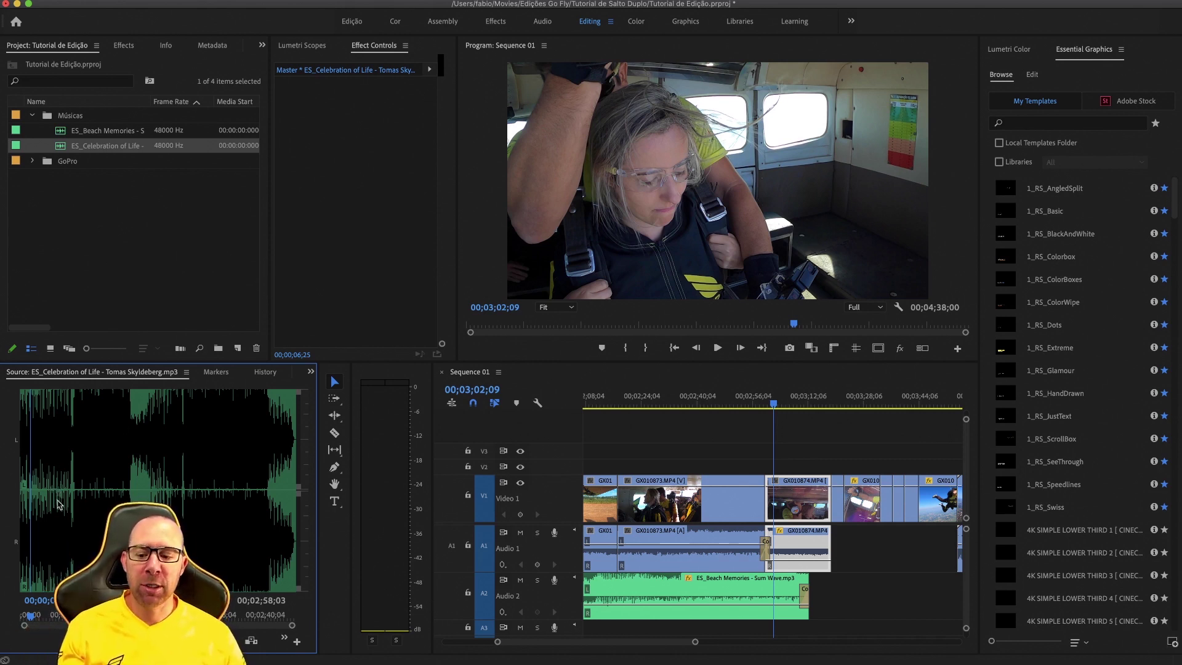
pyautogui.click(56, 615)
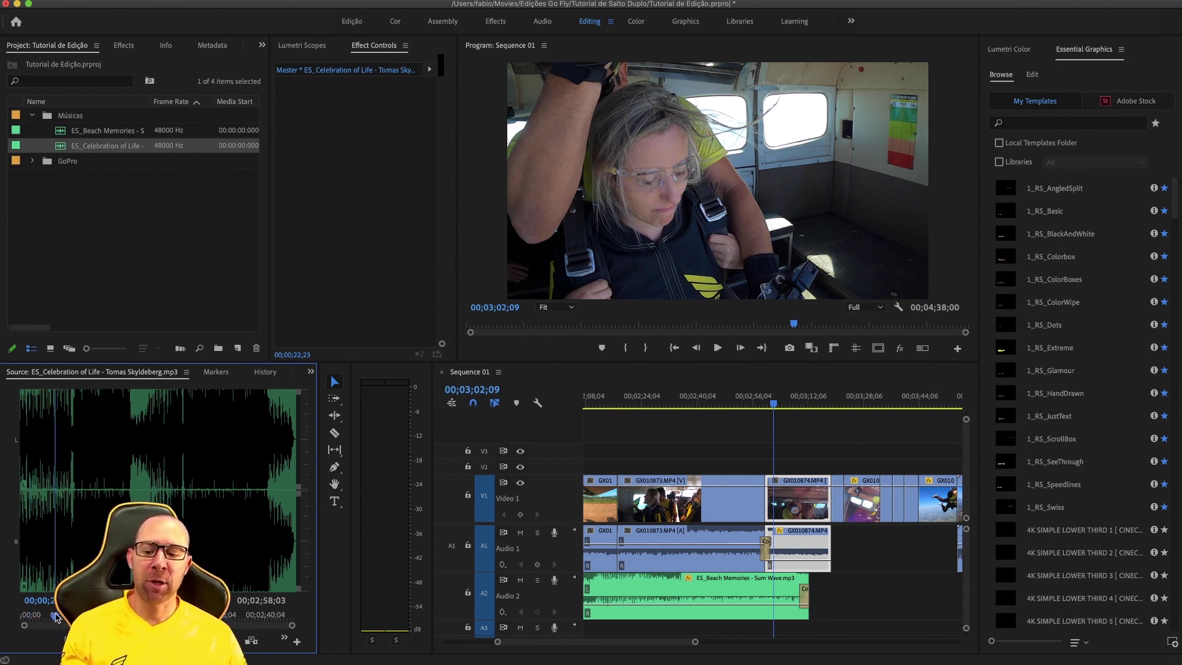
pyautogui.press('space')
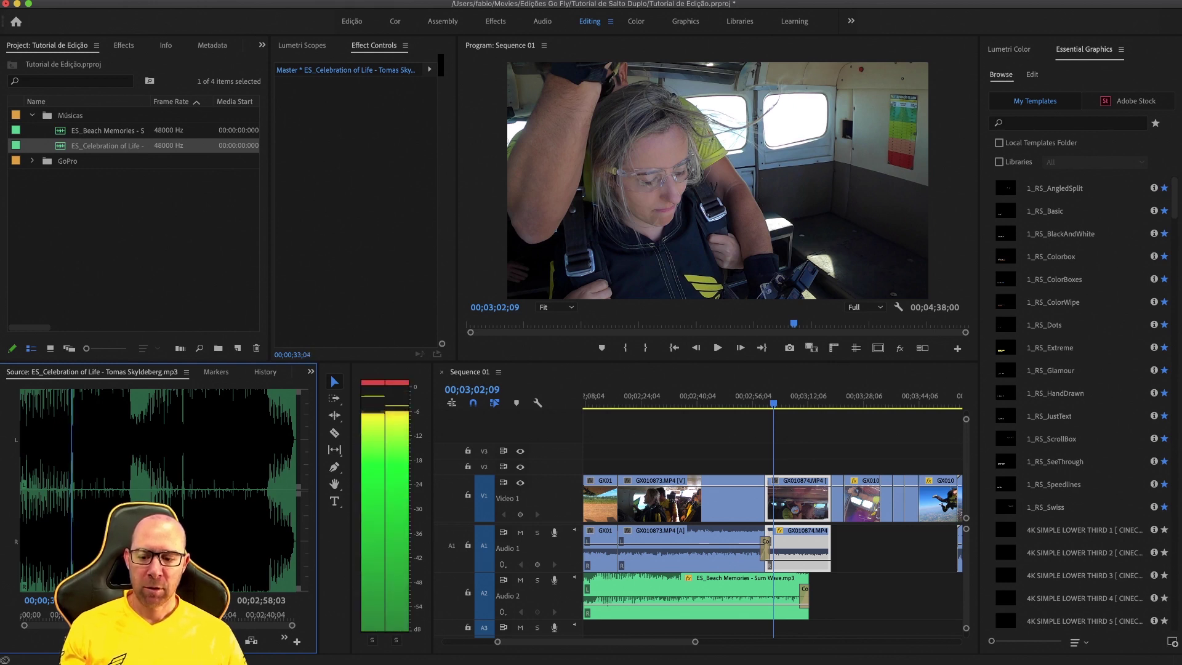
pyautogui.press('space')
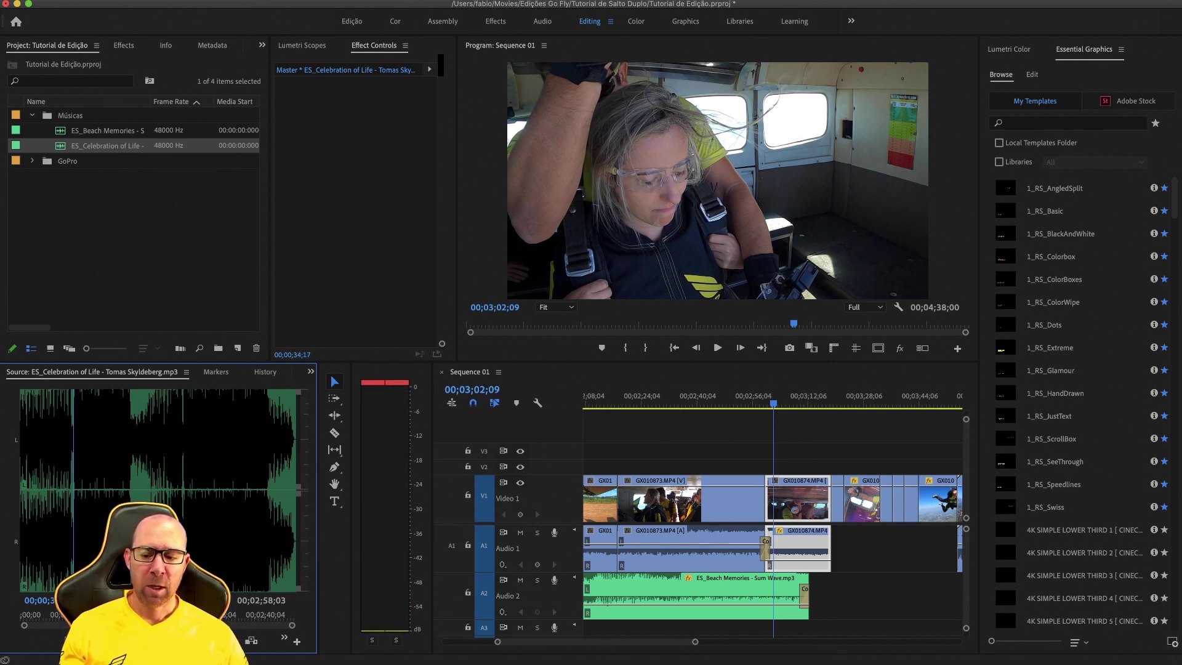
# - Step back through ES_Celebration of Life frame by frame to 00;00;34;00, listening for where the louder passage ends
pyautogui.press('Left')
pyautogui.press('Left')
pyautogui.press('Left')
pyautogui.press('Left')
pyautogui.press('Left')
pyautogui.press('Left')
pyautogui.press('Left')
pyautogui.press('Left')
pyautogui.press('Left')
pyautogui.press('Left')
pyautogui.press('Left')
pyautogui.press('Left')
pyautogui.press('Left')
pyautogui.press('Left')
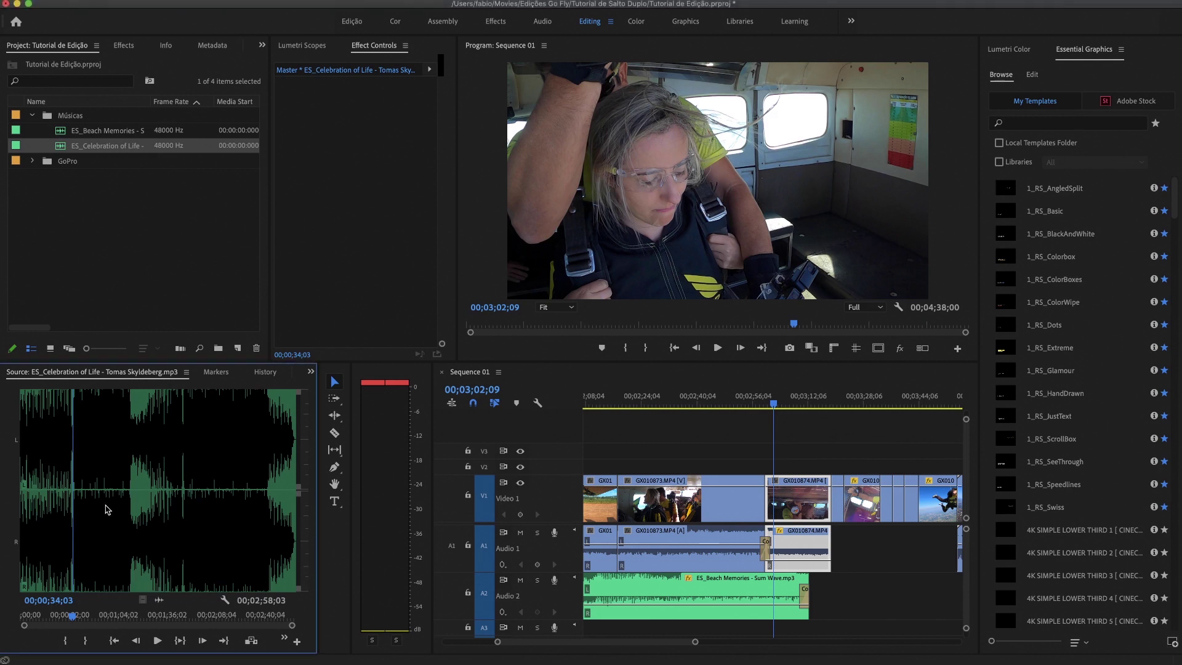
pyautogui.press('space')
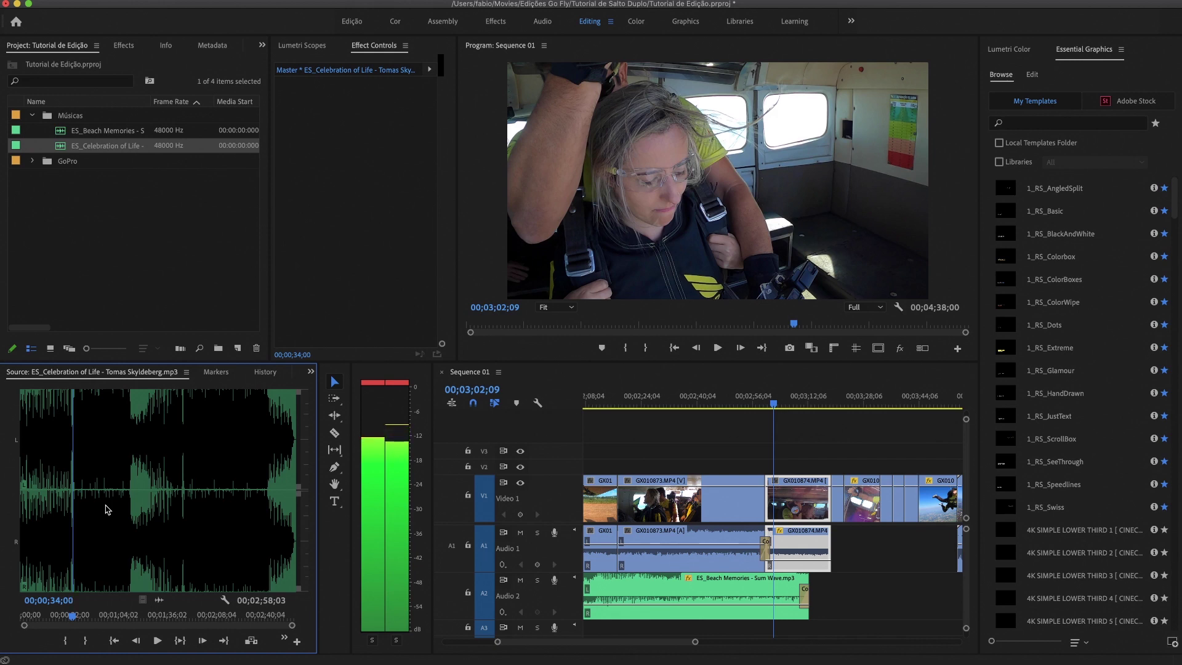
# - Find the final hit before the quiet passage in ES_Celebration of Life and mark an In point at 00;00;33;15
pyautogui.click(70, 613)
pyautogui.press('Right')
pyautogui.press('Right')
pyautogui.press('Right')
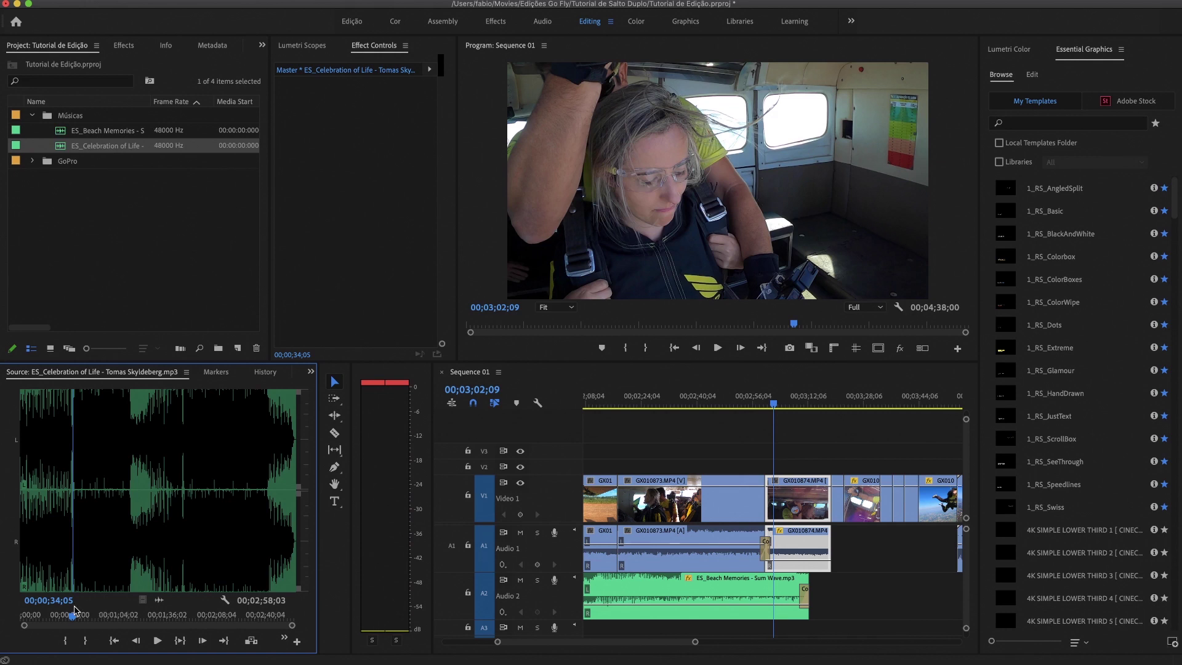
pyautogui.hotkey('shift', 'Left')
pyautogui.hotkey('shift', 'Left')
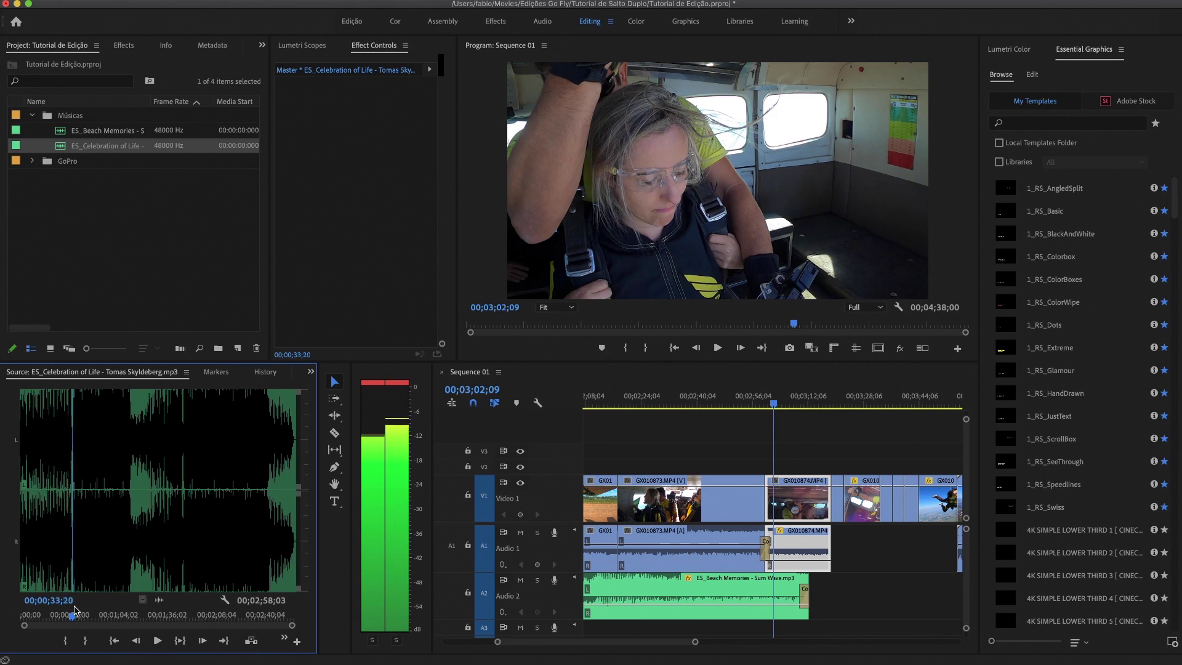
pyautogui.hotkey('shift', 'Left')
pyautogui.hotkey('shift', 'Left')
pyautogui.hotkey('shift', 'Right')
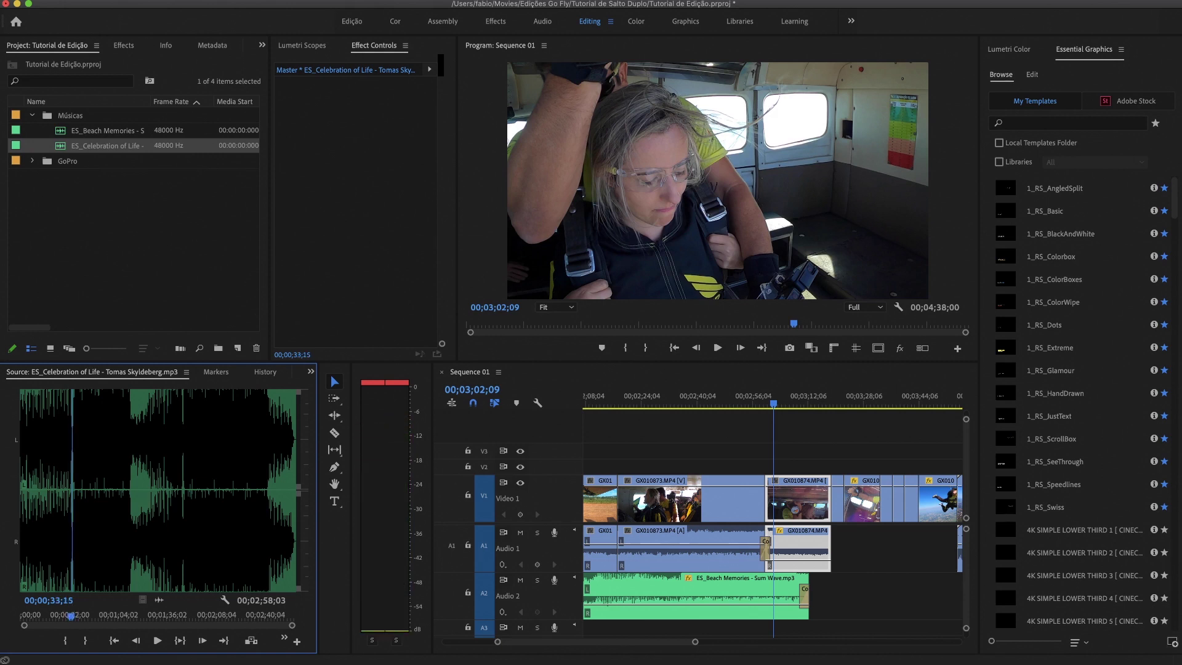
pyautogui.press('i')
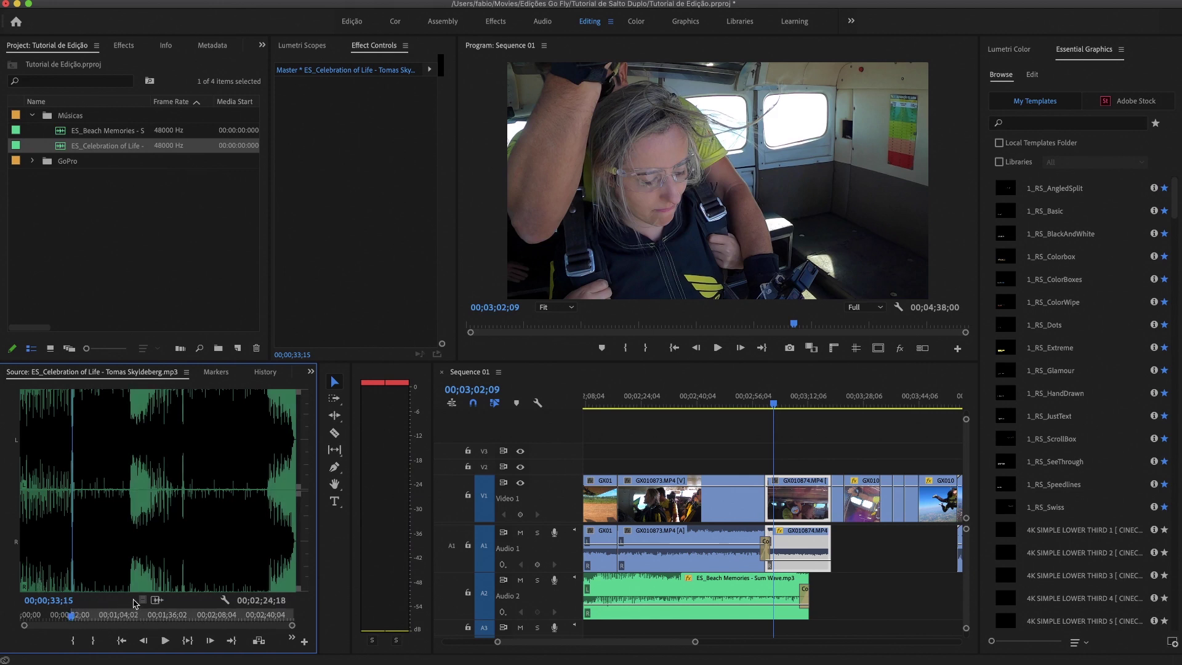
# - Play the music from its In point and place its audio on A2 directly after ES_Beach Memories
pyautogui.press('space')
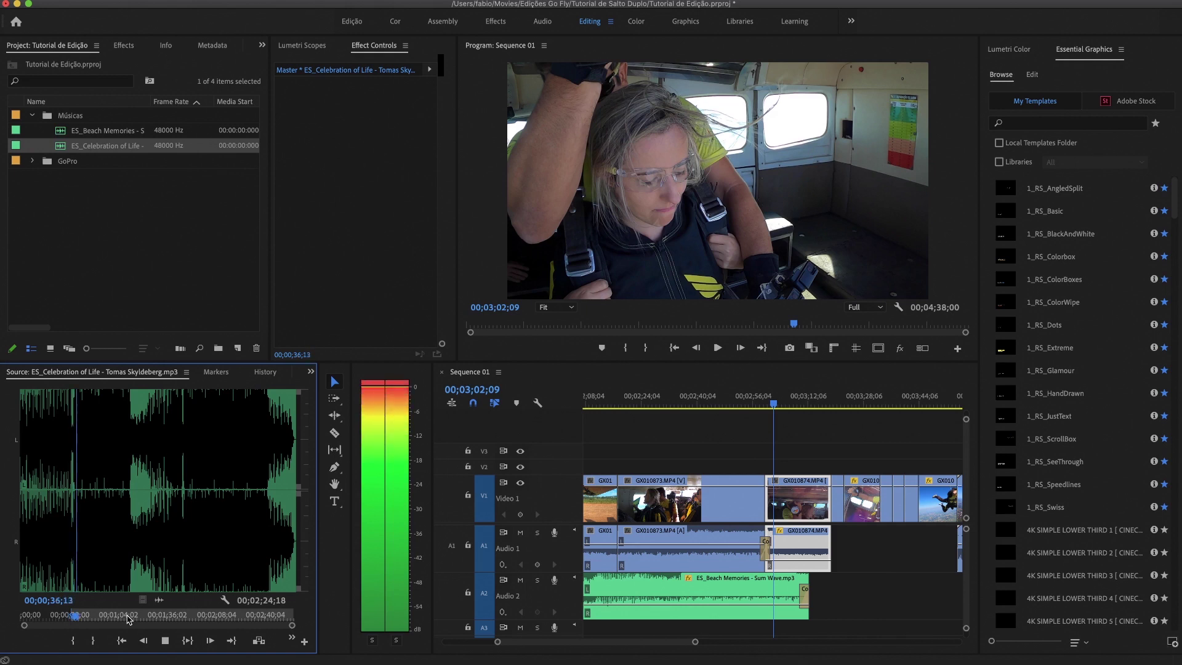
pyautogui.press('space')
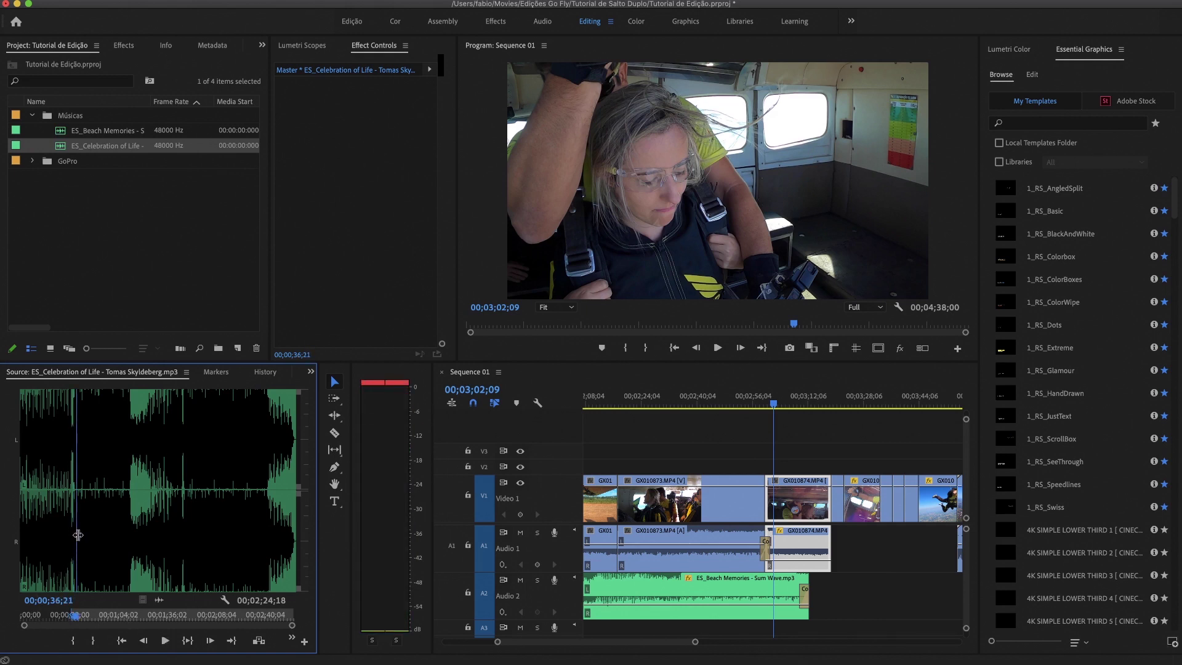
pyautogui.moveTo(158, 597); pyautogui.dragTo(819, 596)
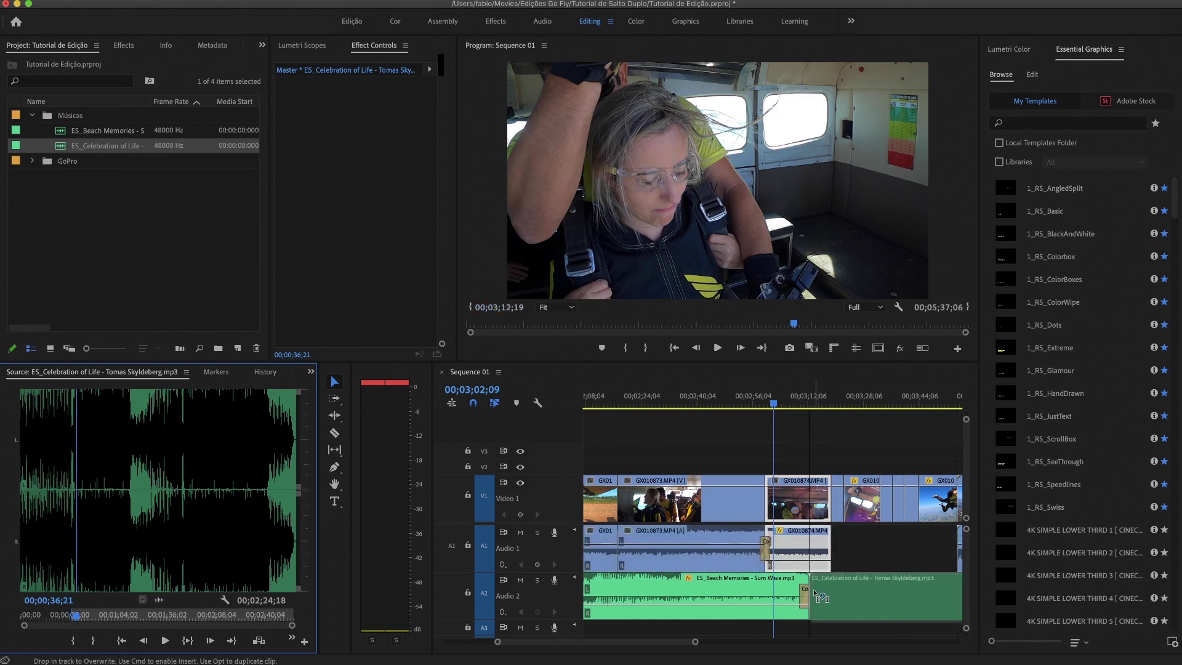
pyautogui.moveTo(820, 597); pyautogui.dragTo(808, 599)
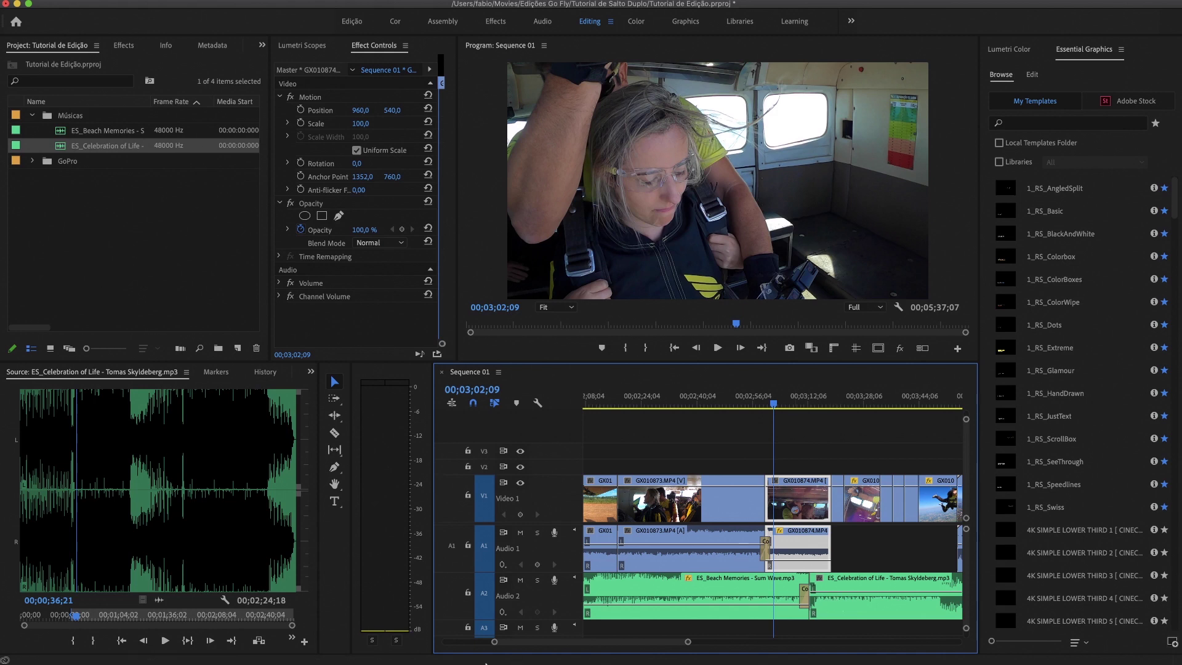
pyautogui.hscroll(3, 759, 558)
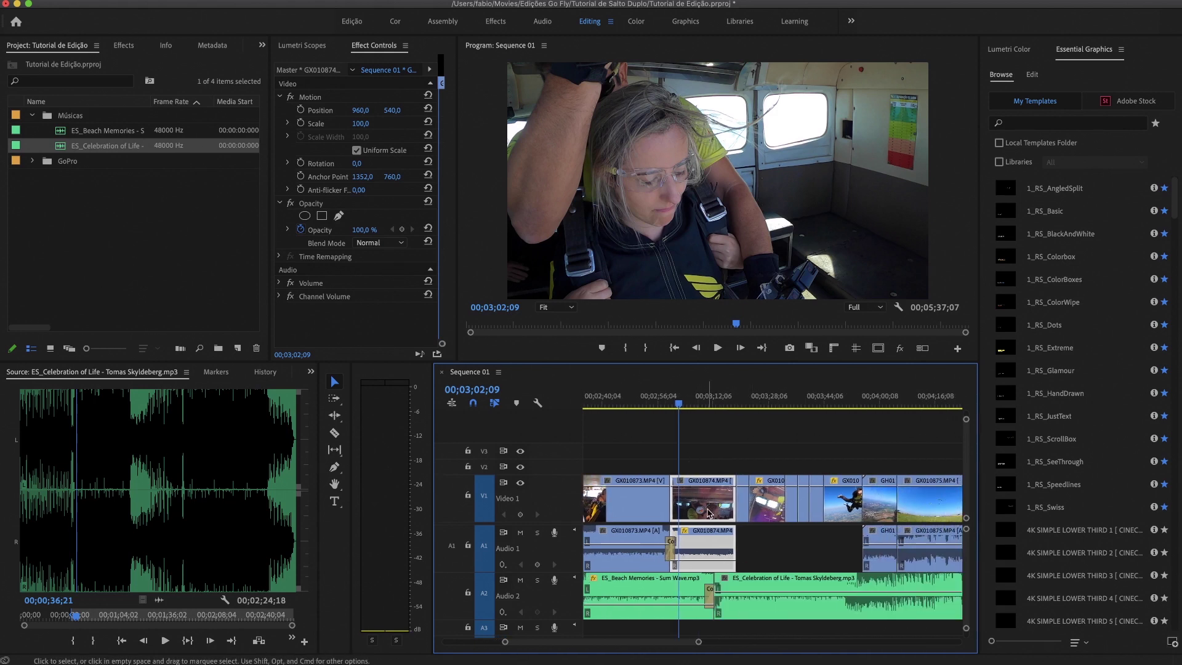
# - Lower the volume level of the ES_Celebration of Life clip on A2 and play the sequence from 00;03;12;19
pyautogui.press('Down')
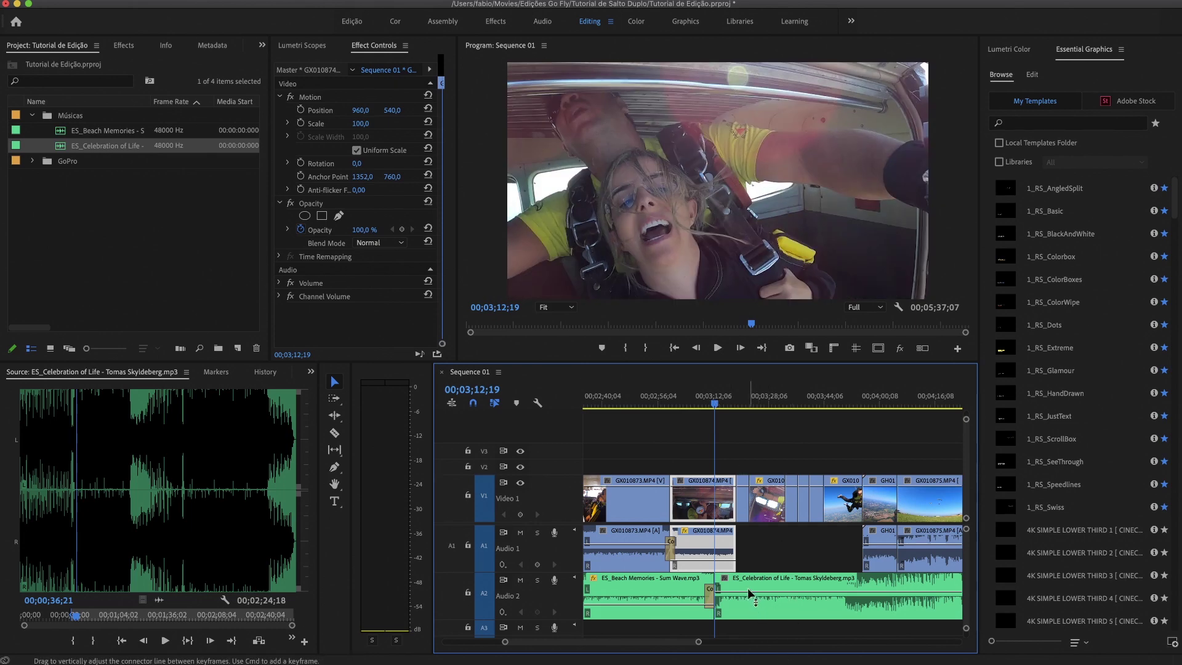
pyautogui.moveTo(747, 593); pyautogui.dragTo(749, 605)
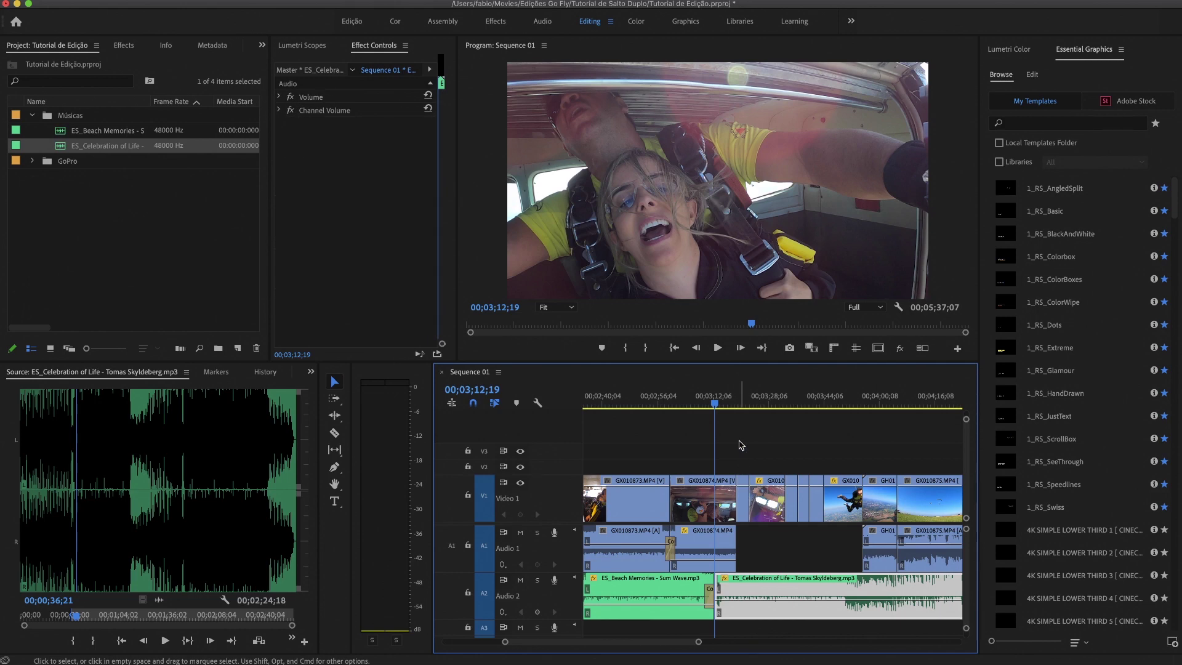
pyautogui.press('space')
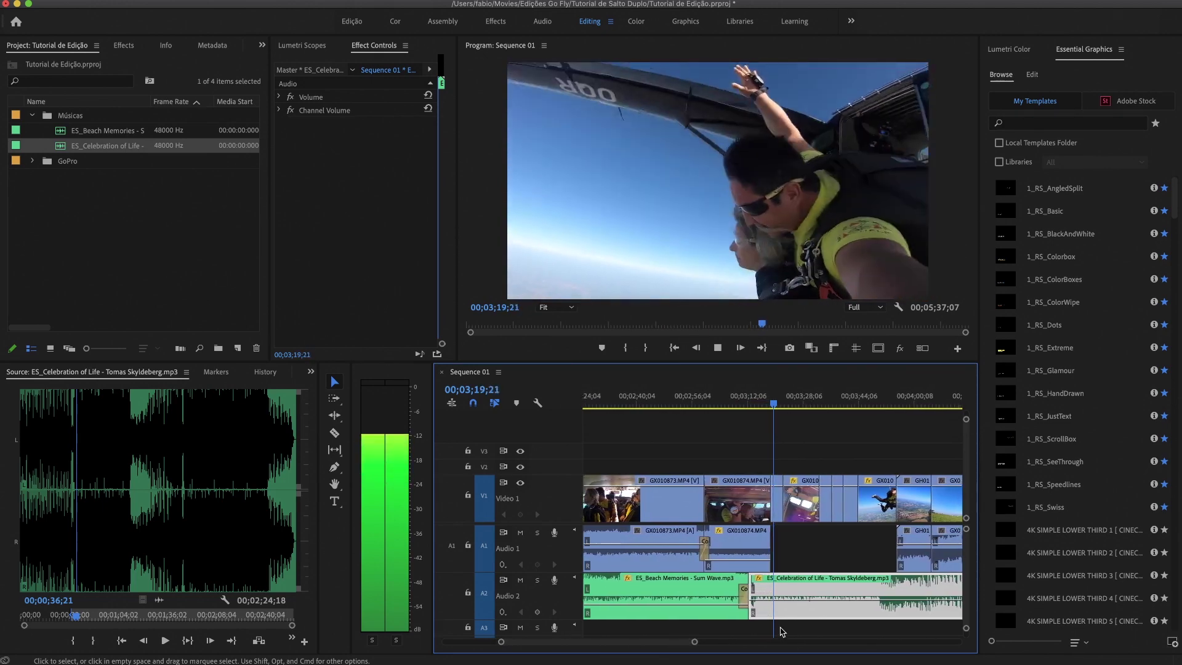
pyautogui.press('space')
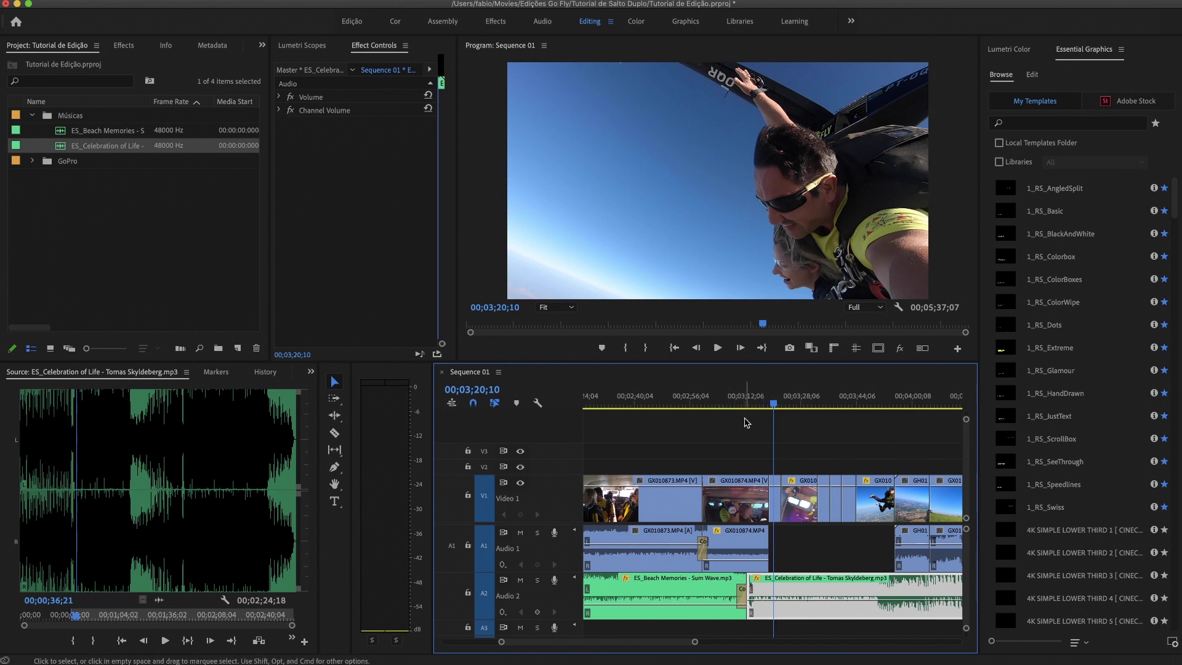
# - Delete the Constant Power transition at the end of the ES_Beach Memories clip on A2
pyautogui.press('=')
pyautogui.press('=')
pyautogui.press('=')
pyautogui.press('=')
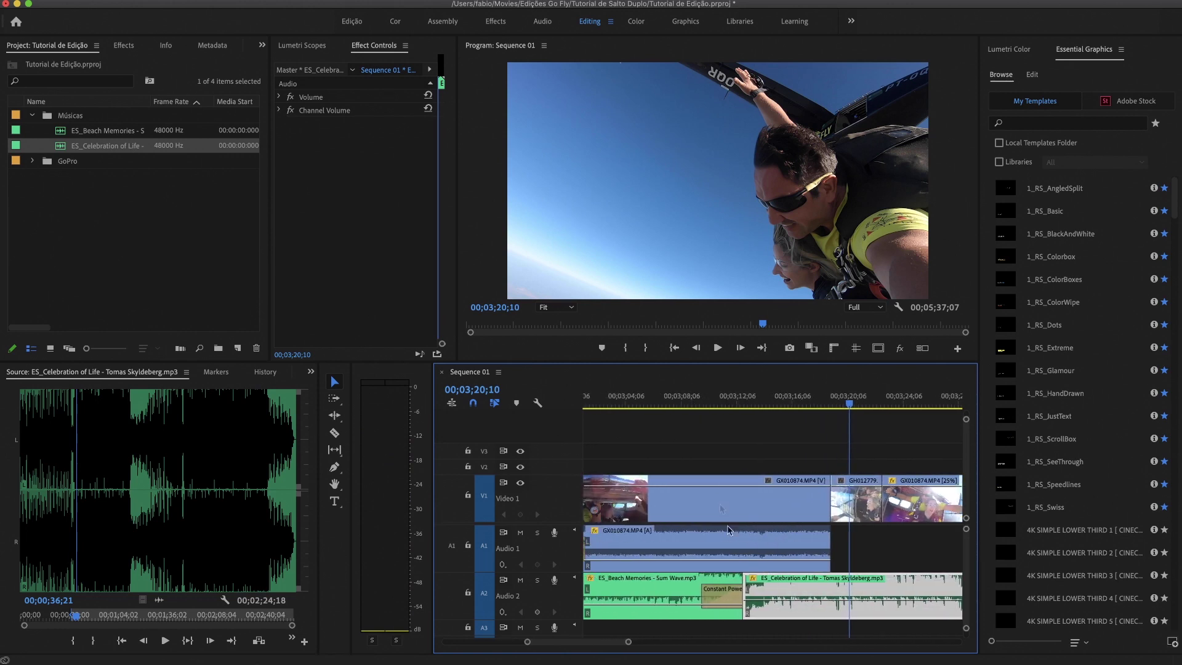
pyautogui.click(732, 596)
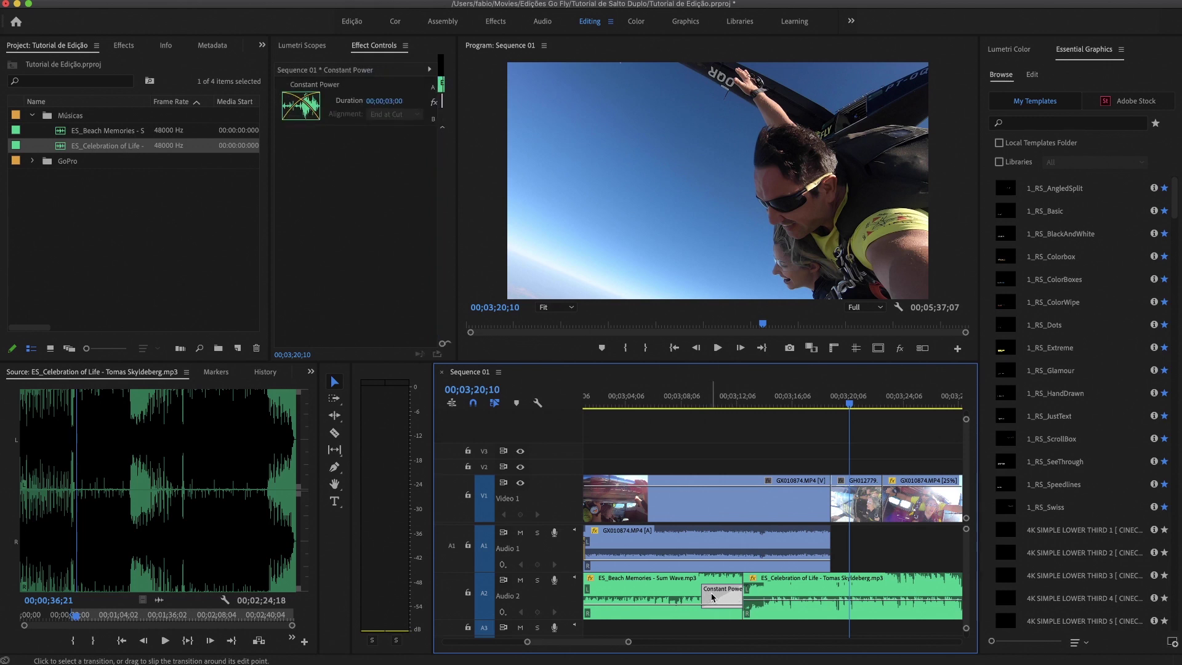
pyautogui.doubleClick(713, 599)
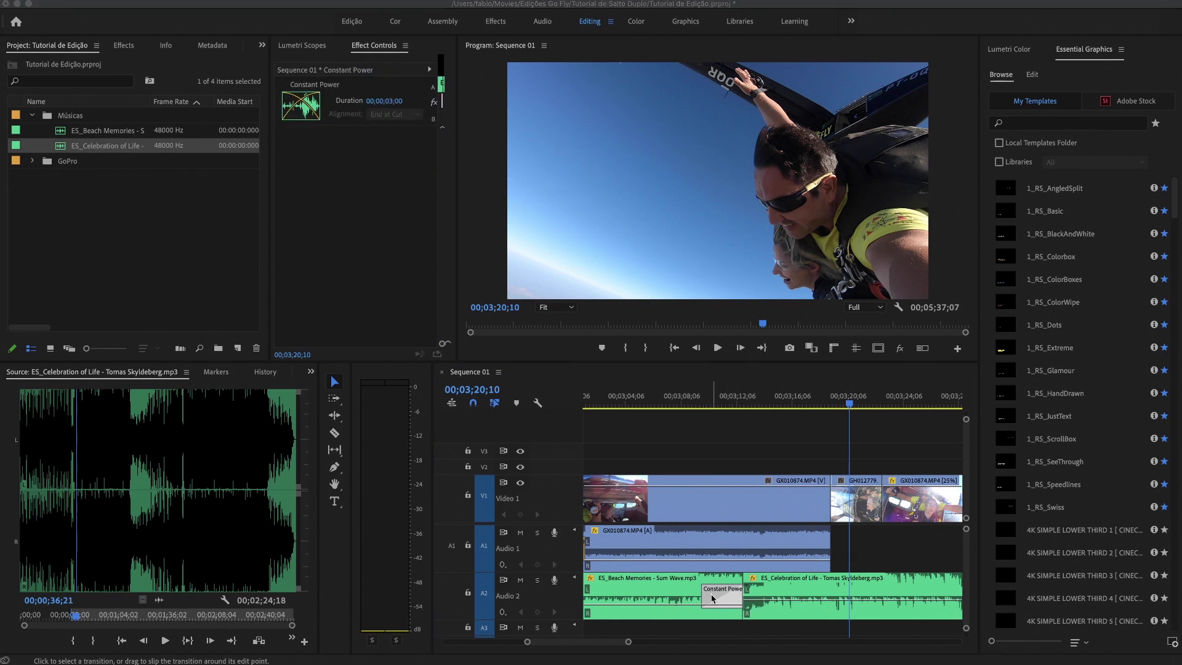
pyautogui.press('Delete')
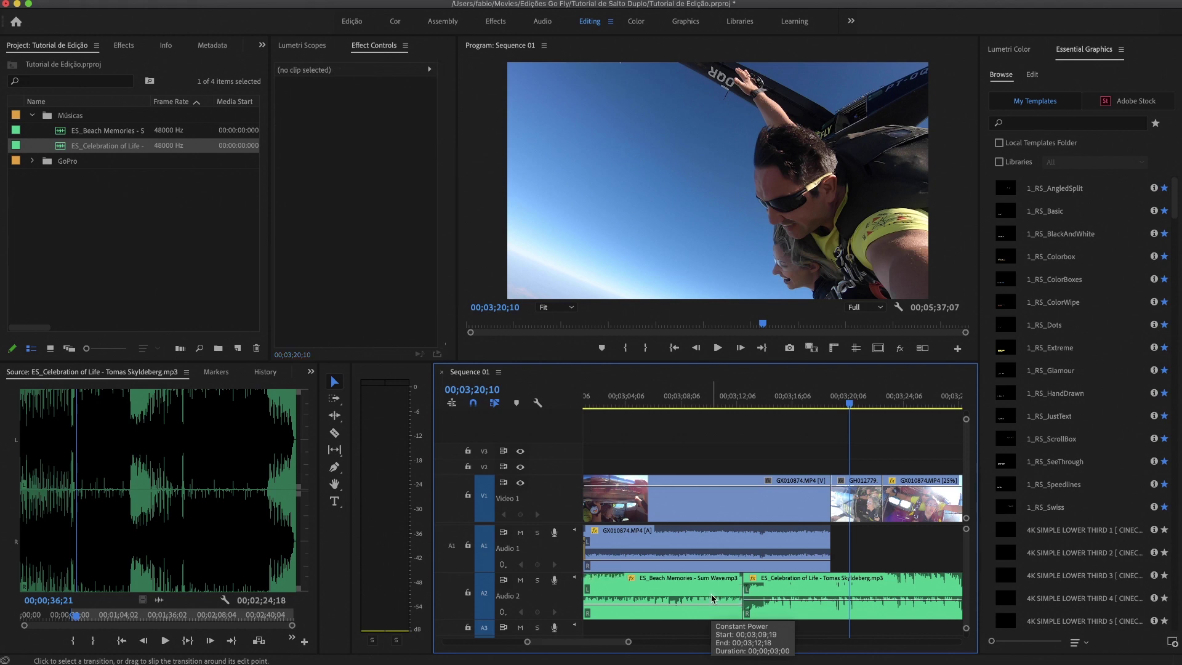
# - Add a Constant Power crossfade centred on the cut between ES_Beach Memories and ES_Celebration of Life on A2
pyautogui.hscroll(-3, 713, 598)
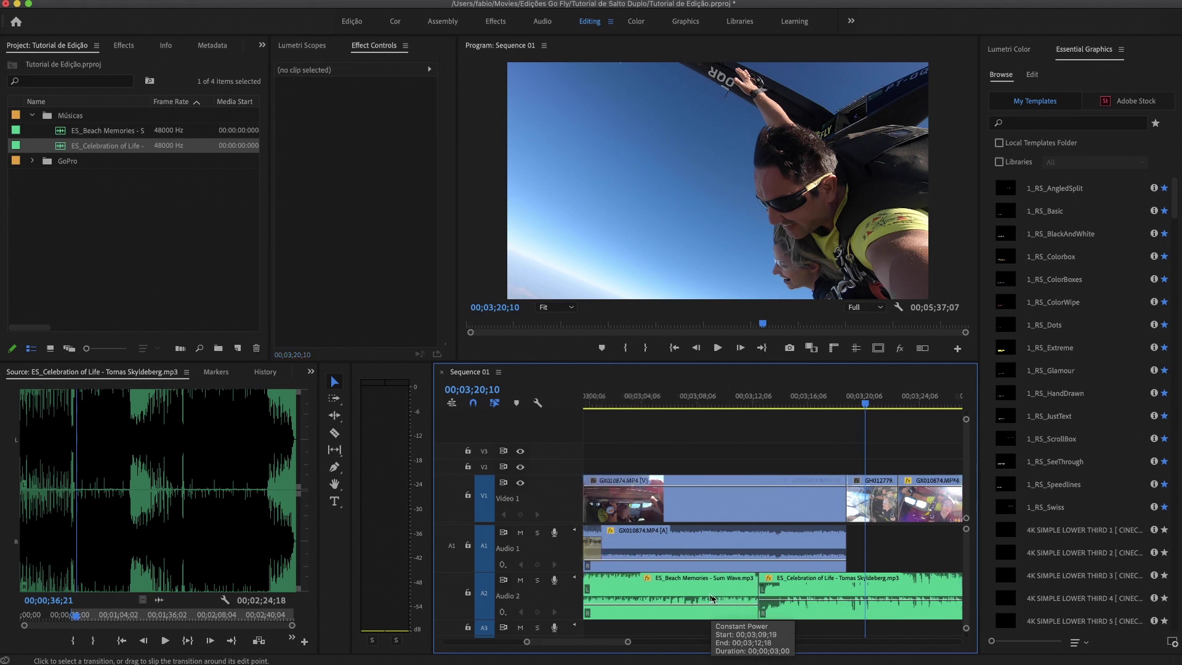
pyautogui.click(122, 46)
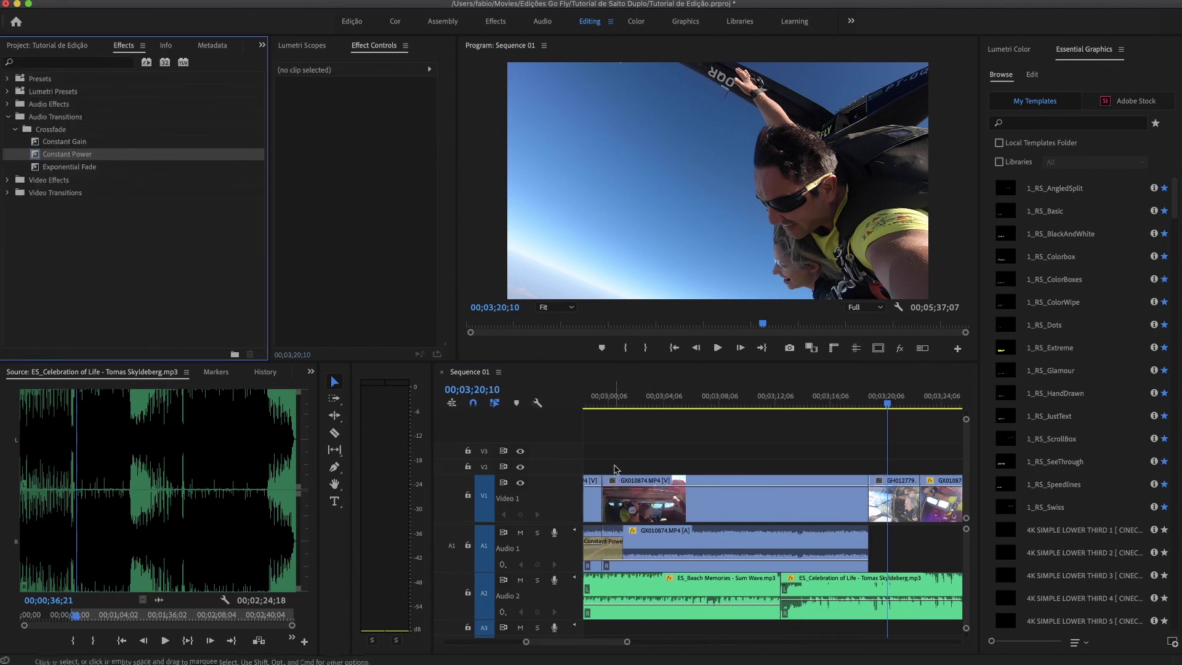
pyautogui.hscroll(3, 534, 405)
pyautogui.moveTo(34, 158); pyautogui.dragTo(728, 602)
pyautogui.hscroll(-1, 730, 595)
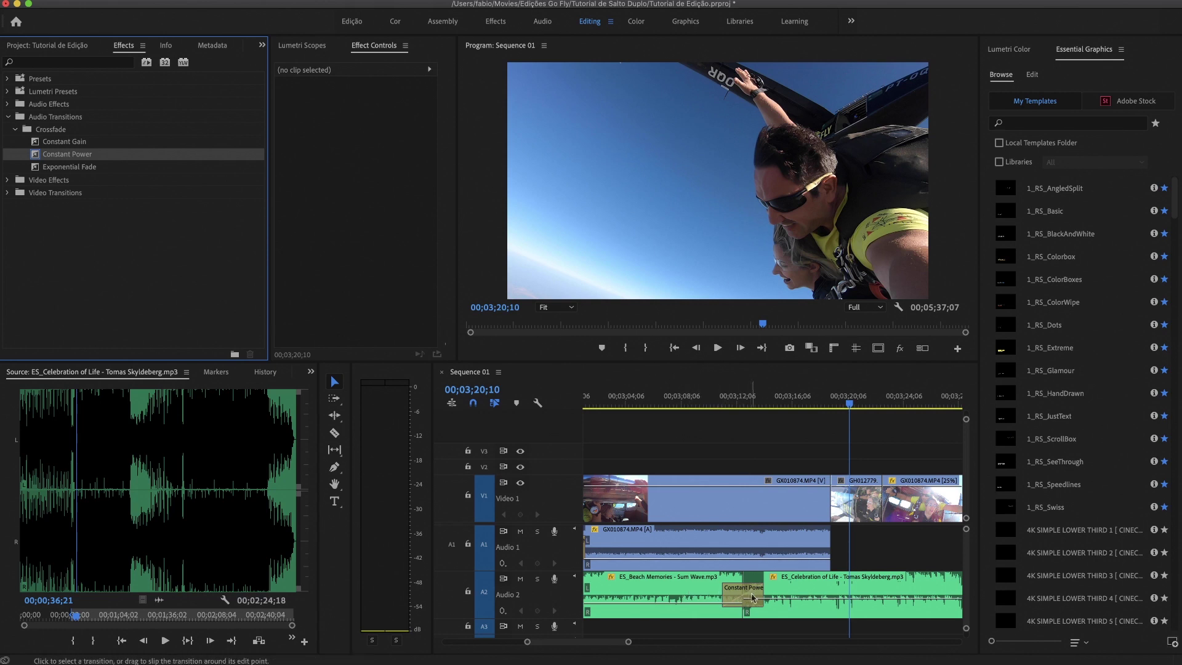
pyautogui.moveTo(775, 601)
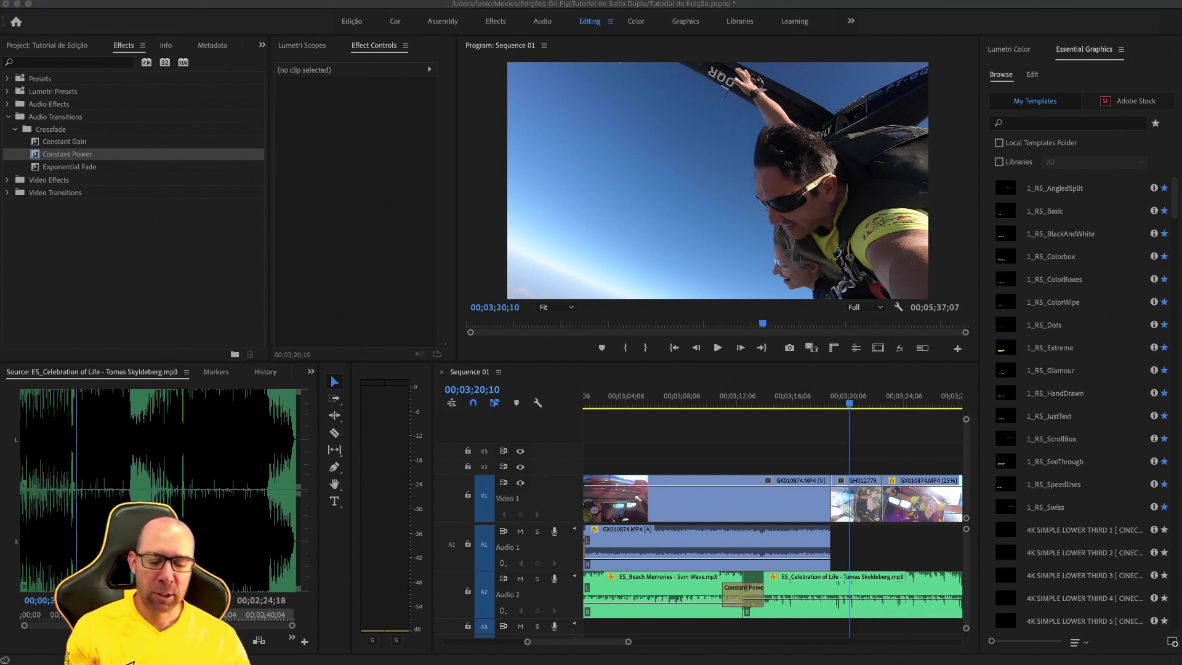
# - Play the sequence from 00;03;07;15 across the music crossfade to the end of the GX010874 audio
pyautogui.click(677, 408)
pyautogui.click(672, 404)
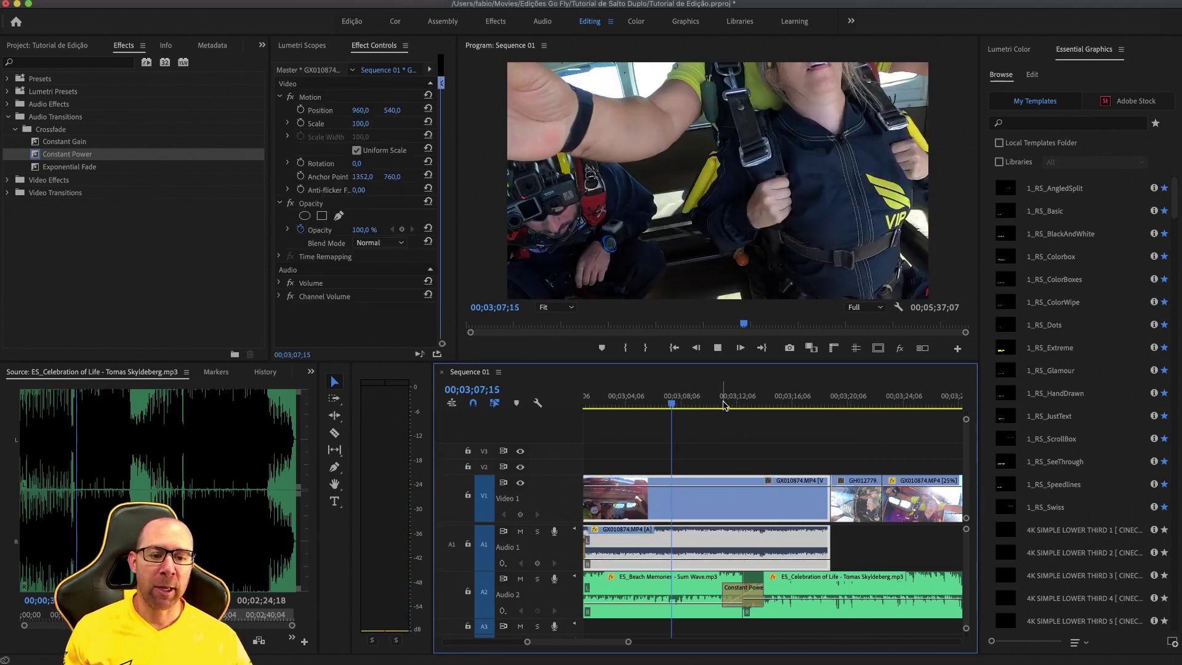
pyautogui.press('space')
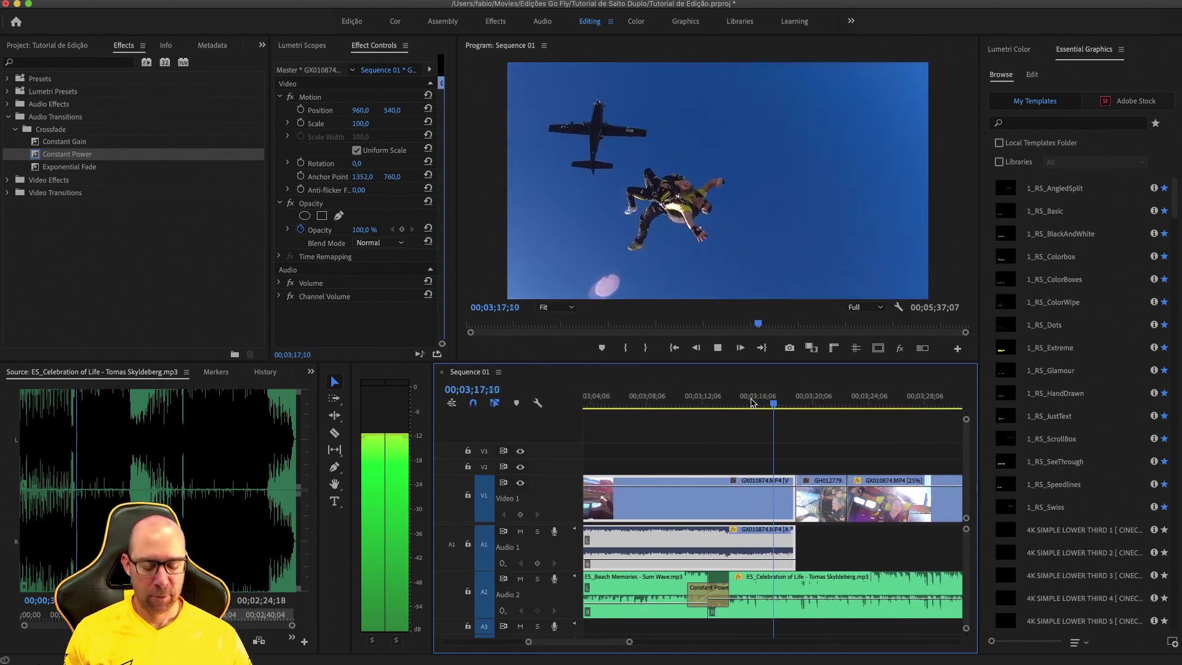
pyautogui.press('-')
pyautogui.press('-')
pyautogui.press('space')
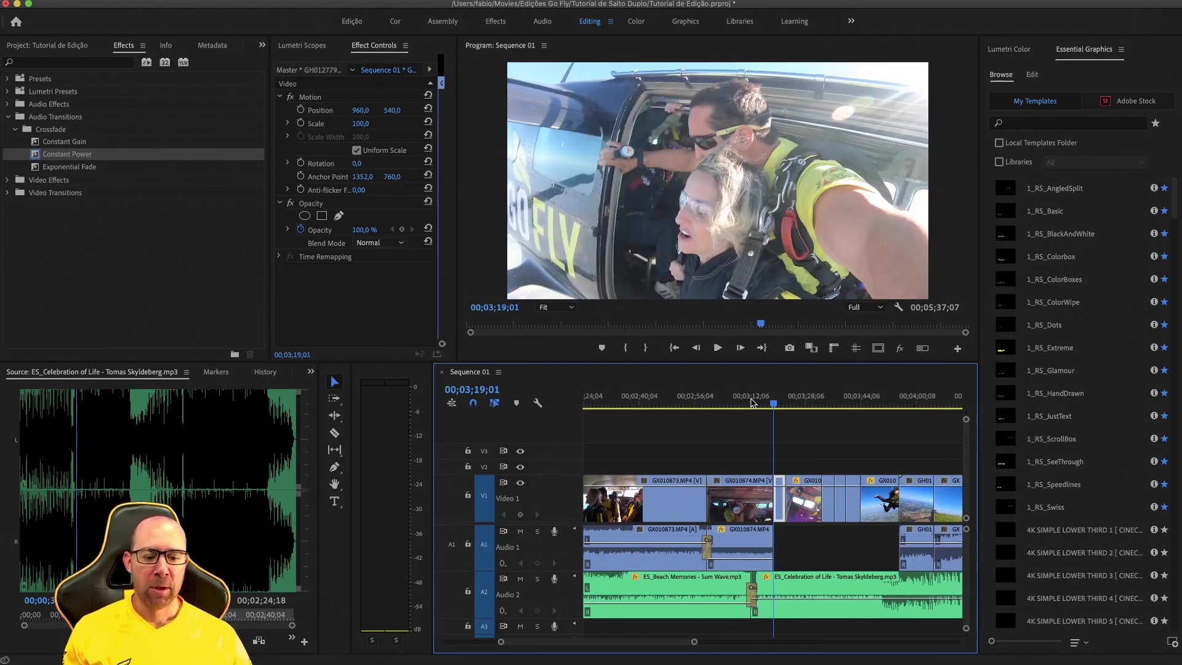
# - Apply a Constant Power transition to the end of the GX010874 audio clip on A1
pyautogui.press('=')
pyautogui.press('=')
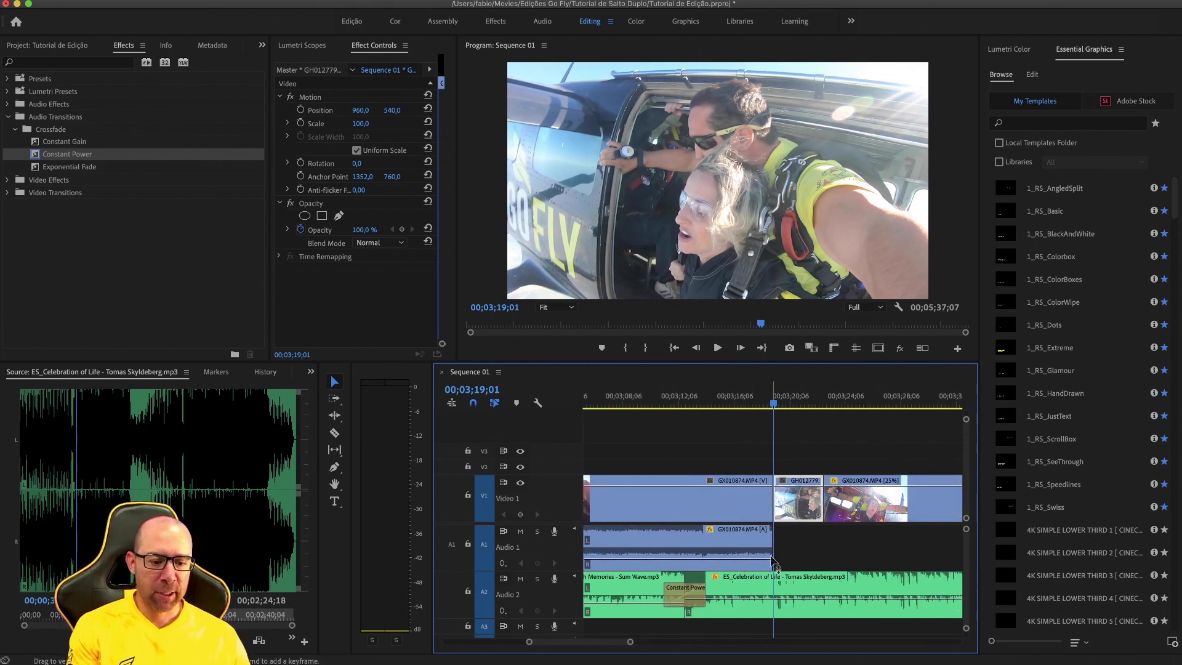
pyautogui.press('=')
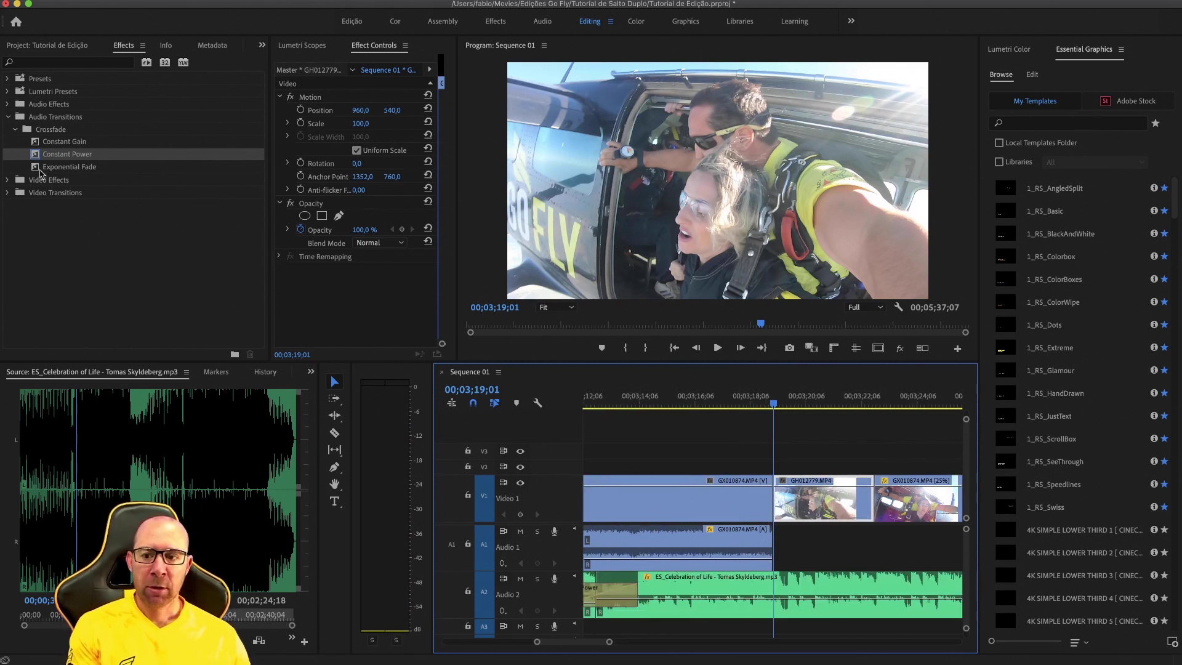
pyautogui.moveTo(37, 156); pyautogui.dragTo(694, 533)
pyautogui.moveTo(762, 555); pyautogui.dragTo(762, 554)
pyautogui.scroll(-3, 766, 555)
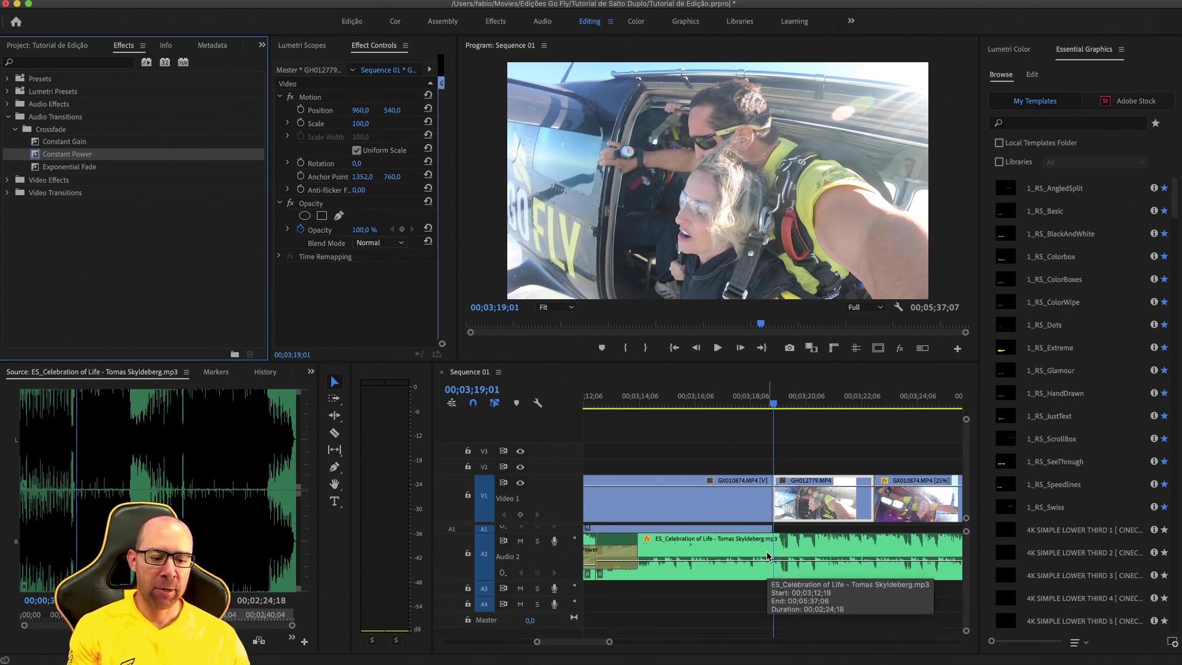
# - Fade out the GX010874 audio clip on A1 with a Constant Power transition and play the sequence across the fade
pyautogui.scroll(3, 767, 556)
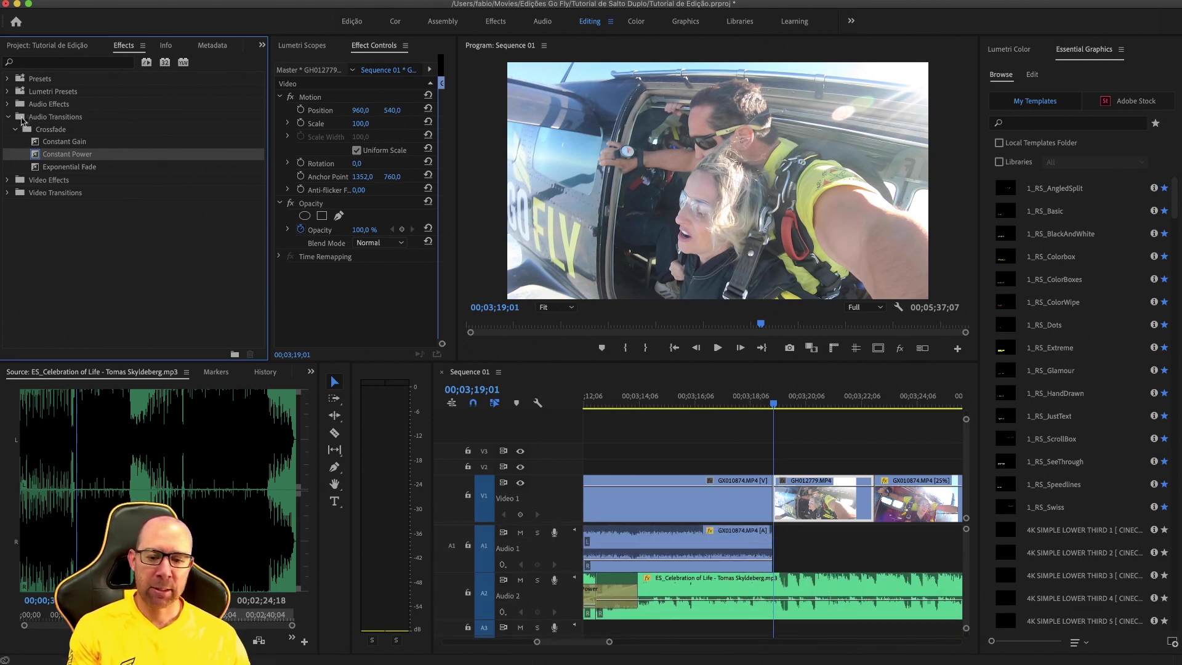
pyautogui.moveTo(698, 519); pyautogui.dragTo(774, 558)
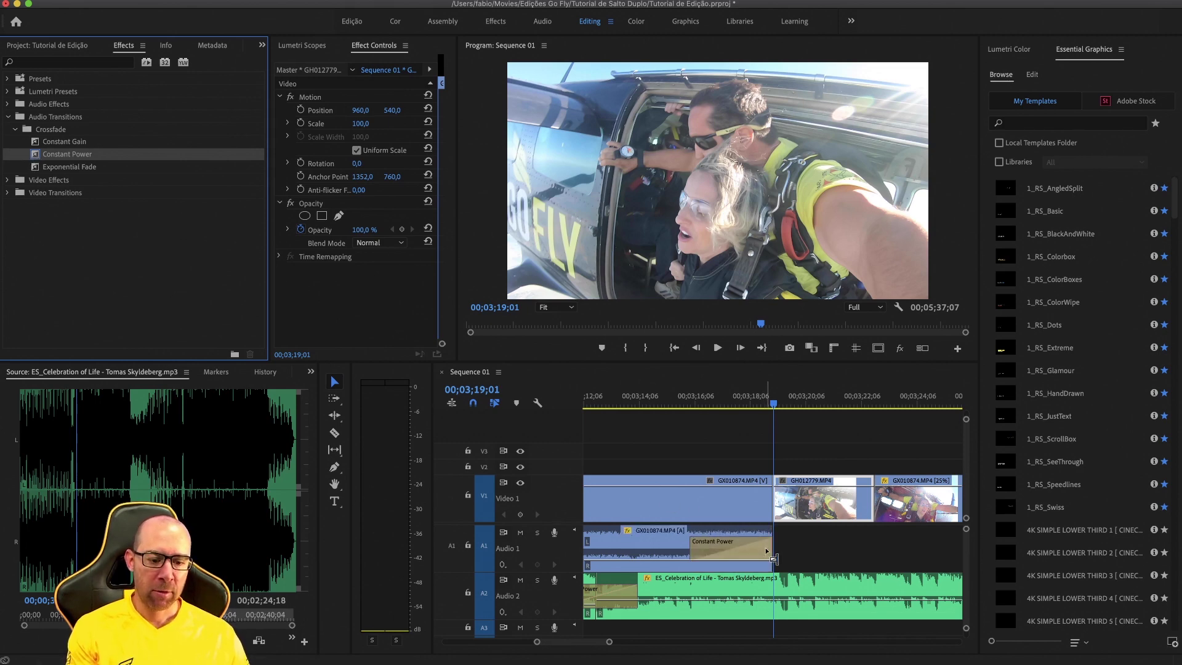
pyautogui.click(664, 403)
pyautogui.press('space')
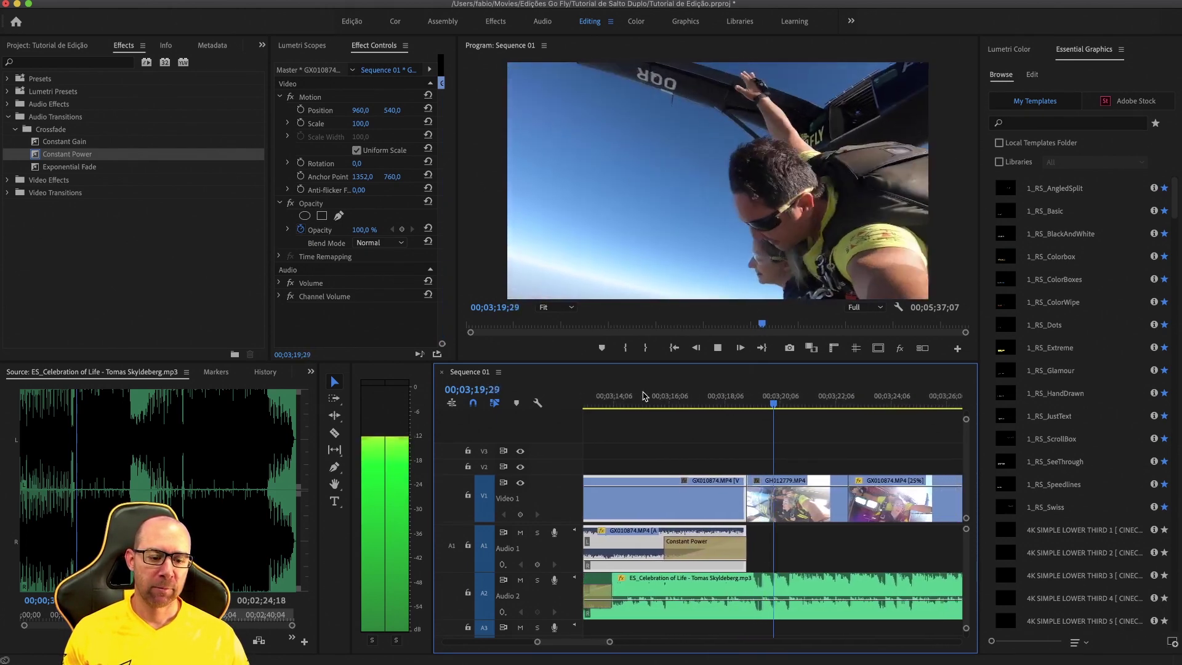
pyautogui.press('space')
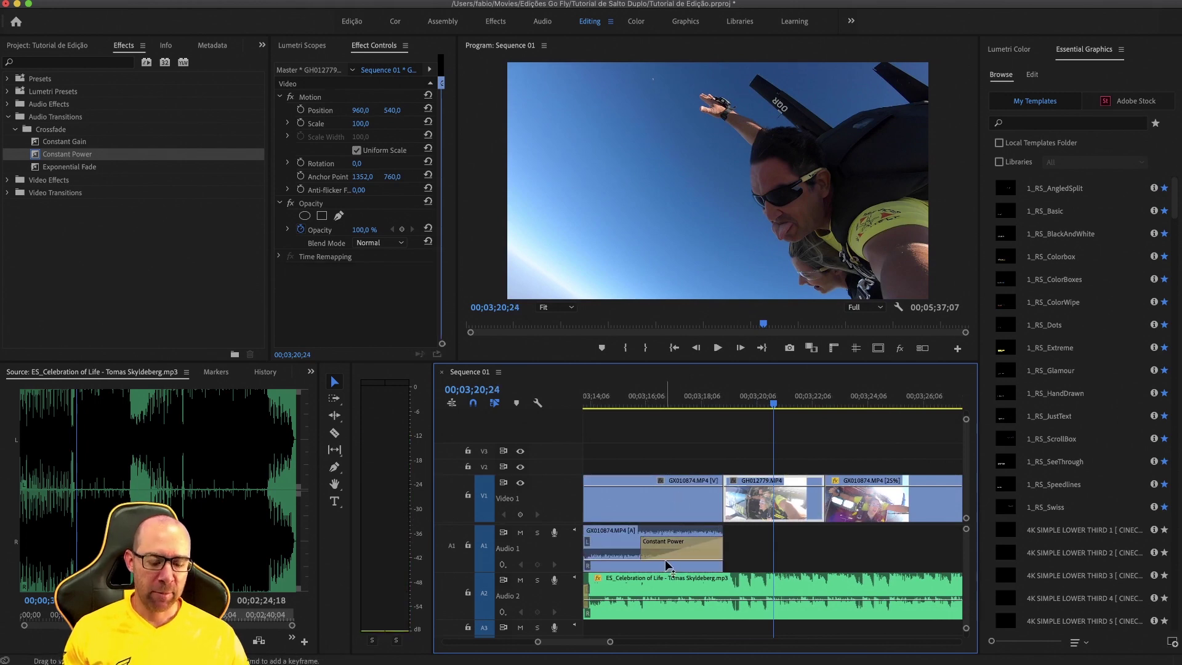
# - Play the sequence across the cut between the GH012780 and GX010875 clips on V1, around 00;04;05
pyautogui.press('-')
pyautogui.click(762, 550)
pyautogui.press('-')
pyautogui.press('-')
pyautogui.press('-')
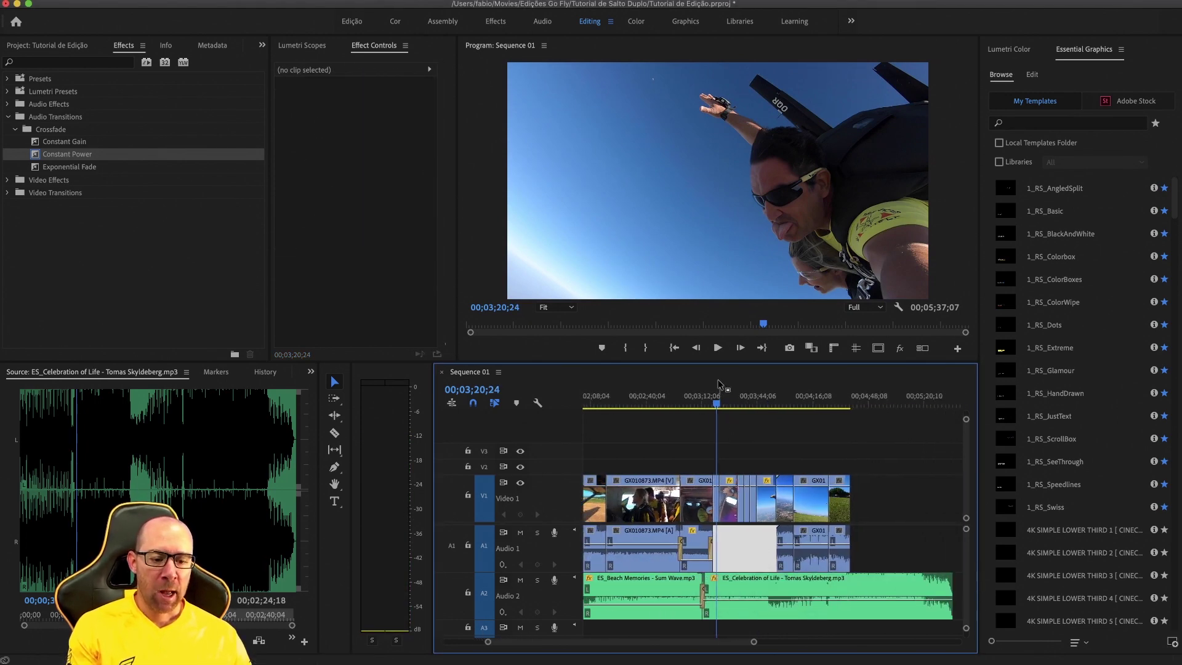
pyautogui.click(773, 399)
pyautogui.press('BackSpace')
pyautogui.press('space')
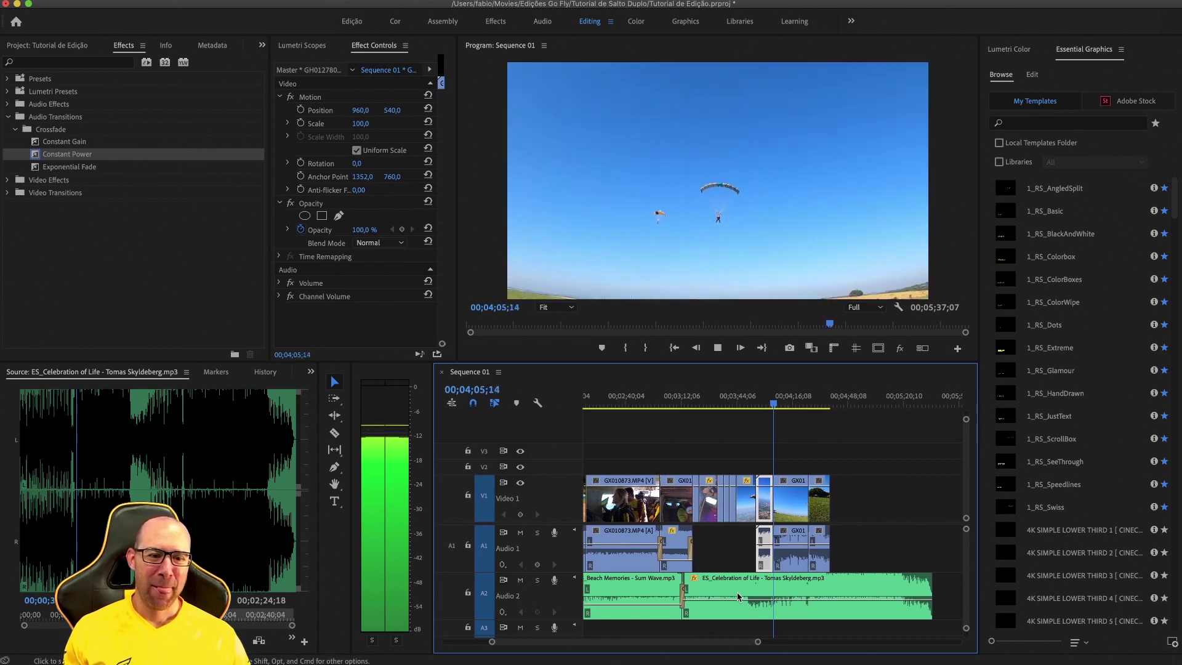
pyautogui.press('space')
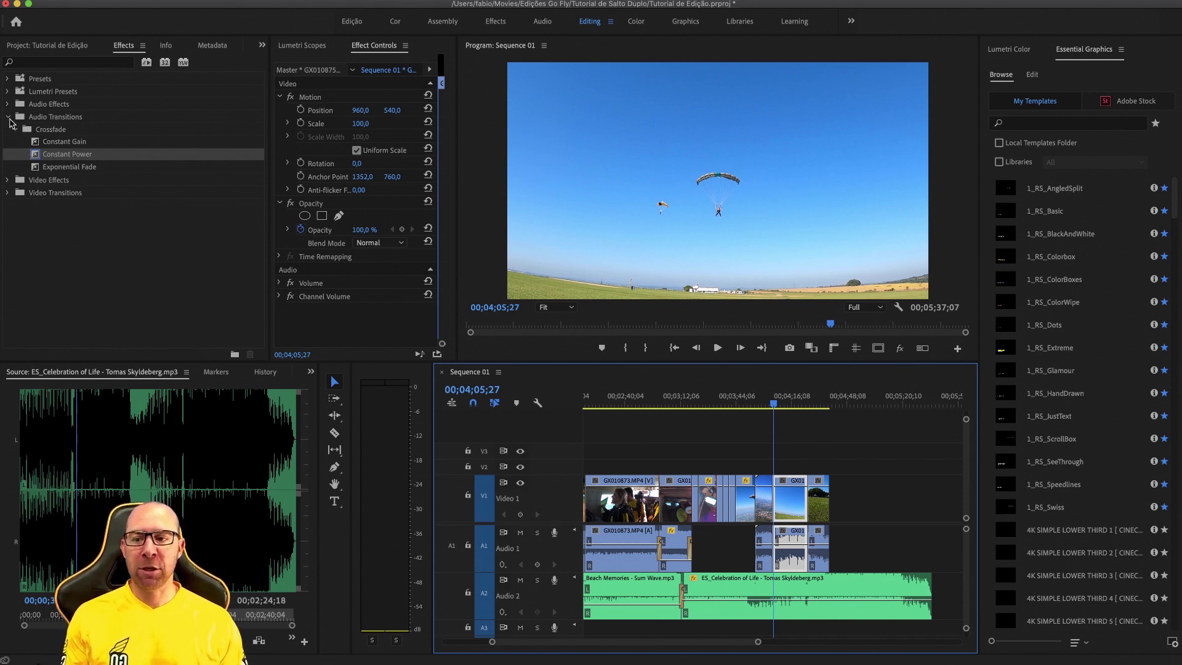
# - Add a Cross Dissolve video transition on the cut between GH012780 and GX010875 on V1 at 00;04;05;12
pyautogui.click(8, 117)
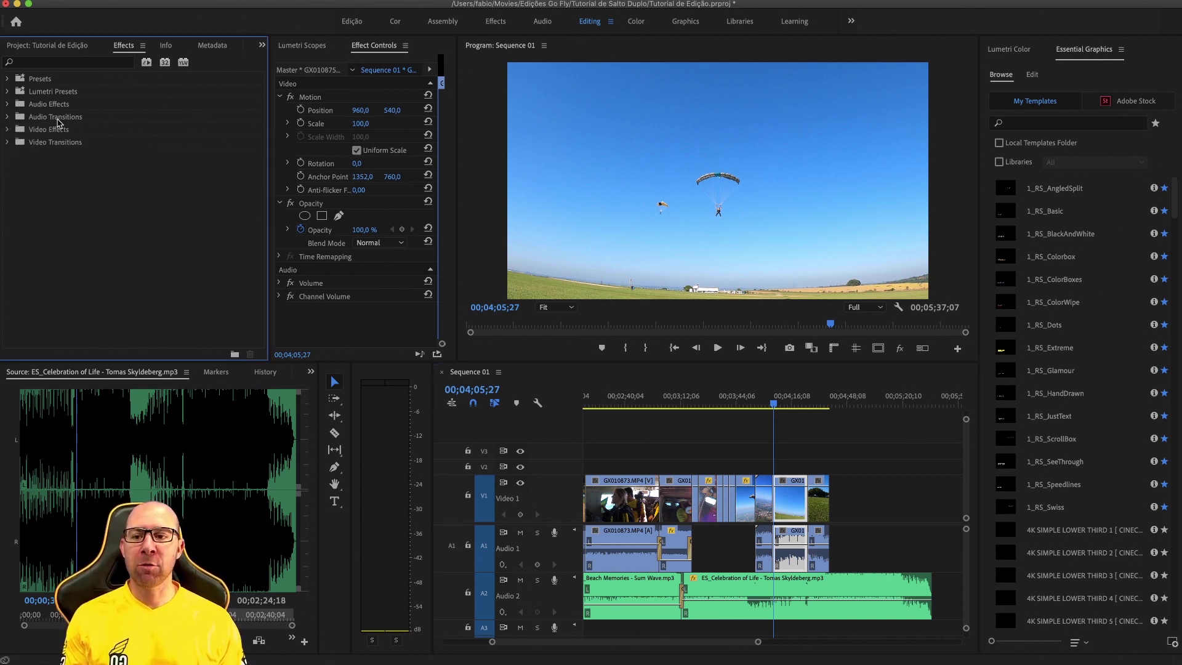
pyautogui.click(8, 143)
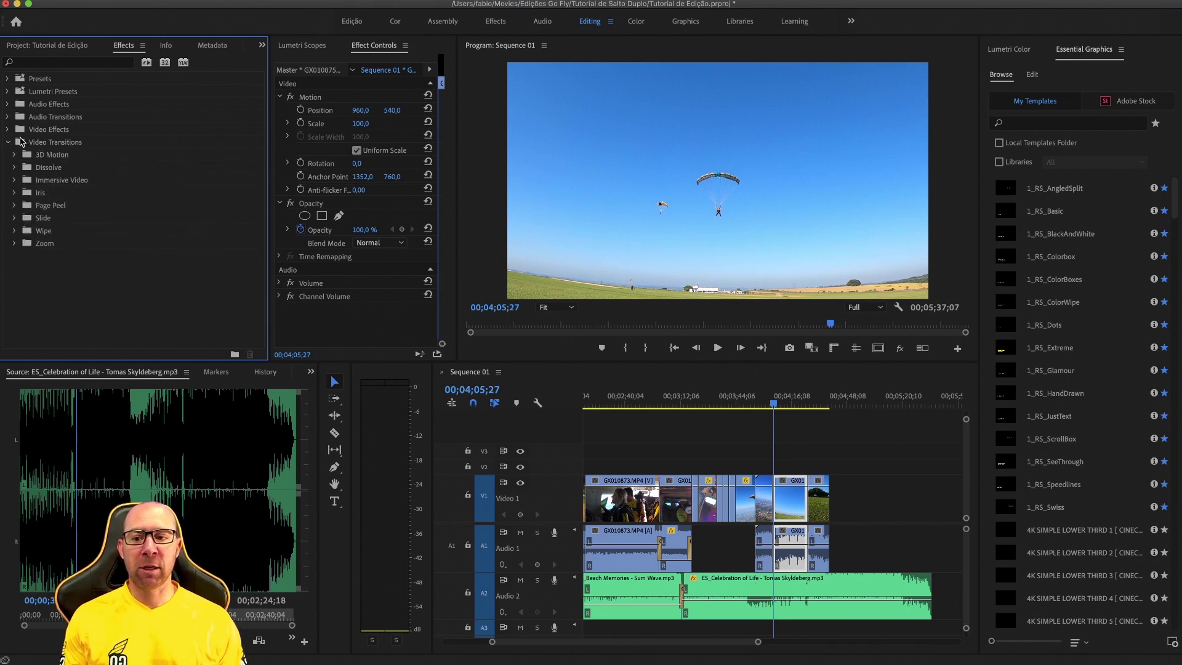
pyautogui.click(15, 168)
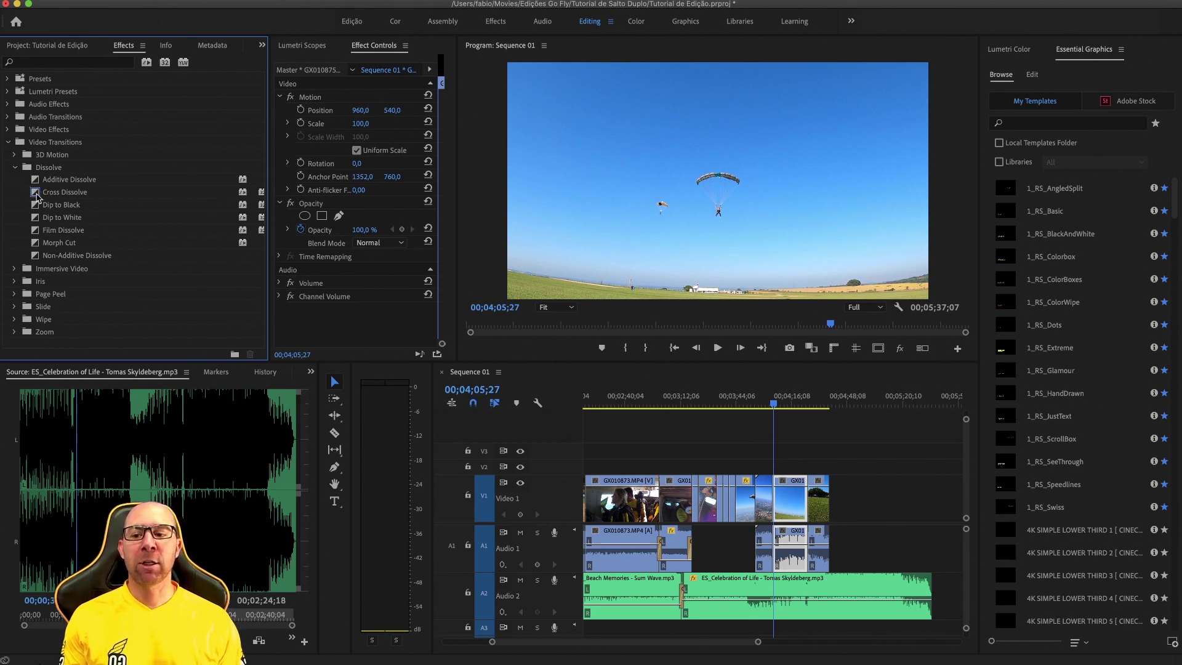
pyautogui.click(773, 398)
pyautogui.press('=')
pyautogui.press('=')
pyautogui.press('=')
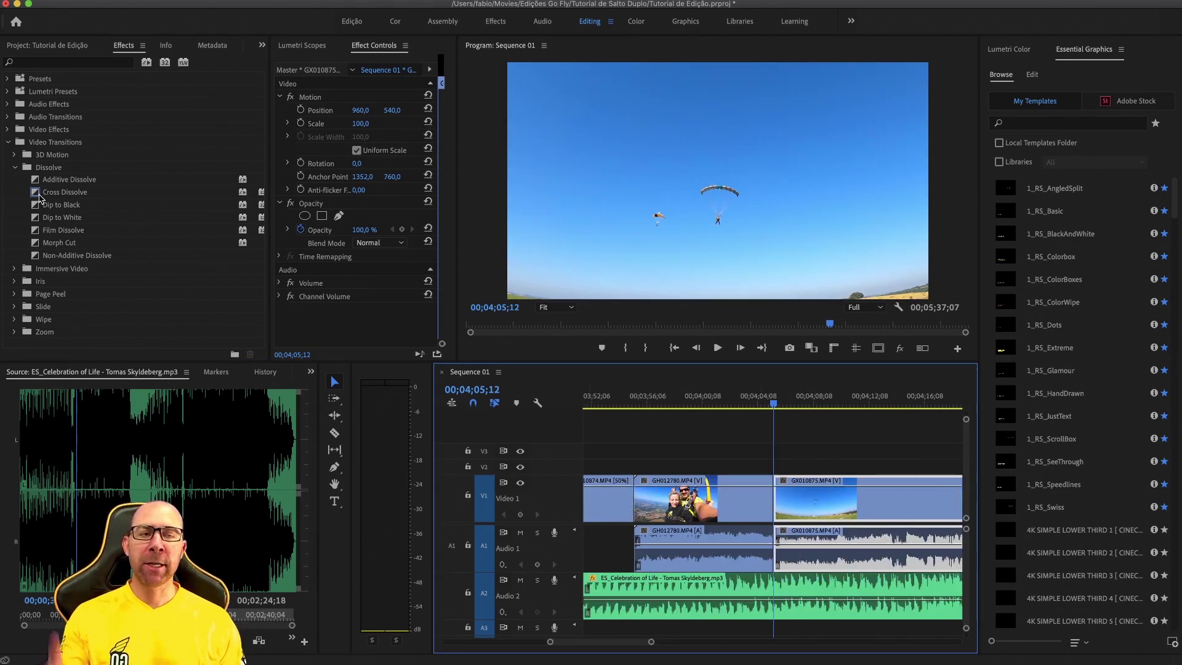
pyautogui.moveTo(38, 196); pyautogui.dragTo(779, 514)
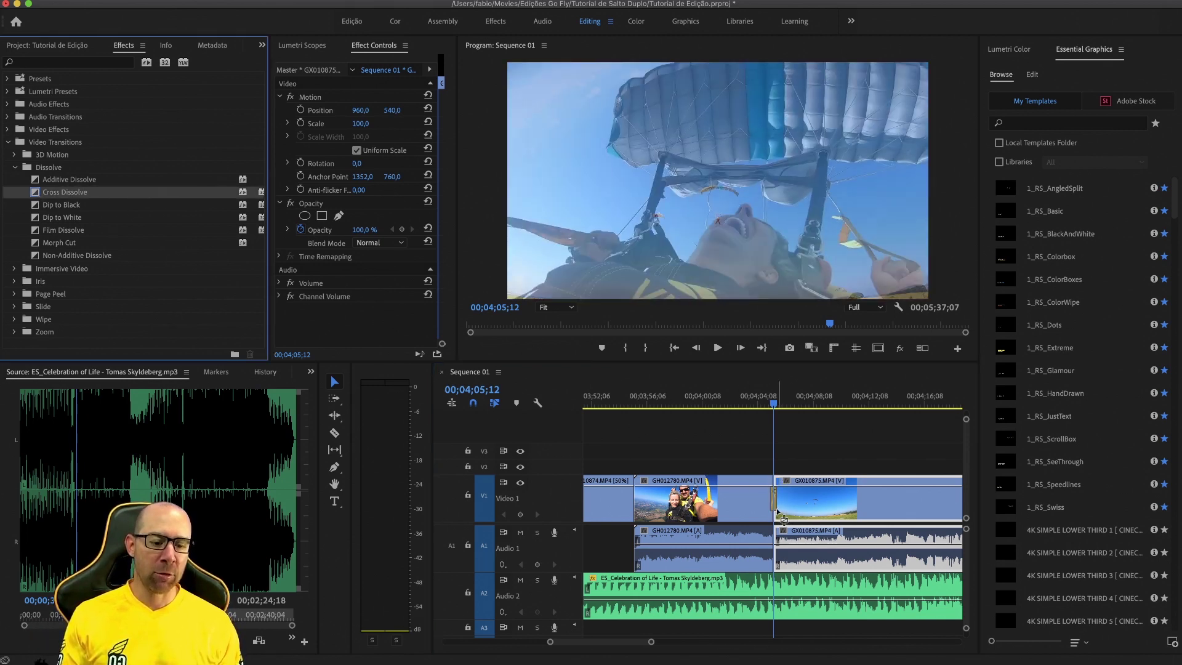
# - Play the sequence across the Cross Dissolve between GH012780 and GX010875, starting from 00;04;05;05 and again from 00;04;04;06
pyautogui.click(766, 403)
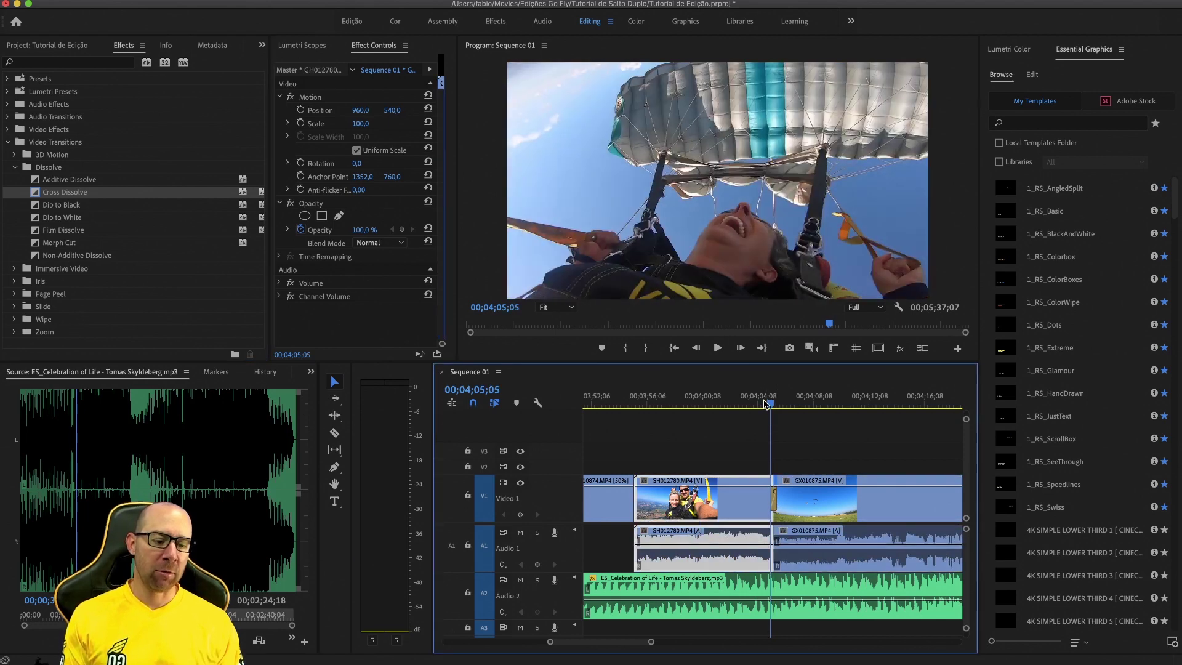
pyautogui.press('space')
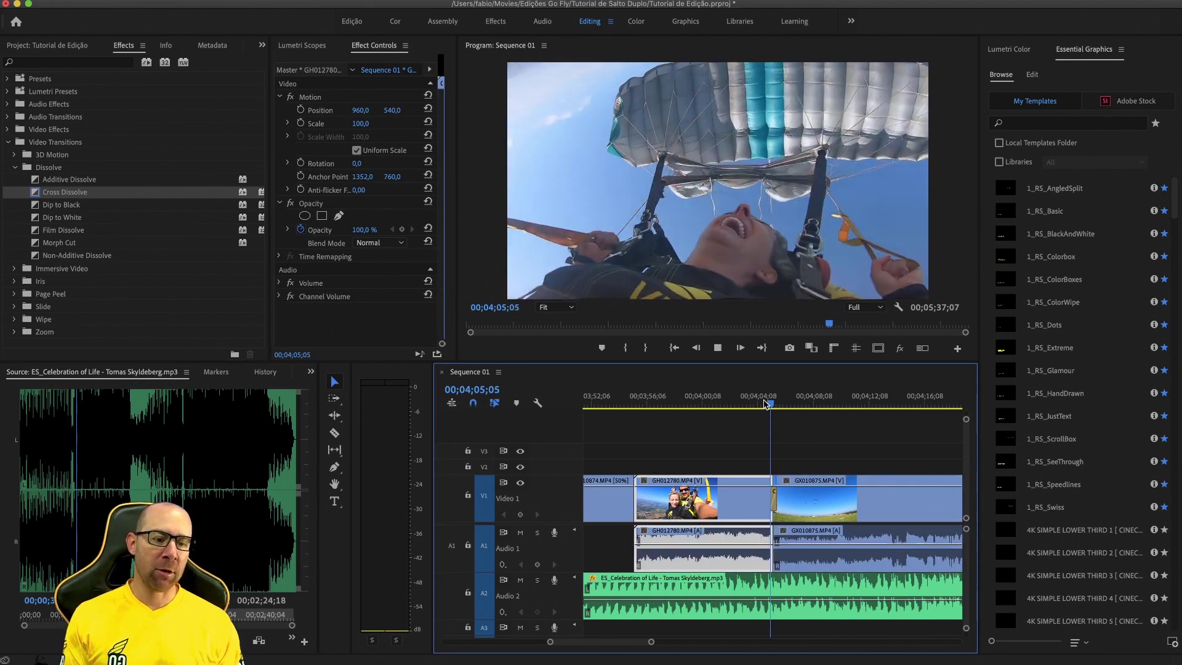
pyautogui.press('space')
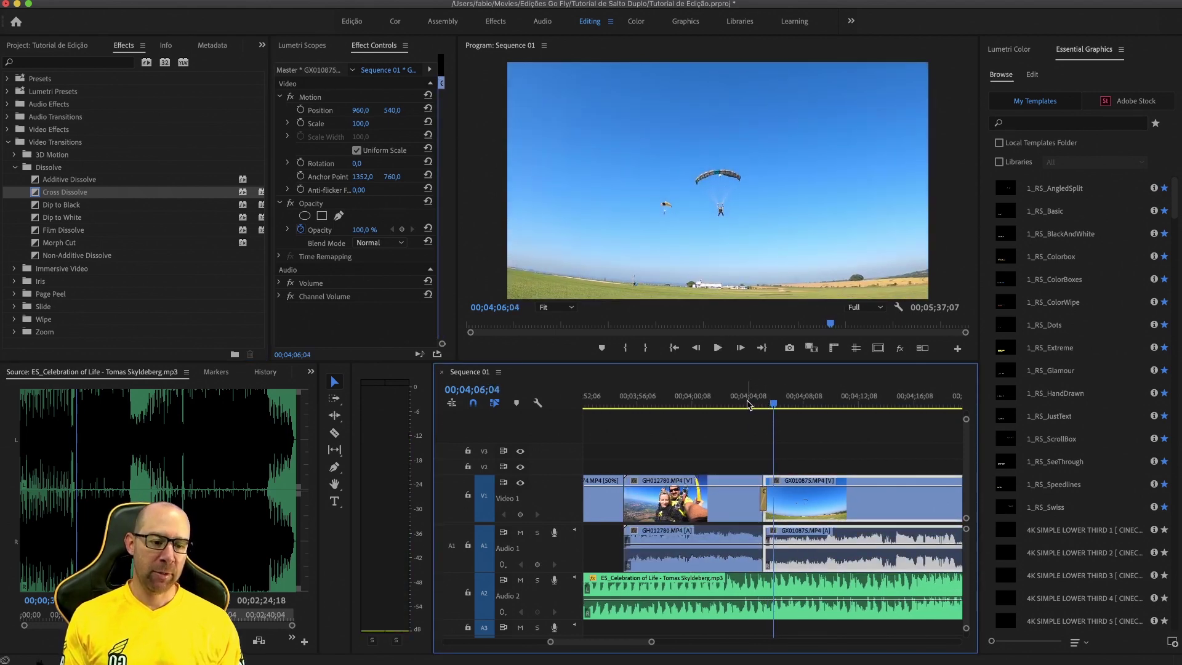
pyautogui.click(749, 403)
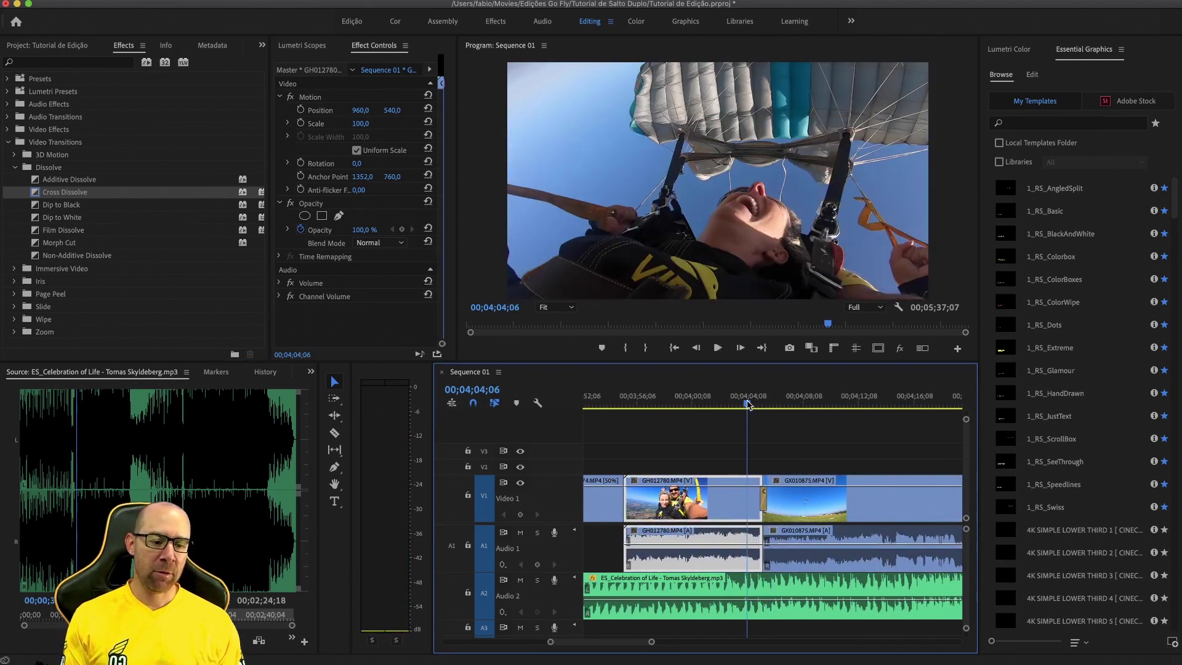
pyautogui.press('space')
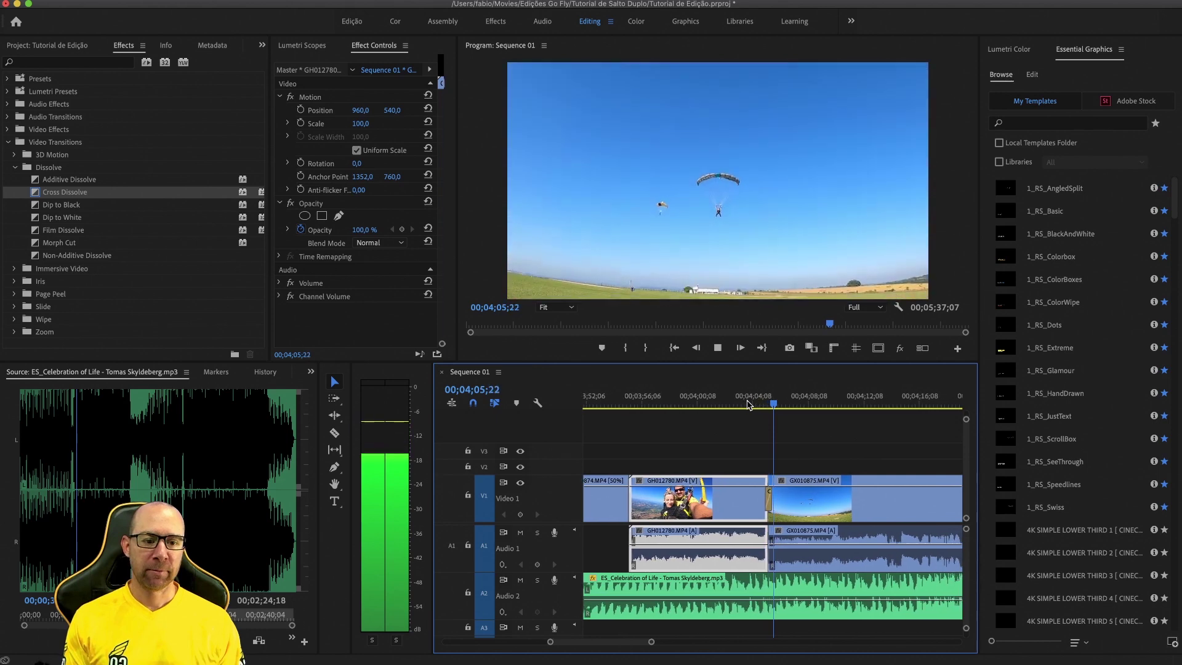
pyautogui.press('space')
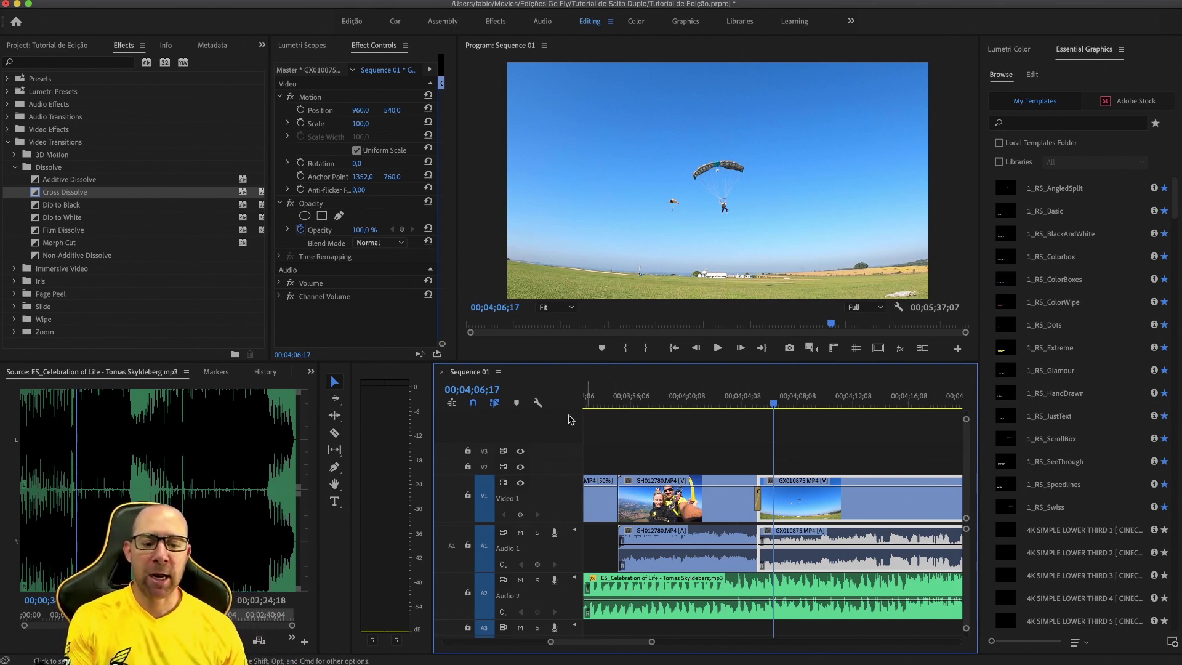
# - Play the opening of the GX010866 clip from 00;00;00;00, then return the playhead to the sequence start
pyautogui.scroll(10, 600, 424)
pyautogui.scroll(8, 601, 423)
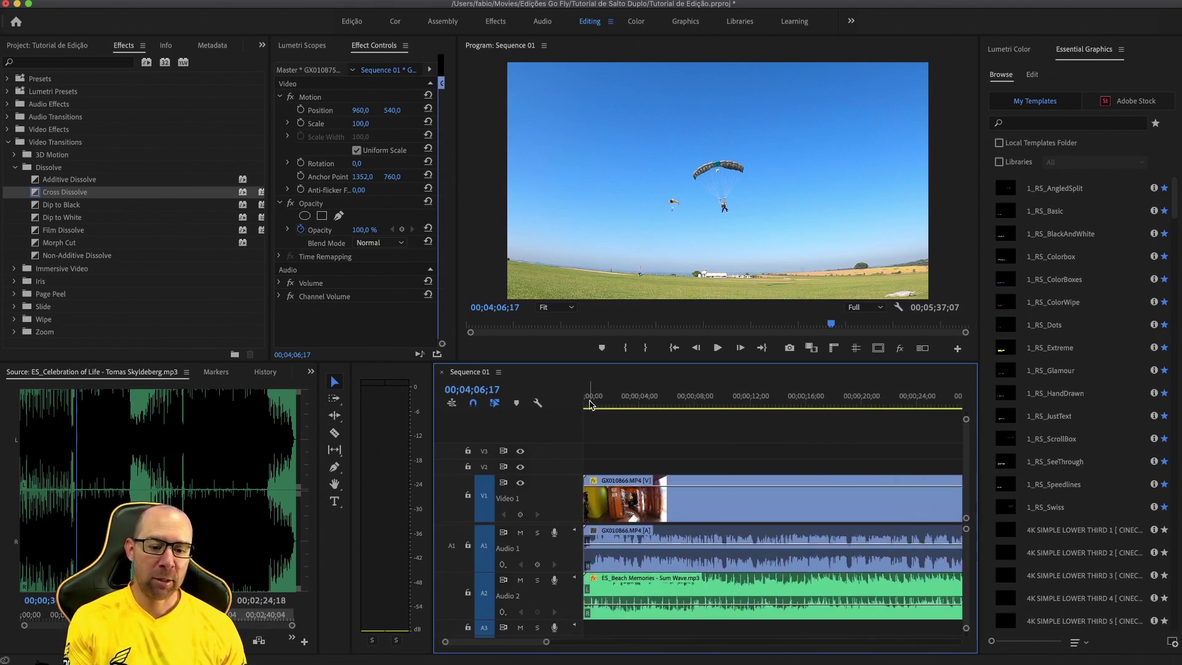
pyautogui.click(589, 404)
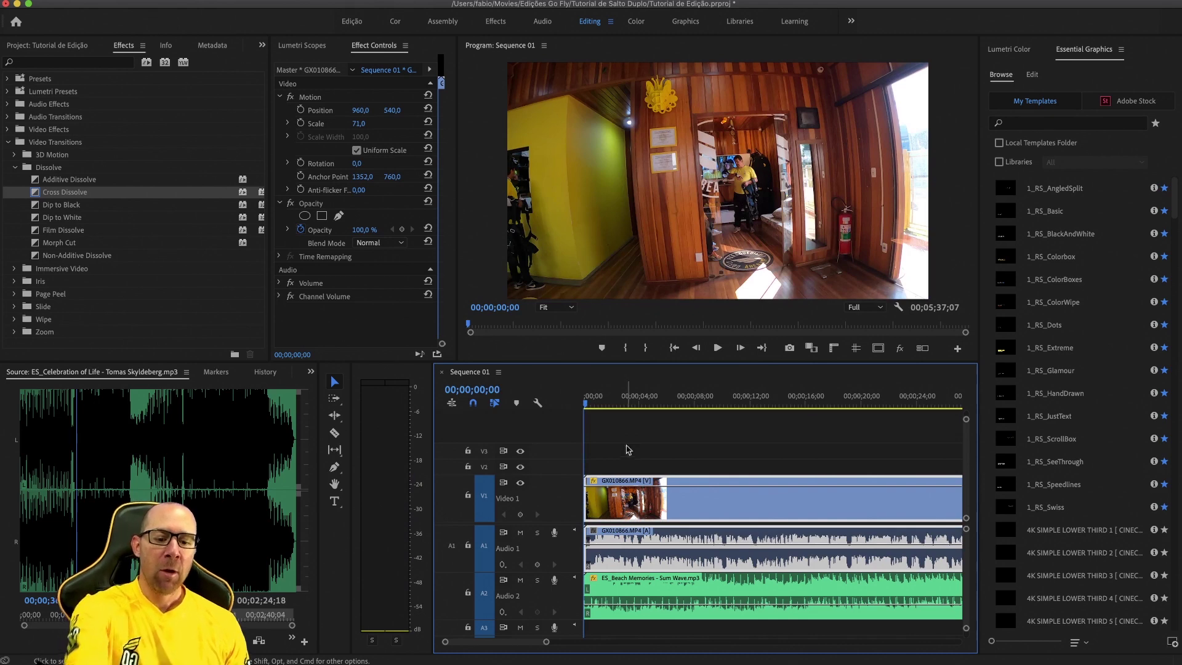
pyautogui.press('space')
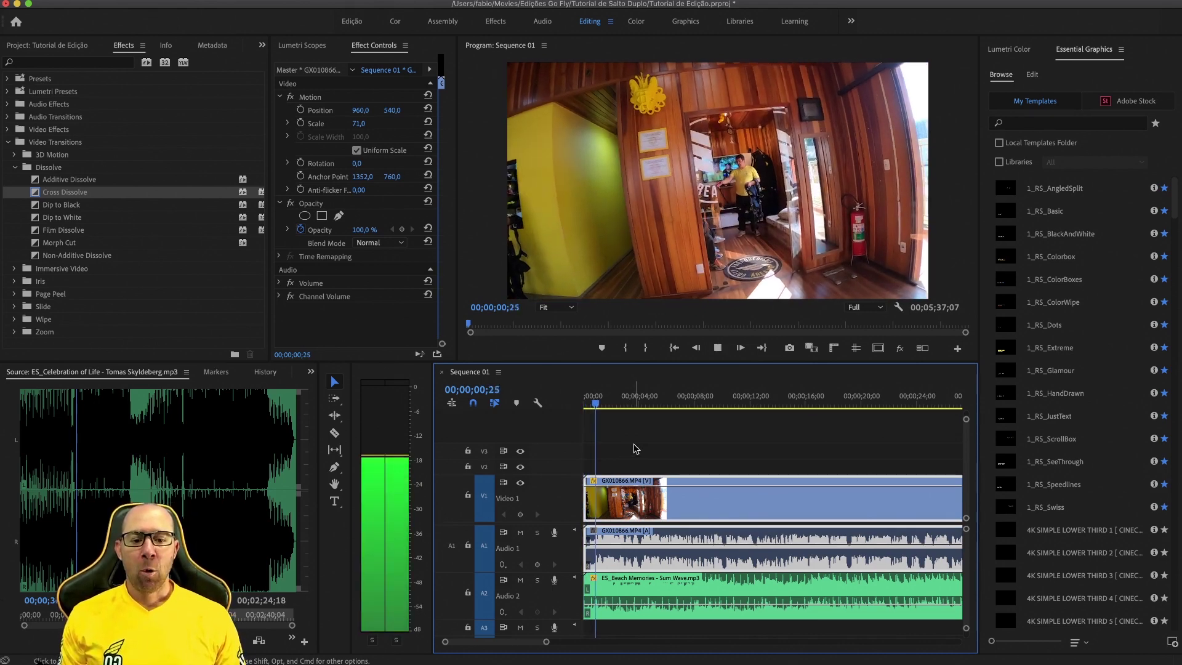
pyautogui.moveTo(596, 407); pyautogui.dragTo(586, 405)
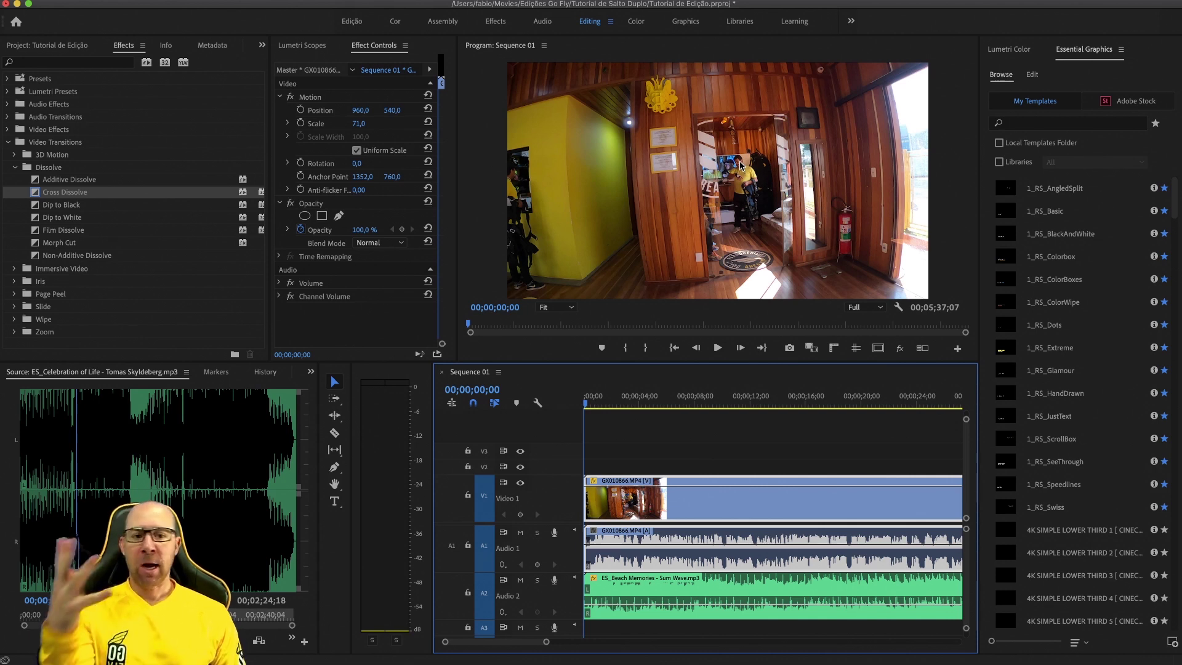
# - Apply a Dip to Black video transition to the start of the GX010866 clip on V1 and play it
pyautogui.click(38, 208)
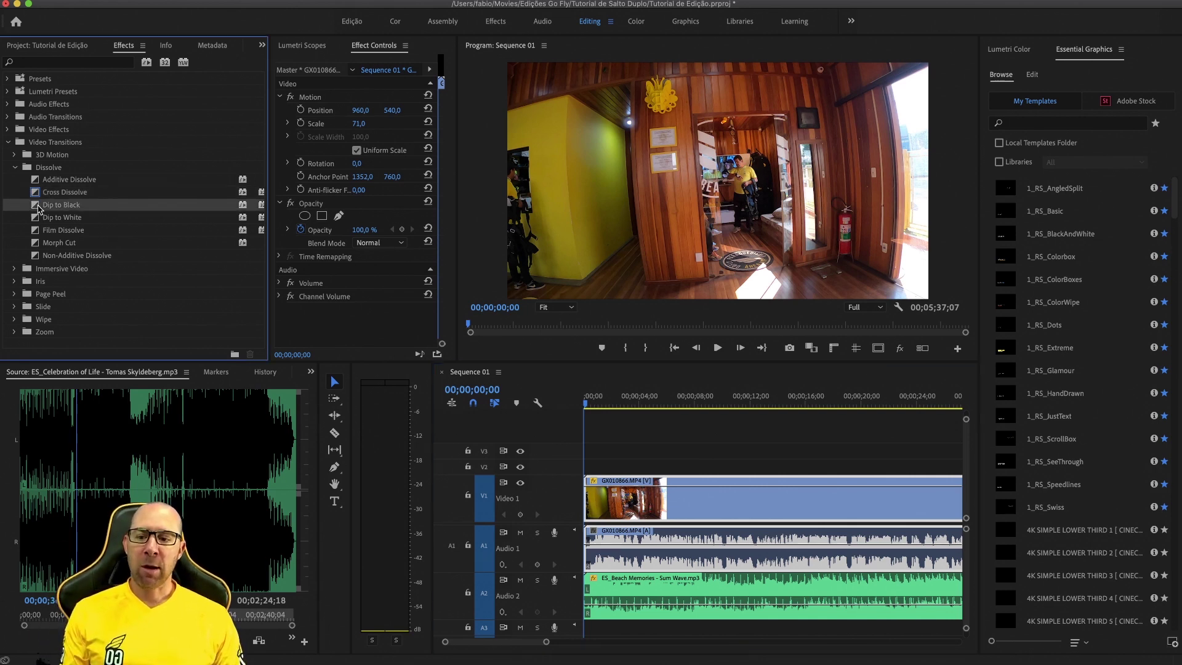
pyautogui.moveTo(35, 209); pyautogui.dragTo(596, 498)
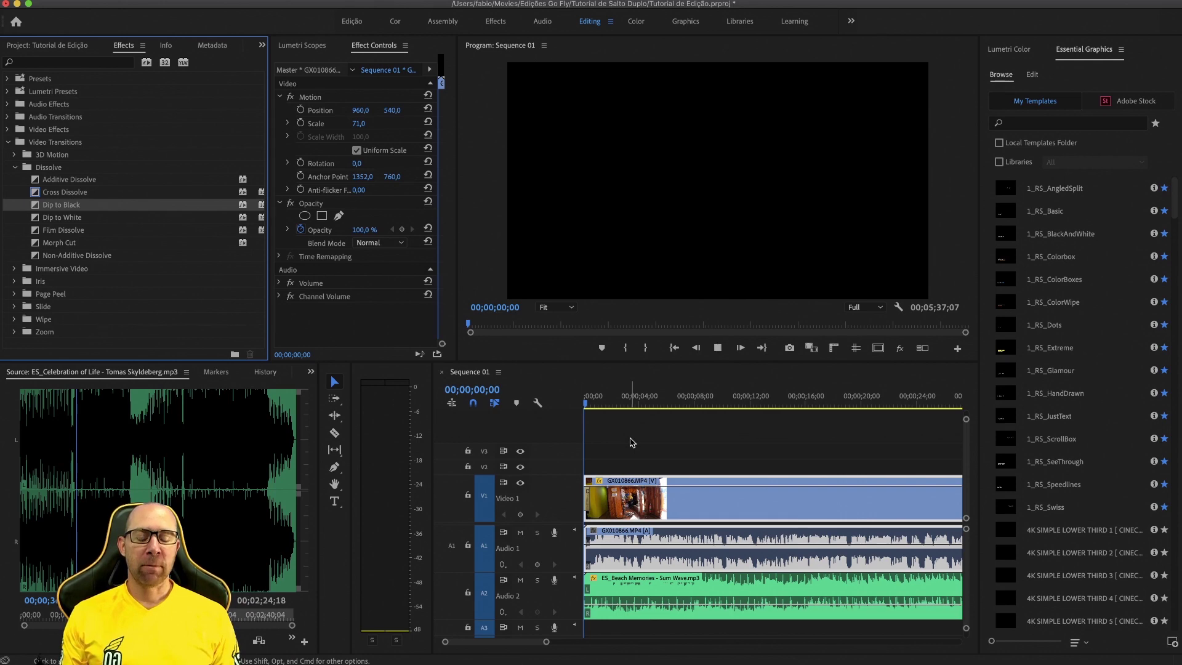
pyautogui.press('space')
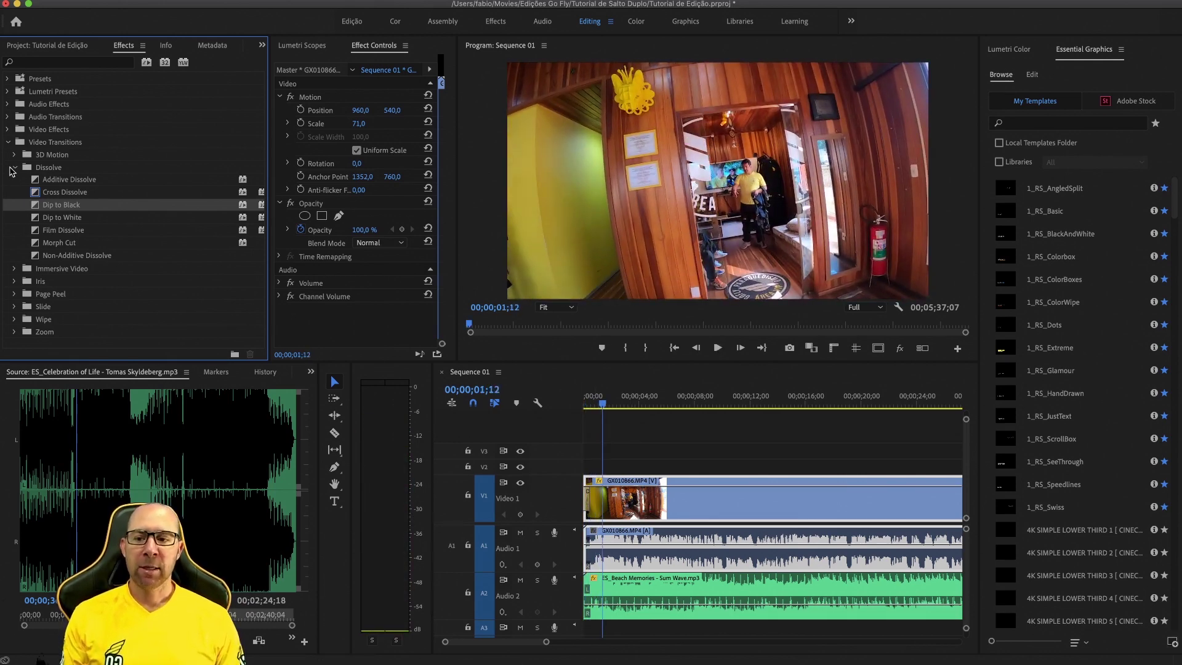
# - Apply Constant Power transitions to the start of the GX010866 audio on A1 and of ES_Beach Memories on A2
pyautogui.click(8, 143)
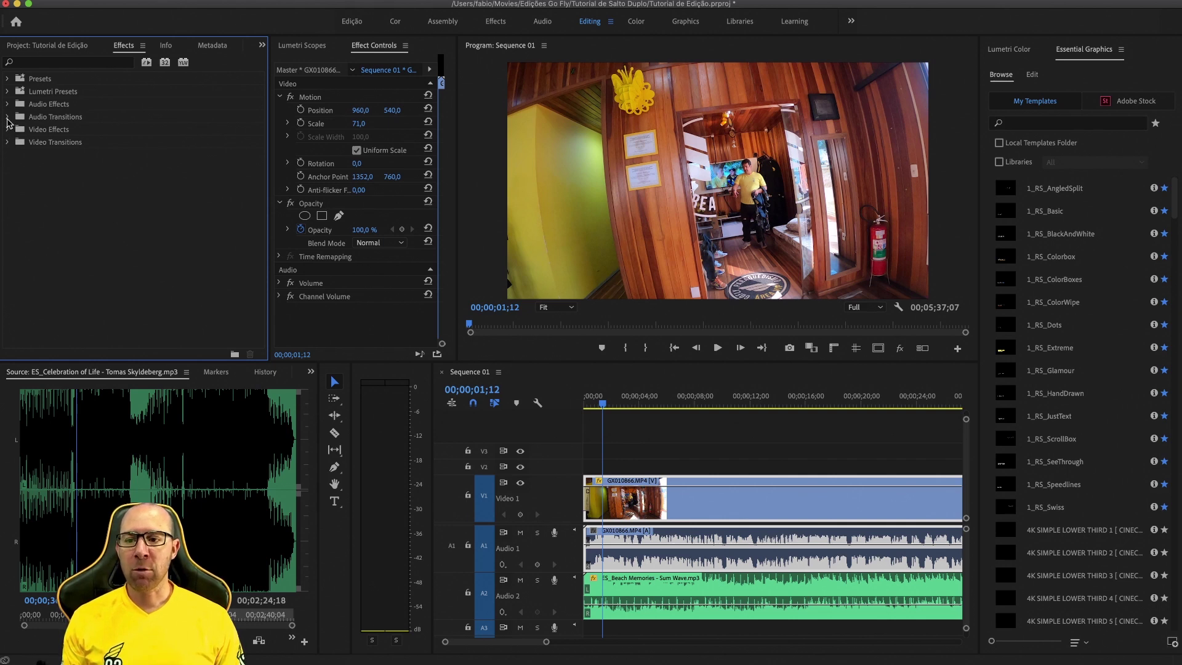
pyautogui.click(8, 117)
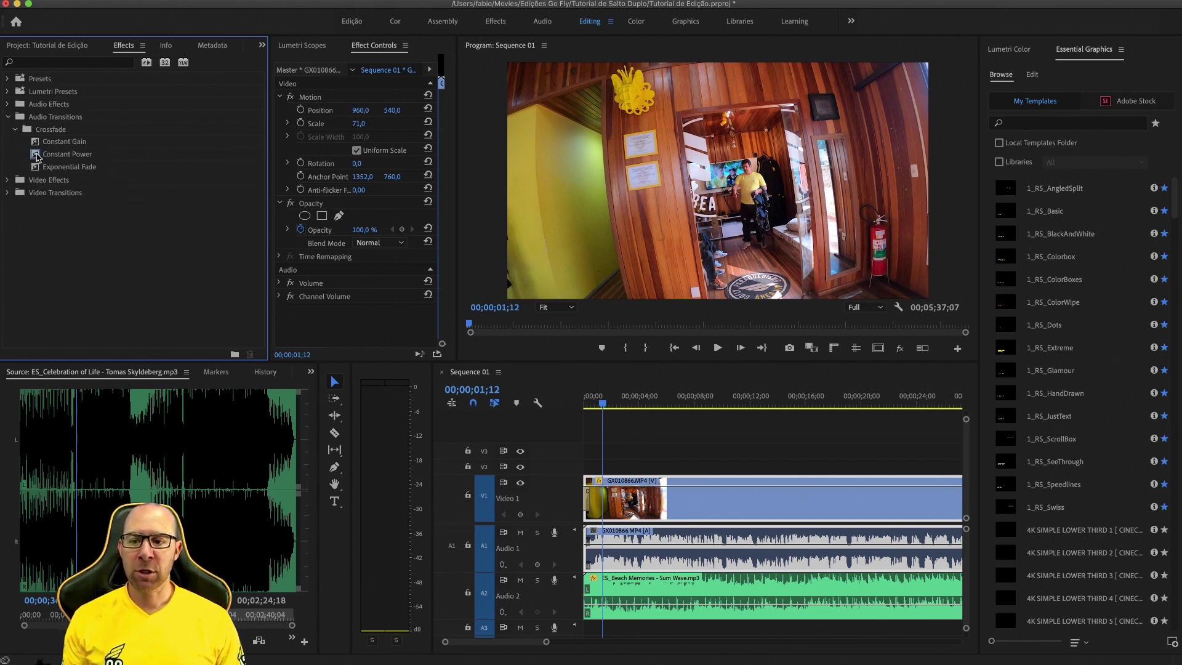
pyautogui.moveTo(37, 157); pyautogui.dragTo(594, 562)
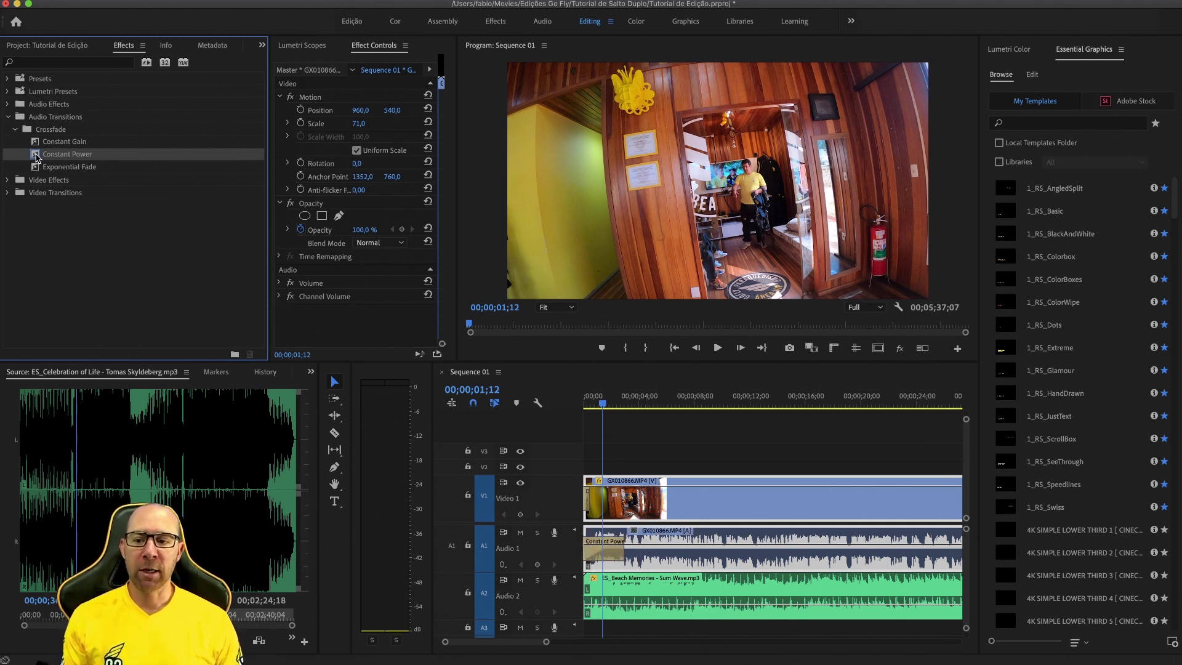
pyautogui.moveTo(37, 157); pyautogui.dragTo(591, 610)
# - Play the sequence from 00;00;00;00 to review the opening's video and audio fades
pyautogui.click(590, 399)
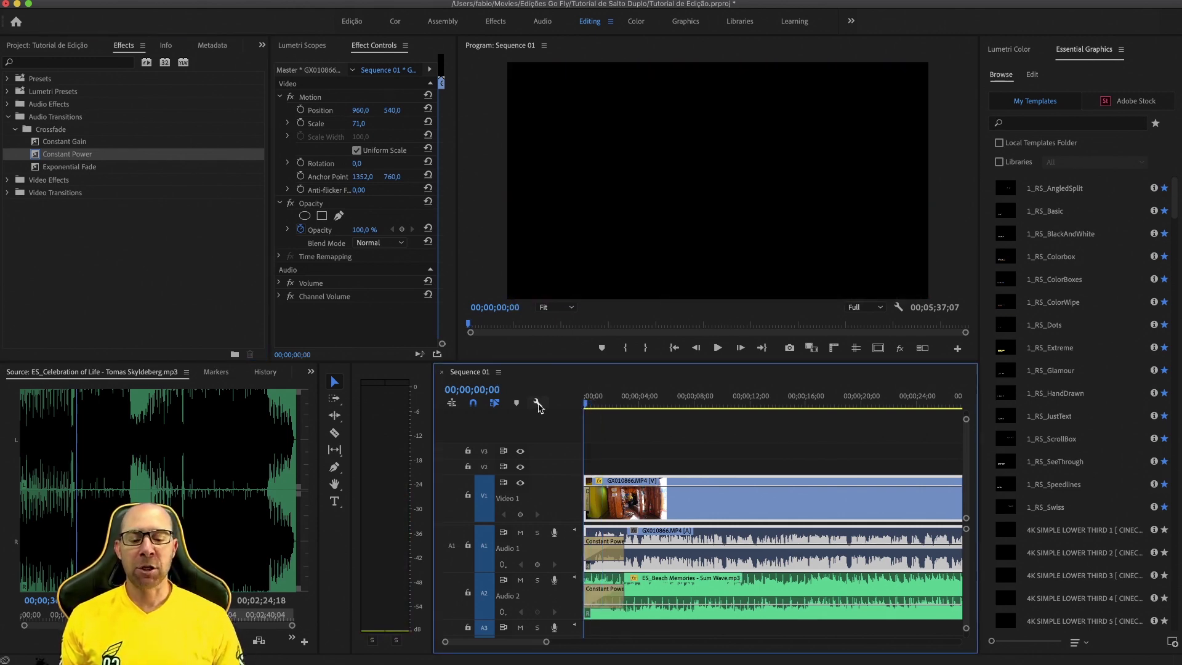
pyautogui.press('space')
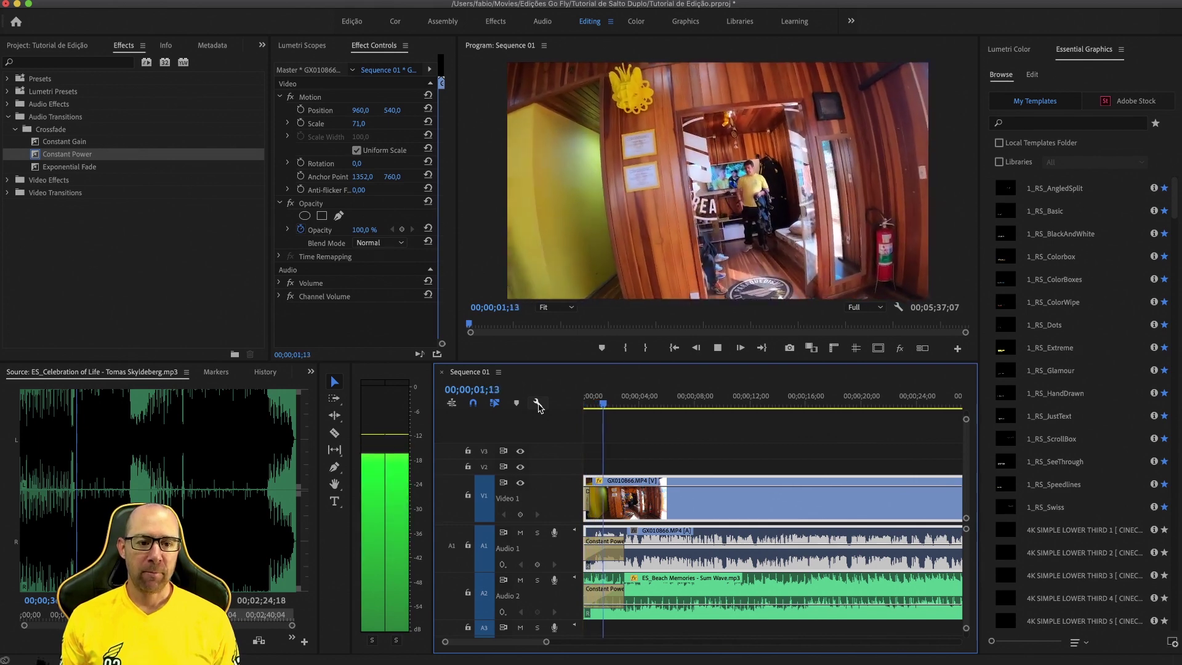
pyautogui.press('space')
# - Go to the cut at 00;04;05;05 where the GX010875 landing clip begins and play the sequence from there to review it
pyautogui.scroll(-5, 762, 451)
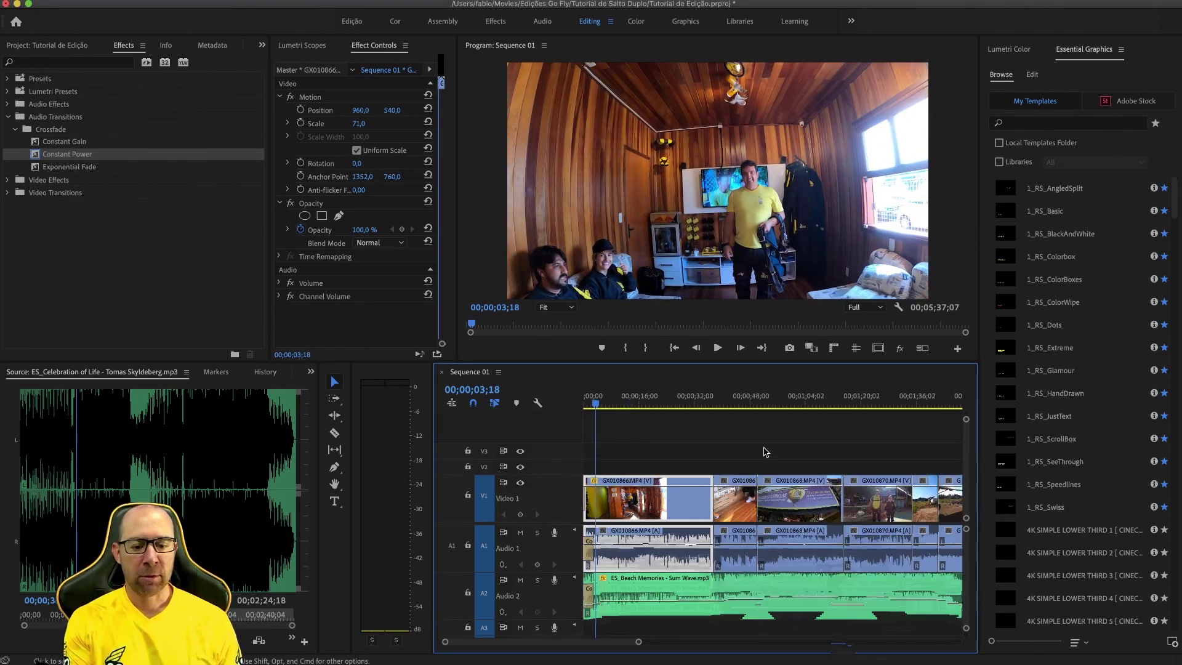
pyautogui.scroll(-3, 762, 451)
pyautogui.click(749, 404)
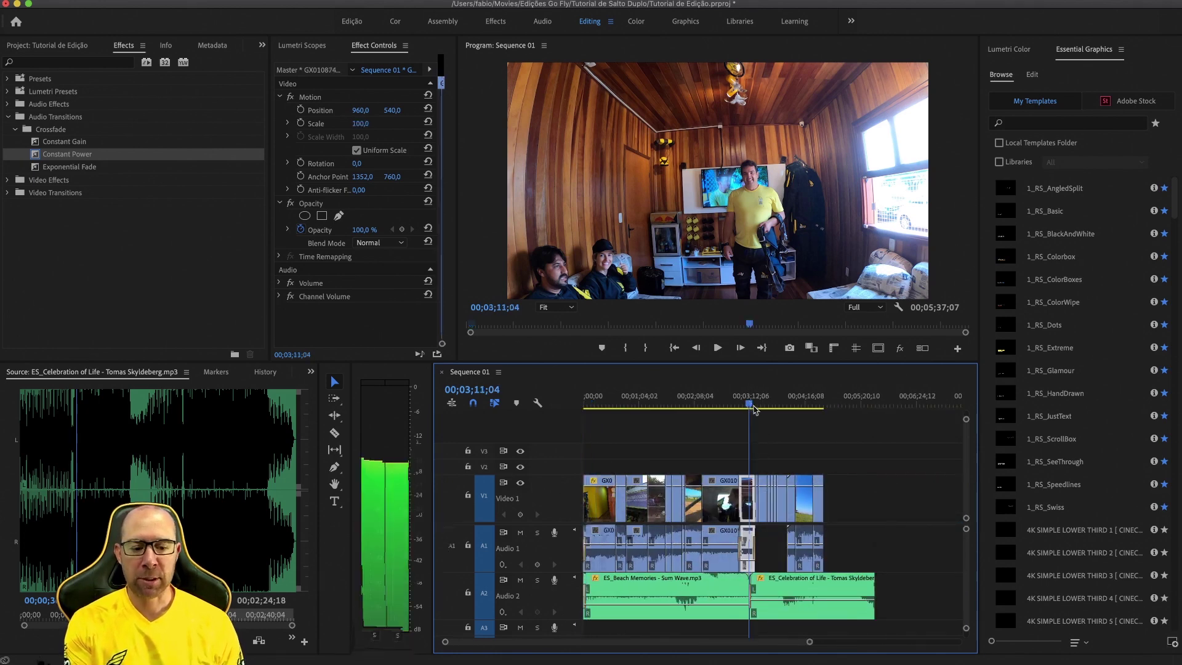
pyautogui.scroll(2, 775, 425)
pyautogui.click(851, 399)
pyautogui.scroll(3, 831, 413)
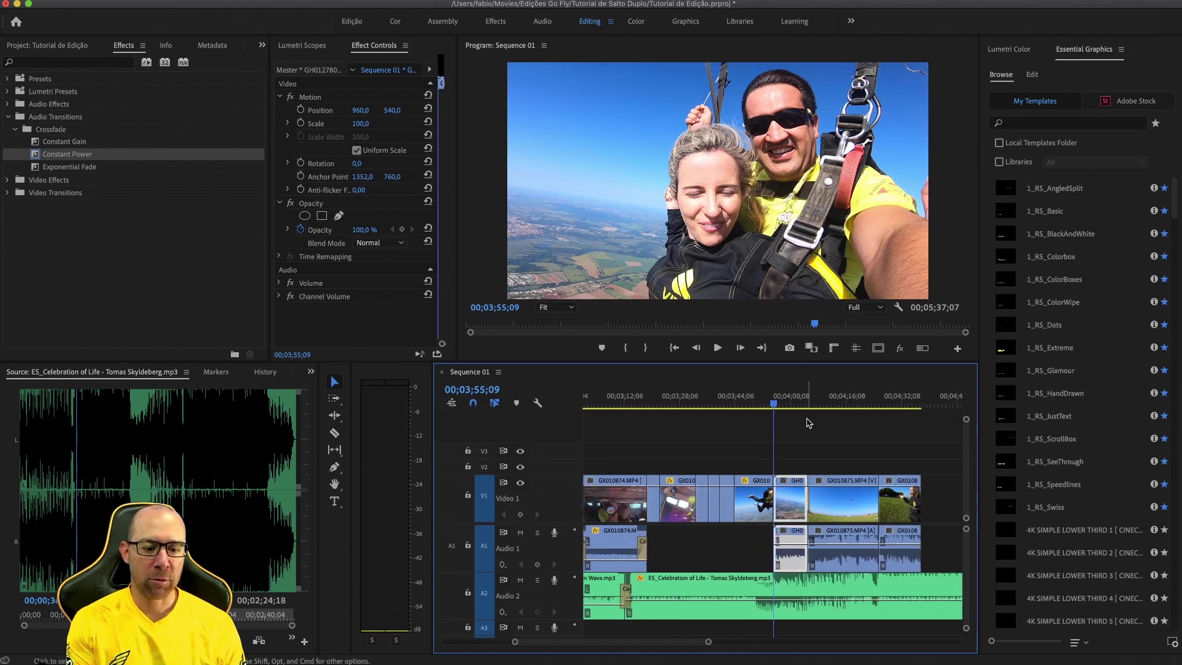
pyautogui.press('Down')
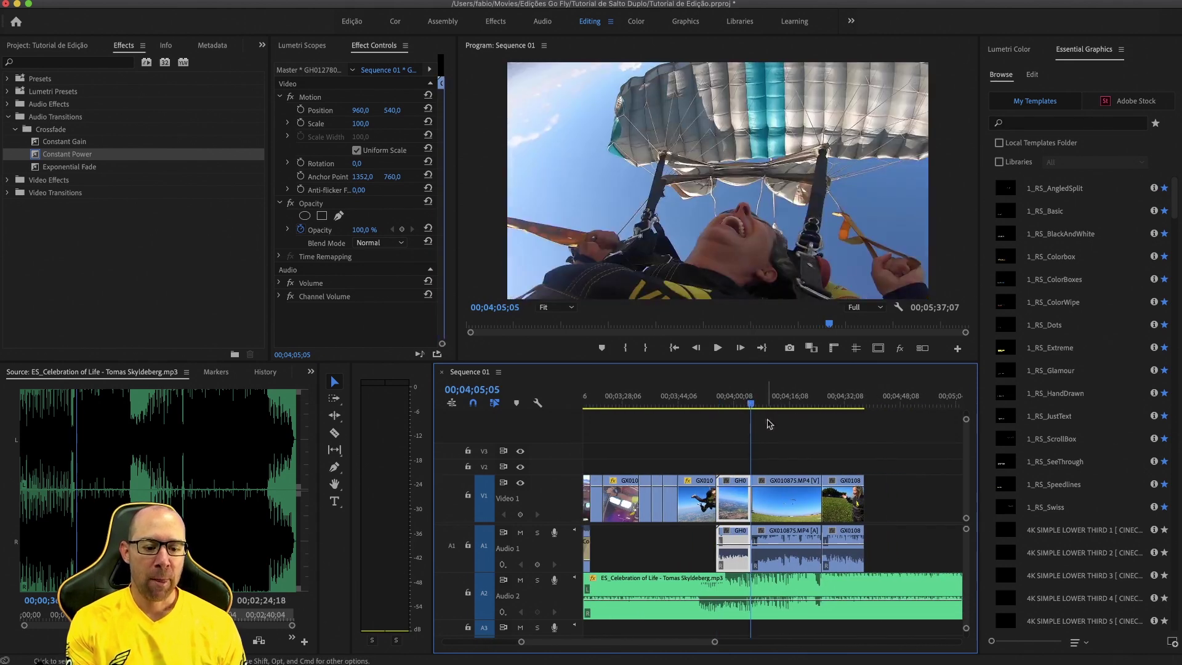
pyautogui.scroll(3, 767, 422)
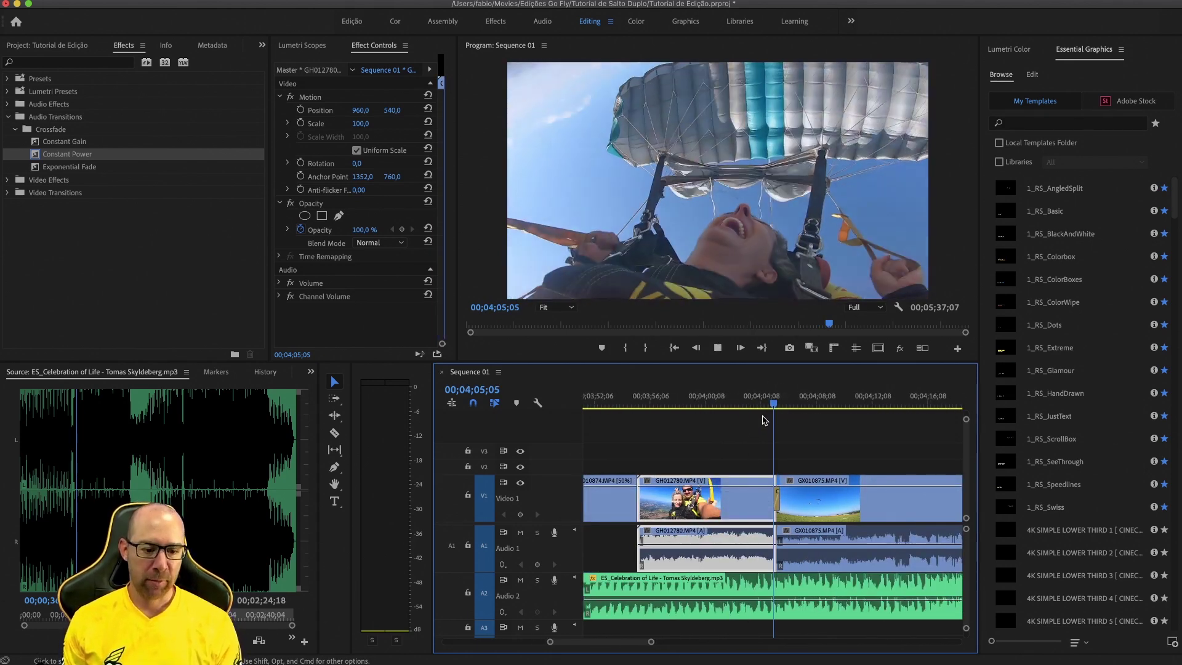
pyautogui.press('space')
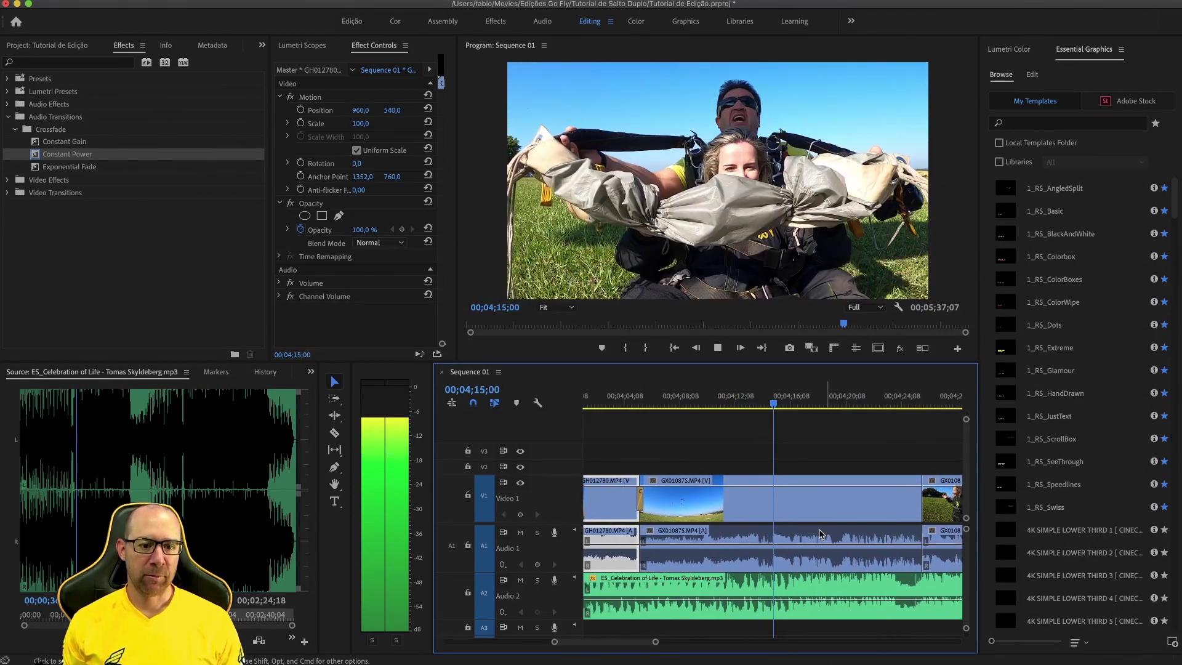
pyautogui.press('space')
# - Apply a Cross Dissolve at the 00;04;25;22 cut between the two GX010875 clips on V1 and play across it
pyautogui.hscroll(3, 834, 528)
pyautogui.click(788, 400)
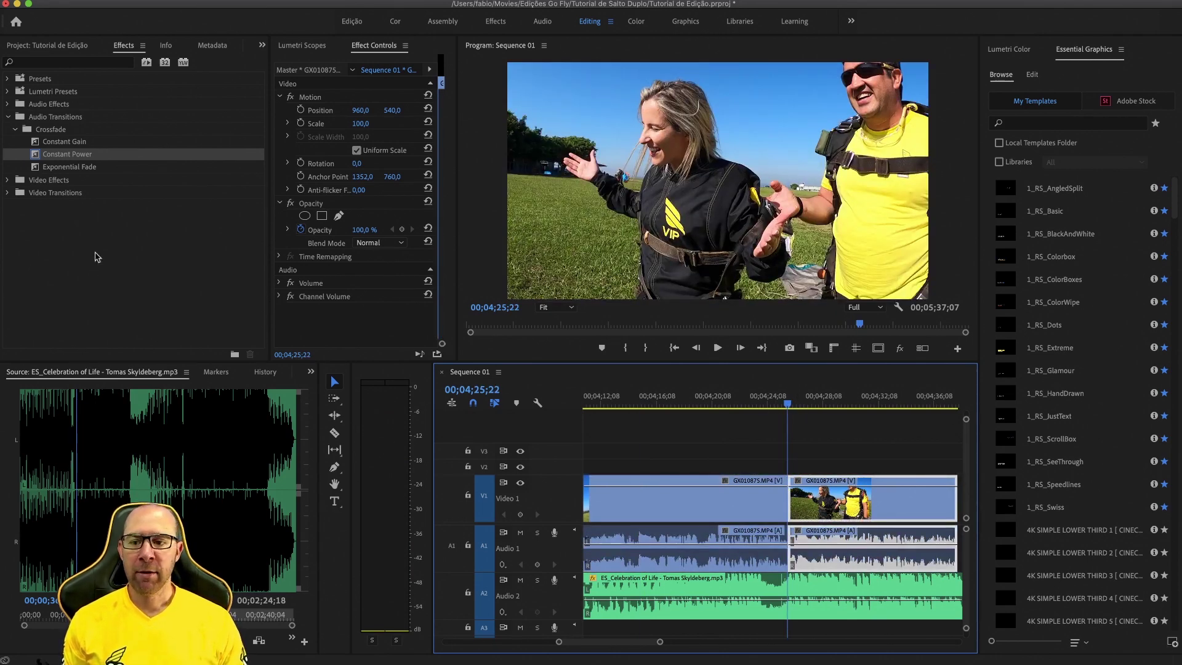
pyautogui.click(8, 117)
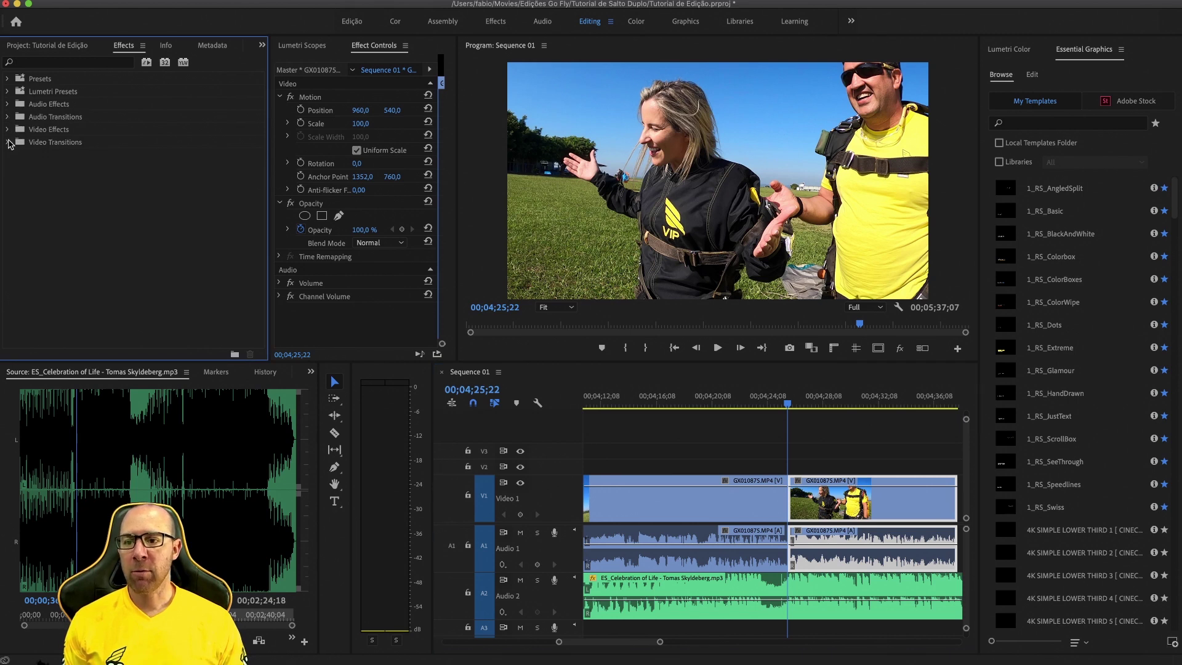
pyautogui.click(8, 143)
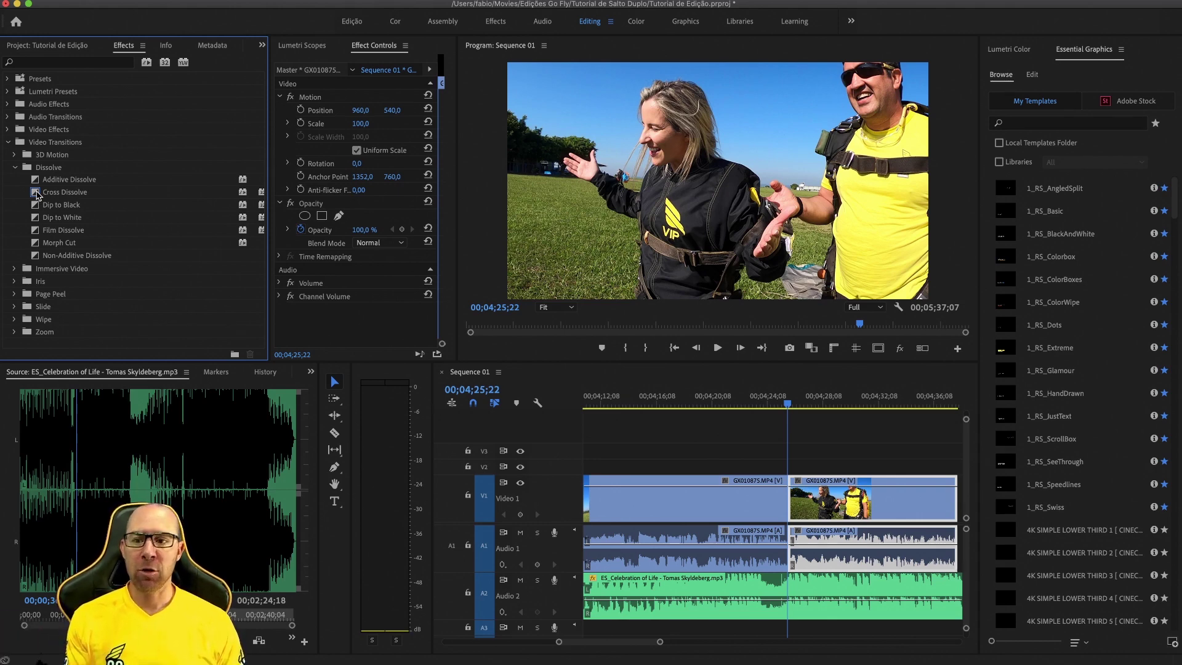
pyautogui.moveTo(39, 195); pyautogui.dragTo(781, 516)
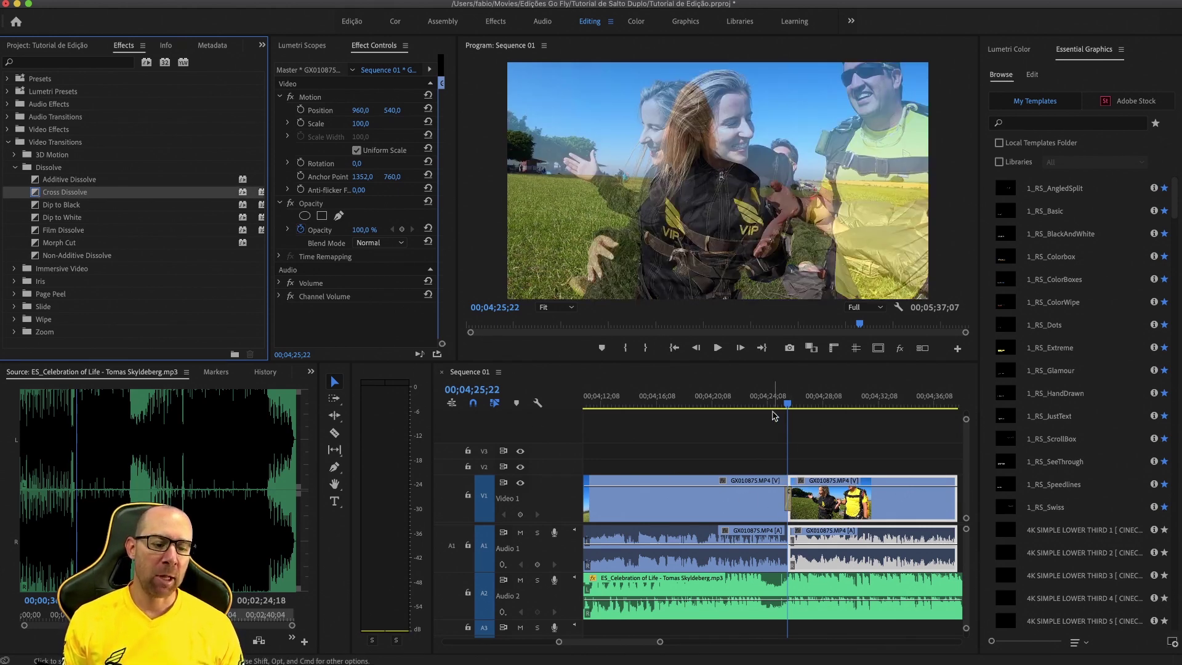
pyautogui.click(772, 405)
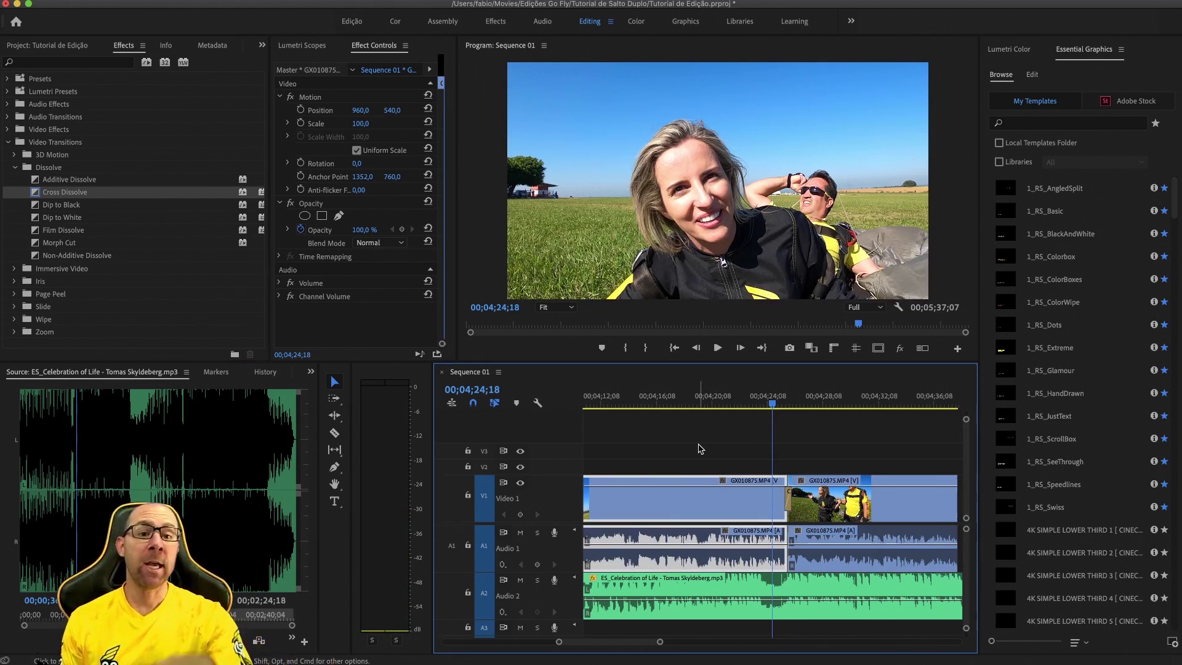
pyautogui.press('space')
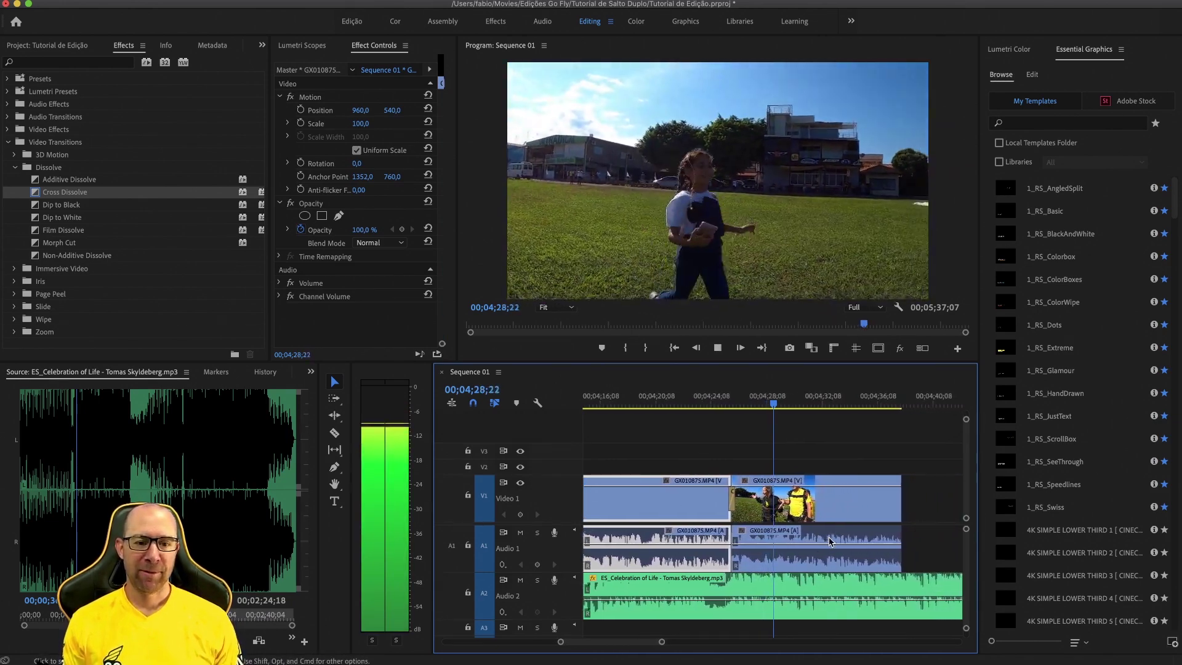
pyautogui.press('space')
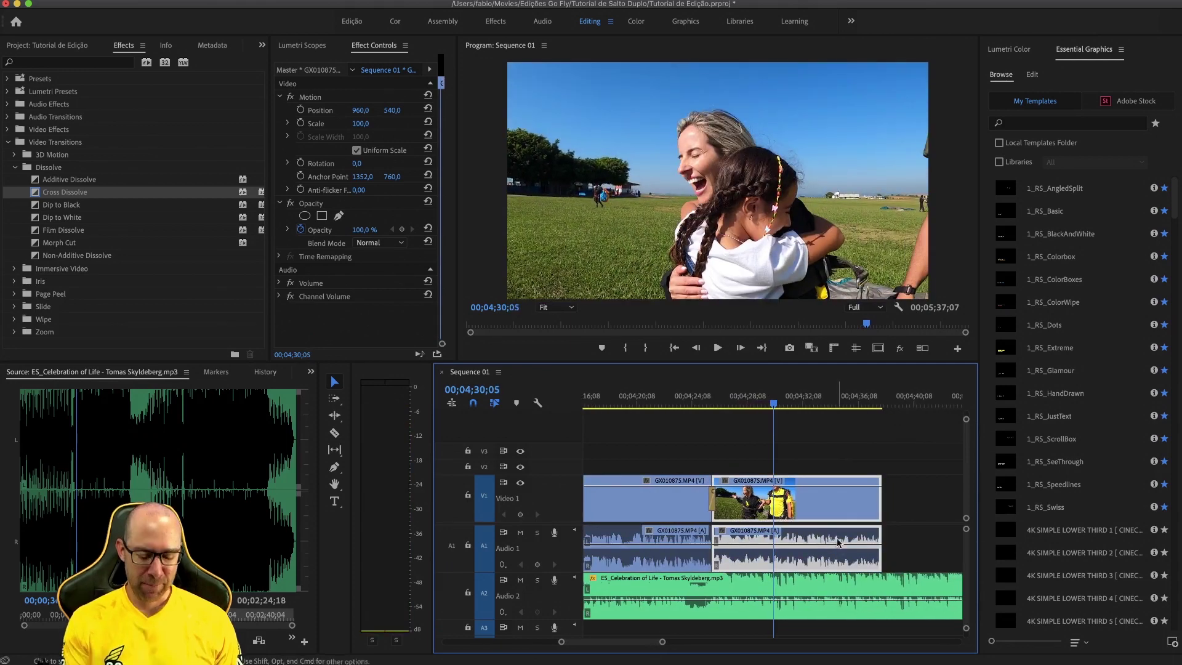
# - Trim the end of the ES_Celebration of Life music on A2 to the end of the last video clip at 00;04;38;00
pyautogui.press('-')
pyautogui.press('-')
pyautogui.press('-')
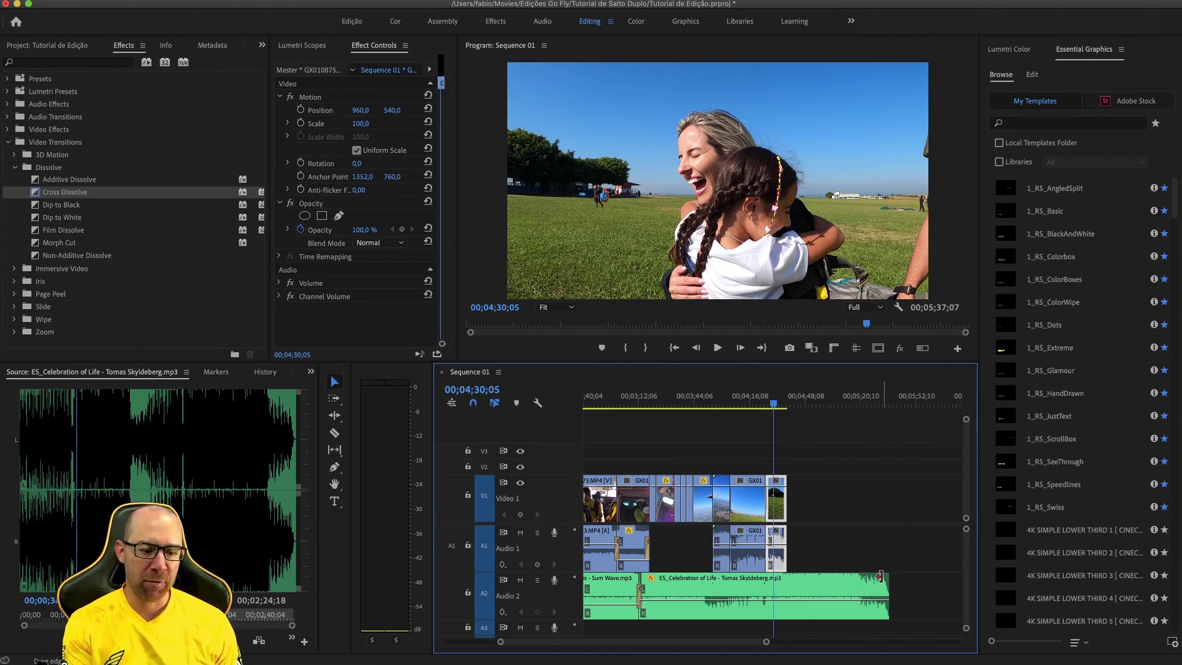
pyautogui.moveTo(887, 582); pyautogui.dragTo(786, 583)
pyautogui.press('=')
pyautogui.press('=')
pyautogui.press('=')
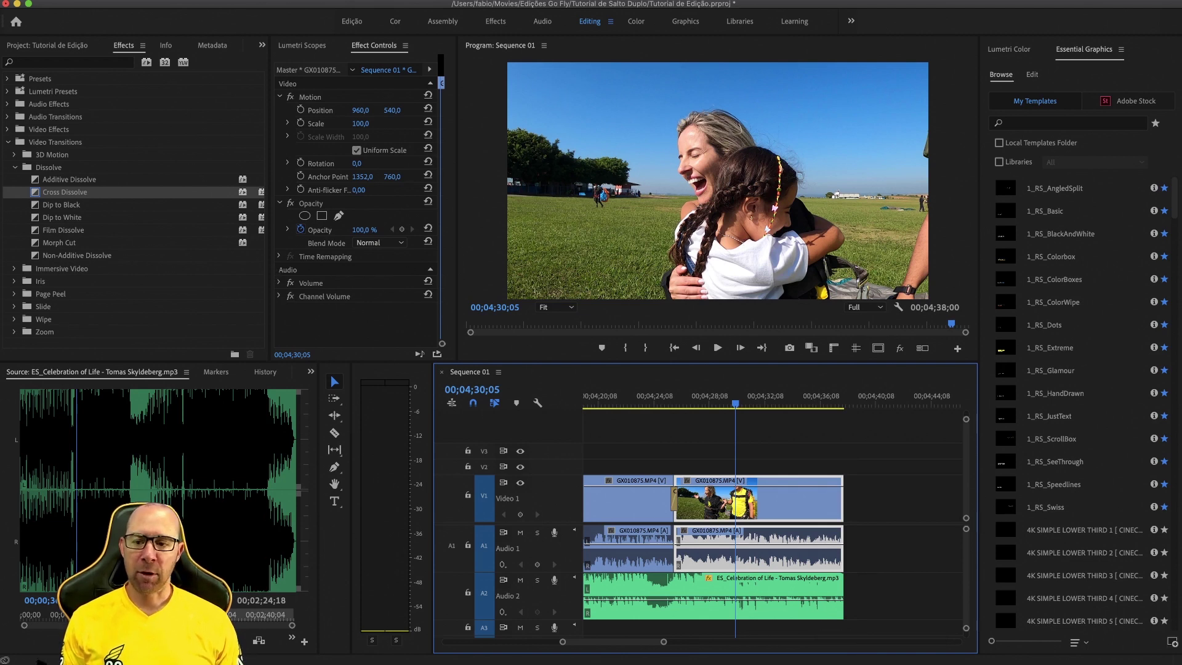
# - Apply a Constant Power transition to the end of the ES_Celebration of Life music on A2
pyautogui.click(8, 143)
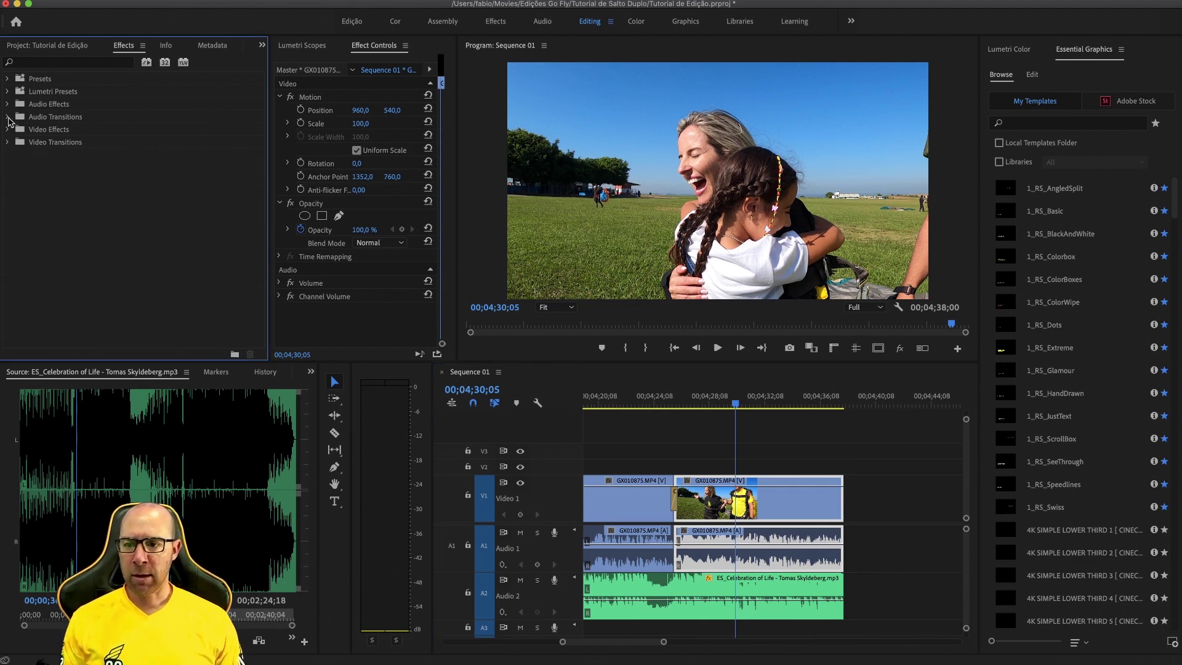
pyautogui.click(8, 117)
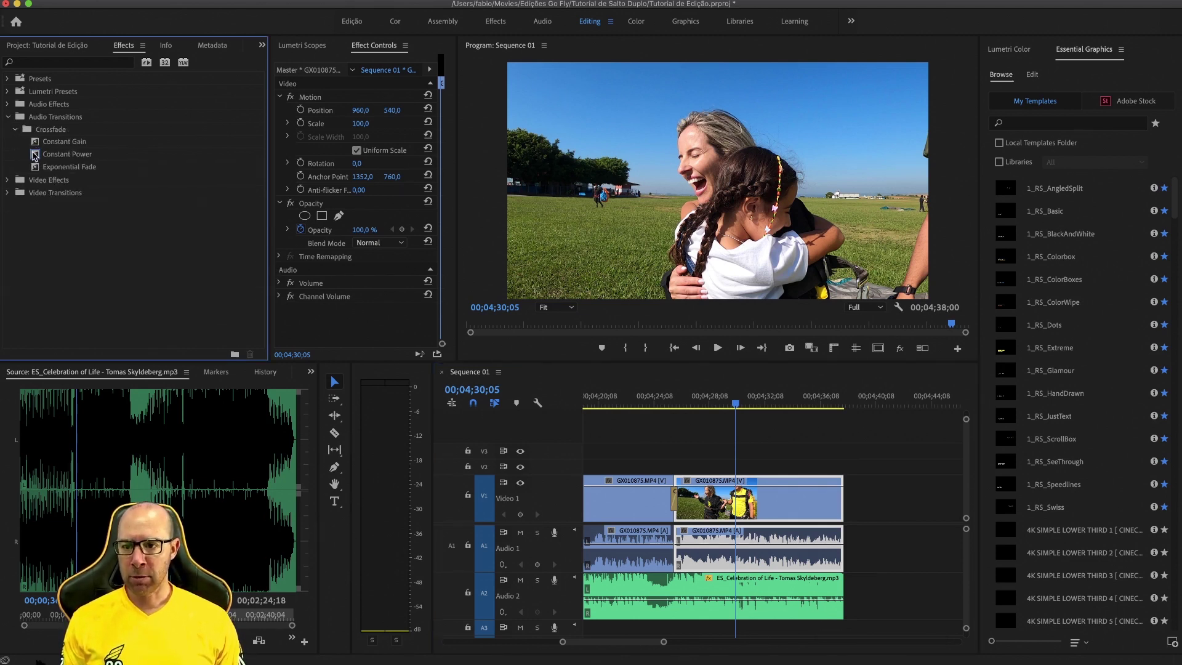
pyautogui.moveTo(35, 155); pyautogui.dragTo(841, 607)
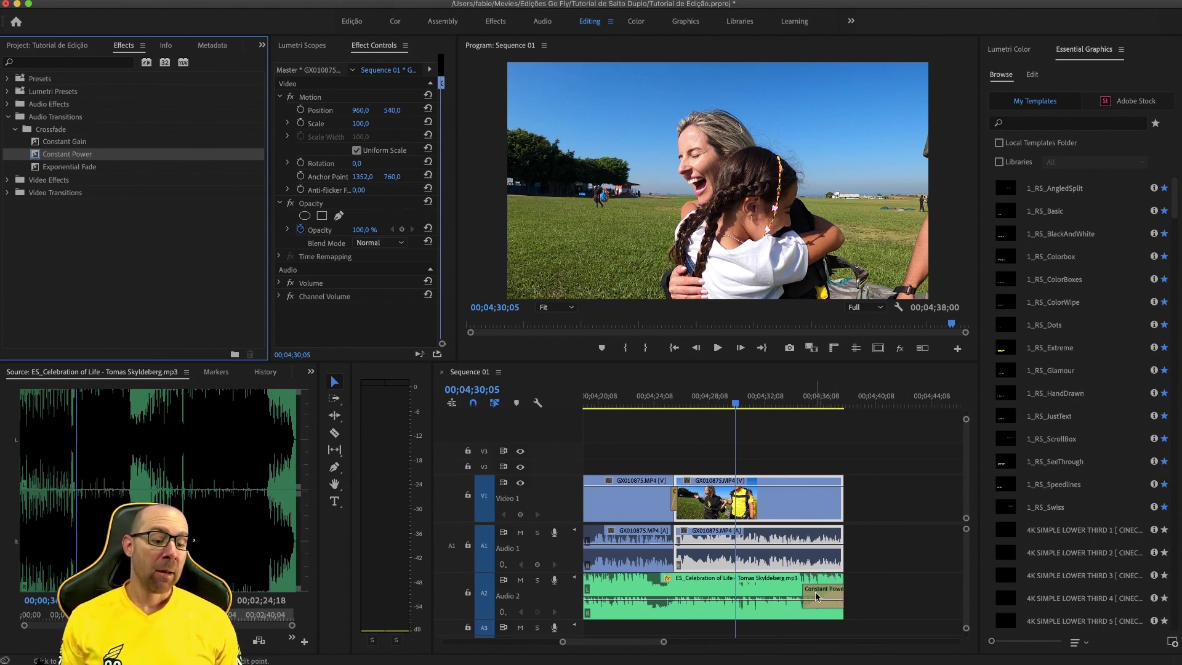
# - Extend the closing Constant Power fade on the A2 music to 00;00;05;00 and play the sequence to its end
pyautogui.click(818, 593)
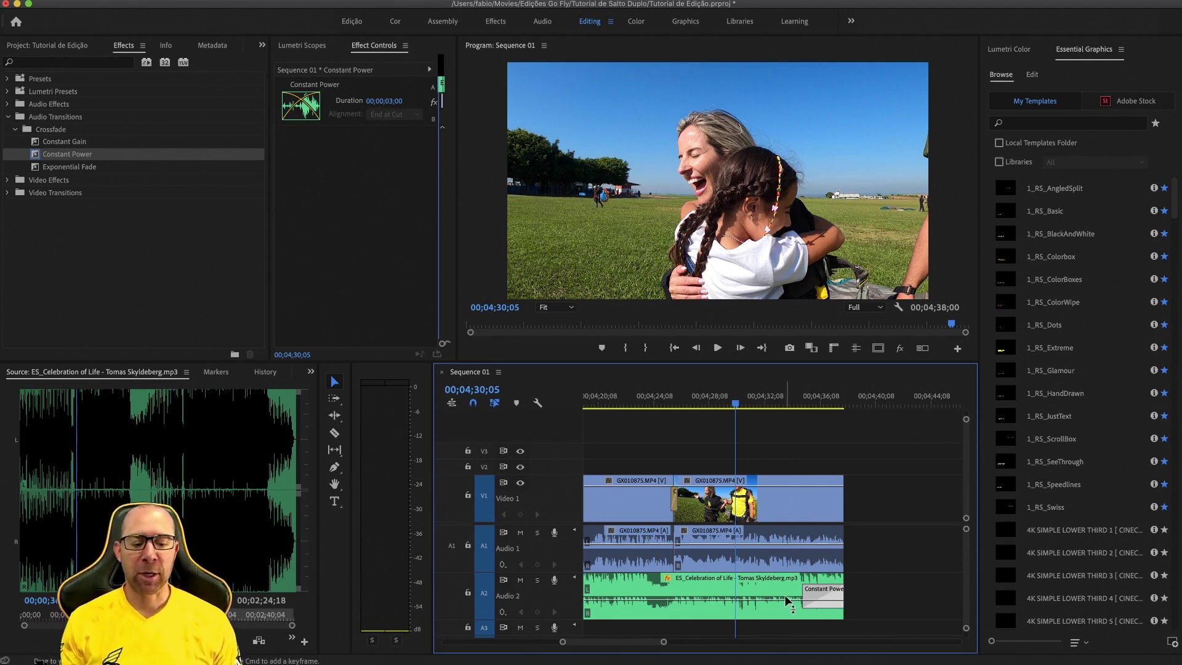
pyautogui.click(810, 592)
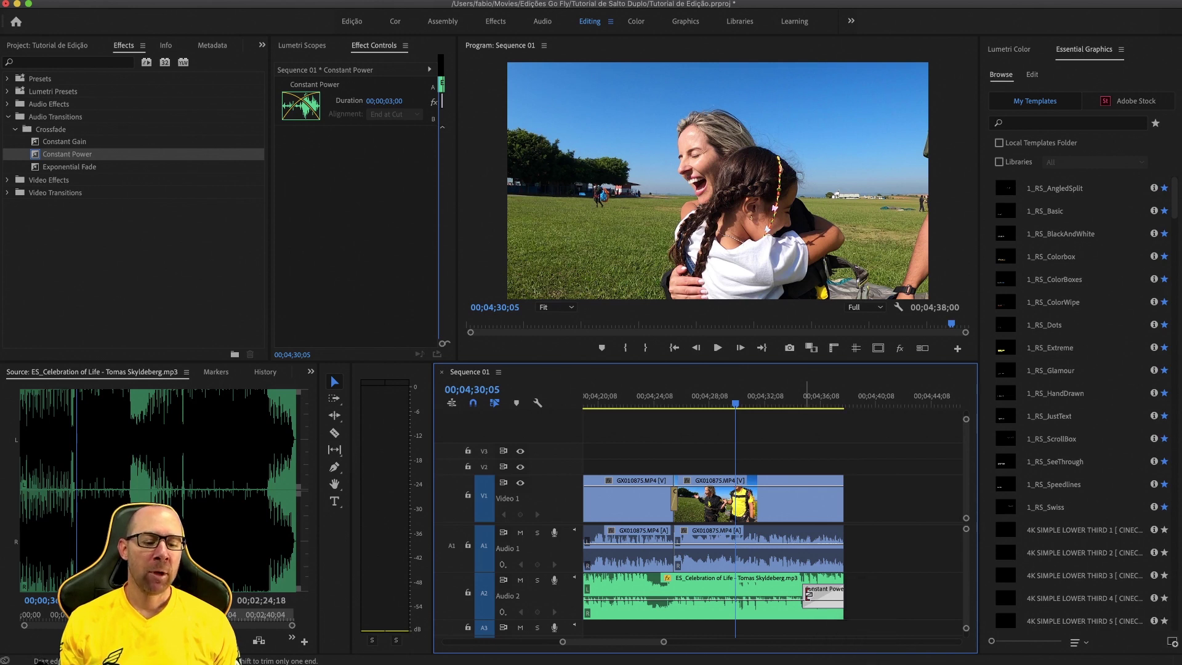
pyautogui.moveTo(809, 595); pyautogui.dragTo(779, 595)
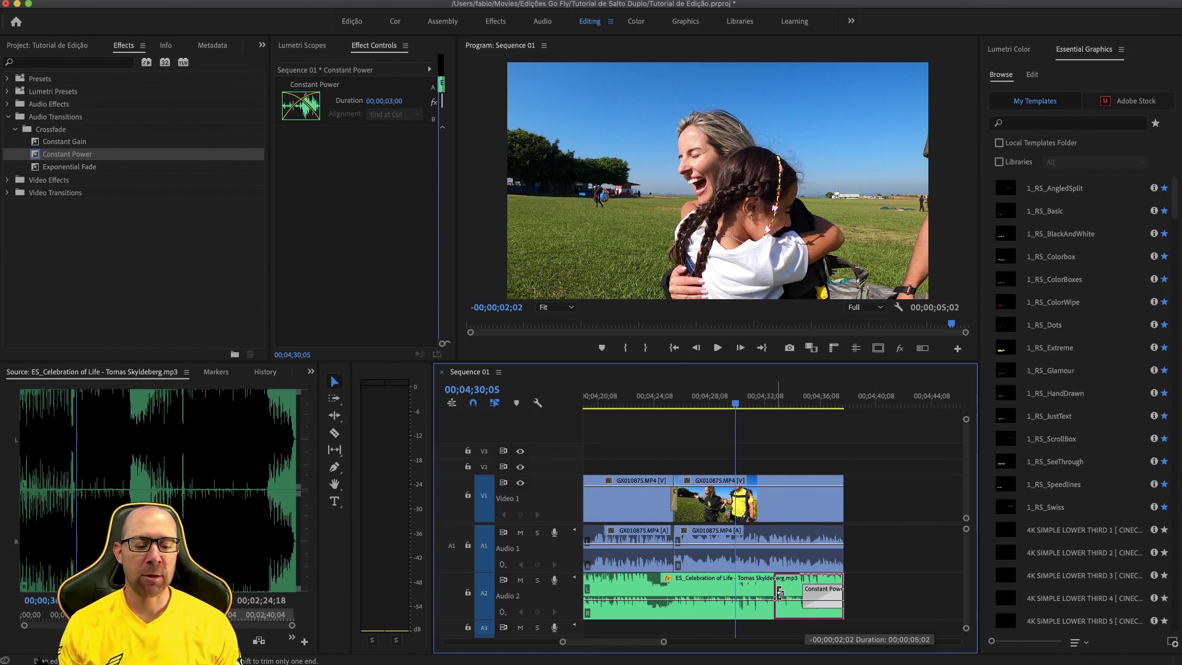
pyautogui.moveTo(779, 594); pyautogui.dragTo(779, 594)
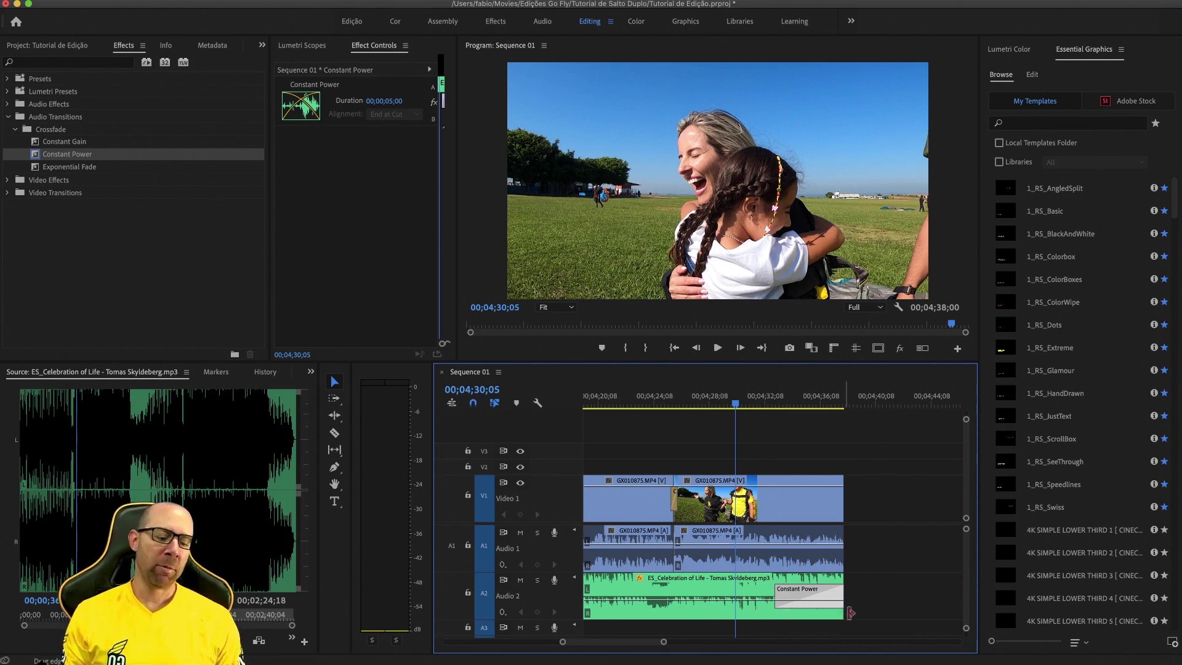
pyautogui.press('space')
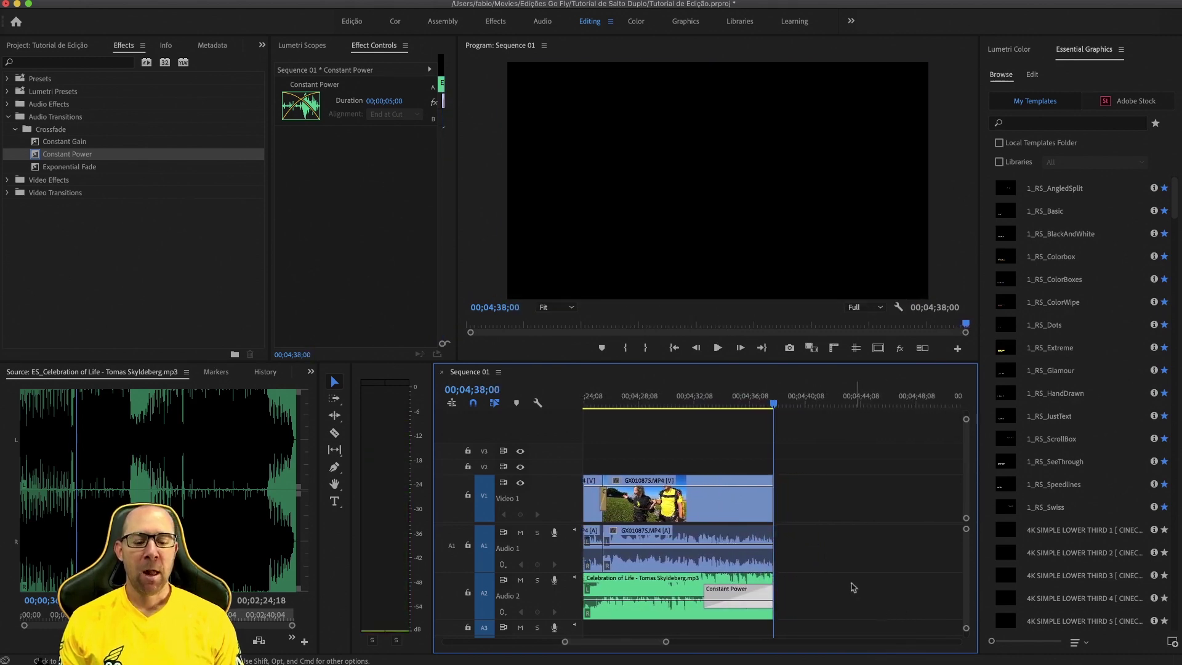
# - Apply a Cross Dissolve to the end of the last GX010875 clip on V1 and lengthen it to 00;00;03;00
pyautogui.click(749, 402)
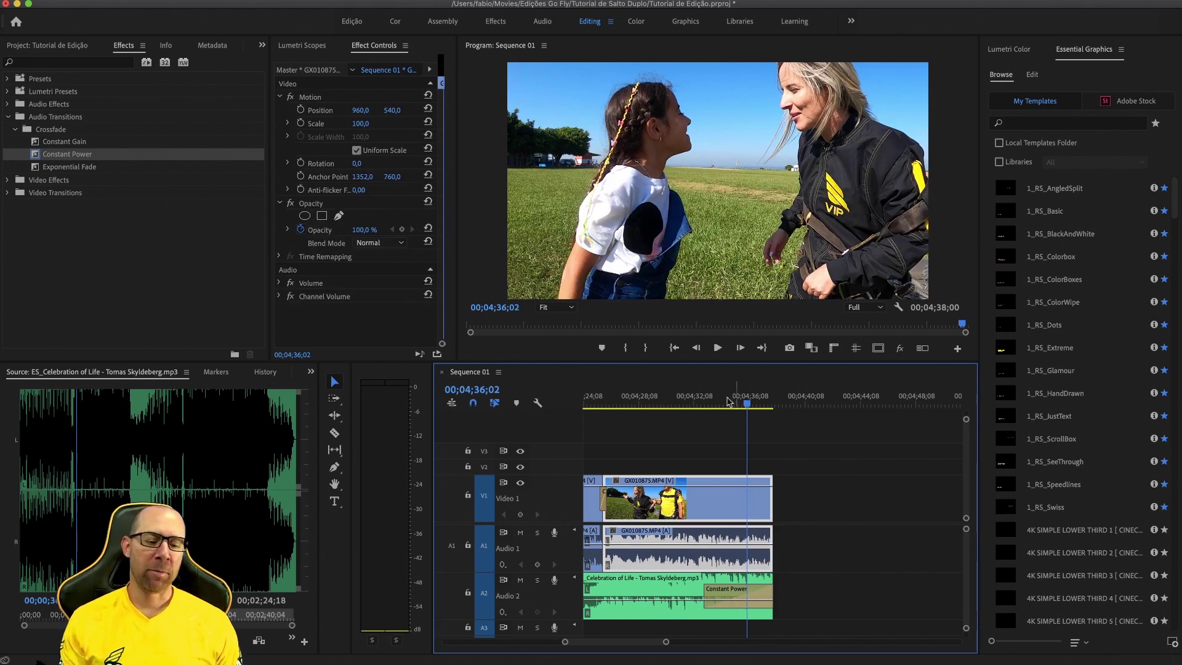
pyautogui.click(7, 117)
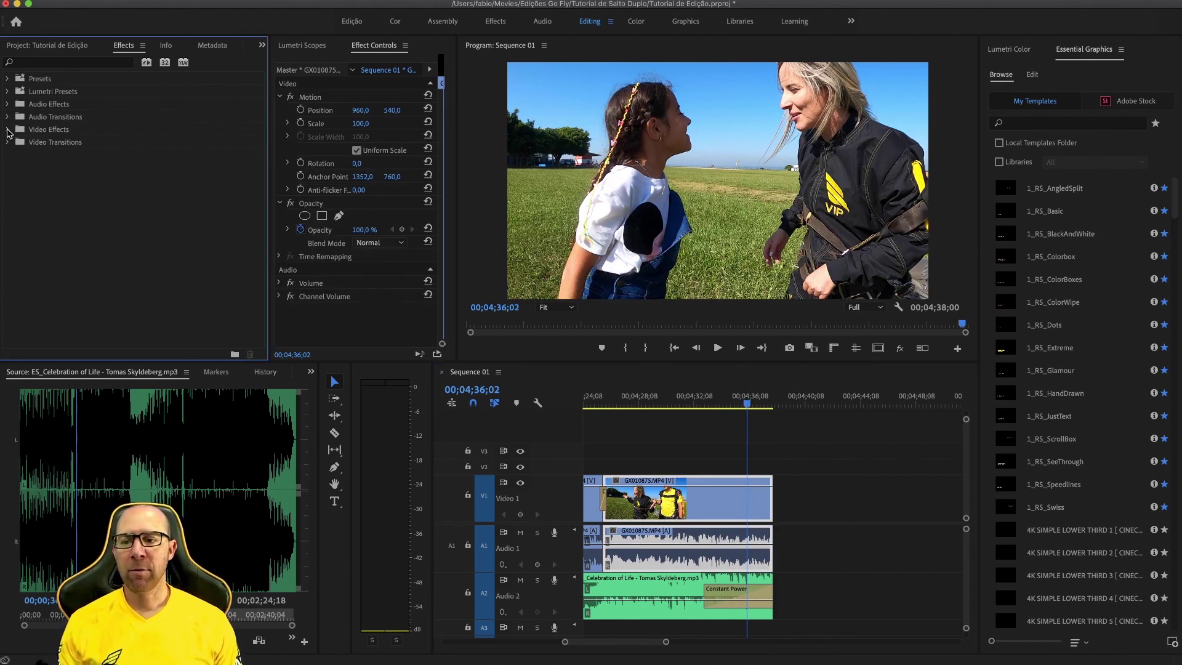
pyautogui.click(8, 142)
pyautogui.click(15, 168)
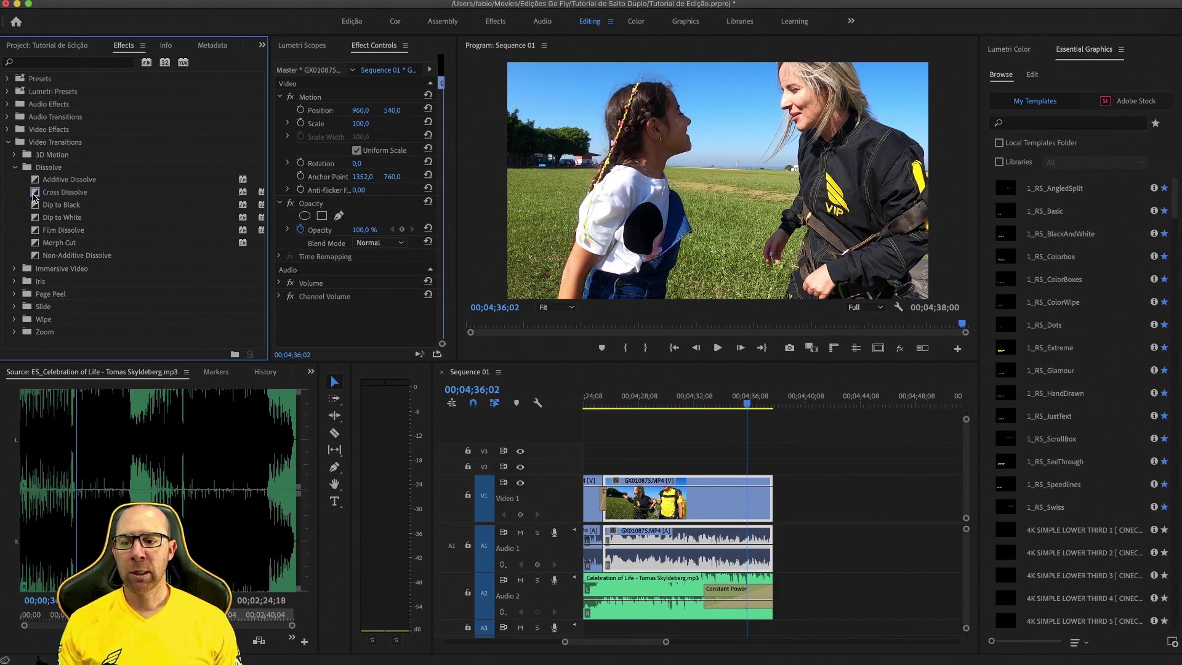
pyautogui.moveTo(34, 196); pyautogui.dragTo(768, 504)
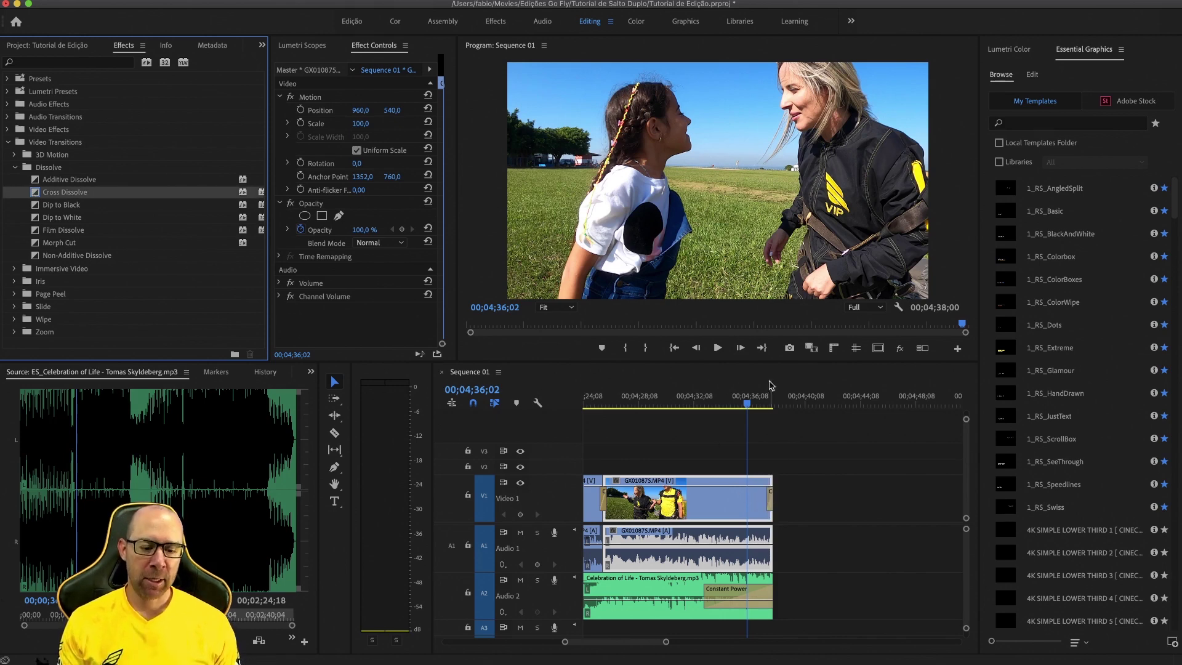
pyautogui.click(767, 403)
pyautogui.press('=')
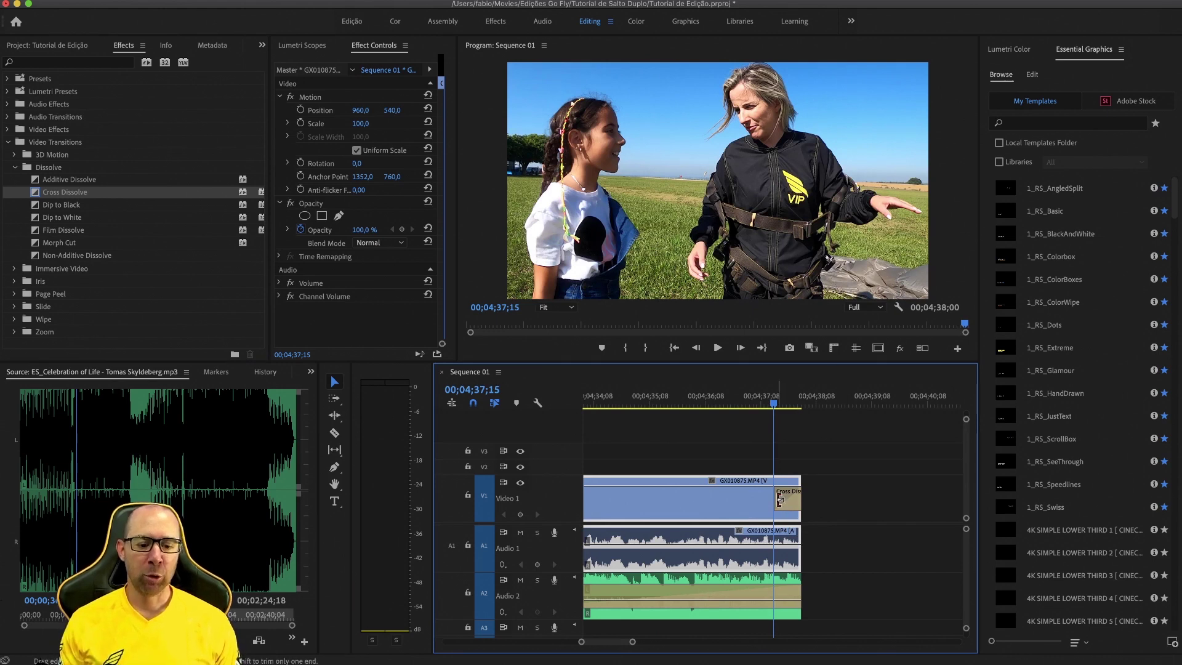
pyautogui.moveTo(780, 500); pyautogui.dragTo(636, 500)
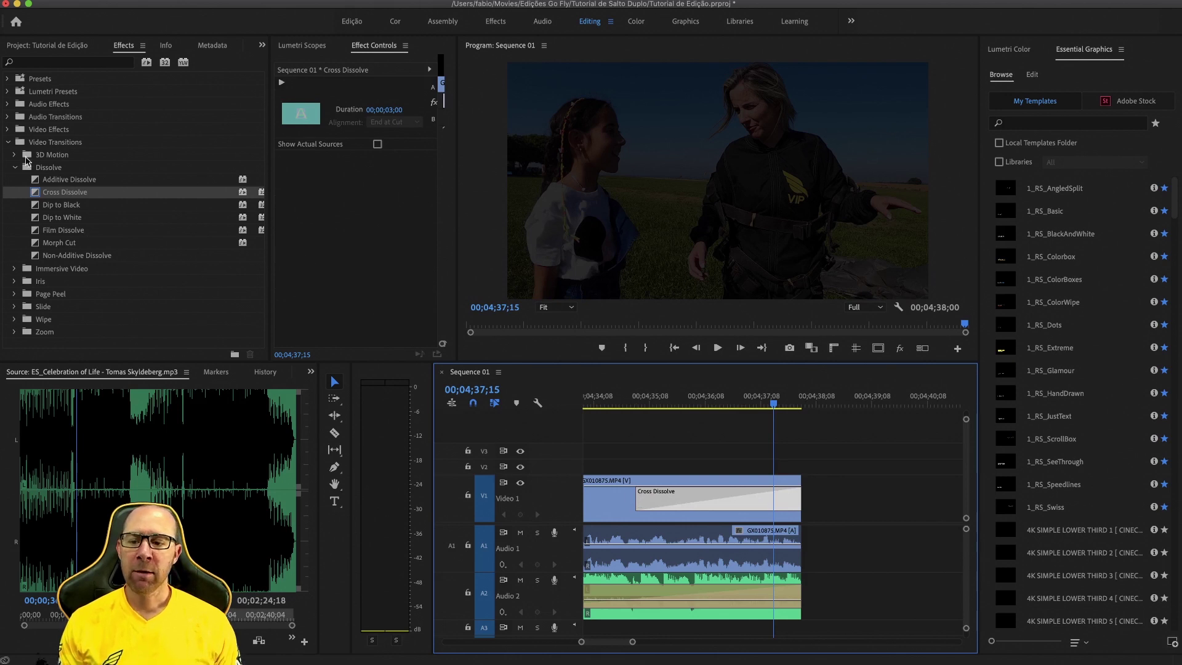
# - Apply a Constant Power transition to the end of the last GX010875 audio clip on A1
pyautogui.click(8, 142)
pyautogui.click(8, 116)
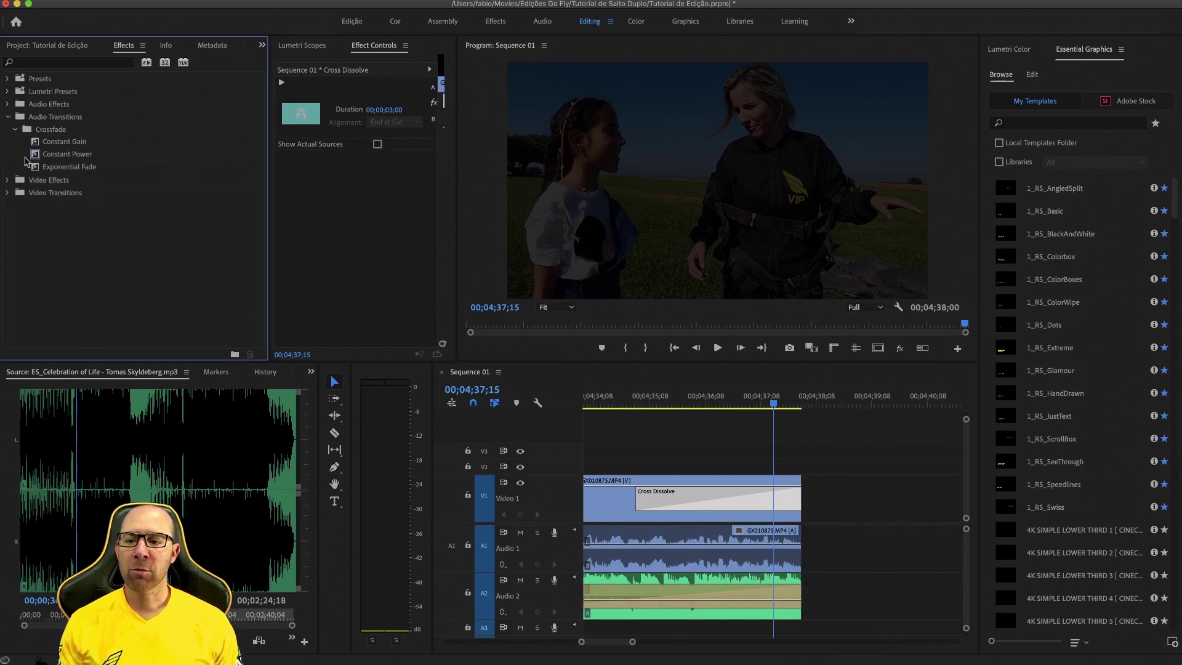
pyautogui.moveTo(37, 155); pyautogui.dragTo(801, 563)
# - Play the sequence from 00;04;32;19 to the end to review the closing fades, then fit the whole sequence in the timeline
pyautogui.scroll(5, 638, 410)
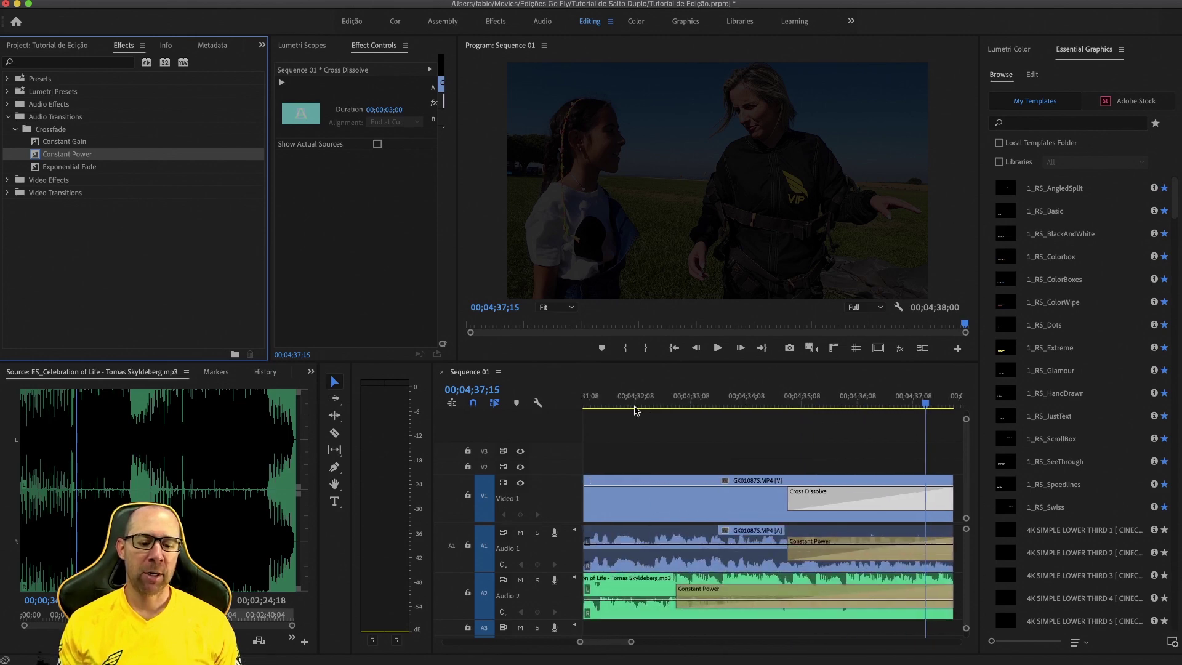
pyautogui.click(658, 400)
pyautogui.press('-')
pyautogui.press('-')
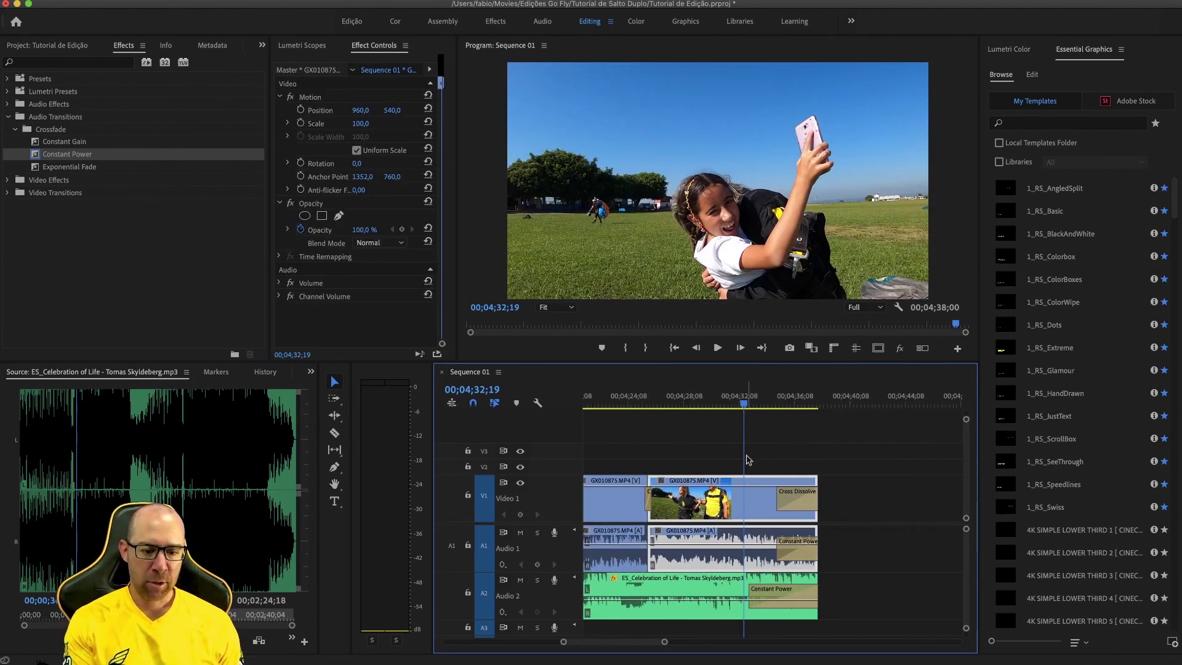
pyautogui.press('space')
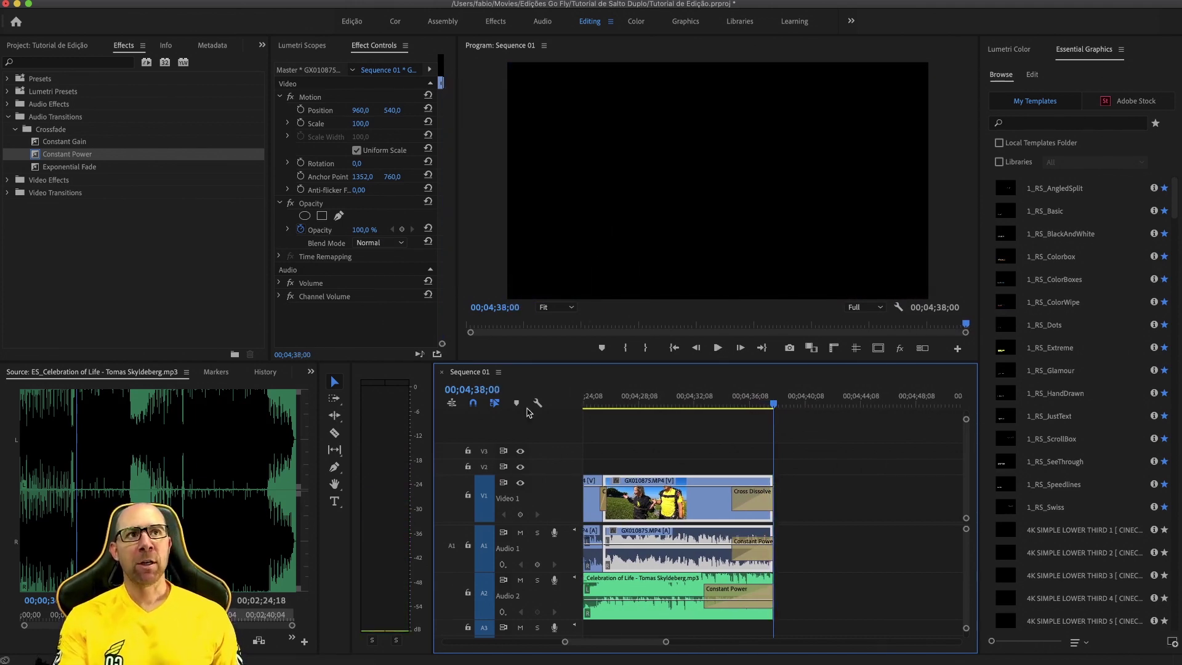
pyautogui.click(841, 502)
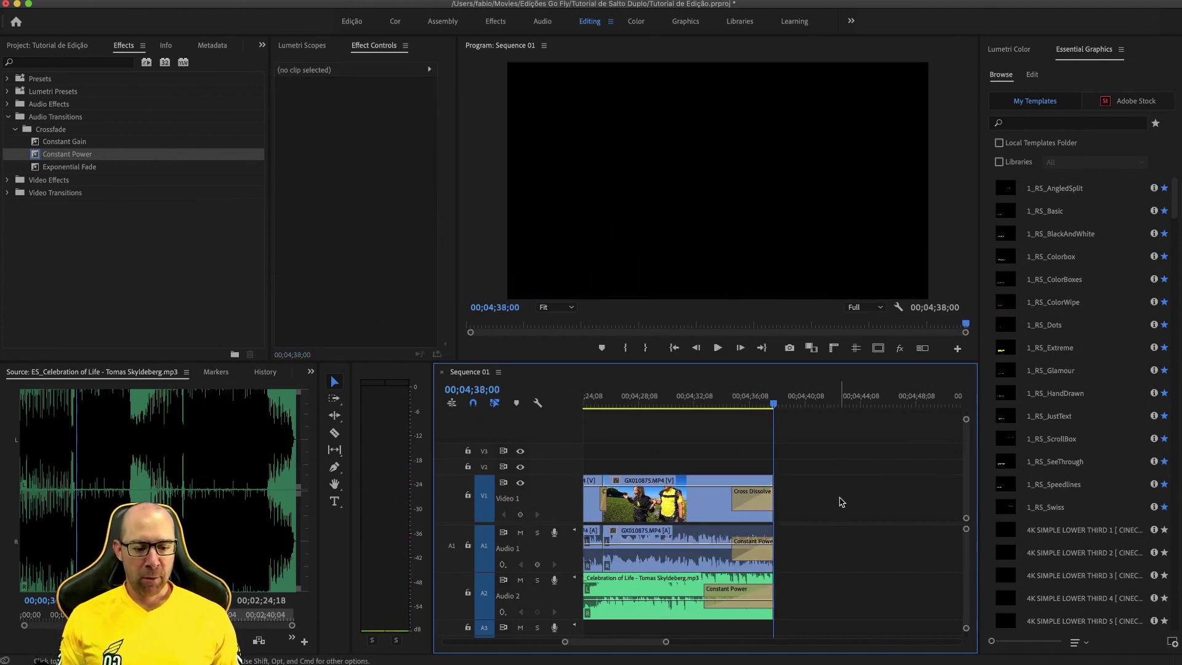
pyautogui.press('\\')
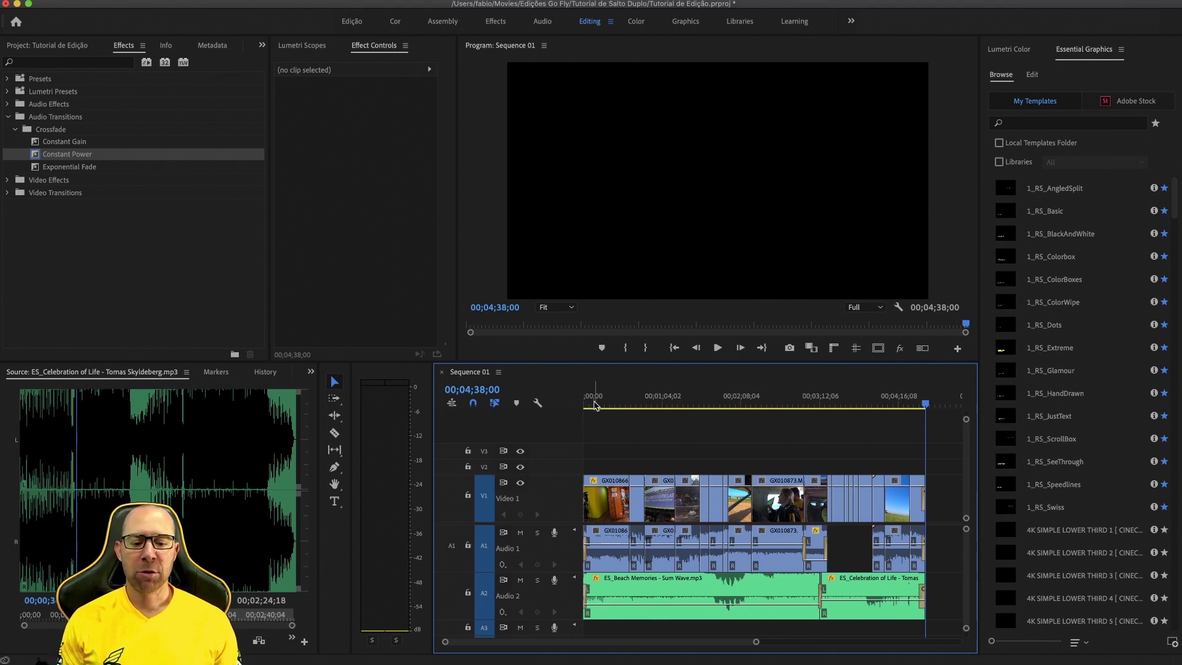
# - Play the opening seconds of the sequence, then show the Lumetri Color controls for the clip at 00;01;42;16
pyautogui.moveTo(595, 406); pyautogui.dragTo(585, 407)
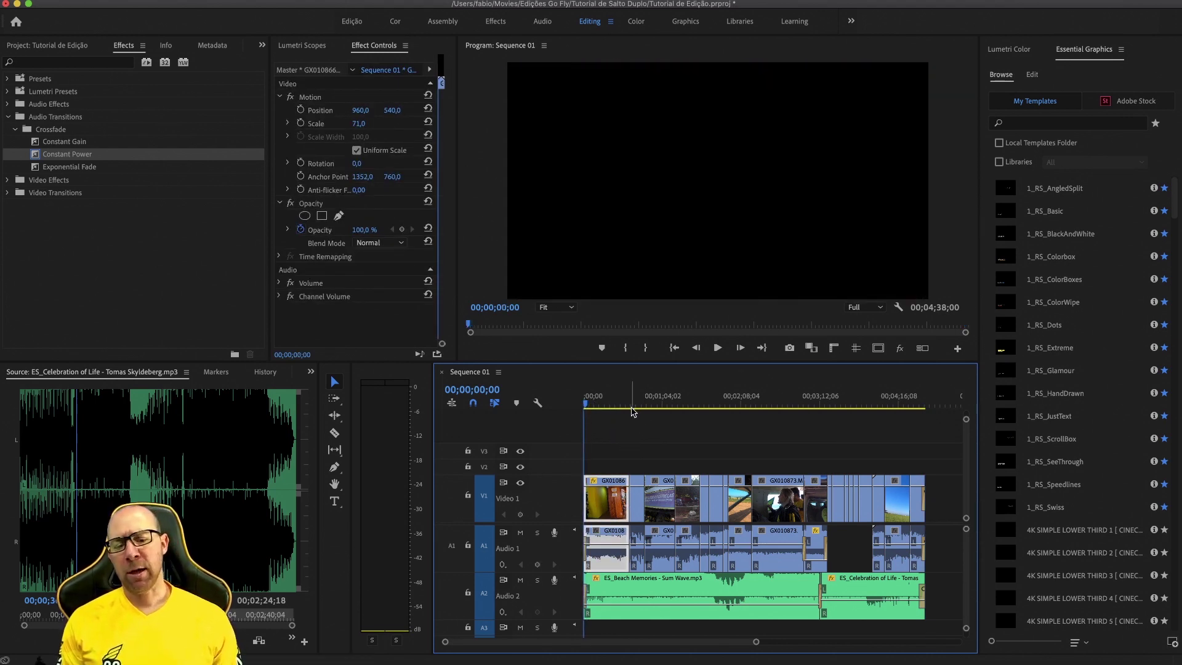
pyautogui.press('space')
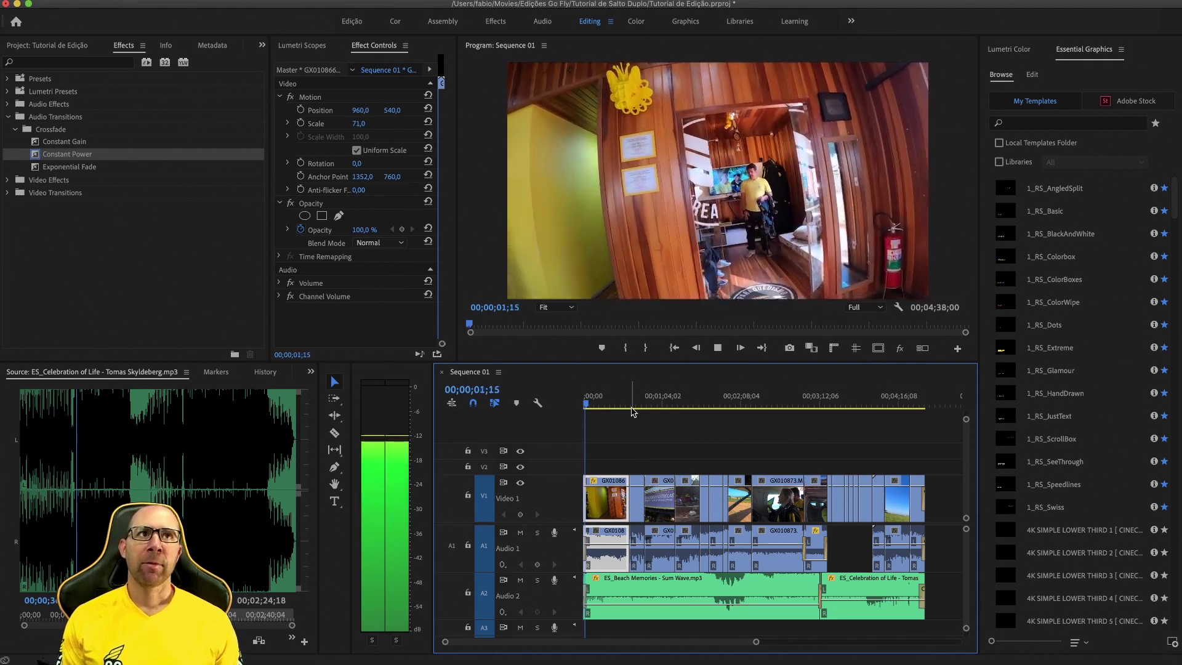
pyautogui.press('space')
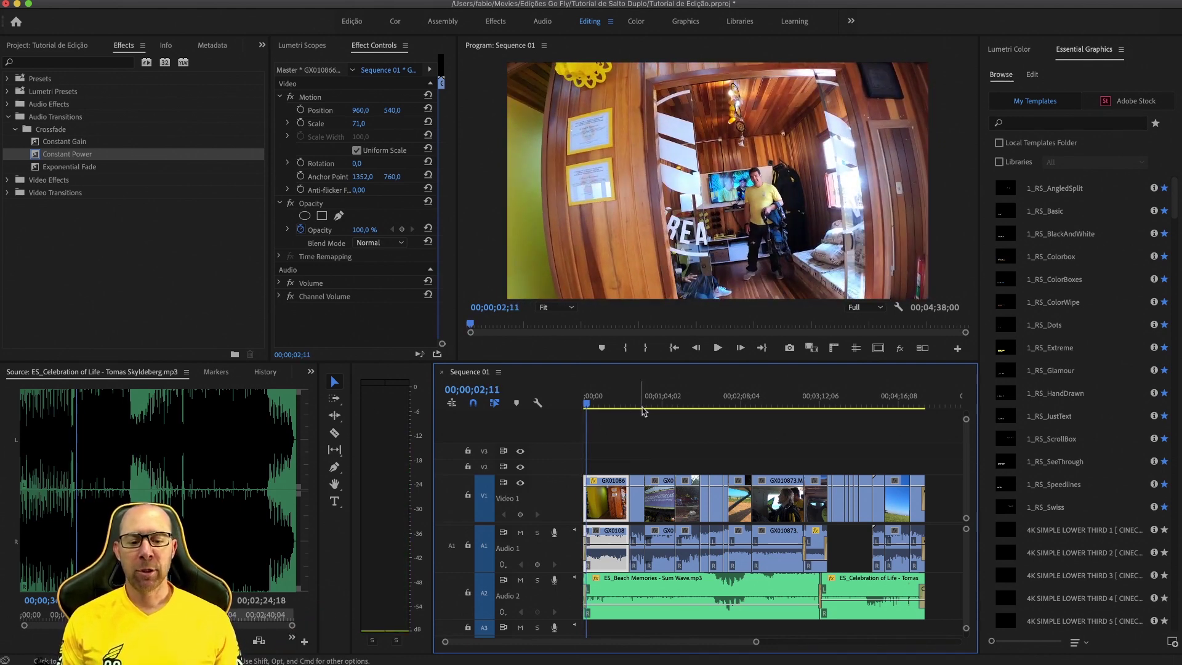
pyautogui.click(645, 407)
pyautogui.moveTo(657, 406); pyautogui.dragTo(726, 408)
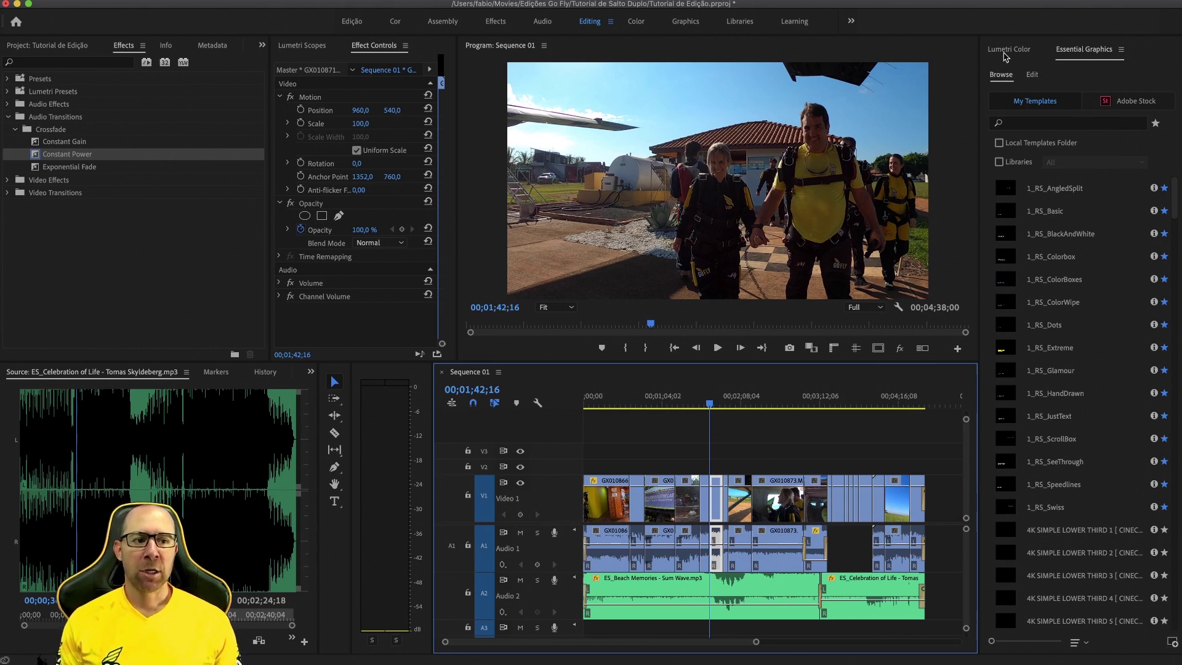
pyautogui.click(1007, 49)
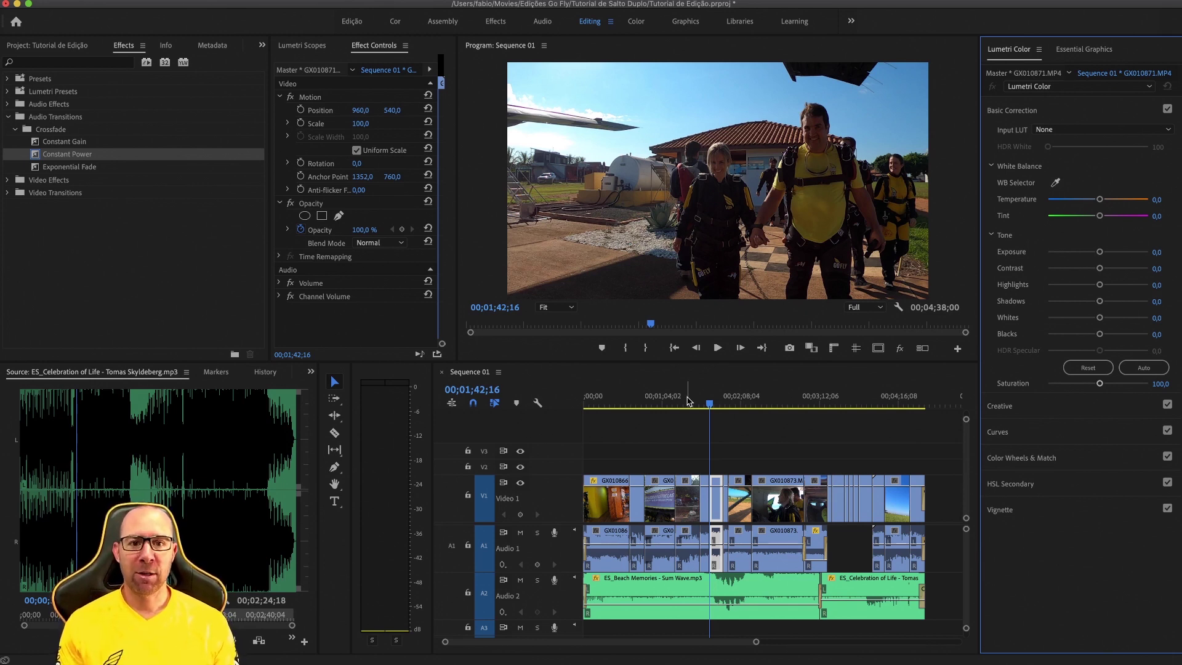
# - Deselect the clip and open the export settings for Sequence 01
pyautogui.click(675, 425)
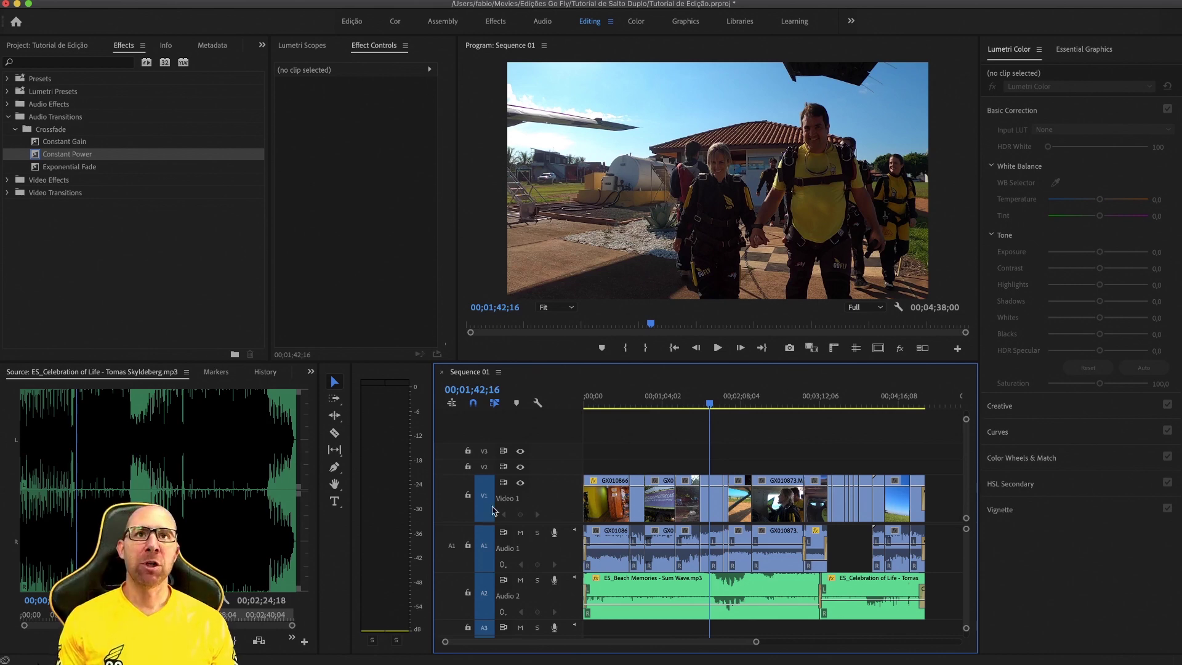
pyautogui.press('super+m')
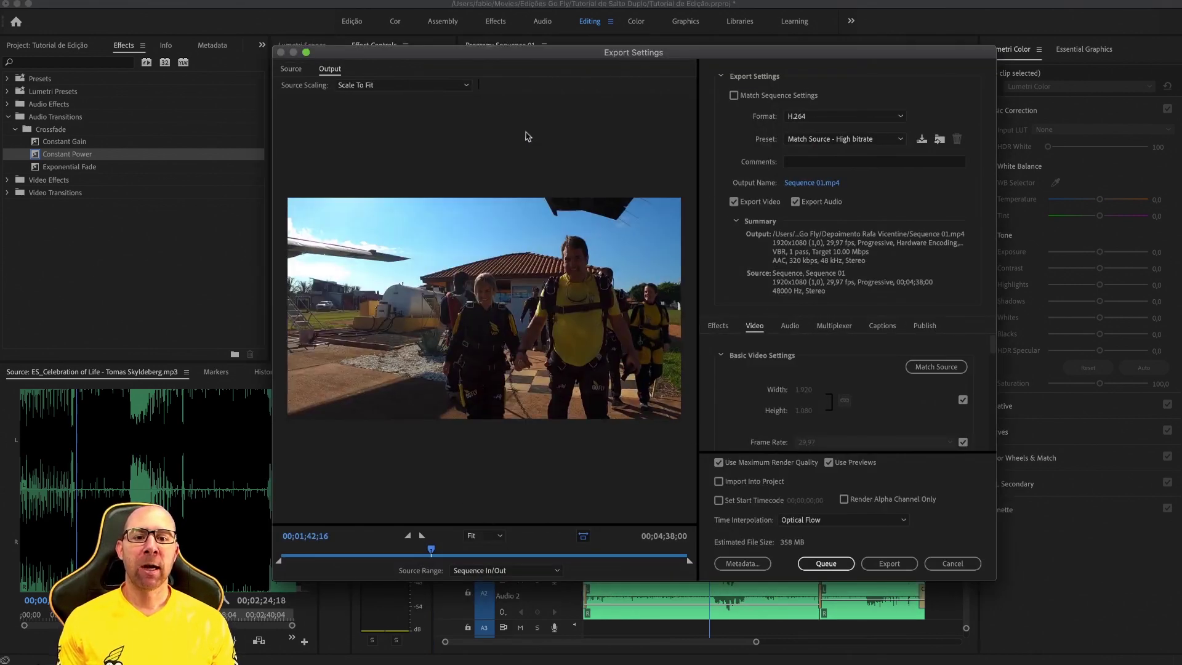
pyautogui.moveTo(484, 55); pyautogui.dragTo(462, 65)
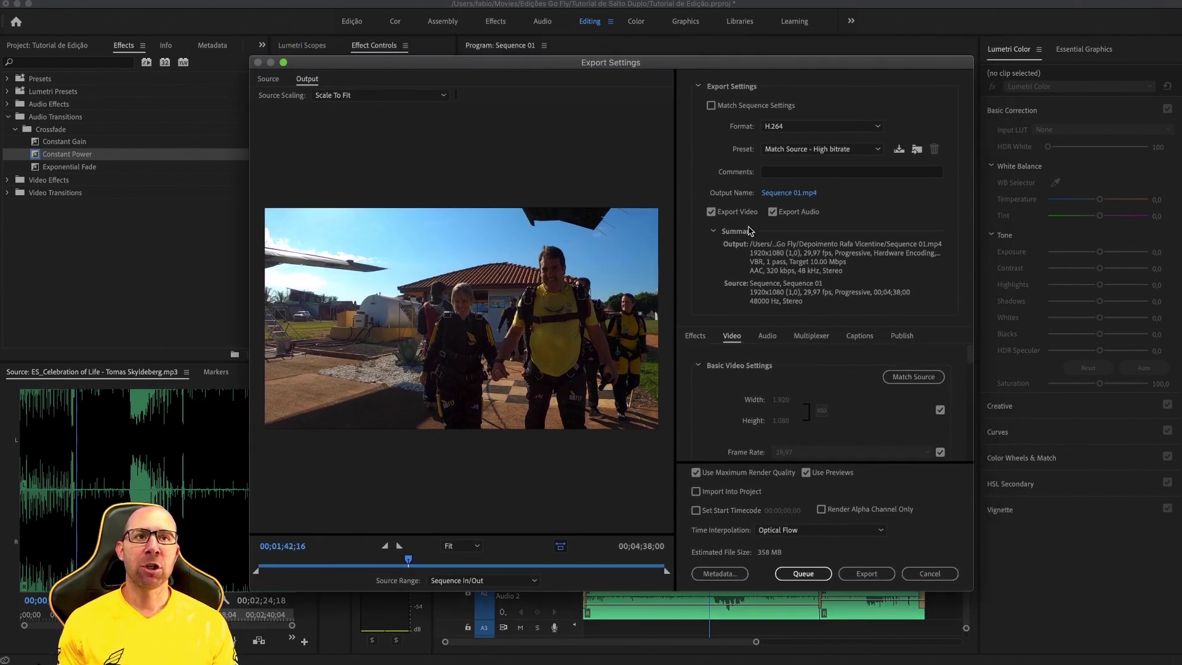
pyautogui.moveTo(550, 65); pyautogui.dragTo(573, 63)
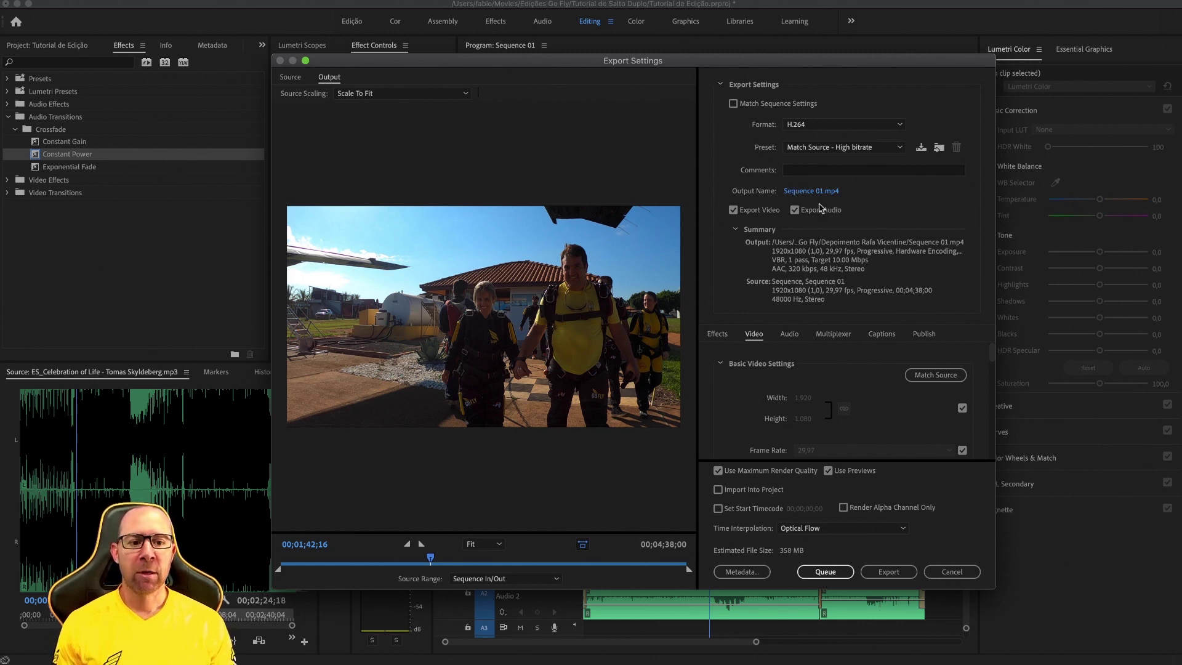
# - Choose the Tutorial de Salto Duplo folder inside Edições Go Fly as the export destination
pyautogui.click(799, 195)
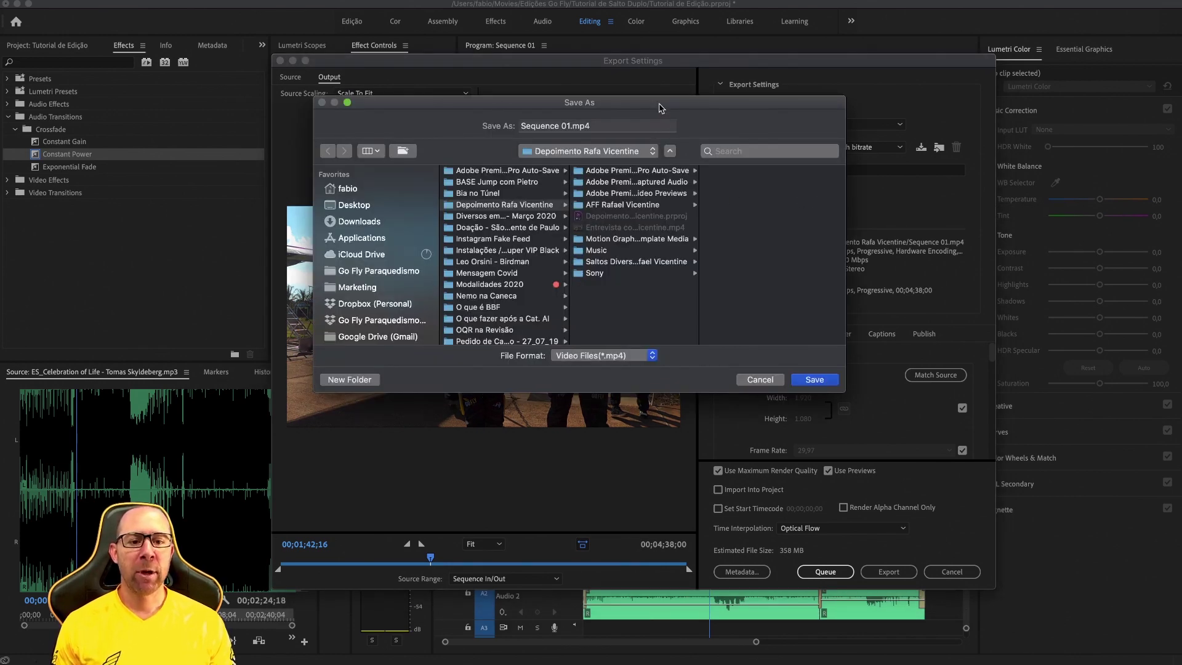
pyautogui.click(649, 152)
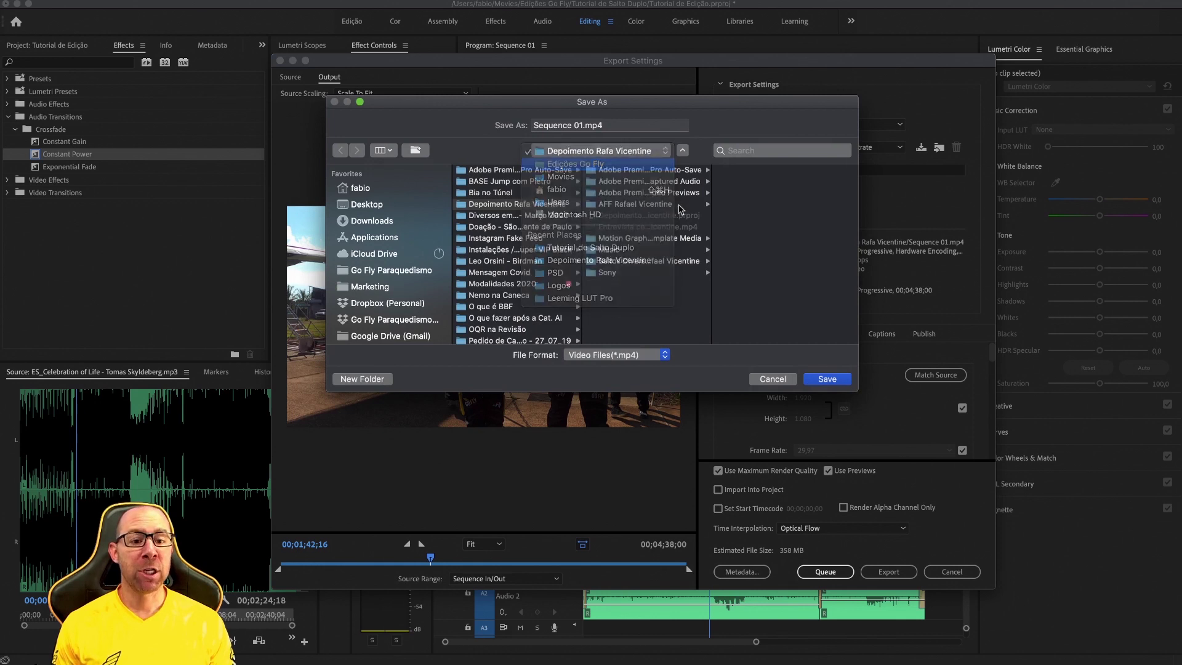
pyautogui.click(631, 167)
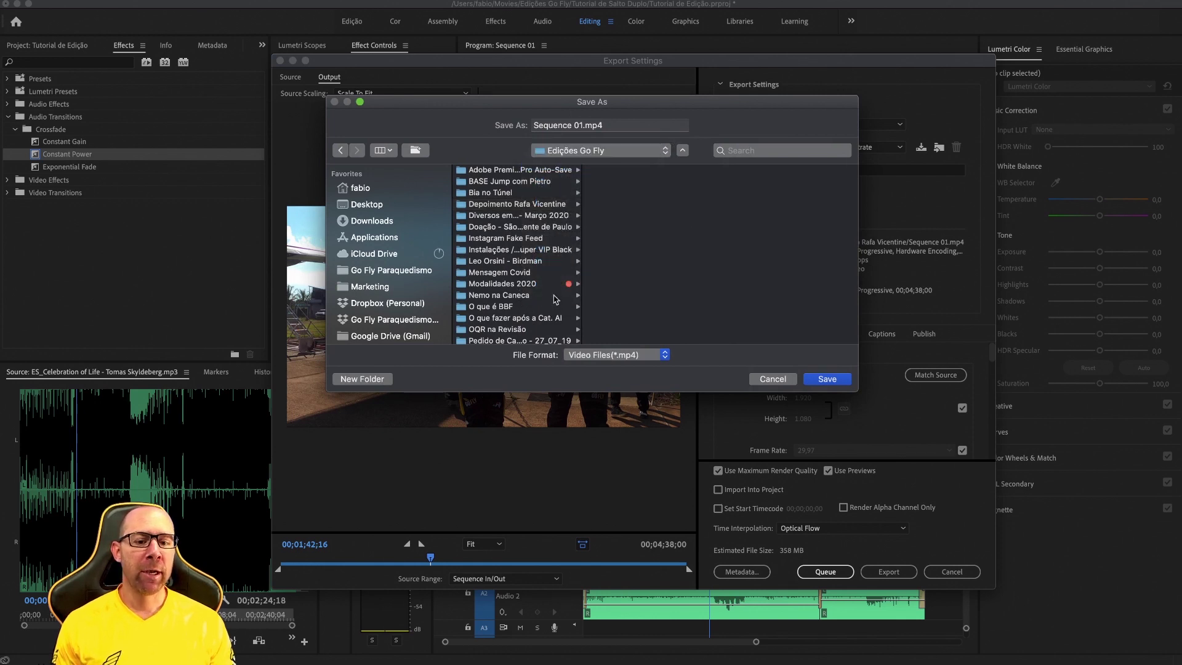
pyautogui.scroll(-3, 484, 331)
pyautogui.scroll(-5, 484, 330)
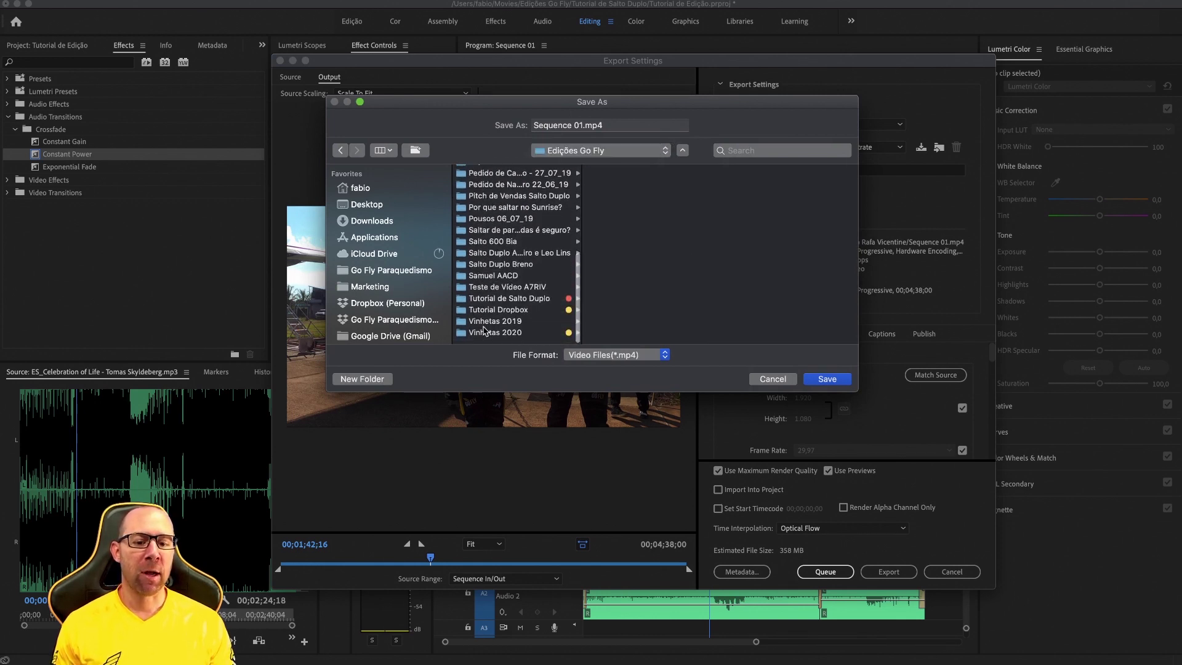
pyautogui.click(478, 304)
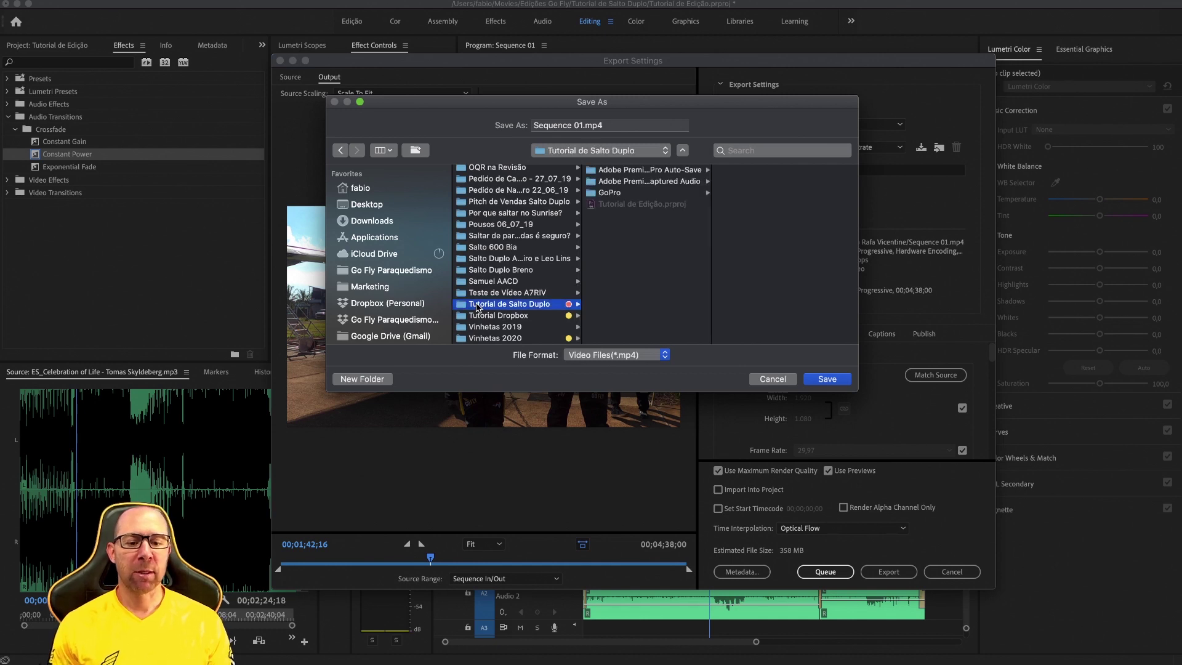
# - Name the export file Tutorial de Salto Duplo.mp4 and confirm the output location
pyautogui.click(576, 125)
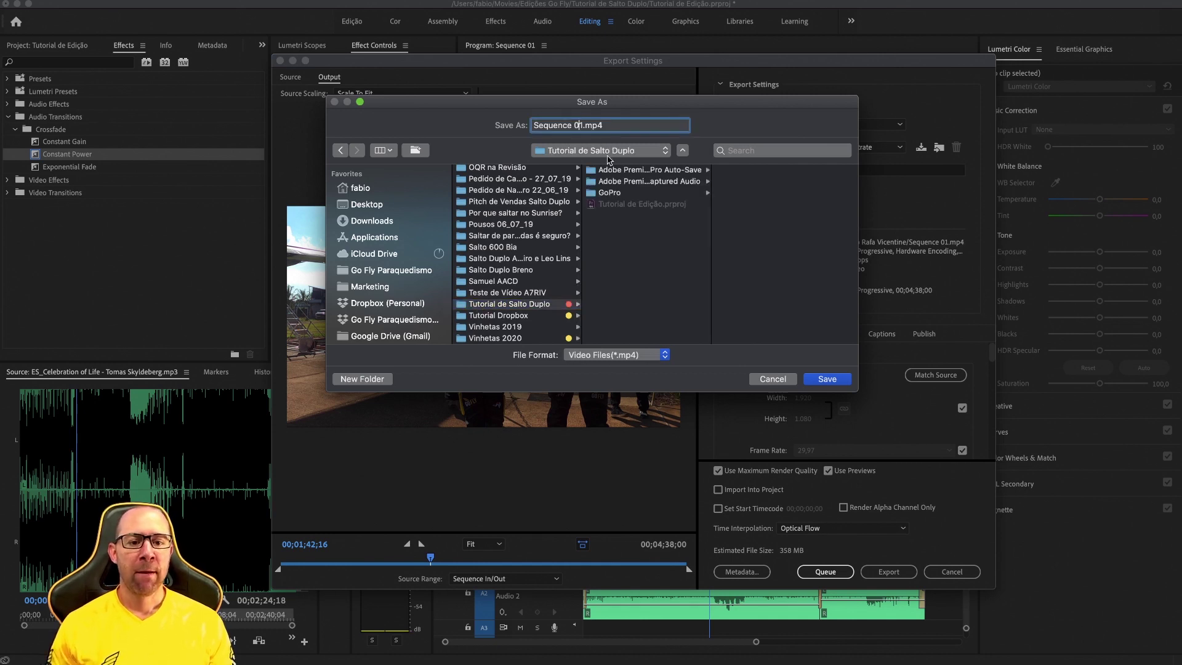
pyautogui.press('Right')
pyautogui.press('shift+super+Left')
pyautogui.write('Tutorial de Salto Duplo')
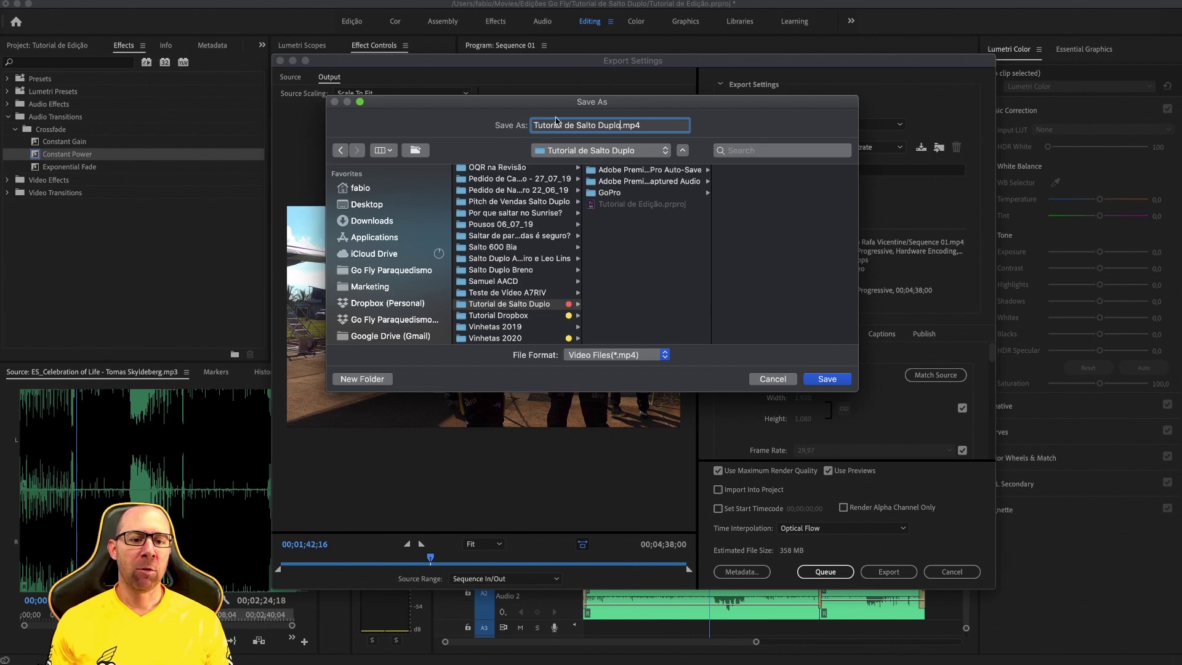
pyautogui.click(827, 378)
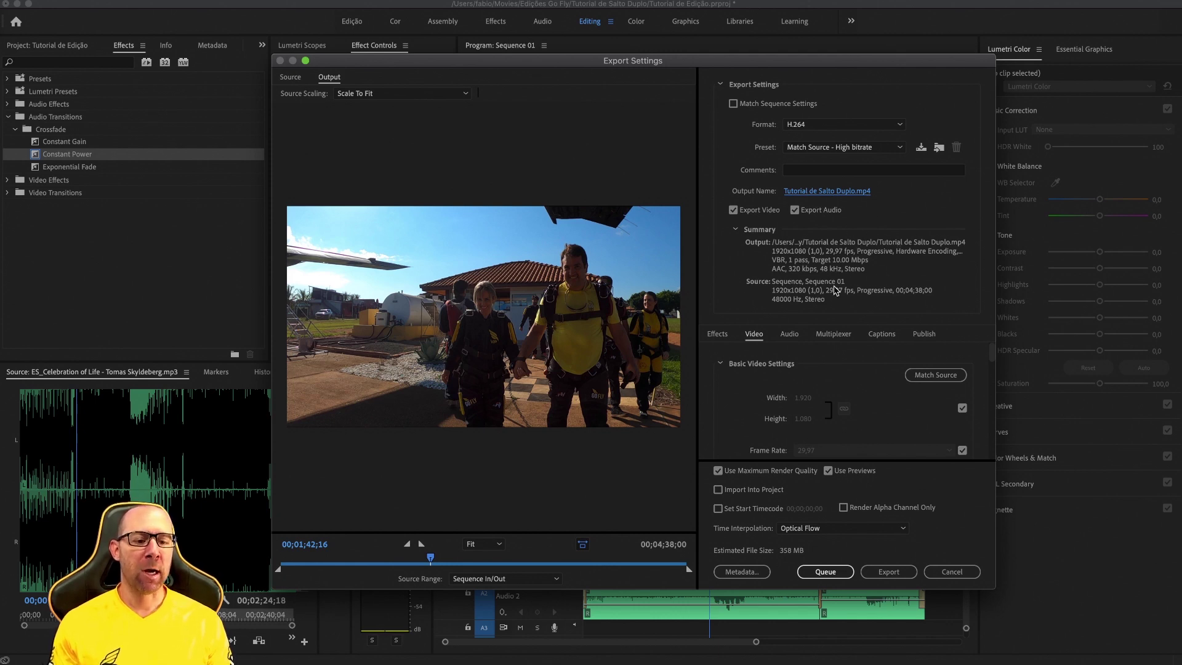
# - Enable Render at Maximum Depth in the basic video settings of the export
pyautogui.scroll(-1, 751, 391)
pyautogui.scroll(1, 751, 392)
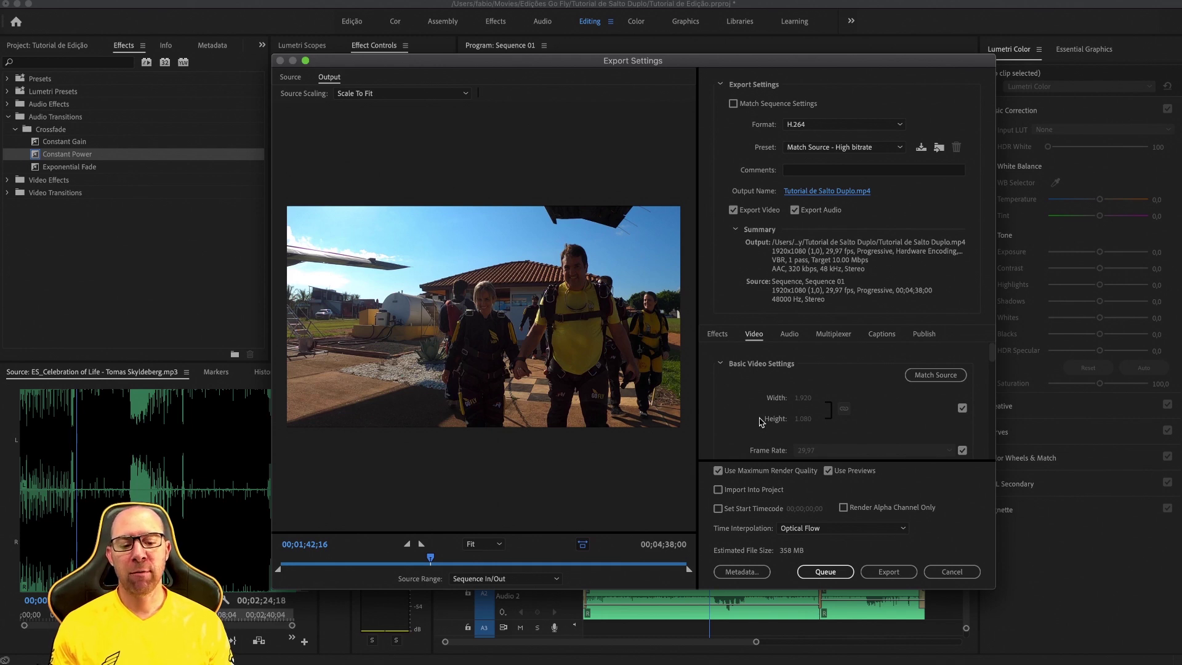
pyautogui.scroll(-1, 762, 422)
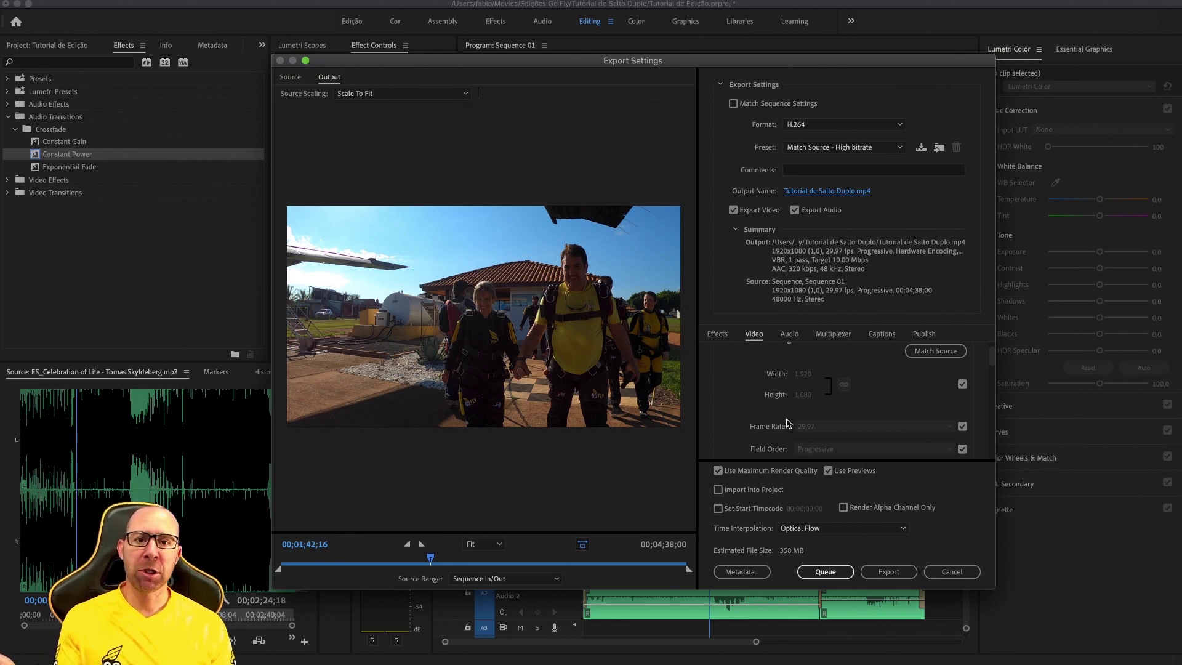
pyautogui.scroll(-3, 787, 423)
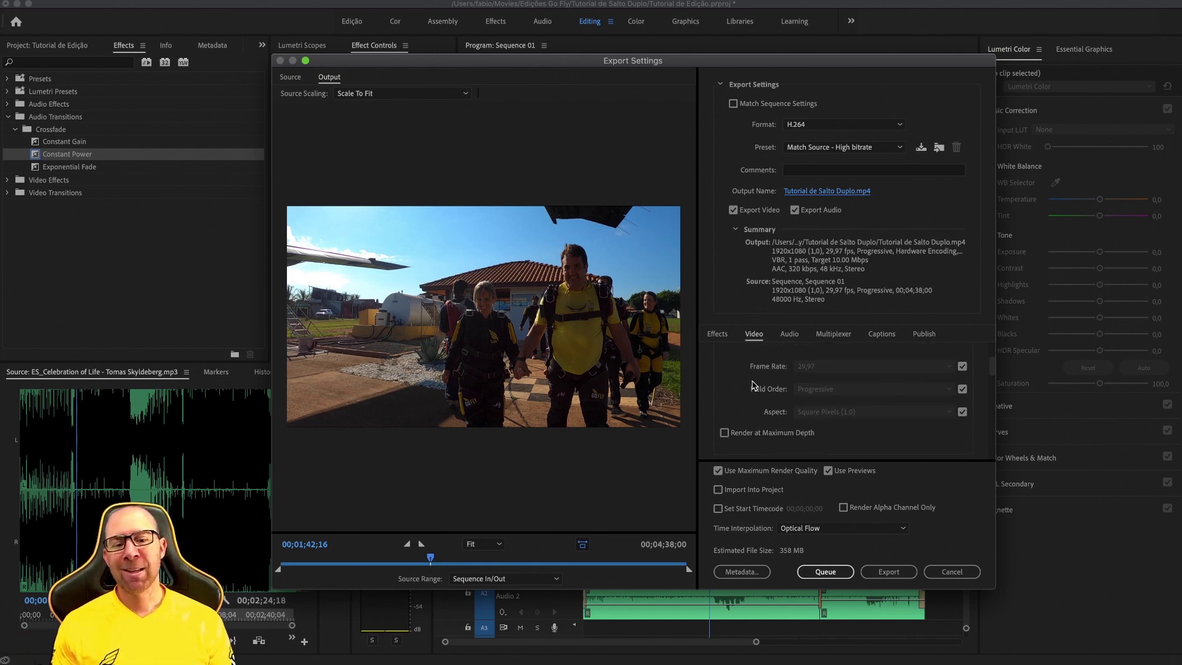
pyautogui.click(725, 433)
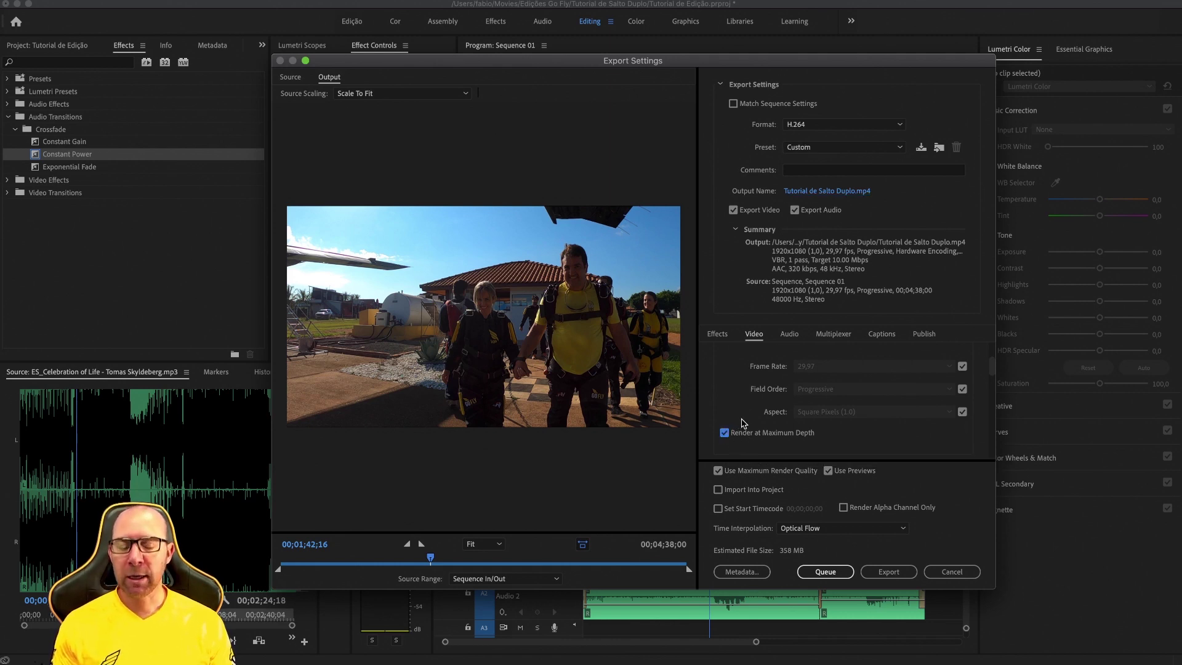
# - Set the export's bitrate encoding to CBR
pyautogui.scroll(-5, 742, 423)
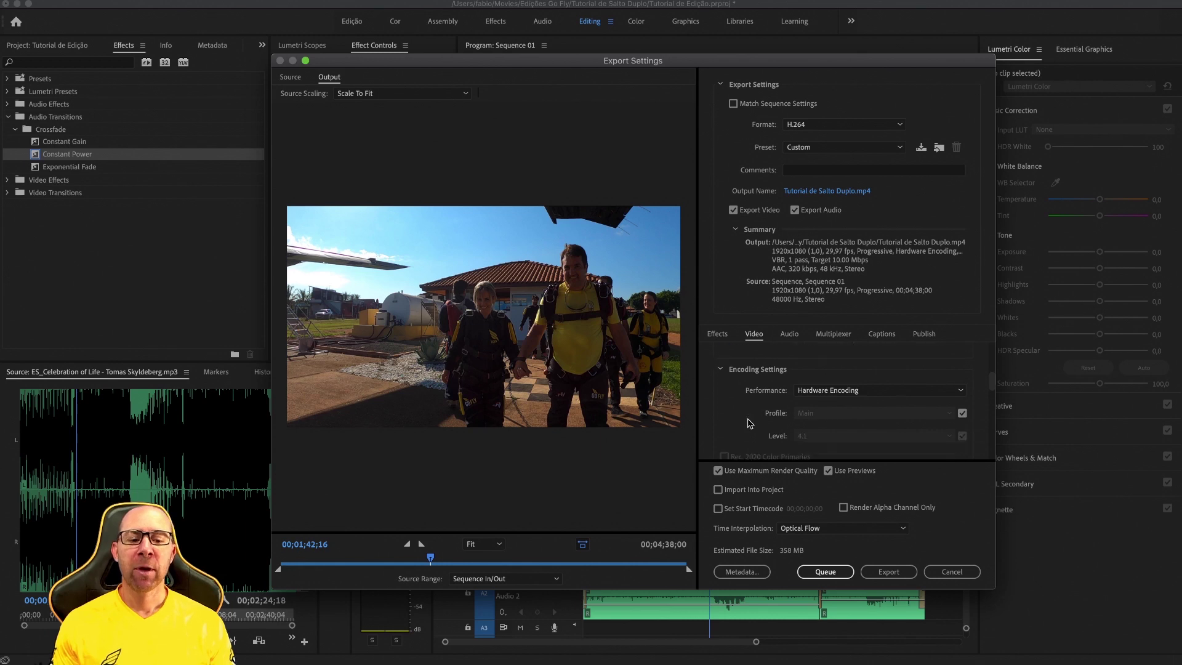
pyautogui.scroll(-6, 750, 423)
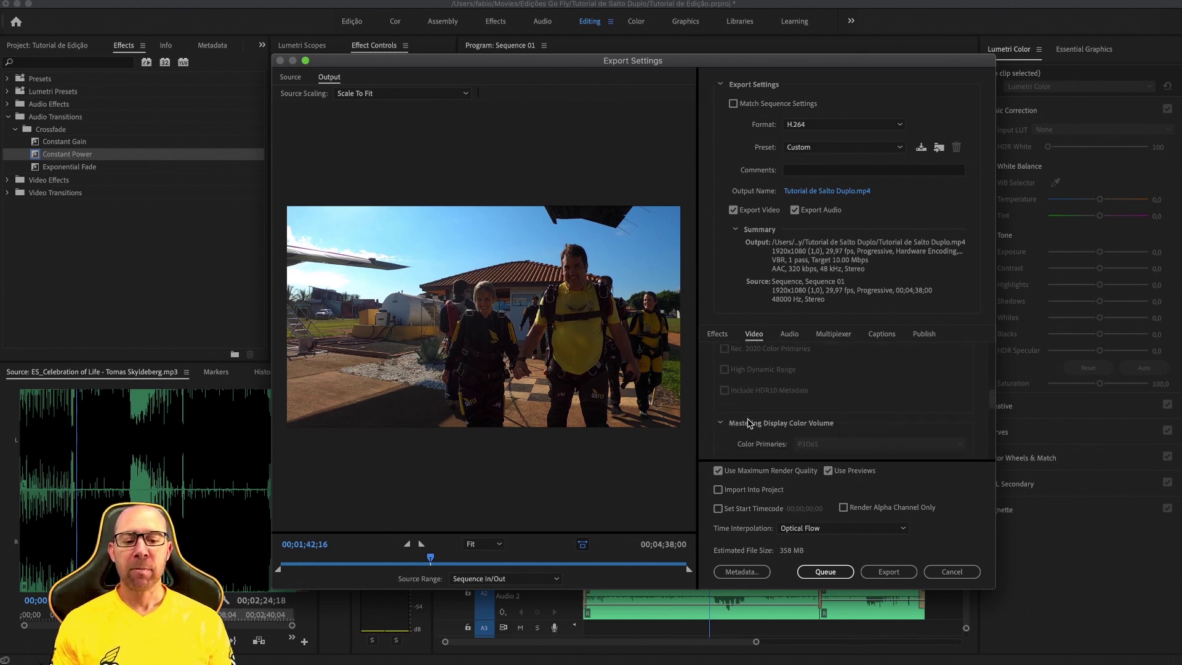
pyautogui.scroll(-3, 749, 422)
pyautogui.scroll(-6, 750, 424)
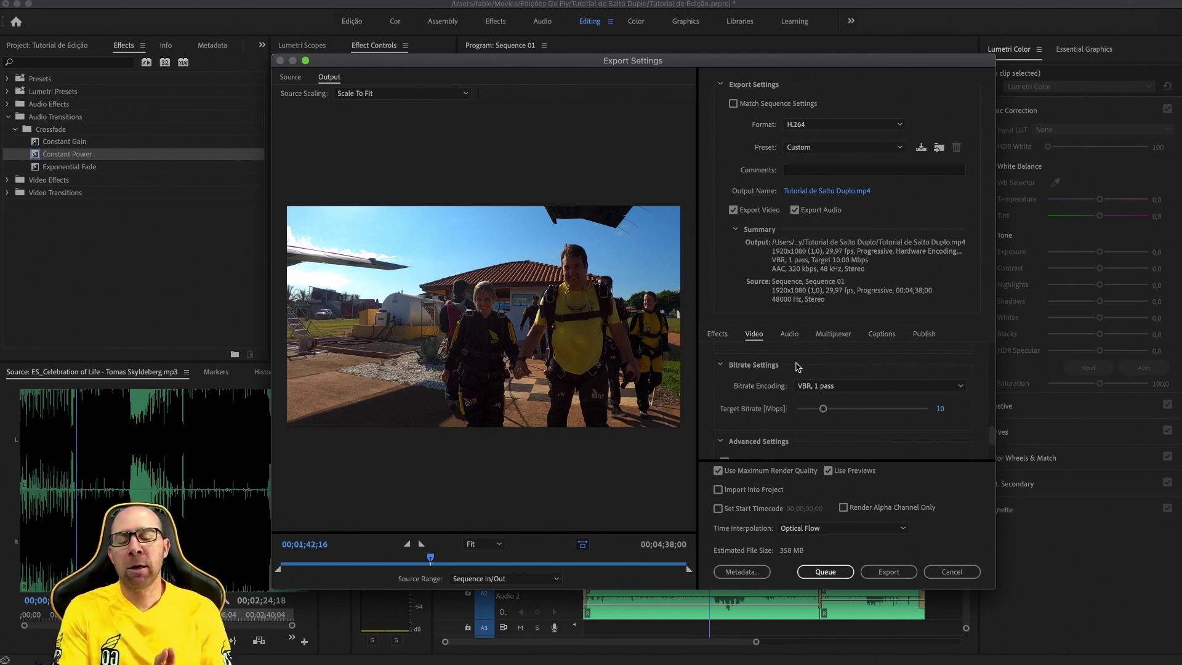
pyautogui.click(814, 387)
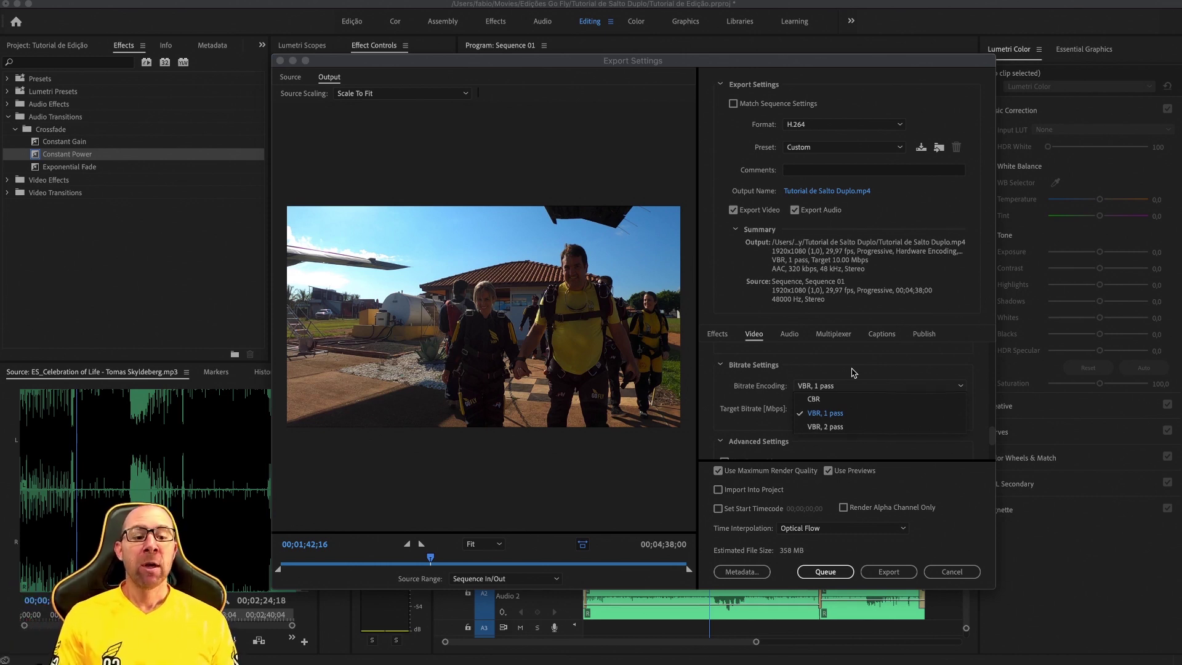
pyautogui.click(812, 400)
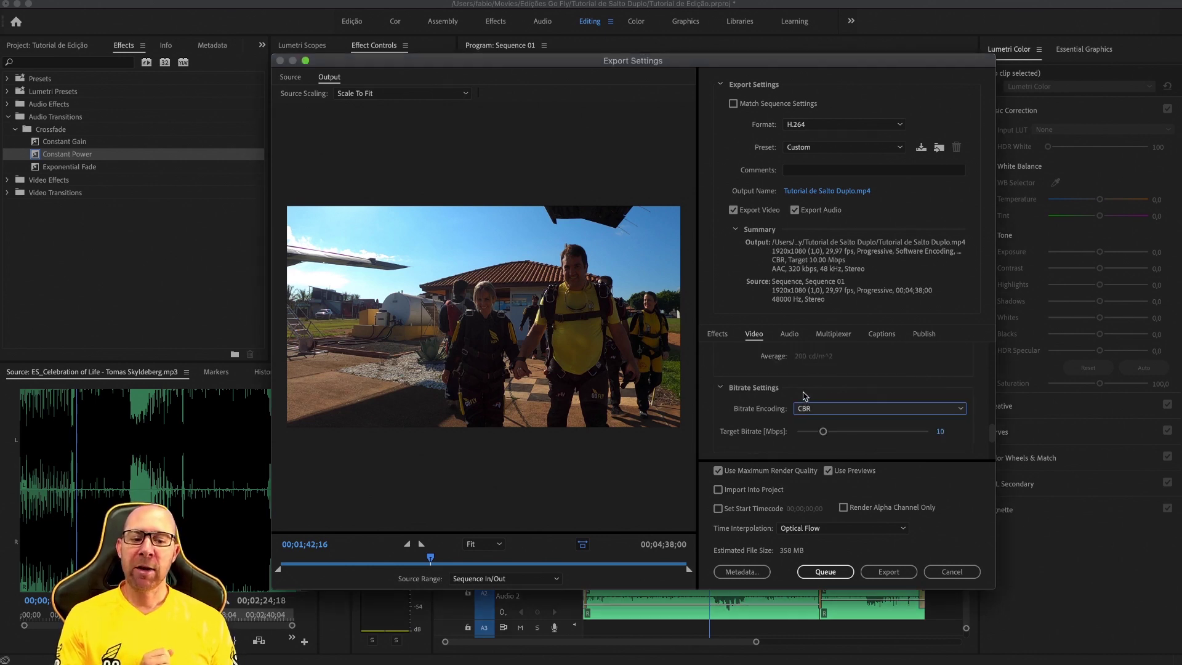
# - Set the export's target bitrate to 20 Mbps
pyautogui.scroll(-2, 819, 388)
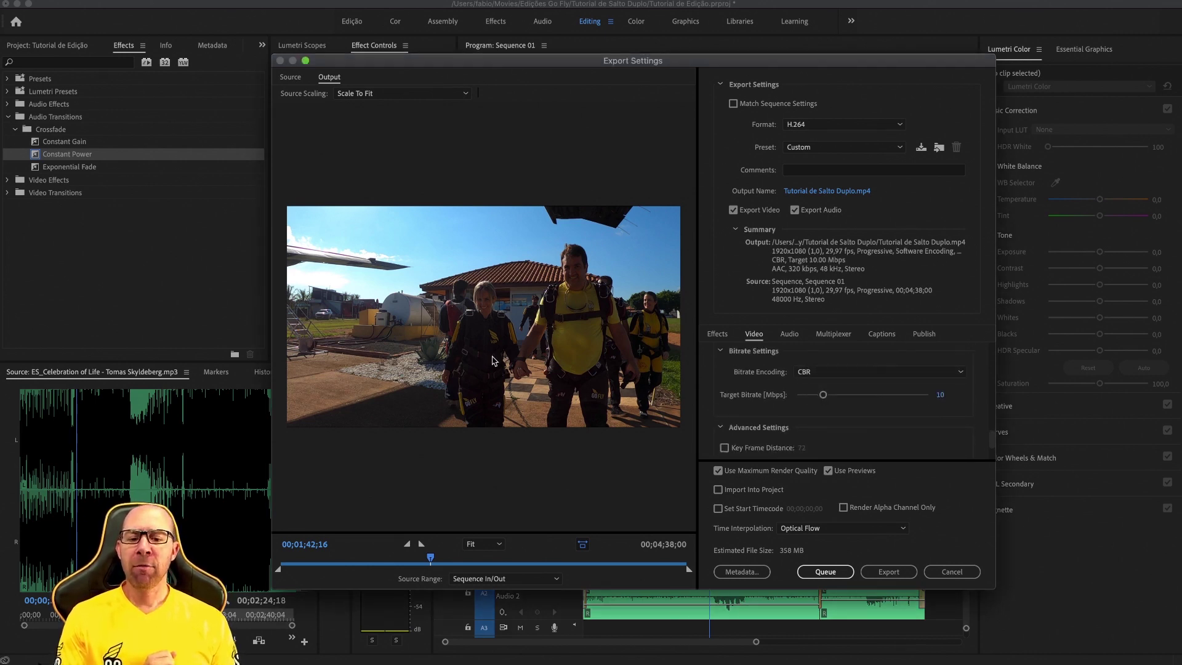
pyautogui.click(941, 397)
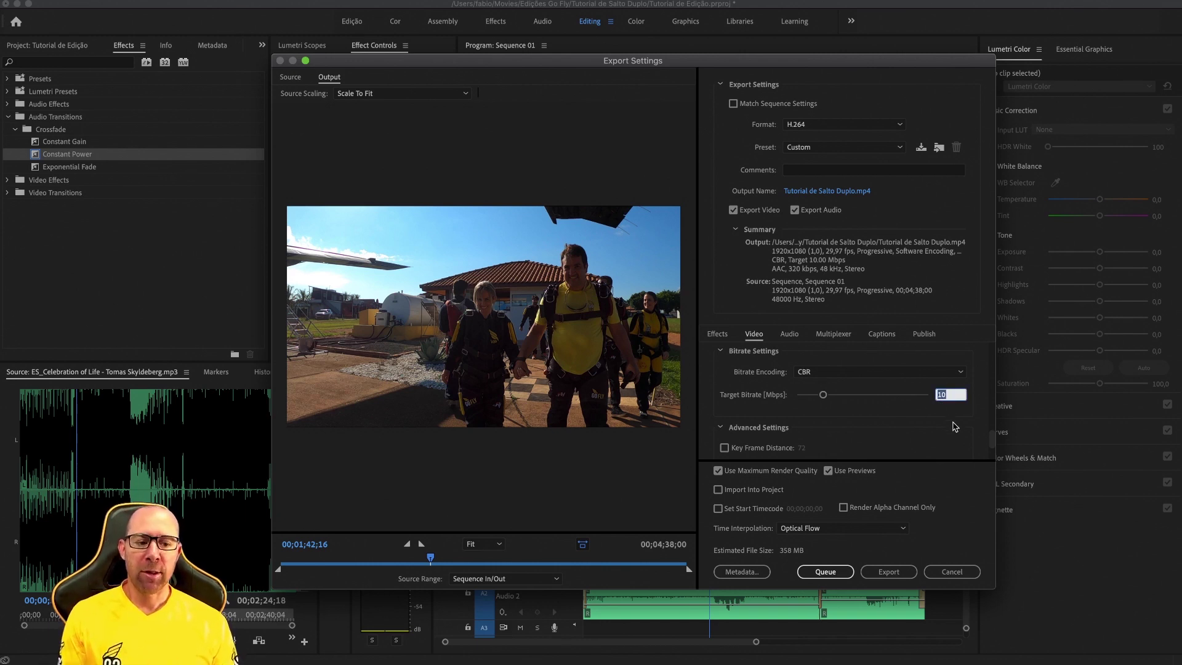
pyautogui.write('20')
pyautogui.press('Return')
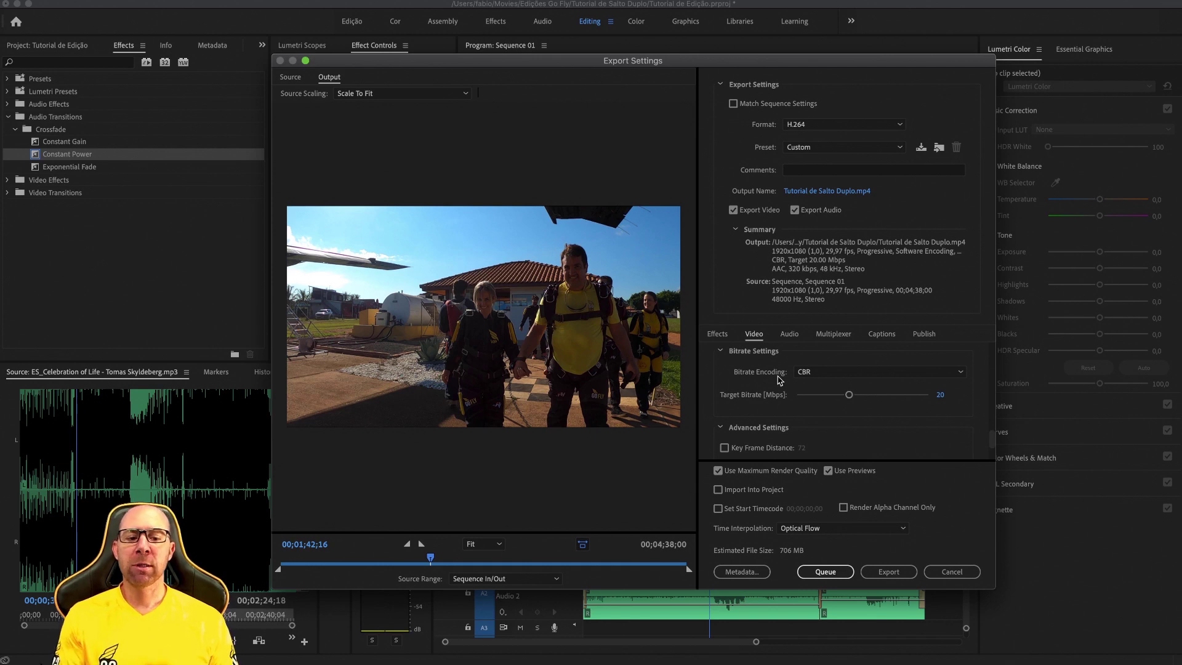
# - Set the export's bitrate encoding to VBR, 1 pass
pyautogui.scroll(-1, 764, 383)
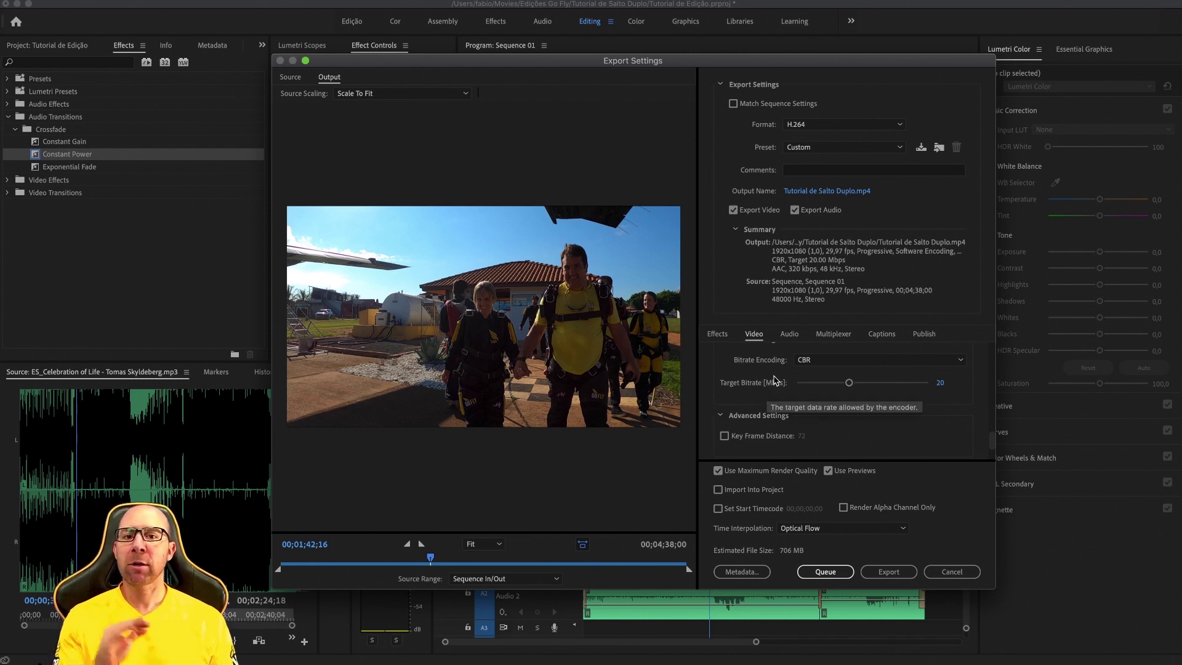
pyautogui.click(814, 361)
pyautogui.click(822, 386)
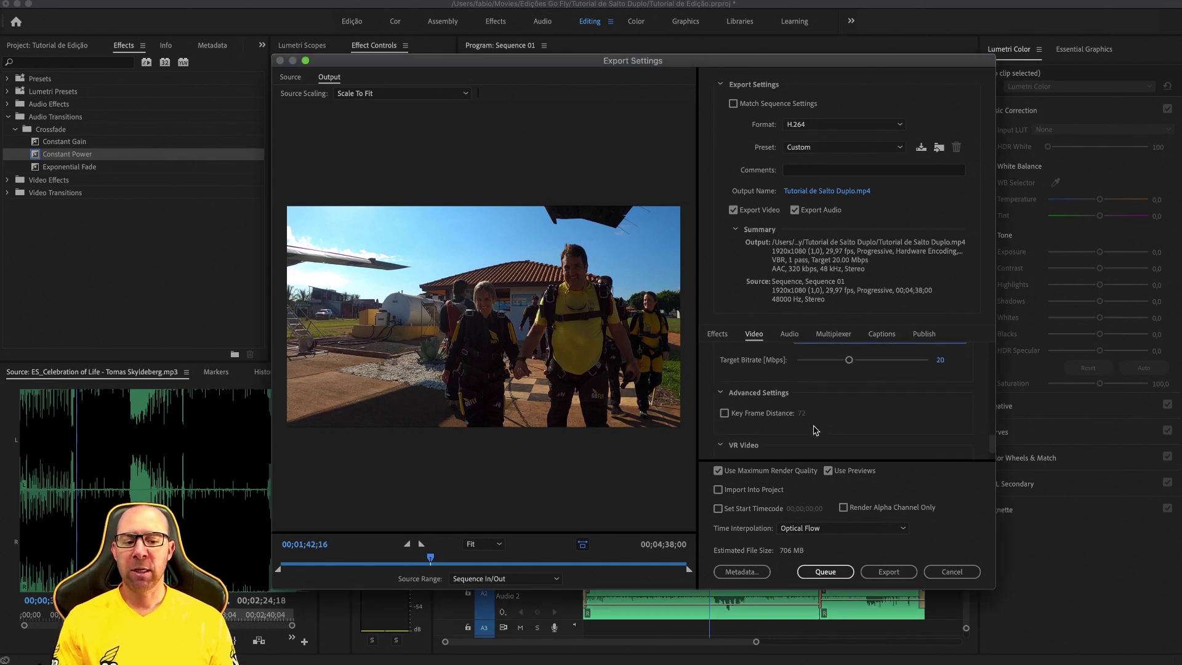
# - Set the export's target bitrate to 10 Mbps
pyautogui.scroll(1, 850, 384)
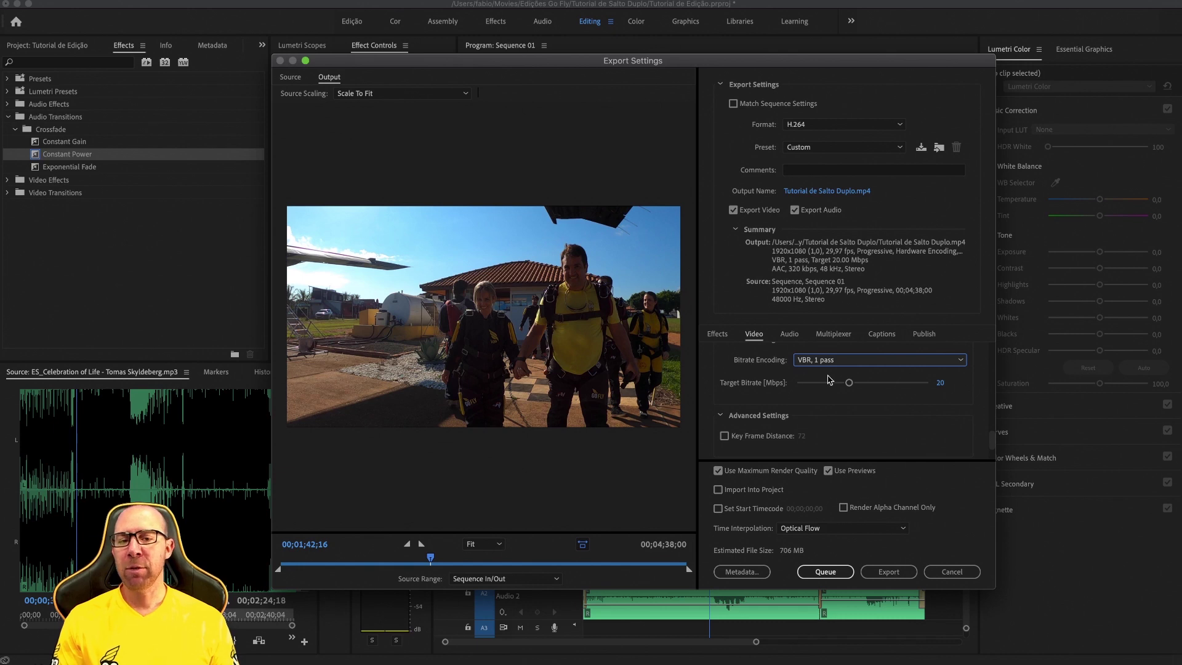
pyautogui.click(939, 384)
pyautogui.write('10')
pyautogui.press('Return')
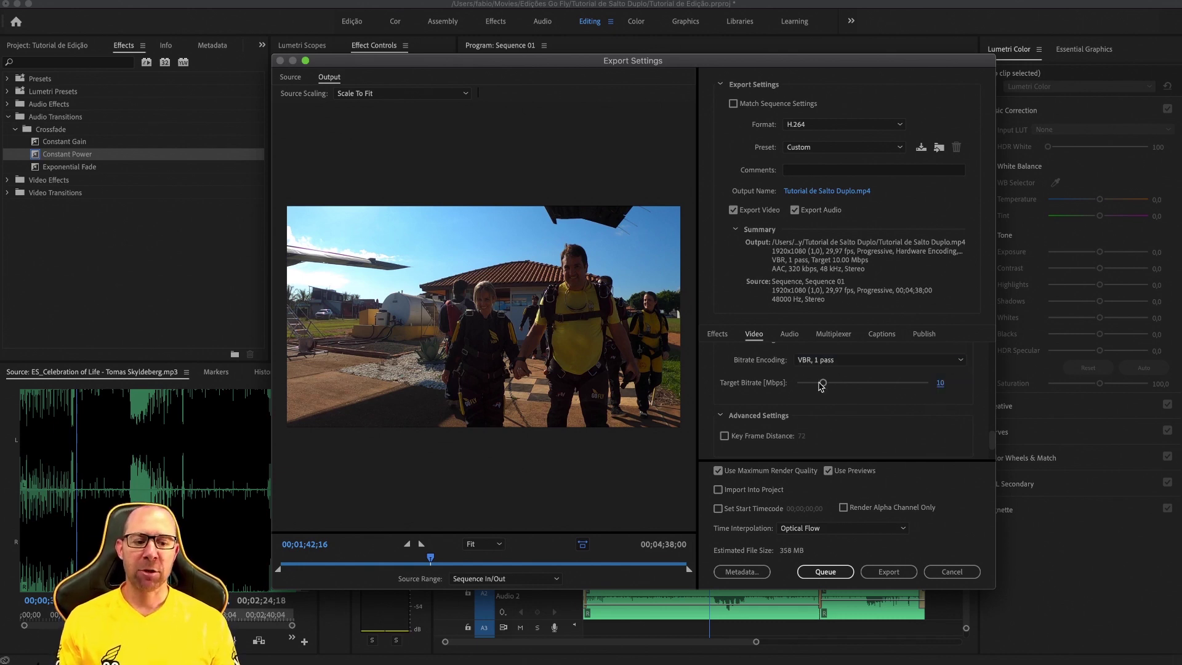
# - Try the minimum target bitrate for the export, and return it to 10 Mbps
pyautogui.moveTo(823, 382); pyautogui.dragTo(775, 386)
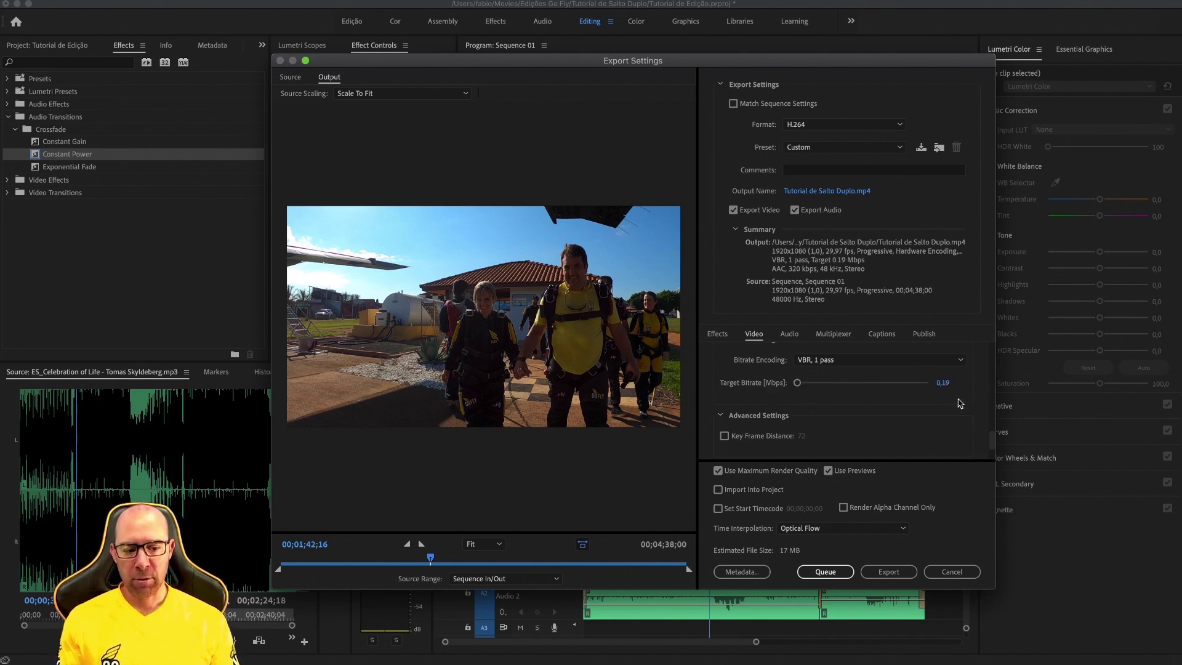
pyautogui.click(943, 383)
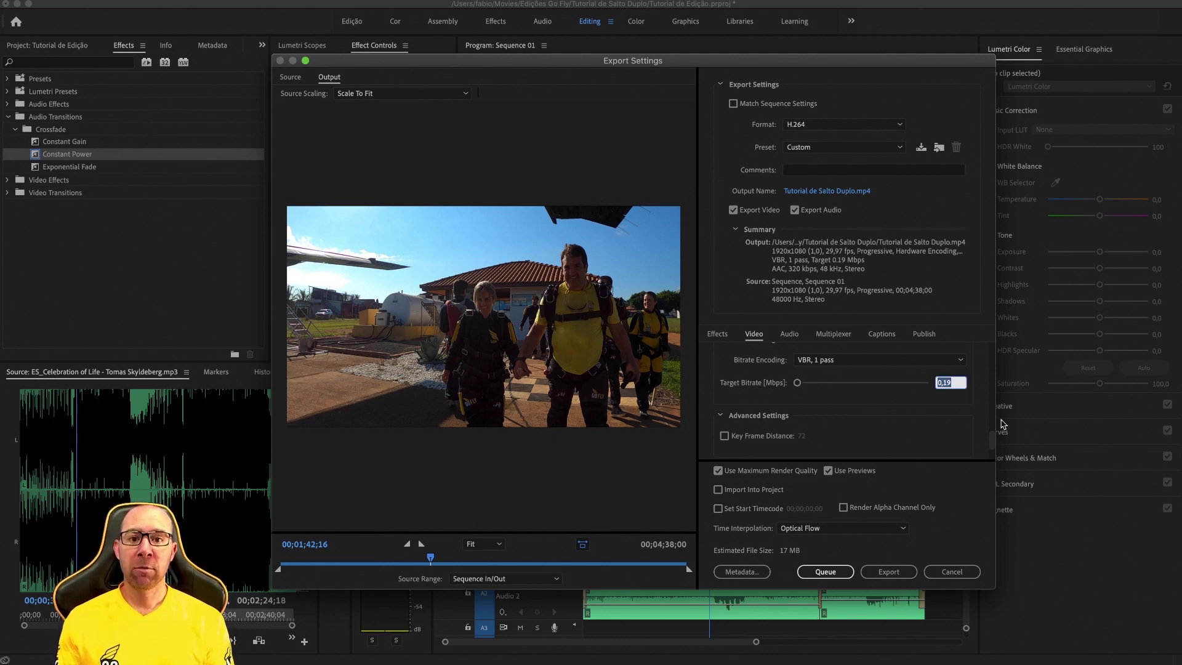
pyautogui.write('10')
pyautogui.press('Return')
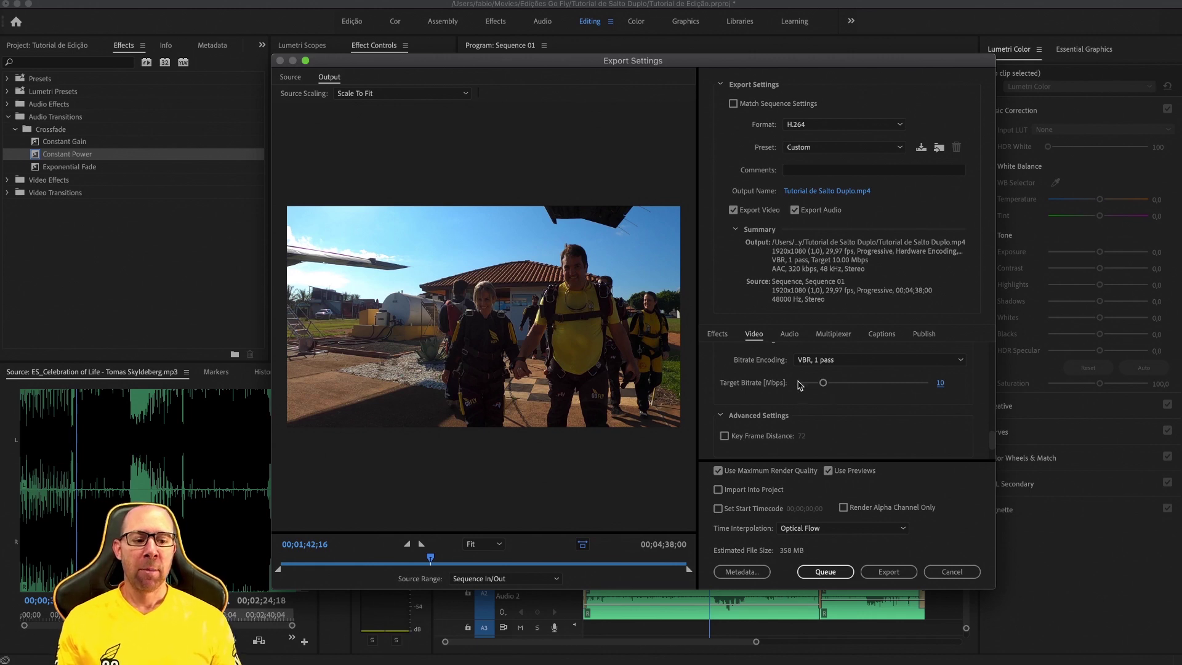
# - Set the export's bitrate encoding to CBR with a target bitrate of 20 Mbps
pyautogui.click(826, 366)
pyautogui.click(820, 376)
pyautogui.click(942, 405)
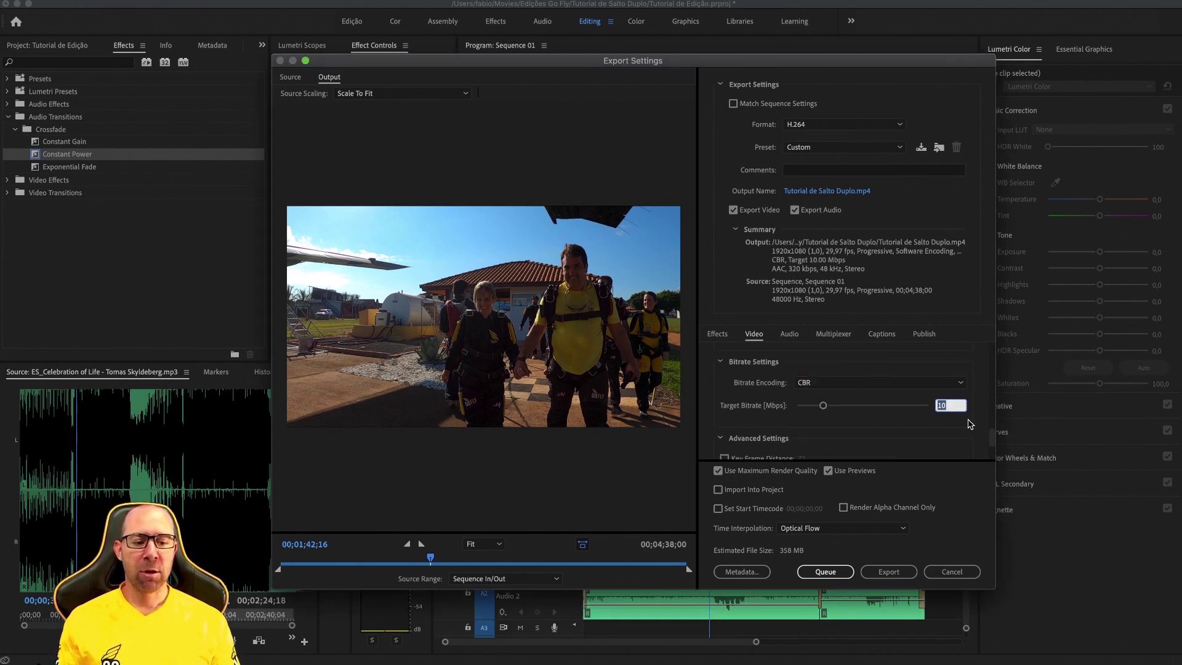
pyautogui.write('20')
pyautogui.press('Return')
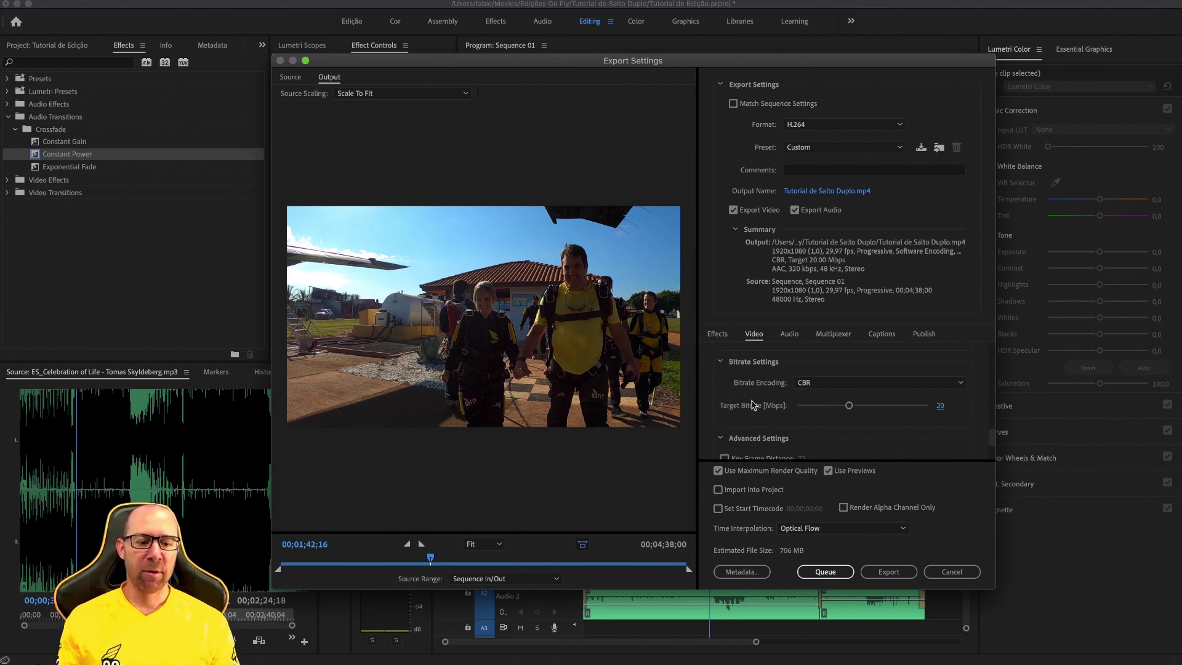
# - Export the sequence as the H.264 file Tutorial de Salto Duplo.mp4
pyautogui.scroll(-3, 765, 409)
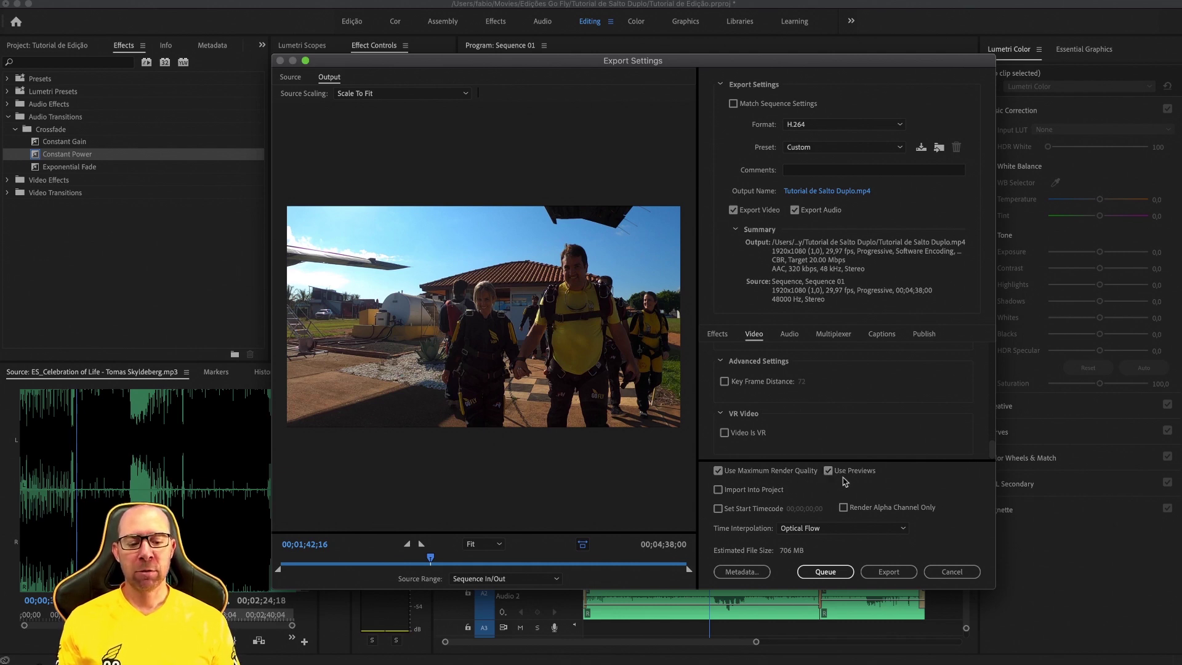
pyautogui.click(884, 573)
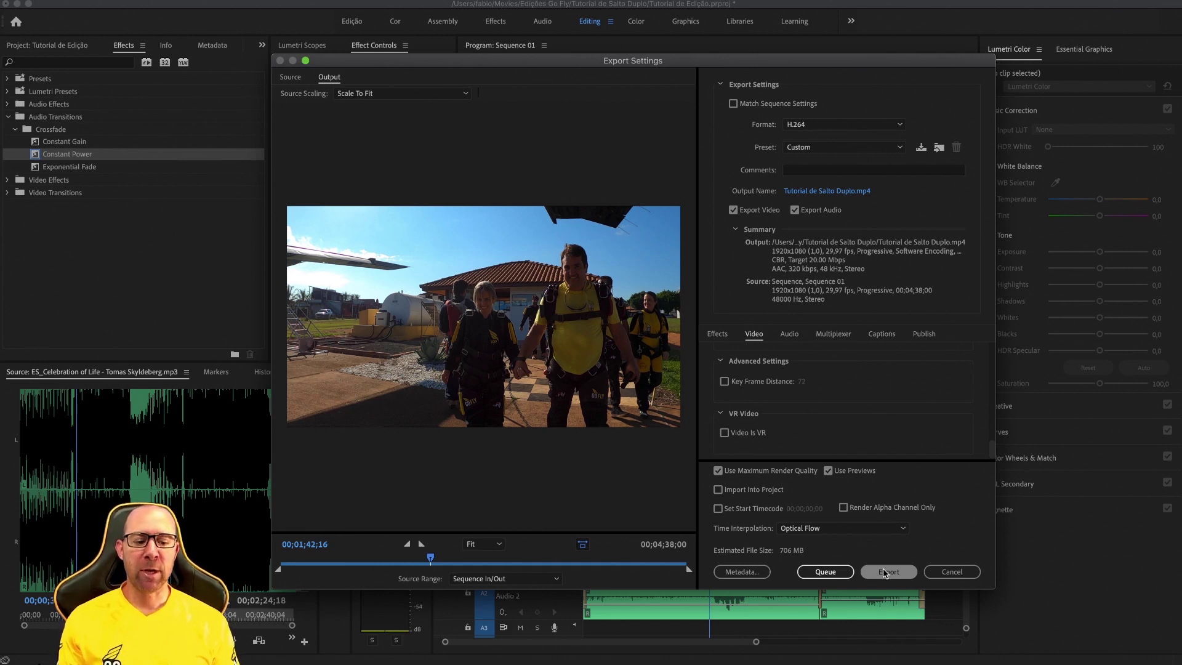
pyautogui.click(875, 573)
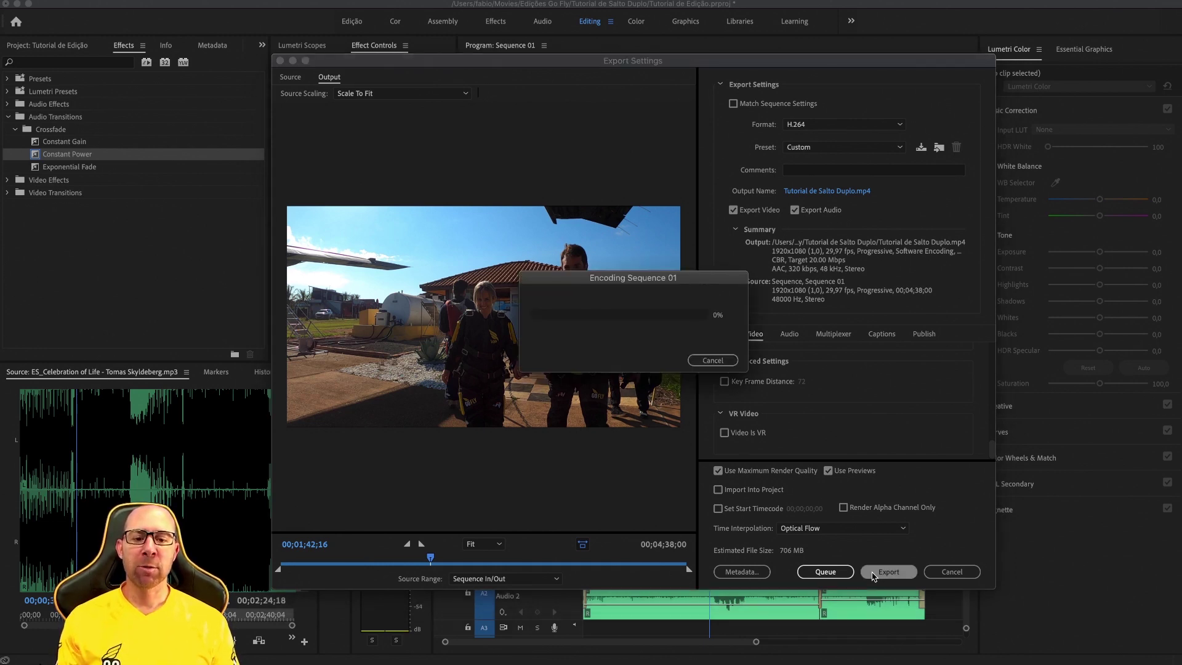
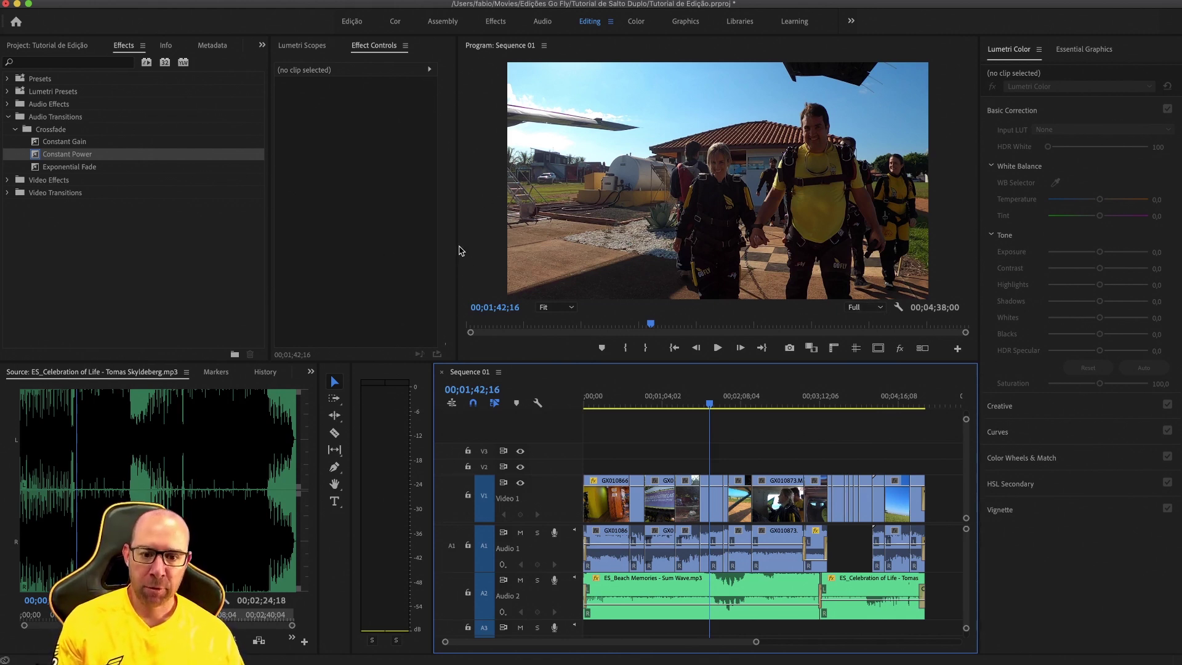
# - Switch to Finder and select the exported Tutorial de Salto Duplo.mp4 in the Tutorial de Salto Duplo folder
pyautogui.press('super+Tab')
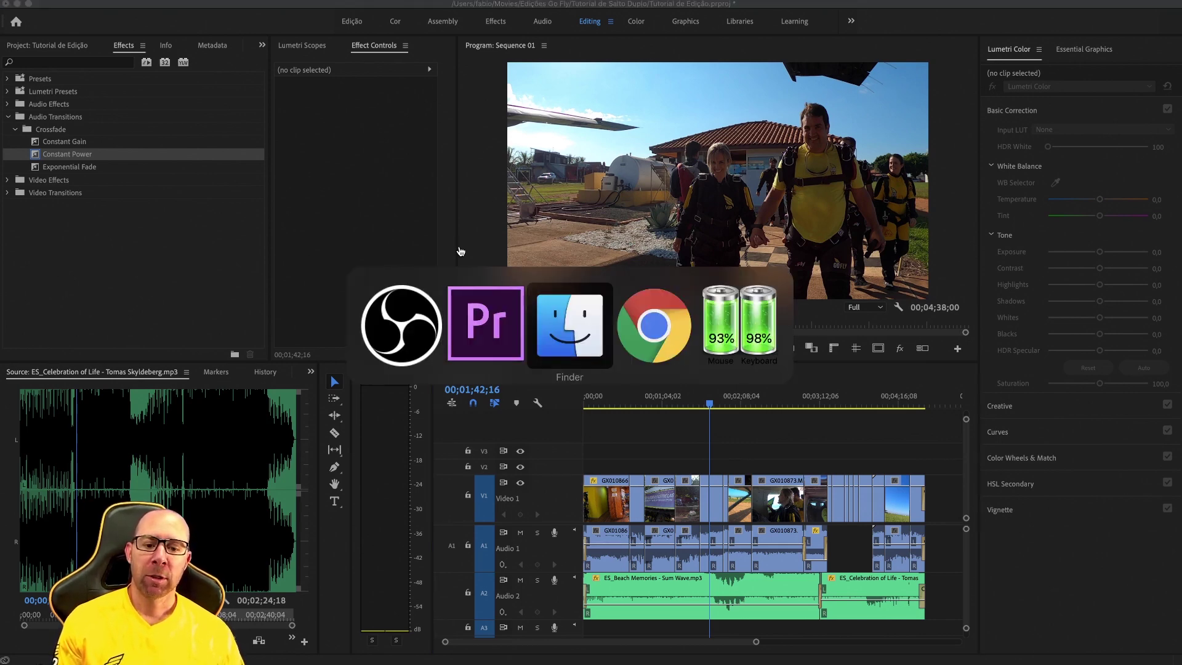
pyautogui.press('super+Tab')
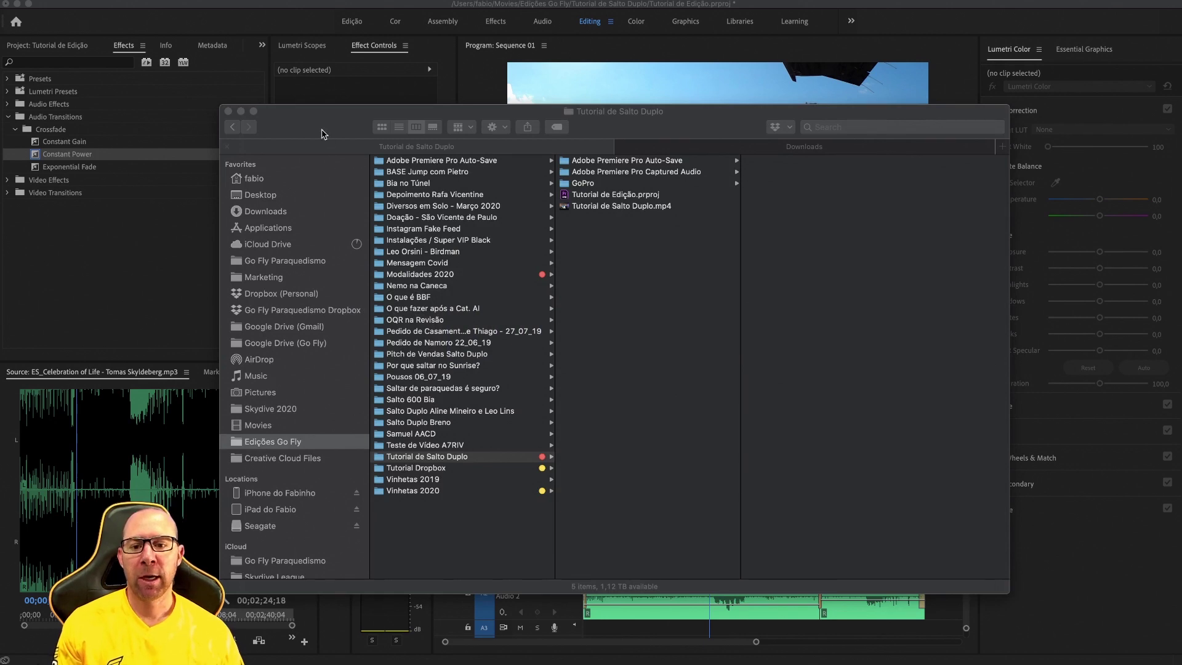
pyautogui.moveTo(322, 129); pyautogui.dragTo(310, 122)
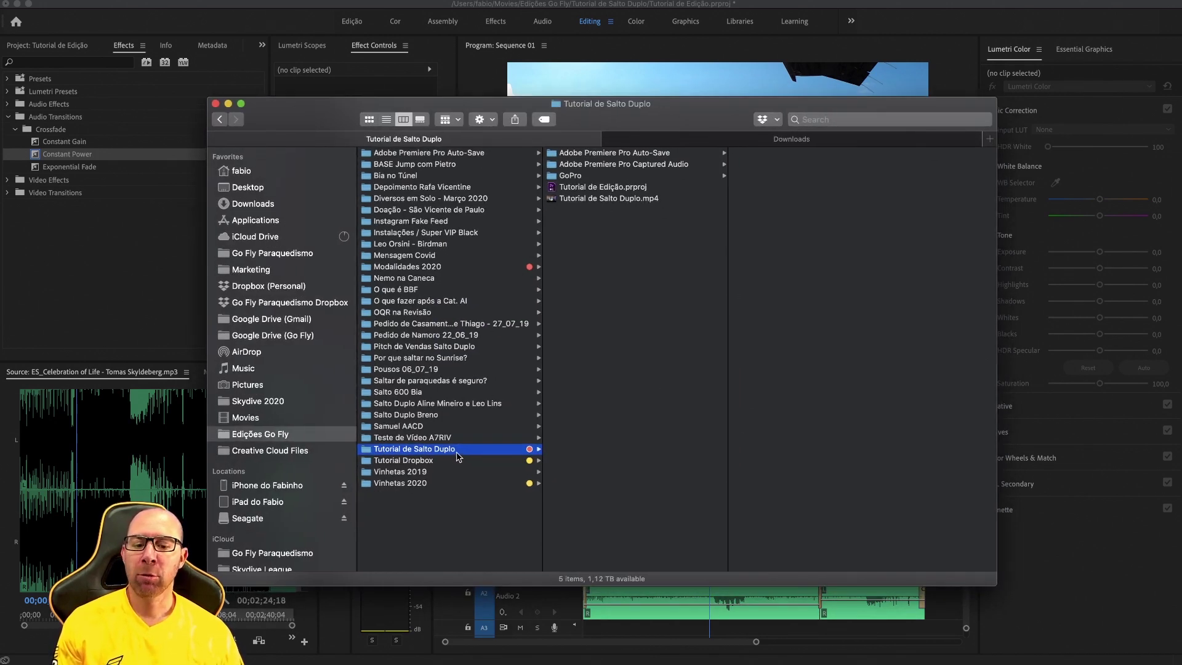
pyautogui.click(562, 199)
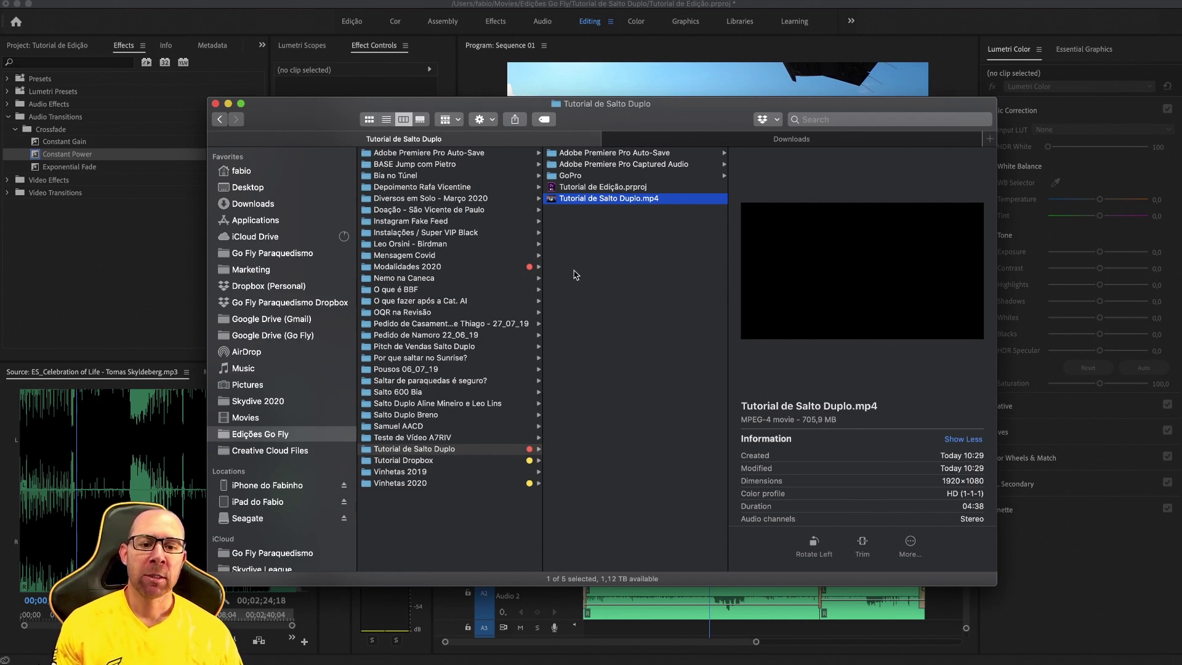
# - Play the exported video in a Quick Look preview, close the preview and leave Finder
pyautogui.press('space')
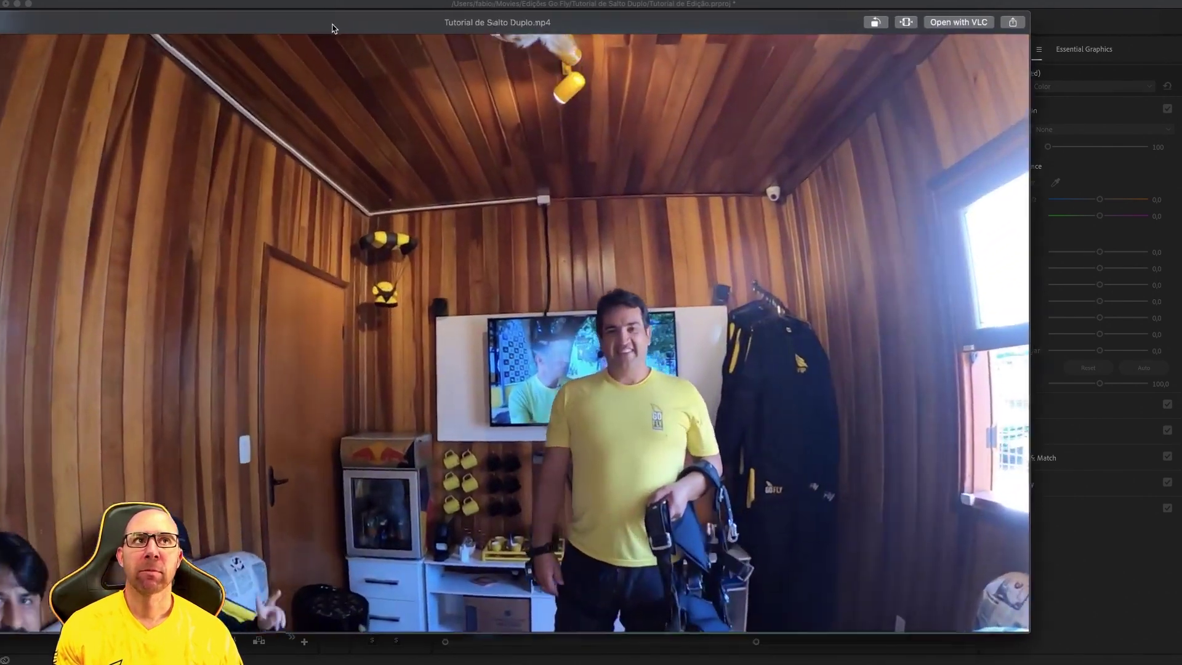
pyautogui.moveTo(306, 29); pyautogui.dragTo(405, 26)
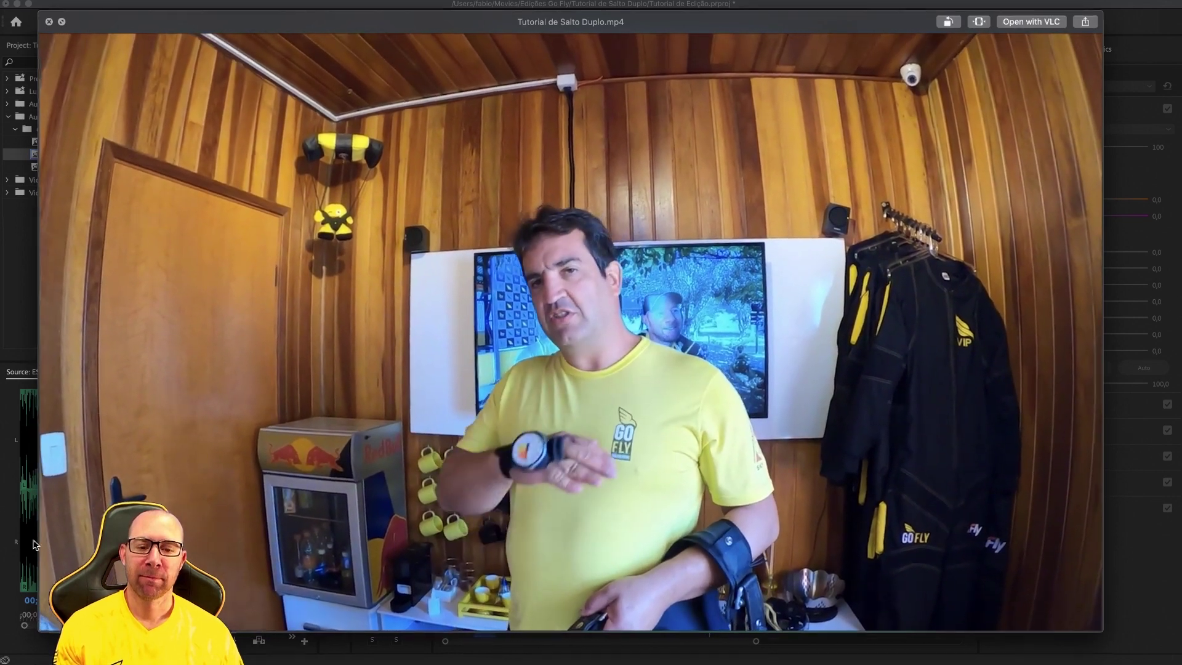
pyautogui.press('space')
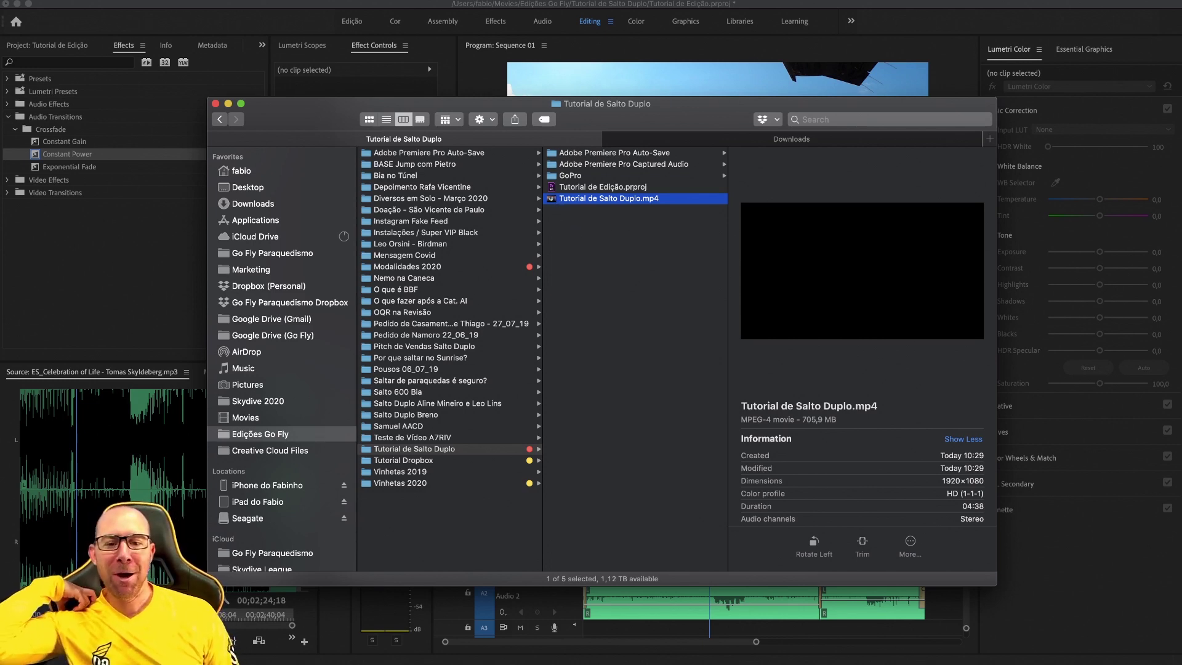
pyautogui.press('super+Tab')
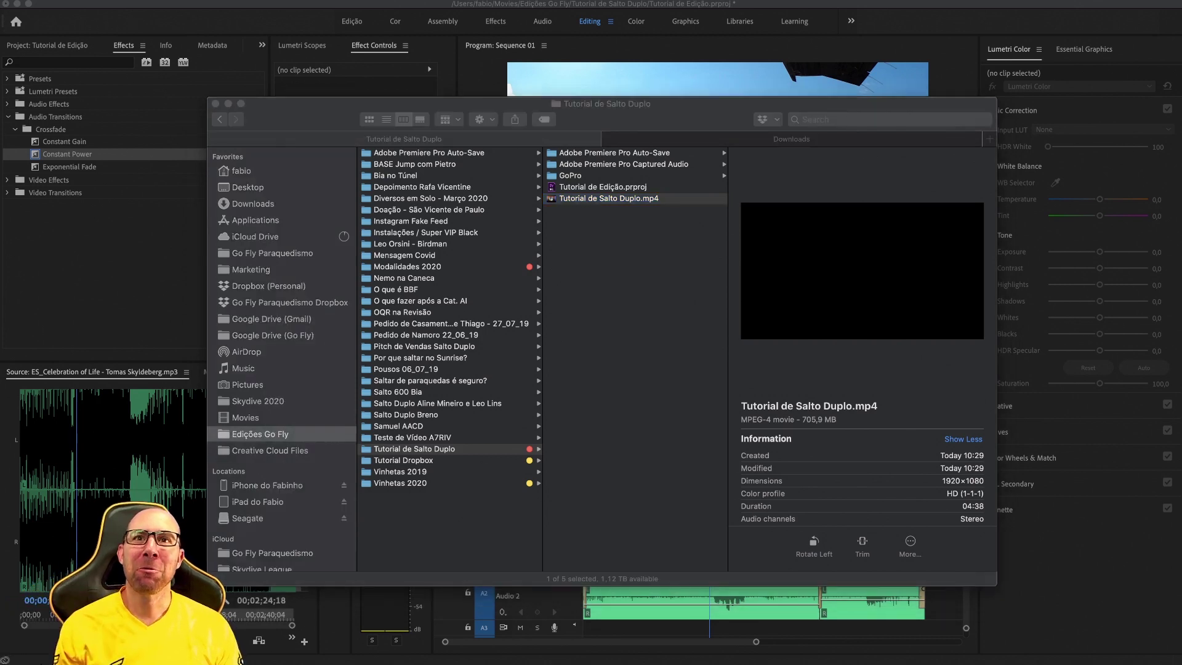